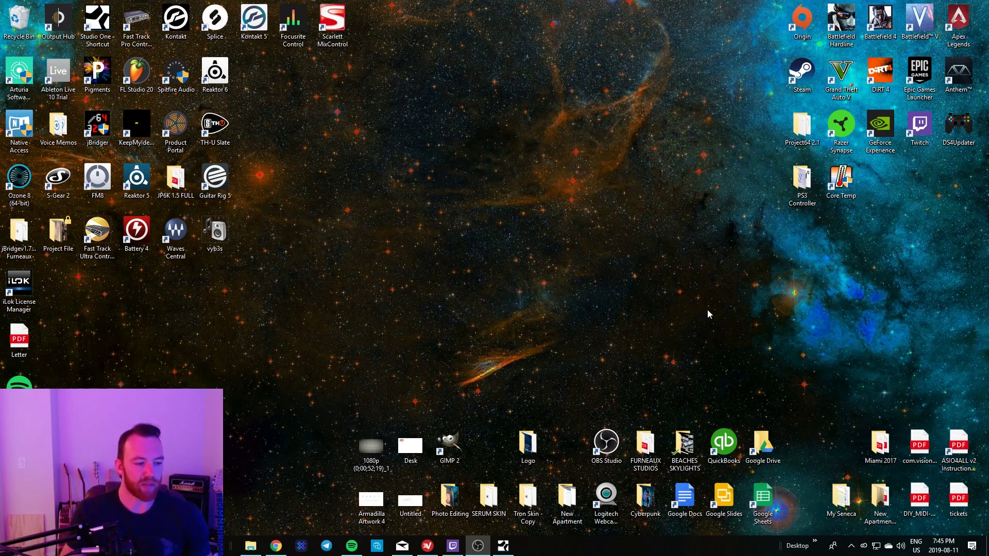
Step: Switch to Studio One and look through the recent files on the start page
click(503, 545)
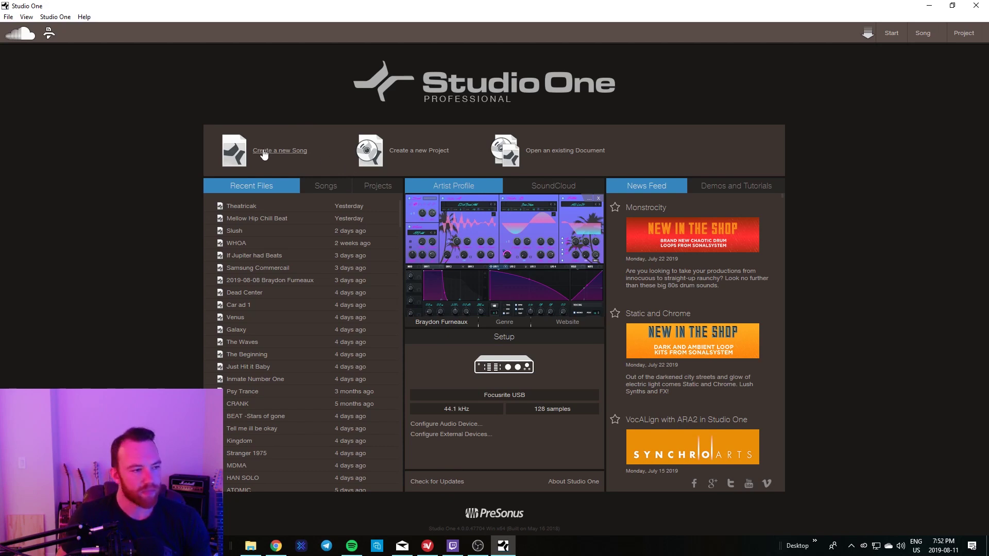
scroll(392, 211, down, 3)
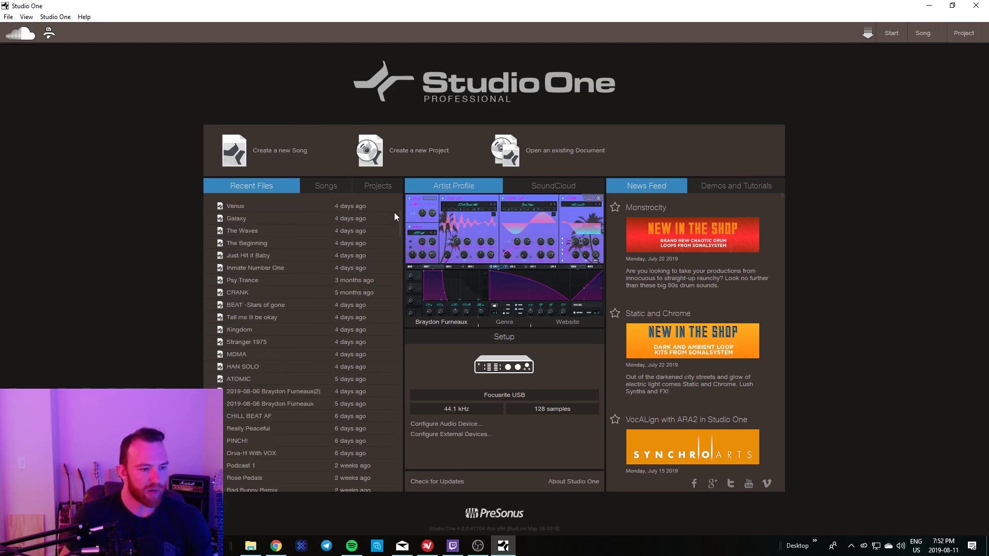
scroll(394, 212, up, 3)
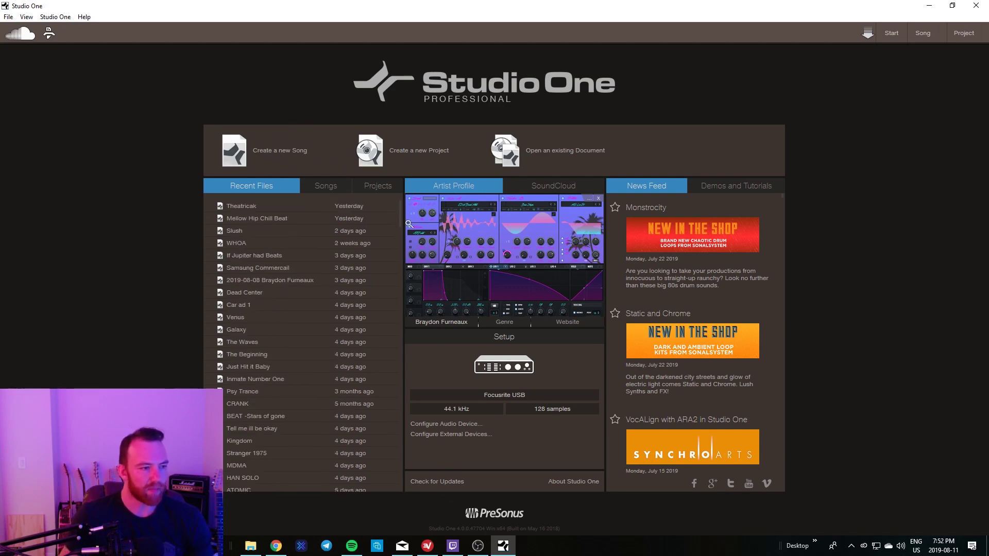
Step: Open the audio device configuration and review the audio processing, advanced and external device options
click(434, 425)
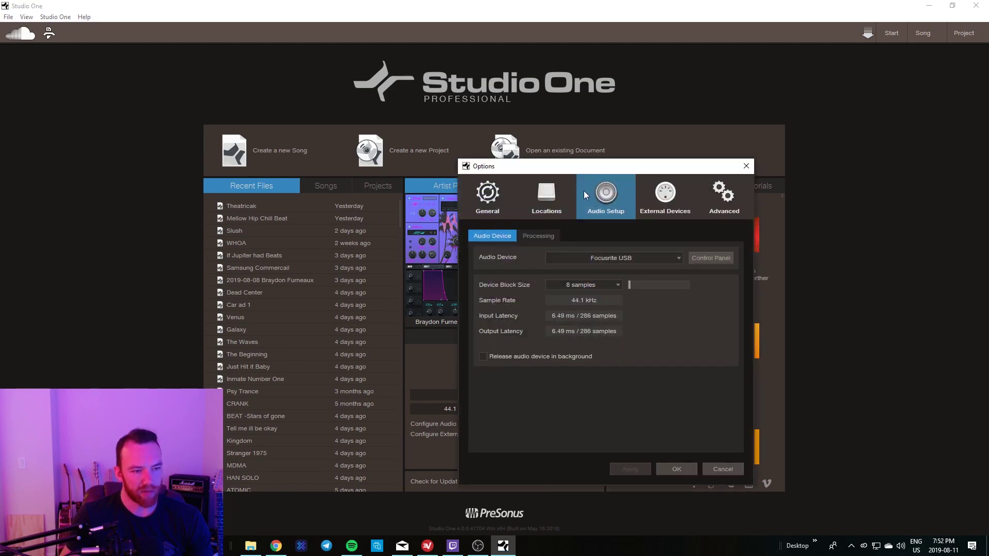
click(539, 235)
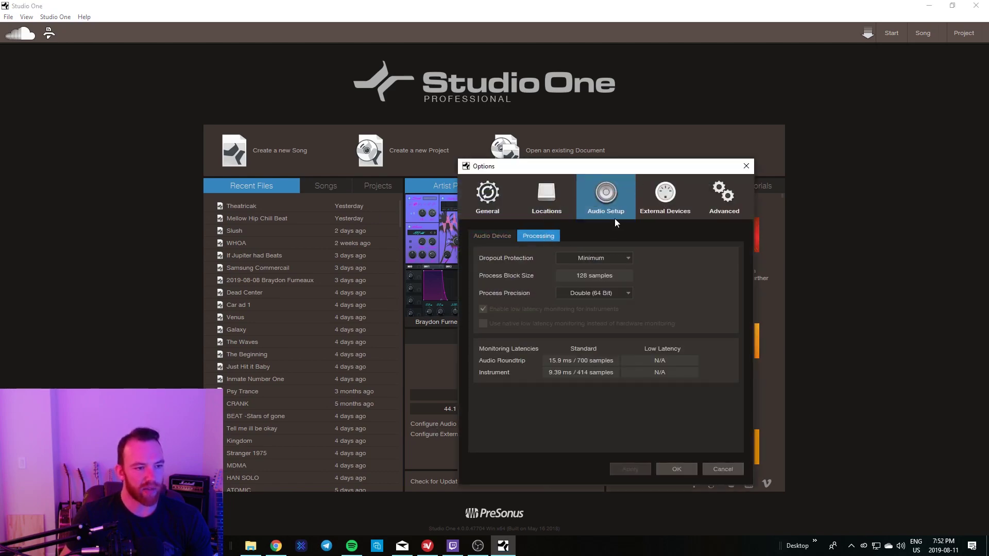
click(678, 197)
click(715, 198)
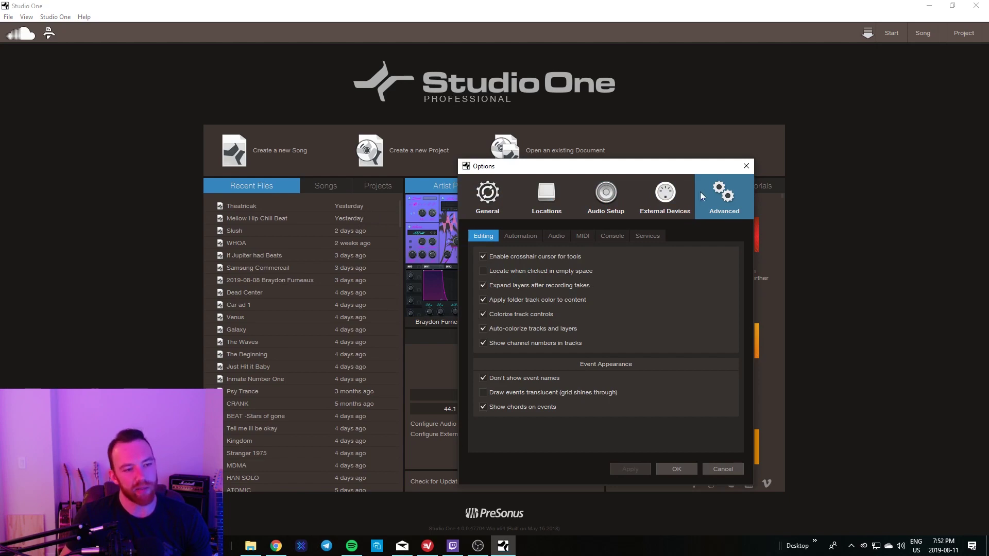
click(671, 189)
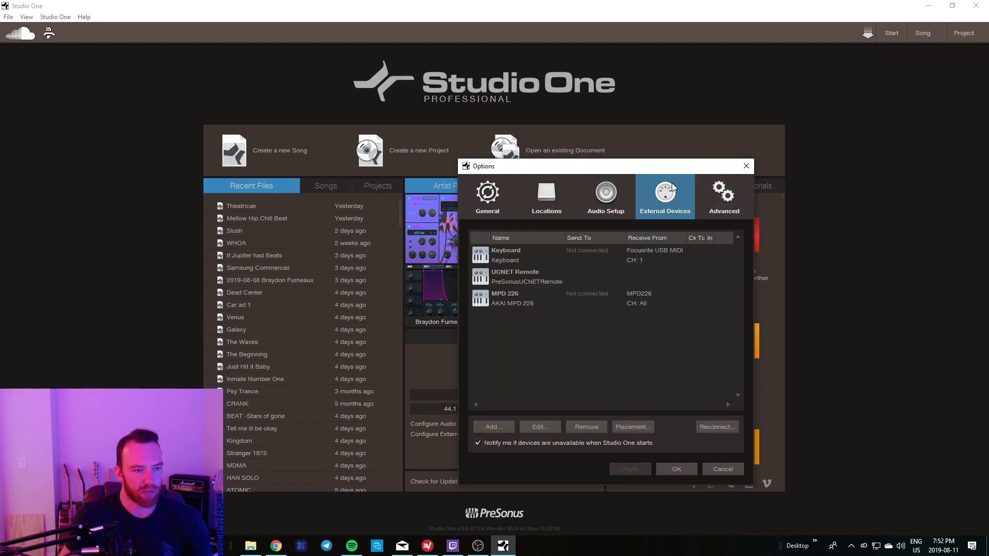
click(587, 197)
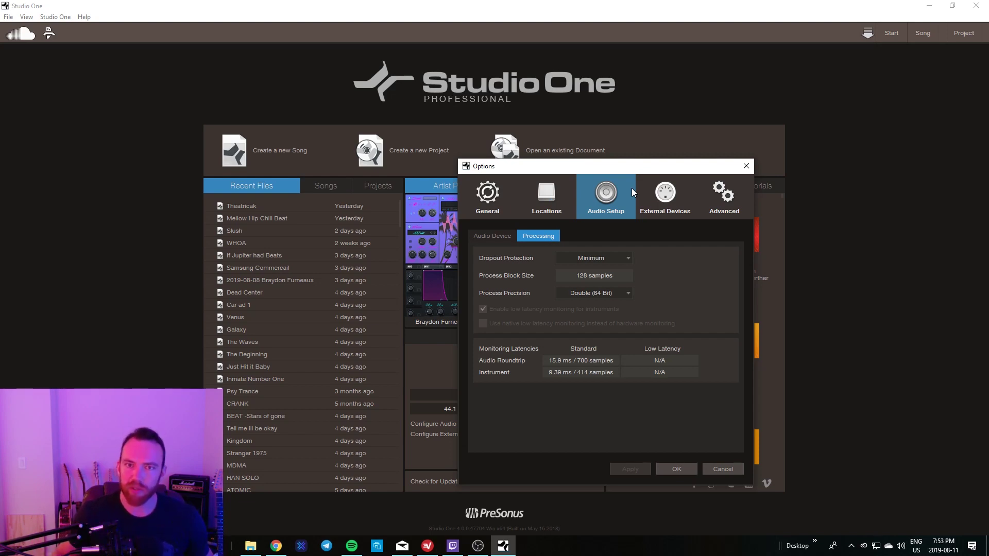
Step: Examine the audio device settings and the list of available audio devices
click(580, 208)
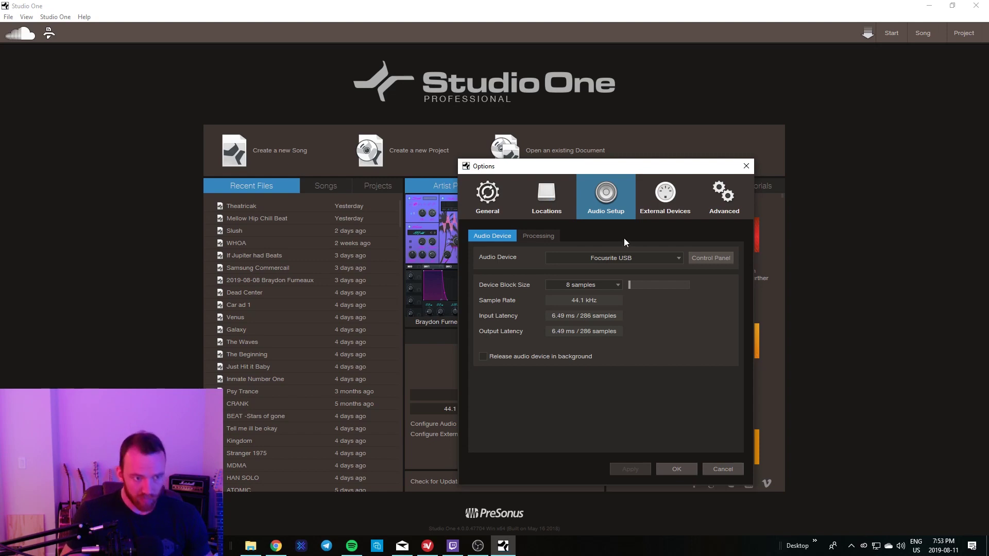
click(619, 257)
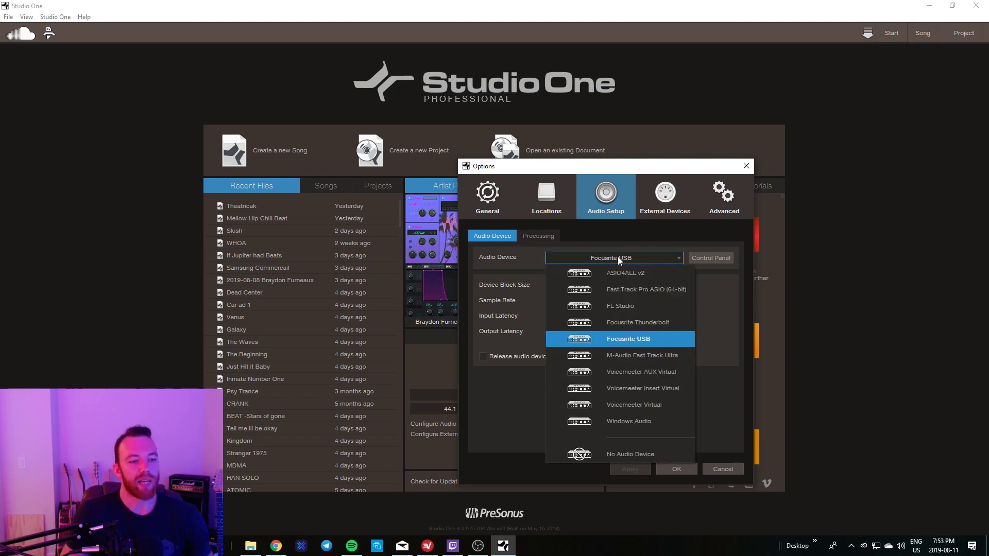
click(631, 239)
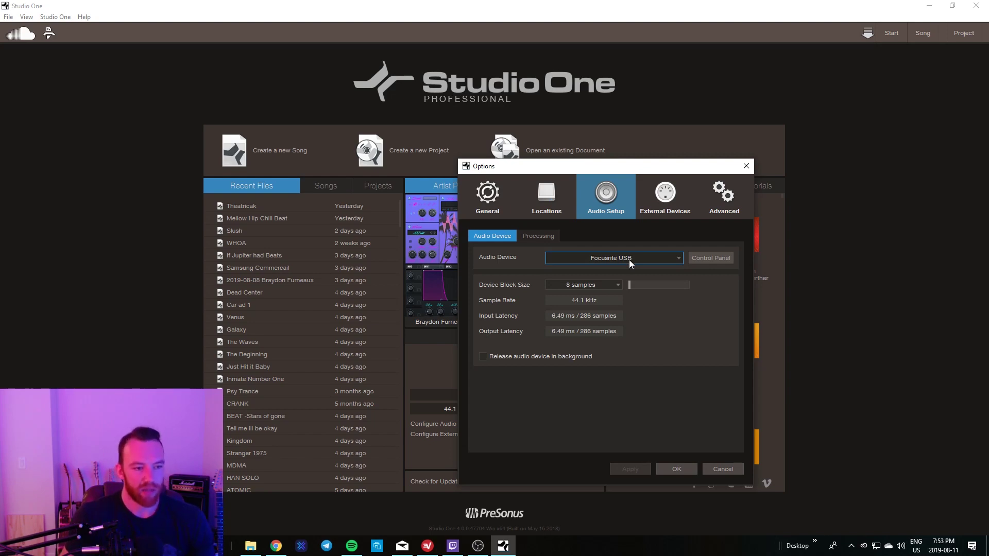
click(629, 260)
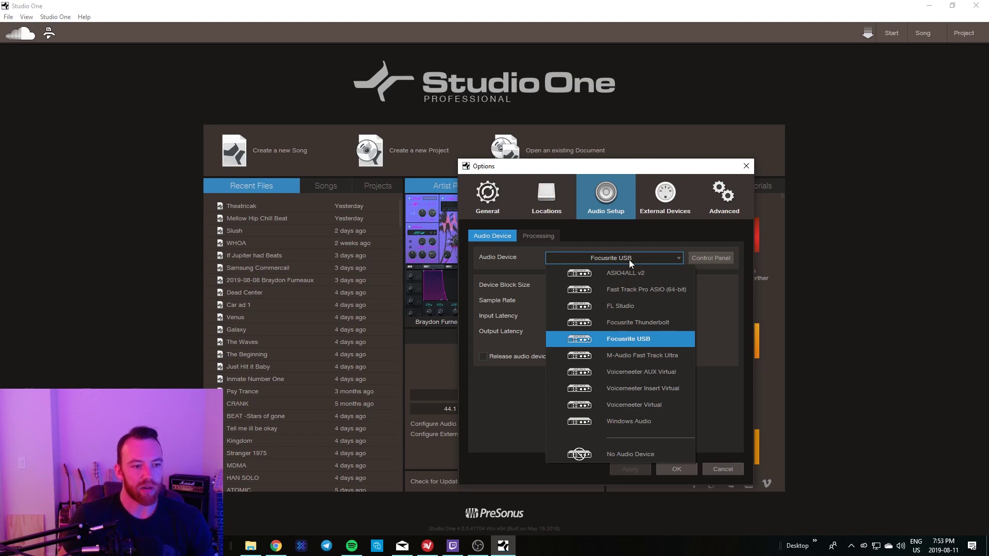
Step: Review the configured external devices: Keyboard, UCNET Remote and MPD 226
click(670, 203)
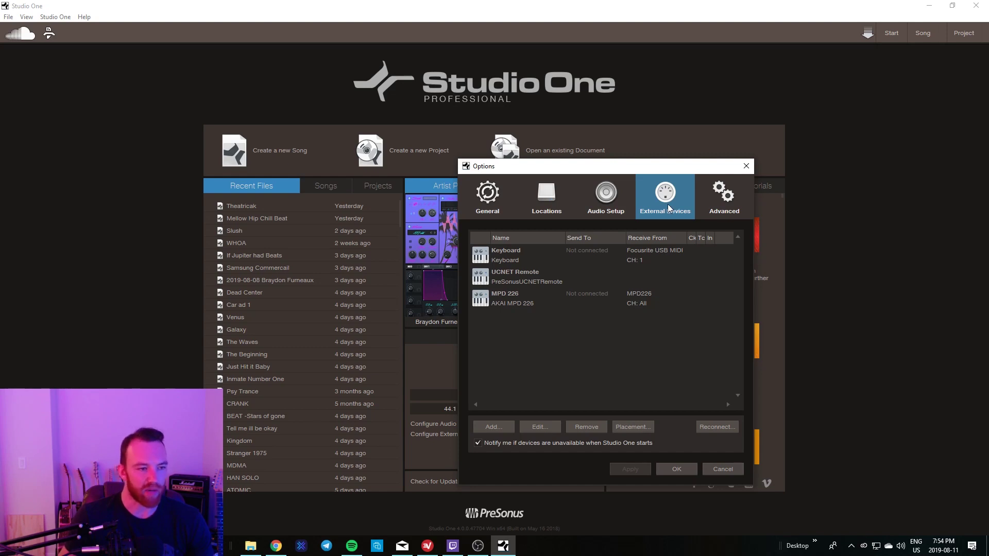
click(514, 254)
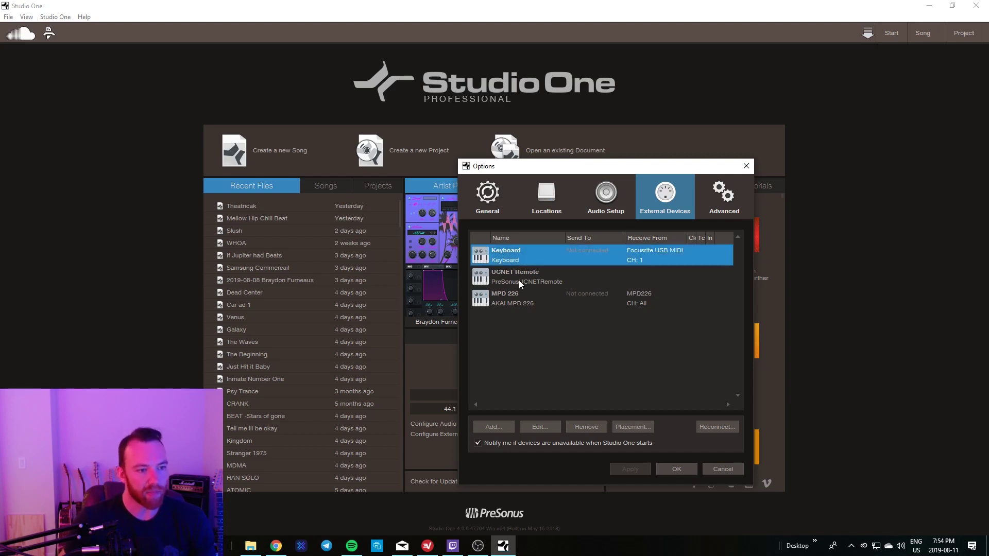
click(518, 280)
click(515, 295)
click(515, 261)
click(516, 307)
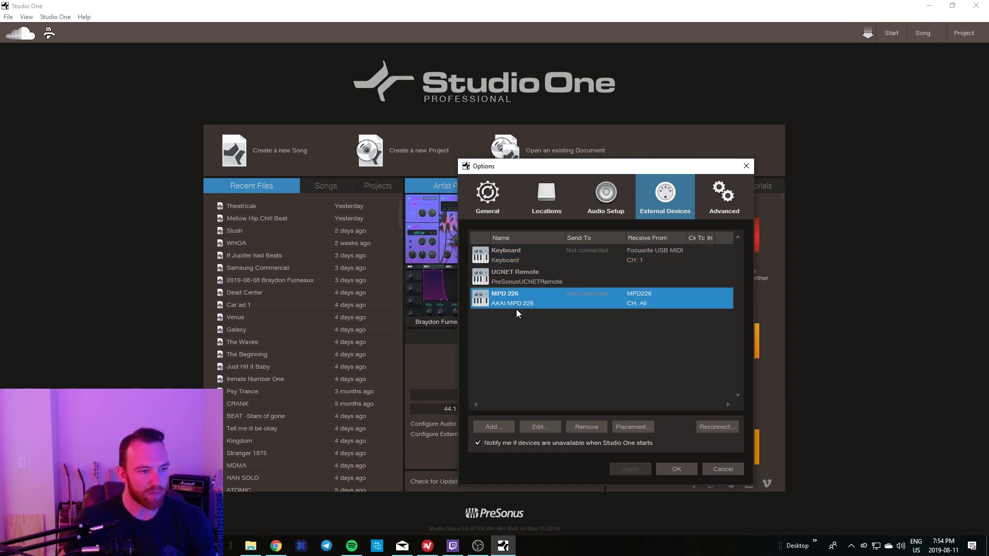
click(508, 376)
click(513, 265)
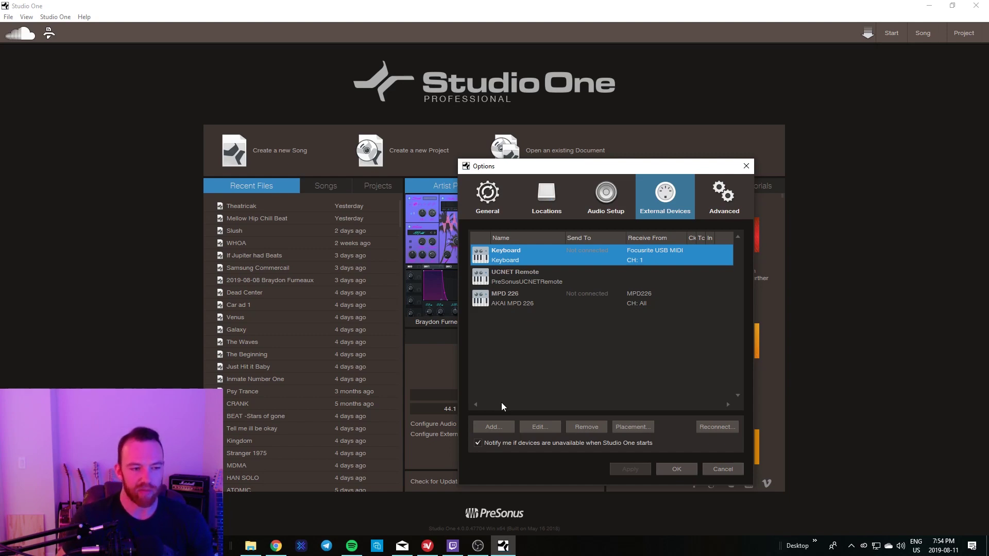
Step: Inspect the Keyboard device's MIDI receive settings and close its editor without changes
double_click(520, 255)
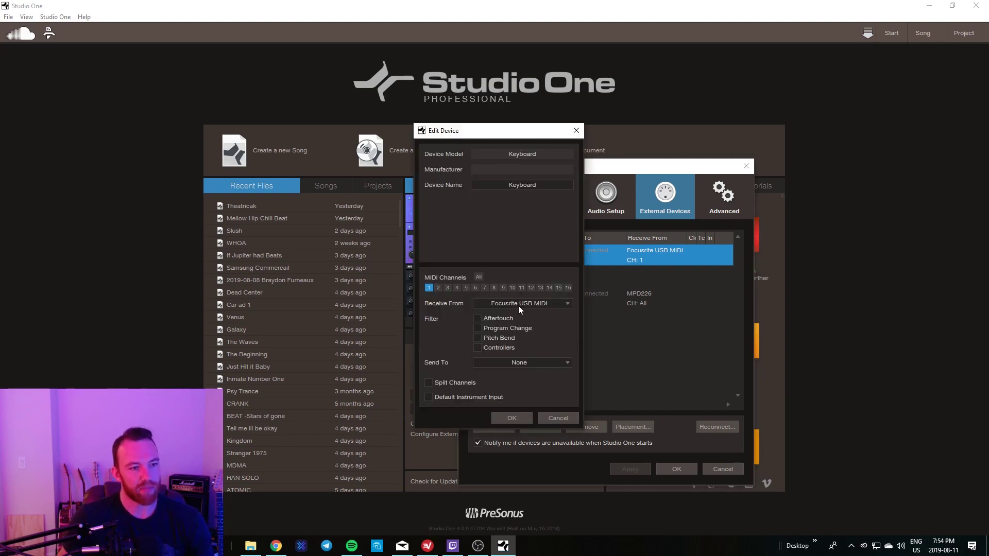
click(520, 308)
click(520, 309)
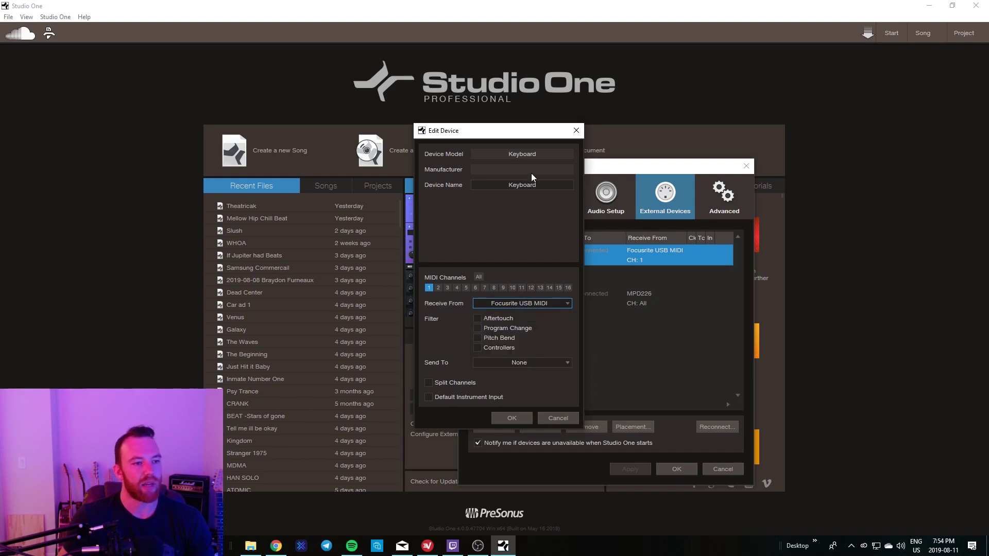
click(576, 132)
Step: Inspect the available MIDI input sources for the MPD 226 and close its editor without changes
click(533, 298)
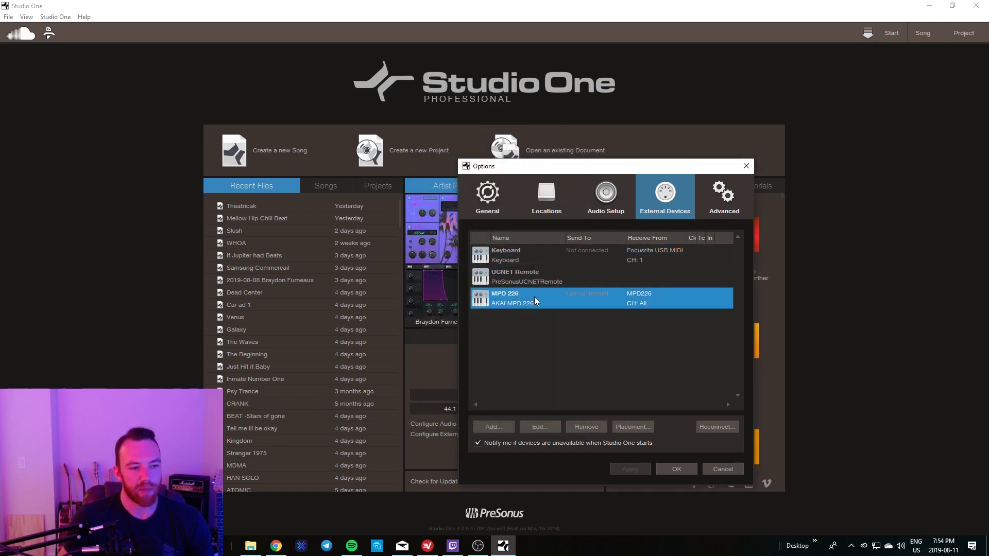
double_click(533, 296)
click(534, 303)
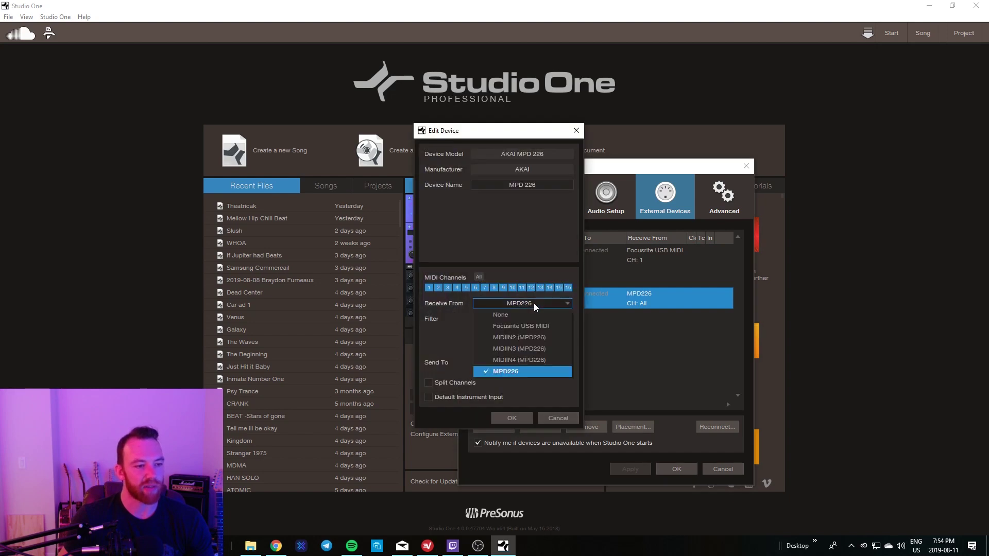
click(635, 360)
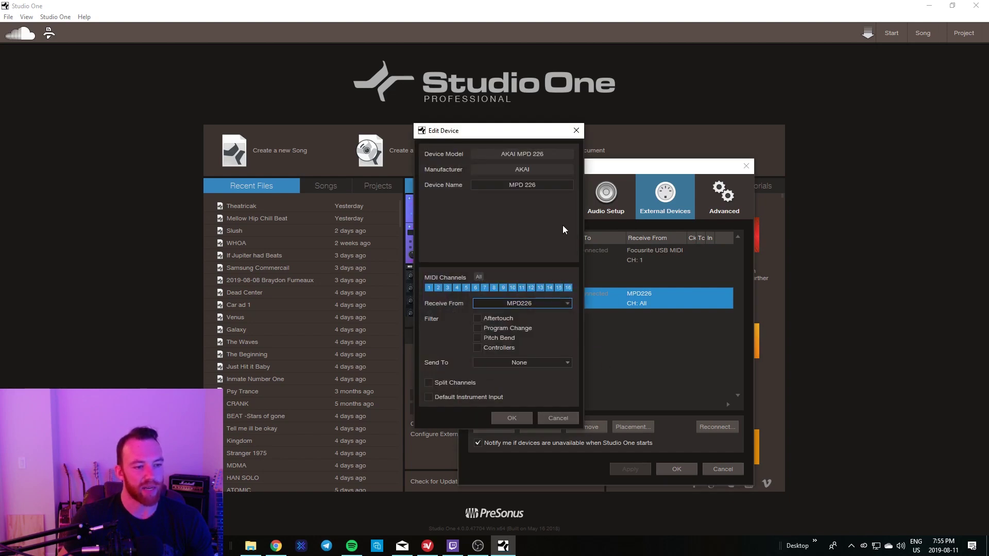
click(577, 131)
click(723, 310)
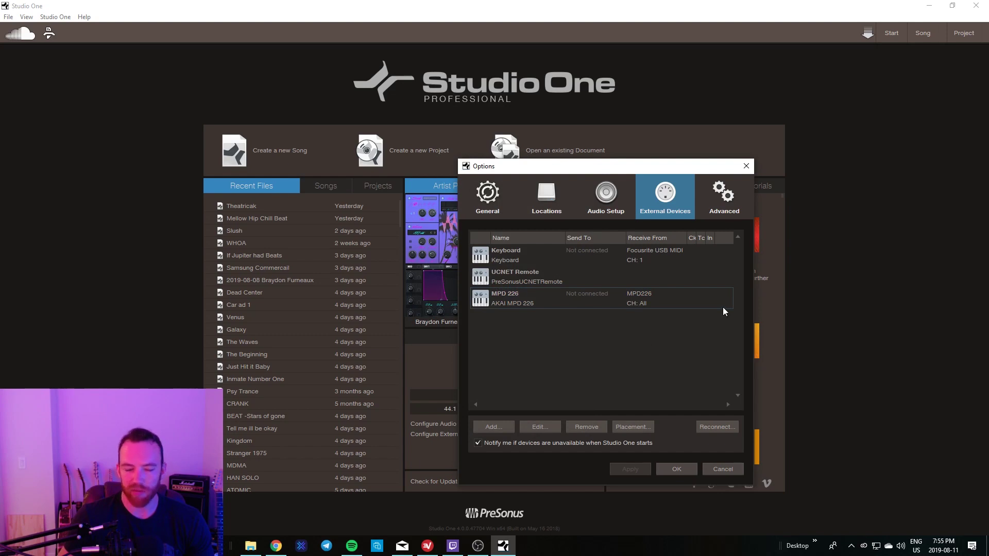
Step: Review the VST plug-in locations and the user data folder selection, and close the options
click(564, 205)
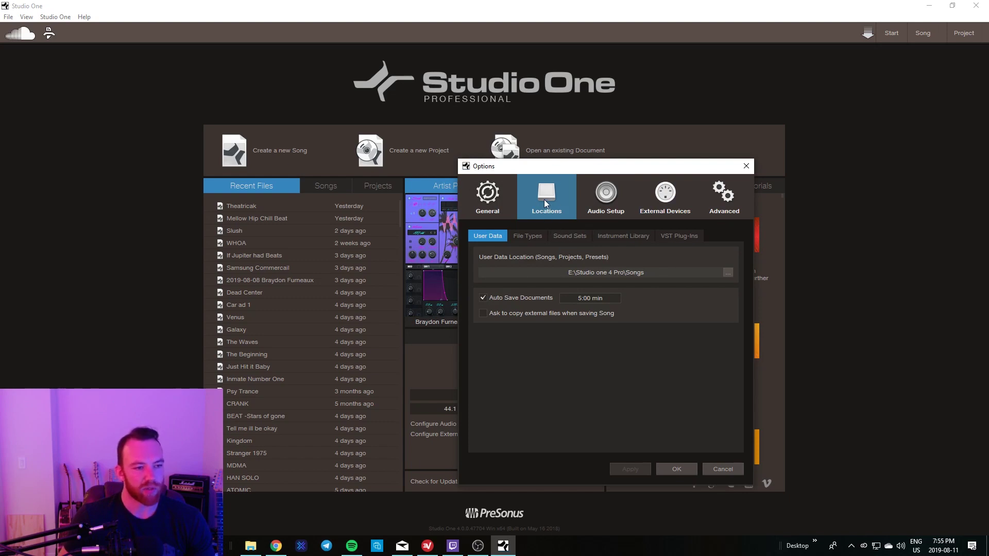
click(679, 236)
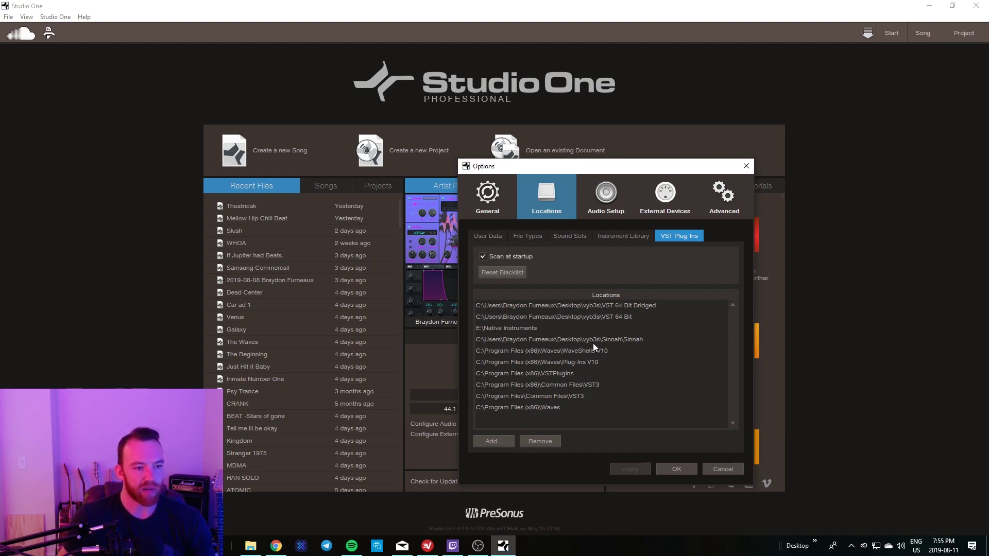
click(487, 236)
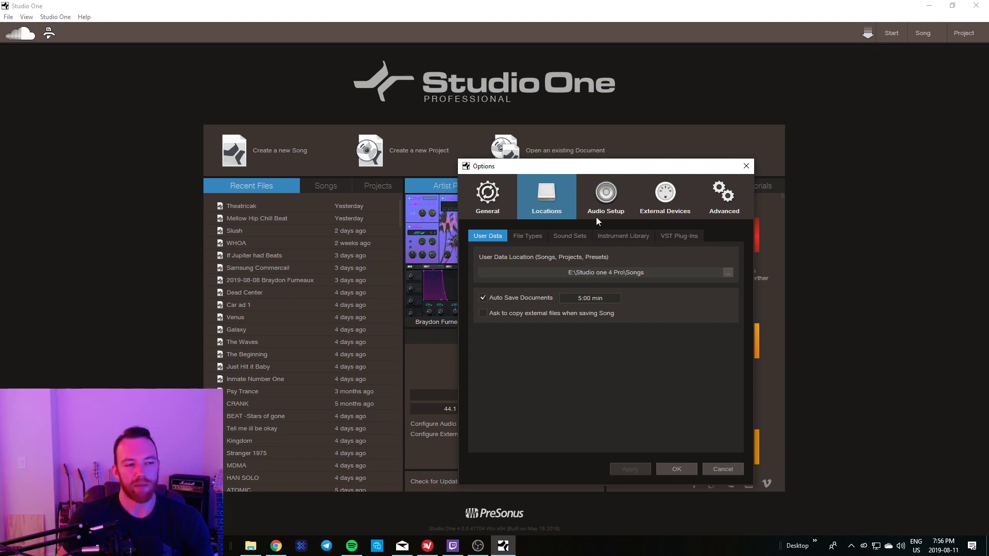
click(727, 272)
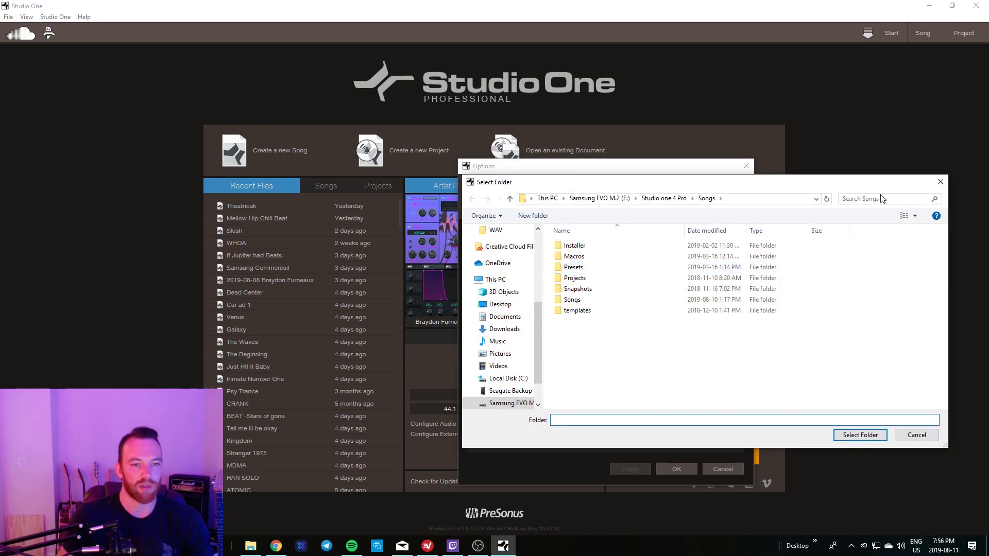
click(939, 182)
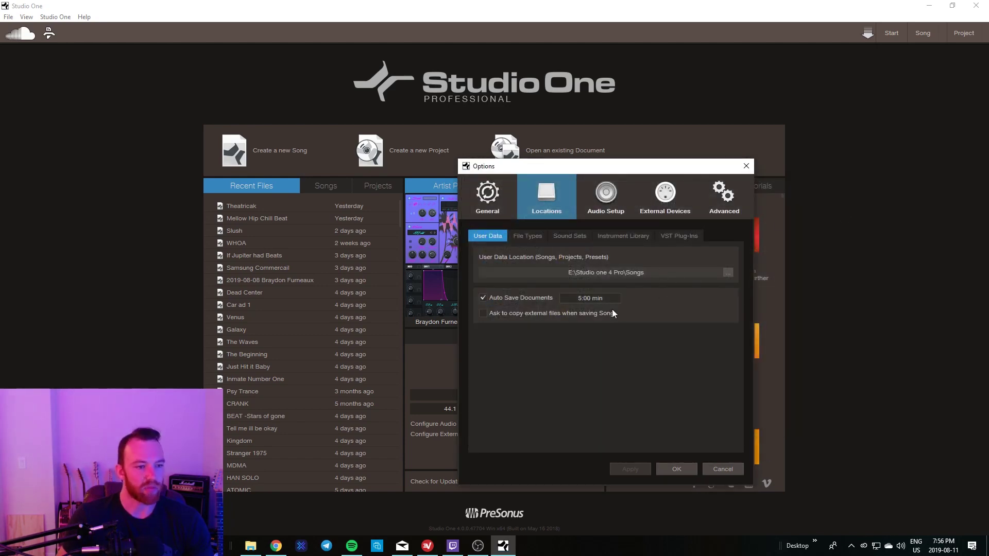
click(680, 471)
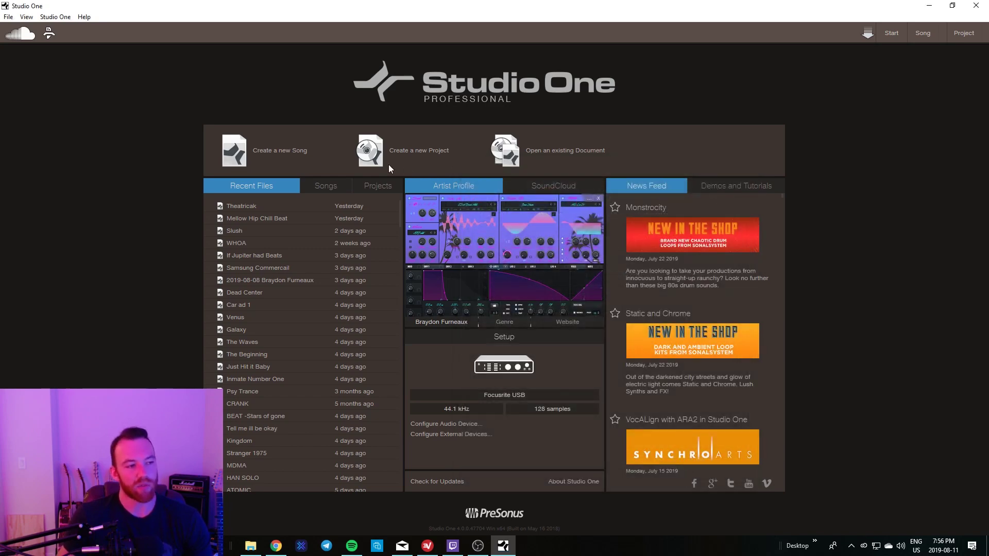
Step: Create a new empty song from the user templates with the default song settings
click(260, 152)
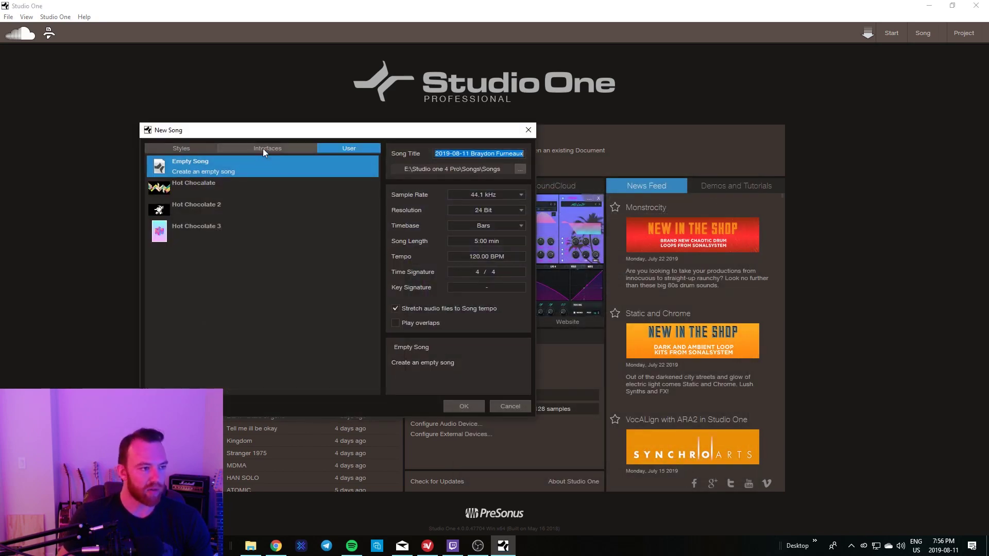
click(183, 148)
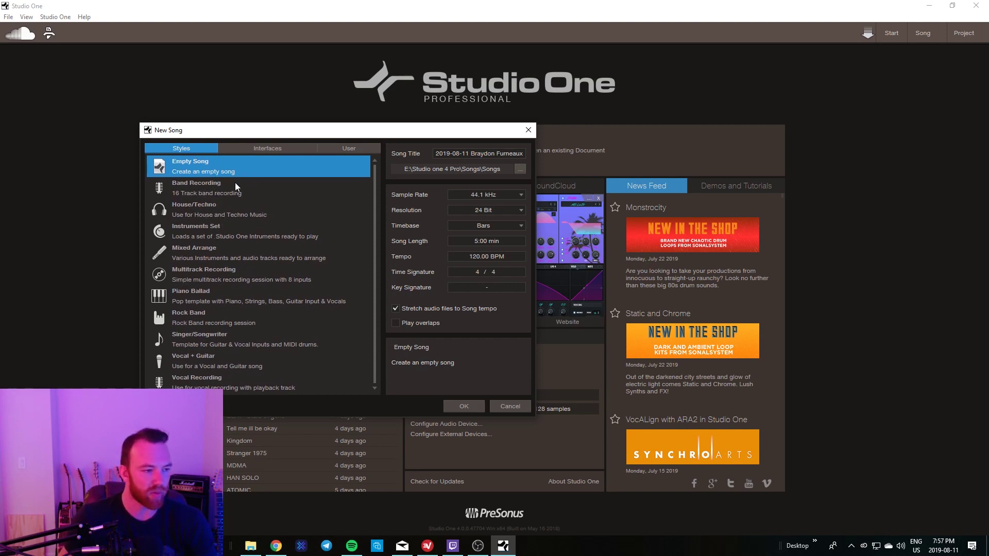
click(340, 150)
click(463, 407)
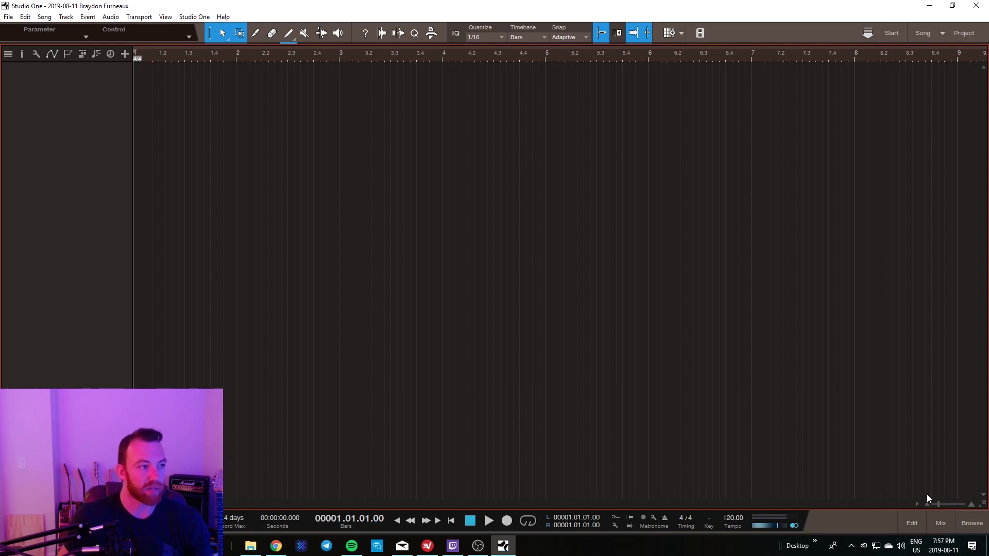
Step: Show the track inspector beside the arrangement and open the file browser
click(8, 55)
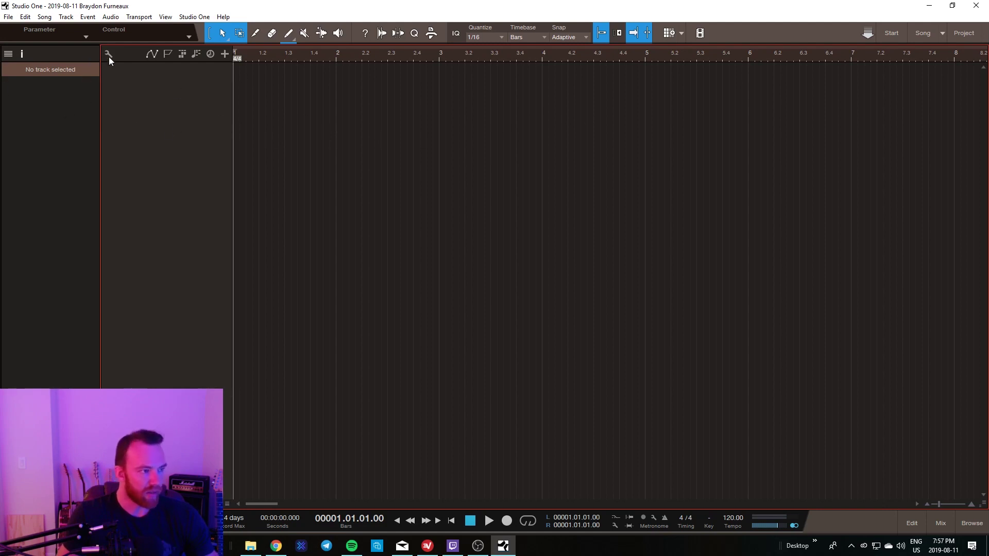
click(24, 53)
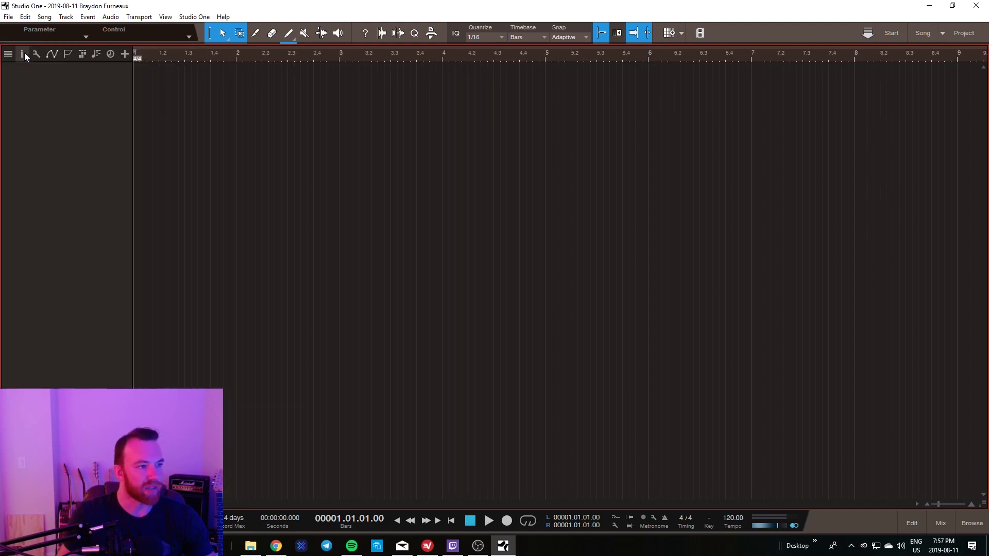
click(24, 52)
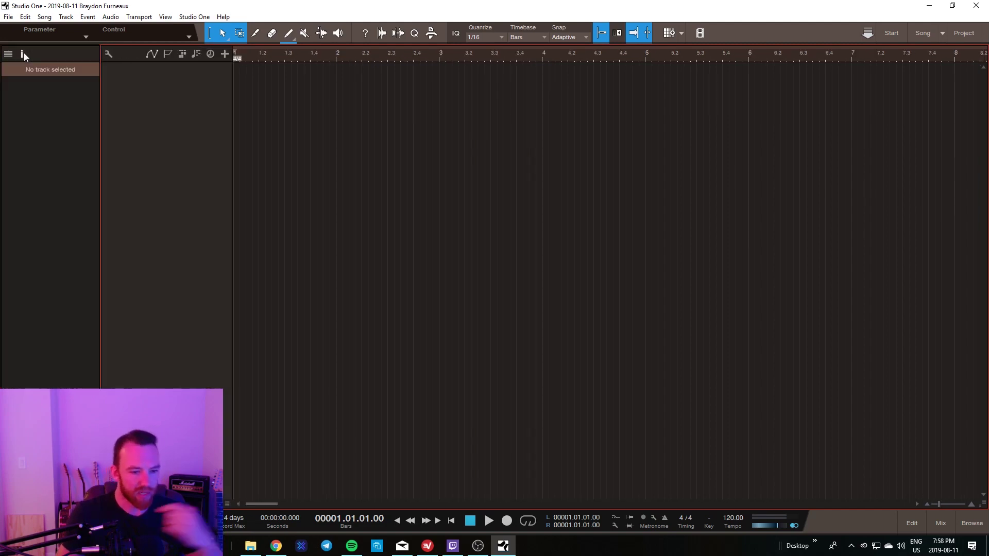
click(967, 525)
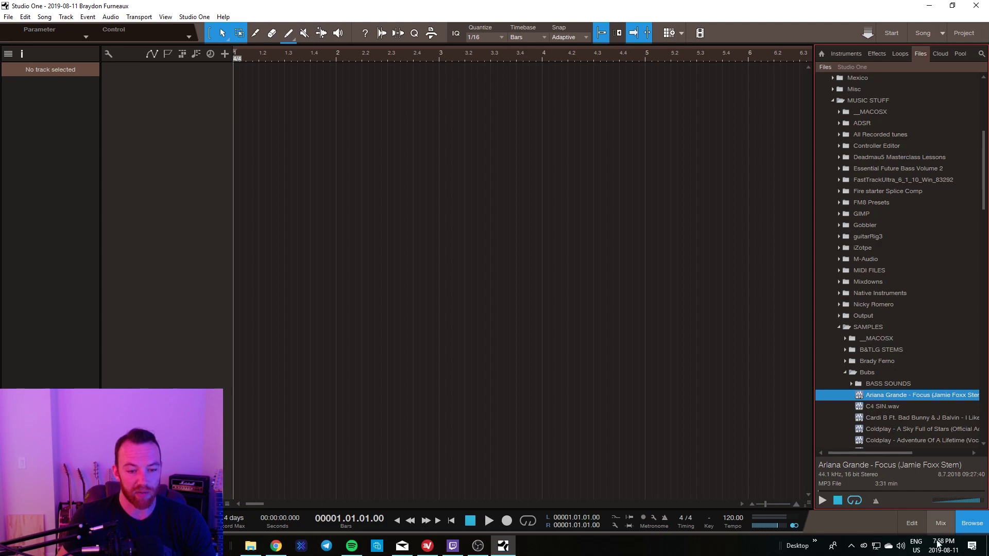
Step: Browse the available instruments and effects, and add Serum_x64 to the song as a new instrument track
click(845, 54)
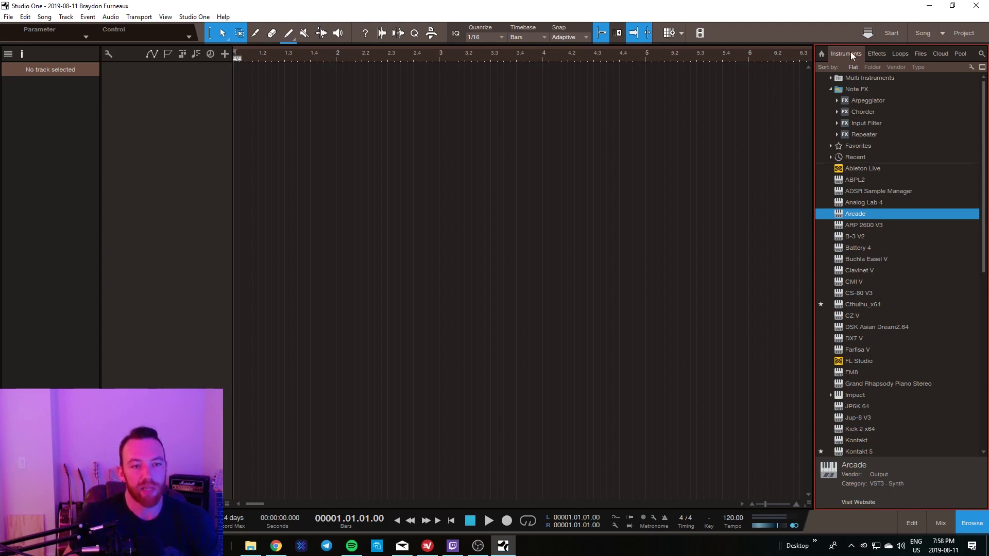
click(875, 54)
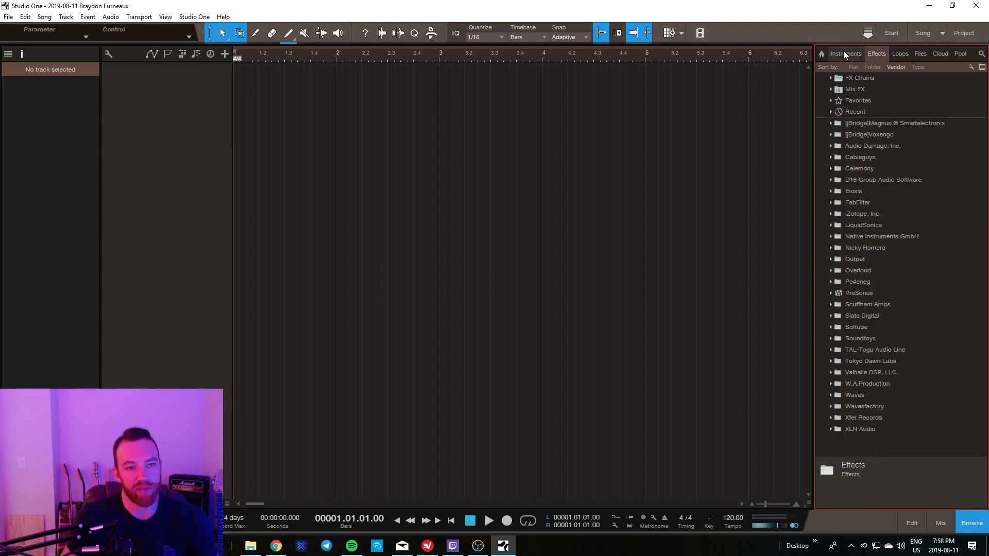
click(845, 54)
scroll(867, 202, down, 10)
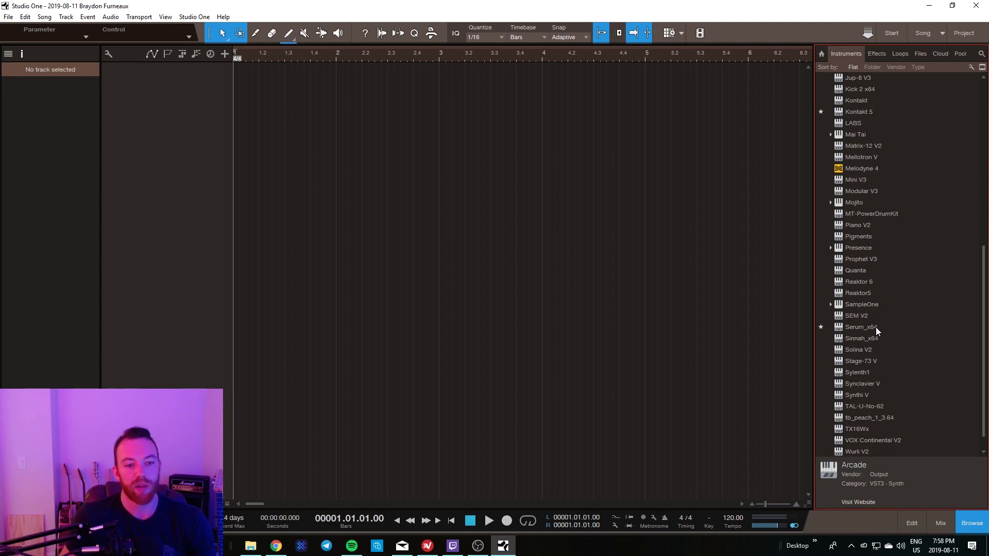
scroll(886, 259, down, 1)
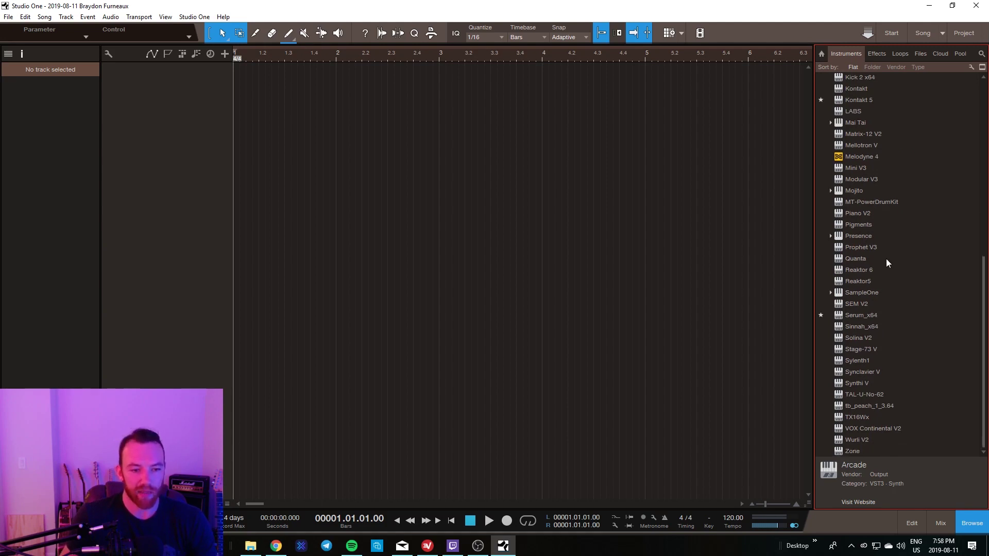
click(866, 315)
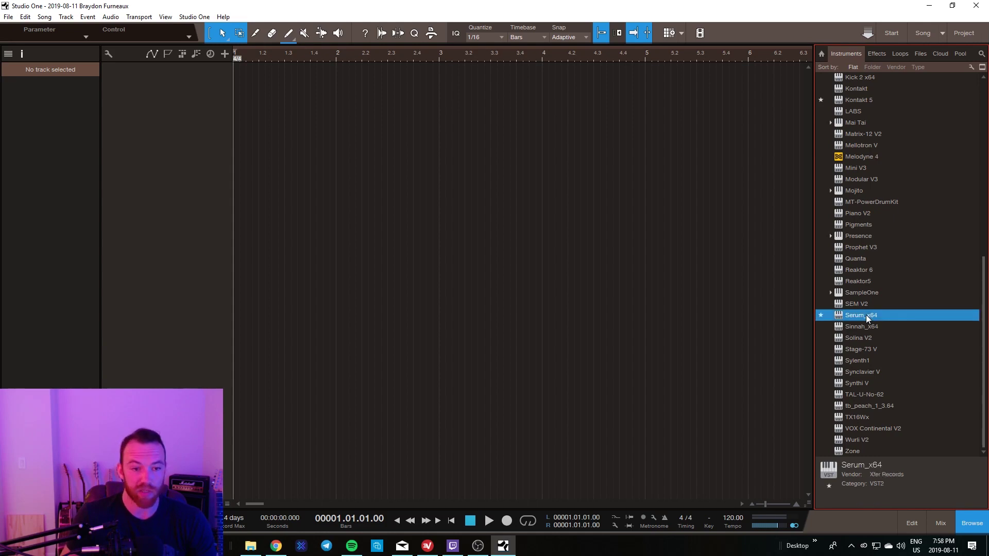
drag(866, 314, 193, 101)
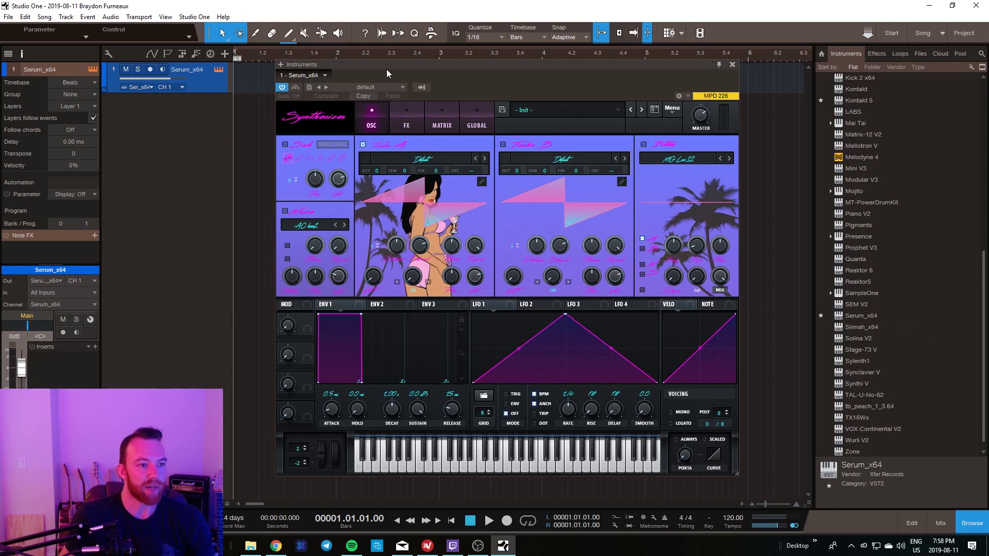
Step: Arm the Serum_x64 track for recording to audition the synth, and disarm it again
click(149, 69)
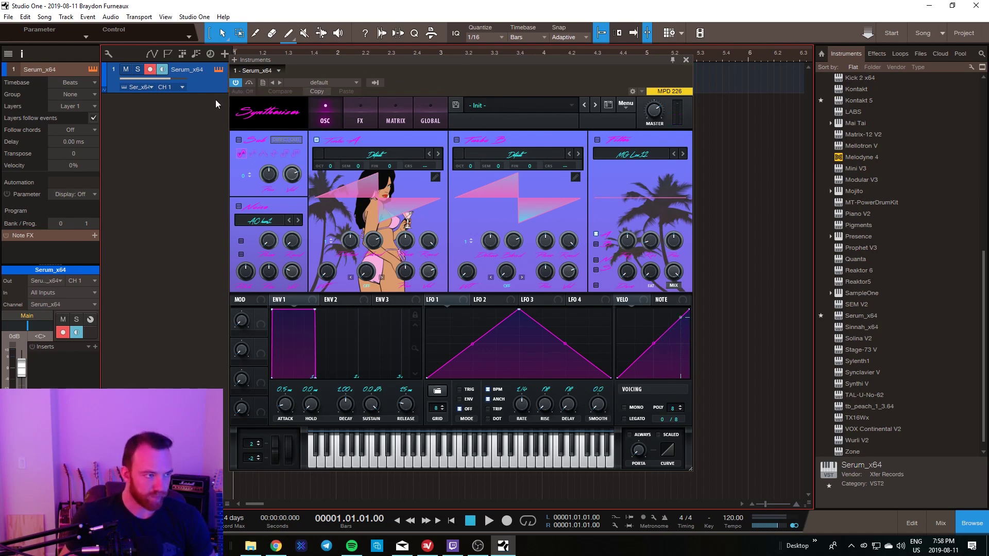
click(150, 70)
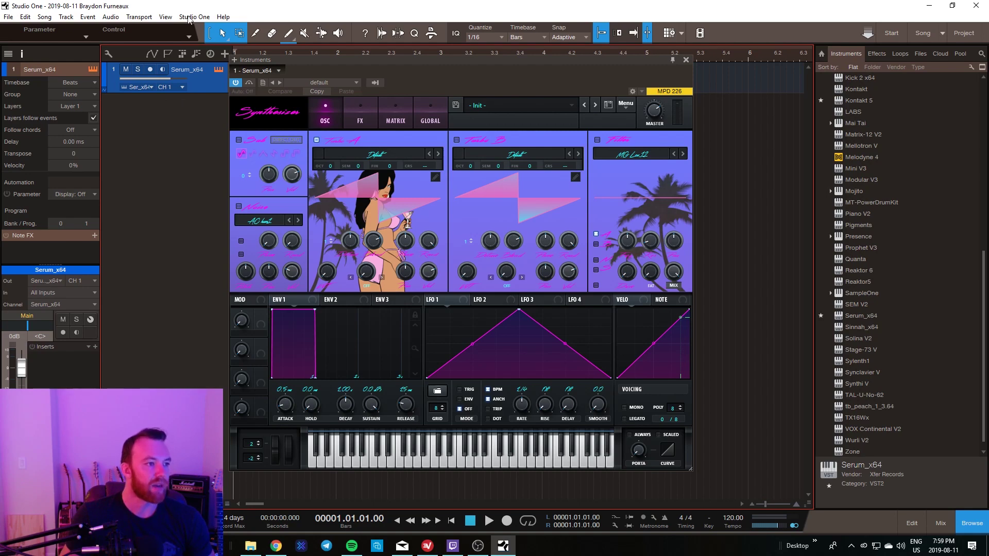
drag(290, 60, 370, 59)
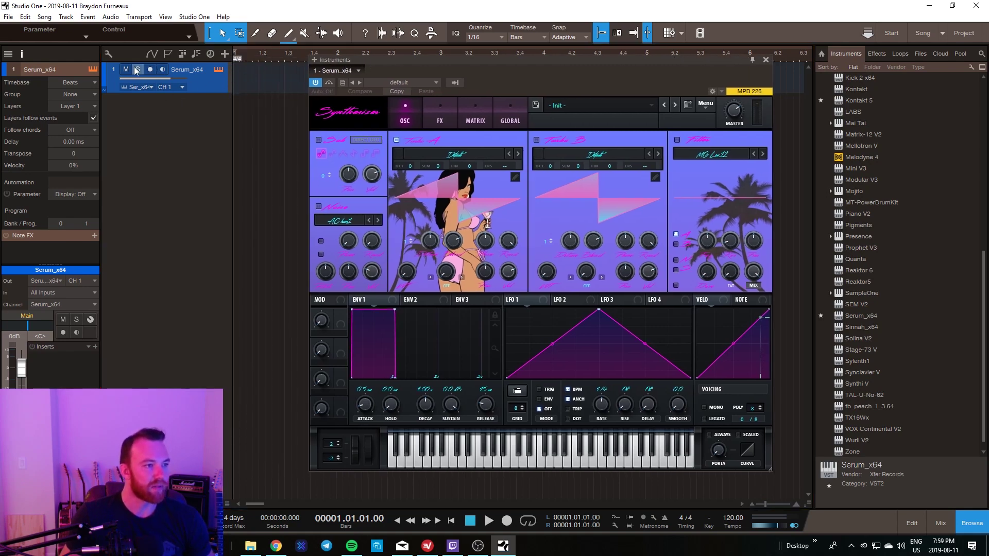
click(172, 90)
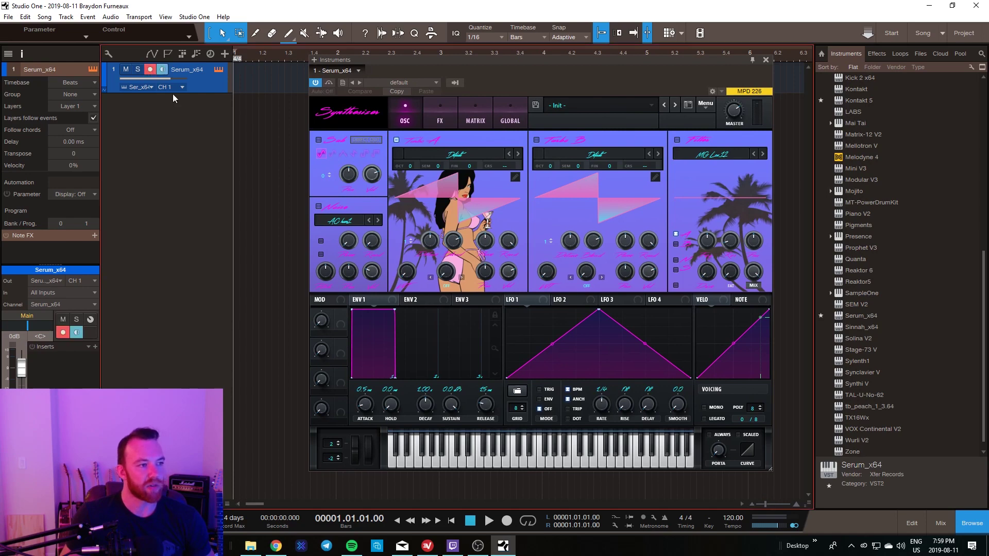
click(149, 72)
Step: Mute the Serum_x64 track and close its instrument window
drag(566, 61, 504, 83)
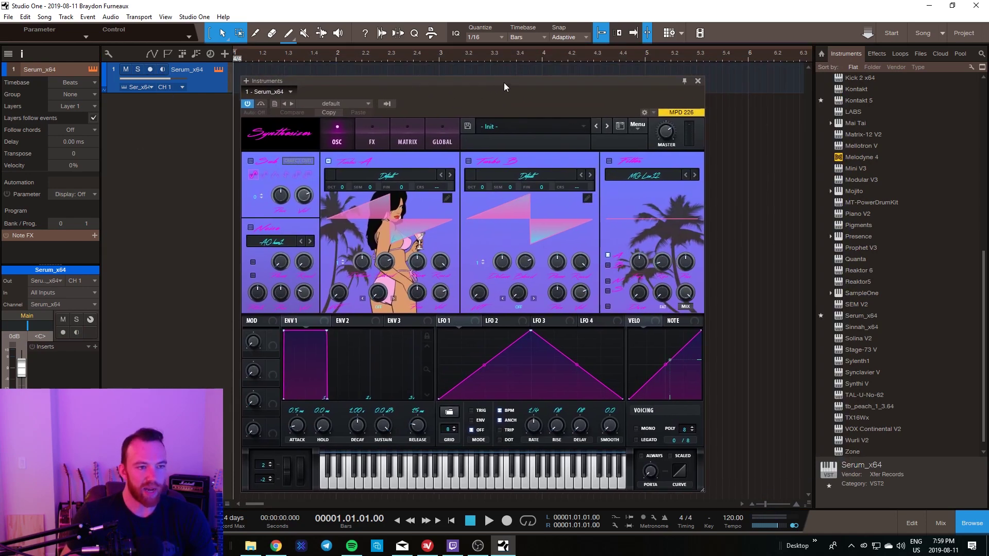
click(521, 124)
click(570, 105)
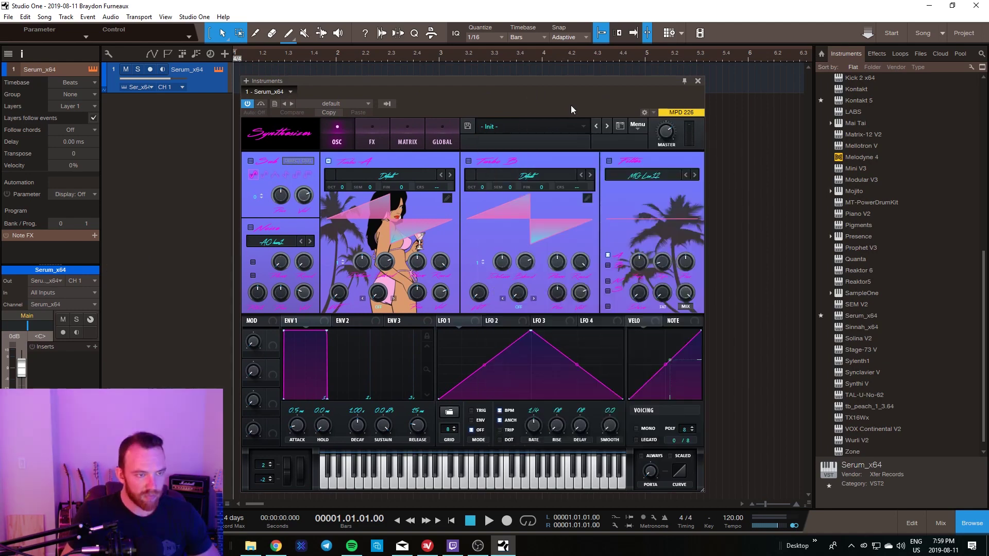
click(698, 82)
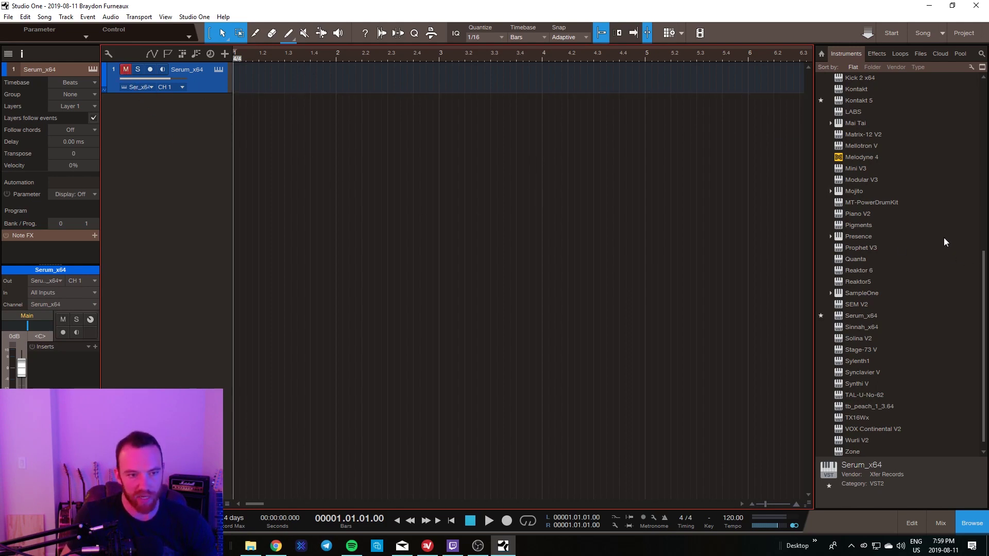
Step: Add Kontakt 5 from the instrument list to the arrangement as a second instrument track
scroll(944, 238, up, 10)
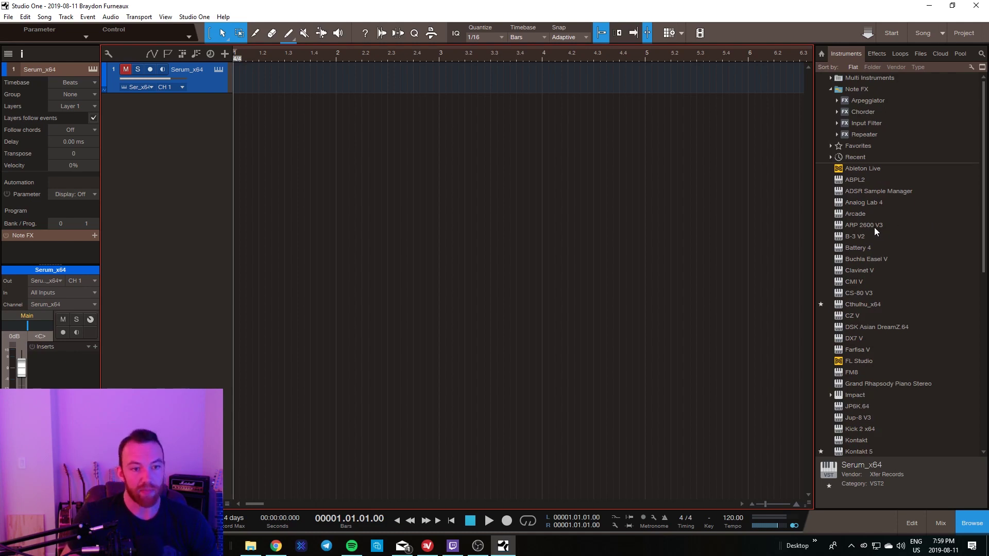
scroll(881, 217, down, 4)
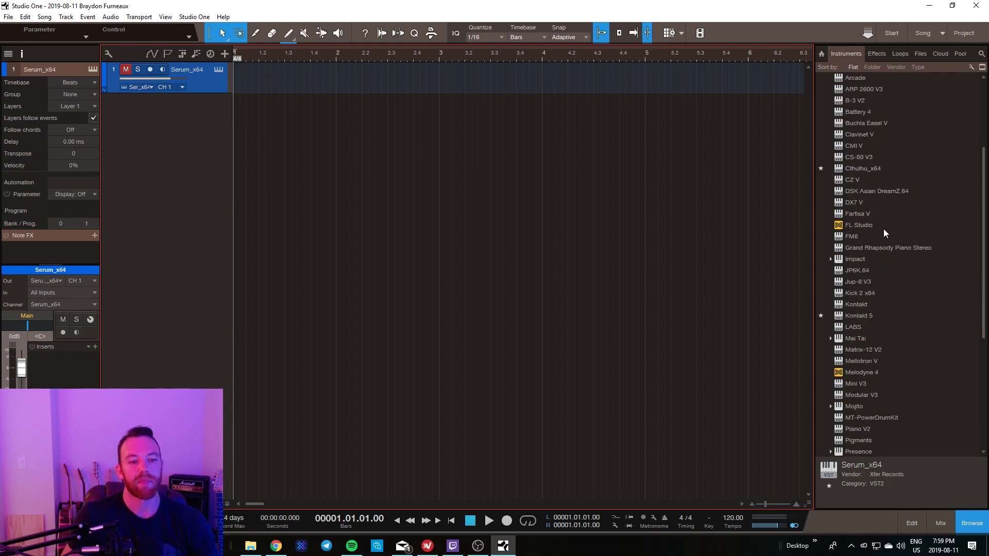
drag(866, 316, 425, 216)
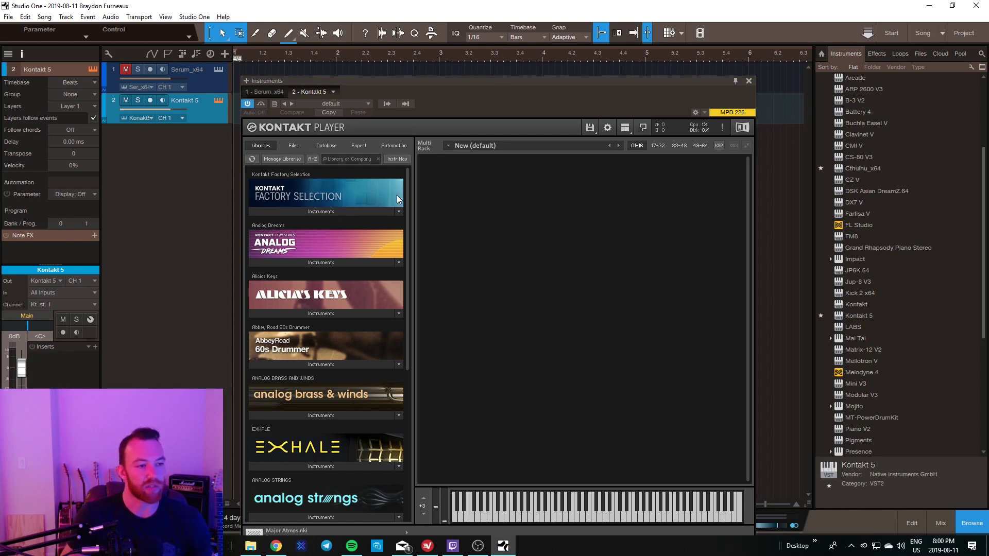
Step: Load The Grandeur piano from the Kontakt library into the rack
drag(409, 197, 406, 295)
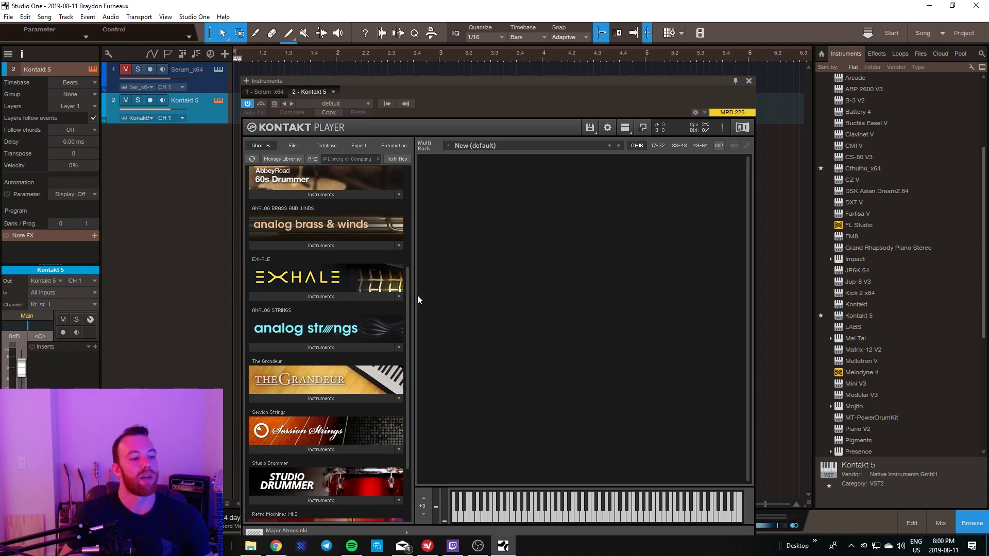
scroll(384, 360, up, 2)
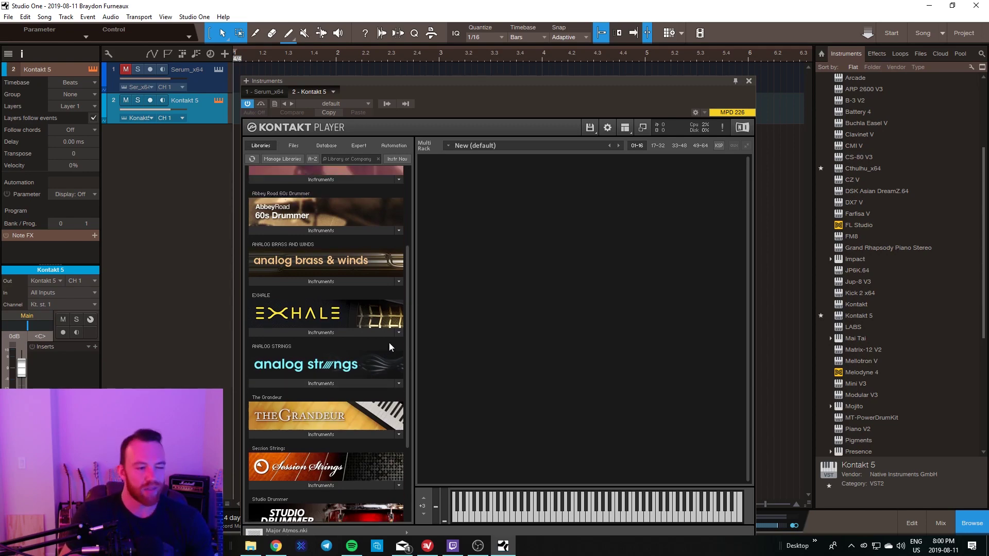
click(351, 434)
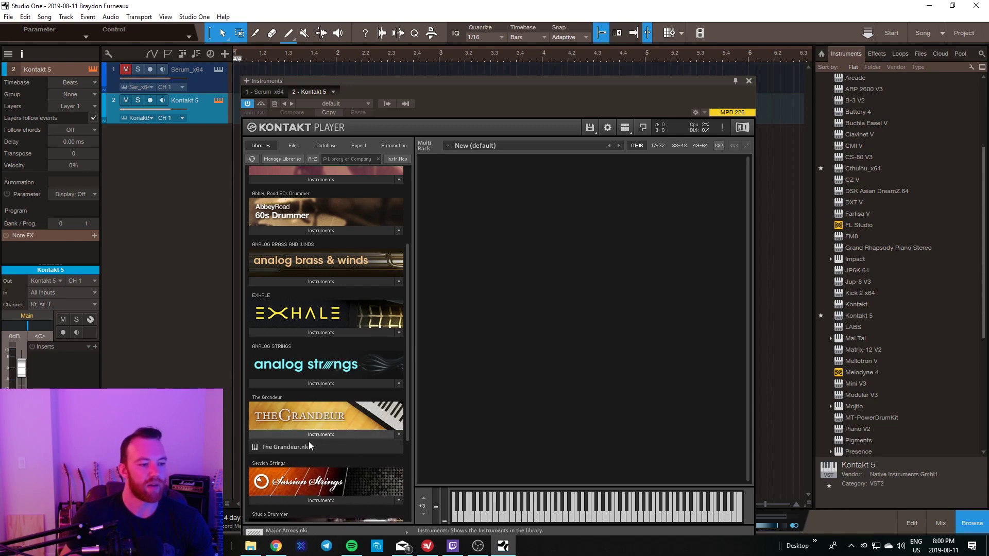
drag(509, 331, 510, 331)
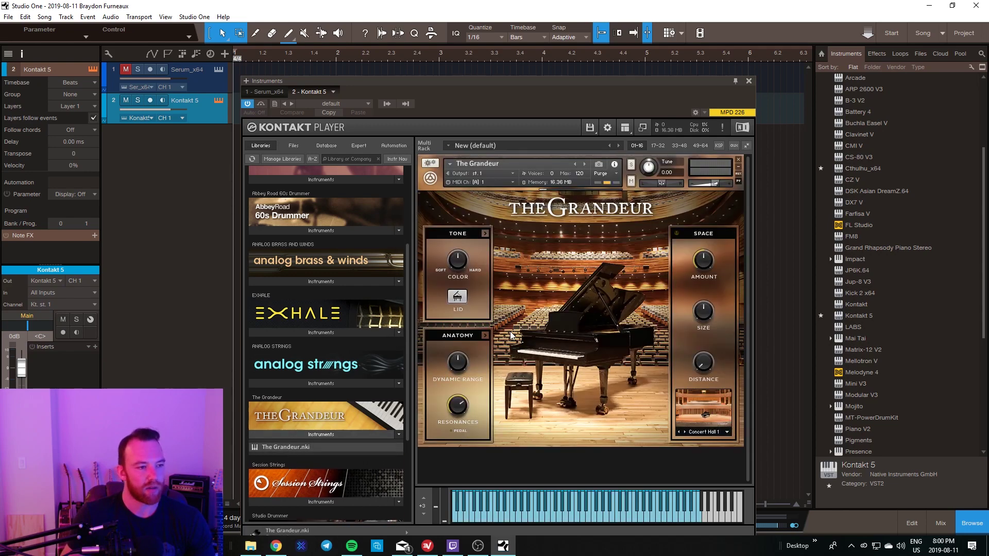
Step: Close and reopen the Kontakt 5 instrument window from its track, and look through the installed Kontakt libraries
drag(411, 262, 414, 187)
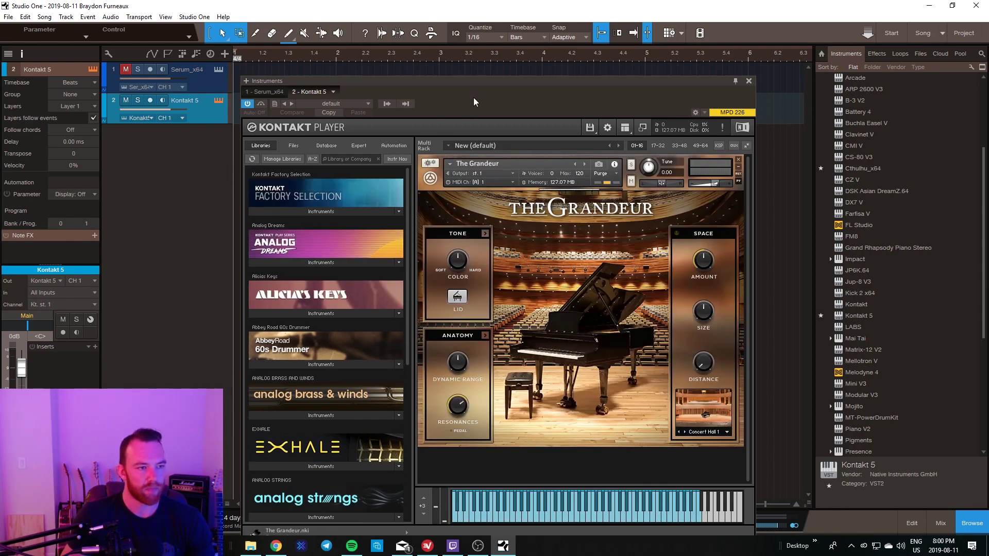
drag(473, 97, 988, 80)
click(218, 100)
click(218, 100)
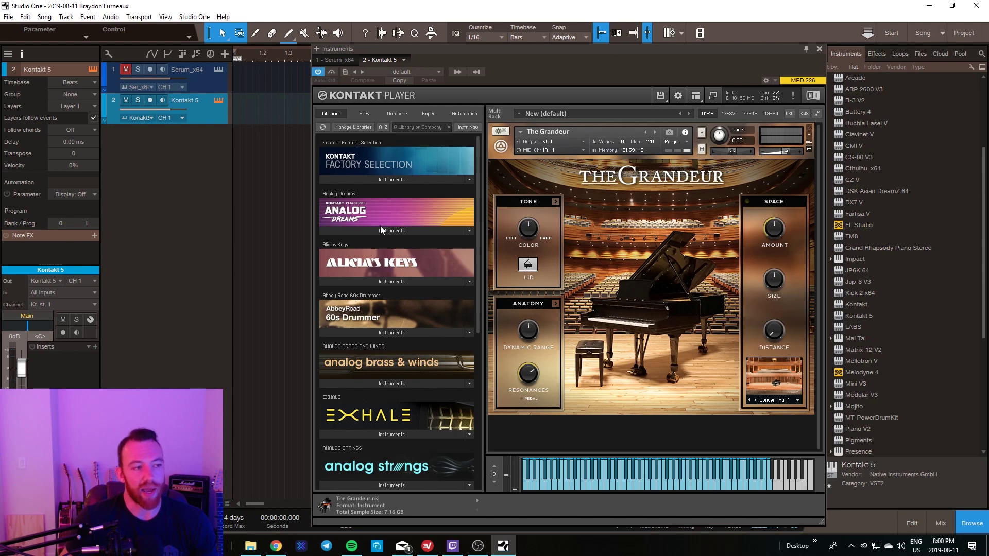
scroll(421, 172, down, 3)
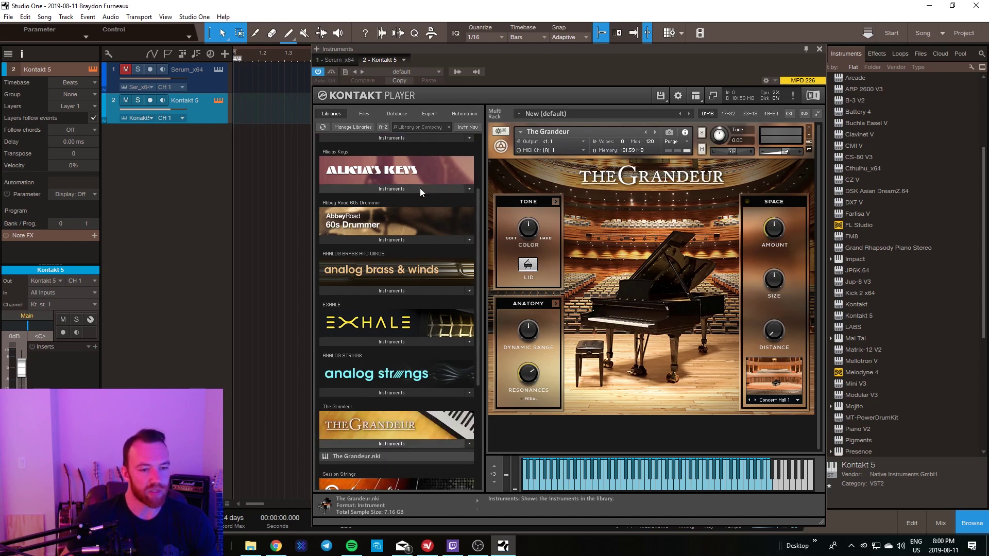
scroll(419, 187, up, 1)
scroll(427, 214, up, 1)
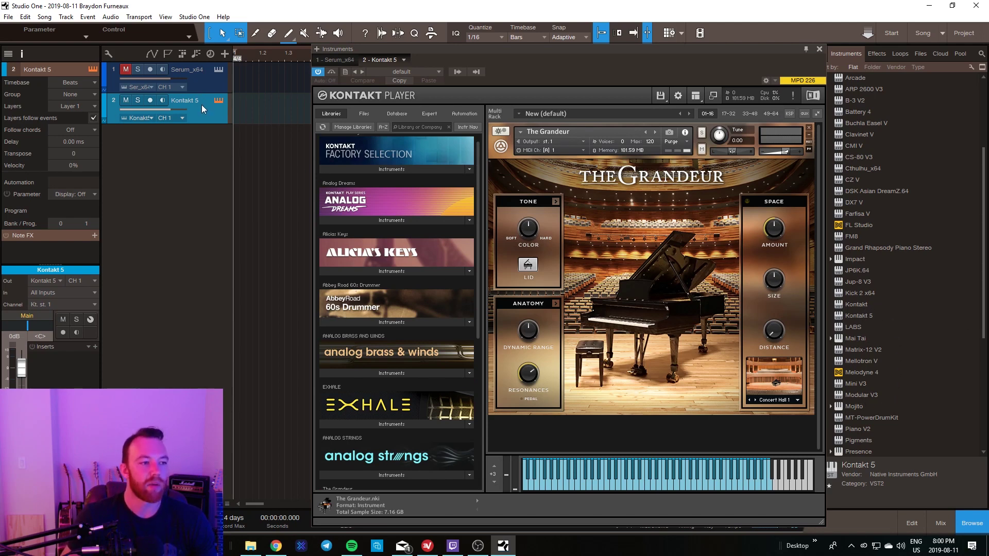
scroll(477, 162, up, 1)
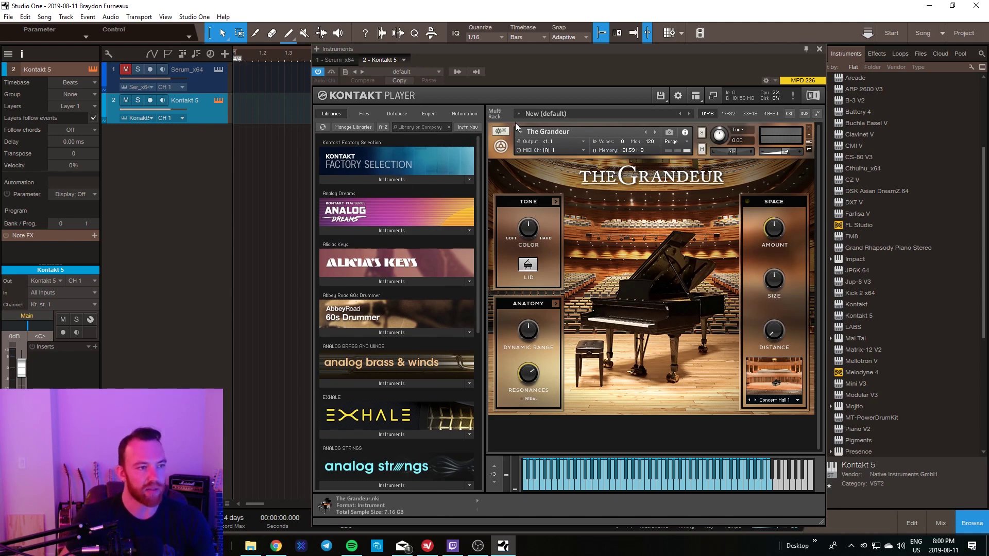
drag(540, 52, 498, 54)
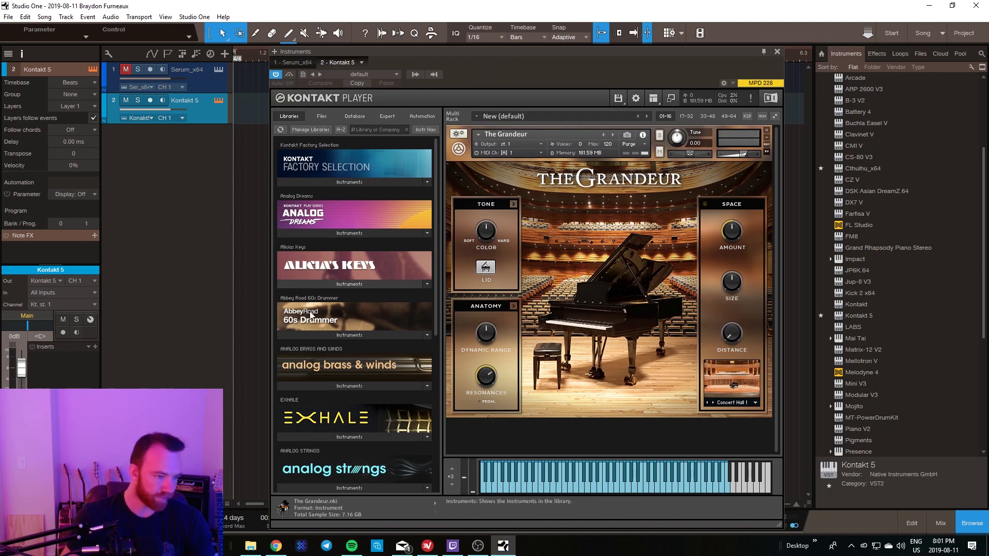
scroll(322, 391, down, 2)
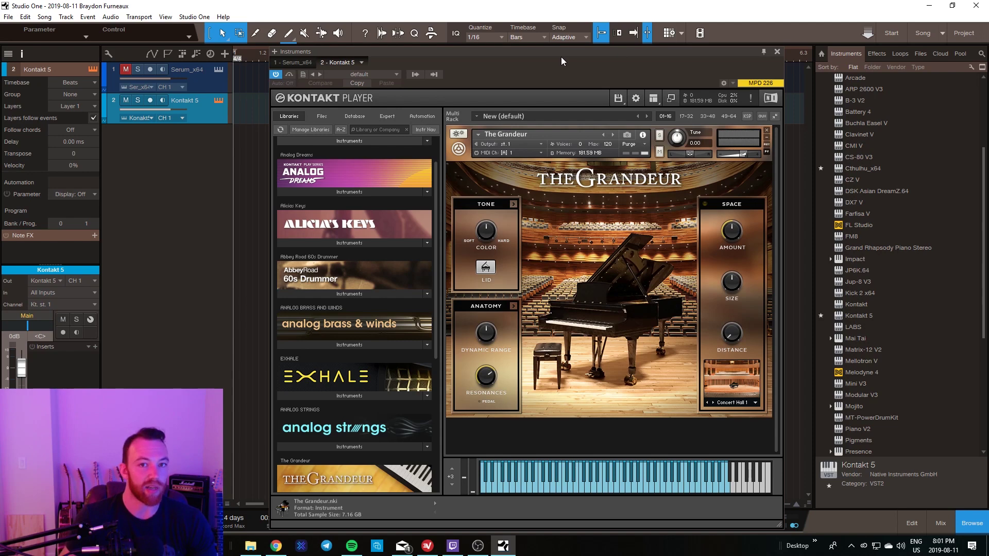
drag(551, 63, 531, 71)
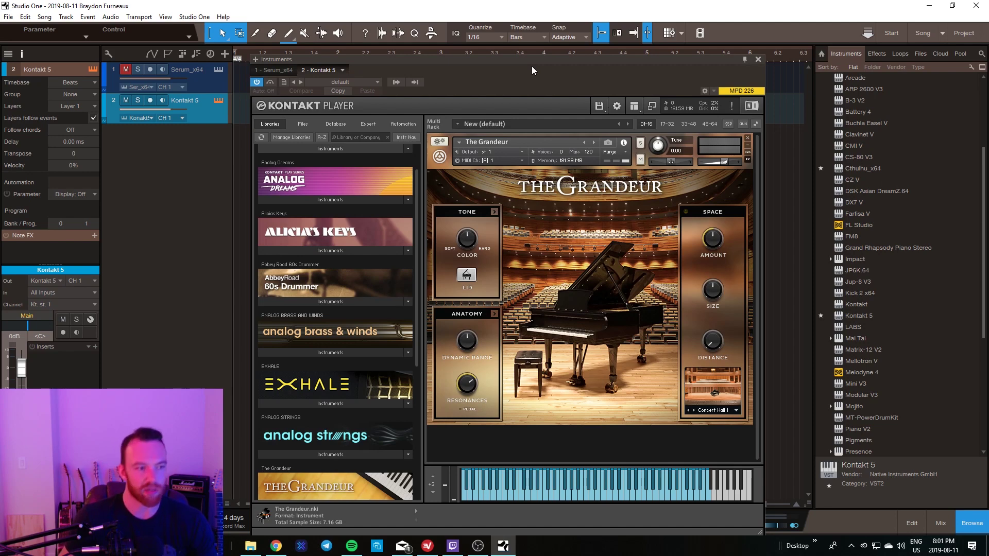
drag(531, 66, 542, 40)
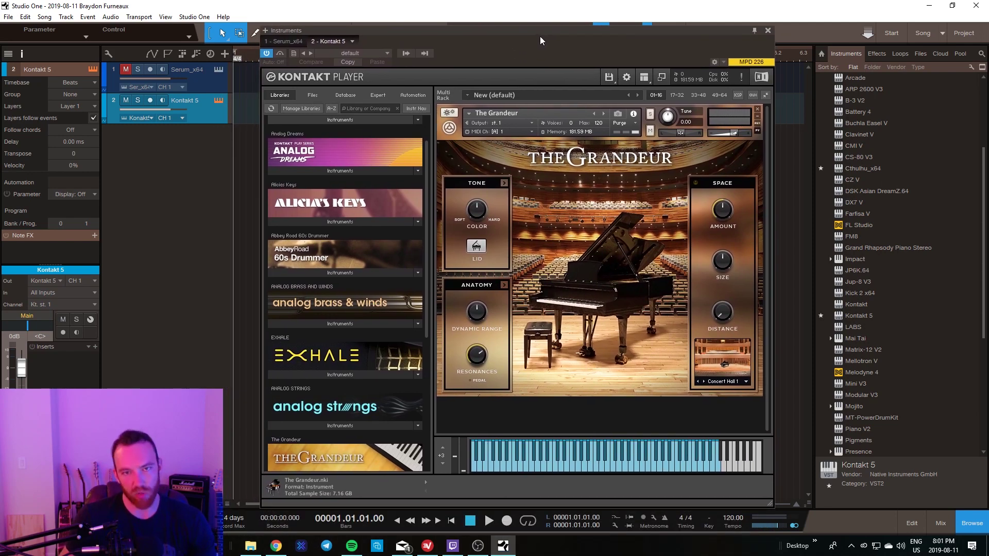
drag(540, 40, 536, 45)
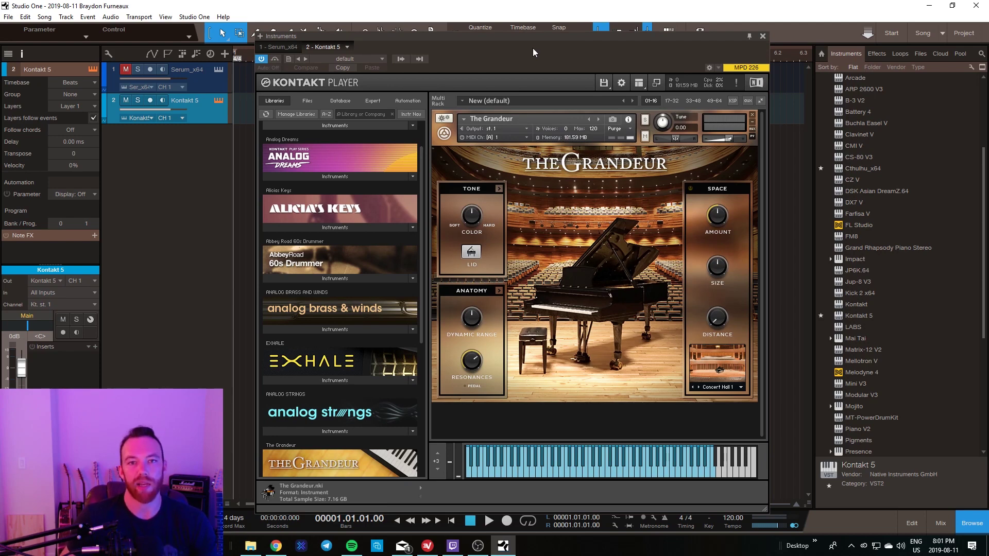
drag(532, 48, 602, 53)
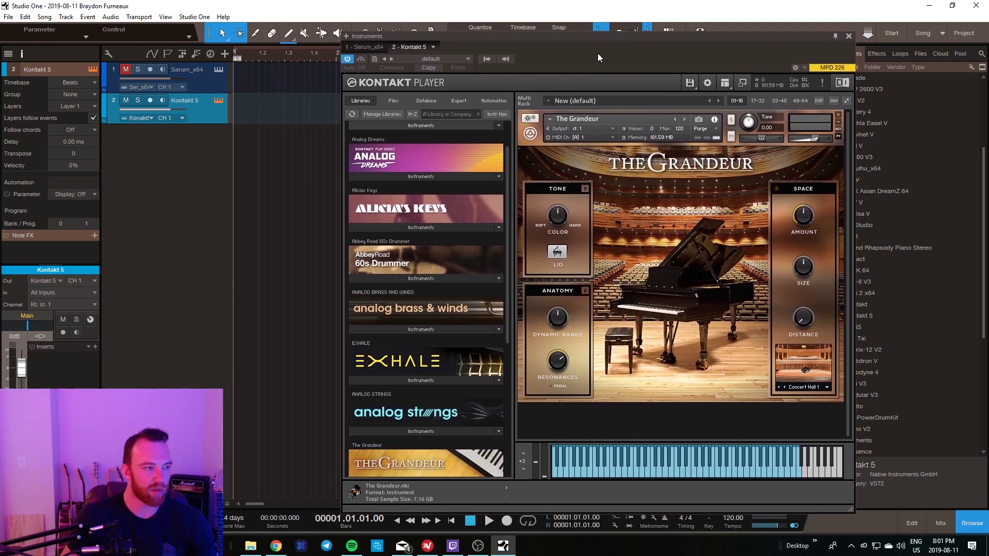
Step: Arm the Kontakt 5 track for recording with monitoring on, and hide the instrument window
click(150, 100)
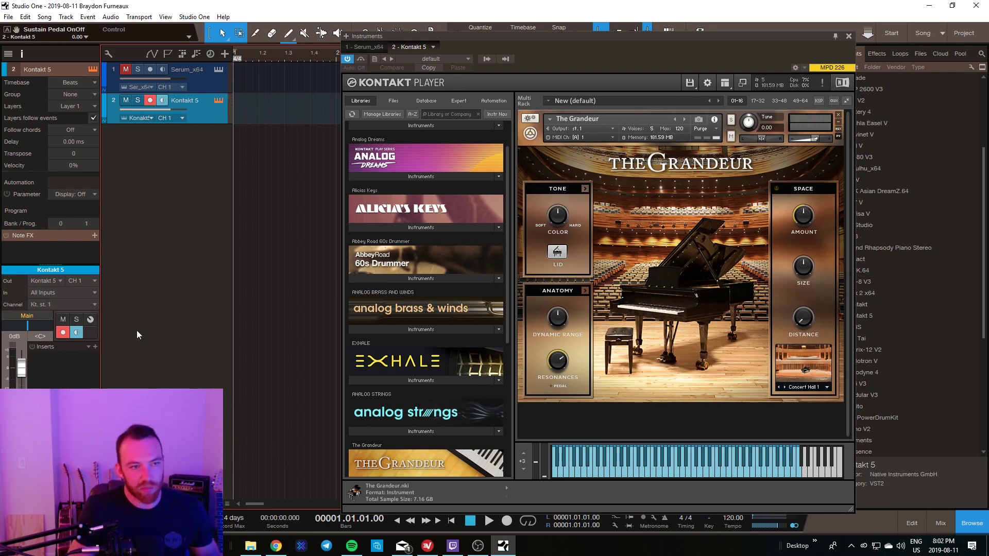
mouse_move(666, 40)
mouse_down()
mouse_move(697, 54)
mouse_move(673, 41)
mouse_up()
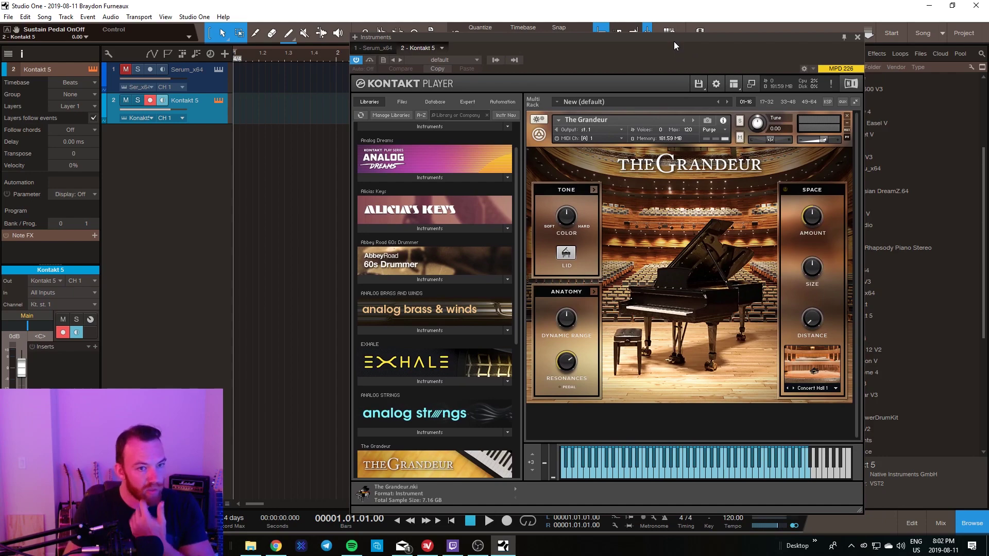
key(F11)
Step: Record a piano chord part on the Kontakt 5 track and open it in the note editor
double_click(276, 111)
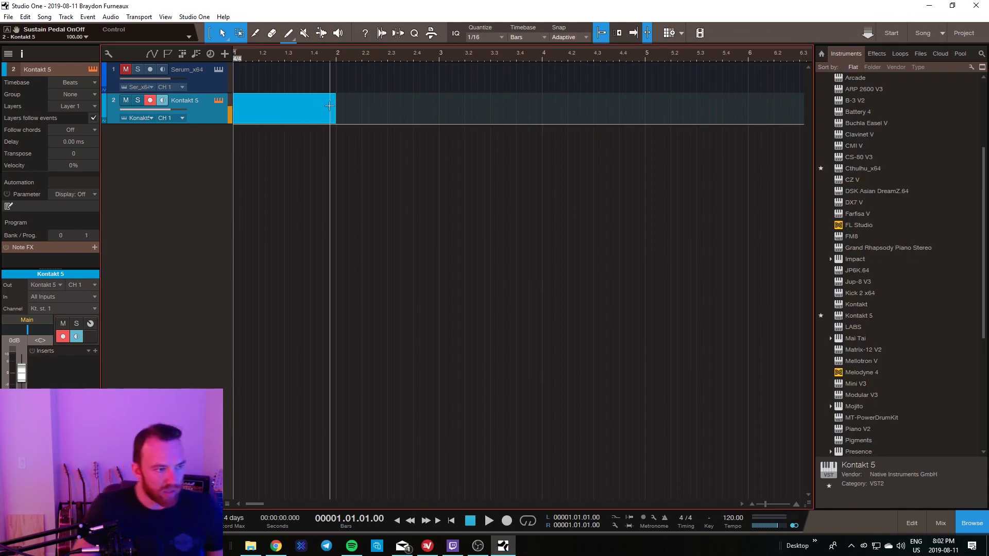
drag(335, 106, 545, 106)
click(507, 521)
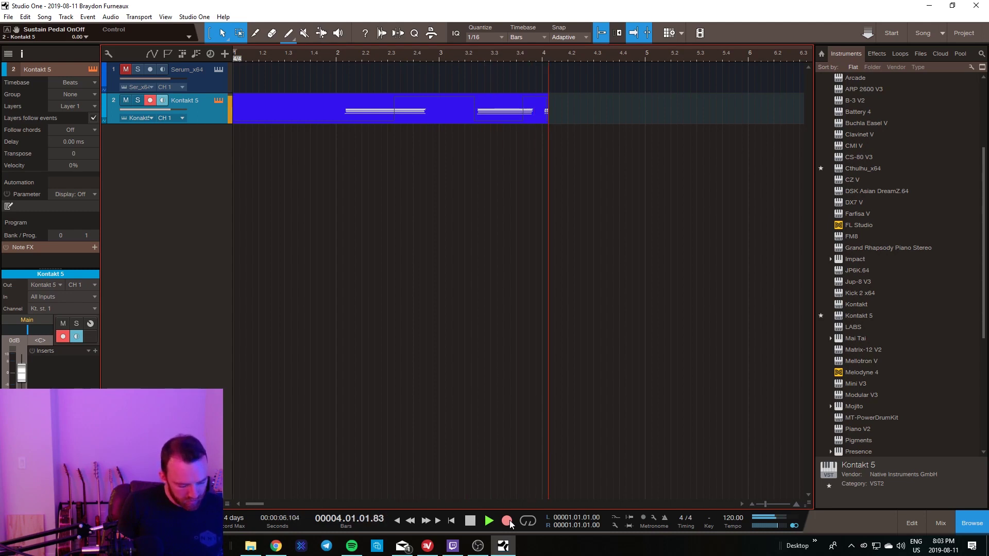
key(F2)
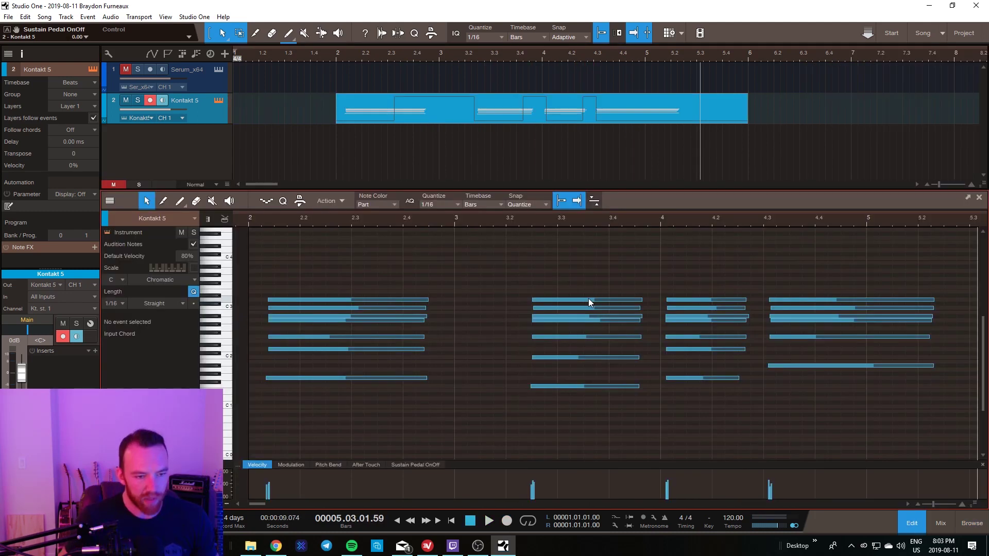
Step: Remove the first recorded chord, move the part to the song start, and quantize all remaining notes to 1/16
key(space)
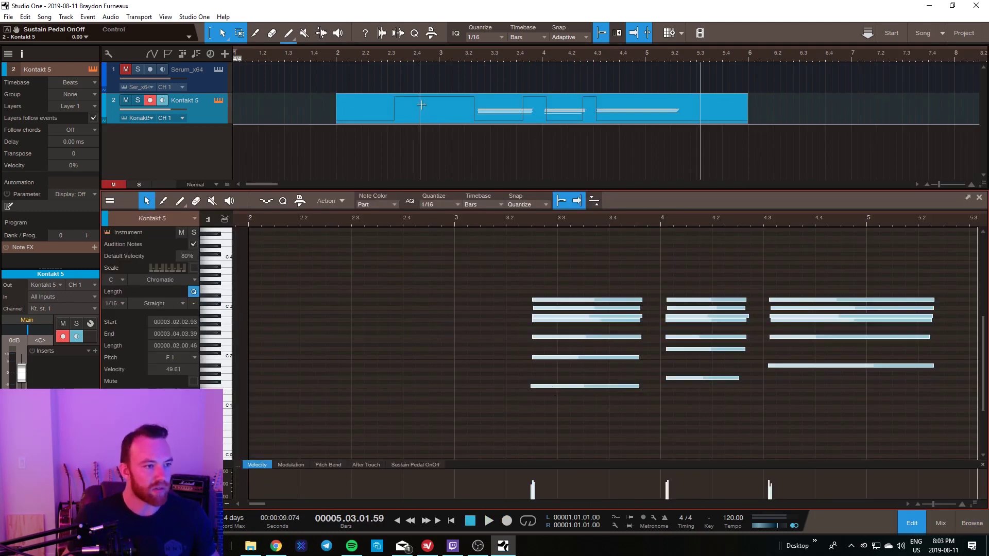
drag(372, 110, 276, 110)
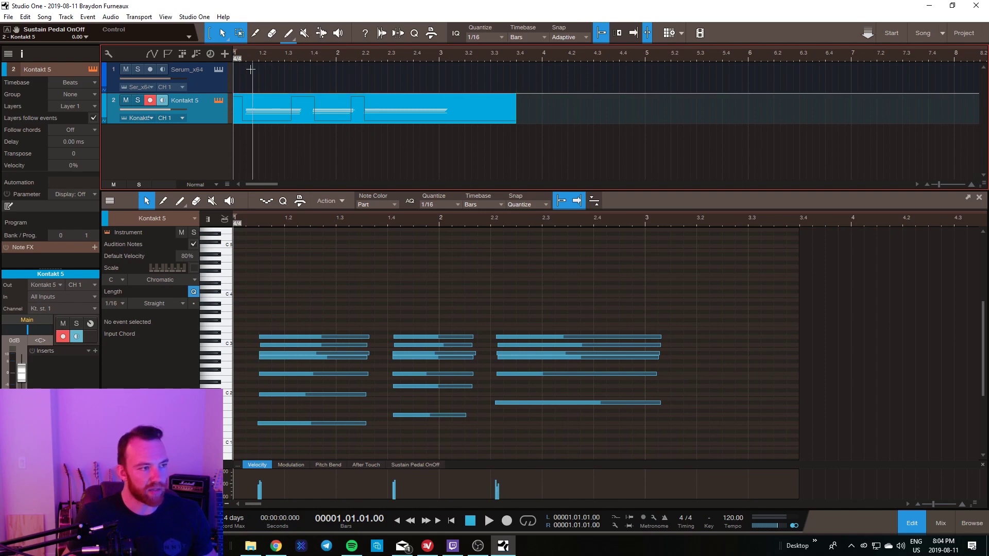
drag(606, 294, 291, 422)
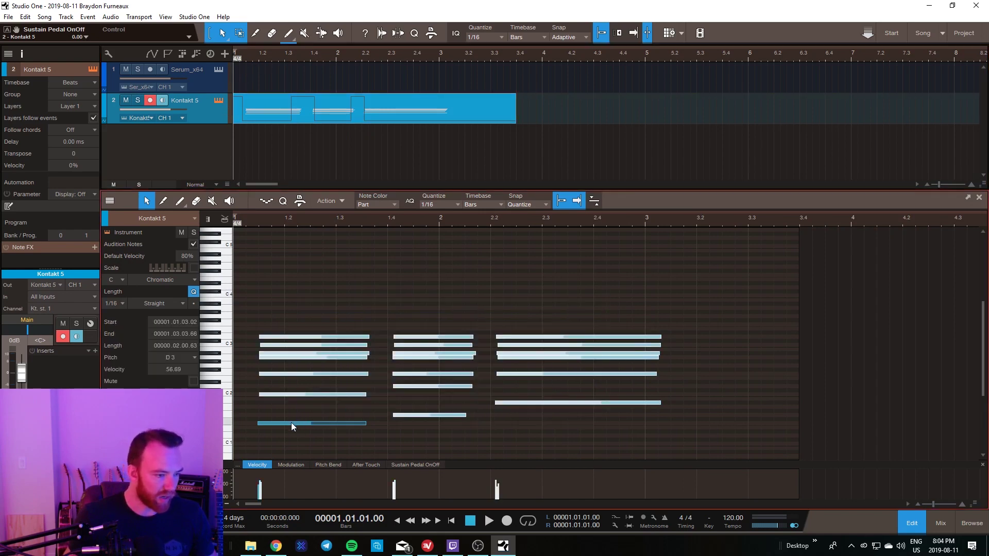
drag(626, 290, 259, 422)
drag(289, 285, 280, 435)
drag(347, 293, 595, 428)
key(q)
click(436, 322)
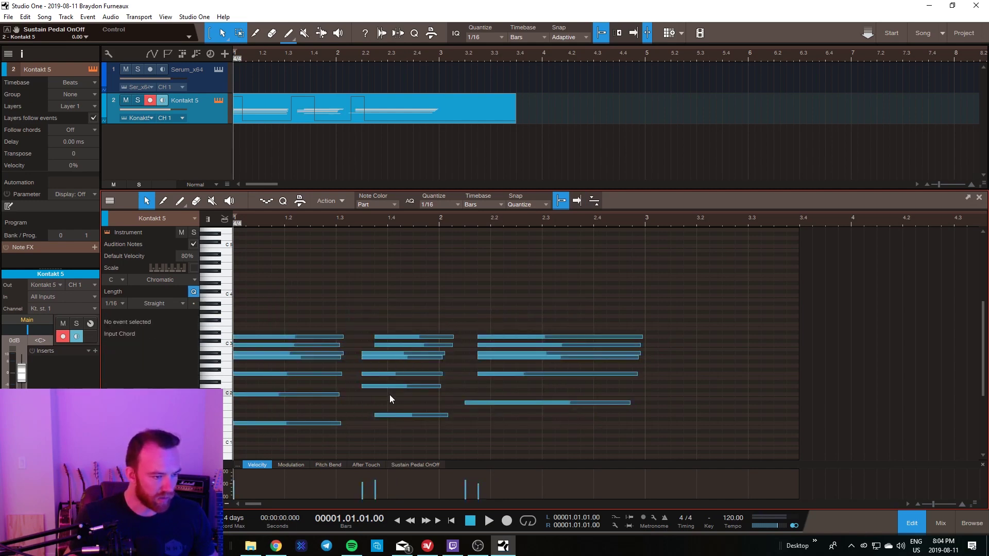
Step: Align the stray second-chord notes to 1.03.04.00 and the third chord's bass note to 2.01.04.00
drag(391, 353, 404, 354)
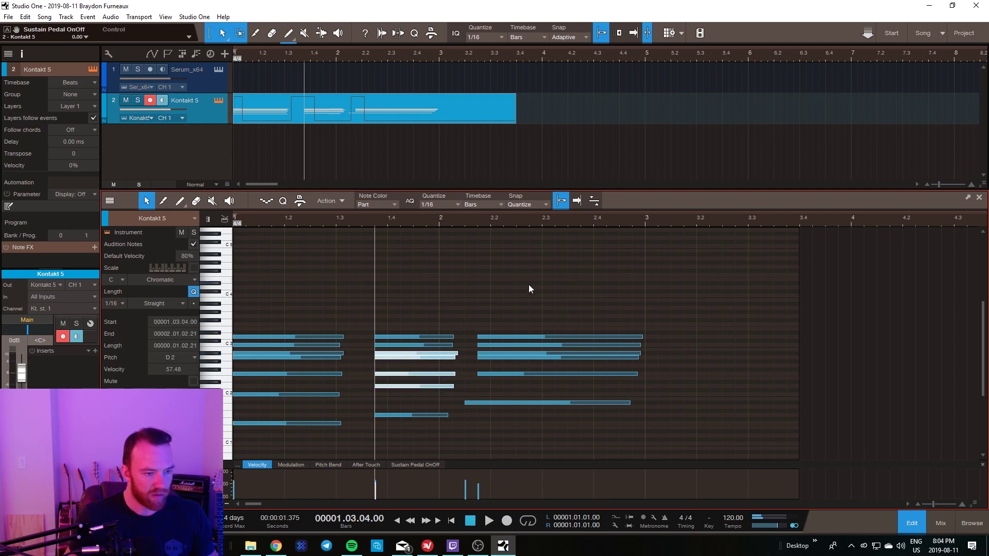
drag(481, 402, 493, 403)
click(524, 314)
Step: Select all the chord notes and set them to a uniform length of 00000.00.02.00
drag(607, 288, 273, 438)
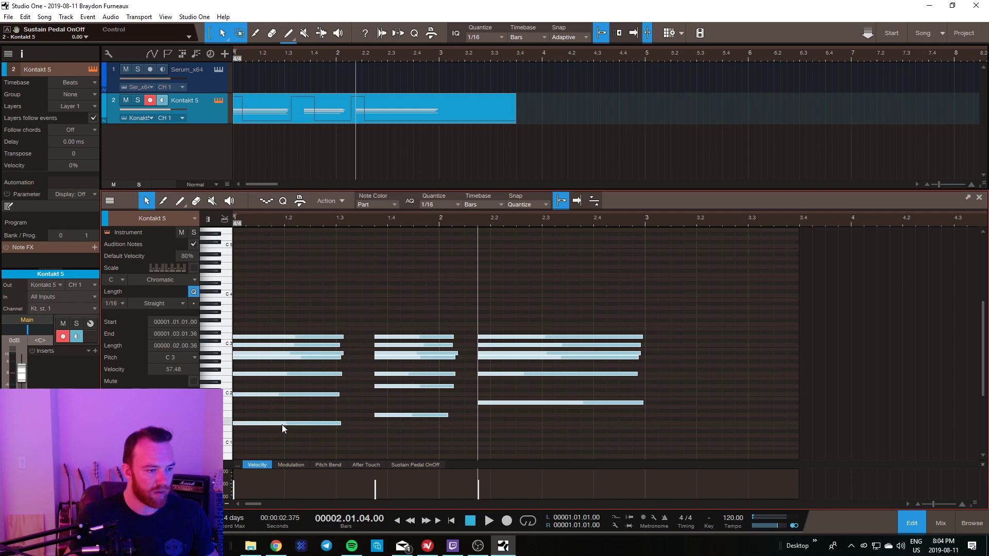
right_click(282, 424)
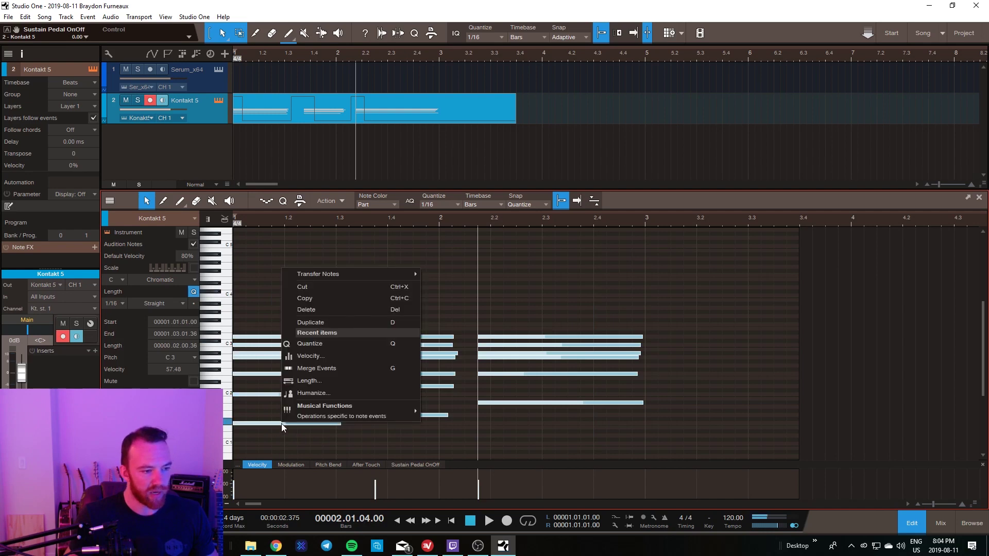
click(337, 380)
click(498, 386)
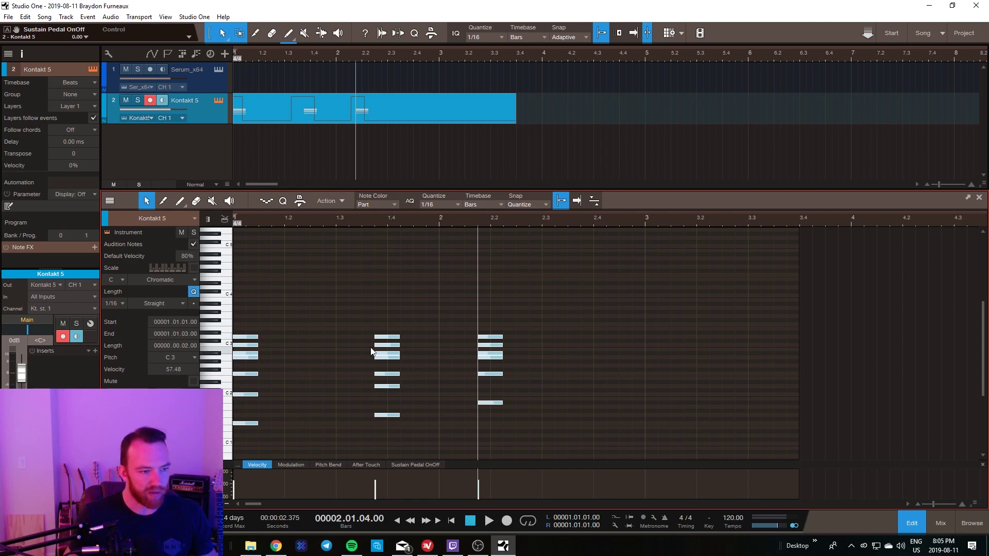
Step: Set the velocity of all chord notes to 74%
click(457, 311)
drag(568, 294, 246, 440)
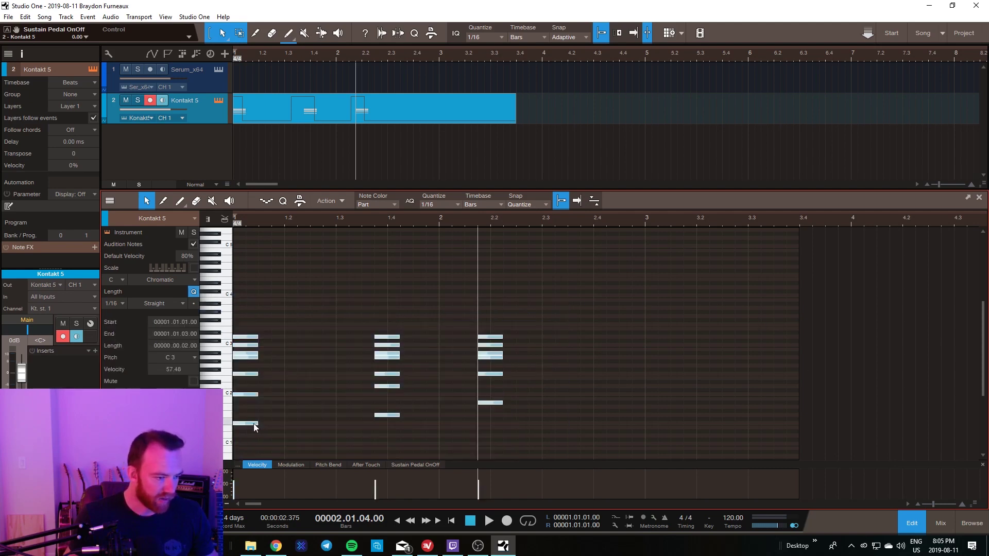
right_click(256, 423)
click(303, 371)
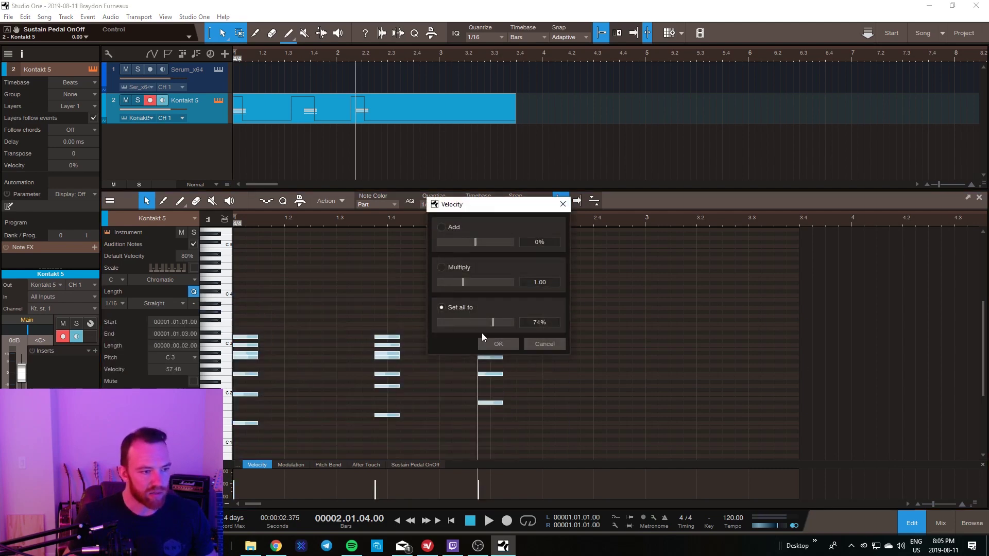
click(497, 345)
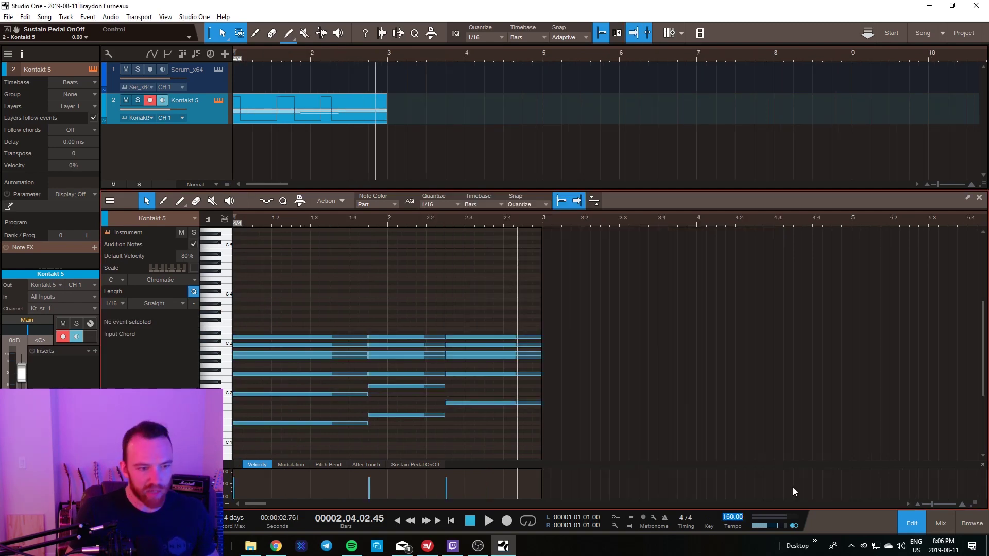
Step: Confirm the 160 BPM tempo and clear the sustain pedal data from the piano part
click(456, 255)
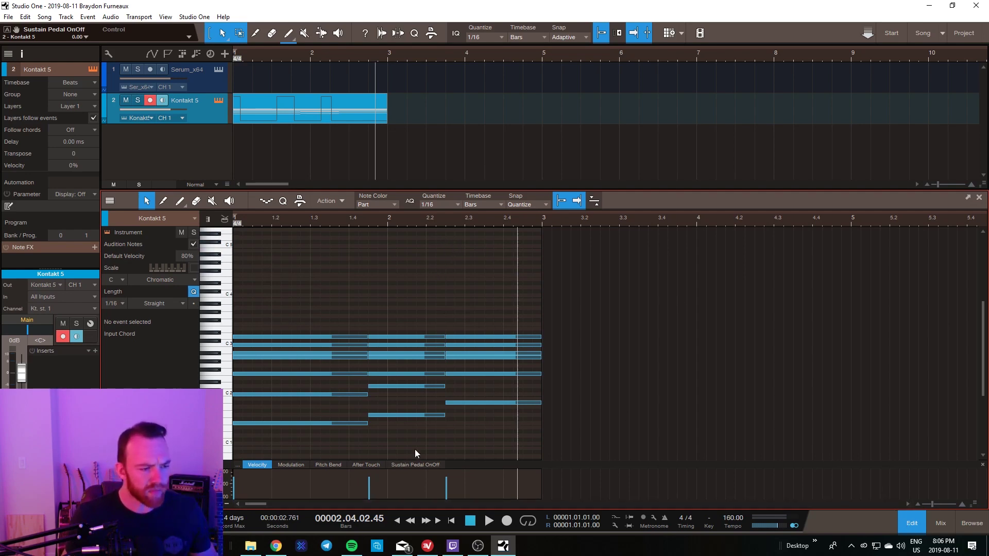
click(412, 465)
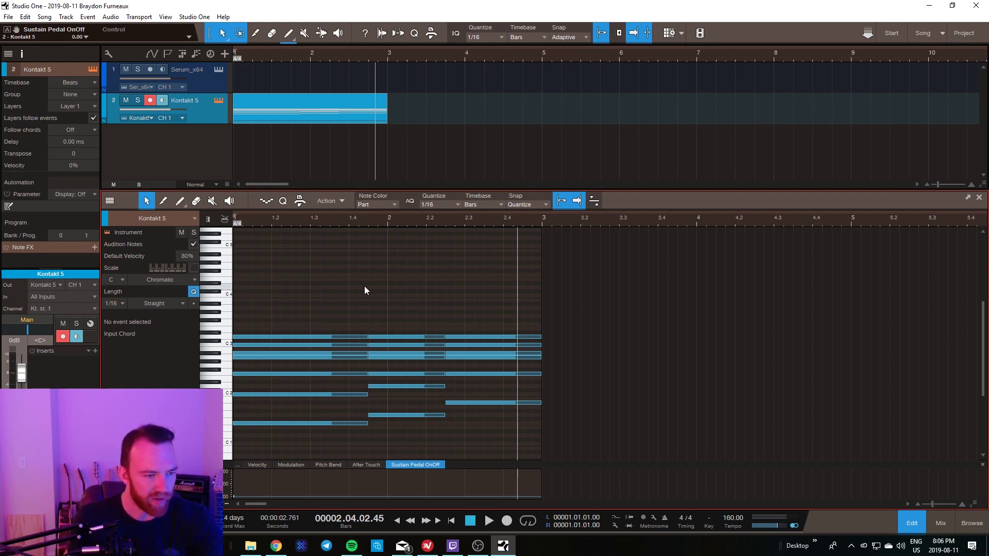
drag(503, 257, 261, 413)
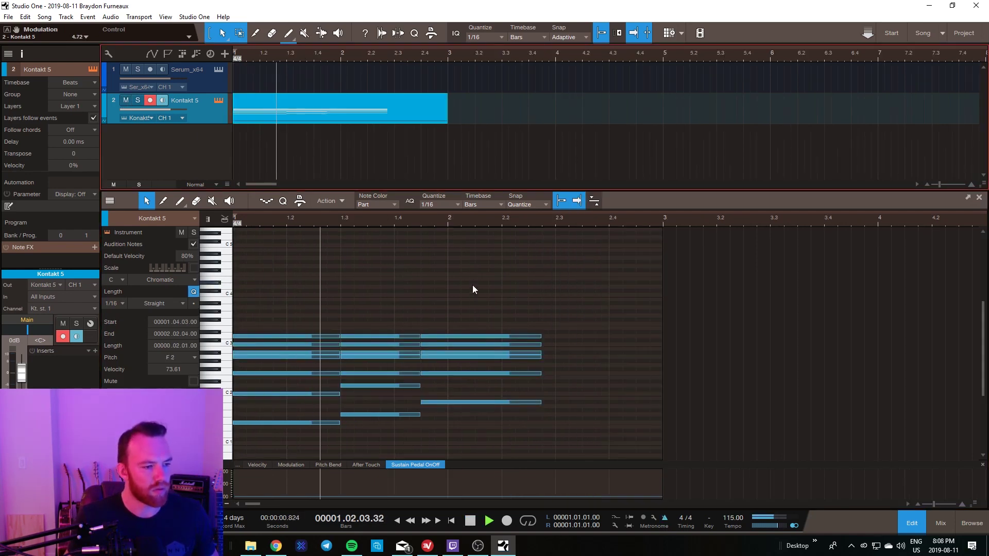
Step: Stop playback and lengthen the third chord's notes to end at 3.01.01.00
key(space)
key(w)
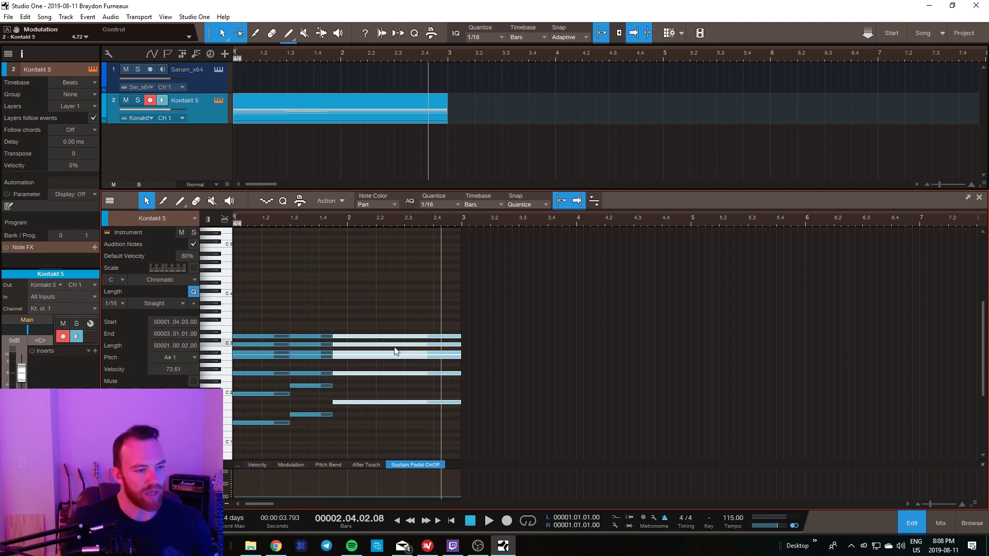
click(301, 304)
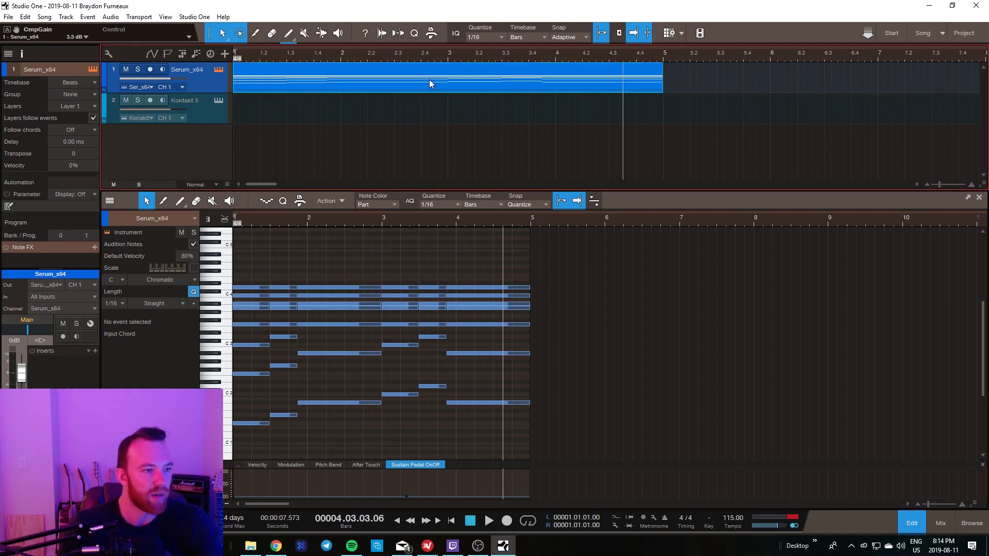
Step: Duplicate the part on the Serum track and move the copy to bar 13
key(comma)
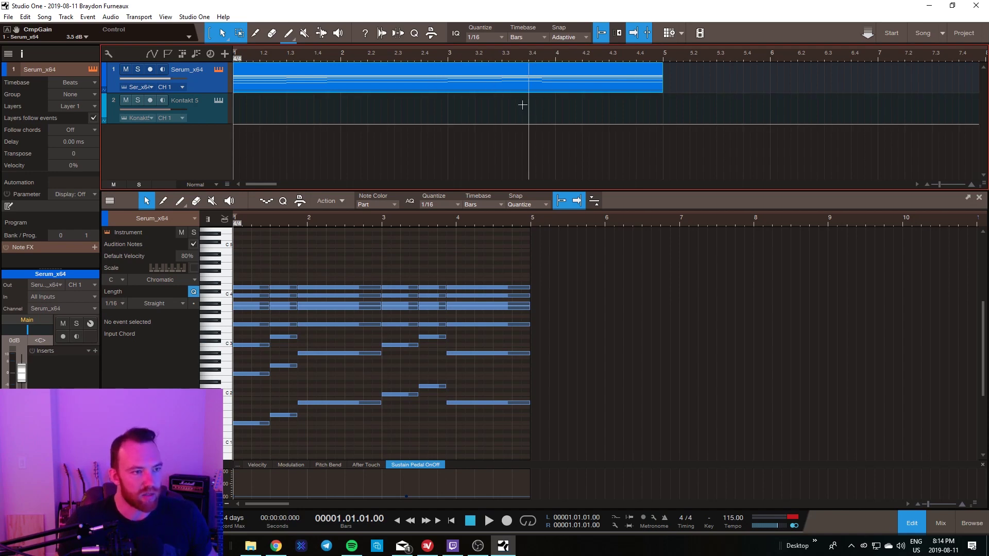
key(d)
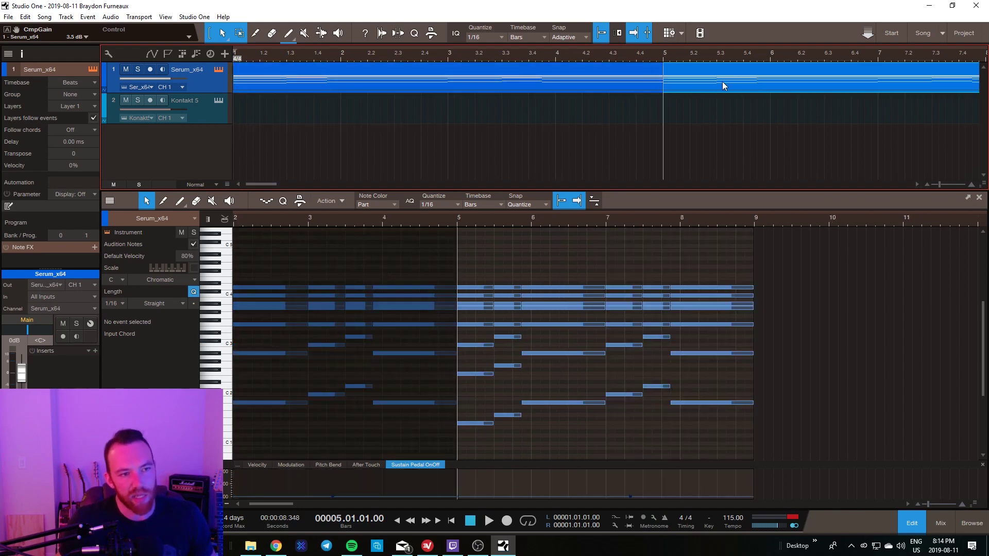
key(w)
key(w)
key(w)
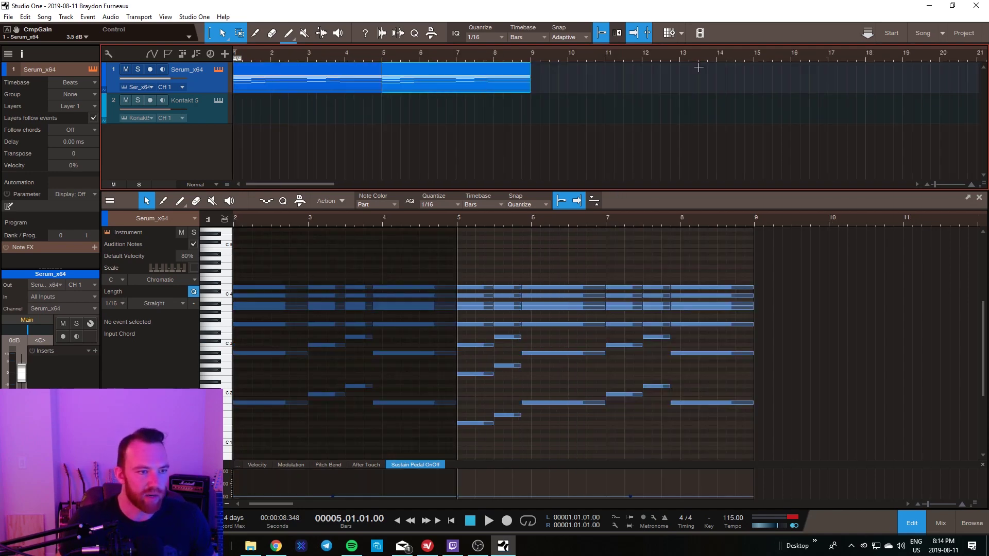
drag(466, 80, 762, 80)
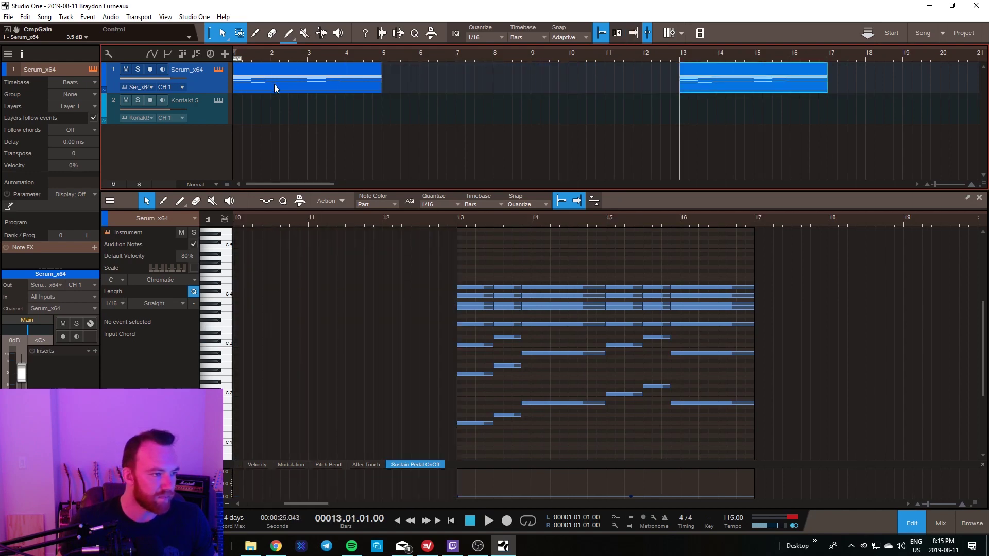
Step: Delete the upper chord notes from the first Serum part, move that part to the Kontakt 5 track, and play it
key(comma)
drag(568, 249, 242, 327)
key(Delete)
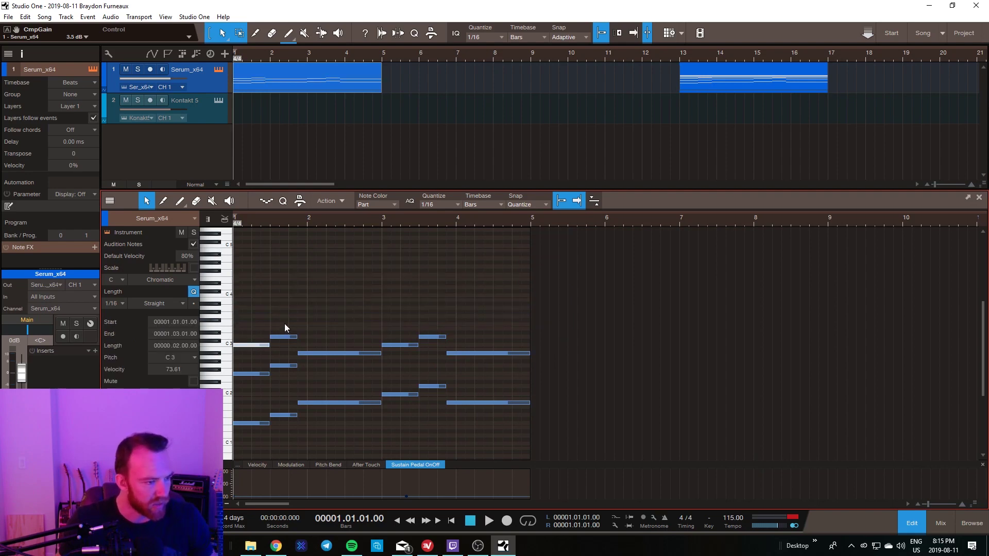
key(alt+Down)
key(space)
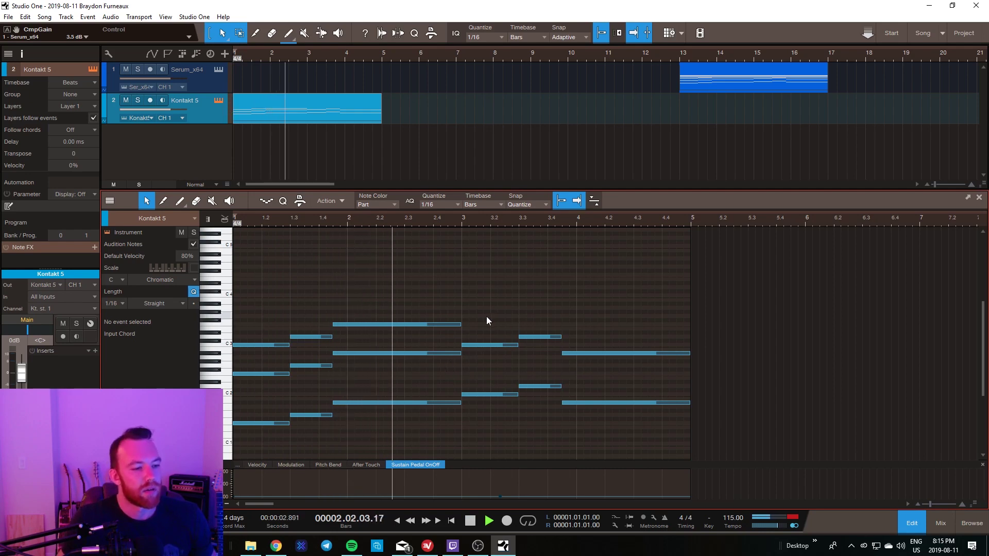
Step: Continue the top line through bars 3 and 4 with duplicated notes, including G3 at bar 3 and F3 at 3.04.03, and play it back
click(453, 328)
key(d)
drag(569, 325, 518, 316)
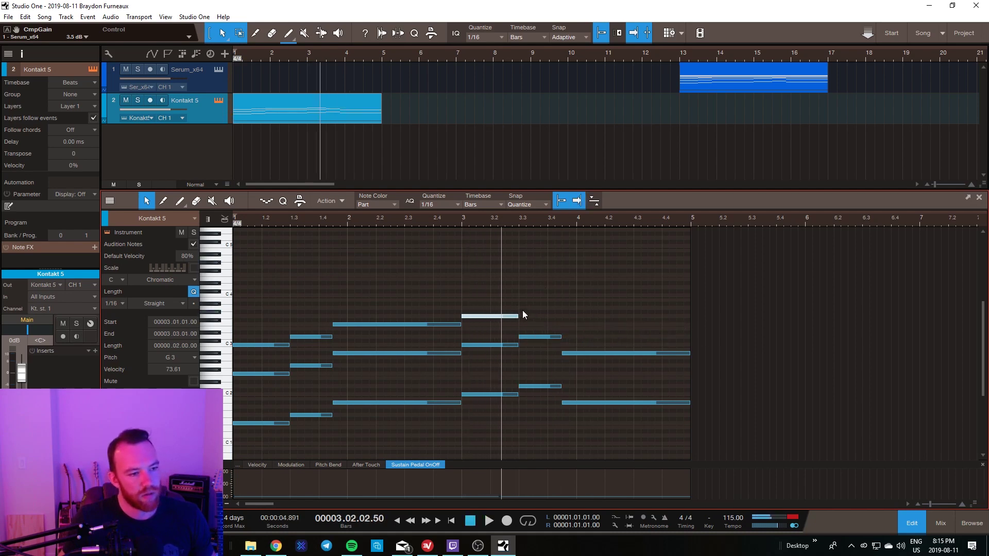
key(d)
drag(560, 318, 691, 324)
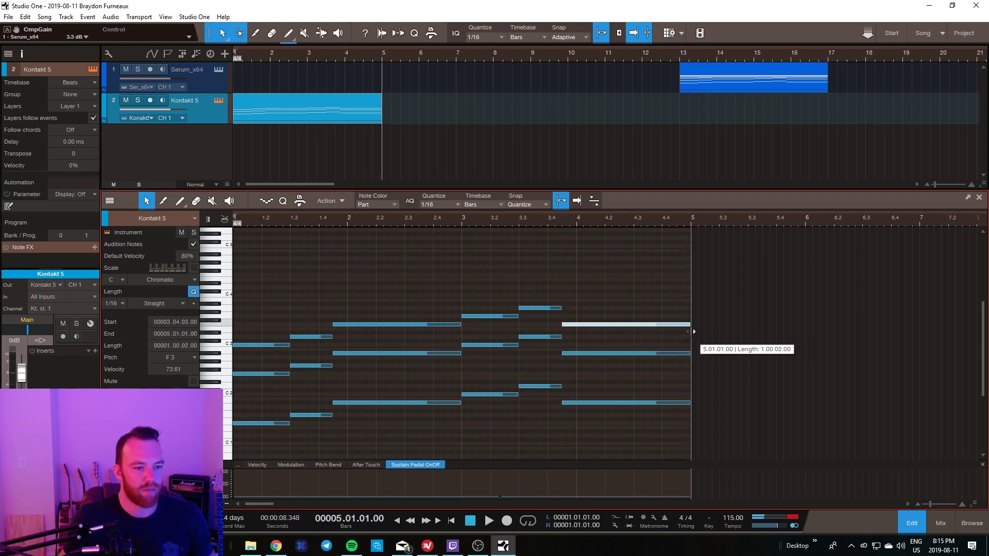
click(678, 308)
key(space)
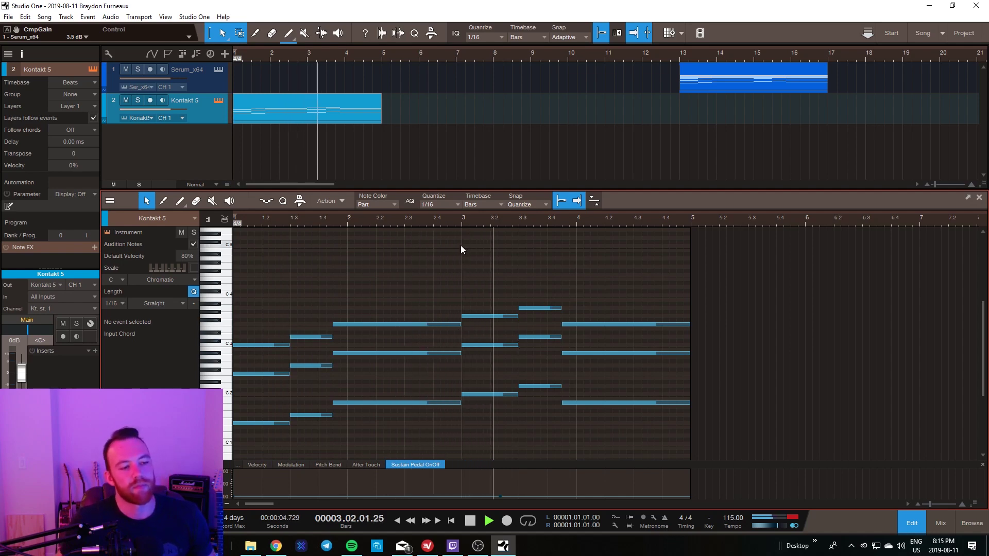
key(space)
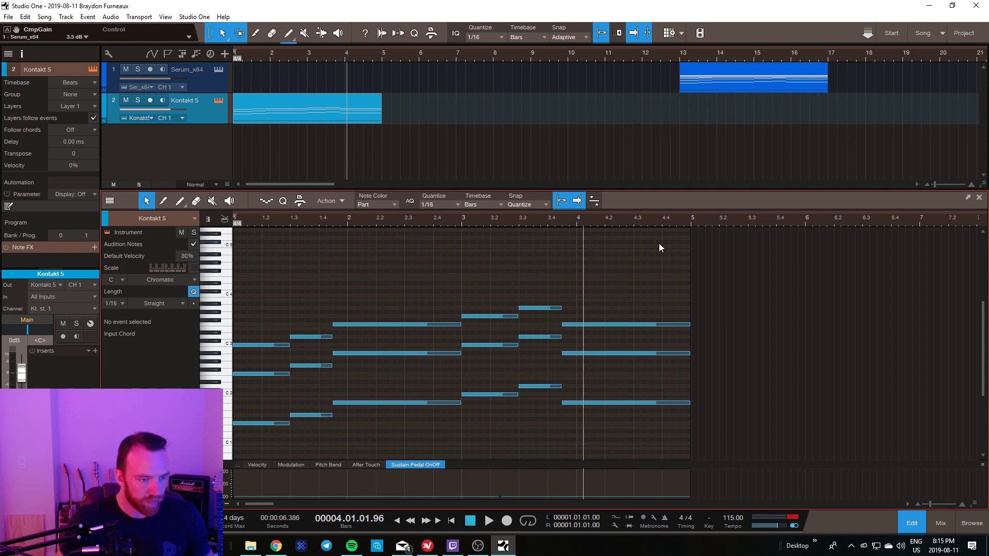
Step: Select the upper two note lines of the piano part and duplicate them one octave higher
drag(648, 240, 264, 379)
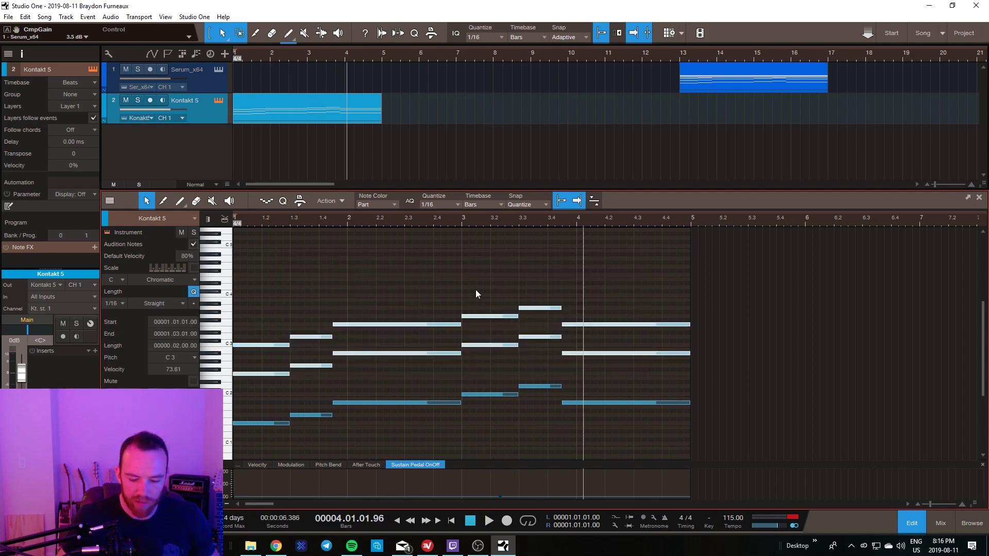
key(Home)
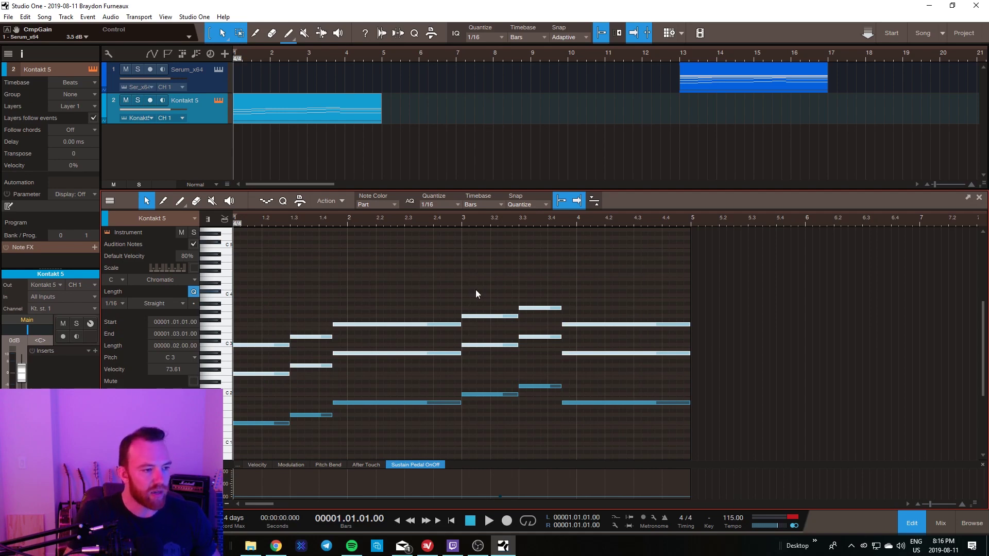
key(ctrl+shift+Up)
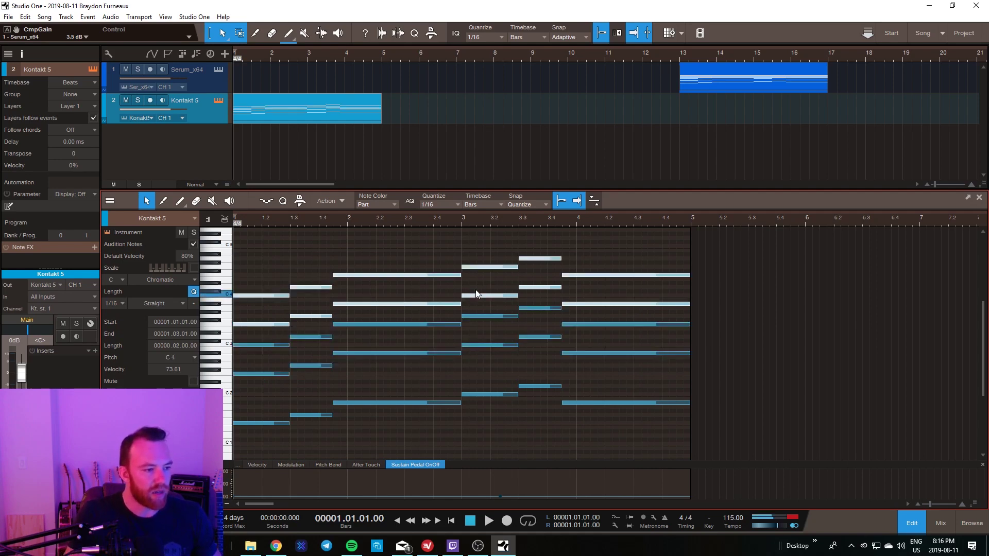
Step: Add a harmony note just below C4 spanning the first chord, and play it back
click(239, 308)
double_click(235, 308)
drag(234, 308, 292, 305)
click(301, 297)
key(space)
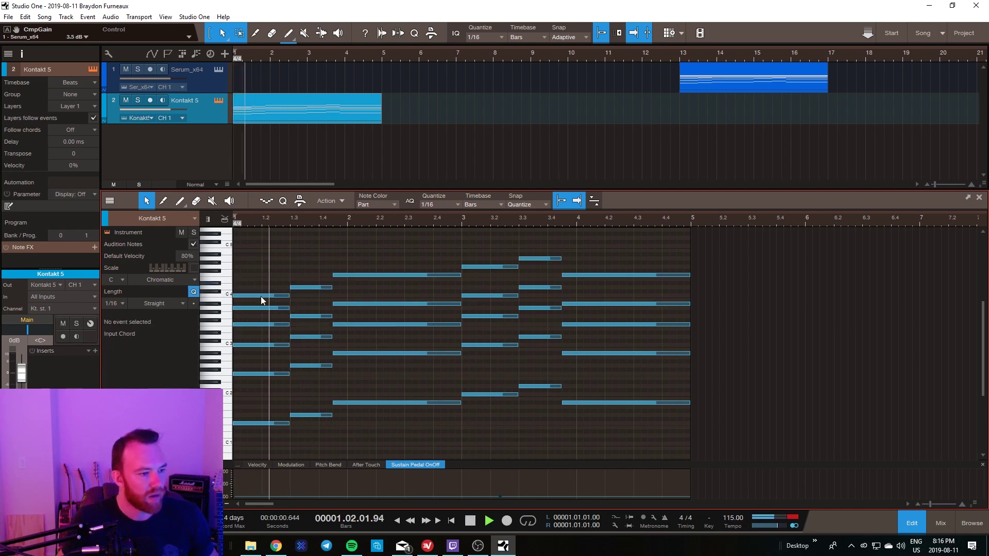
key(space)
Step: Add a harmony note below the second chord's top note and another below the third chord's top note, and return to the song start
double_click(301, 308)
drag(301, 307, 462, 289)
key(d)
click(435, 256)
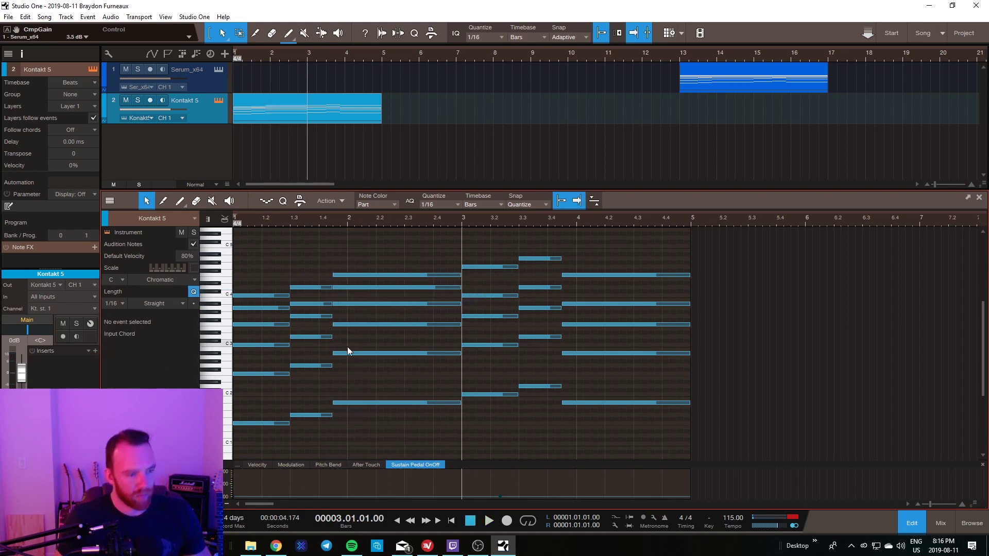
key(Home)
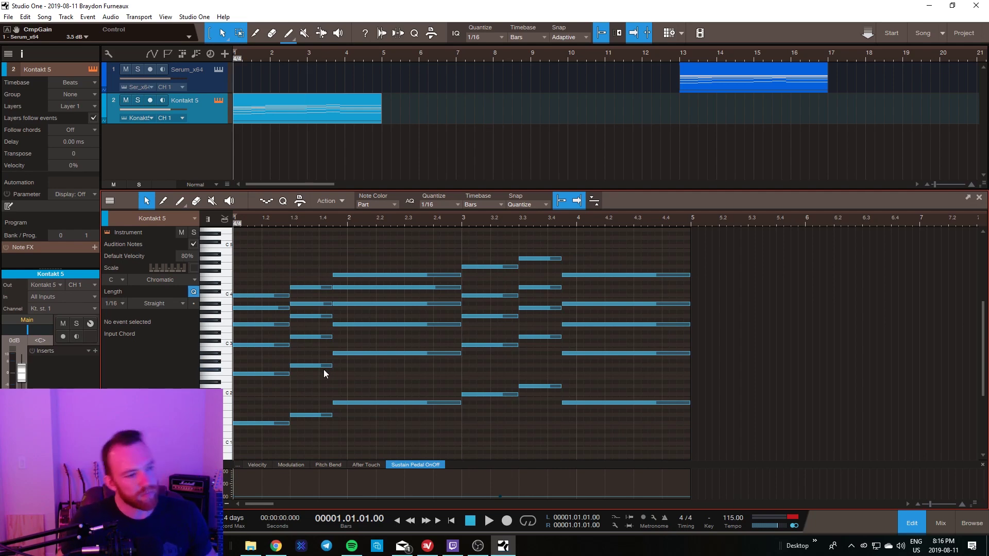
Step: Play back the opening, then copy the third chord's D4 harmony note into the last three chords, placing each copy just below the top note
key(space)
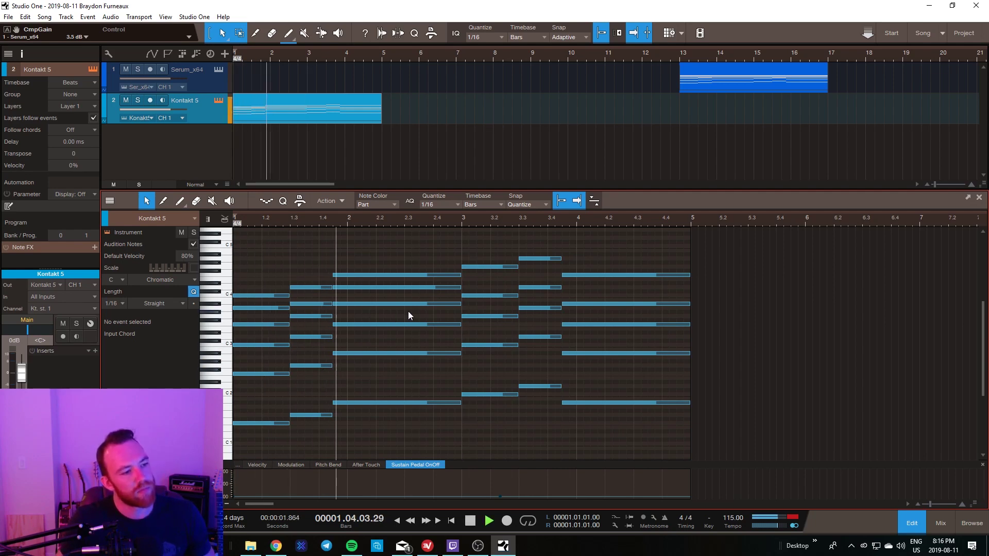
key(space)
click(456, 287)
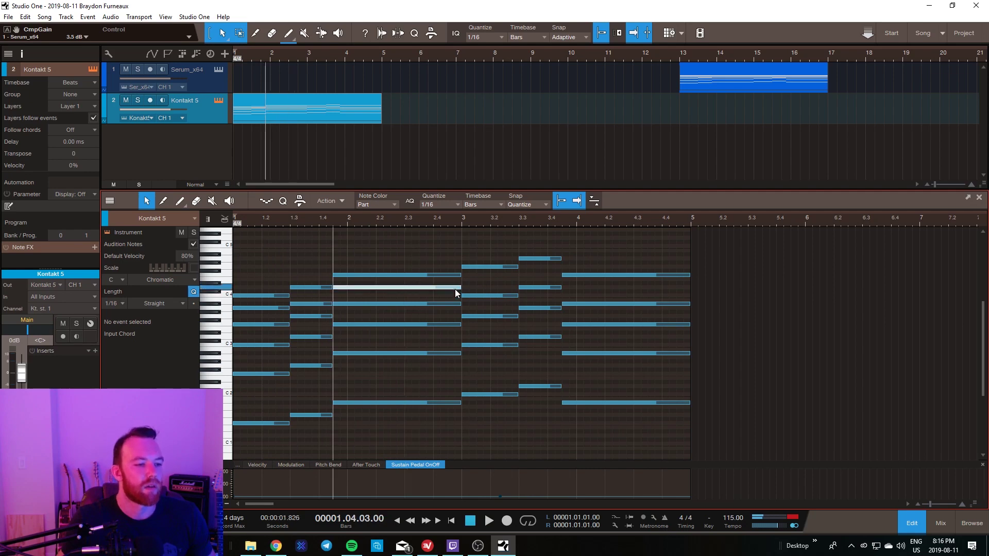
key(d)
drag(580, 287, 480, 282)
drag(588, 287, 535, 276)
key(d)
mouse_move(575, 277)
mouse_down()
mouse_move(558, 275)
mouse_move(576, 275)
mouse_move(559, 275)
mouse_move(577, 287)
mouse_move(691, 288)
mouse_up()
click(624, 251)
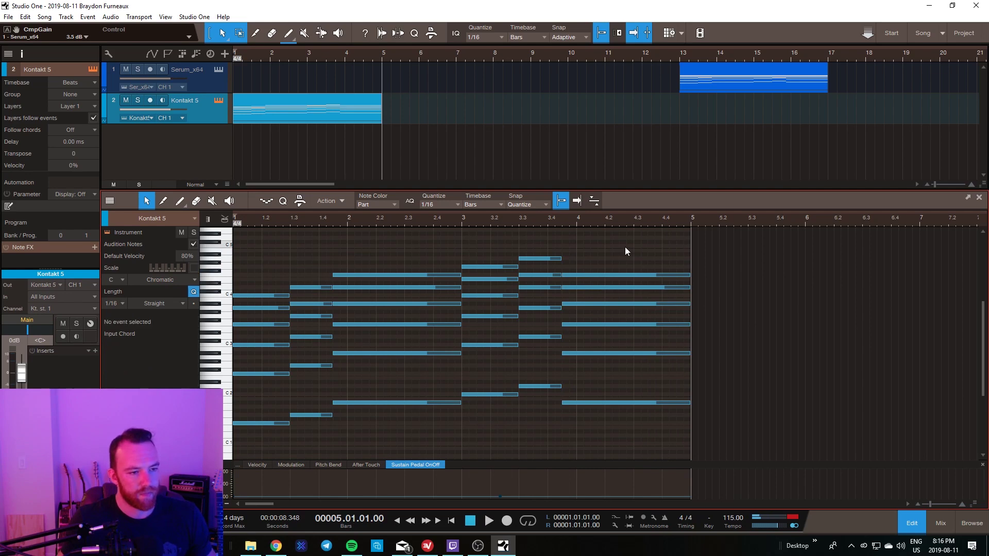
Step: Play back the harmonized progression, then replay it from bar 3
key(space)
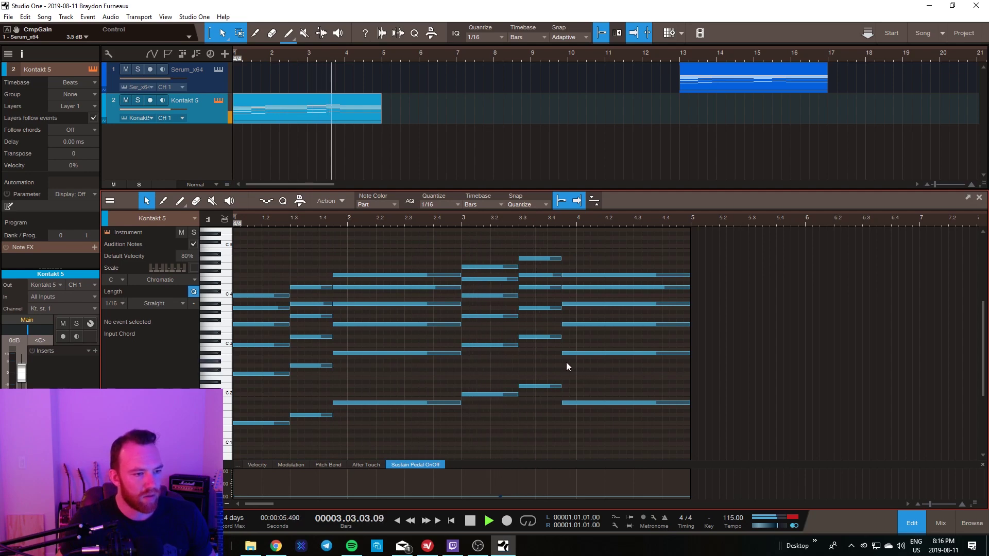
key(space)
click(462, 221)
key(space)
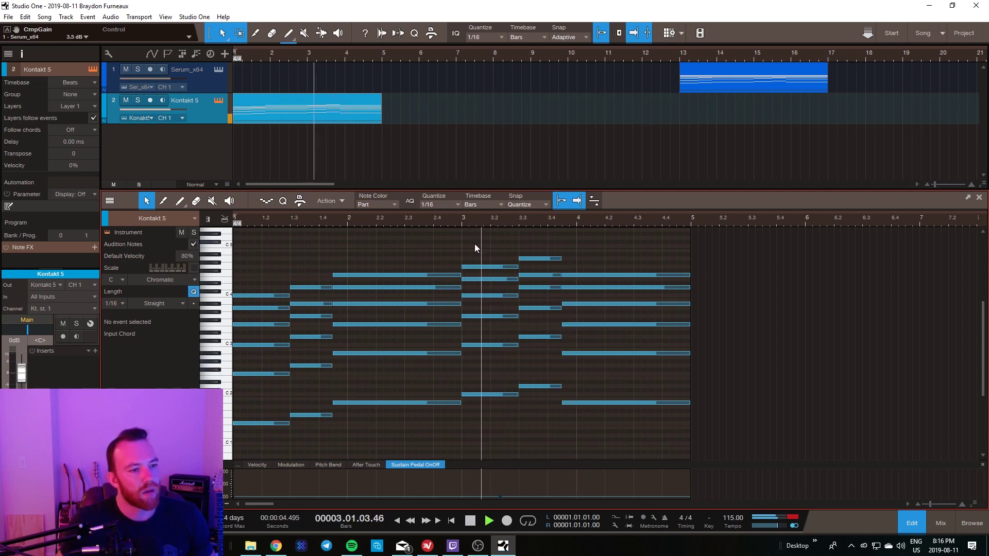
key(space)
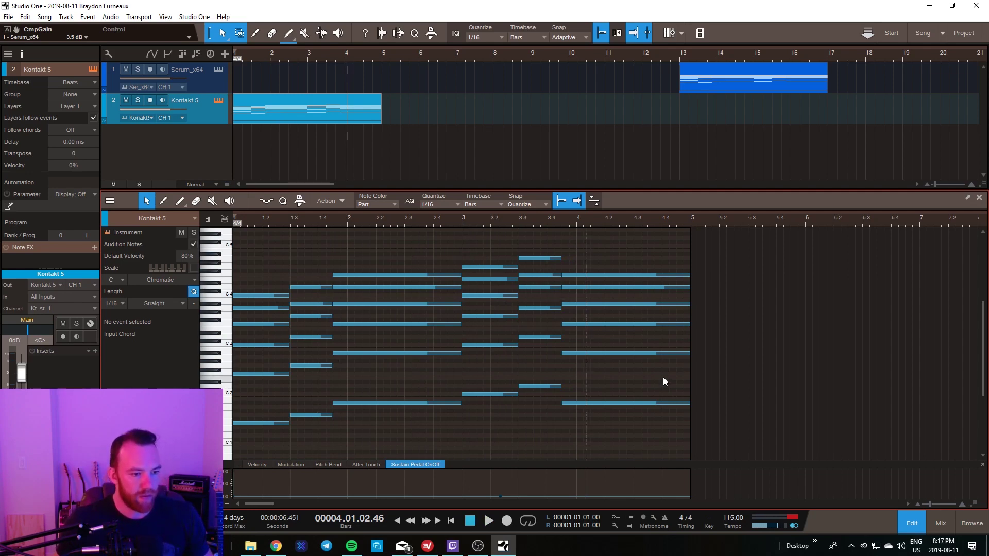
Step: Select the lowest note line of the piano part, remove it from the bass register, and return to the song start
drag(663, 377, 243, 453)
key(shift+Up)
key(shift+Up)
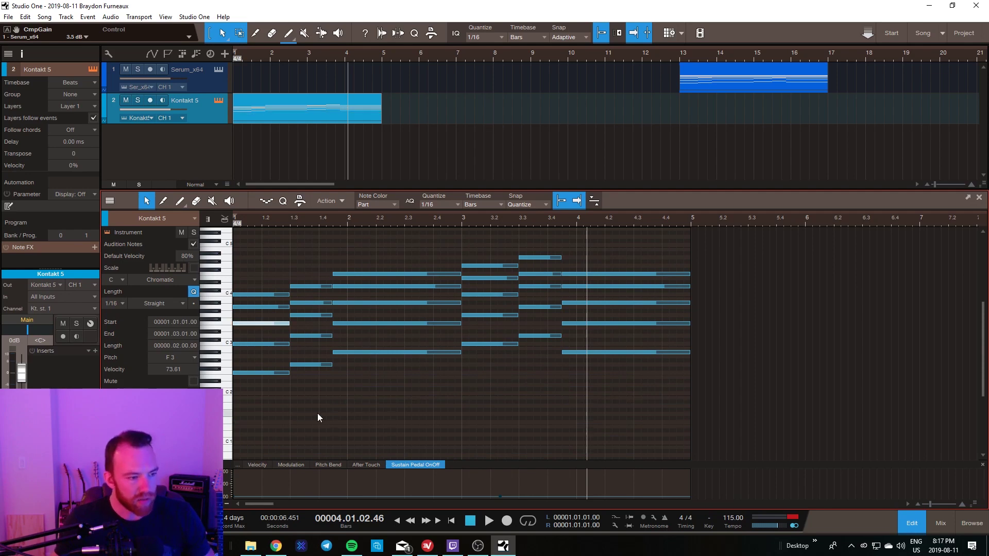
key(Home)
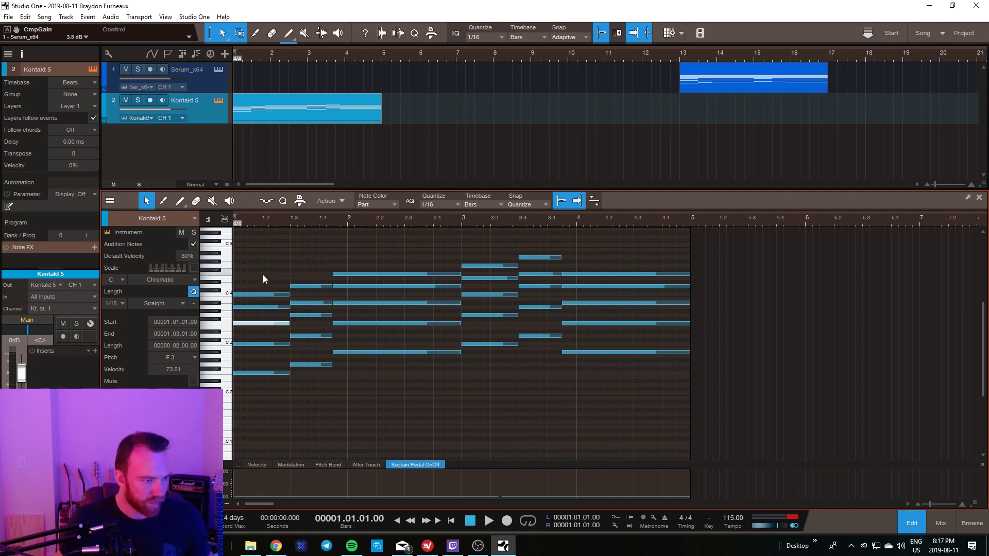
Step: Examine the first chord's top three notes from F3 to C4, and the progression's highest note at 3.03.01
drag(236, 286, 258, 330)
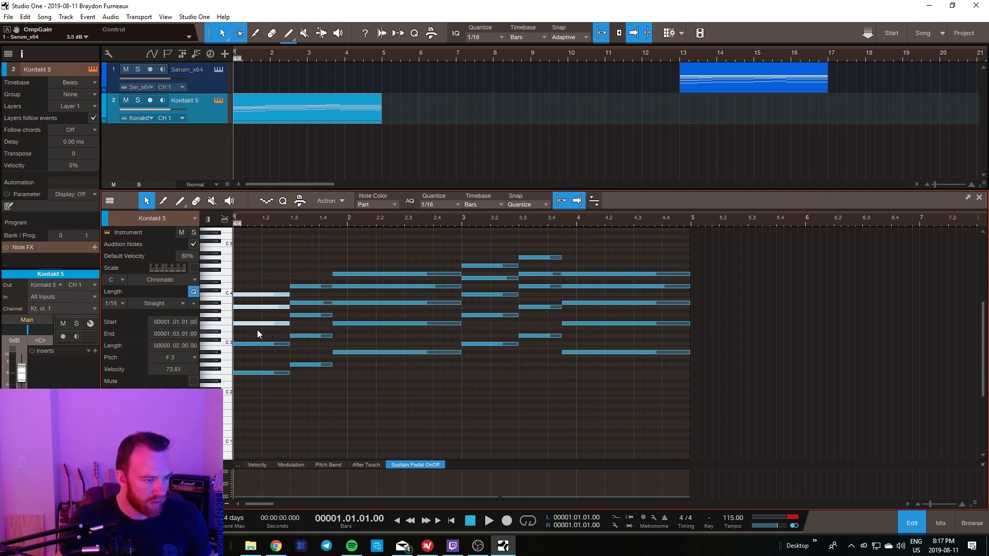
click(341, 253)
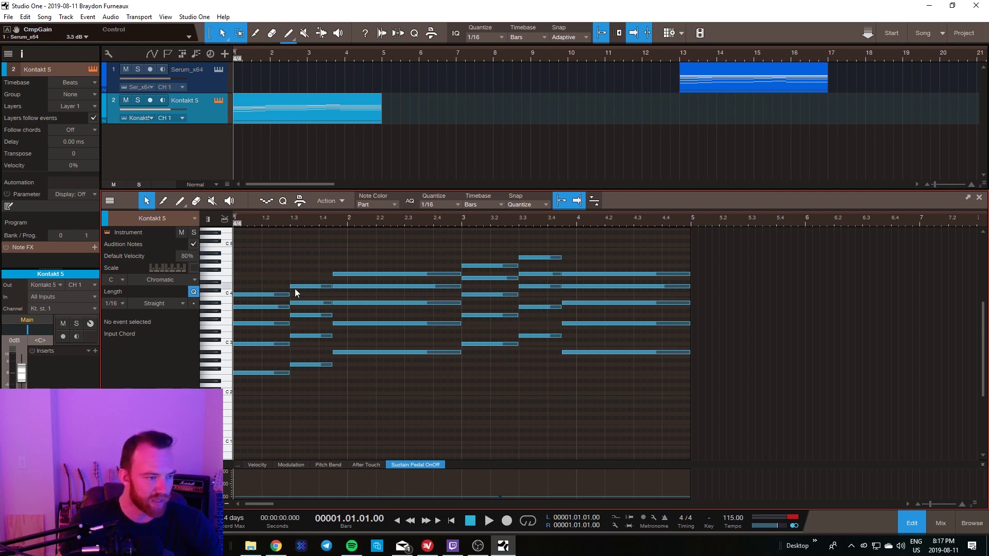
click(264, 292)
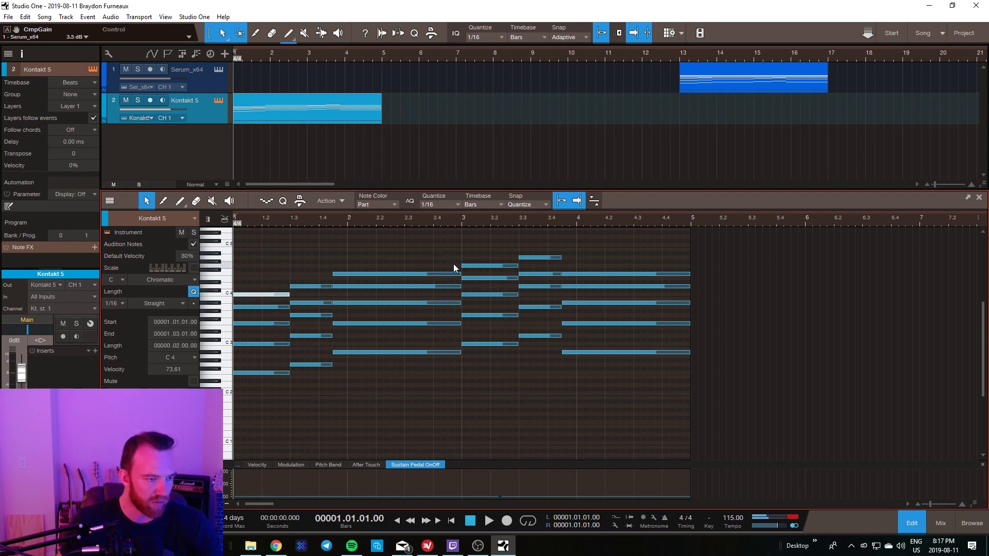
click(554, 258)
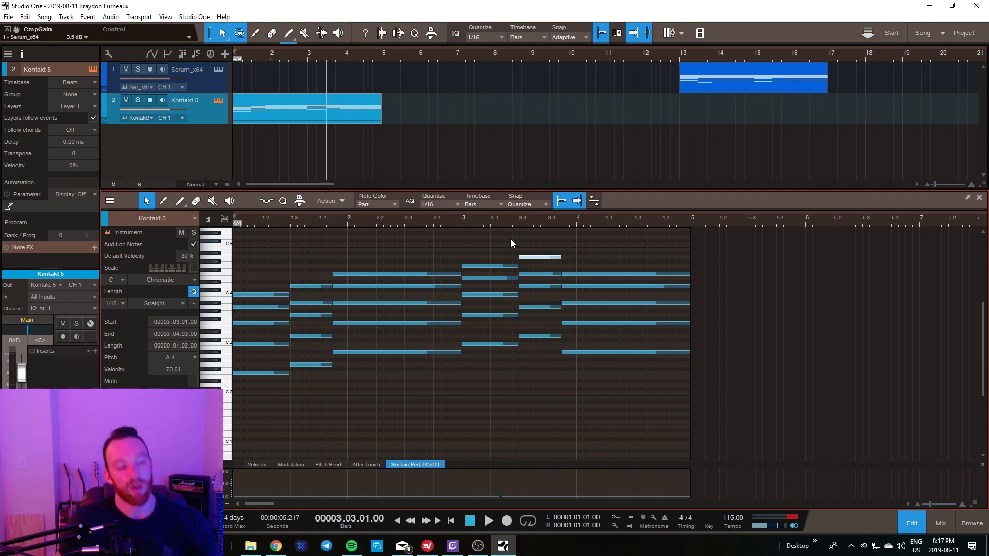
click(537, 238)
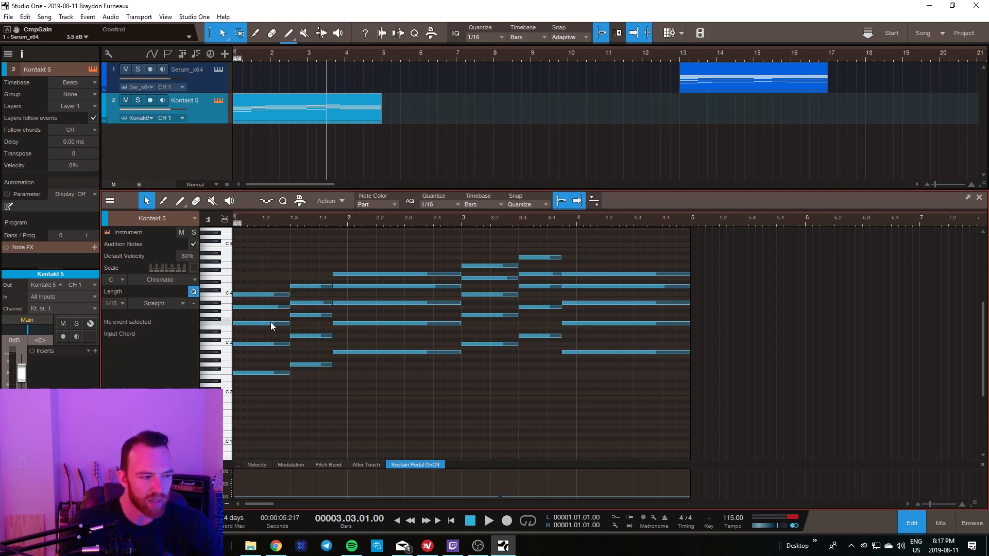
drag(259, 246, 270, 325)
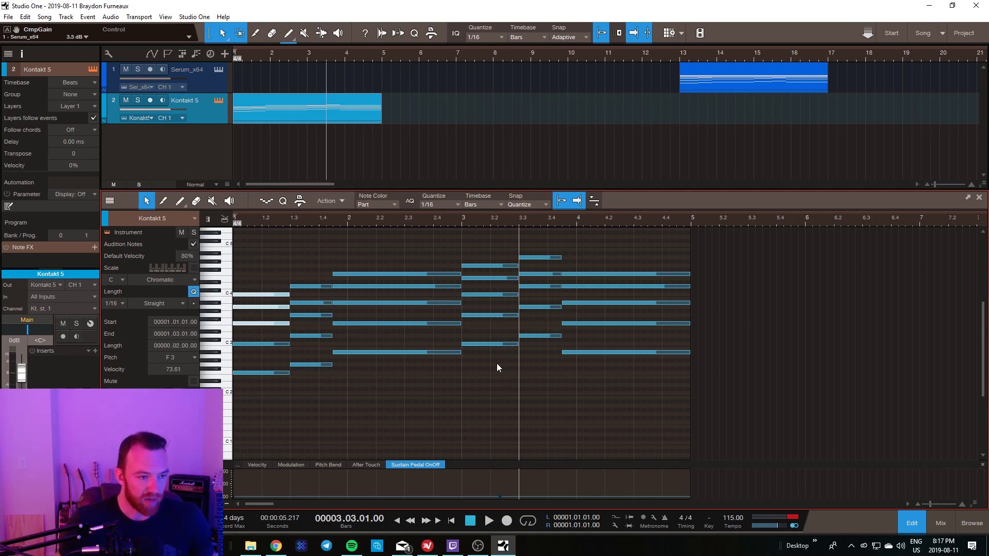
Step: Sketch short rising notes above the first chord and delete them again
double_click(239, 265)
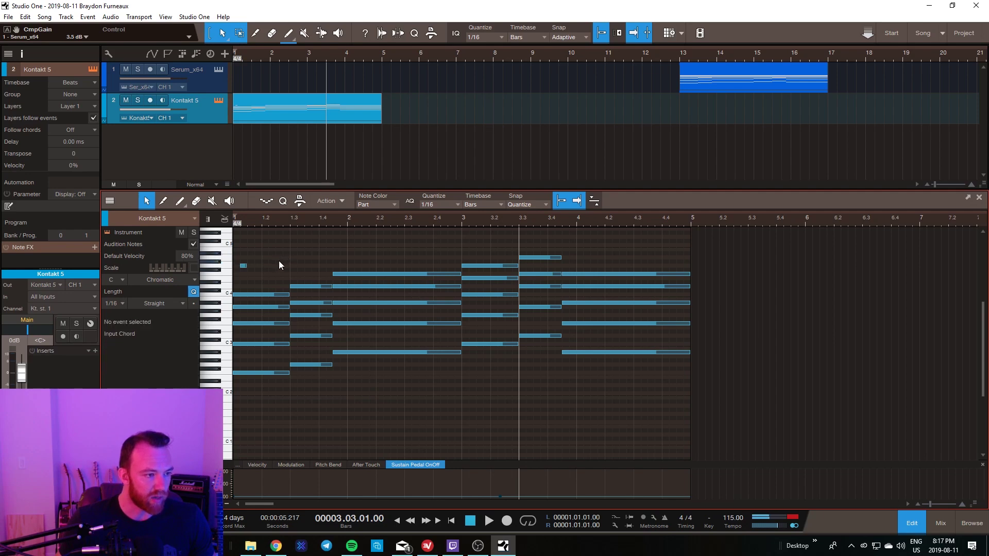
double_click(279, 261)
double_click(315, 245)
drag(347, 235, 265, 329)
key(Delete)
Step: Duplicate the first chord's top three notes a fifth higher, stacking them from C4 to G4, and play the chord back
key(Right)
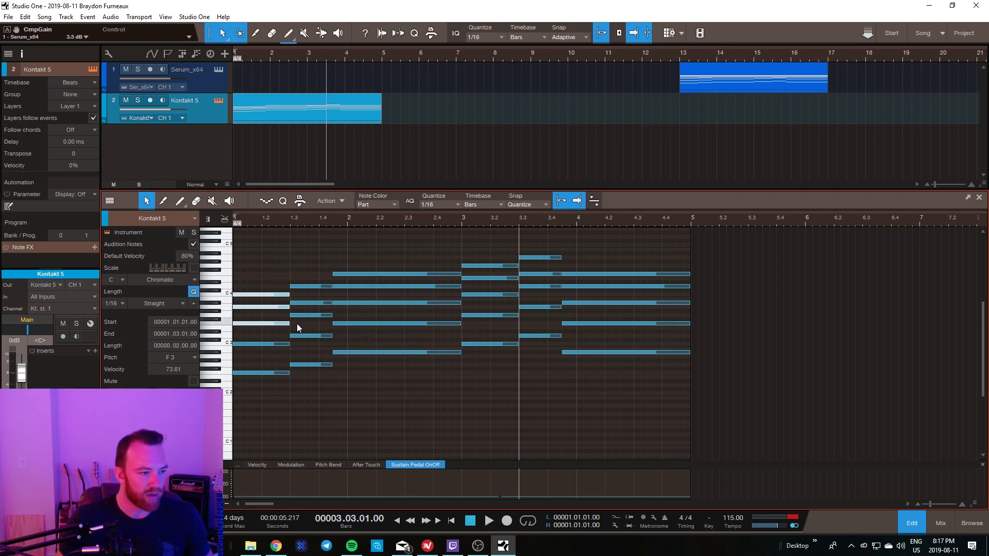
drag(253, 323, 251, 293)
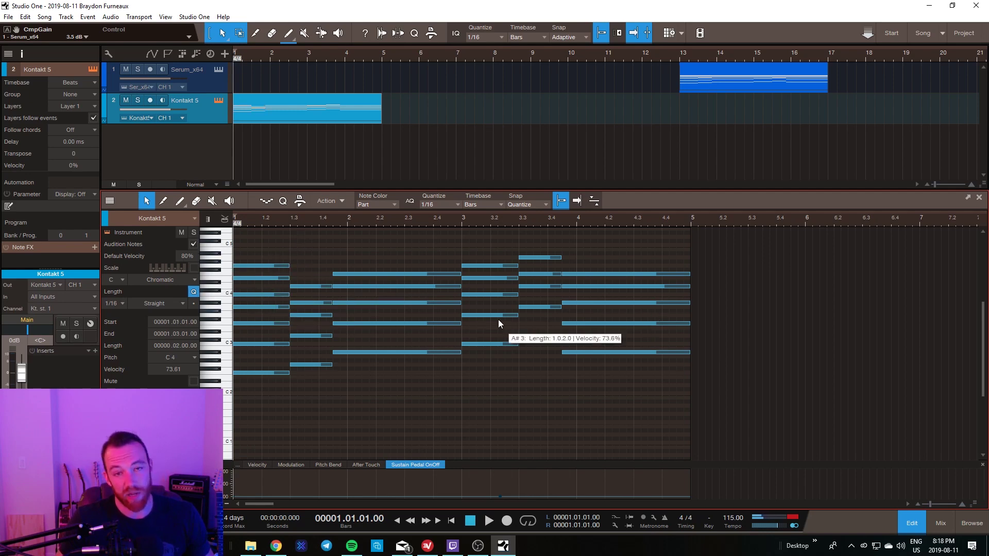
key(space)
click(261, 235)
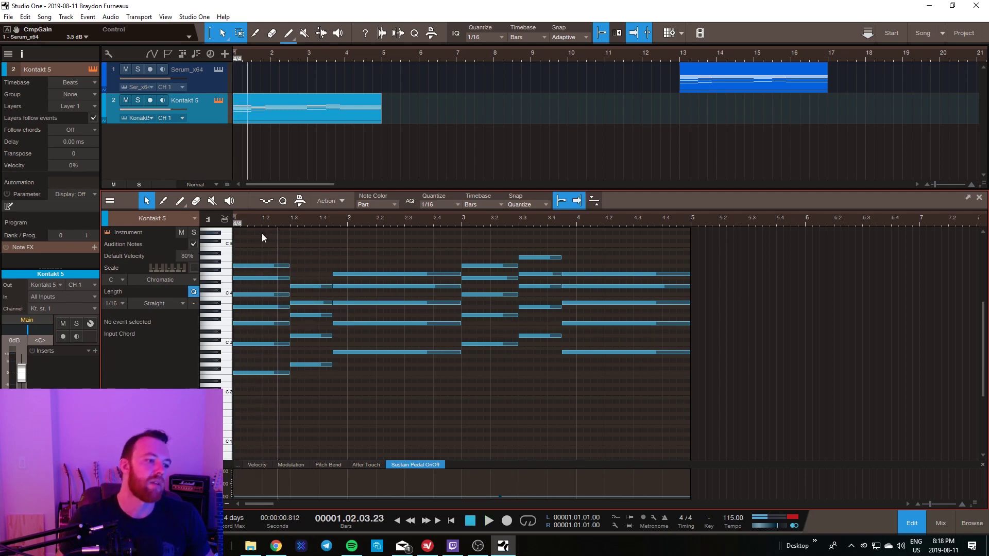
Step: Transpose all notes of the piano part down one octave and play back the first chord
drag(658, 233, 232, 380)
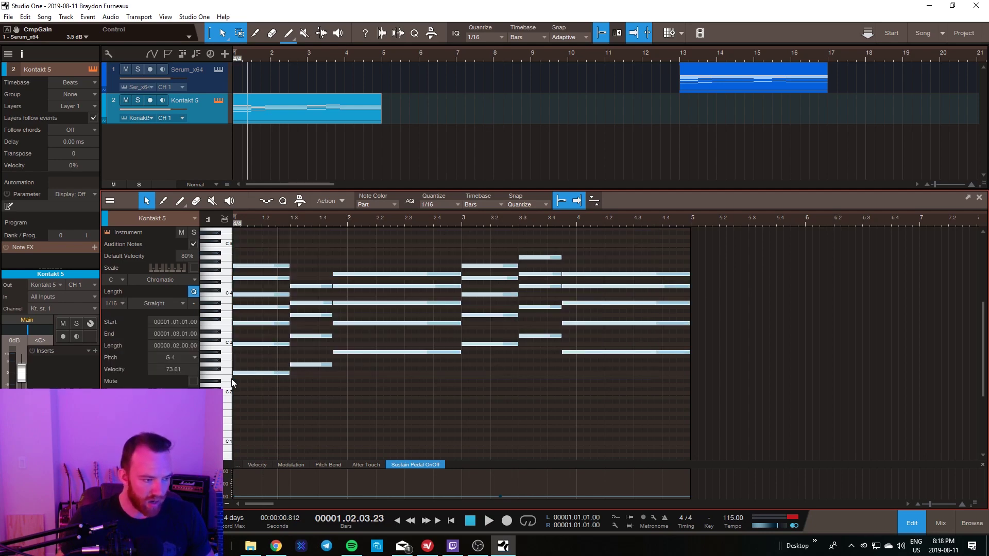
key(shift+Down)
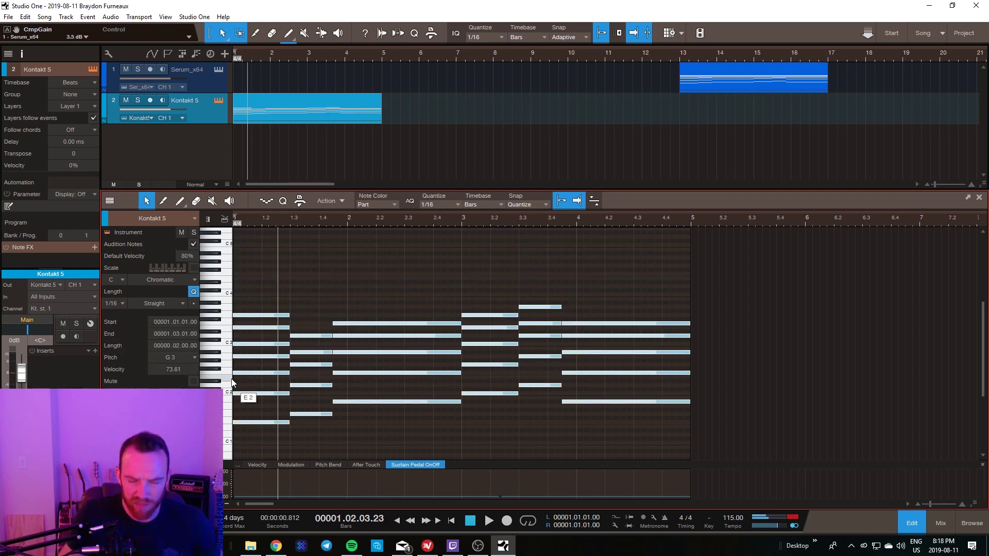
key(space)
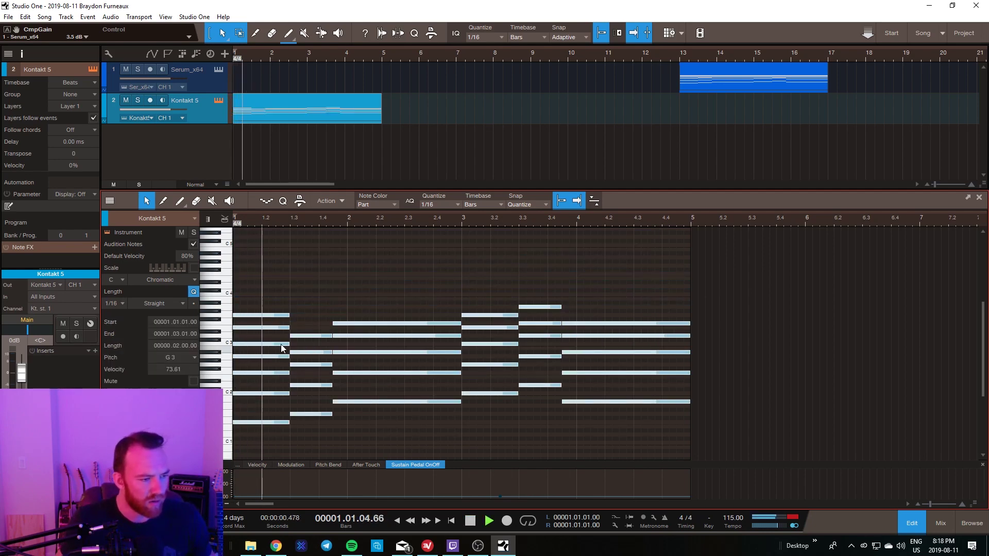
Step: Duplicate the second chord's top three notes a fifth higher, stacking them from D3 to A3
click(261, 291)
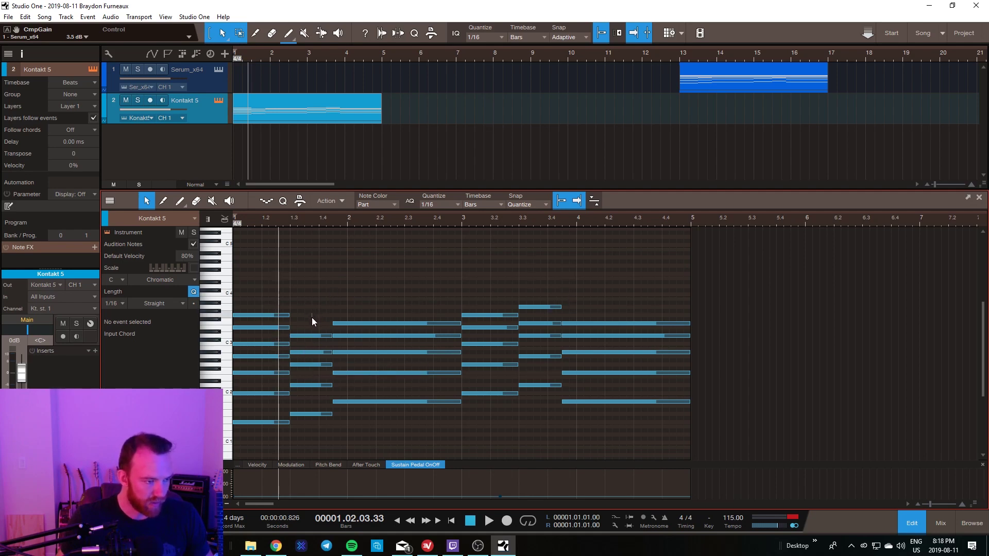
drag(311, 317, 300, 336)
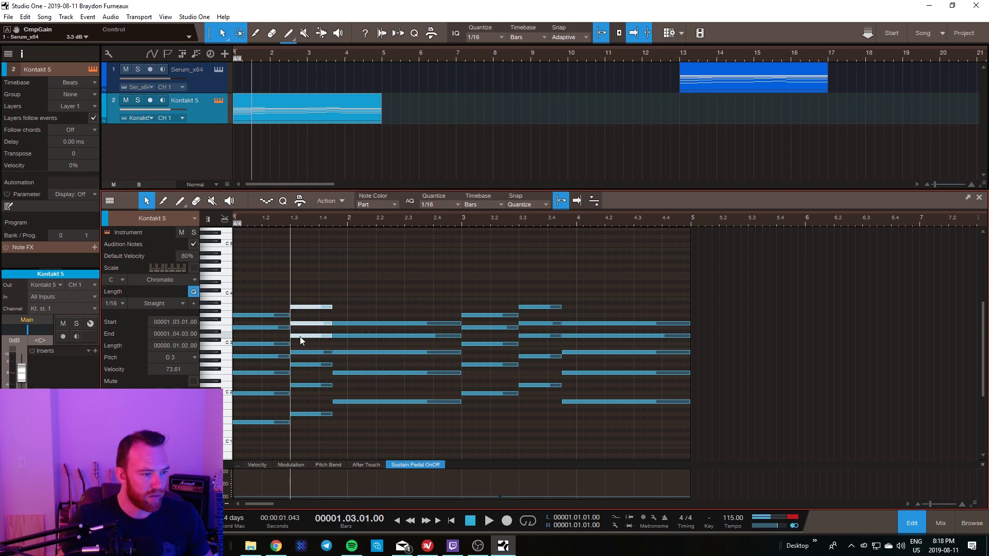
Step: Try the second chord's A3 note one octave lower, play it back, and restore it to A3
click(308, 307)
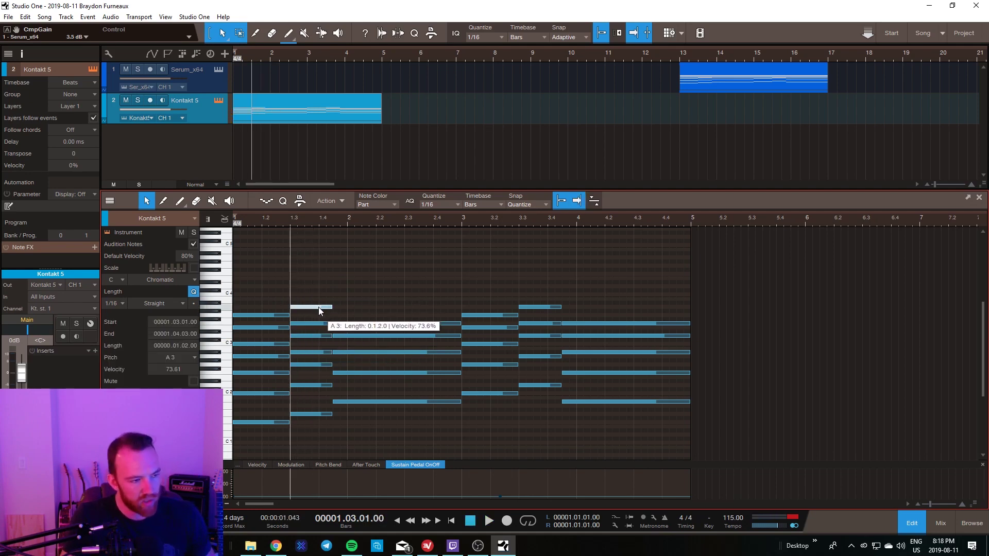
key(shift+Down)
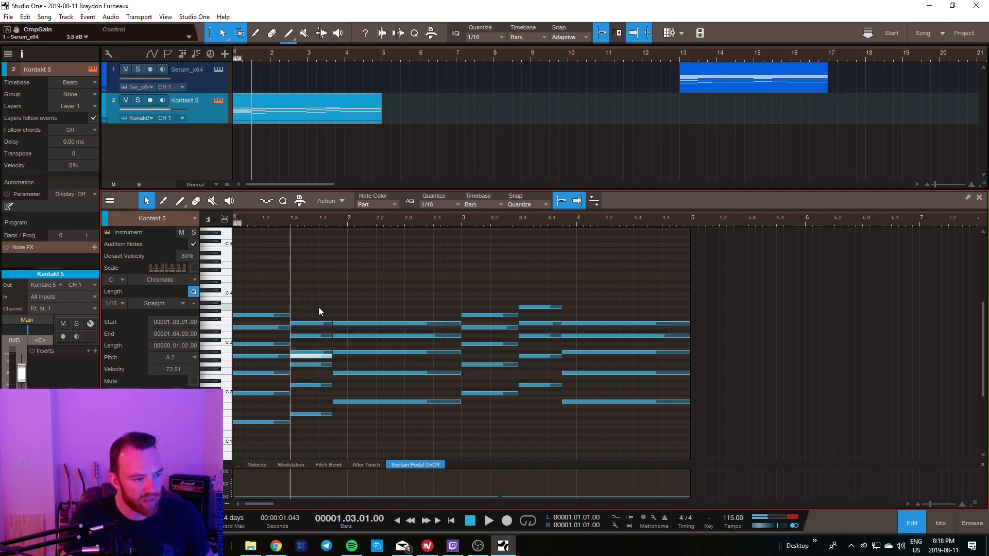
key(space)
key(space)
key(space)
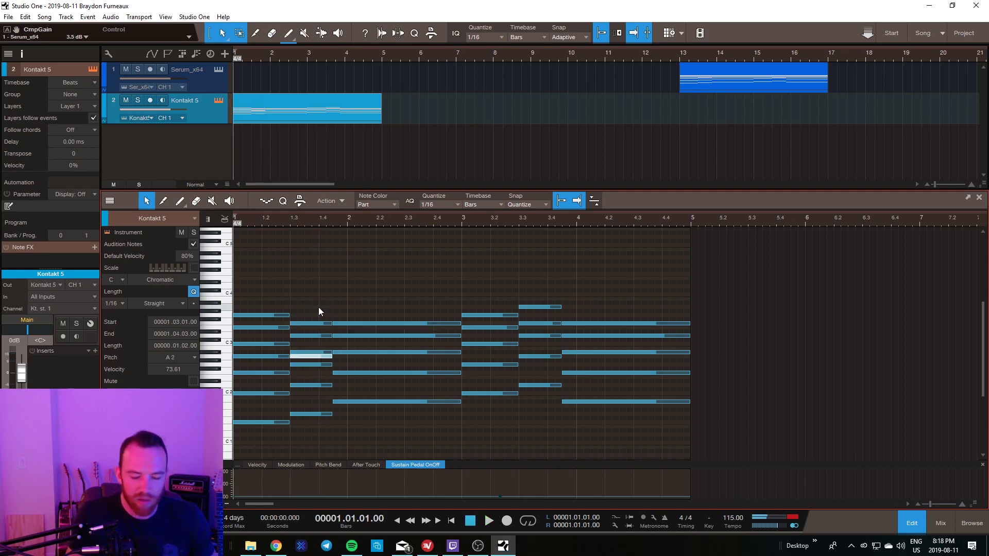
key(space)
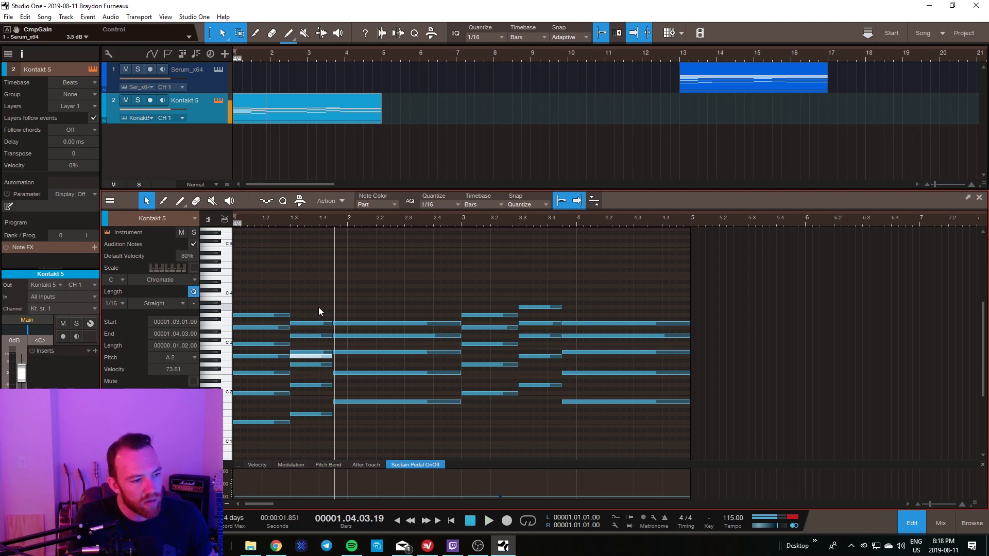
key(shift+Up)
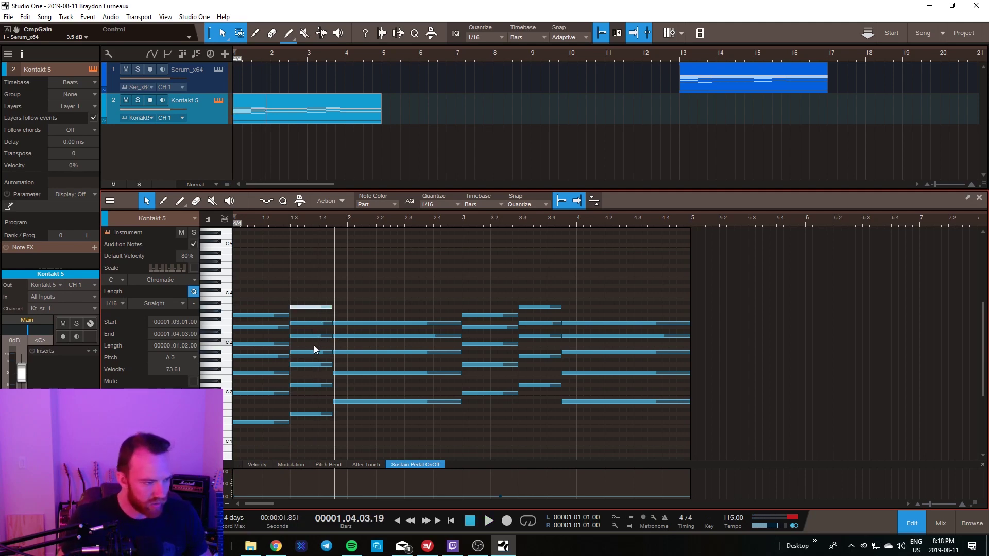
Step: Delete G2 from the second chord, raise the note just below D3 to C3, and play the result back
click(314, 318)
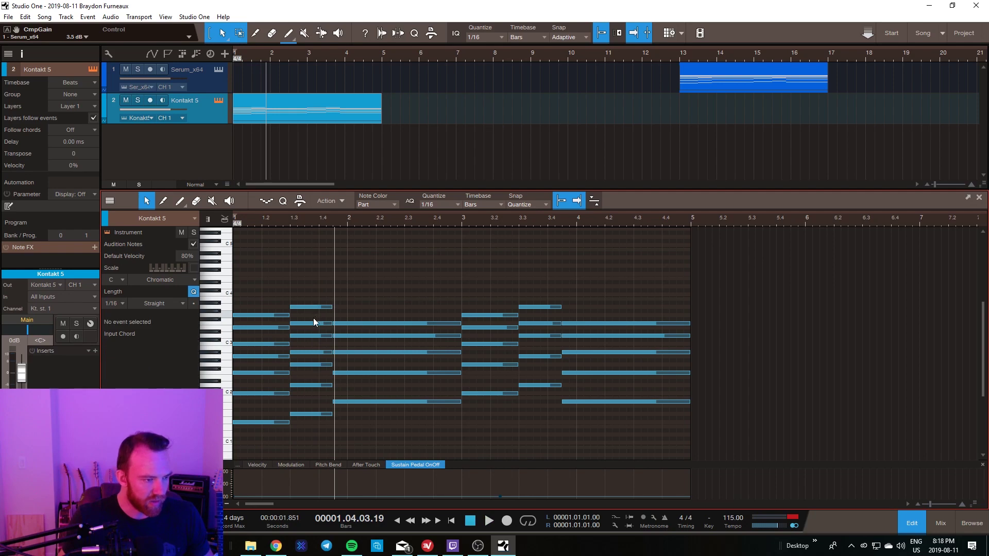
click(308, 363)
key(space)
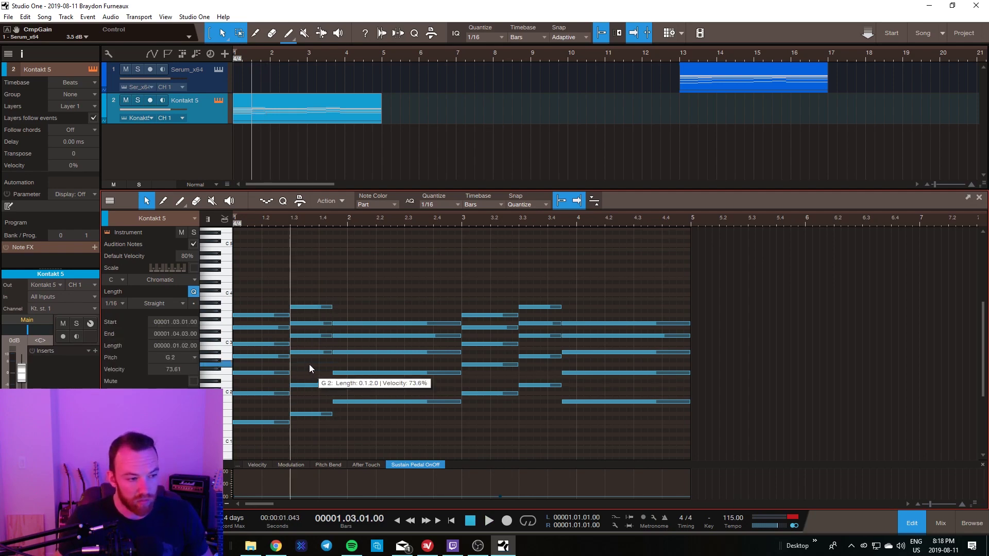
key(Delete)
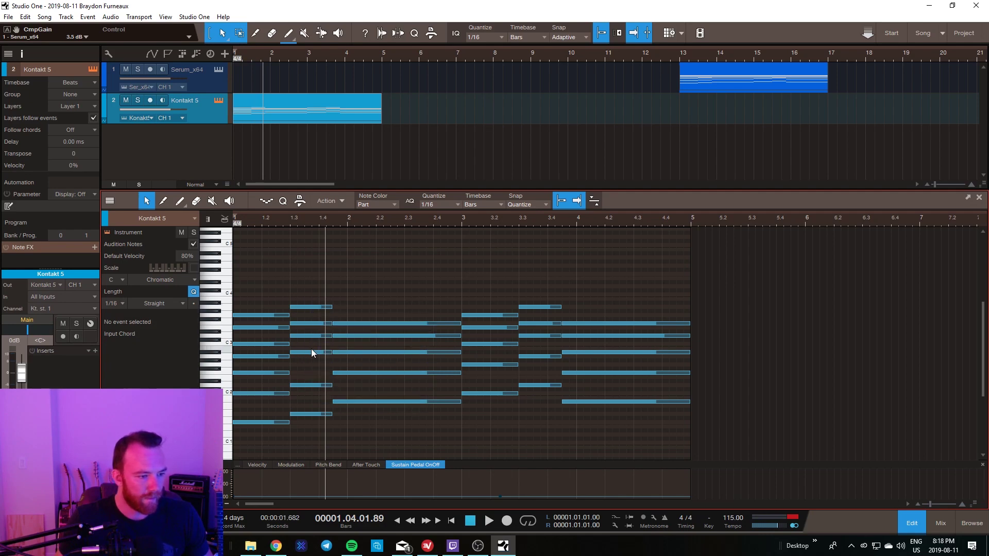
drag(311, 348, 313, 345)
click(329, 284)
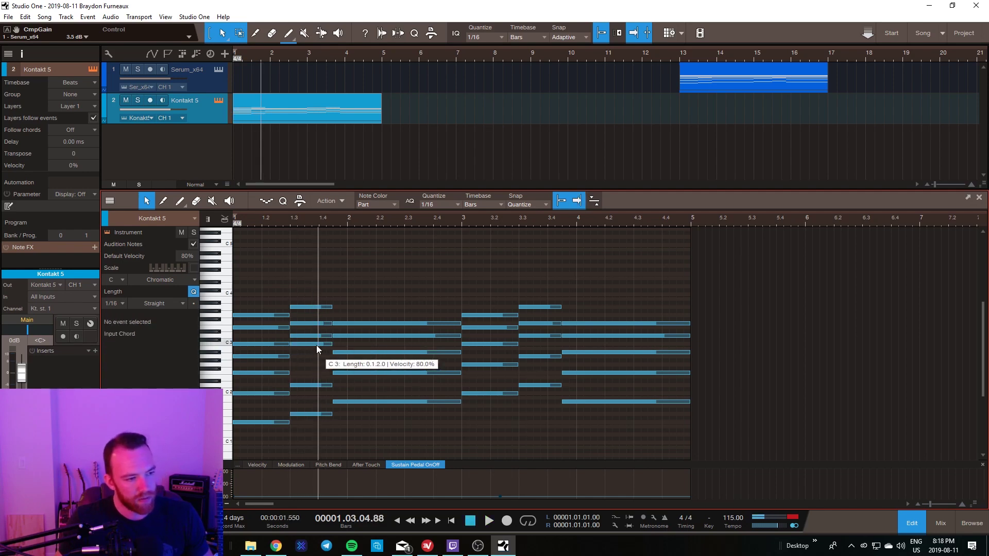
key(space)
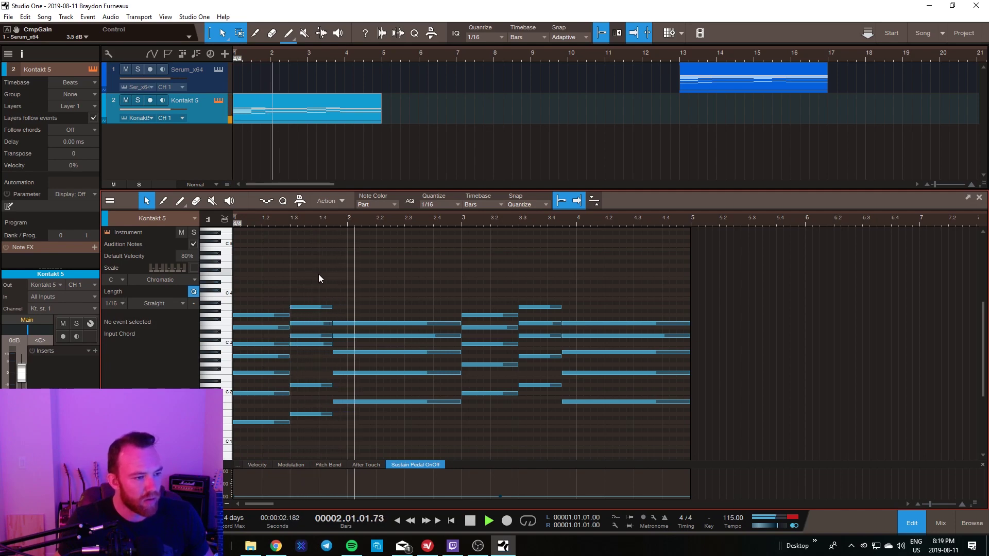
Step: Duplicate the third chord's upper notes a fifth higher, lower the new A3 and C4 by one octave, and play back
drag(396, 341, 400, 362)
key(Right)
alt+drag(580, 352, 373, 308)
click(367, 288)
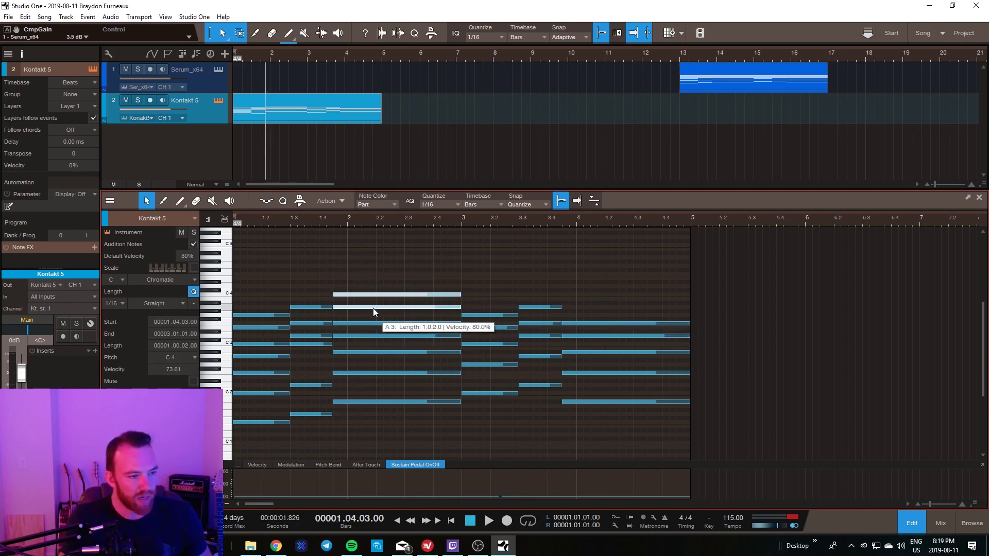
key(shift+Down)
key(space)
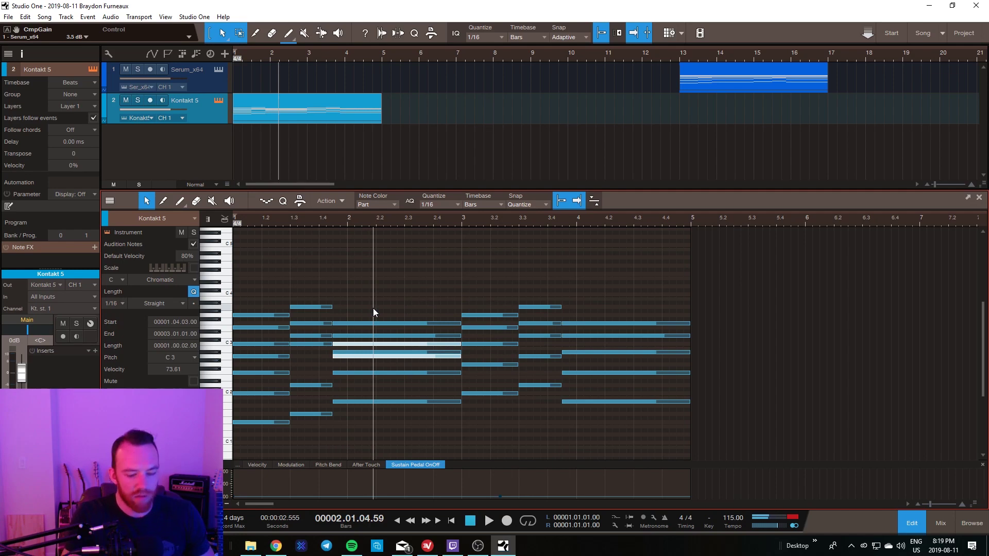
Step: Raise the third chord's A2 note by one octave to A3 and play the progression back
key(space)
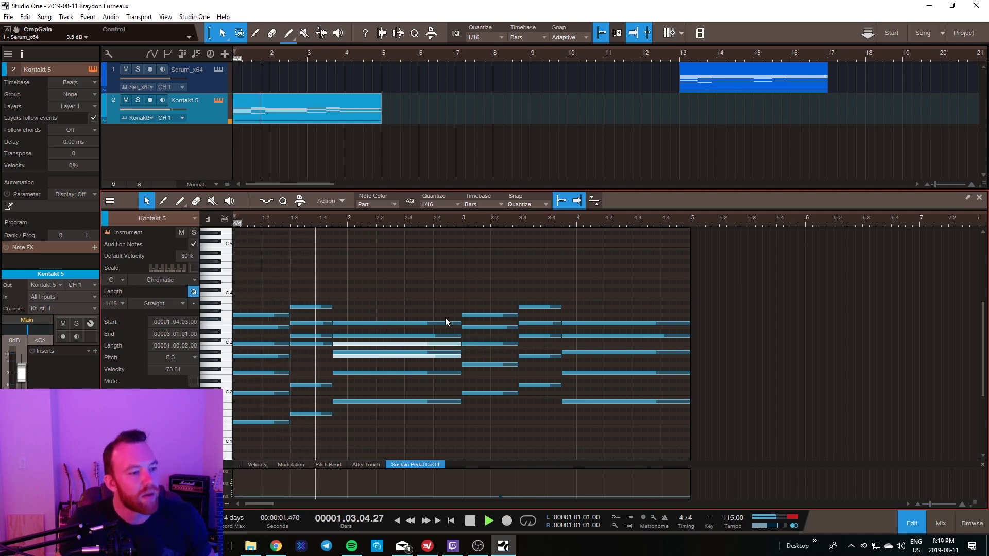
key(space)
click(399, 298)
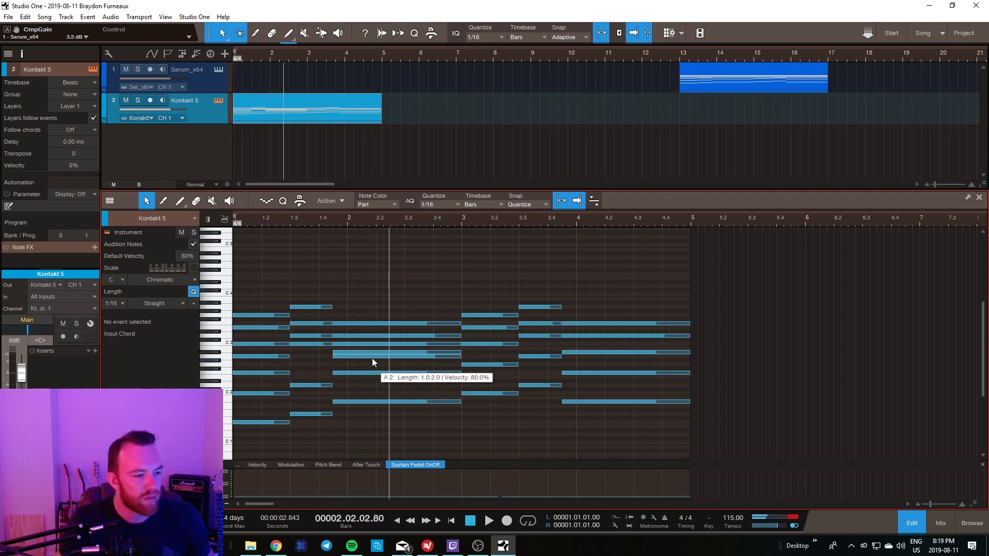
click(372, 358)
key(shift+Up)
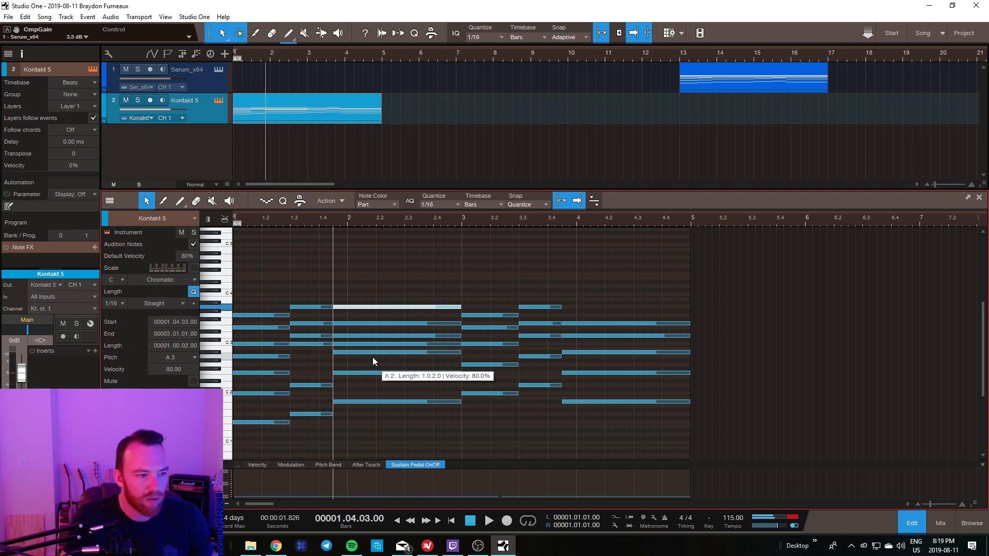
click(393, 293)
key(space)
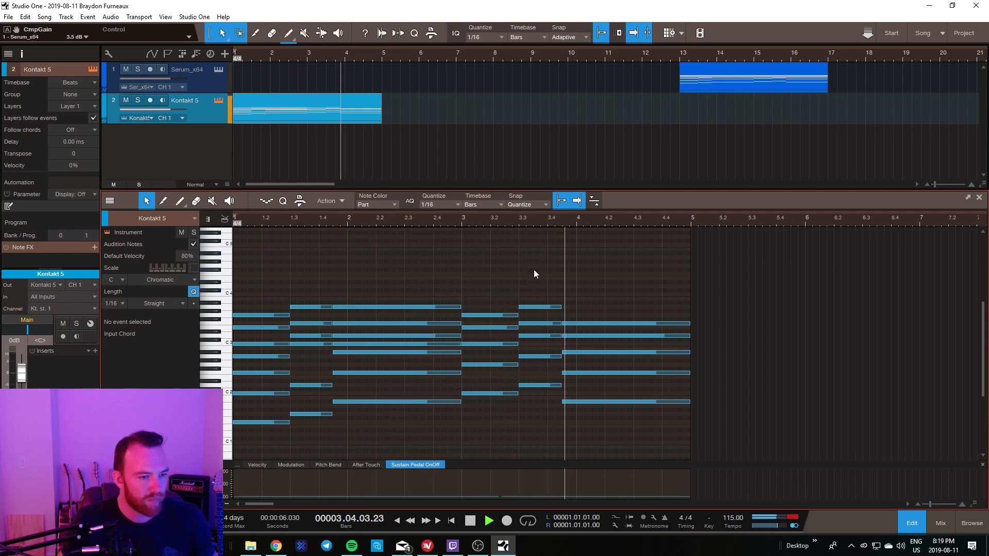
key(space)
Step: Duplicate the fourth chord's upper three notes a fifth higher, lower the new D4 to D3, and play it back
drag(471, 272, 480, 314)
key(d)
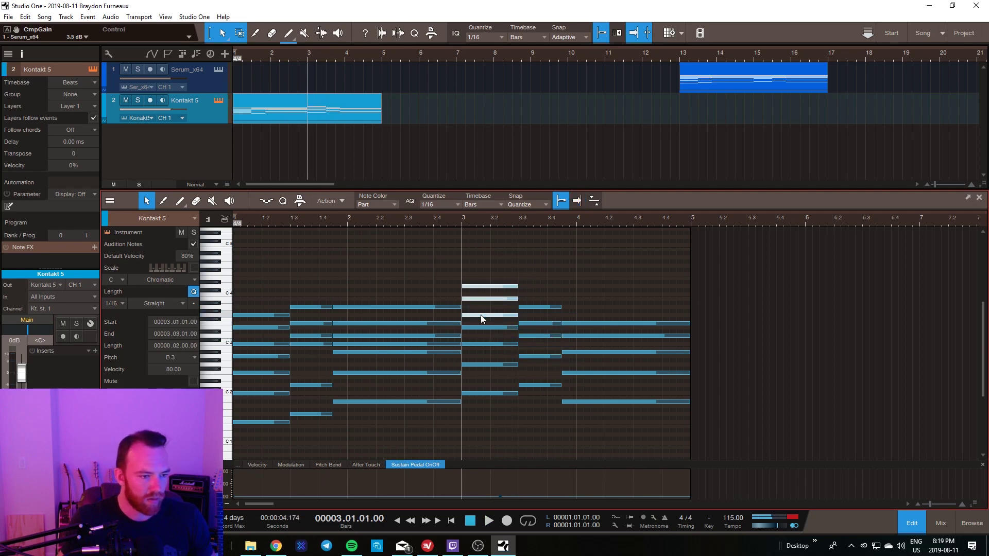
click(487, 286)
key(shift+Down)
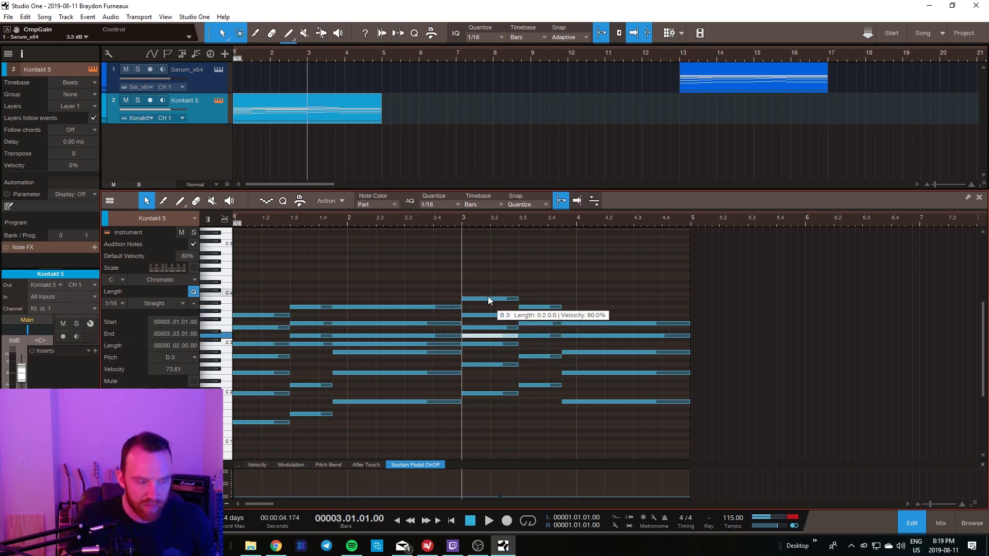
key(space)
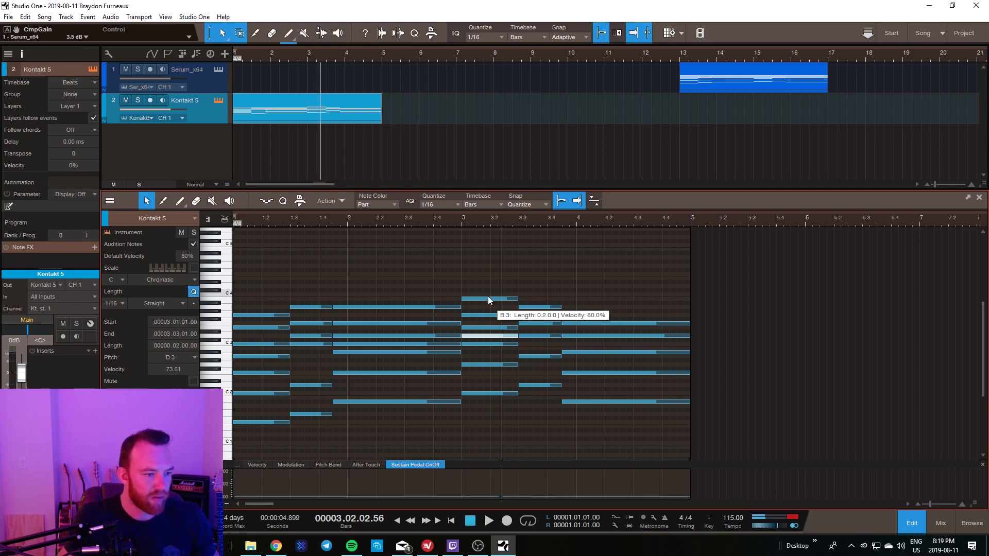
Step: Try the fourth chord's top B3 note at A3 and play it back
drag(488, 297, 488, 307)
key(f)
key(space)
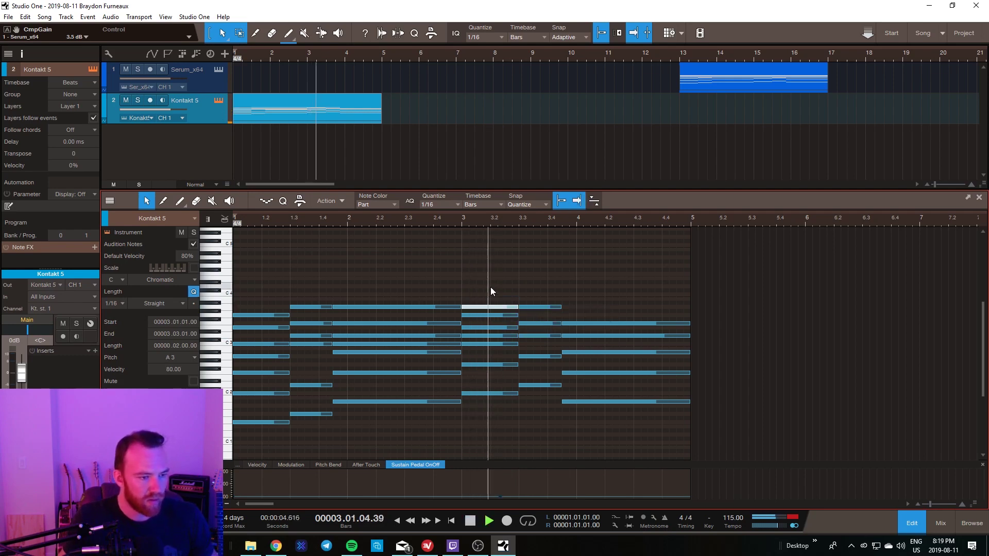
key(space)
Step: Add an A3 note on top of the first chord, spanning its full length, and play the part back
drag(240, 307, 301, 303)
click(512, 295)
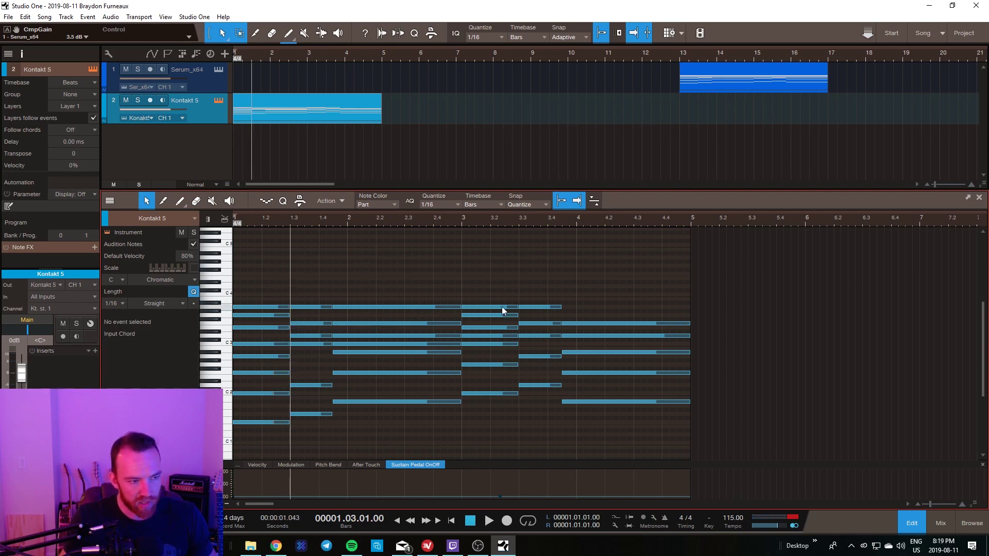
key(space)
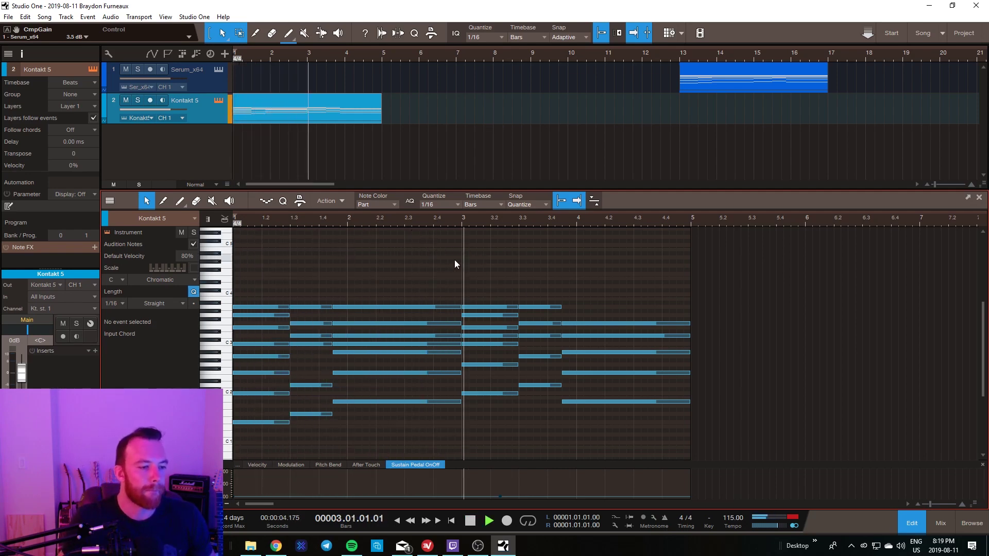
key(space)
Step: Delete the fourth chord's topmost note and its D3 note, and play the chord back
drag(491, 305, 490, 300)
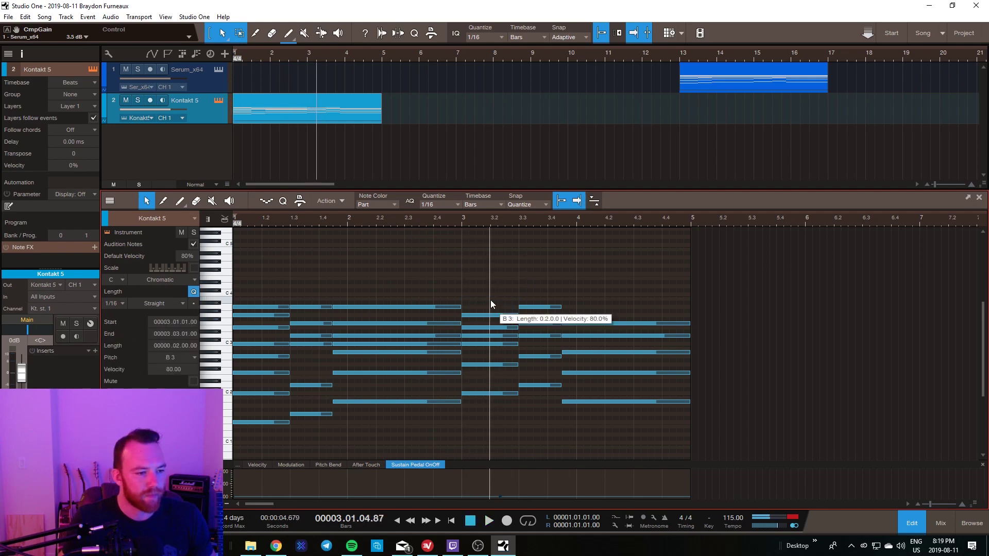
key(Delete)
click(492, 336)
click(516, 258)
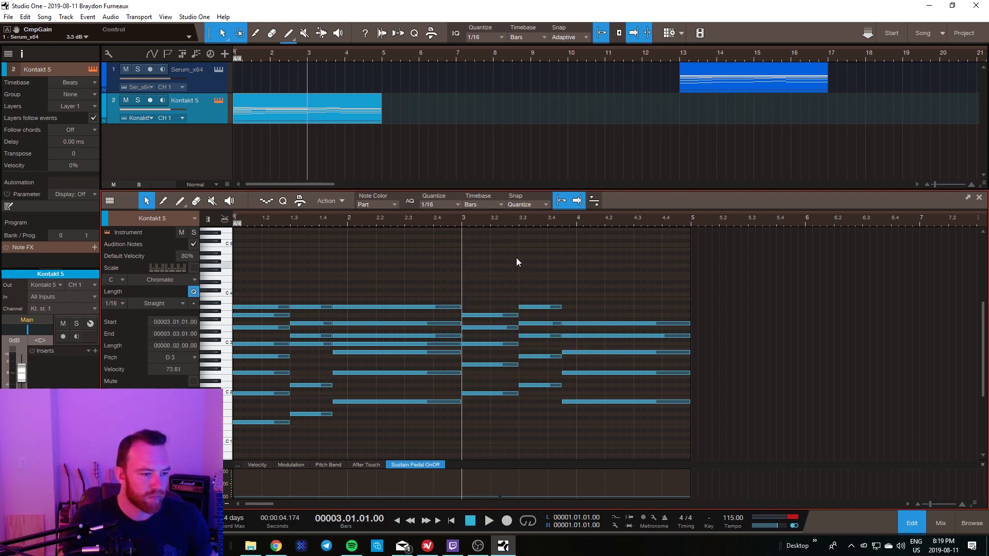
key(space)
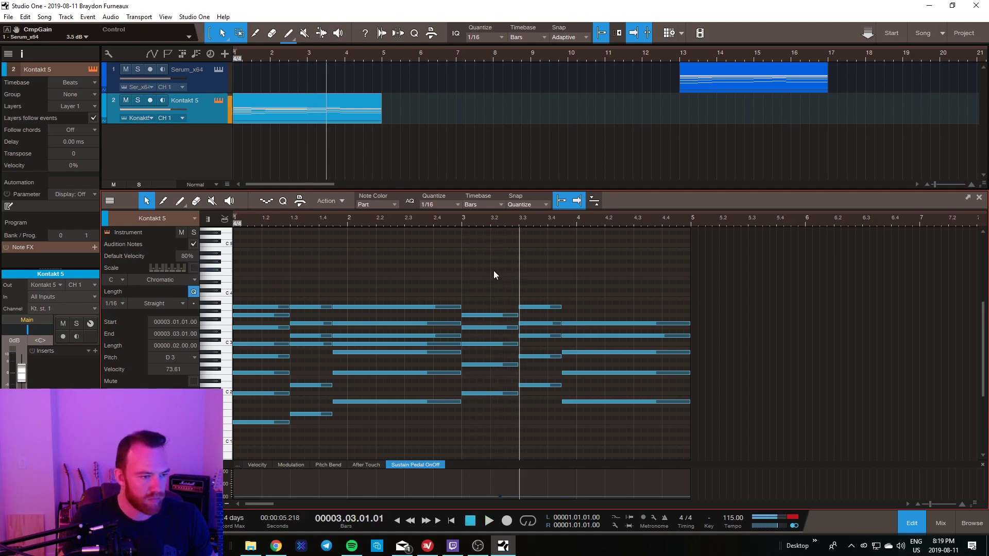
Step: Copy the fourth chord's C3 note up to D3 and play the chord back
click(476, 336)
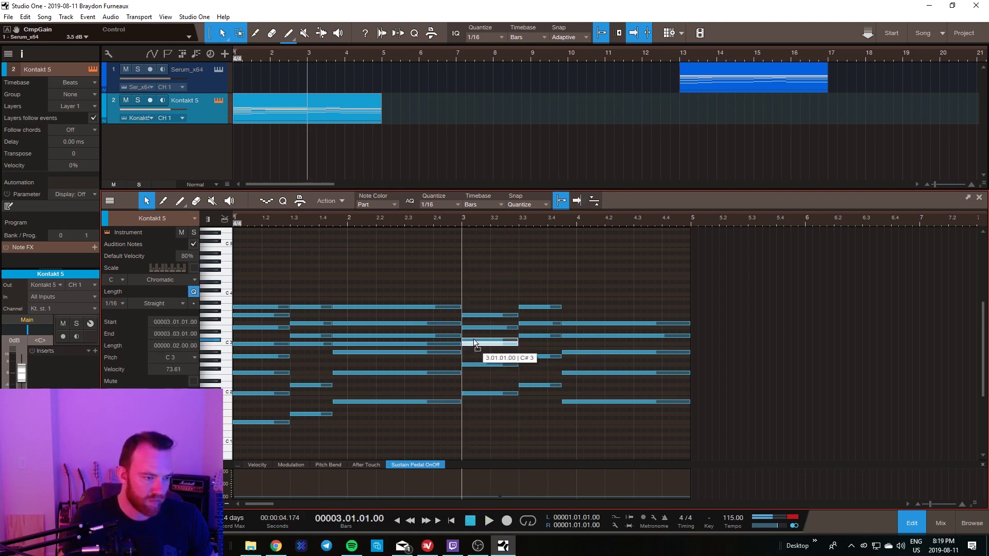
key(space)
click(471, 319)
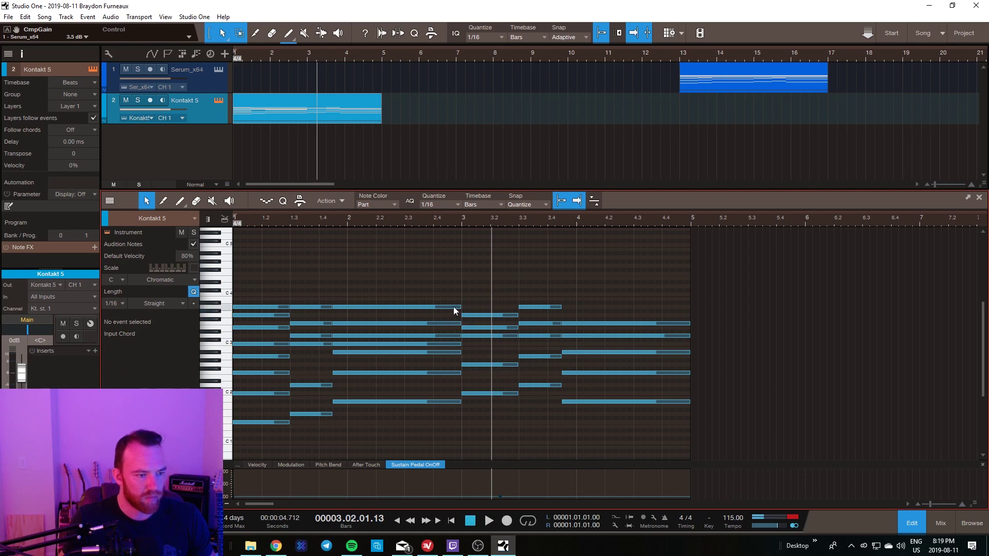
key(space)
Step: Try a copy of the fourth chord's D3 note at B3, play it back, and delete the copy
click(499, 336)
key(d)
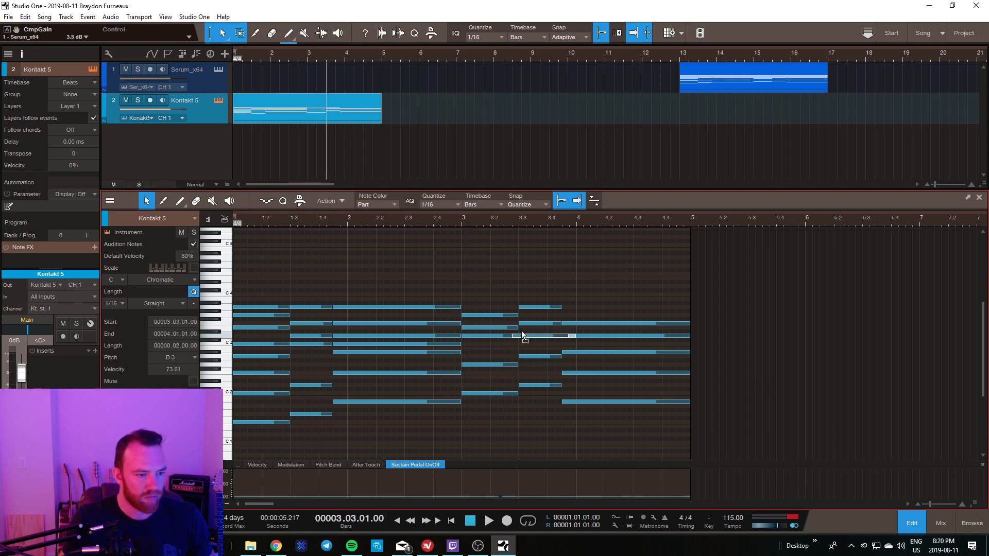
drag(477, 308, 502, 300)
key(space)
key(space)
click(505, 283)
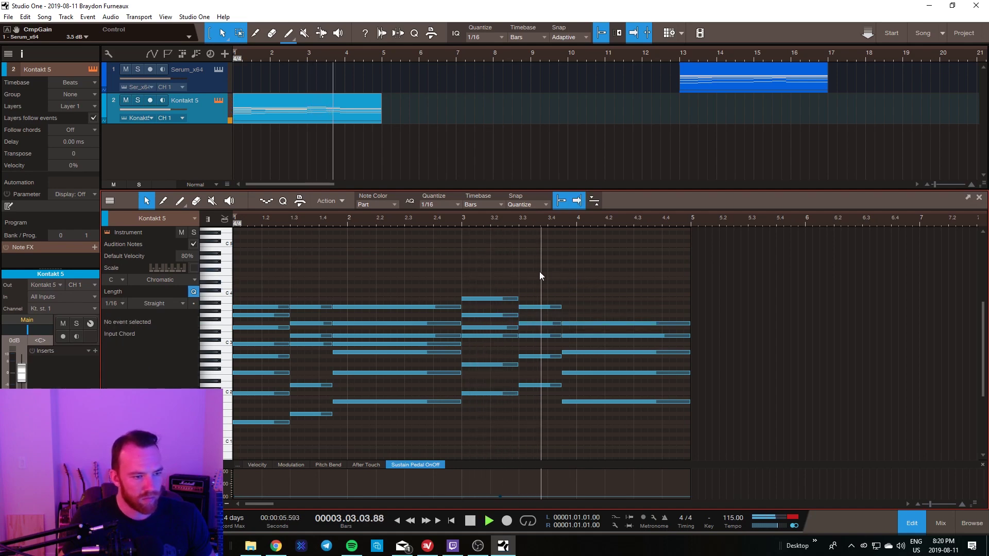
key(space)
double_click(501, 295)
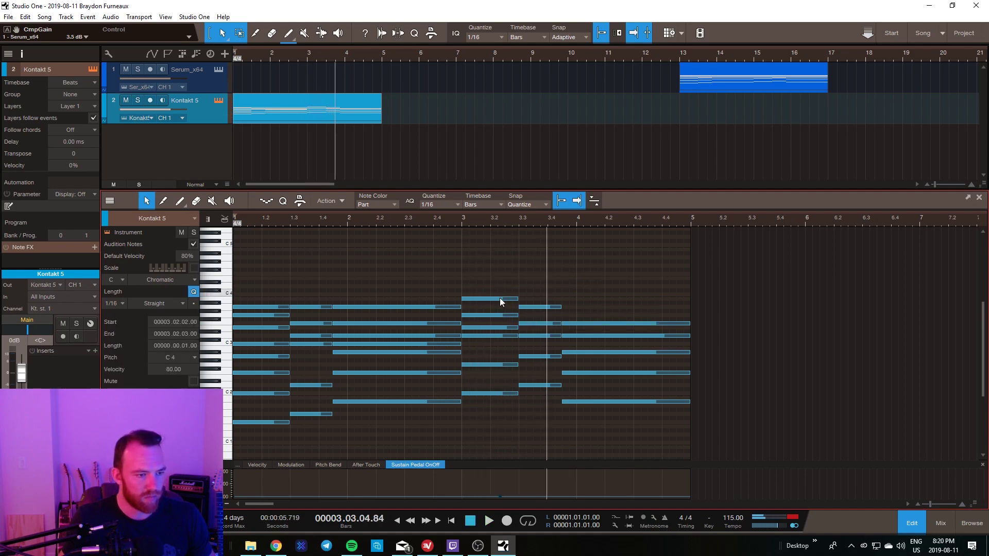
double_click(499, 302)
key(space)
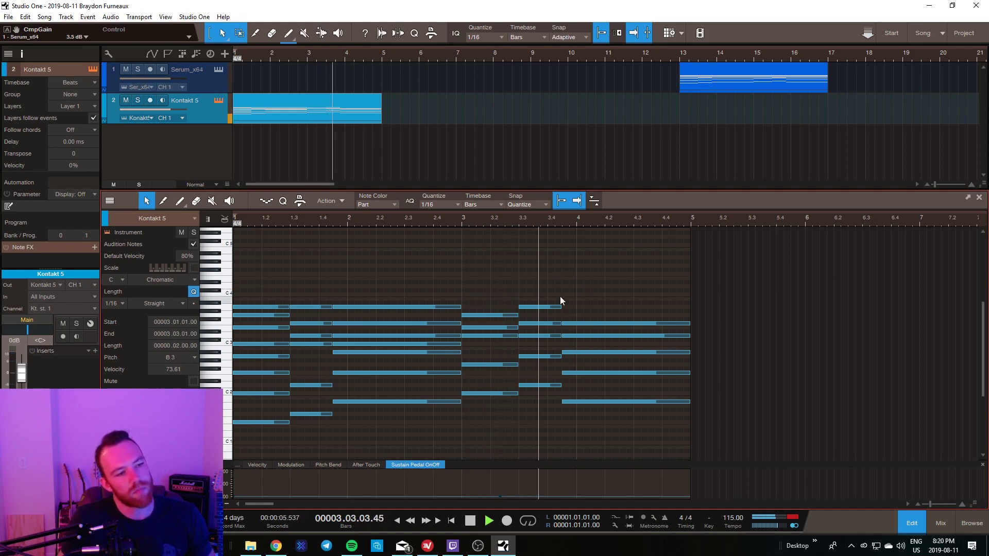
click(548, 302)
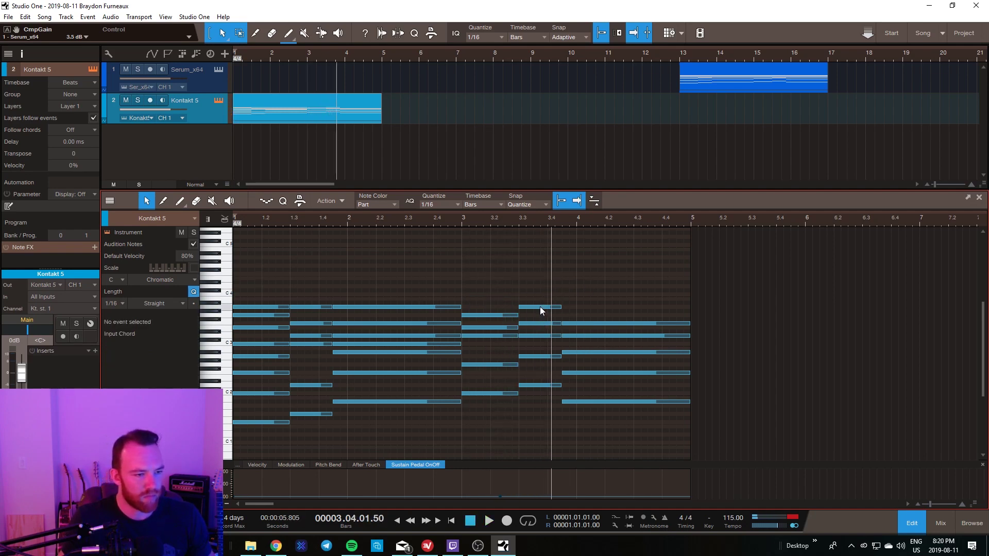
Step: Duplicate the fifth chord's top three notes a fifth higher, lower the new E4 and C4 by one octave, and play back
mouse_move(540, 307)
mouse_down()
mouse_move(552, 342)
mouse_move(590, 338)
mouse_move(531, 319)
mouse_move(532, 309)
mouse_up()
click(539, 280)
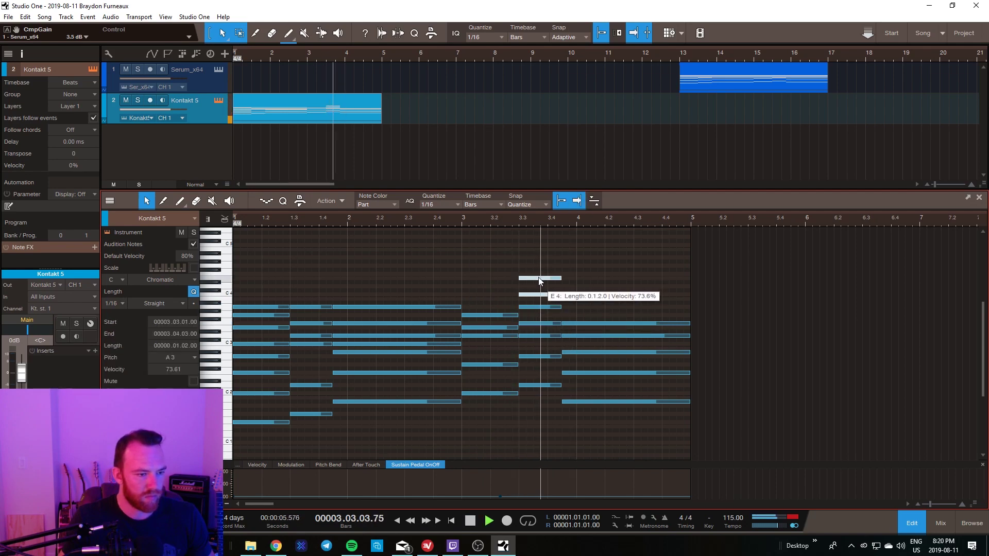
key(shift+Down)
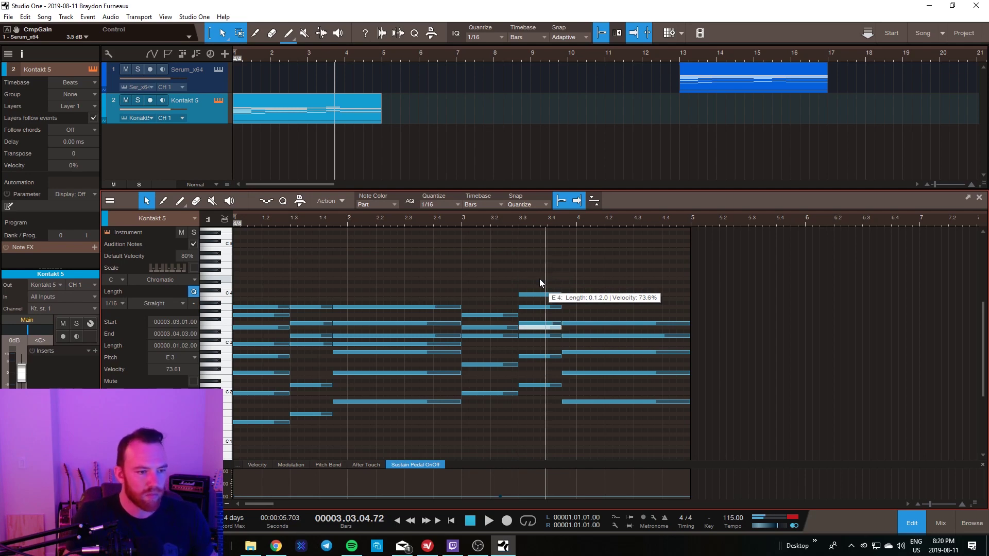
key(shift+Down)
key(shift+Up)
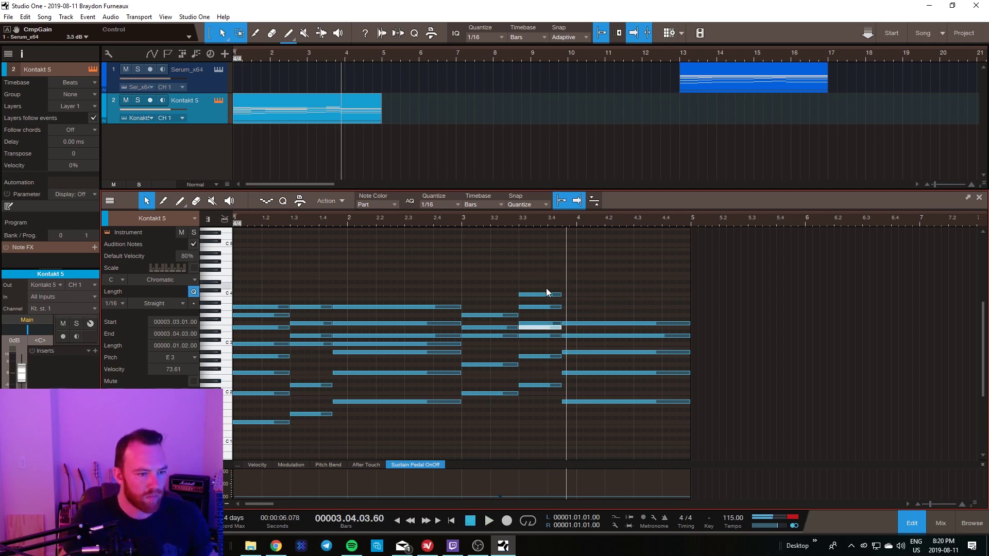
click(546, 295)
key(shift+Down)
key(space)
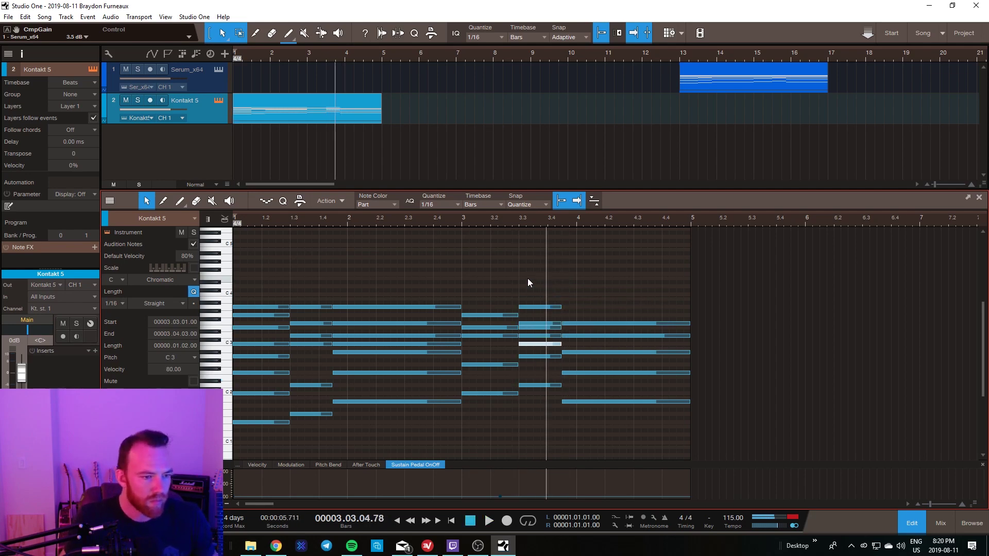
click(527, 282)
key(Home)
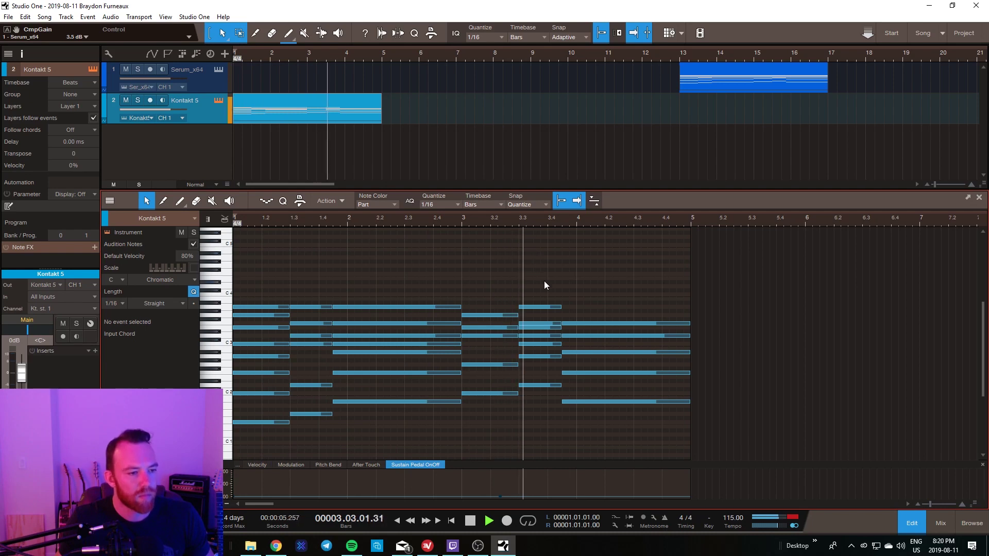
Step: Duplicate the last chord's upper three notes a fifth higher, lower the new C4 to C3, and play the part back
drag(613, 287, 645, 372)
key(ctrl+d)
key(space)
drag(795, 355, 578, 326)
click(591, 294)
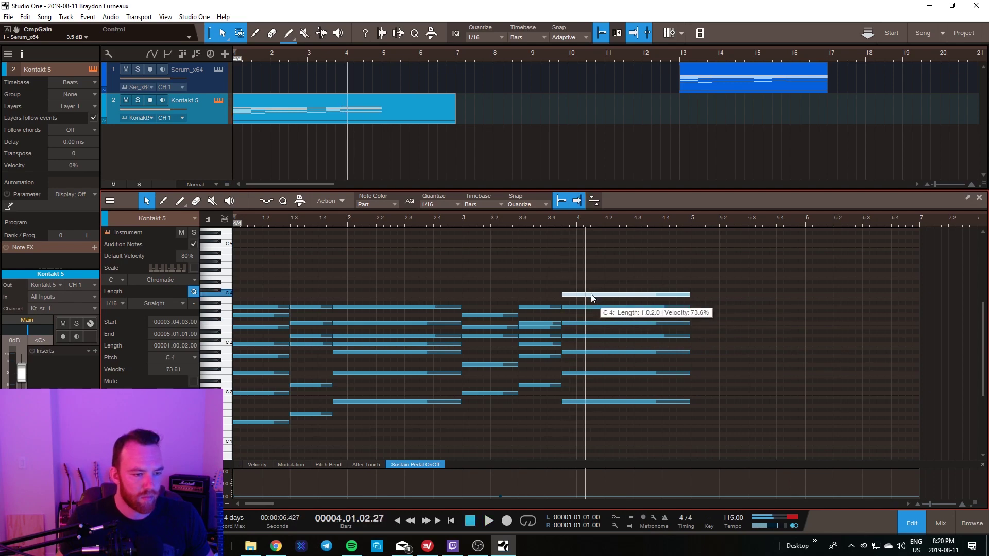
key(shift+Down)
key(space)
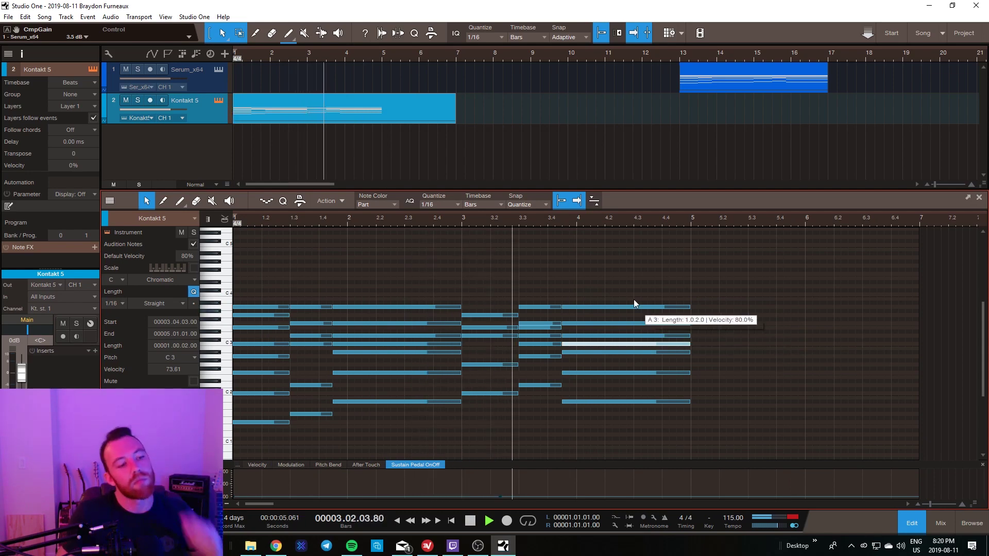
click(564, 291)
key(space)
Step: Lower the last chord's A3 note to G3 and play the progression back
drag(580, 309, 579, 317)
key(space)
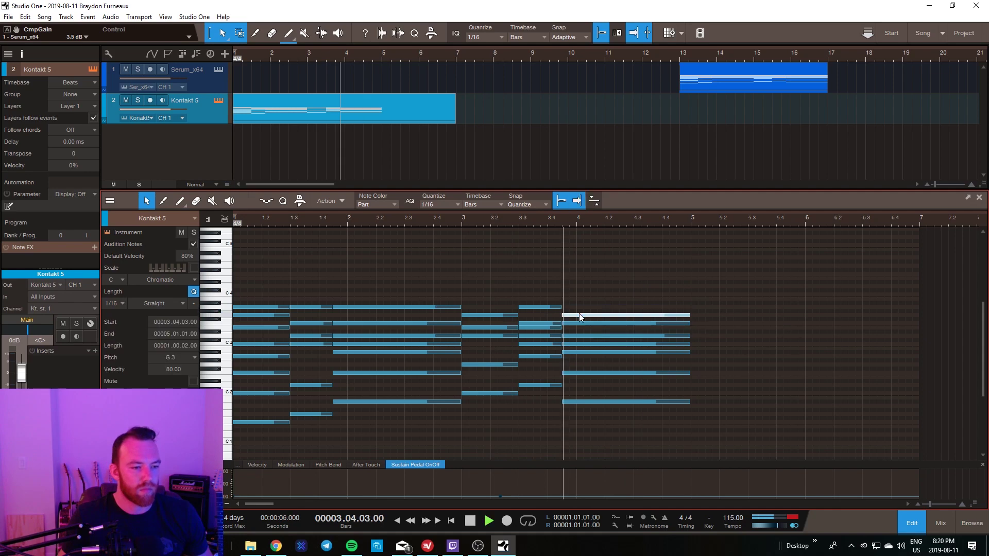
click(591, 289)
key(space)
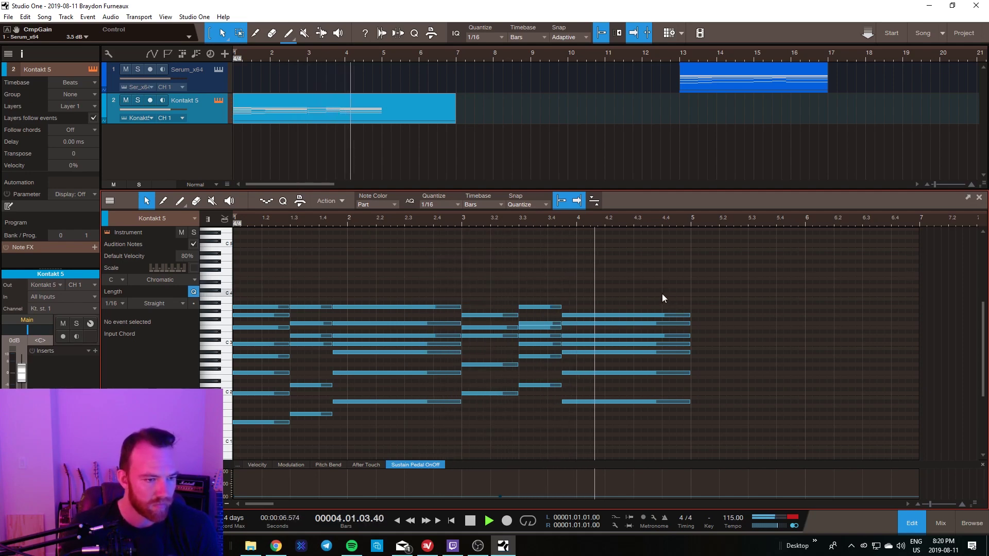
key(space)
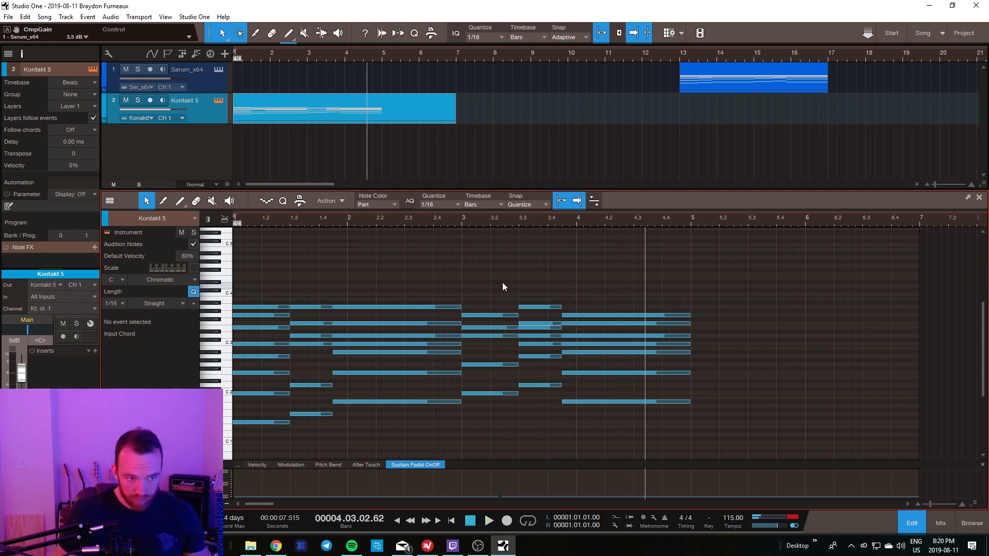
Step: Shorten the Kontakt 5 part to end at bar 5 and loop playback from bar 1 to bar 5
drag(455, 114, 382, 137)
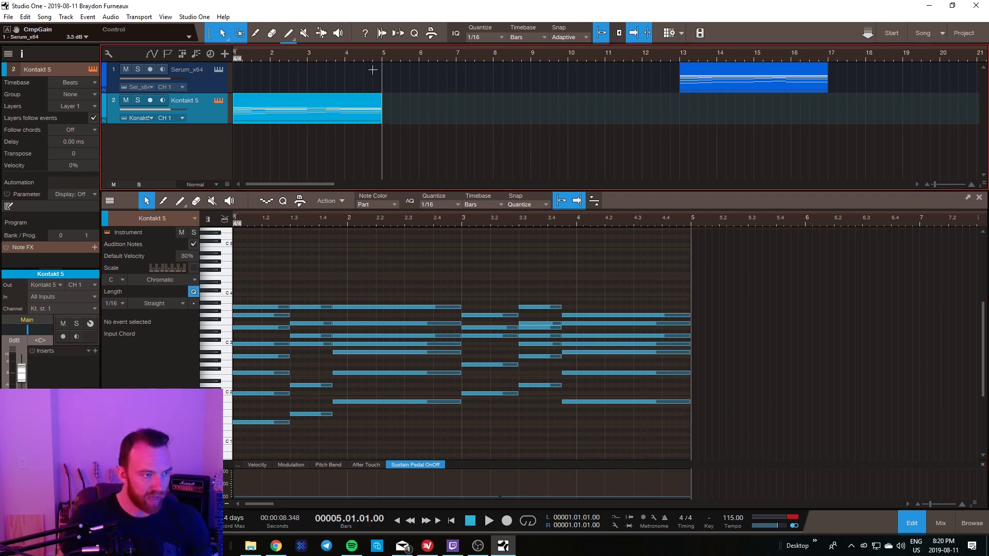
drag(381, 49, 202, 56)
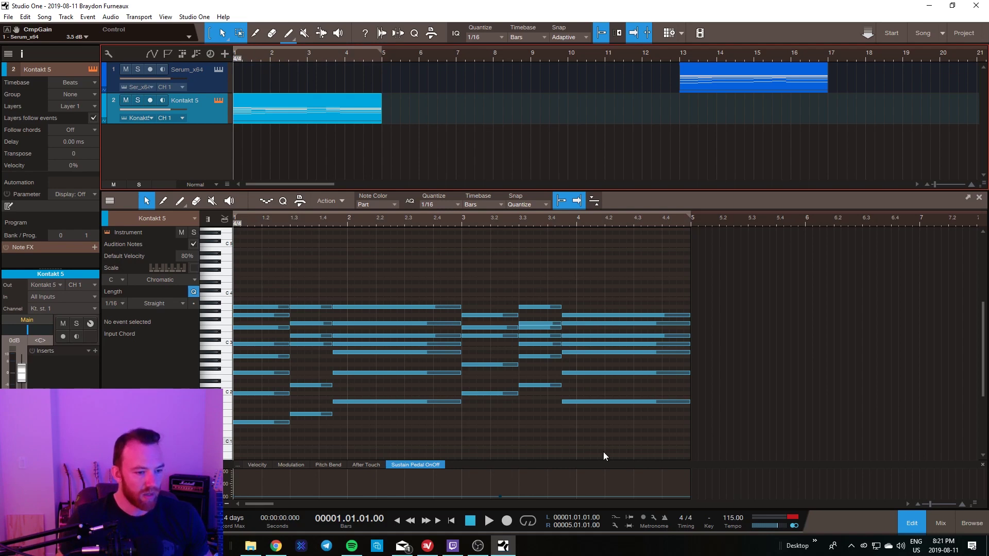
click(523, 522)
Step: Move the chord part from the Kontakt 5 track to the Serum_x64 track, play it back, and open the Serum instrument editor
drag(338, 119, 336, 88)
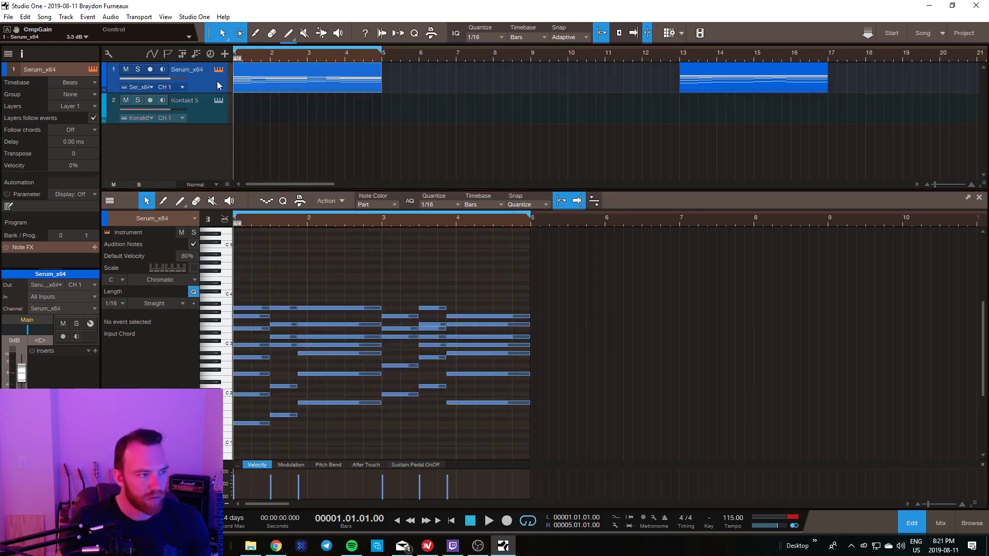
key(space)
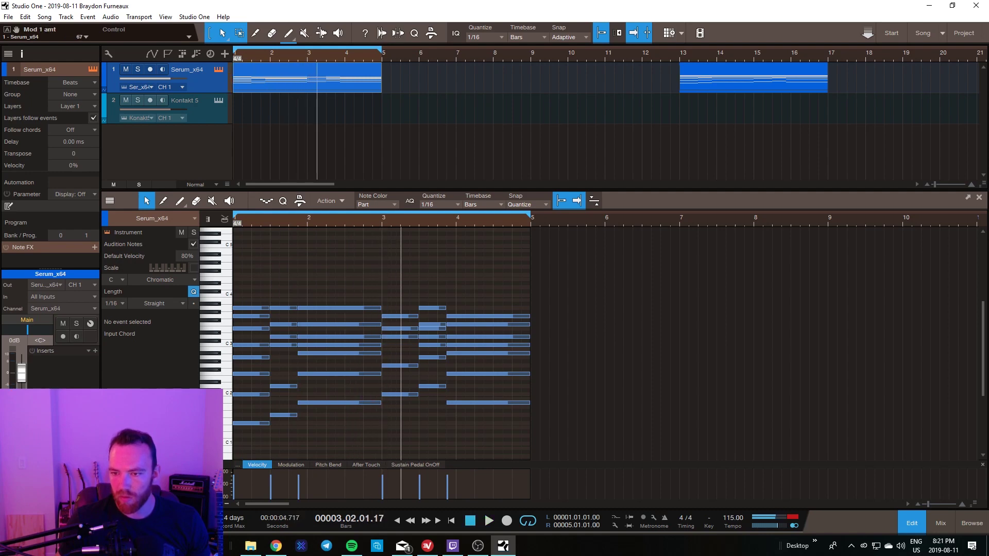
key(F11)
mouse_move(753, 258)
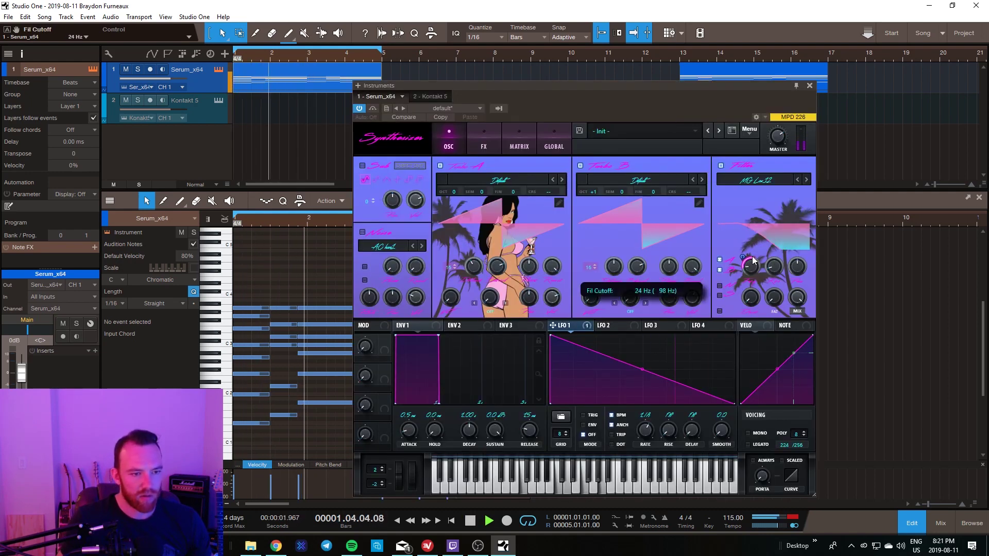
Step: Adjust the Serum patch to a 35 Hz filter cutoff, a downward-bowed LFO 1 curve, octave 0 for oscillator B and a modulation amount of 46
drag(753, 259, 752, 252)
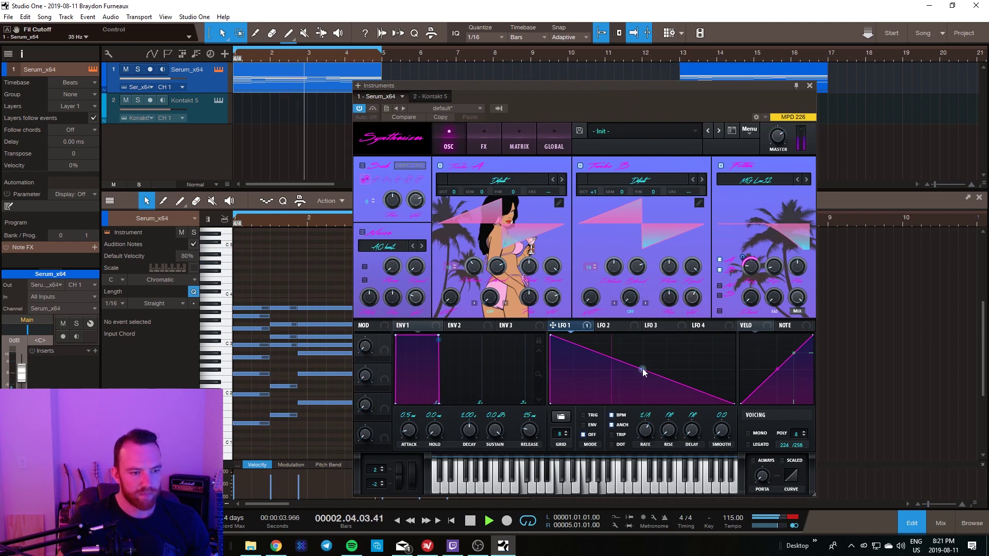
mouse_move(641, 369)
mouse_down()
mouse_move(645, 359)
mouse_move(645, 383)
mouse_move(645, 373)
mouse_up()
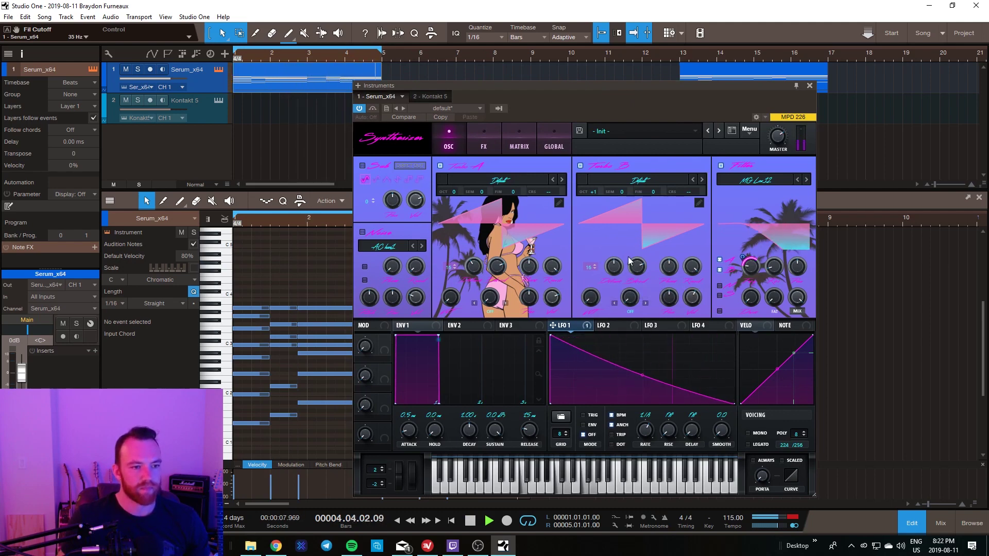
drag(594, 192, 592, 202)
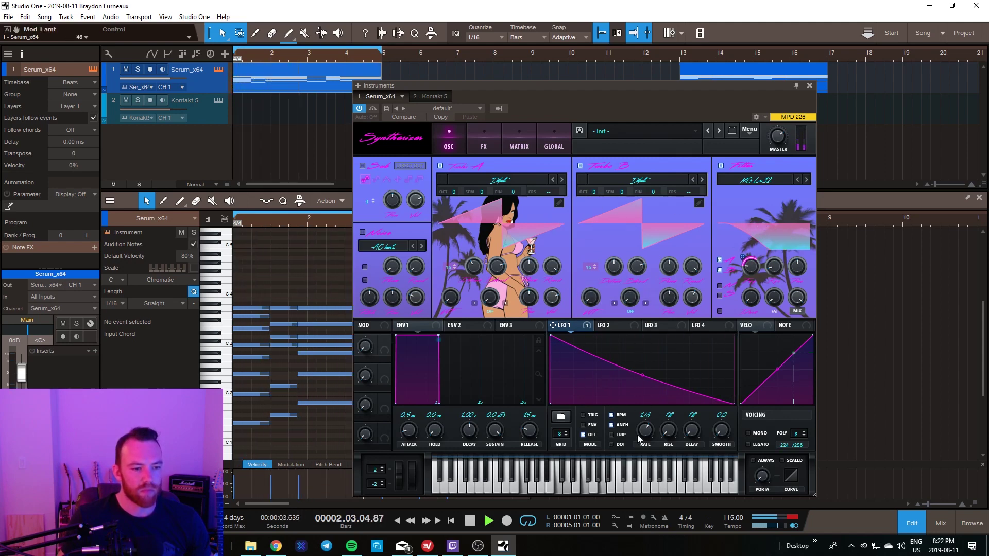
drag(640, 132, 689, 89)
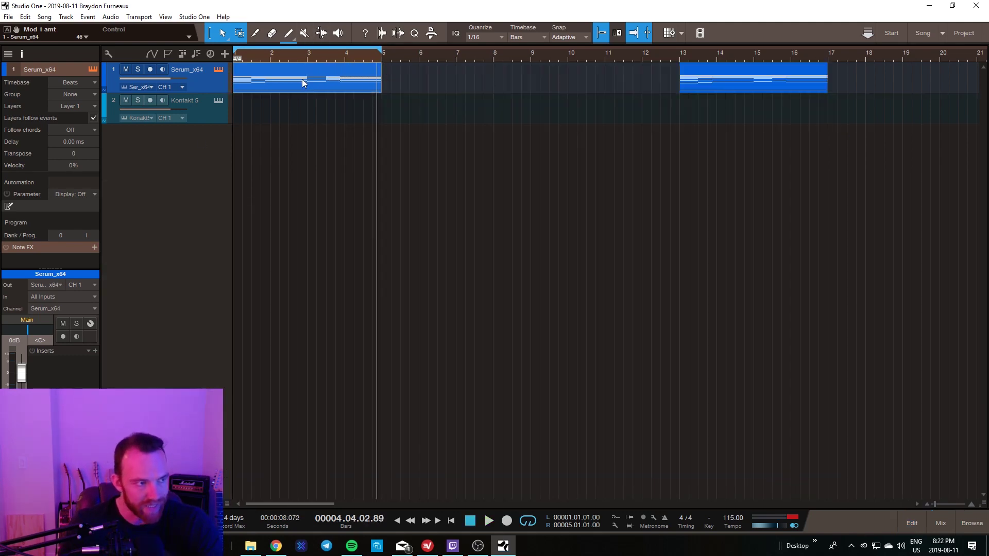
Step: Close the instrument views and switch to the Splice desktop app
click(939, 523)
click(939, 523)
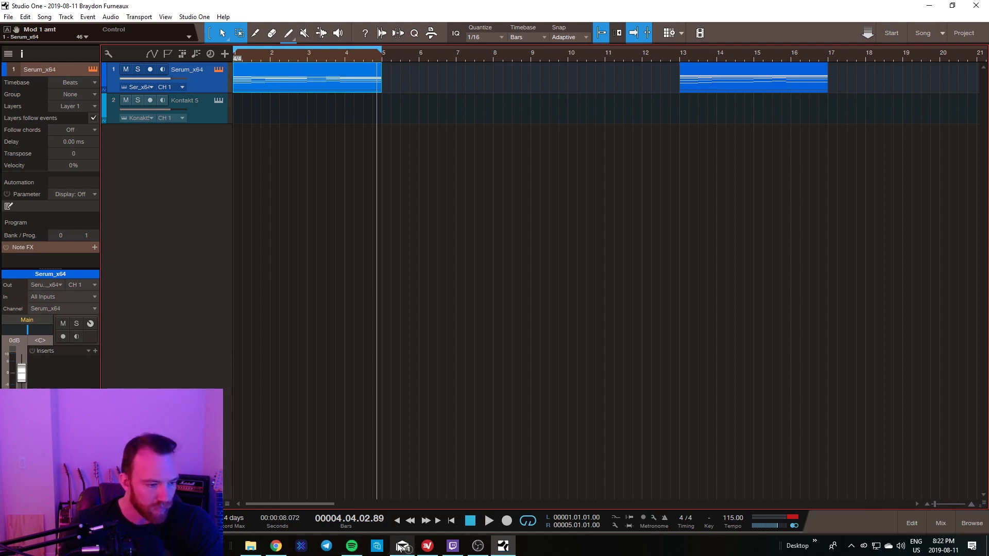
click(850, 545)
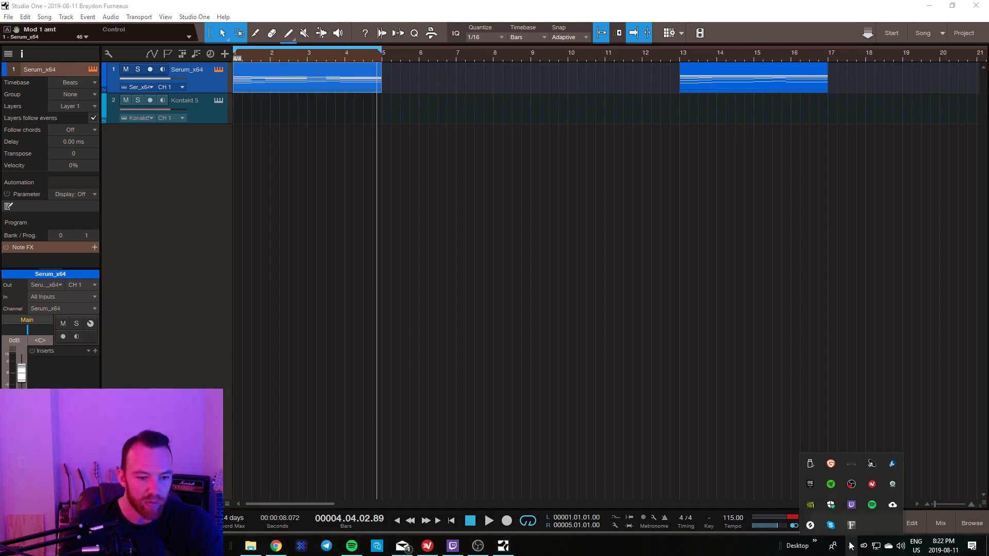
click(804, 528)
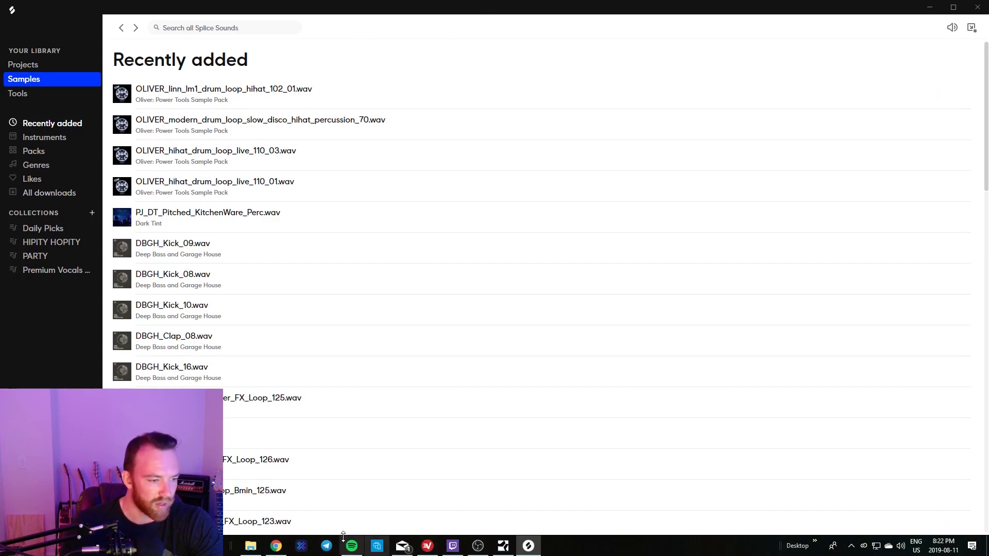
Step: Look over the Sounds page and search suggestions on the Splice website in Chrome, and return to the Splice desktop app
click(277, 547)
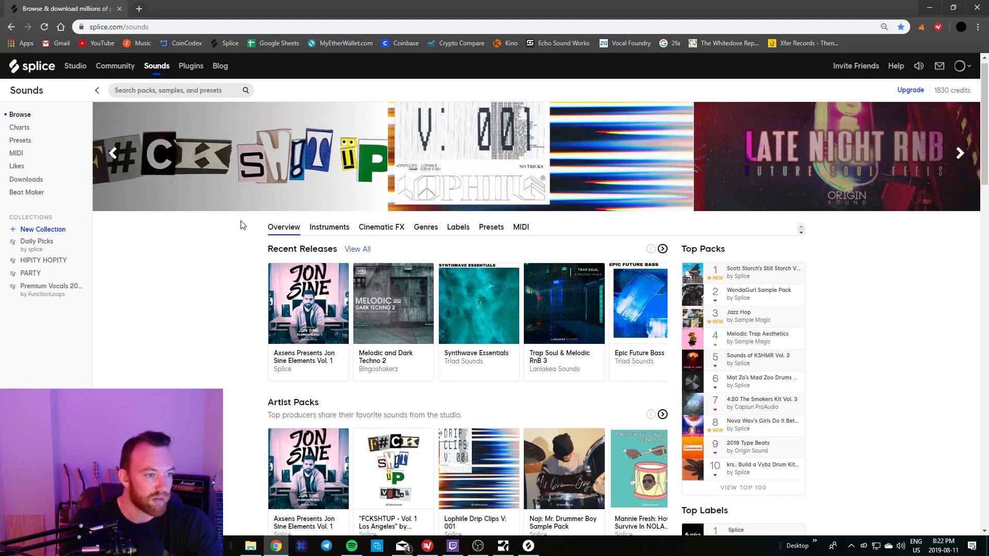
scroll(244, 220, down, 2)
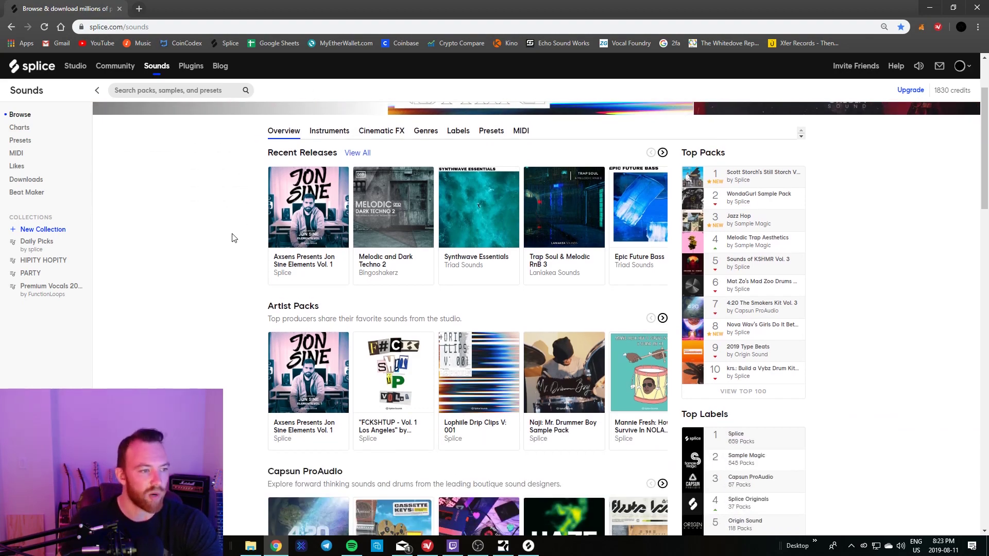
scroll(381, 260, up, 2)
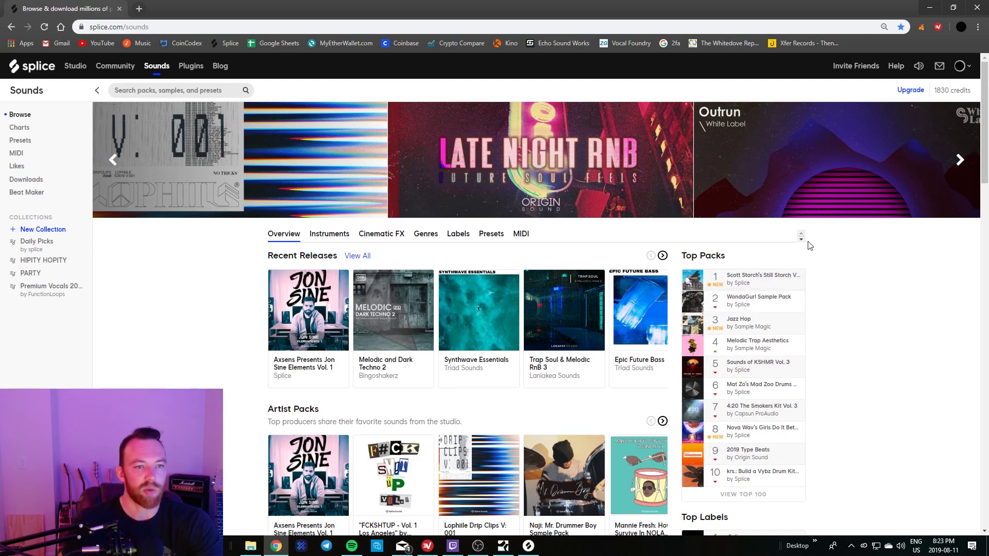
click(185, 90)
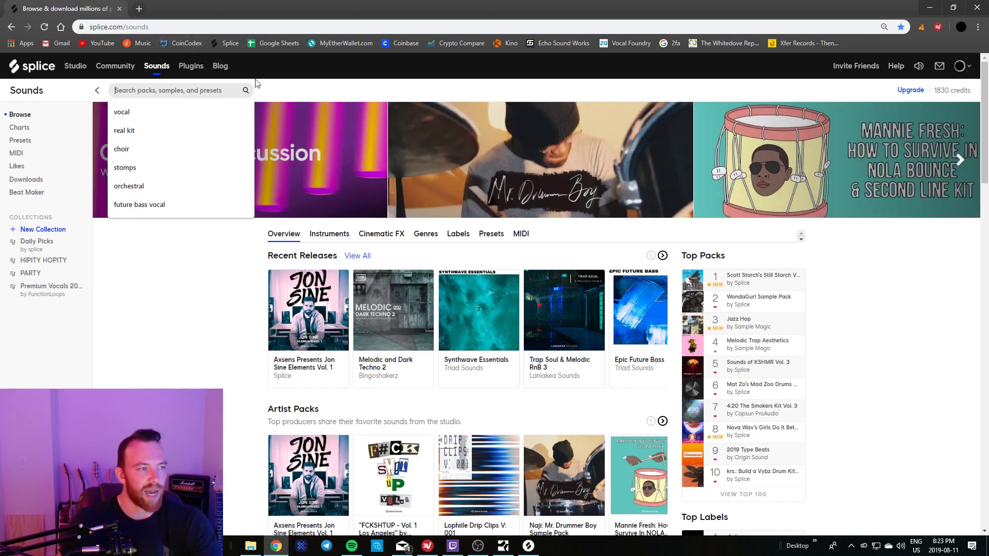
click(277, 92)
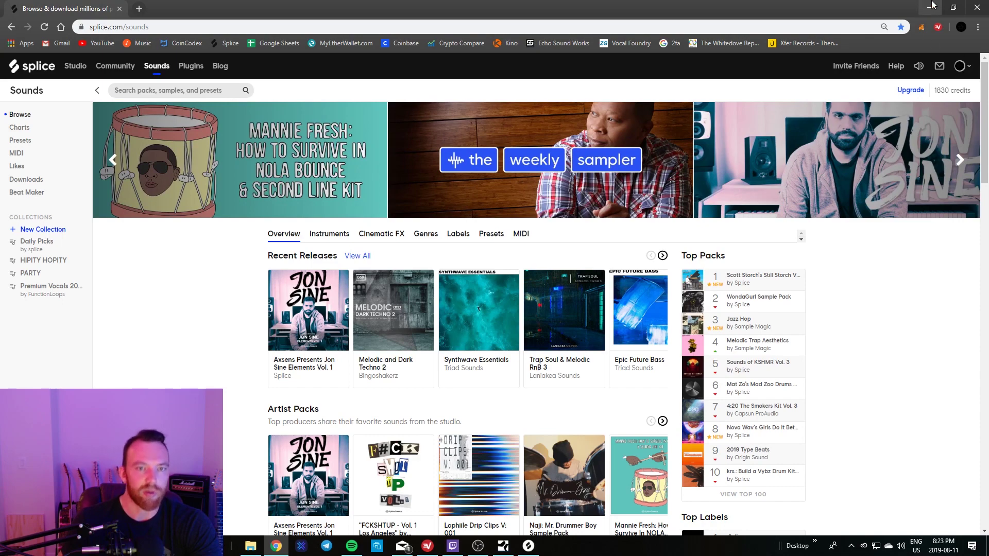
click(932, 9)
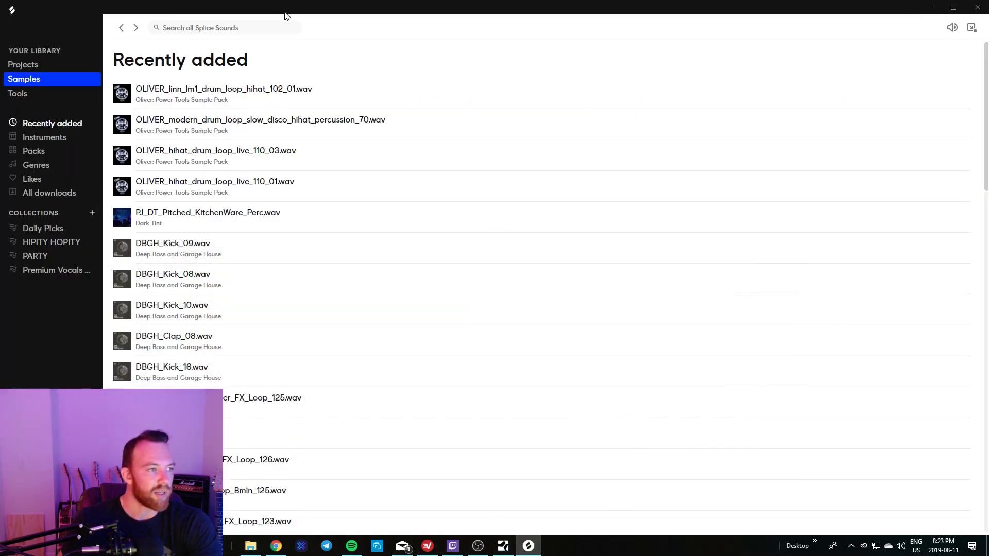
key(alt+Tab)
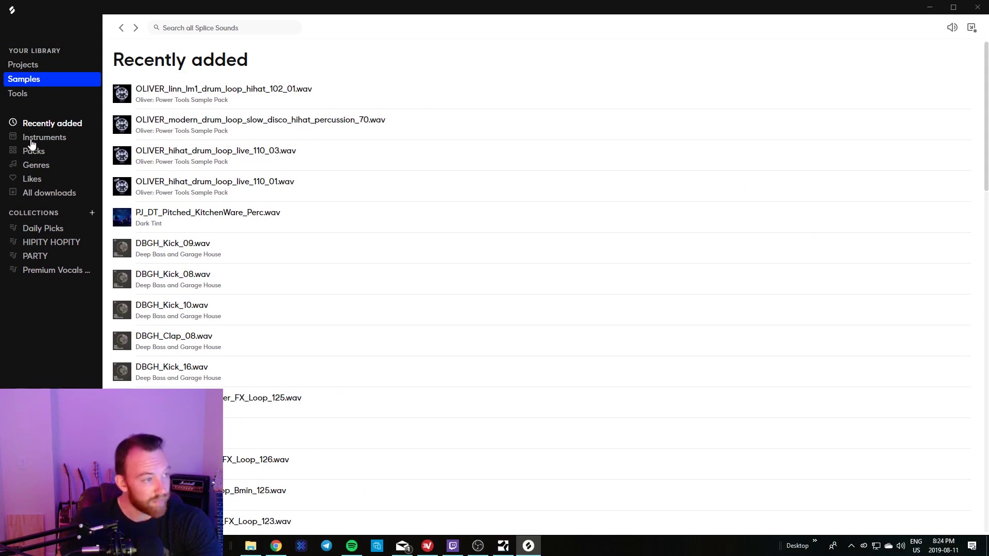
Step: List all downloaded samples and filter them by the drums and kicks tags
click(48, 194)
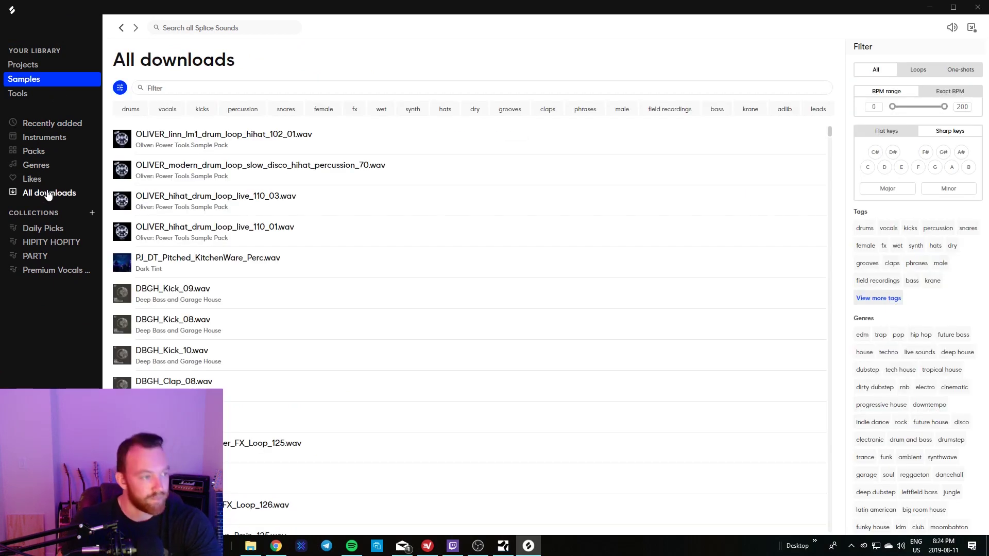
click(130, 109)
click(160, 112)
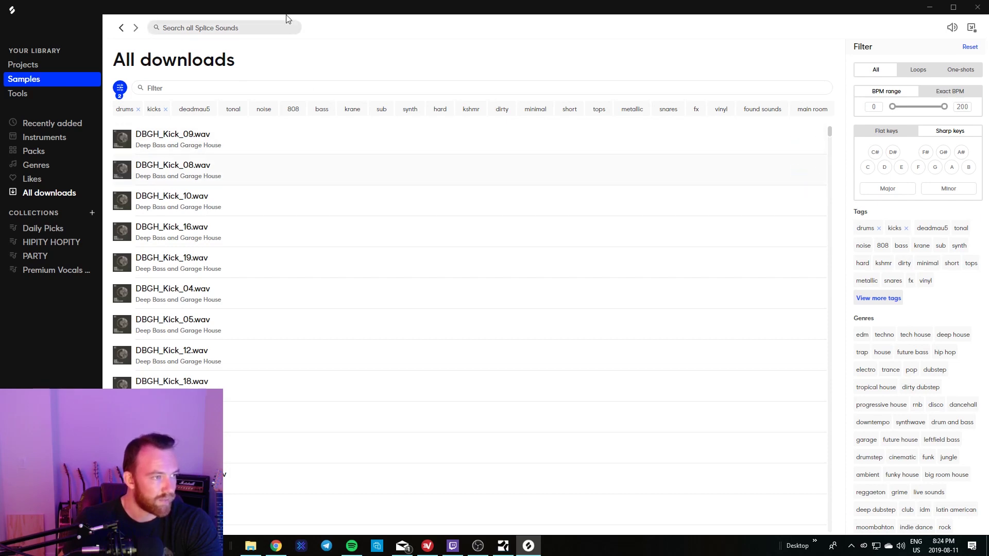
Step: Audition the DBGH_Kick_08, DBGH_Kick_10 and DBGH_Kick_16 samples
click(115, 167)
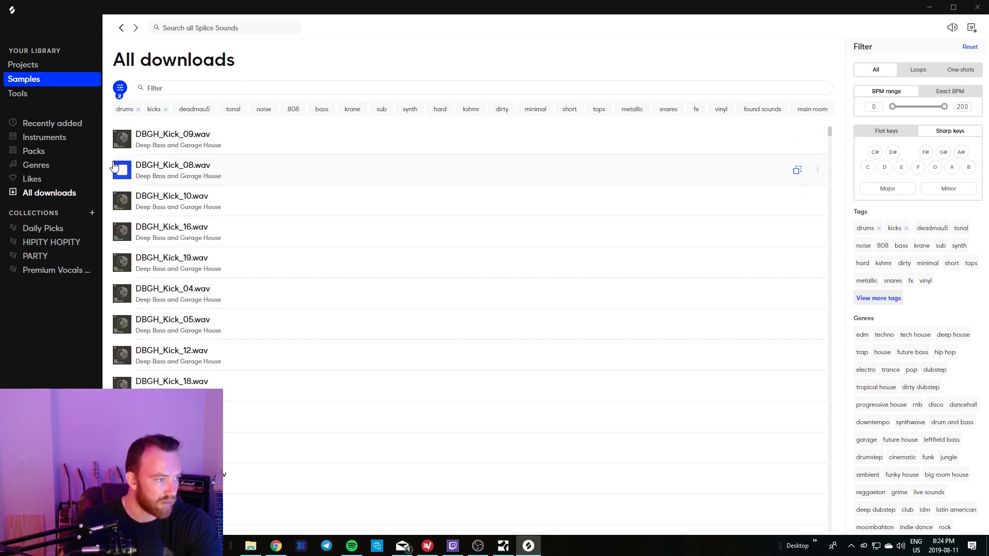
click(119, 200)
click(127, 232)
click(122, 200)
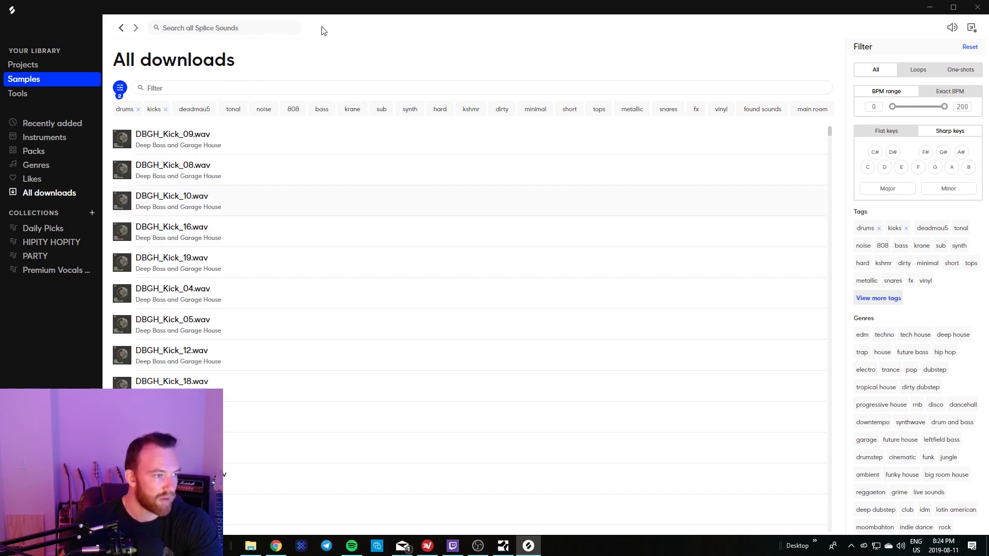
Step: Place DBGH_Kick_10 on a new Studio One track at bar 1 and duplicate it onto all four beats of the bar
click(929, 7)
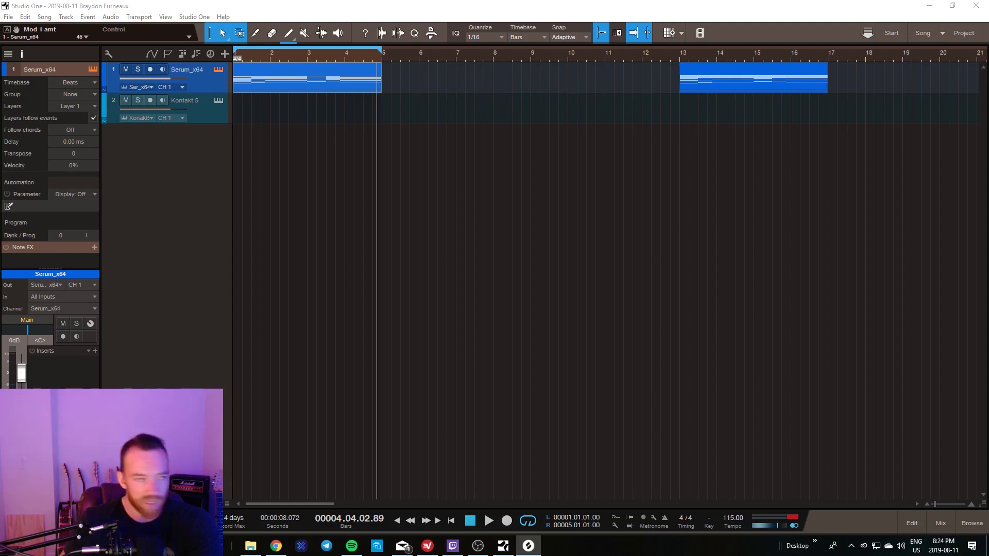
drag(777, 206, 242, 157)
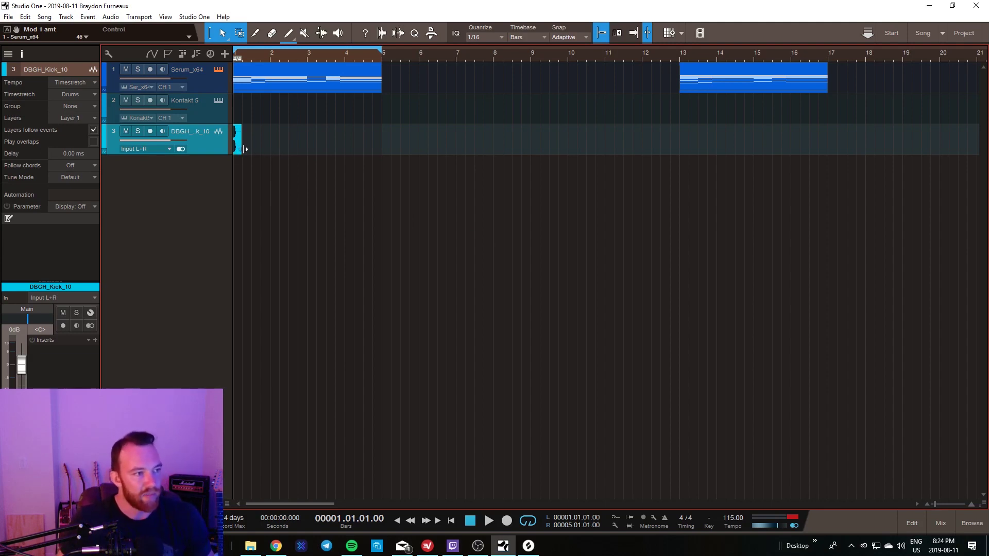
key(space)
key(d)
key(d)
key(d)
key(d)
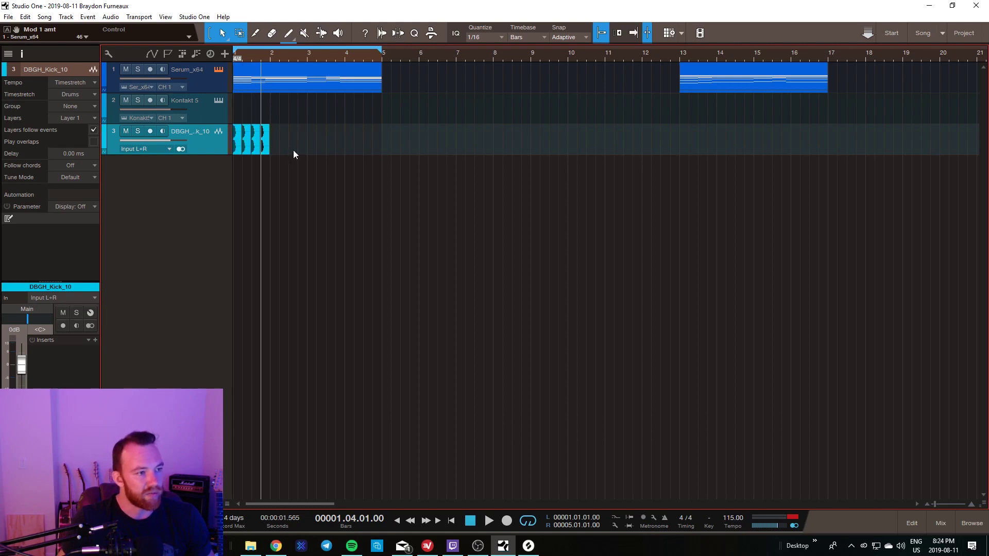
key(space)
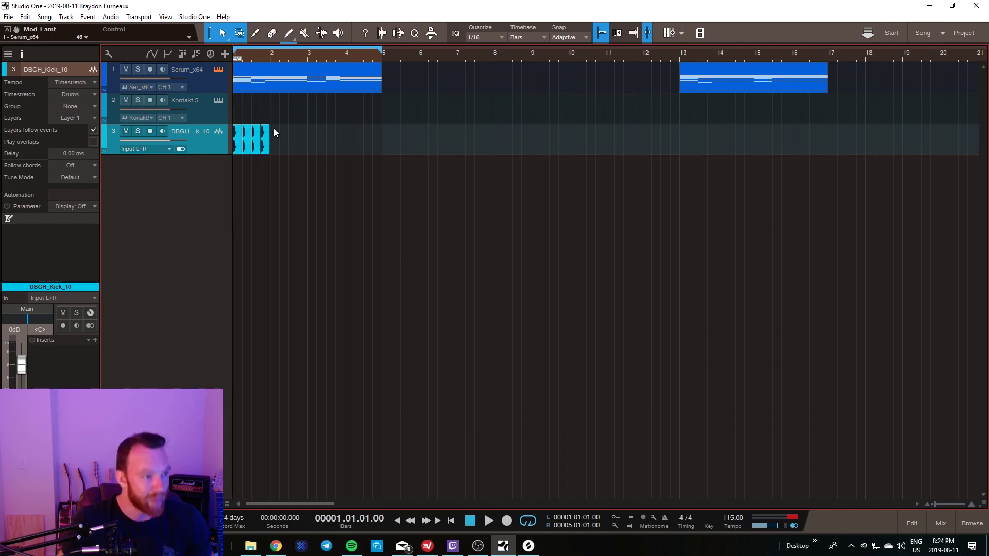
Step: Play back the kick bar and lower the kick track's volume to -9.9 dB
key(space)
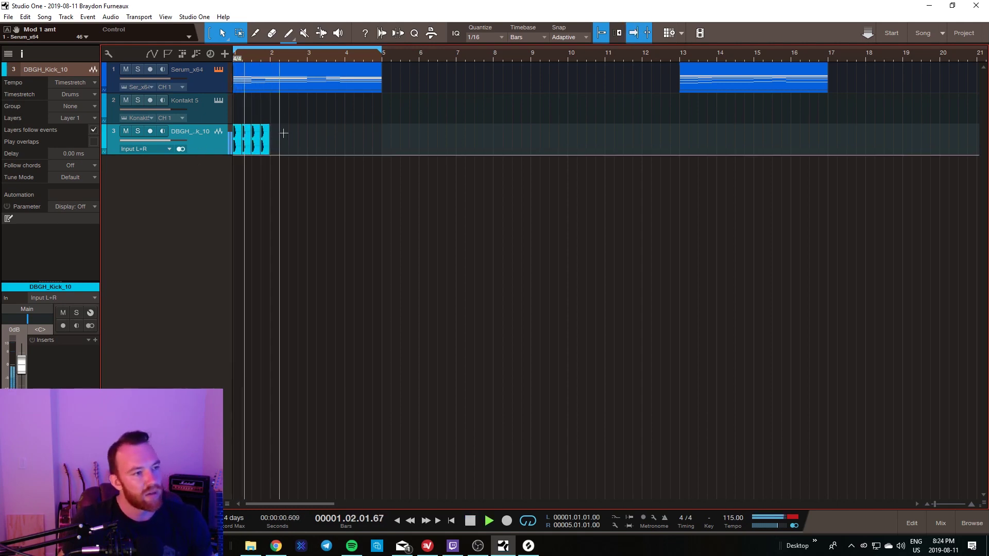
key(space)
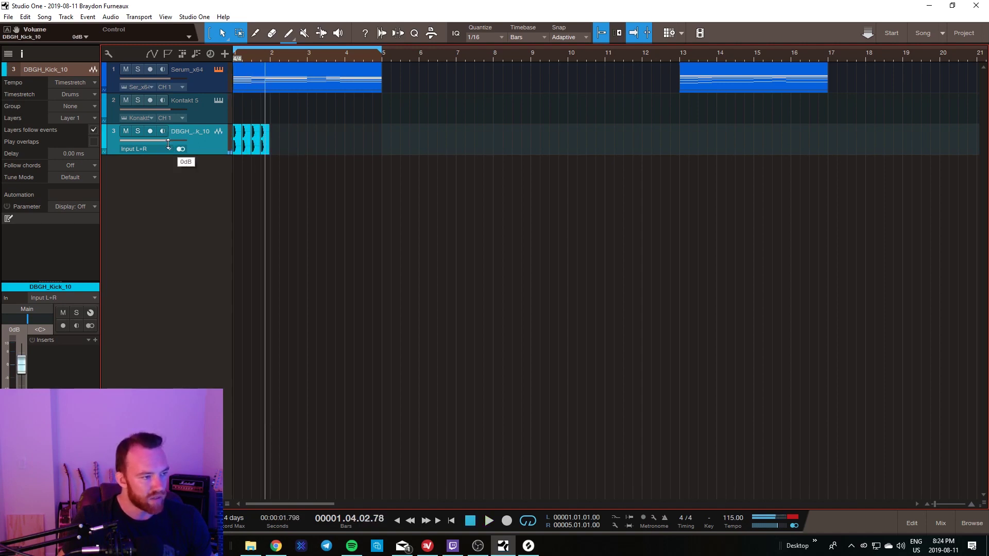
drag(167, 144, 162, 178)
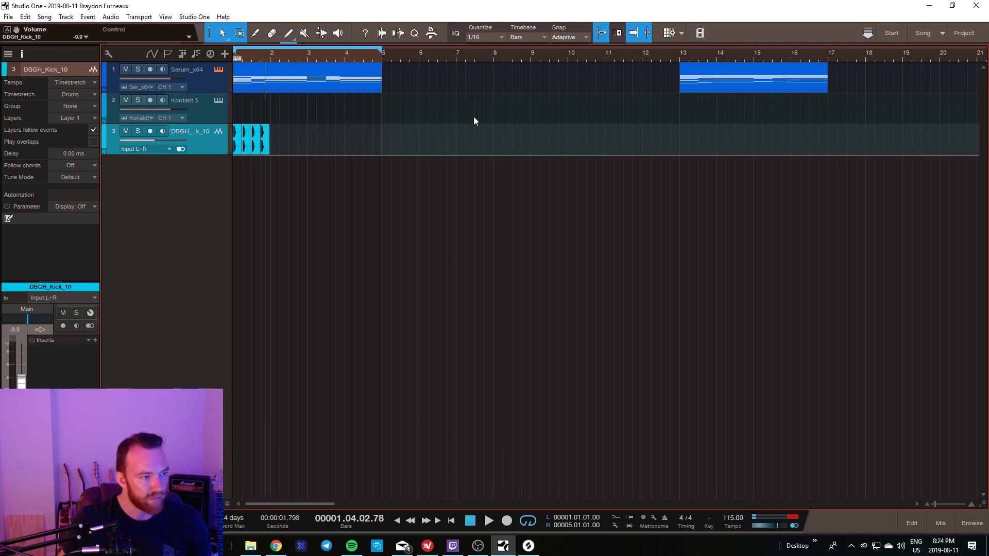
Step: Duplicate the one-bar kick pattern up to bar 5 and set the kick track's volume to -6.3 dB after a listen
key(d)
key(d)
key(d)
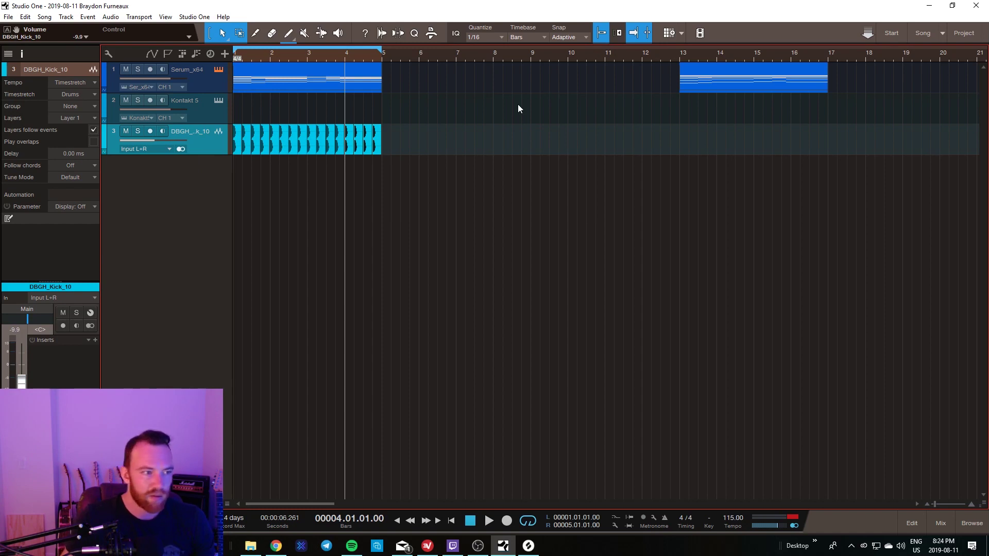
key(space)
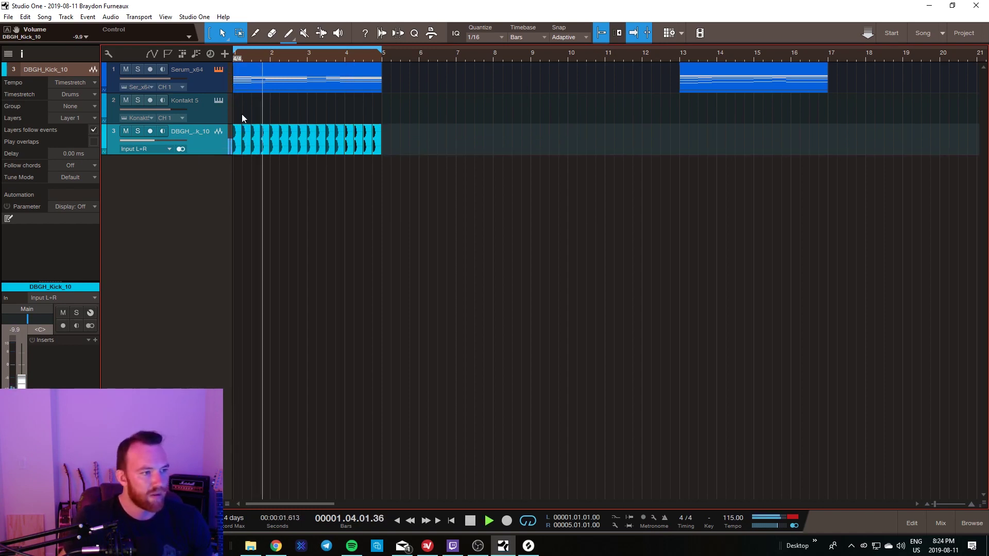
key(space)
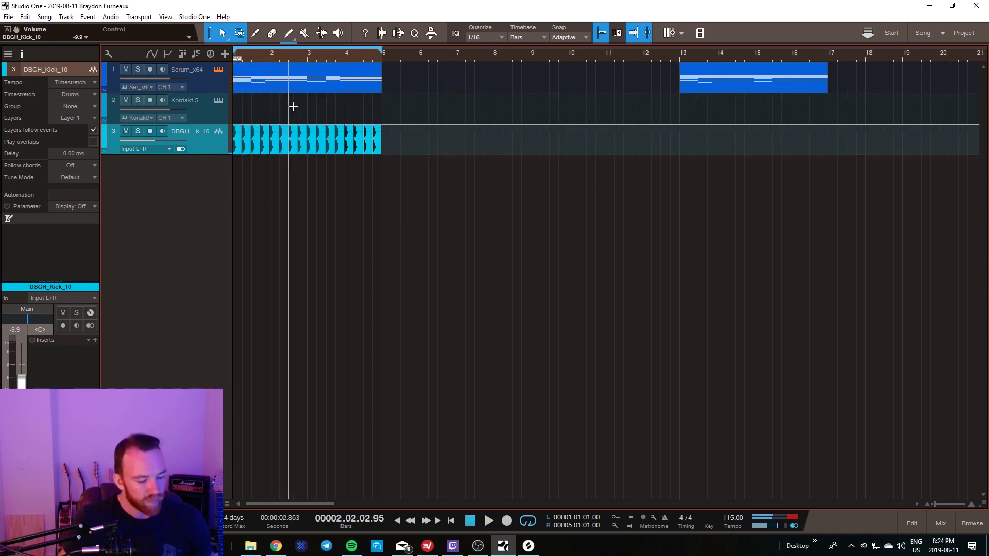
drag(149, 140, 155, 140)
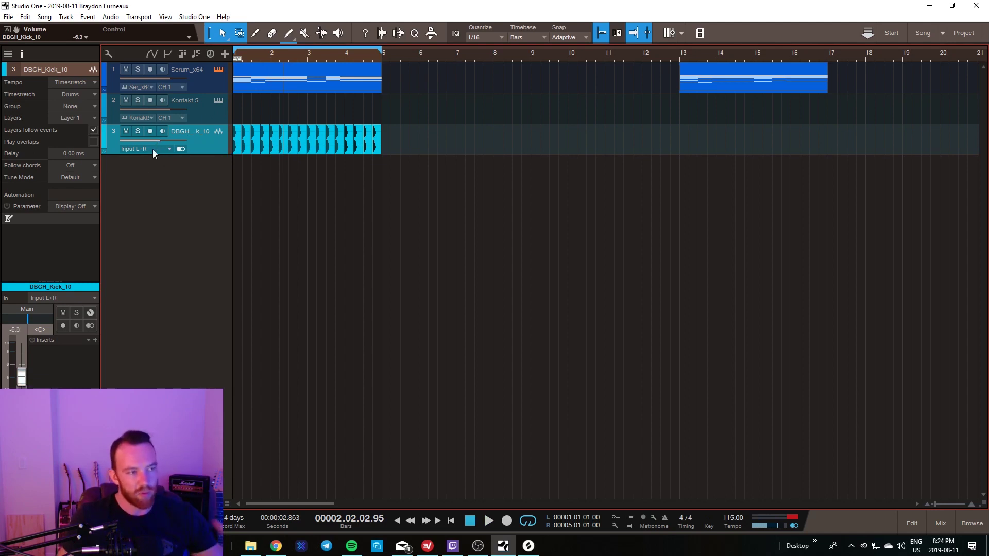
Step: Set the song tempo to 128 and play back the loop
double_click(732, 517)
text(128)
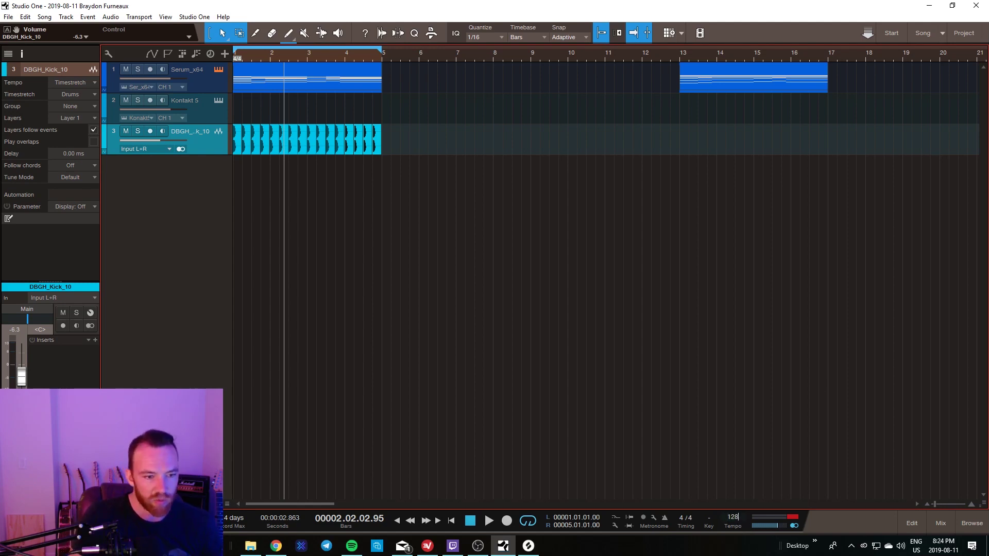
key(Return)
key(space)
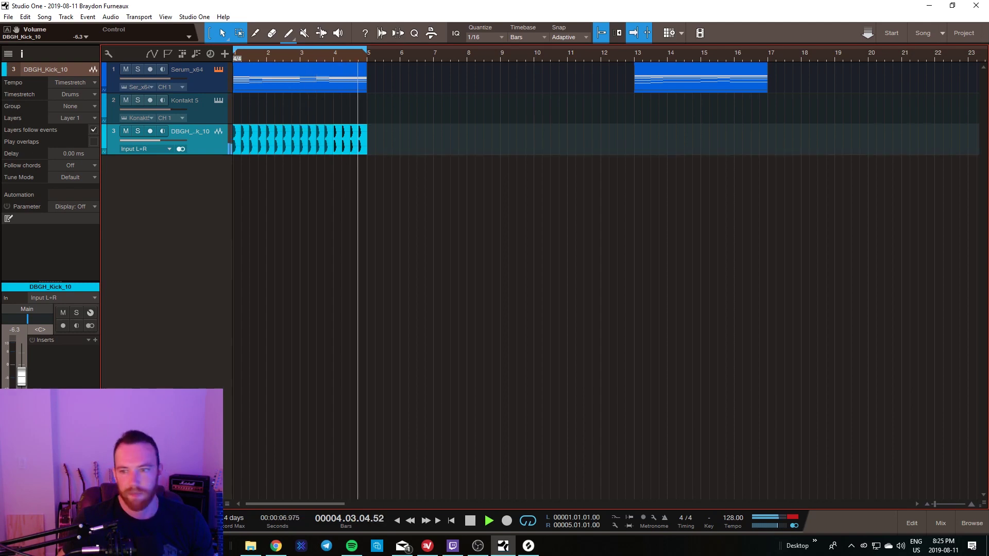
key(space)
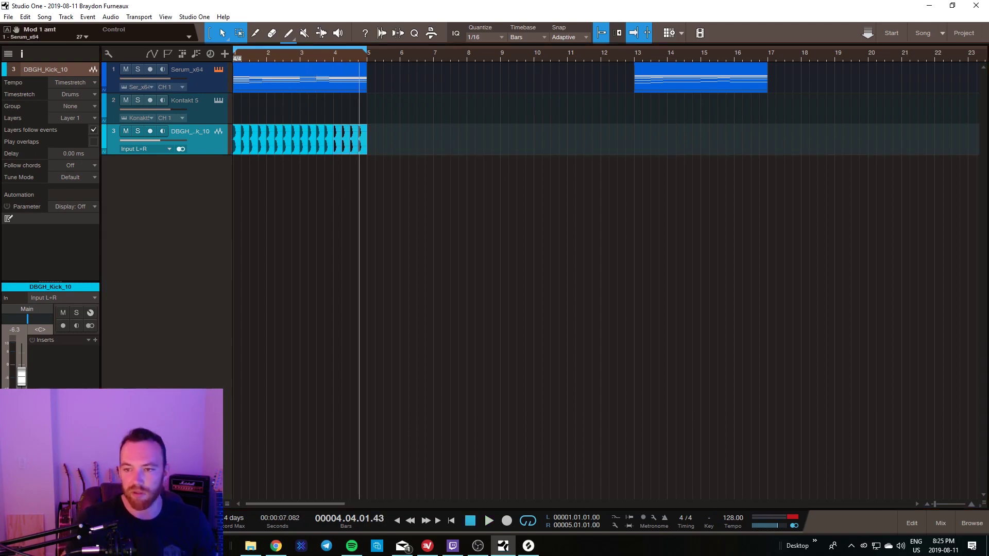
Step: Reopen the Serum editor, set the filter cutoff to 8 Hz and, during playback, the LFO 1 cutoff modulation amount to 40
key(F11)
drag(682, 280, 685, 288)
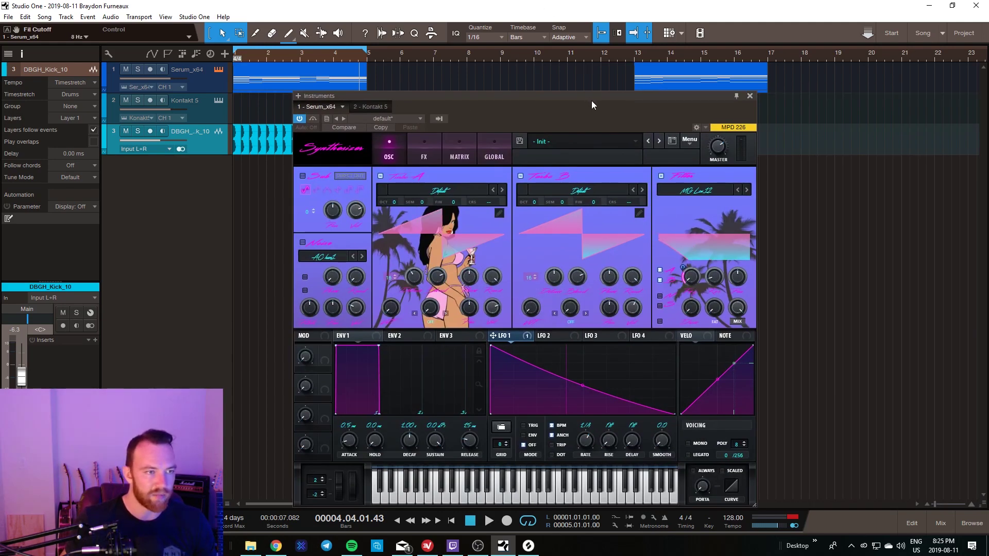
drag(591, 100, 616, 110)
key(space)
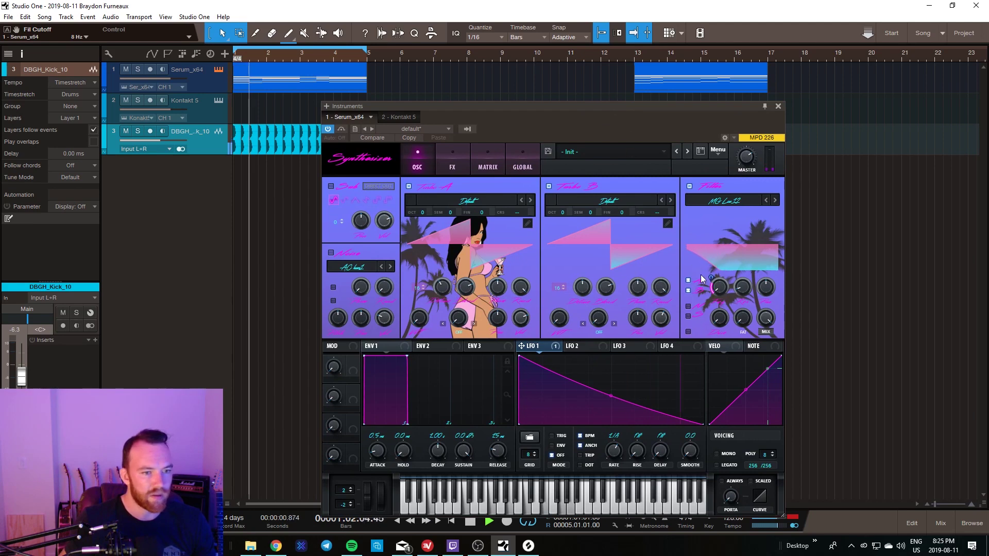
drag(712, 277, 713, 275)
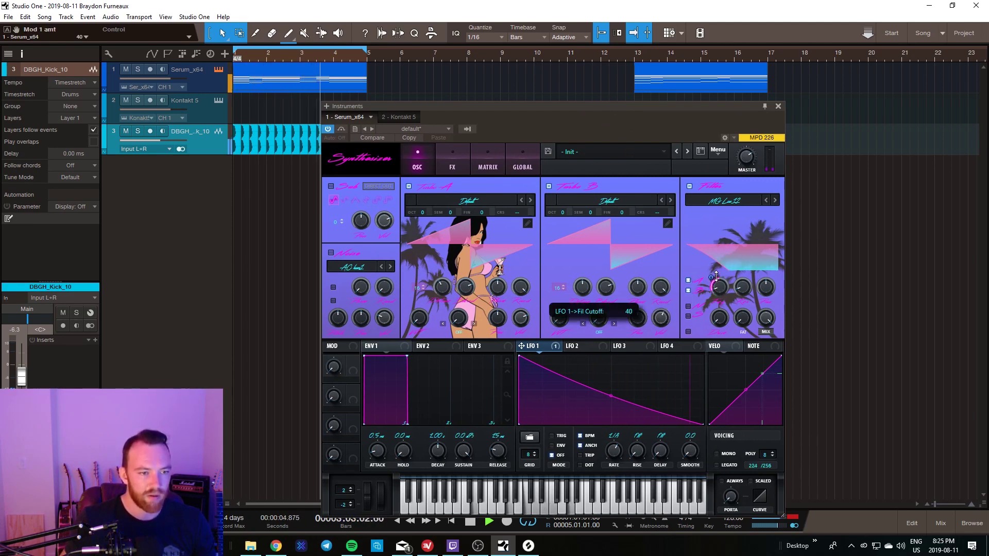
Step: Set the LFO 1 cutoff modulation amount to 35 and open Serum's effects page
drag(711, 277, 711, 278)
drag(615, 116, 633, 115)
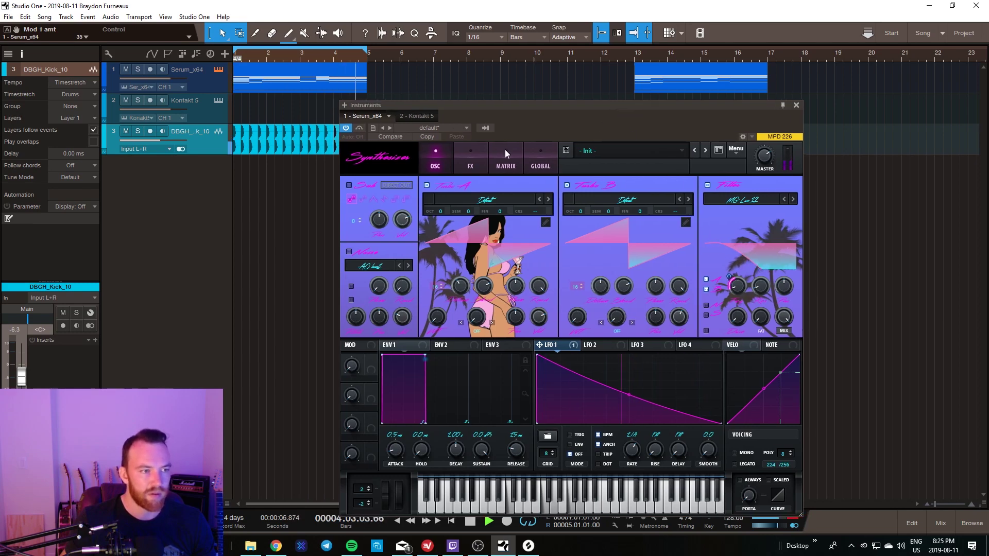
click(471, 166)
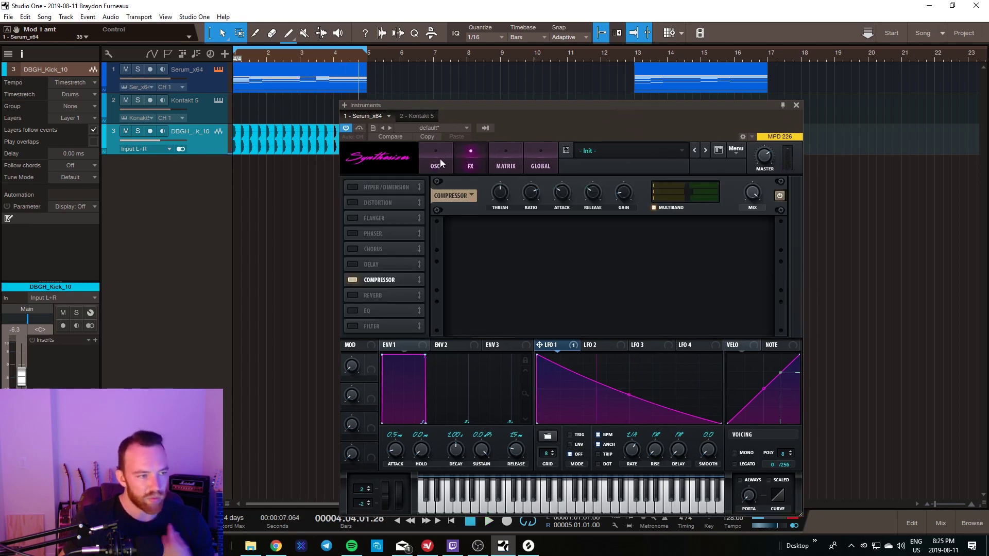
drag(575, 127, 536, 86)
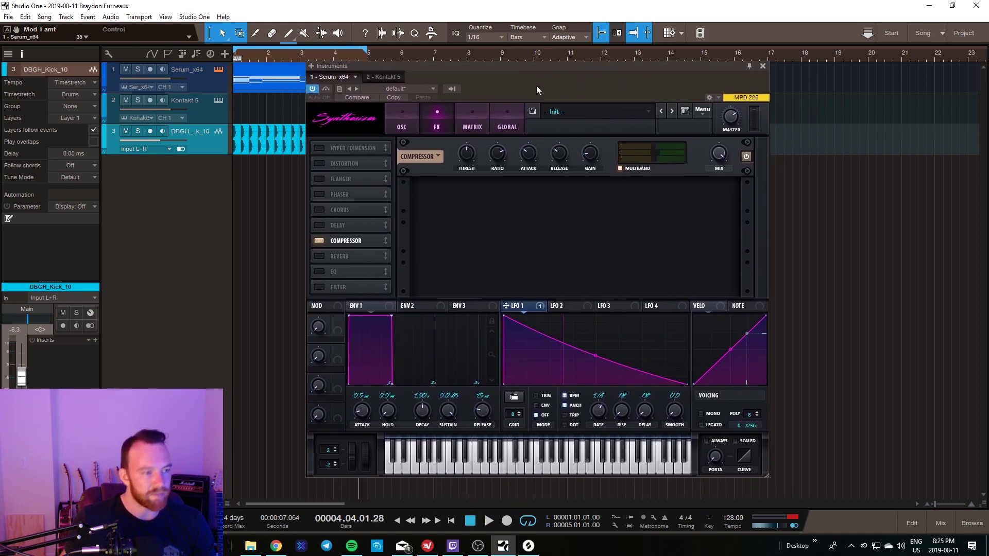
Step: Enable Serum's delay with its filter at 796, Q 1.0 and a 24% mix, and enable the reverb with an 18% mix
click(319, 225)
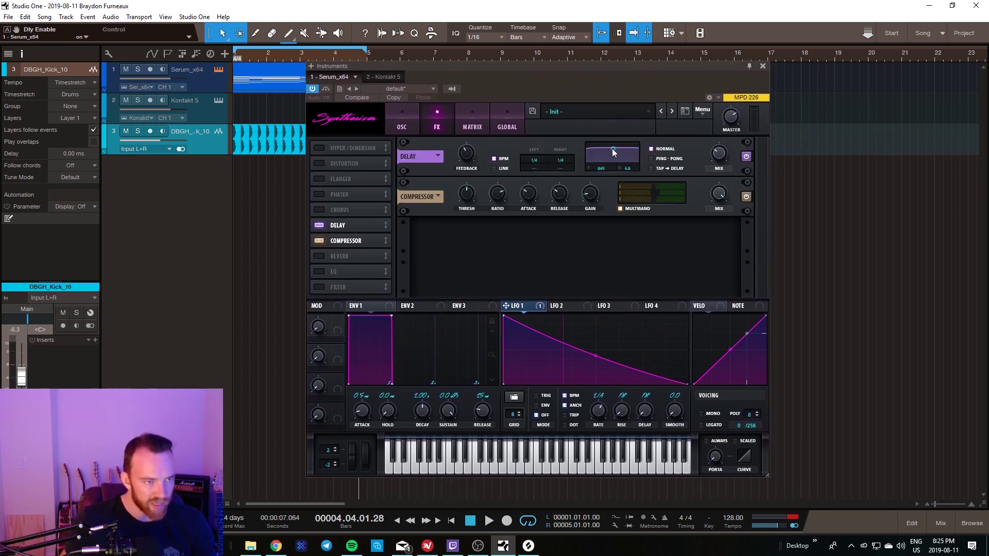
drag(612, 150, 614, 164)
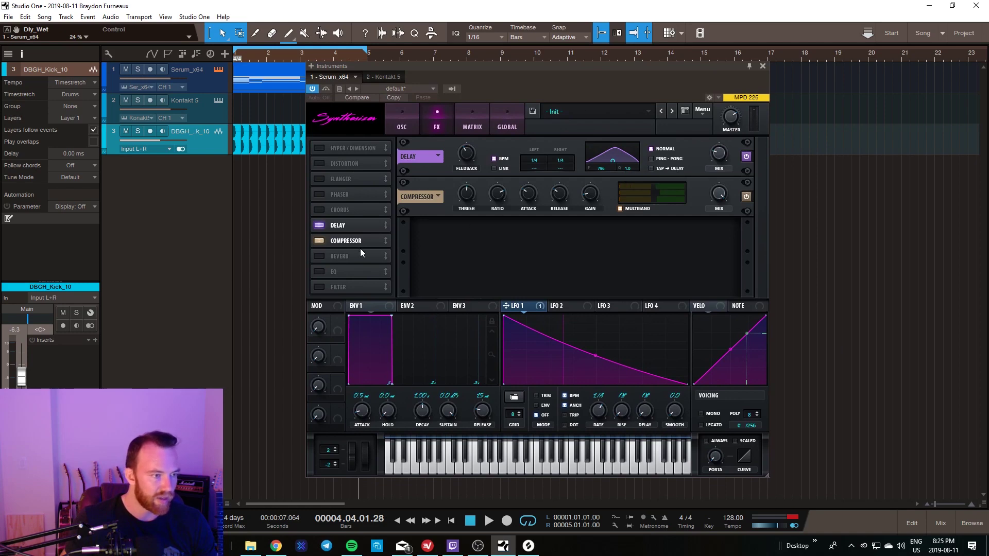
click(321, 256)
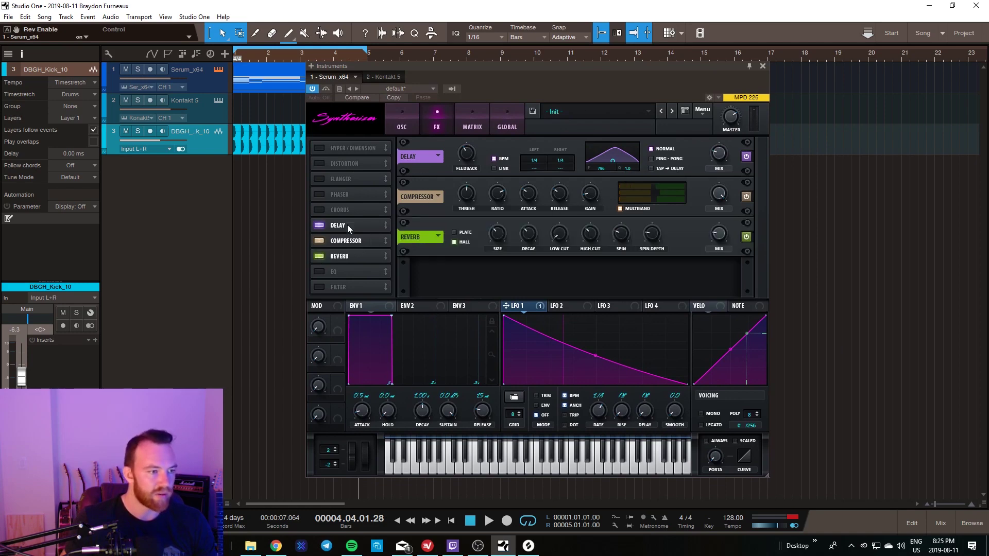
click(720, 237)
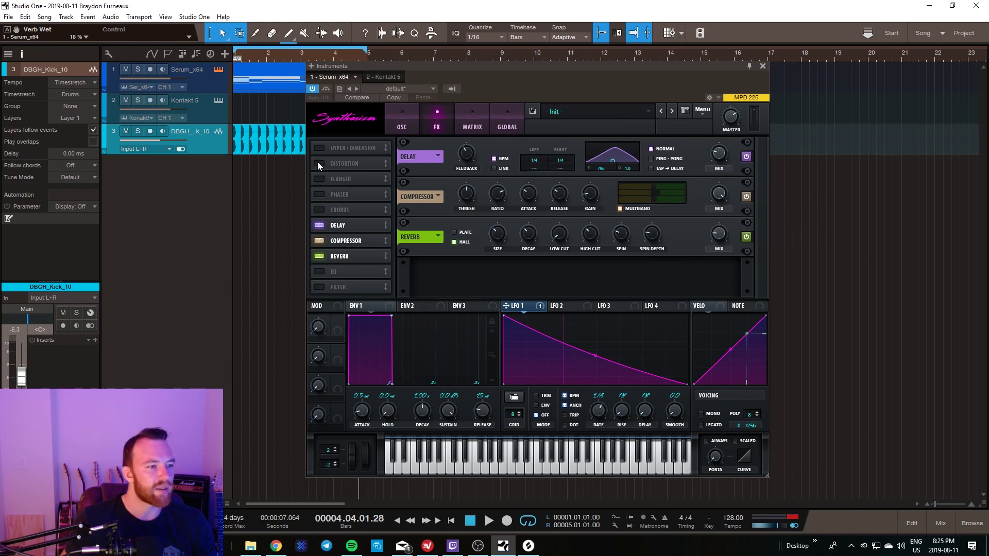
drag(549, 69, 588, 81)
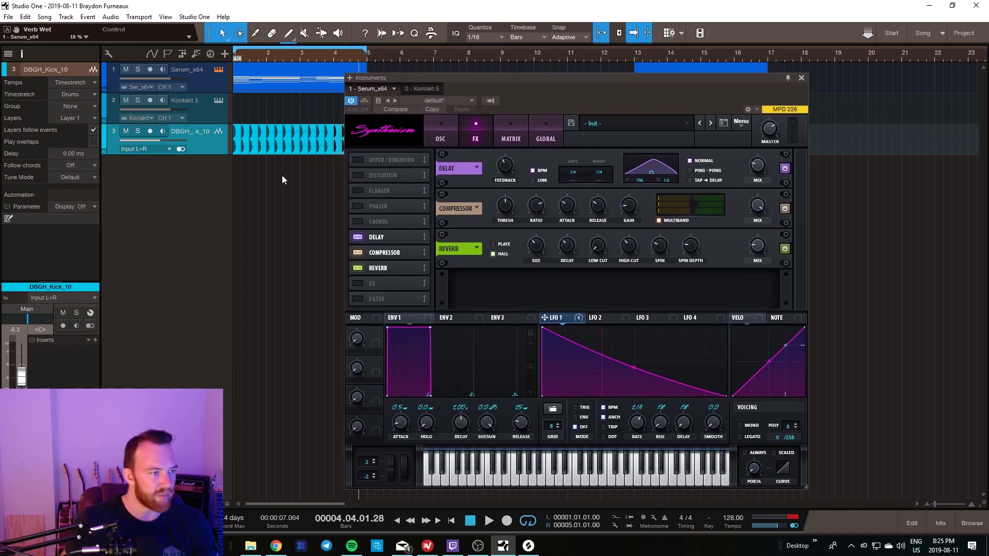
Step: Play the loop, set the reverb mix to 31% and turn off the compressor's multiband mode
key(space)
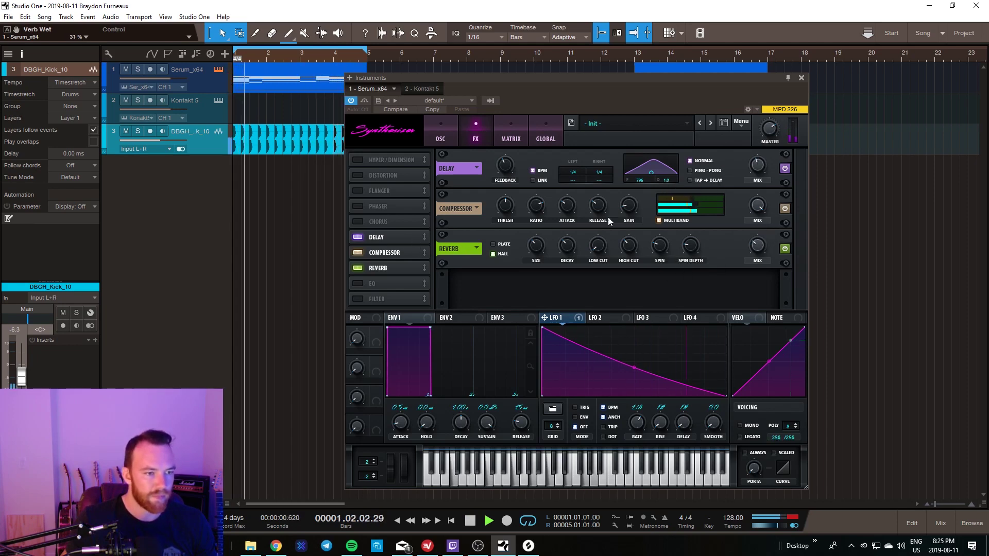
click(659, 220)
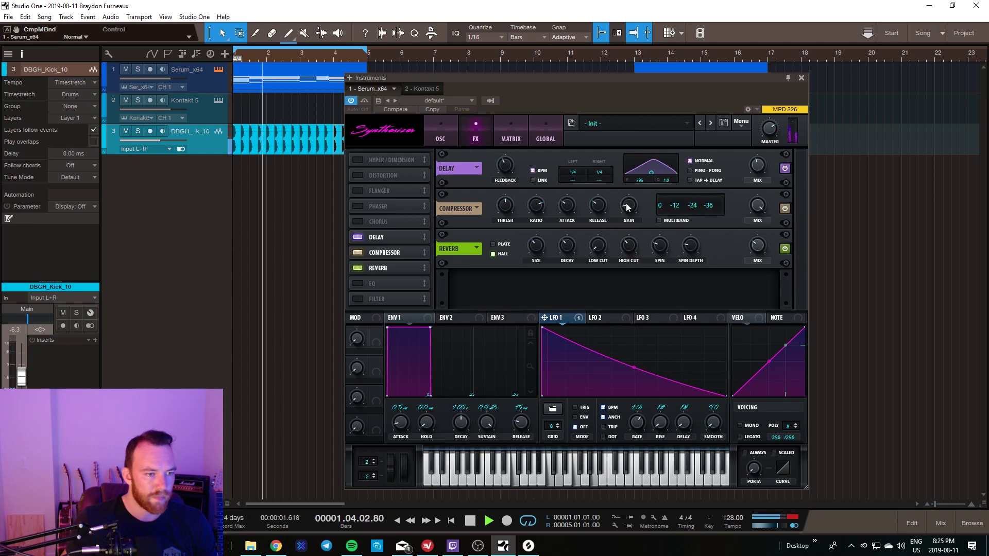
Step: Set Serum's filter cutoff to 36 Hz and the LFO 1 cutoff modulation amount to 25 during playback
click(440, 134)
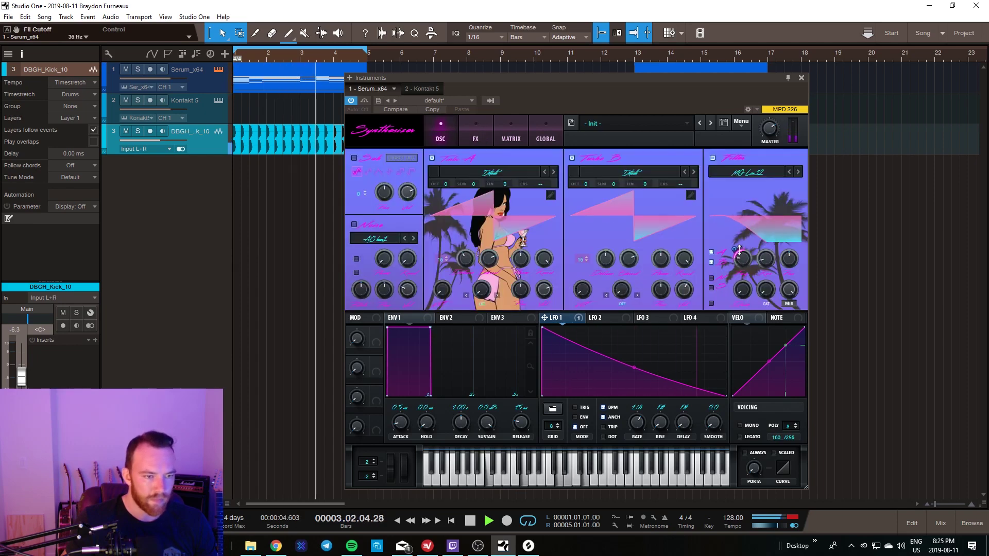
drag(740, 254, 740, 257)
click(473, 138)
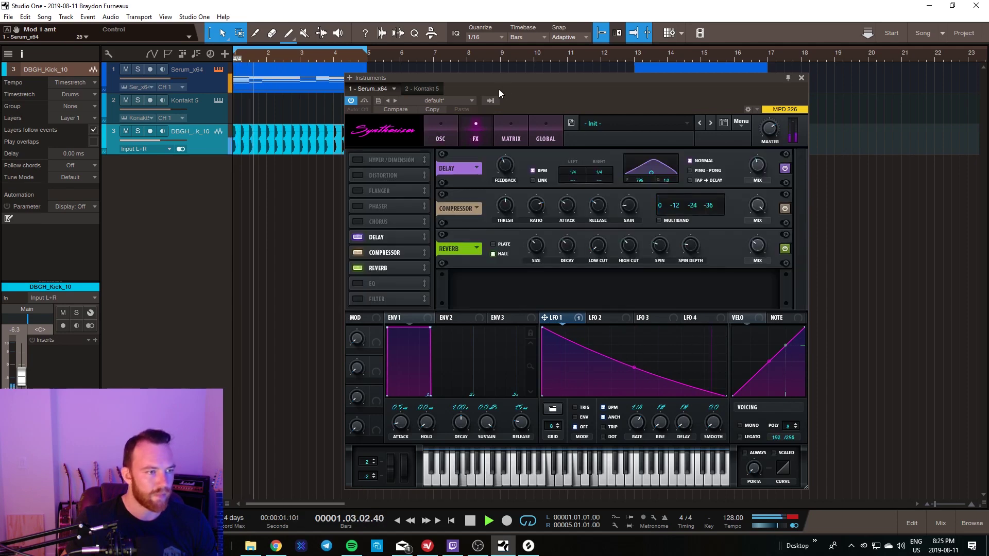
Step: Enable Serum's EQ with a high-pass low band, setting its Q to 47% and its frequency to about 360 Hz
click(357, 283)
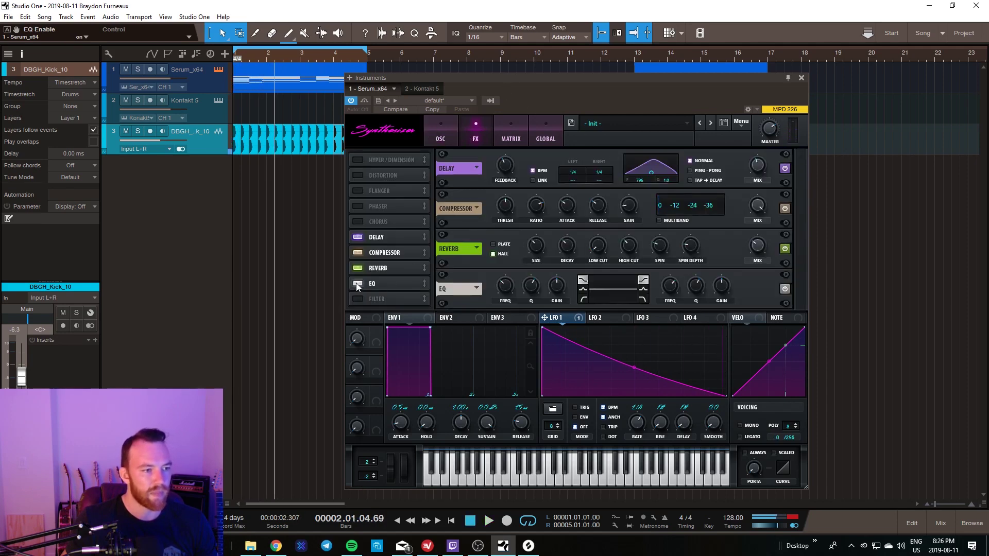
click(584, 297)
click(530, 293)
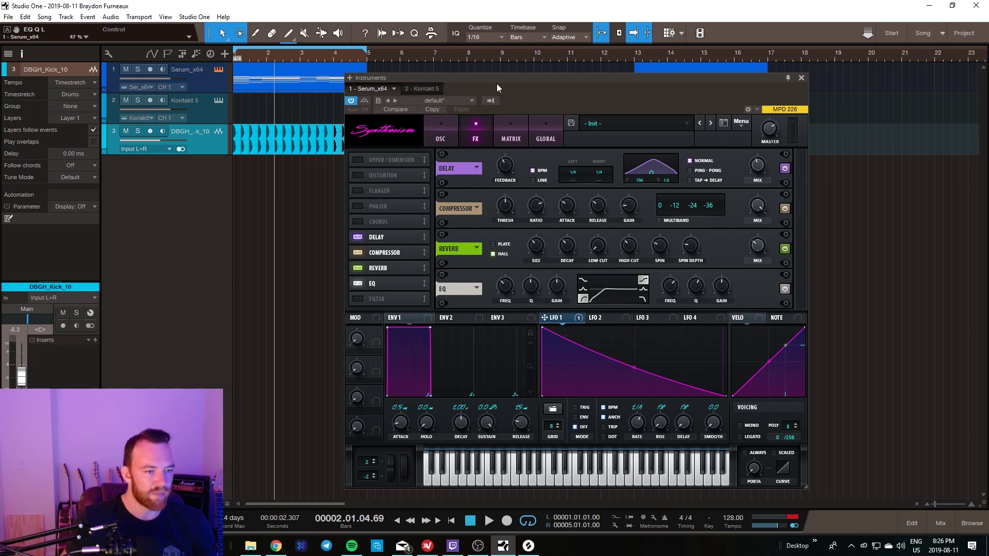
key(space)
click(513, 286)
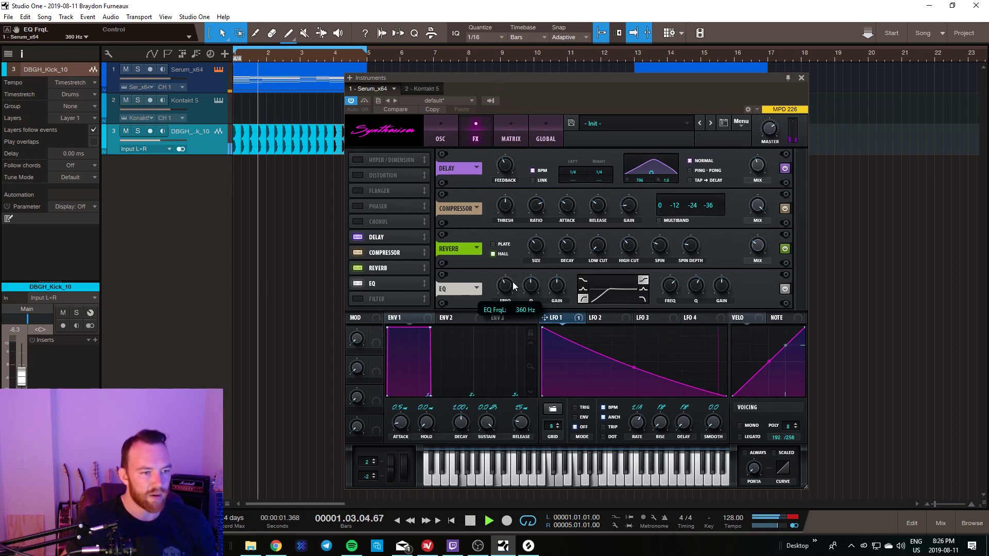
drag(513, 287, 513, 284)
Step: Set Serum's compressor gain to 4.1 dB, attack to 0.0 ms and ratio to 3:1, close the editor and stop playback
mouse_move(568, 89)
mouse_down()
mouse_move(578, 91)
mouse_move(576, 82)
mouse_up()
click(638, 200)
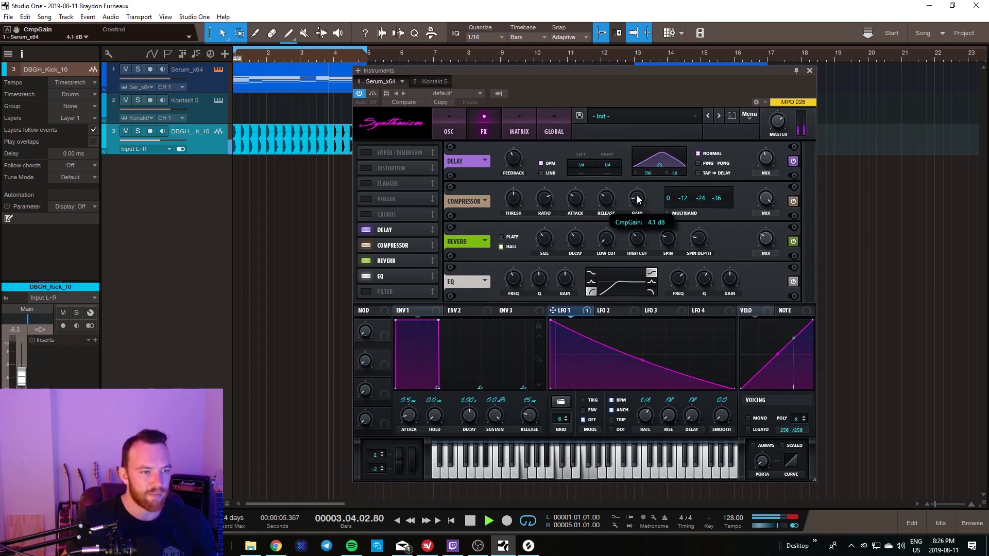
click(575, 199)
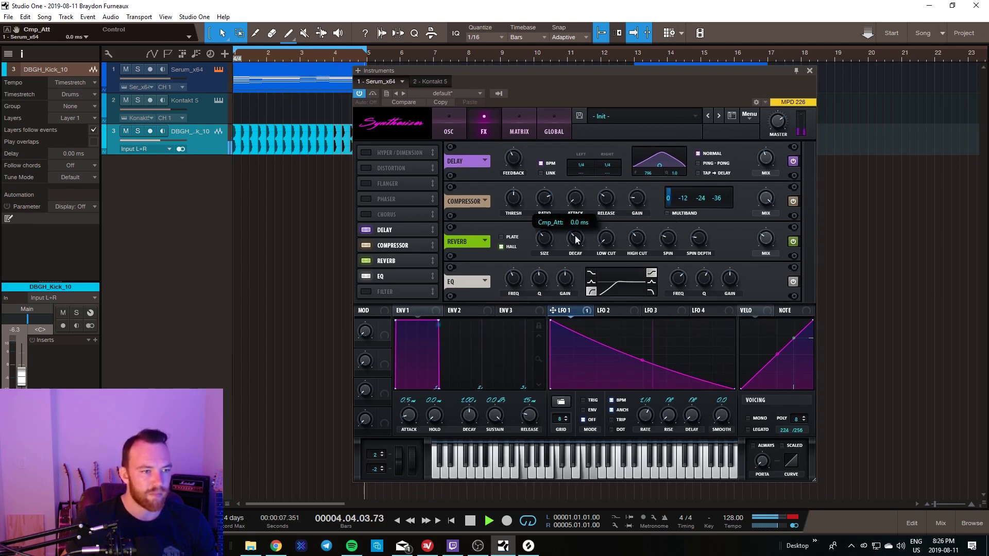
drag(577, 240, 540, 207)
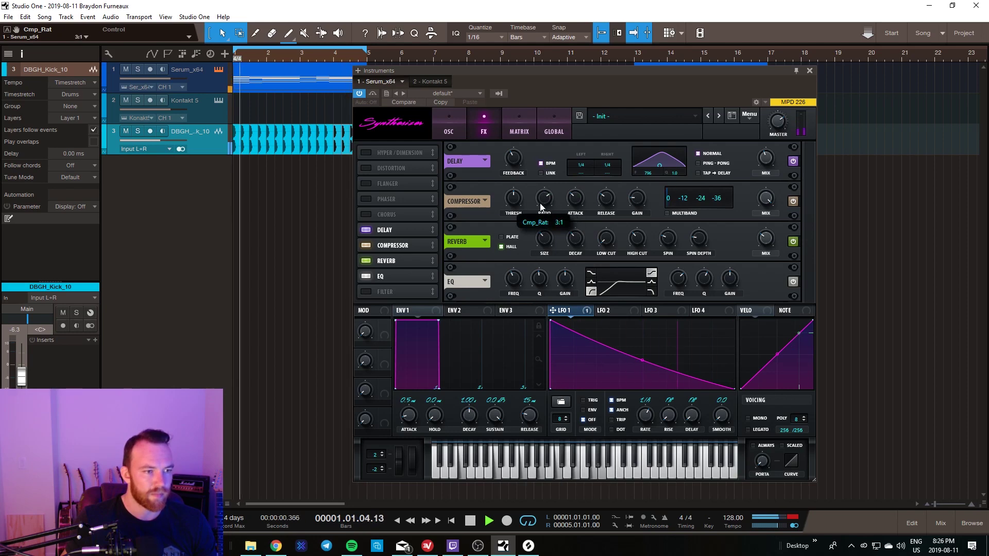
key(alt+F4)
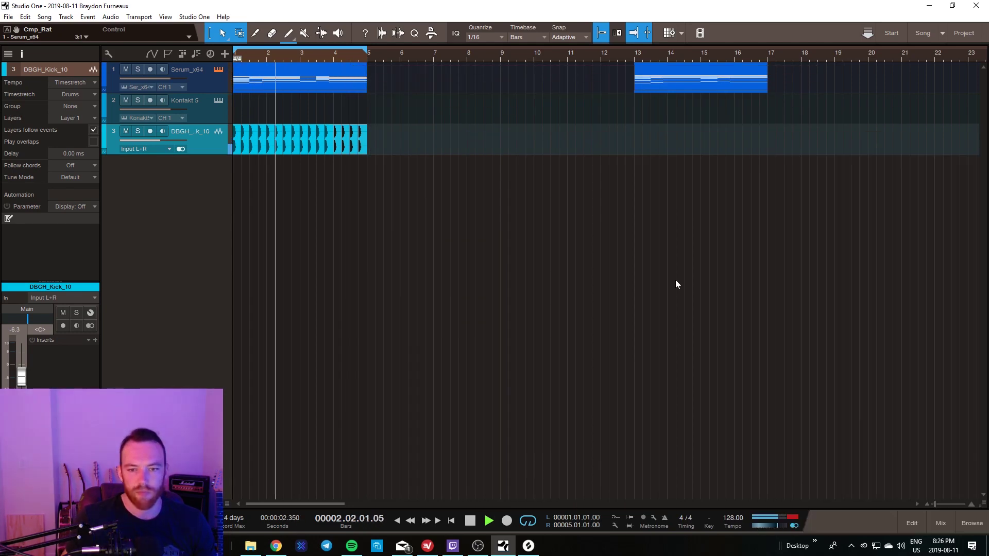
key(space)
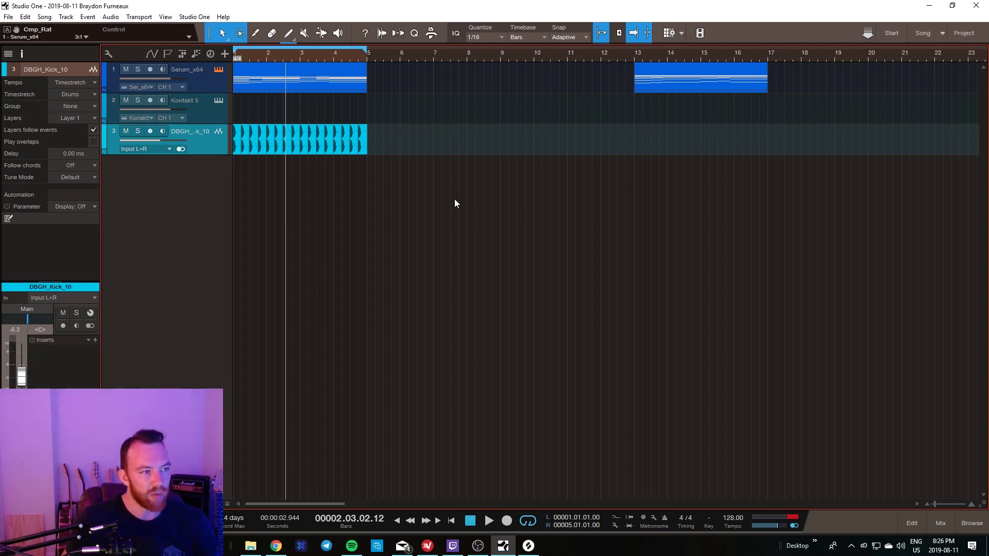
click(388, 86)
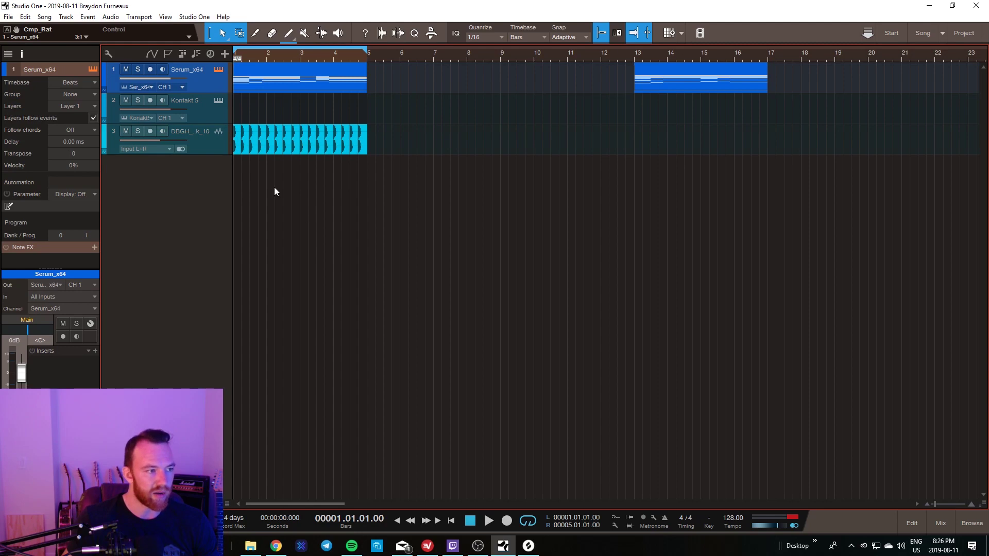
click(349, 138)
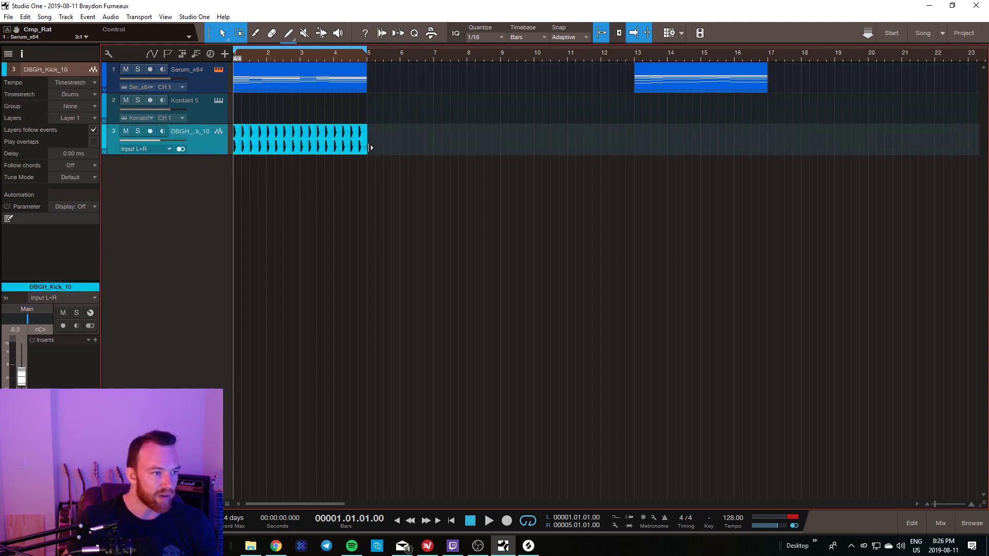
click(370, 148)
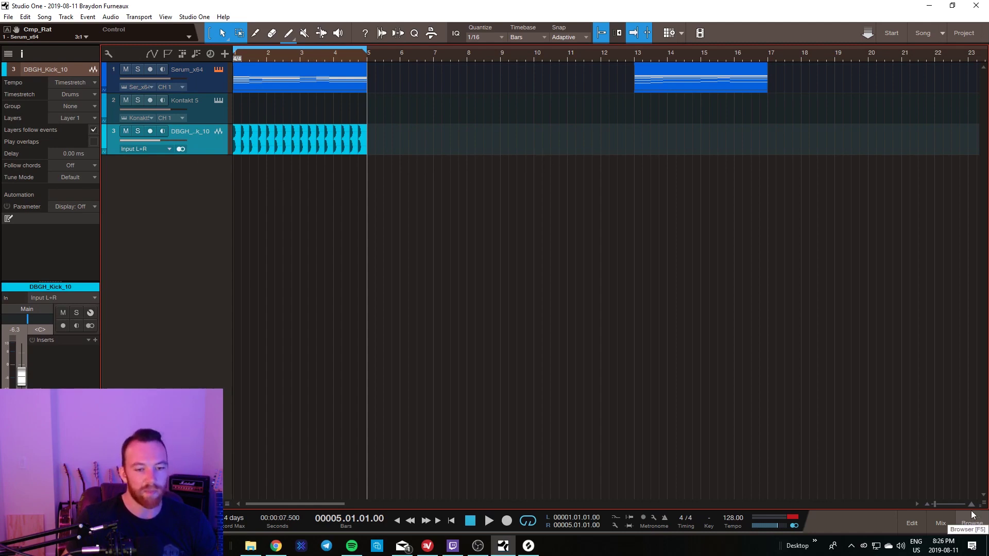
Step: Show the mixer and add an FX channel
click(940, 523)
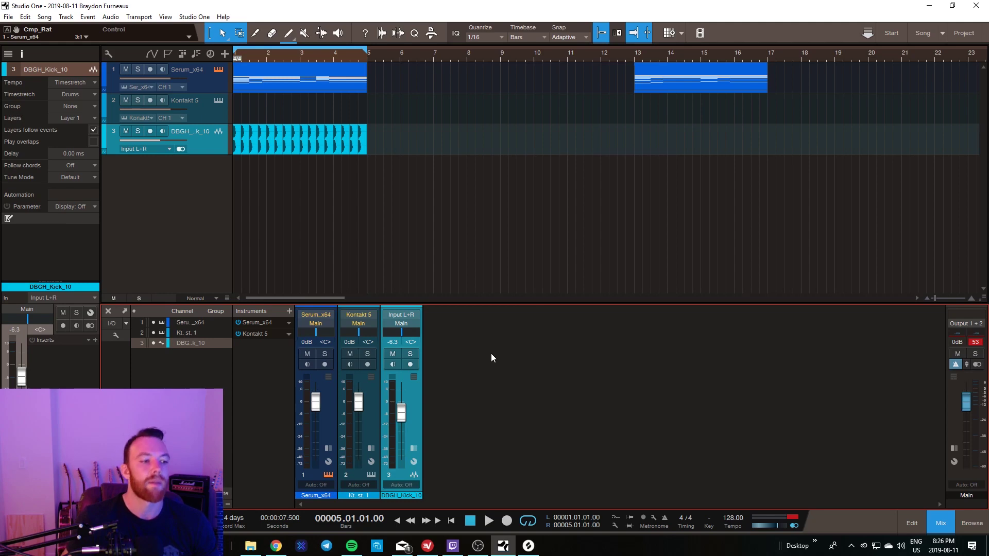
right_click(435, 333)
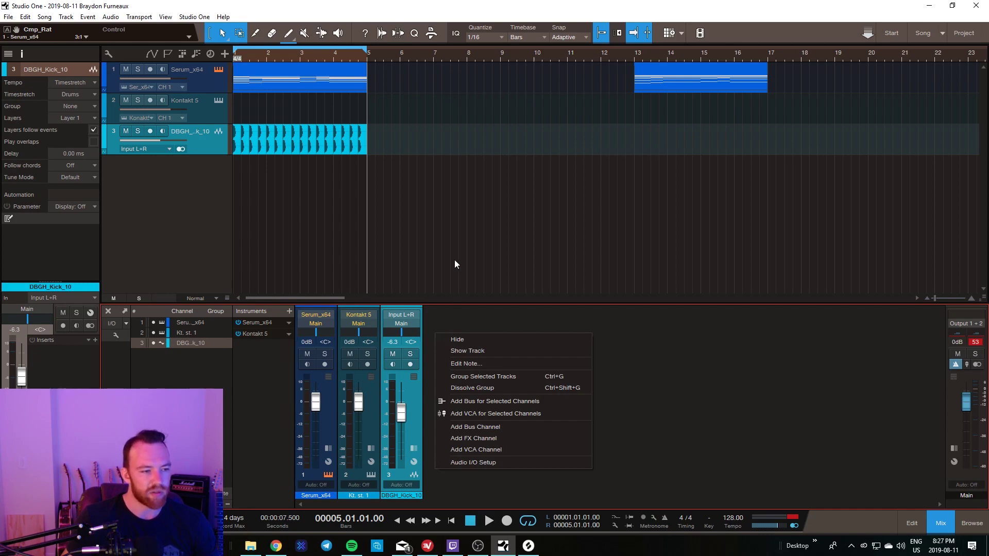
key(Escape)
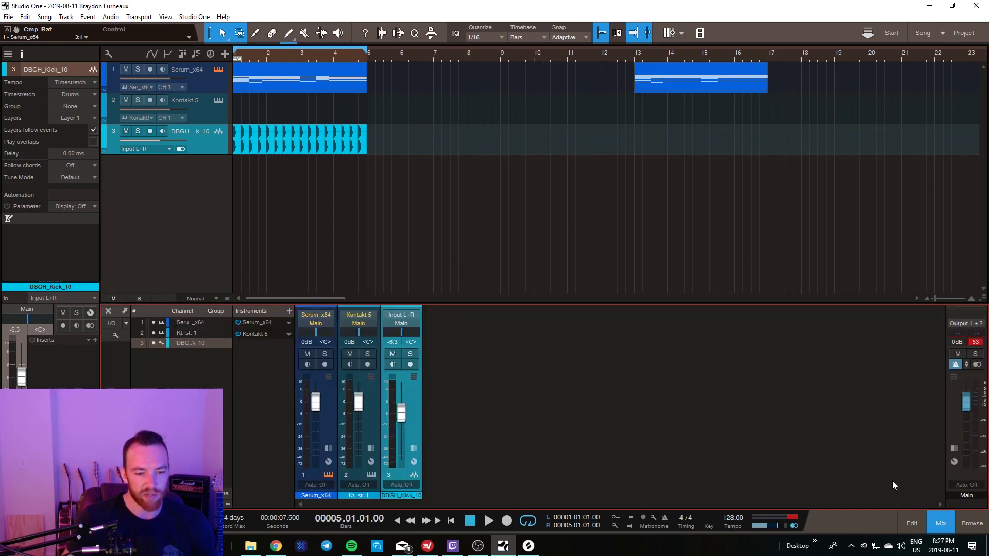
right_click(439, 359)
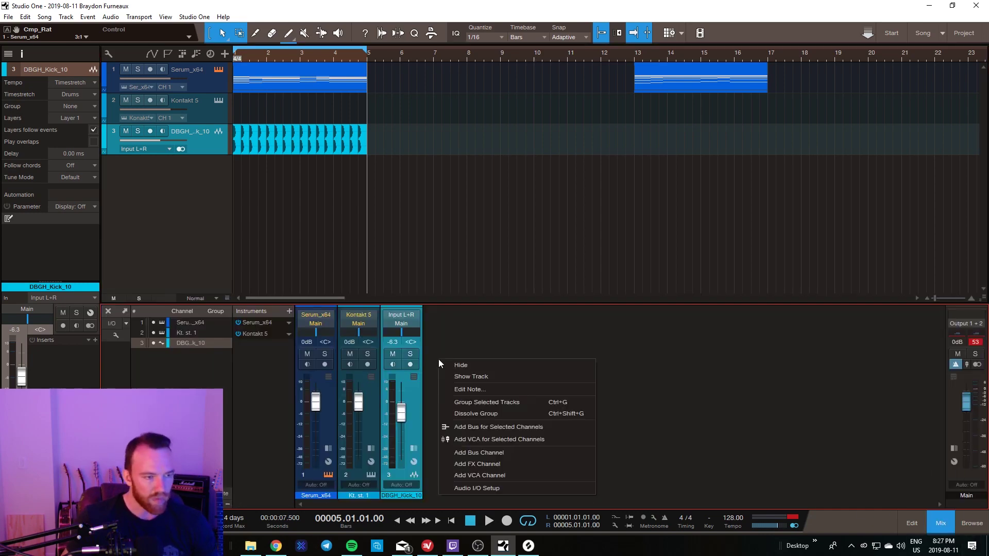
click(484, 463)
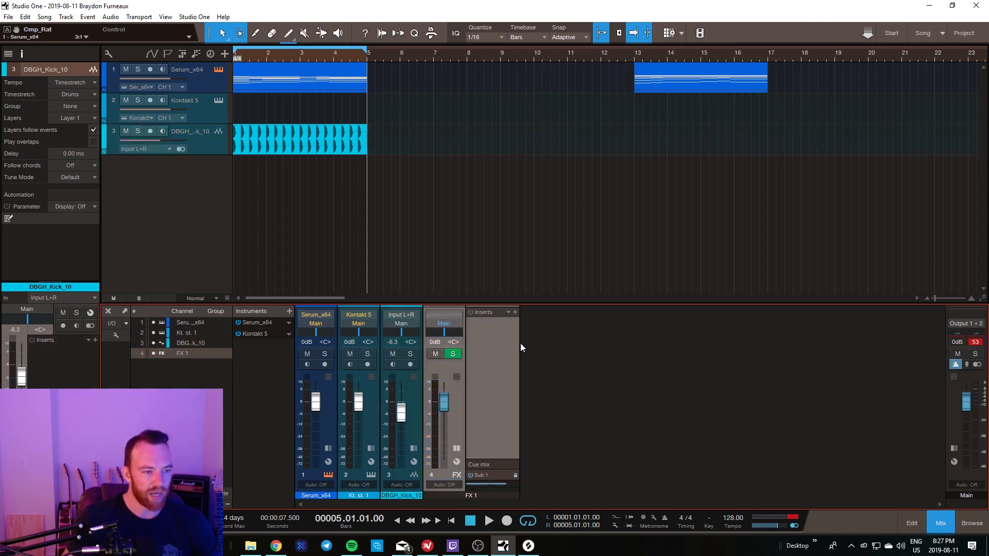
Step: Find LFOTool_x64 among the Xfer Records effects and insert it on the FX 1 channel
click(971, 524)
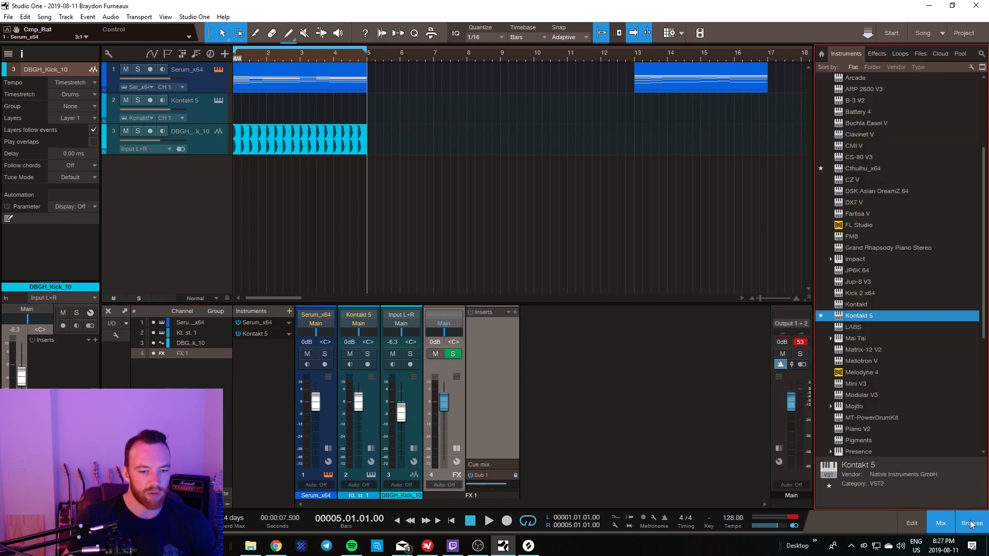
click(875, 53)
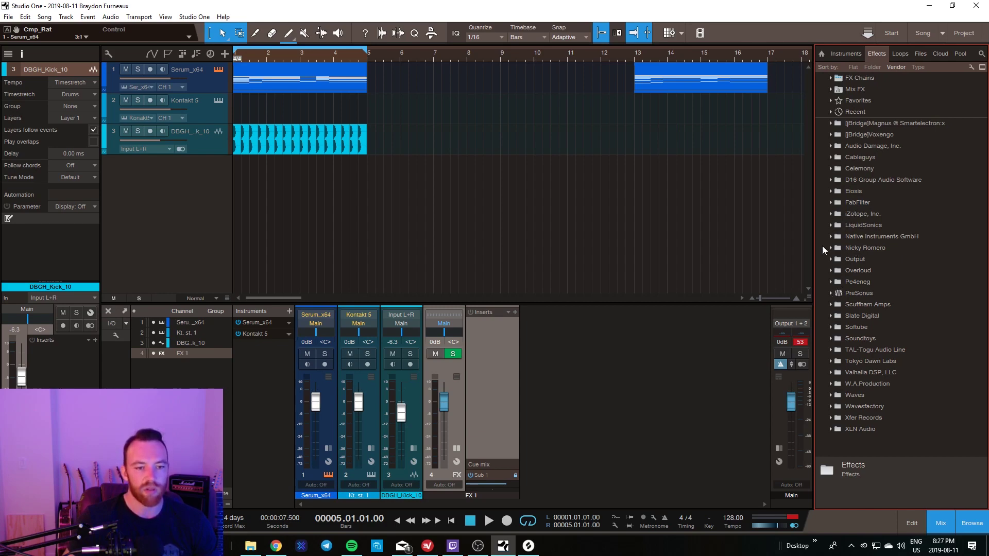
click(830, 417)
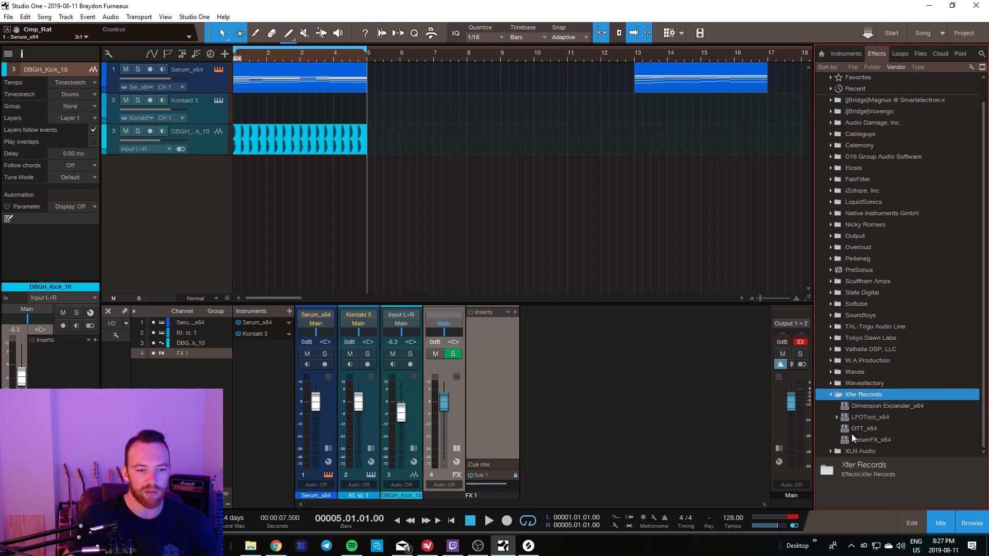
click(832, 134)
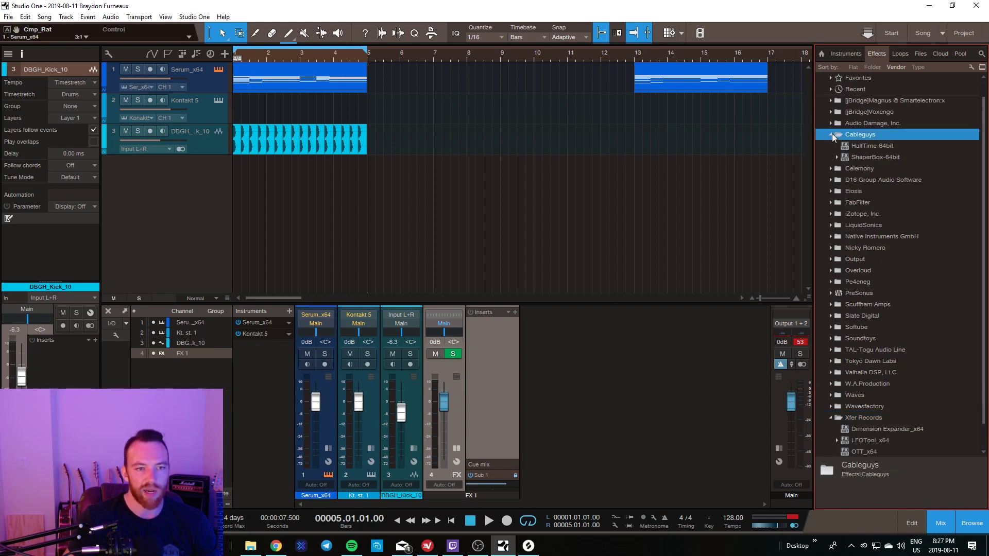
click(832, 134)
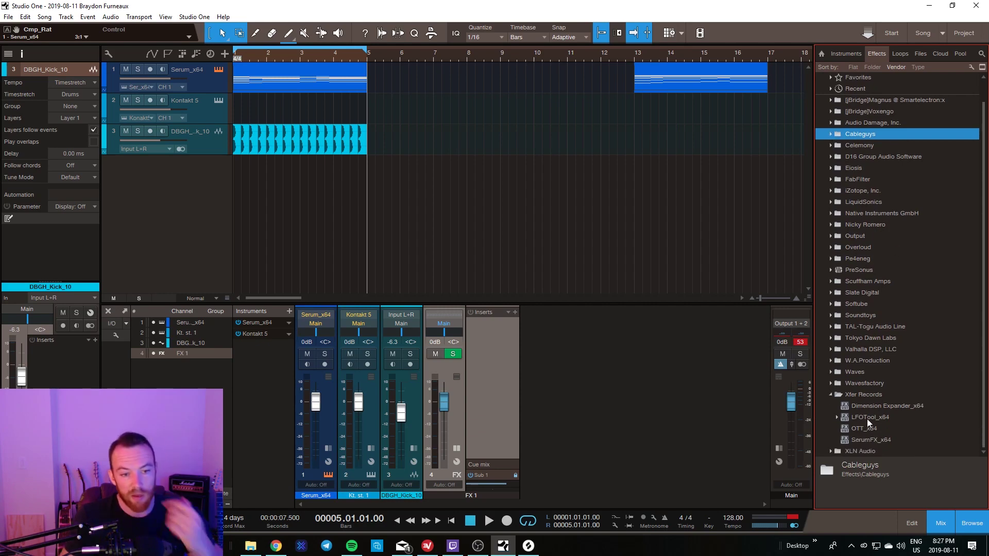
double_click(881, 418)
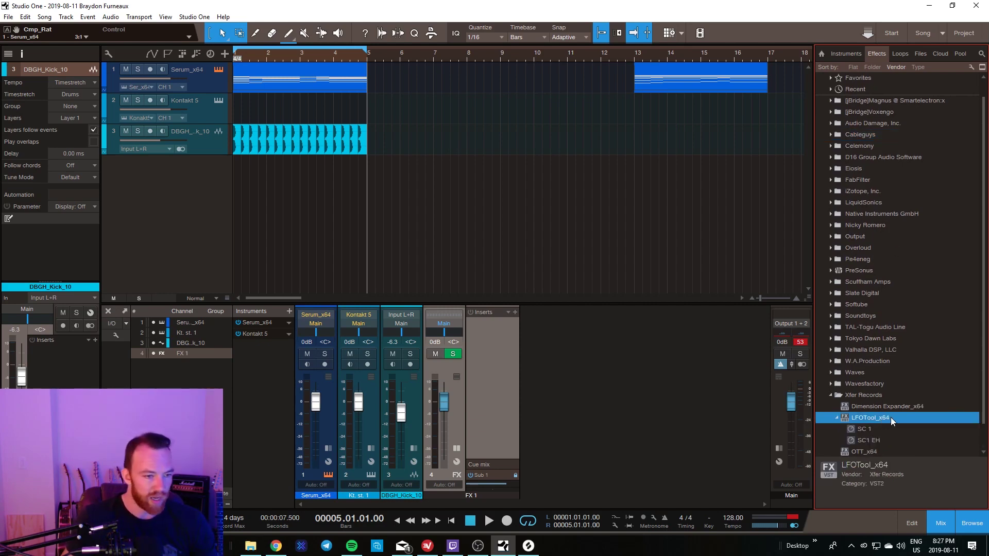
drag(893, 421, 489, 353)
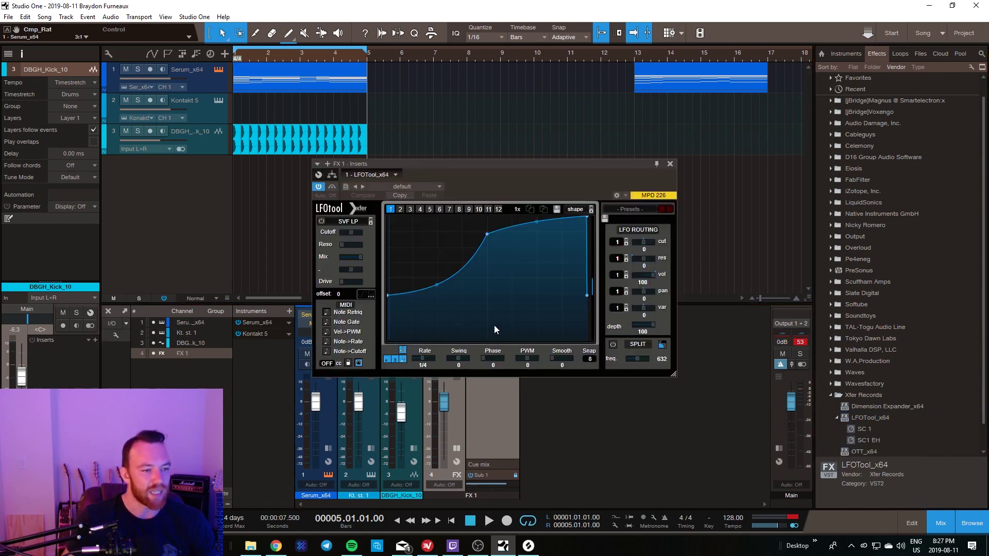
Step: Add a point near the start of LFOTool's first LFO curve, raise the start point to 100% and drop the new point to the floor at about 2% horizontally
click(438, 186)
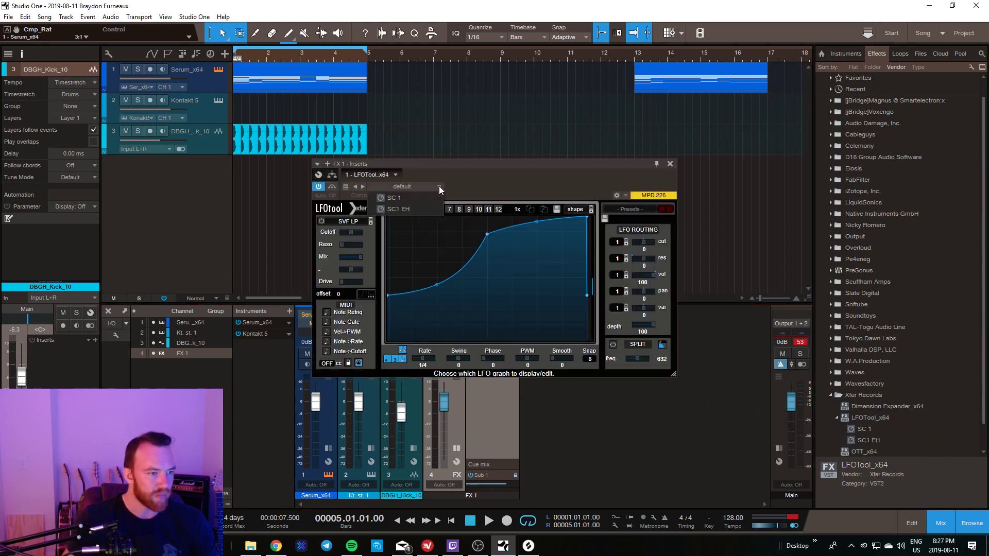
click(480, 172)
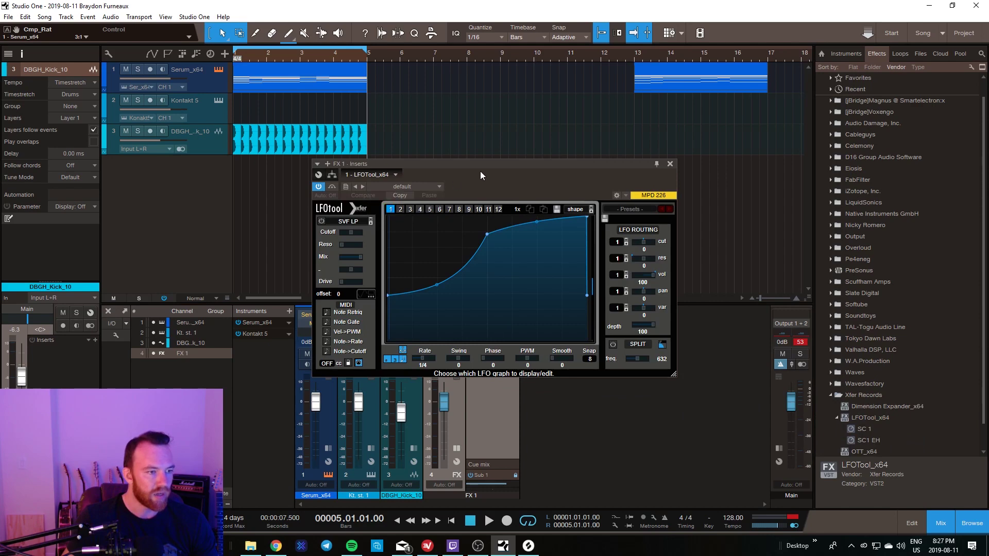
double_click(397, 294)
drag(388, 295, 382, 209)
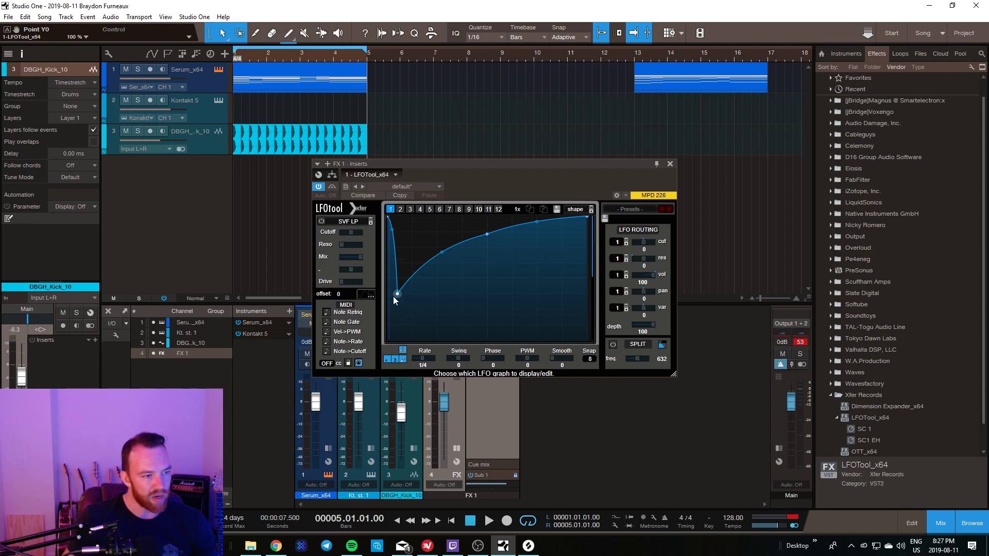
drag(397, 294, 390, 339)
drag(385, 263, 382, 281)
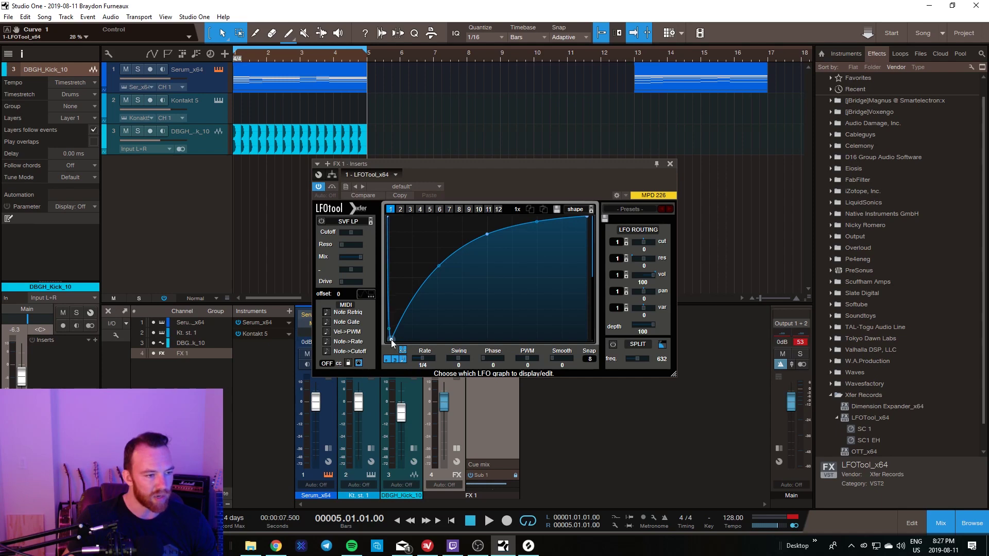
drag(391, 340, 391, 340)
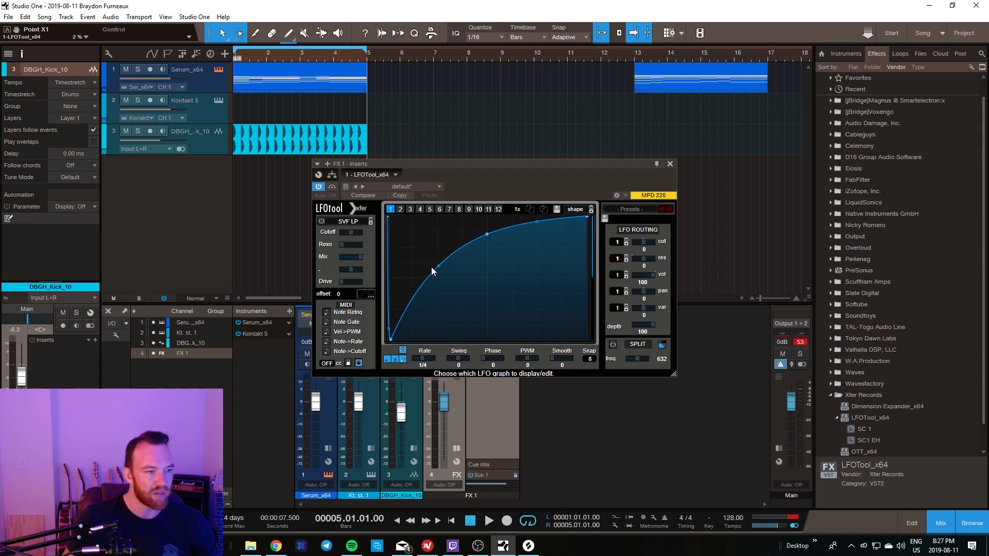
Step: Shift the LFO curve's middle point to 52% horizontally and bend the rising segment before it to 65%, keeping the plugin window aside
drag(486, 234, 490, 233)
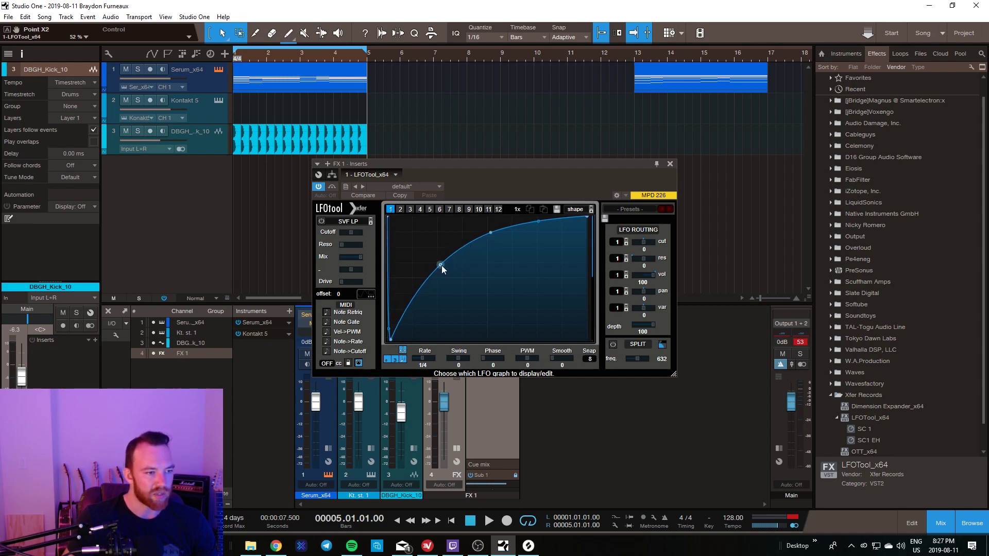
drag(440, 265, 455, 293)
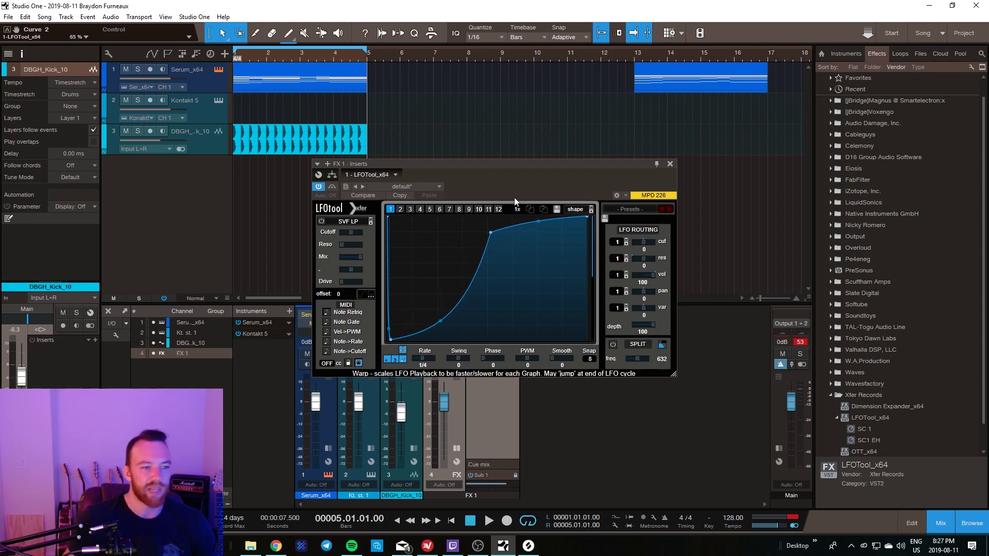
drag(506, 167, 690, 129)
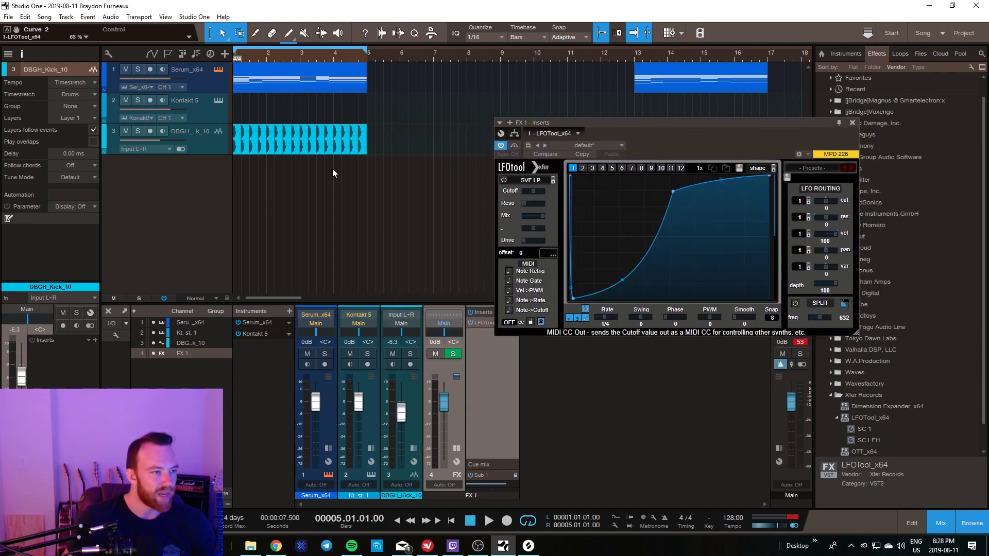
Step: Try routing the Serum_x64 channel's output to FX 1 and return it to Main
click(287, 218)
click(204, 86)
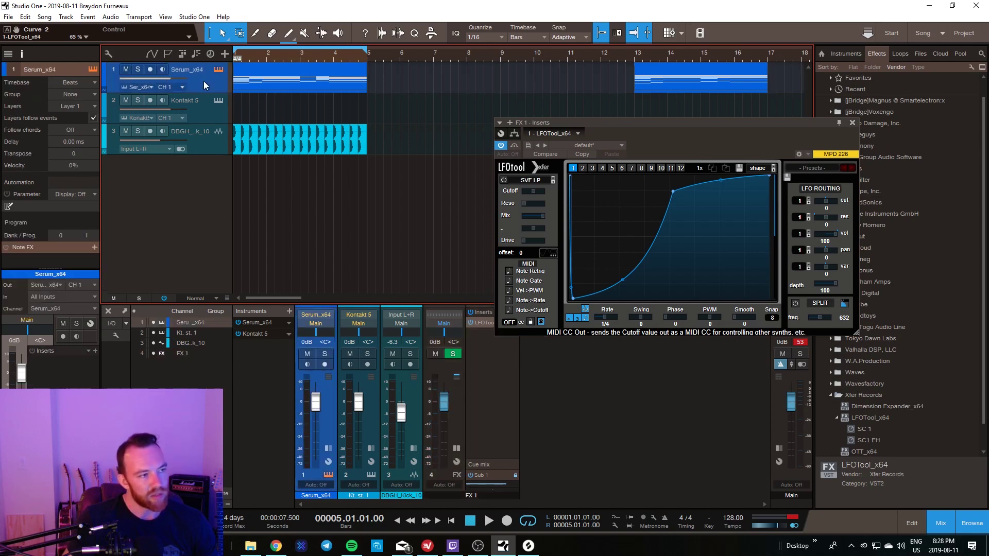
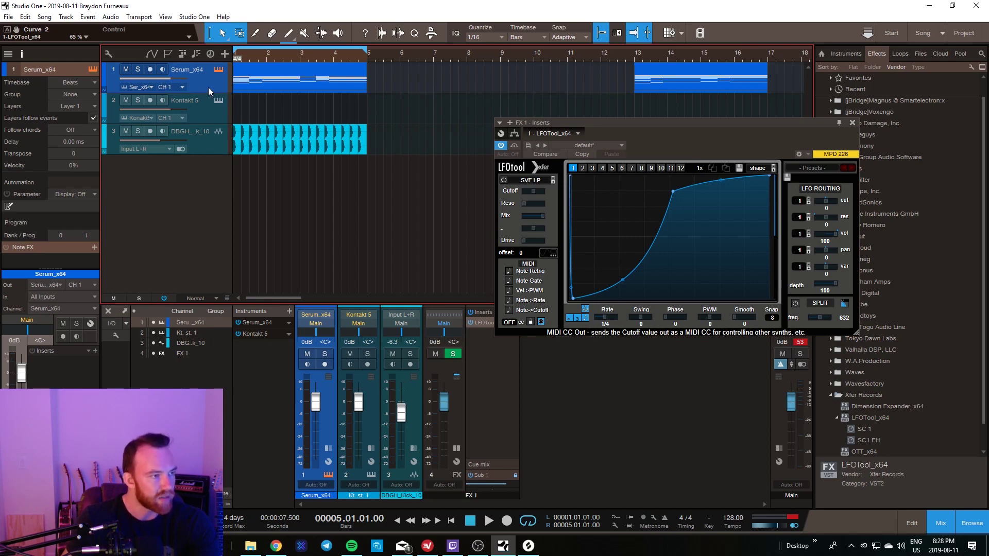
click(39, 321)
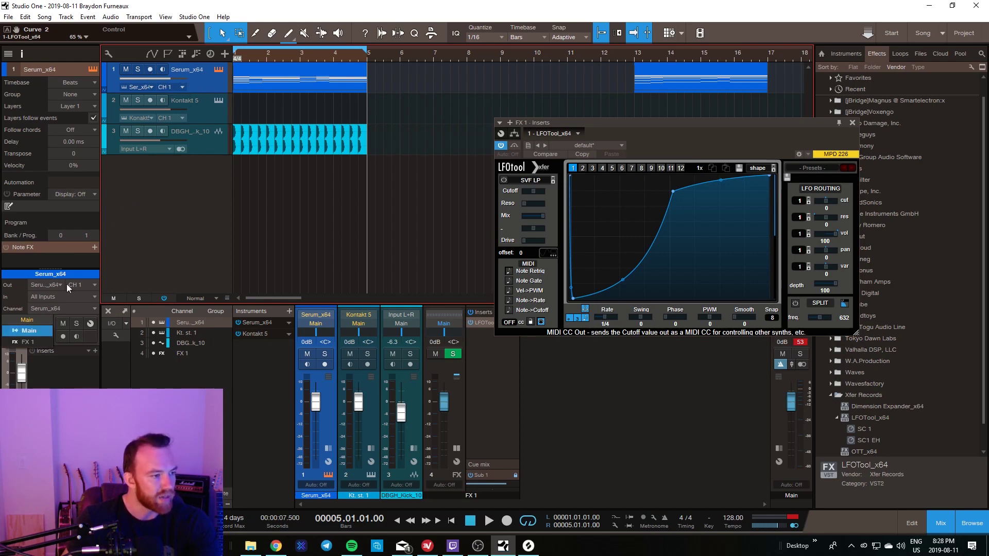
key(Escape)
click(23, 321)
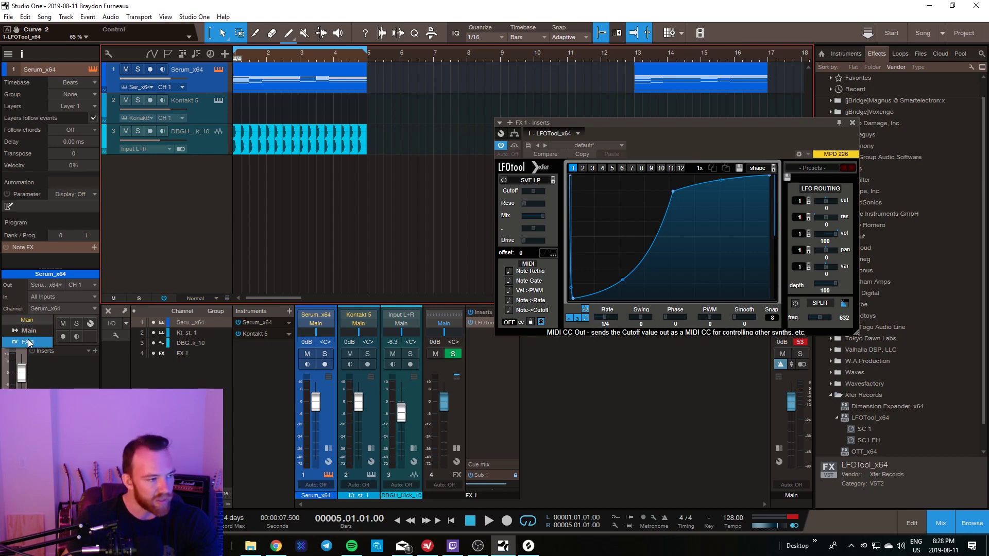
click(29, 343)
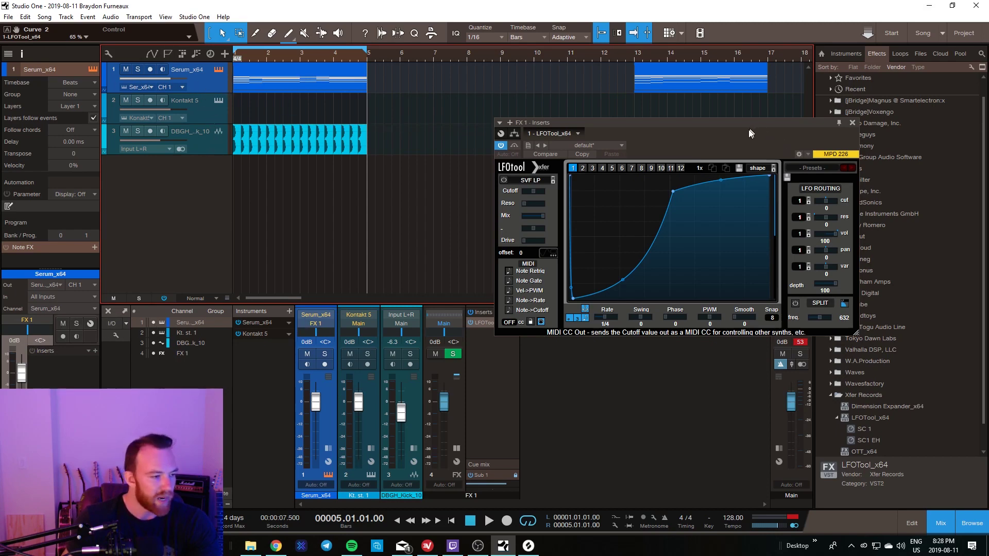
drag(751, 126, 673, 168)
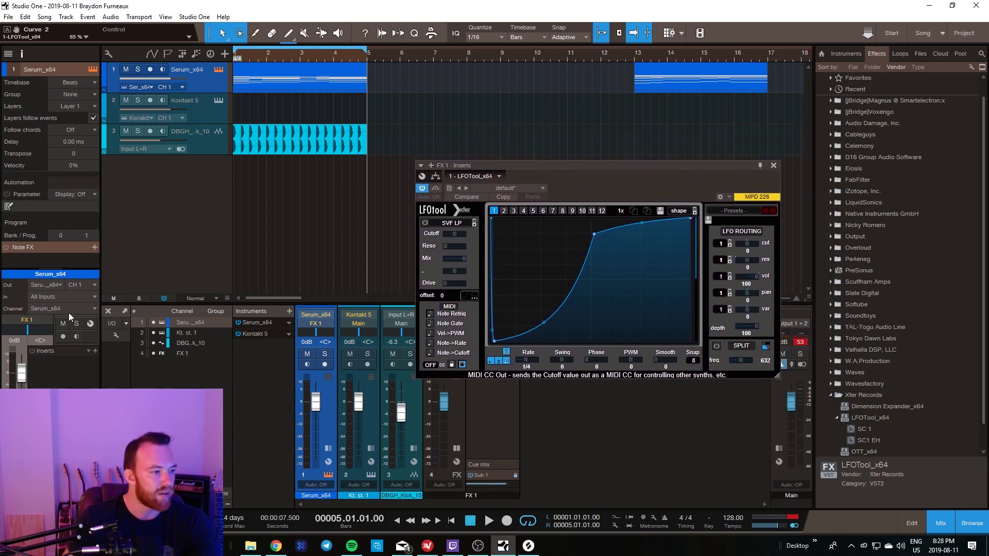
click(30, 321)
click(33, 332)
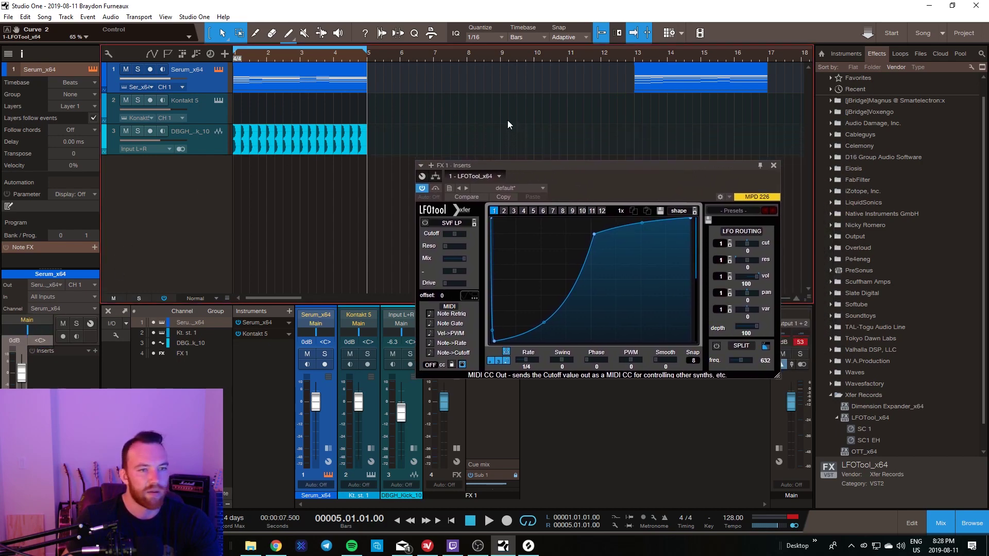
Step: Add the Input Filter note FX as its own track below Serum and set its output to LFOTool_x64
drag(600, 173, 540, 162)
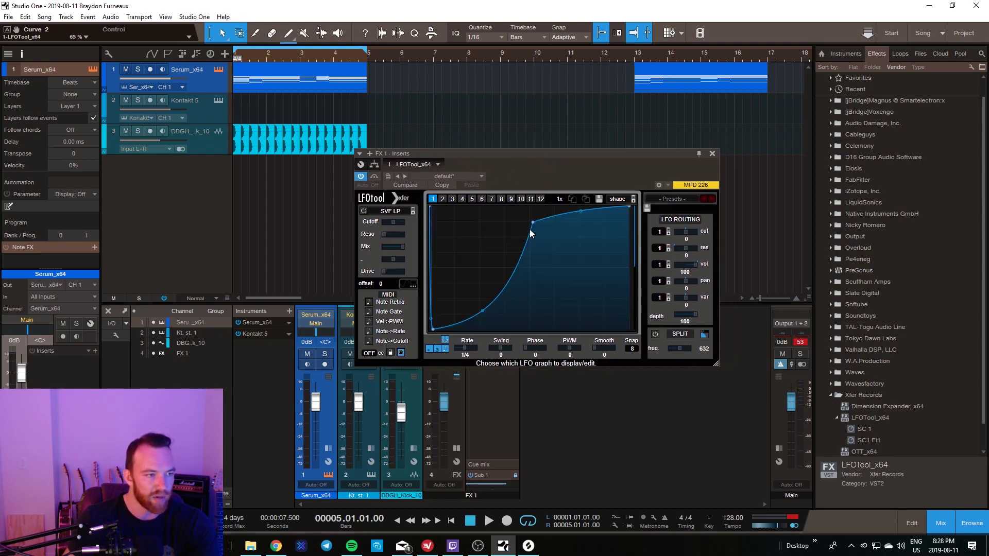
click(847, 53)
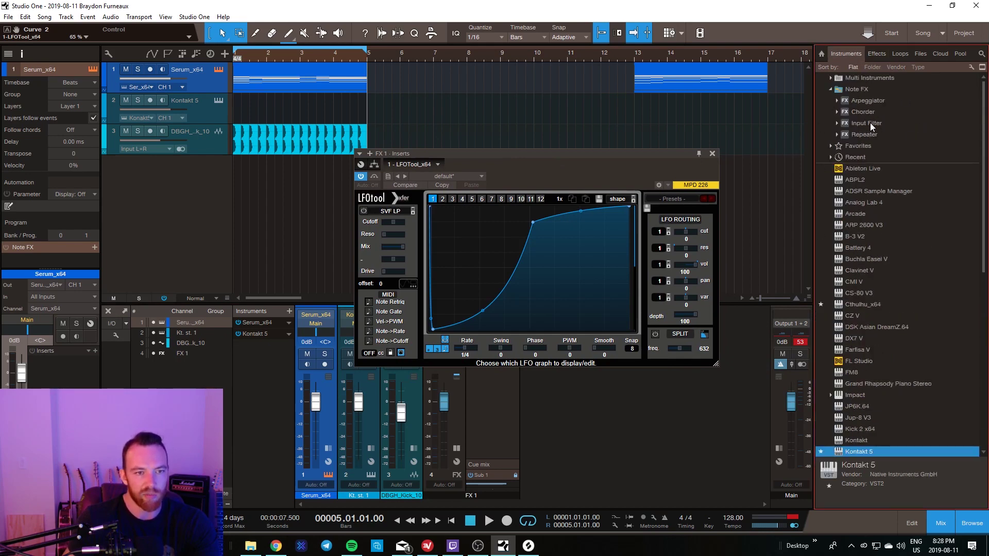
click(831, 90)
click(831, 90)
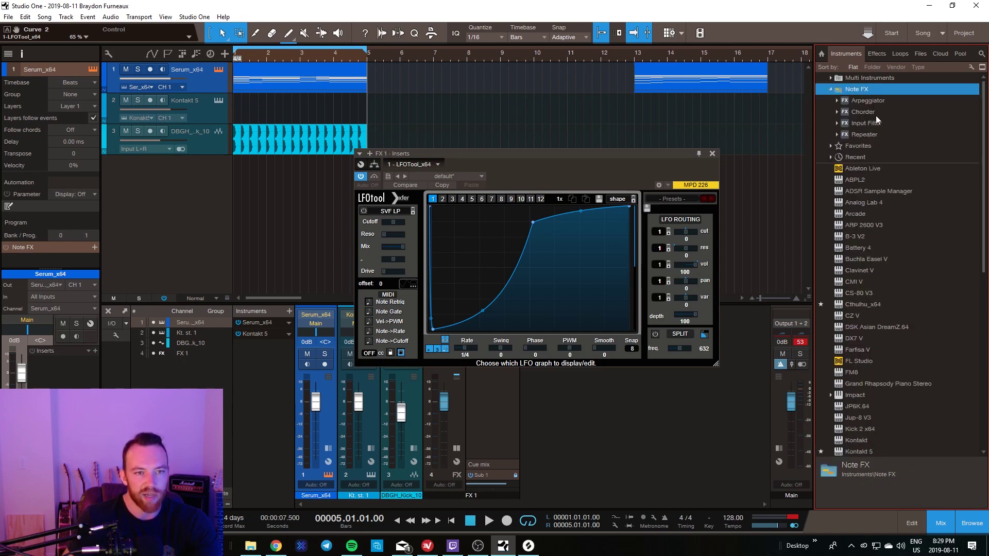
double_click(870, 124)
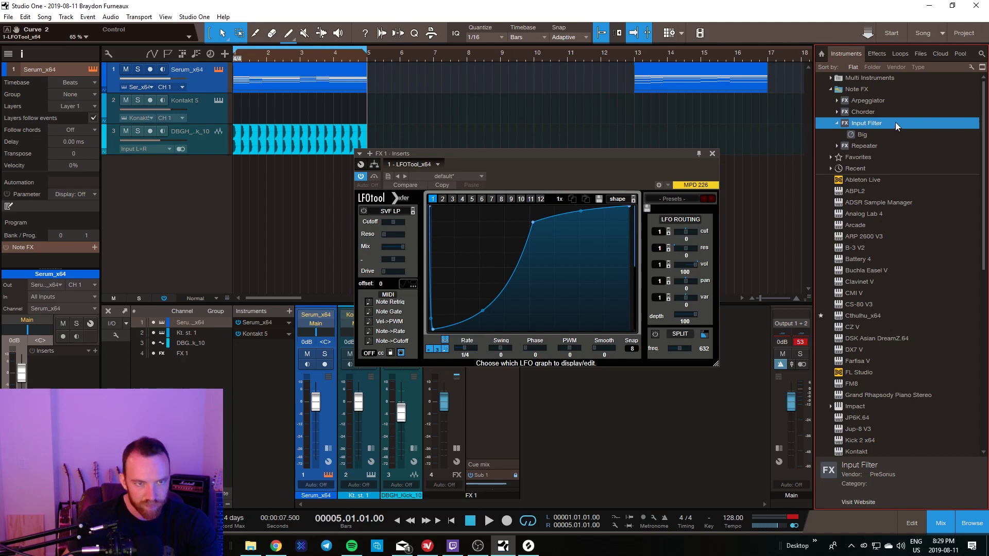
drag(896, 127, 299, 94)
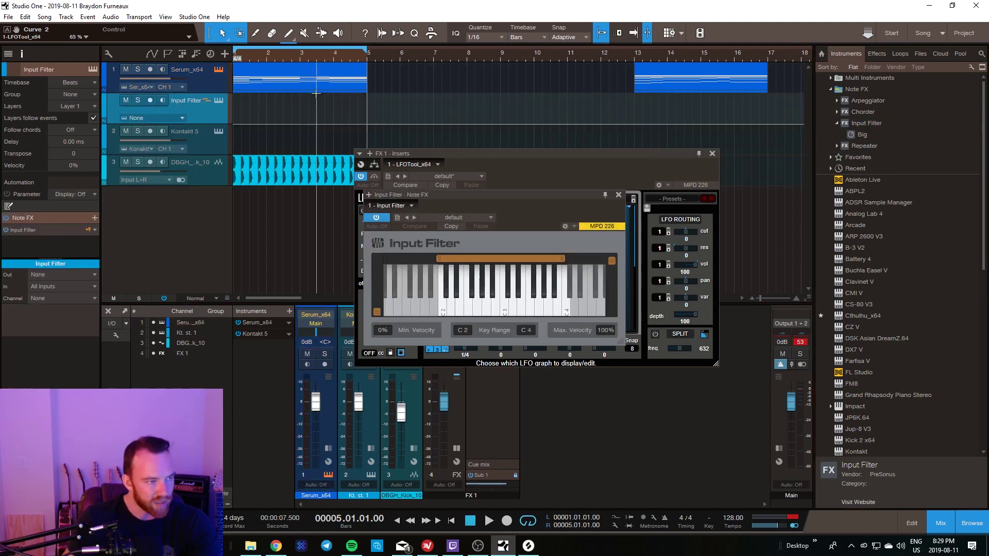
click(184, 120)
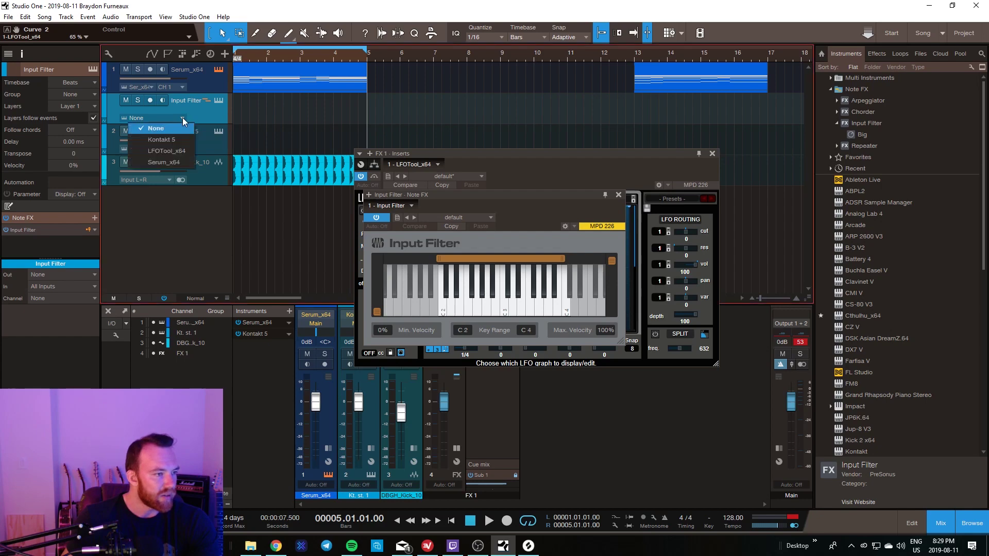
click(186, 152)
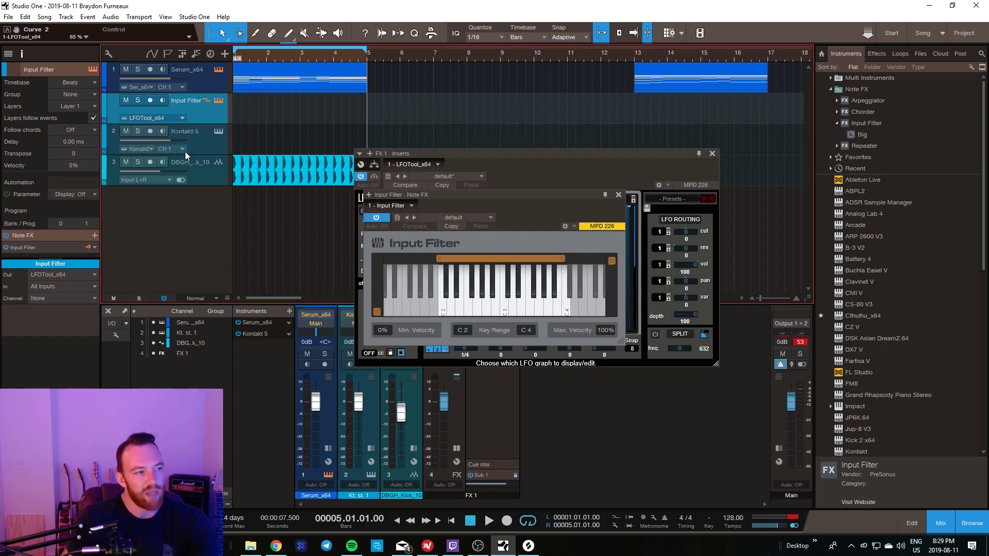
Step: Create a one-beat part at bar 1 on the Input Filter track, open it for note editing and close the LFOTool window
double_click(236, 118)
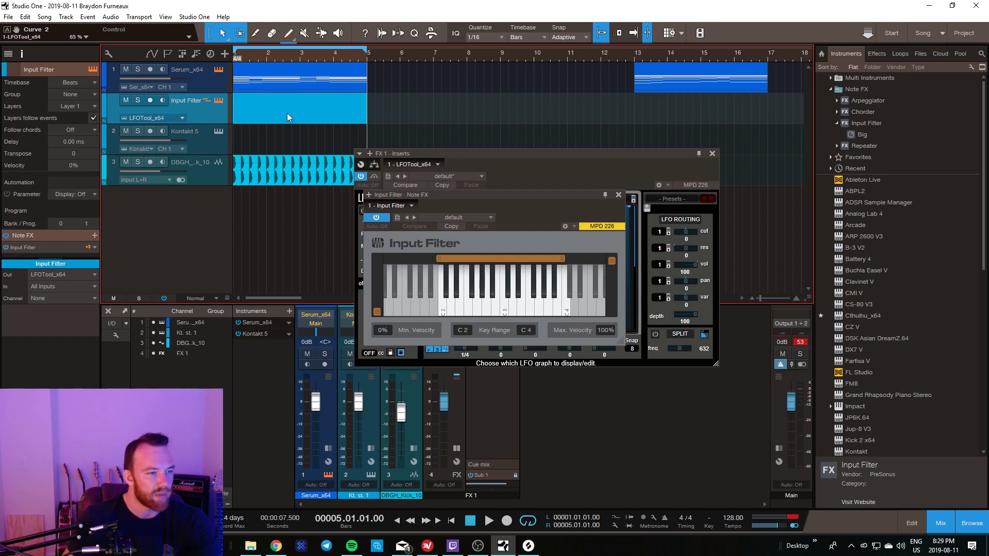
drag(368, 115, 243, 123)
double_click(237, 122)
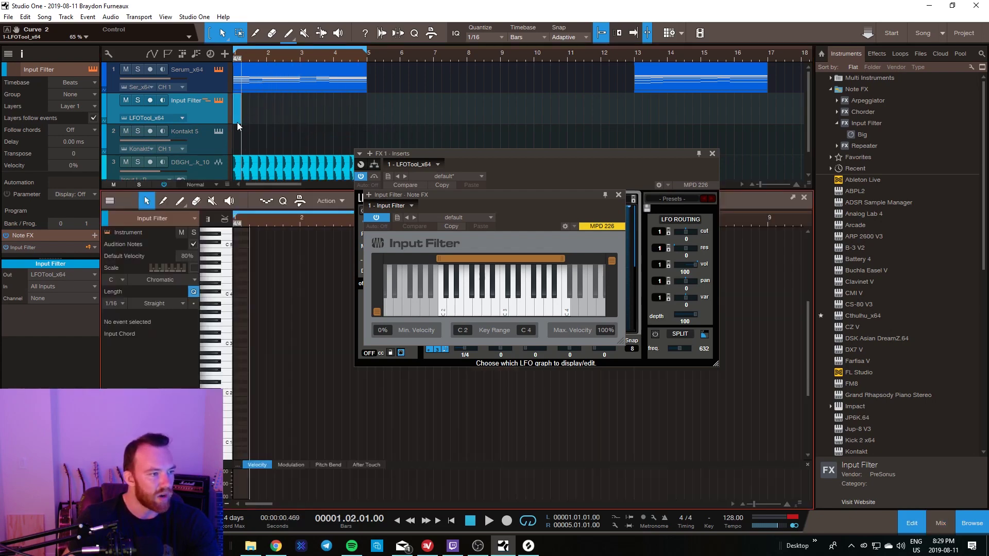
click(554, 162)
click(711, 153)
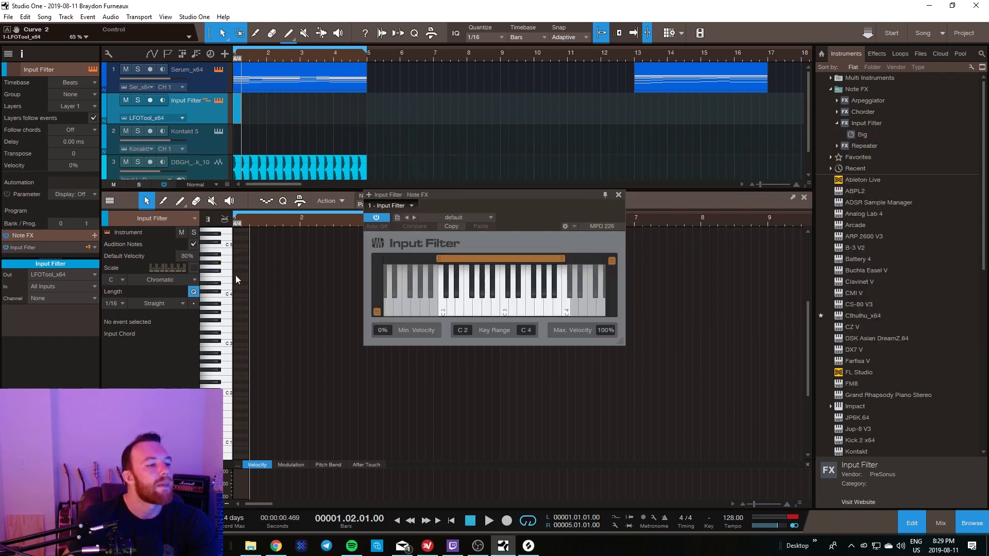
Step: Add a sixteenth-length B 2 note at the very start of the Input Filter part
click(254, 225)
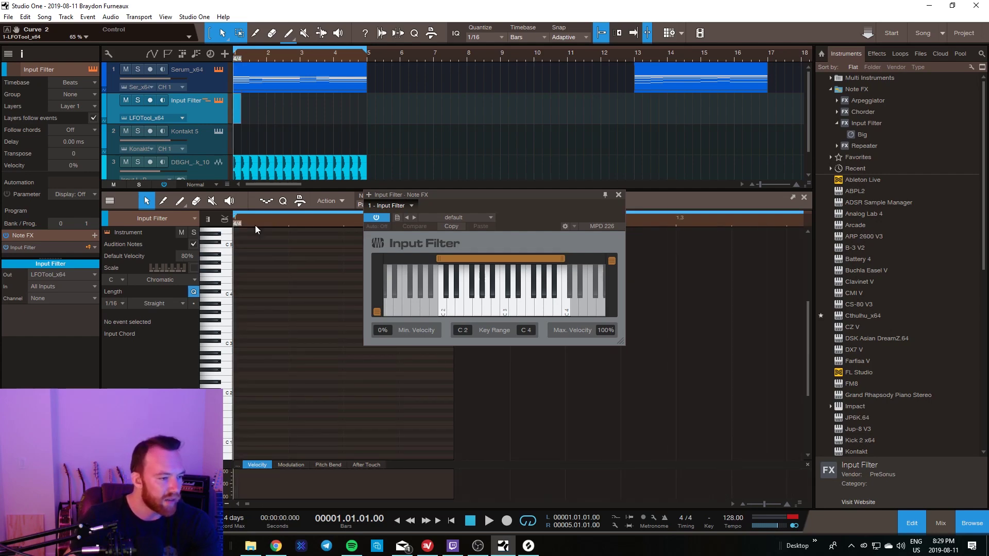
double_click(241, 350)
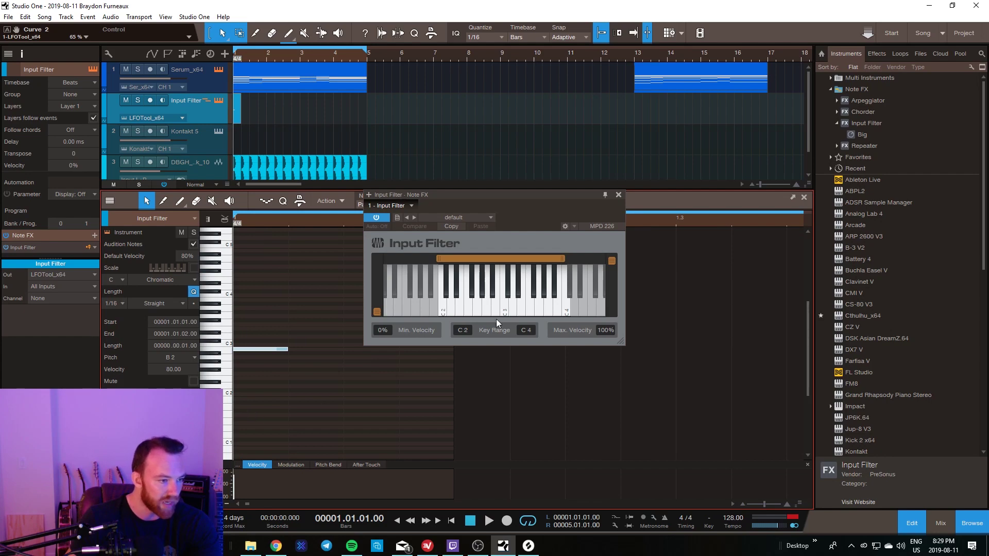
mouse_move(262, 350)
mouse_down()
mouse_move(261, 243)
mouse_move(273, 354)
mouse_up()
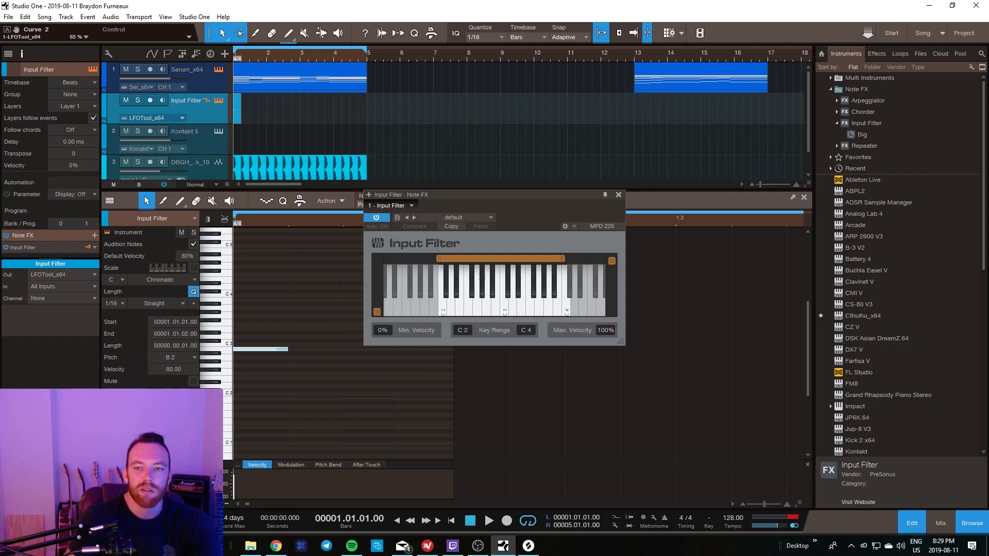
Step: Reopen the LFOTool window and enable its MIDI Note Retrig, trying the Trig mode and settling on Env
drag(841, 125, 511, 110)
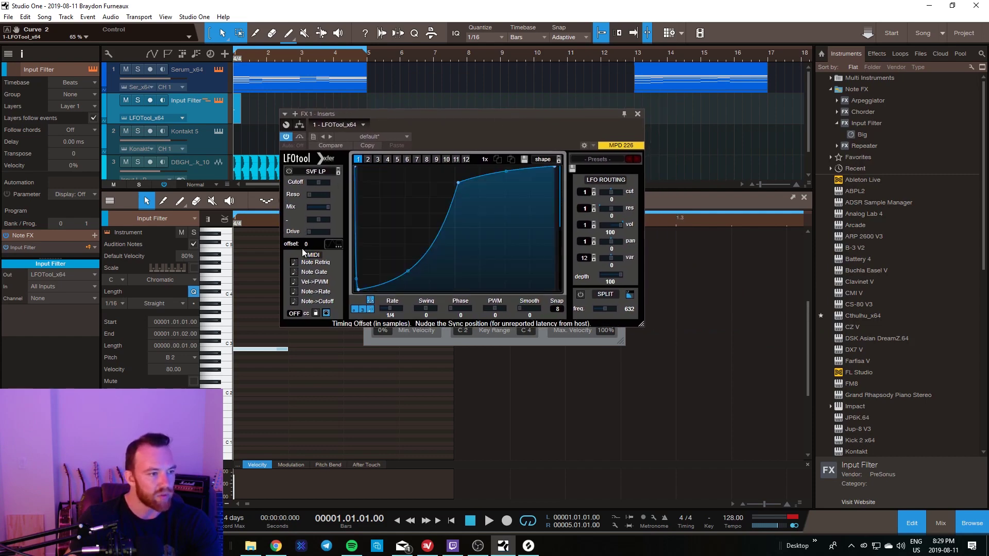
click(294, 262)
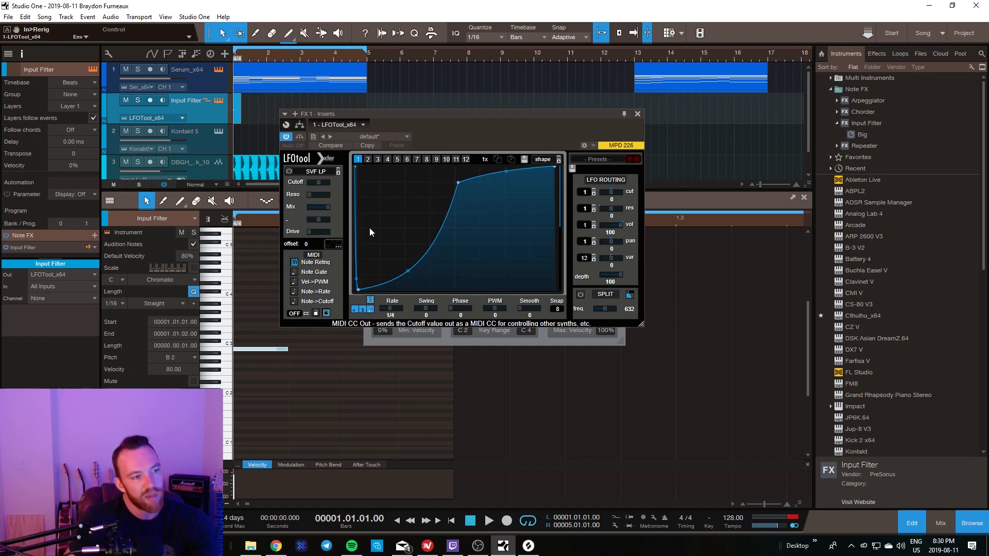
click(295, 262)
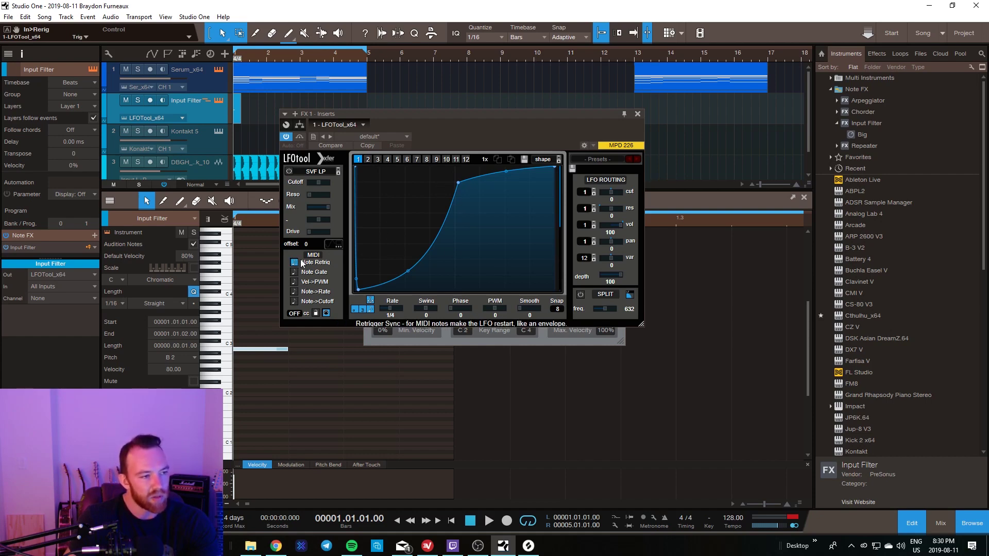
click(258, 345)
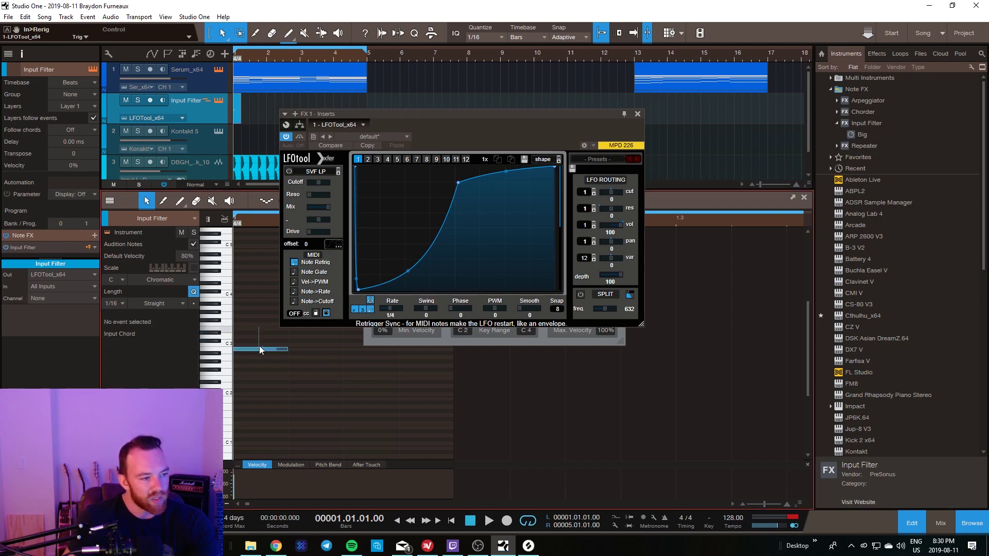
drag(288, 376, 287, 375)
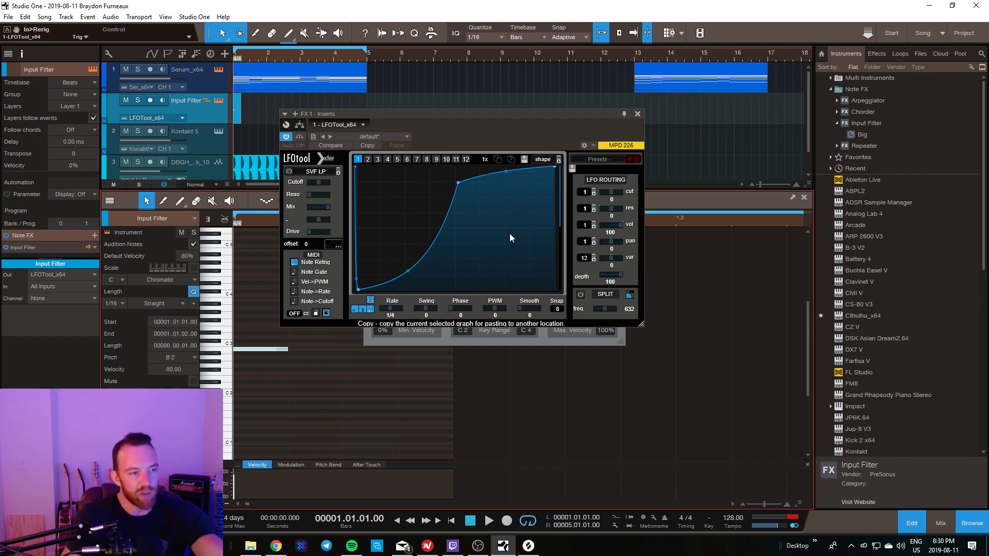
click(294, 263)
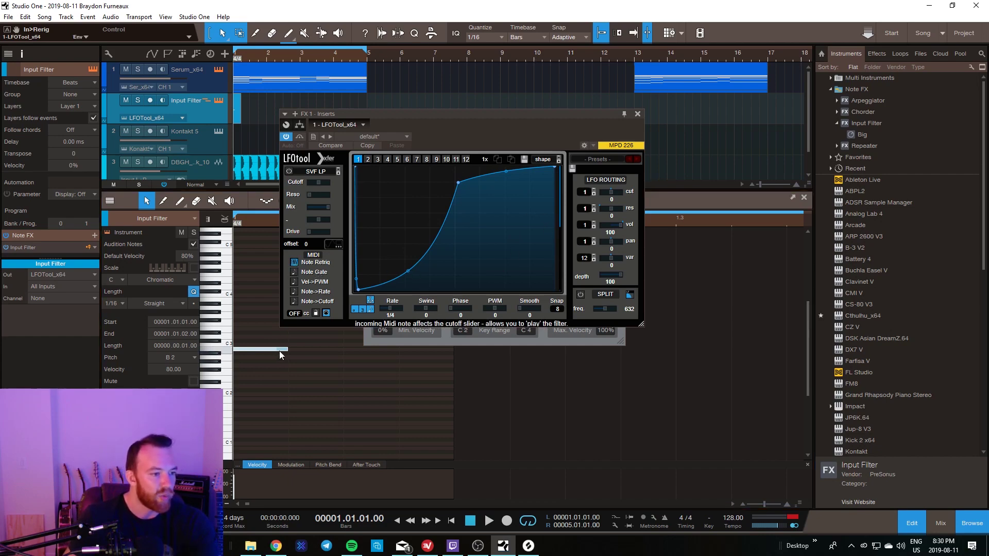
drag(555, 120, 589, 119)
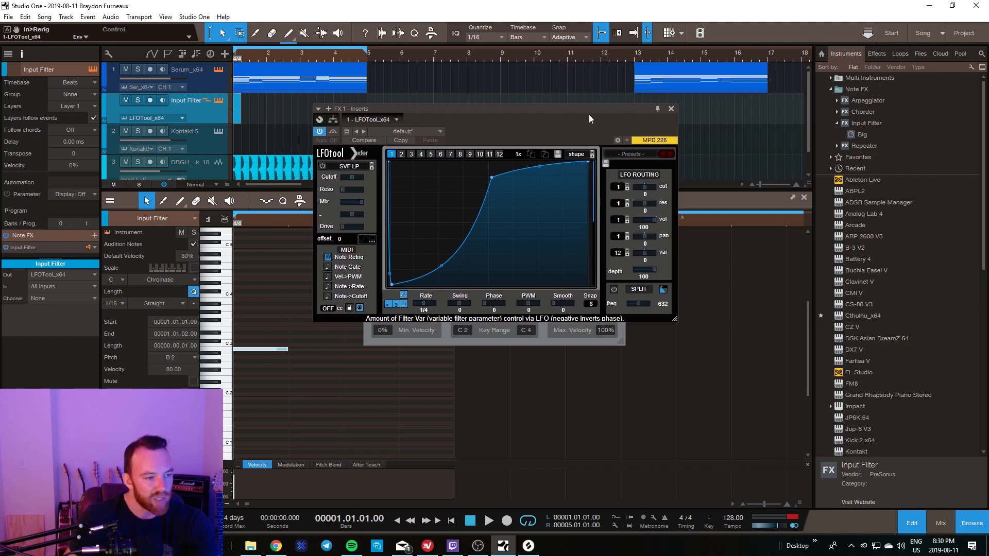
Step: Close the note editor and browser, and move the LFOTool window clear of the Input Filter part
click(914, 523)
click(971, 522)
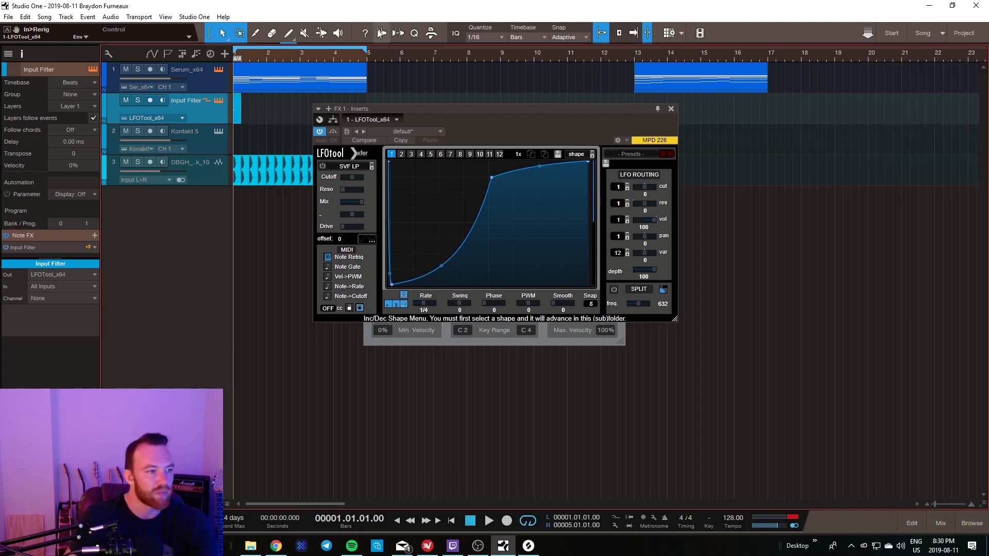
drag(441, 123, 679, 86)
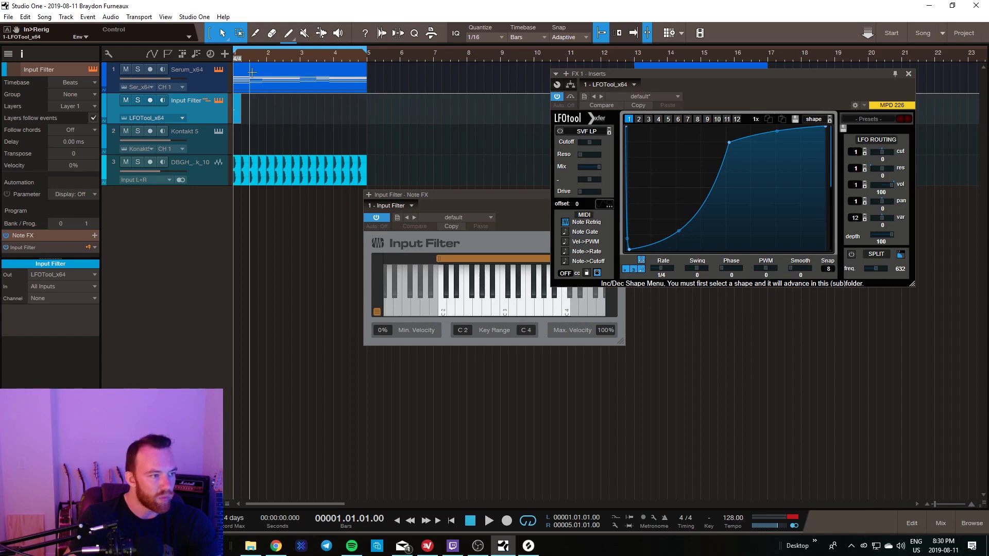
scroll(251, 57, up, 4)
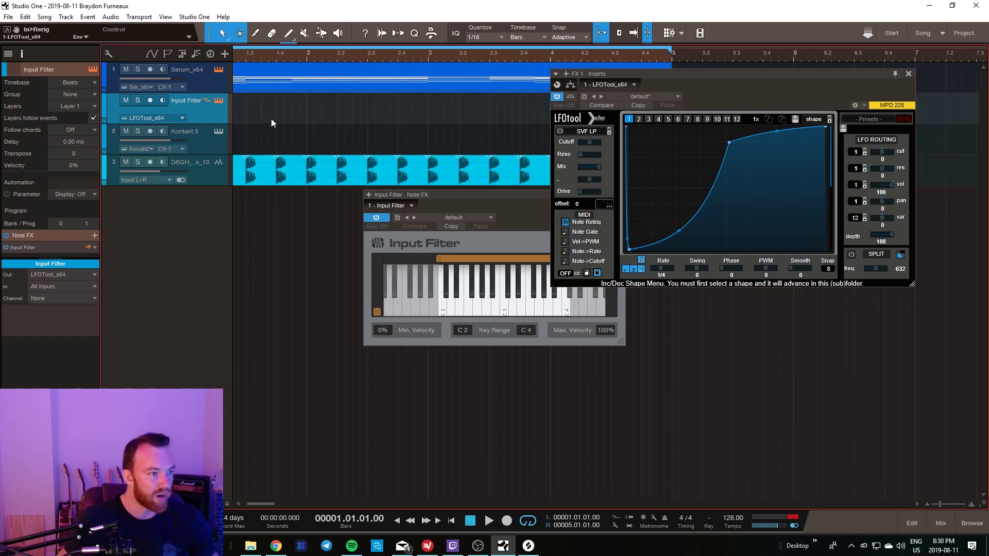
scroll(294, 113, left, 2)
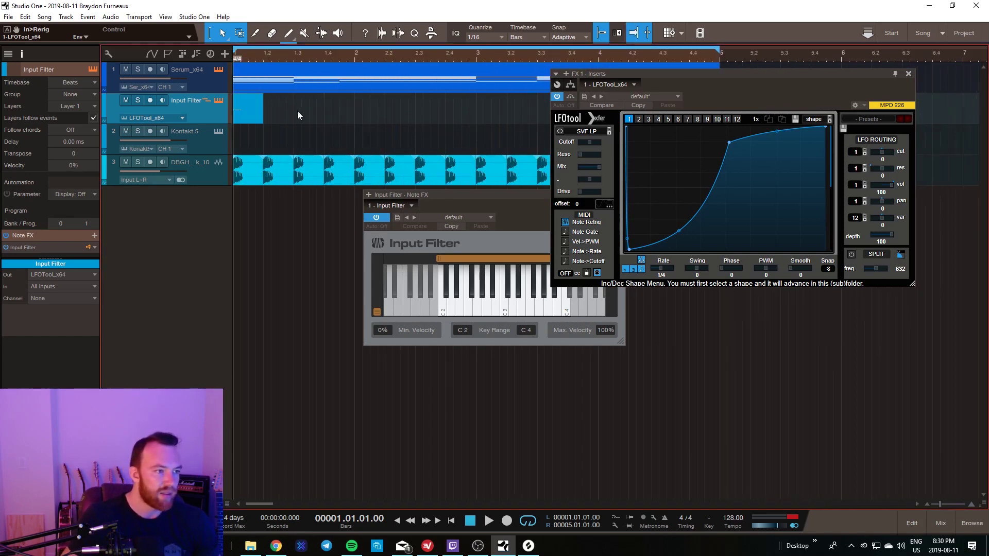
Step: Trim the Input Filter trigger part to about a sixteenth note, with a matching copy on beat 2 of bar 1
drag(263, 111, 293, 113)
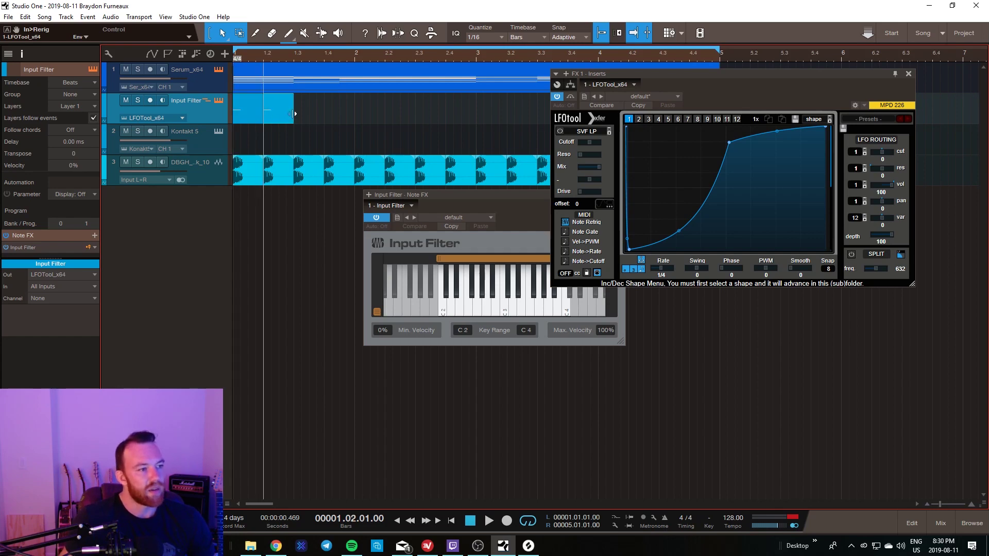
drag(293, 113, 268, 118)
click(297, 118)
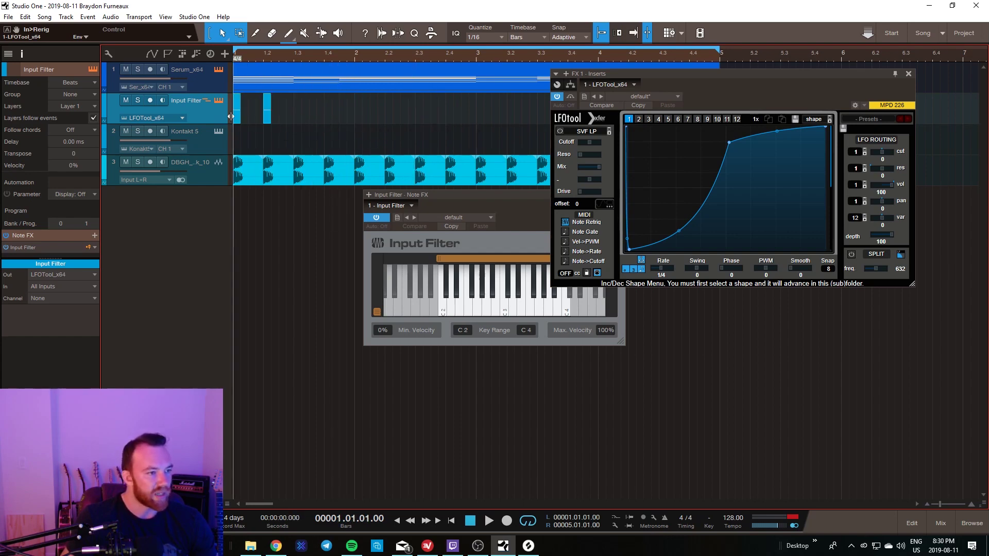
Step: Duplicate the short Input Filter parts until every beat of bars 1 to 4 has a trigger
click(327, 118)
key(w)
key(d)
key(d)
key(d)
Step: Play the loop to check the ducking, with the Serum track selected, and stop playback
key(space)
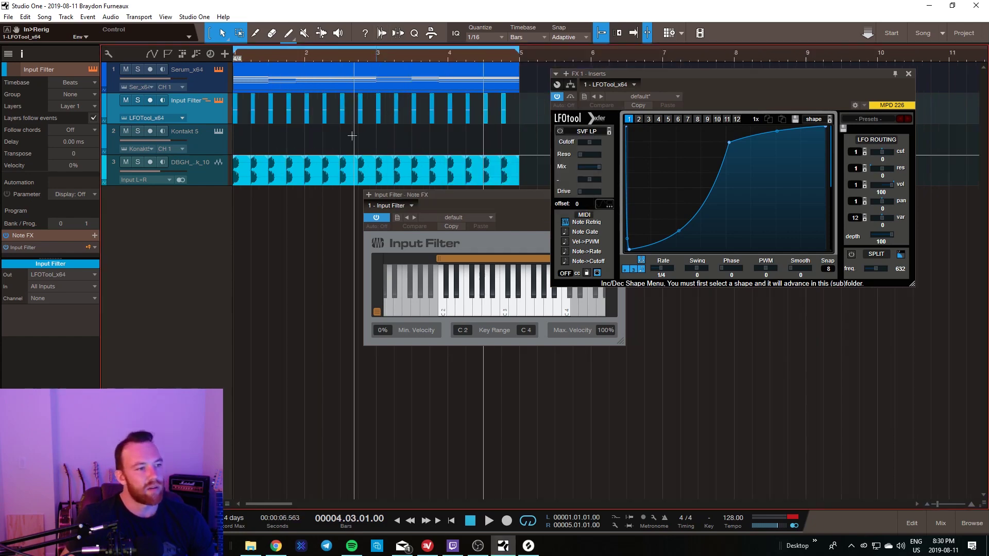
key(f)
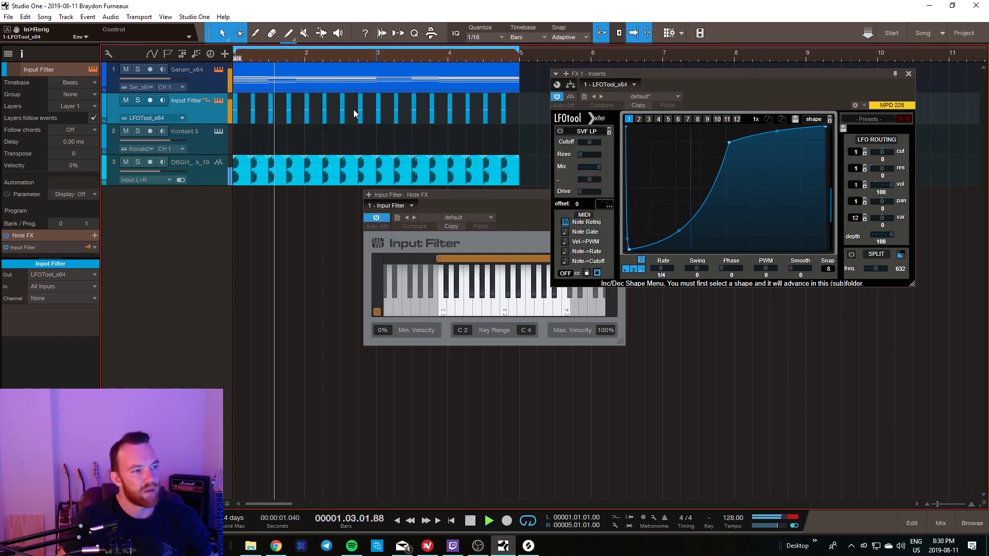
click(205, 83)
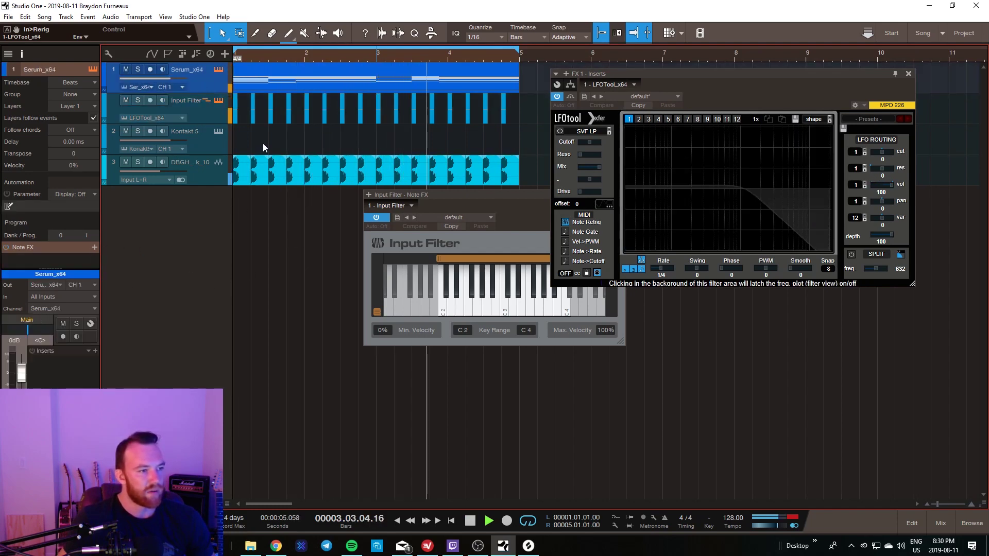
key(space)
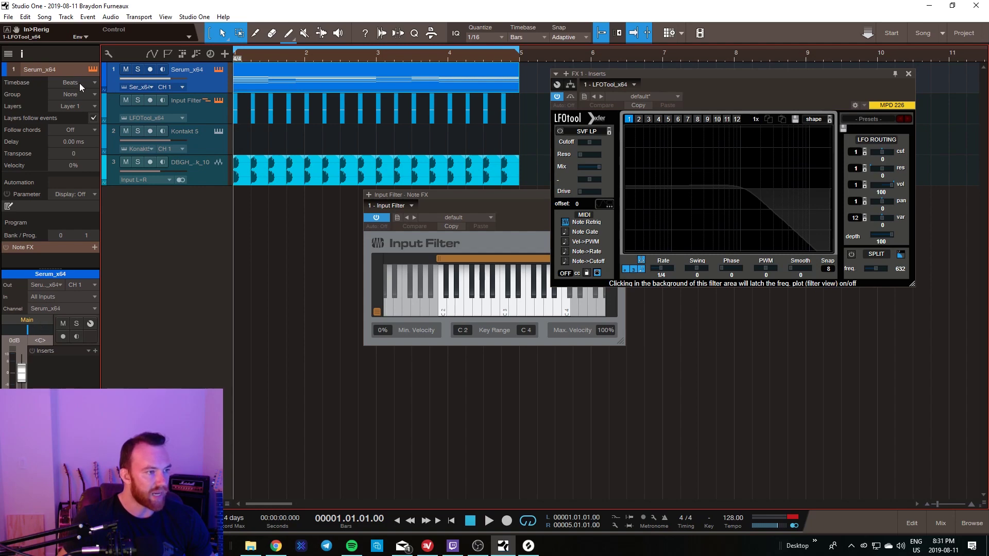
Step: Show the mixer, move the Input Filter window off the channels and route the Serum channel's output to FX 1
click(942, 523)
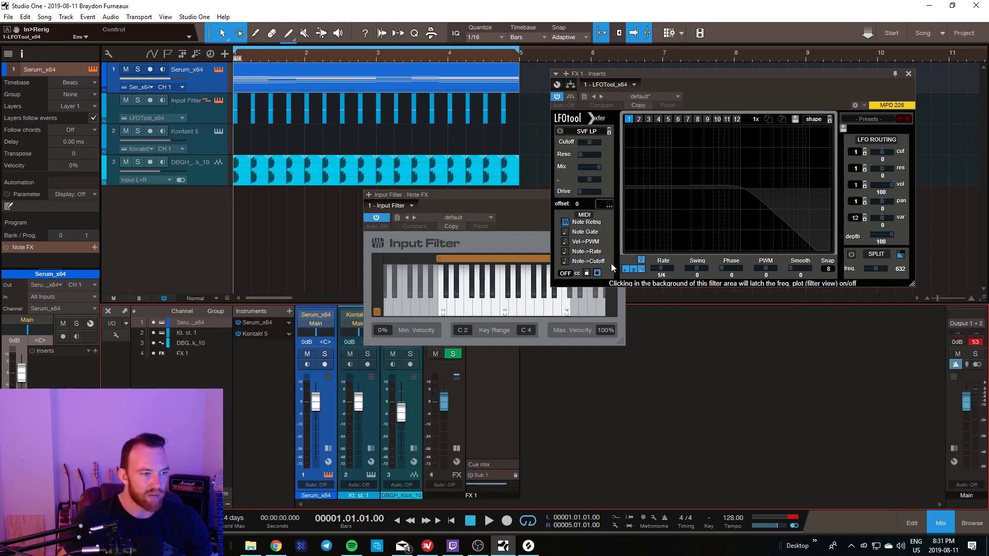
drag(408, 195, 528, 170)
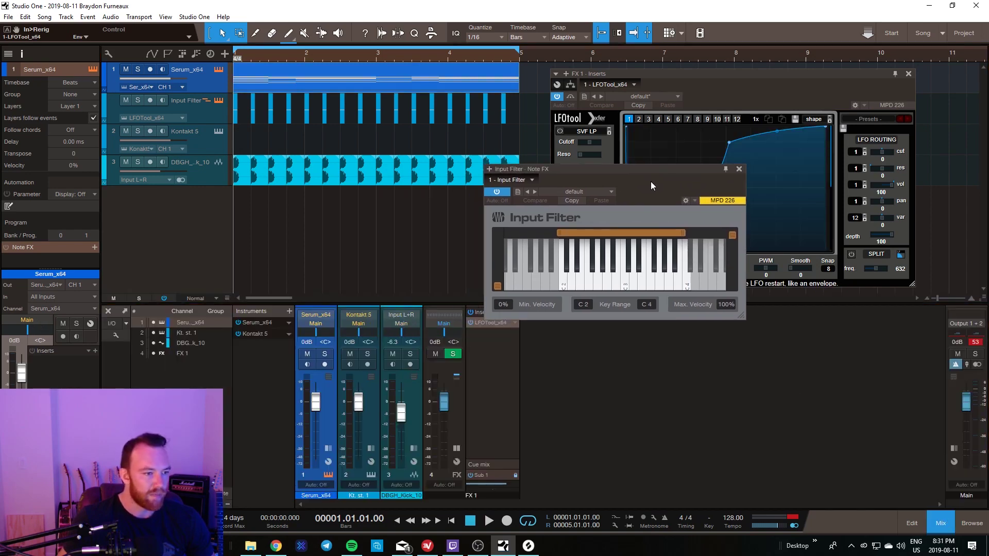
click(318, 326)
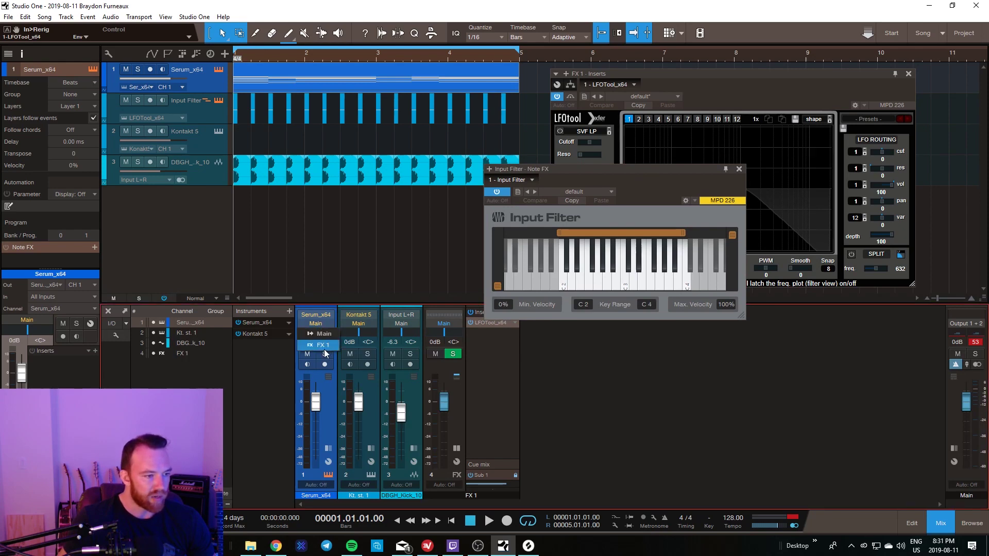
click(322, 345)
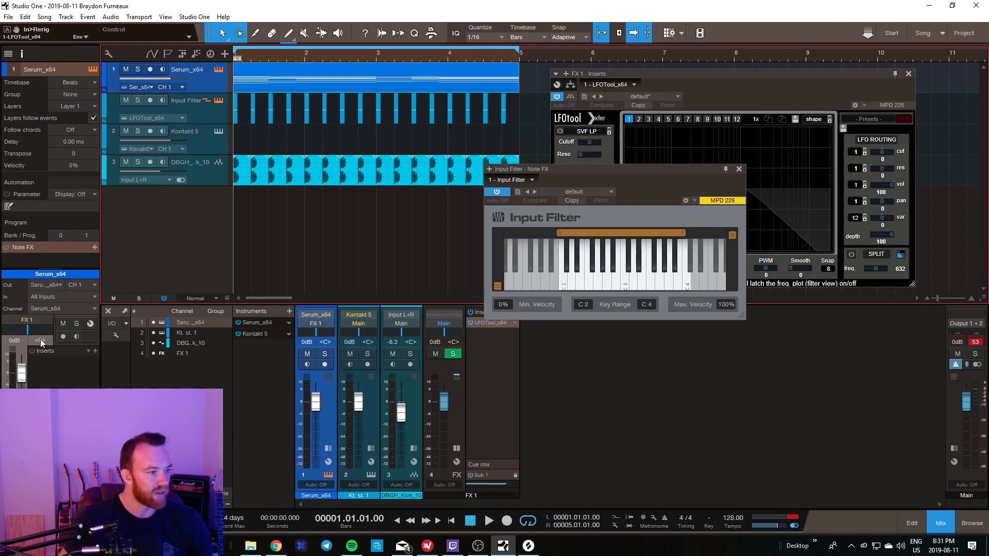
Step: Play the loop, raise the Serum track's volume to +2.9 dB and stop playback
key(space)
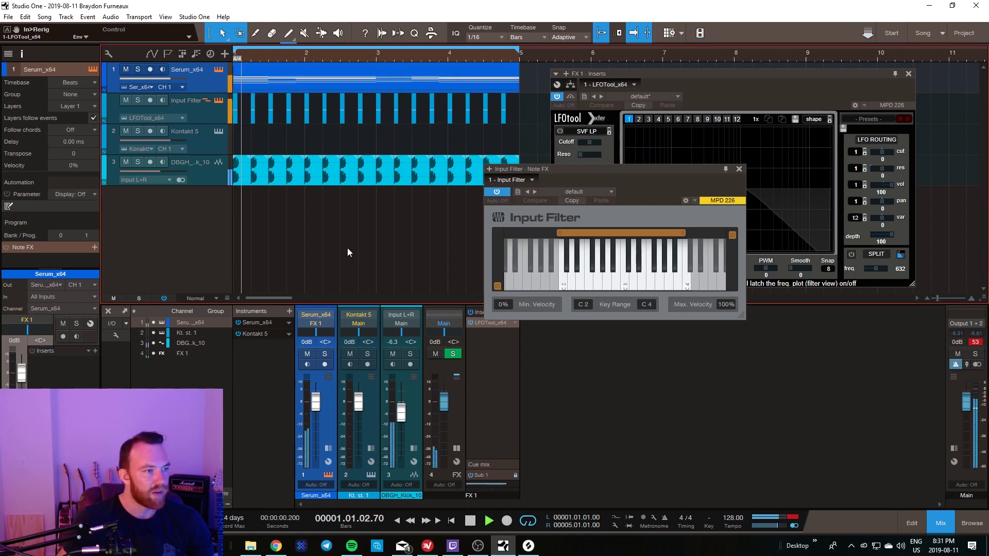
drag(168, 80, 173, 84)
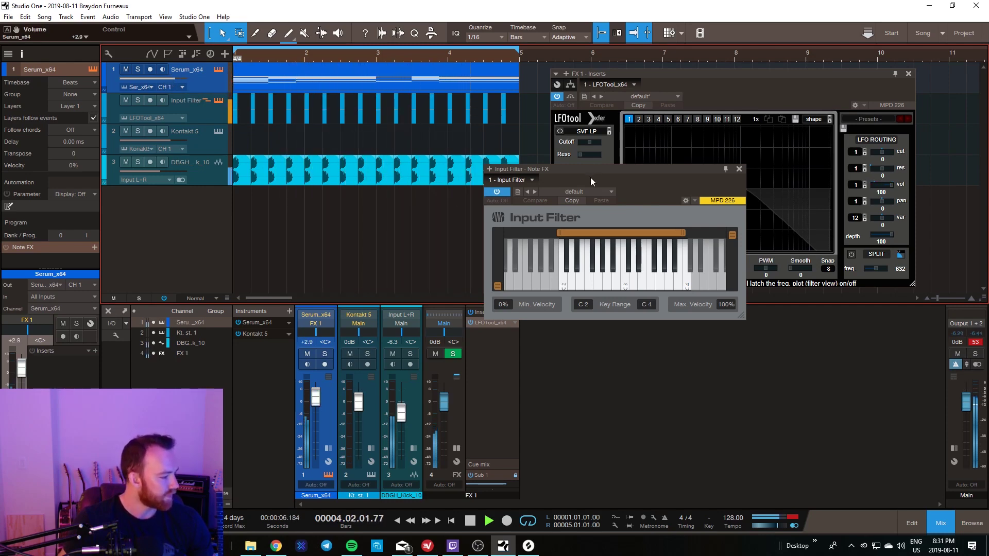
key(space)
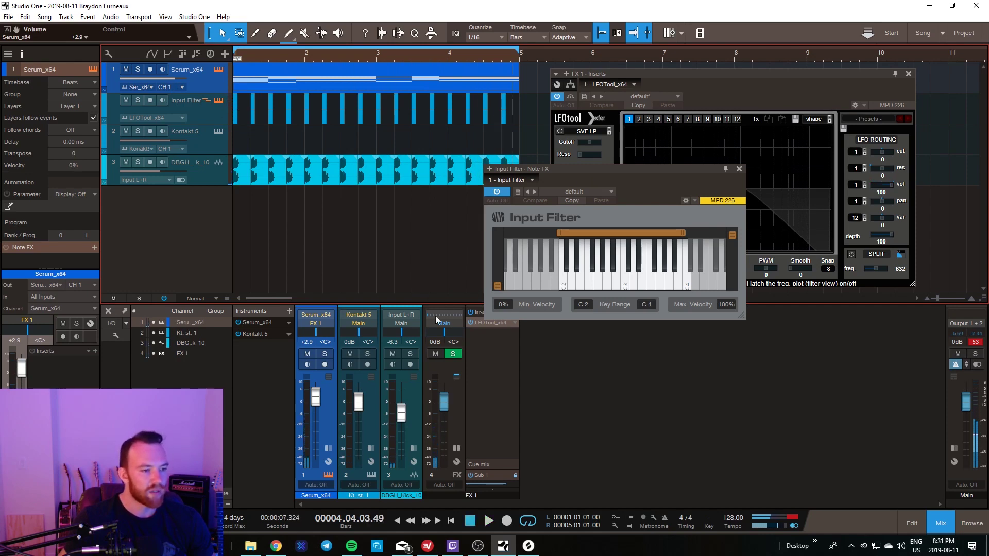
Step: Route the Serum output back to Main and play the loop to compare the sound without ducking
click(323, 331)
click(324, 335)
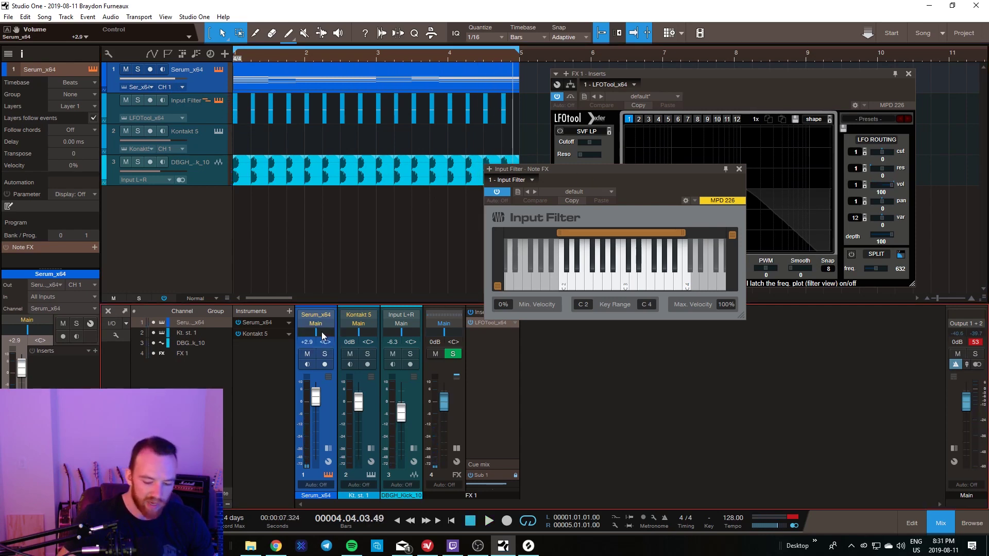
key(space)
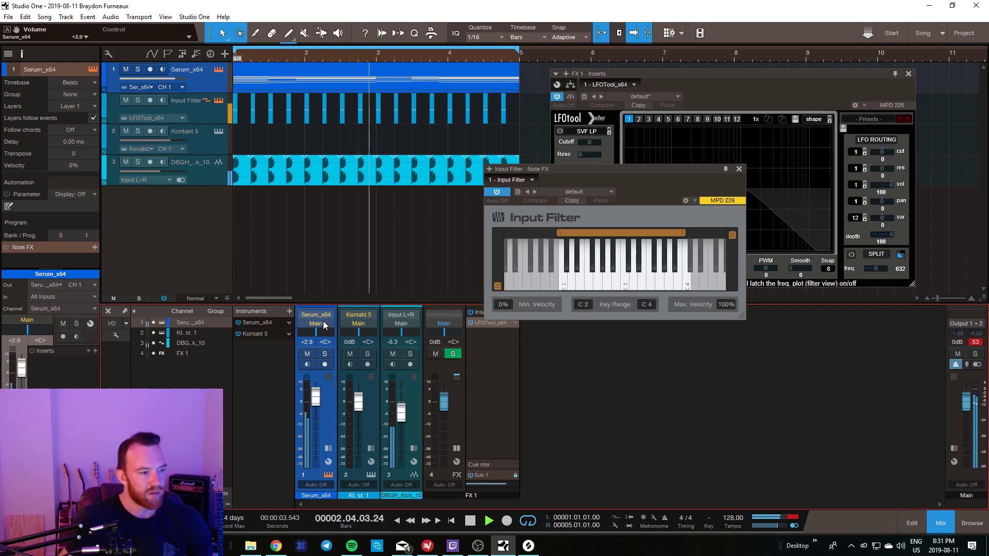
key(space)
Step: Route the Serum output to FX 1, play the loop and move the Input Filter window farther from the arrangement
click(324, 324)
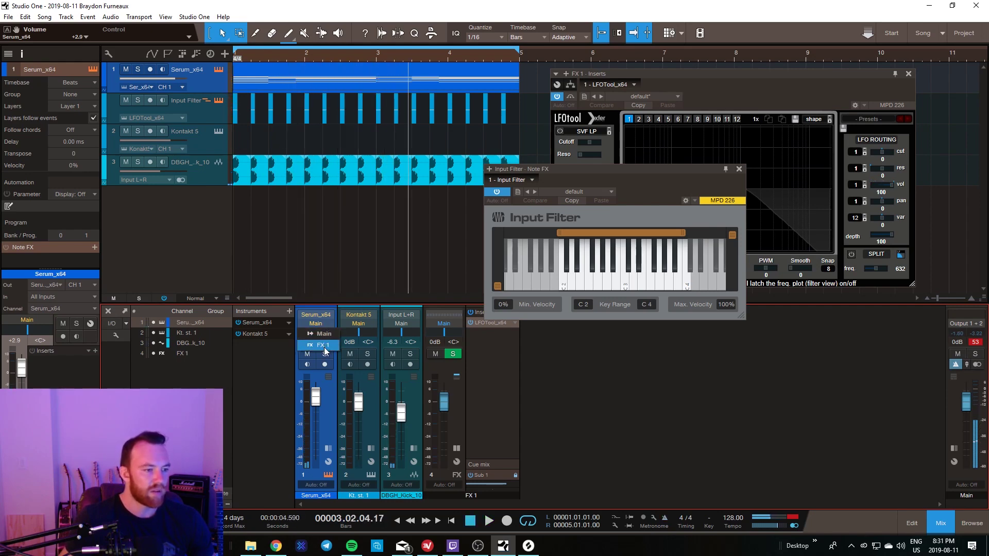
click(323, 346)
key(space)
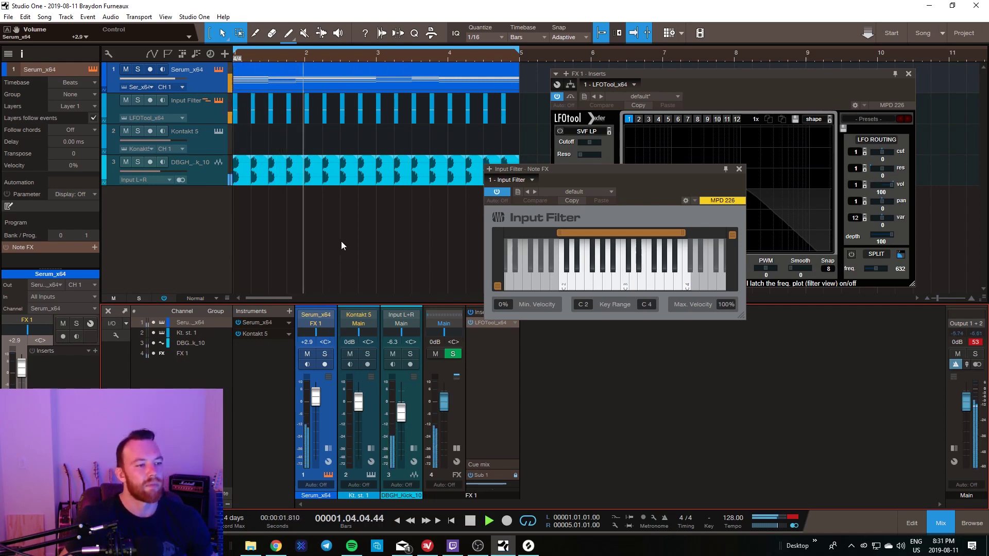
drag(683, 167, 806, 136)
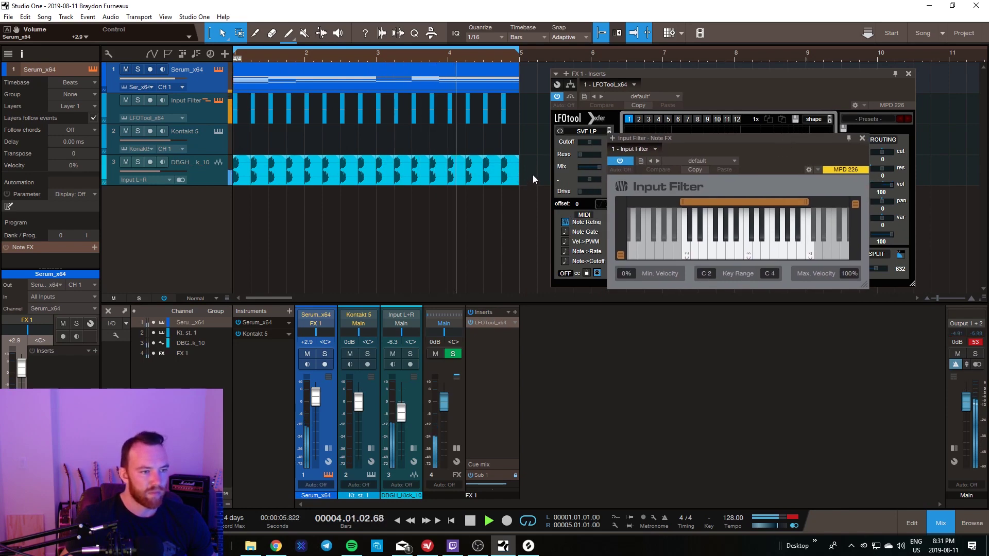
key(space)
Step: Select all the kick events on the DBGH_Kick_10 track and adjust the short fade at their starts
drag(530, 175, 282, 186)
click(282, 186)
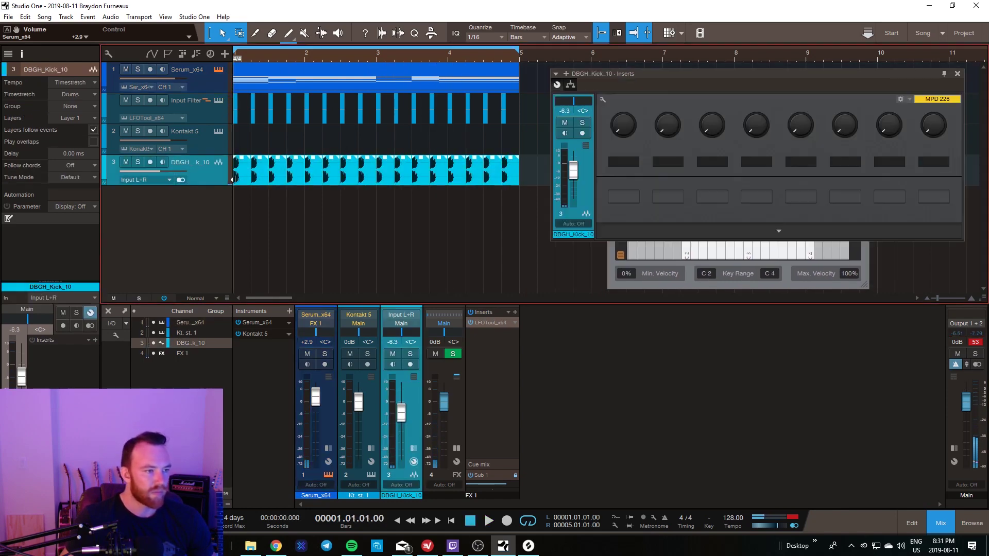
drag(309, 55, 320, 88)
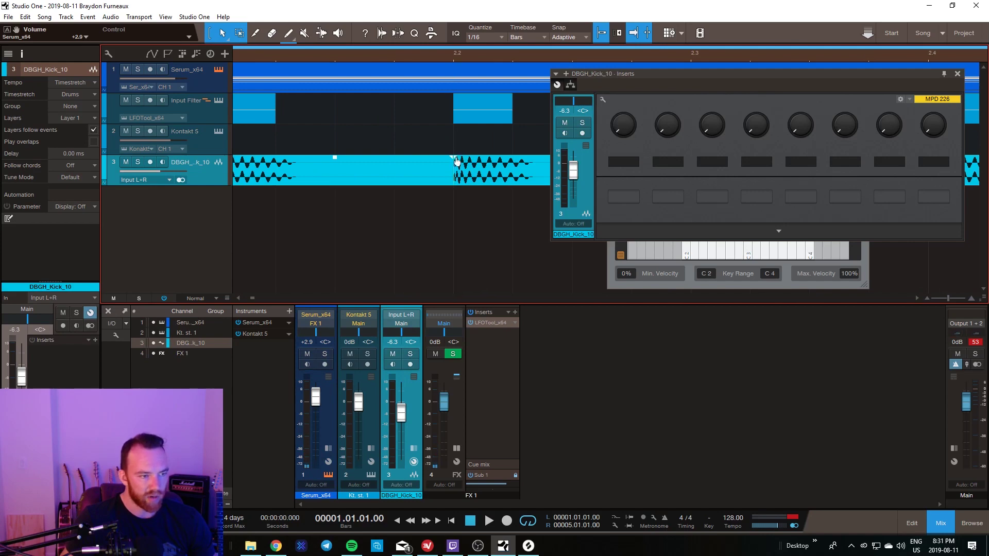
mouse_move(455, 157)
mouse_down()
mouse_move(469, 159)
mouse_move(454, 160)
mouse_up()
Step: Play the four-bar loop to check the kick against the ducked Serum chords
key(space)
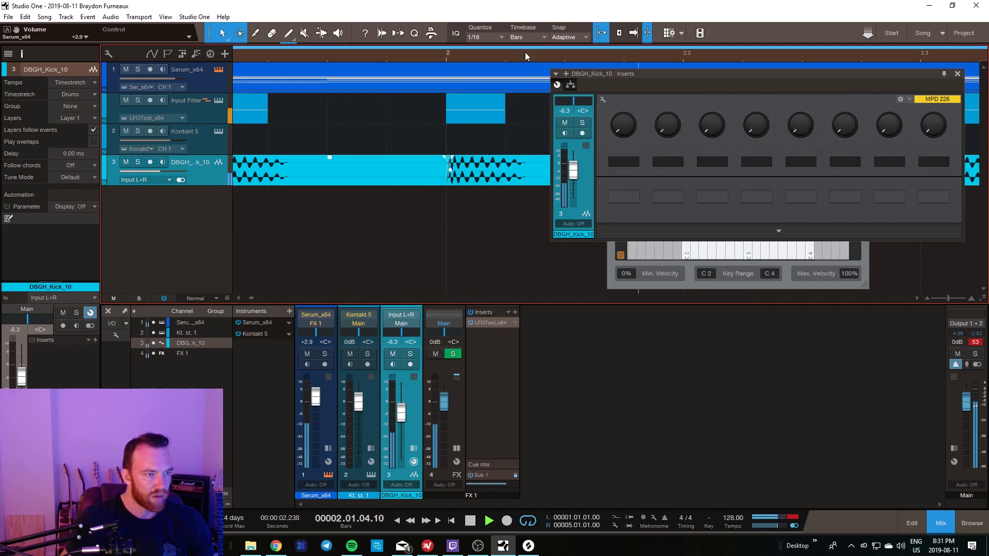
key(w)
key(w)
key(w)
key(w)
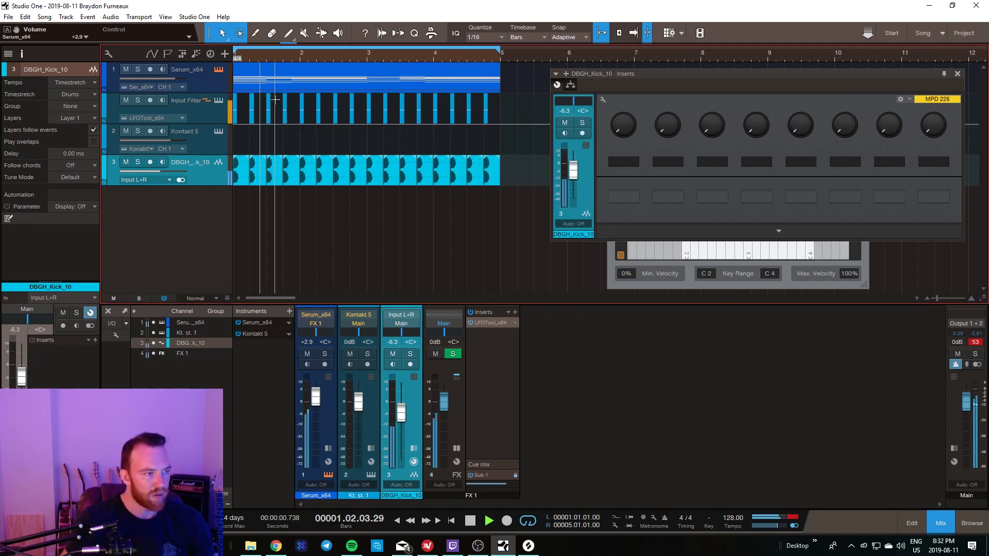
Step: Open the first clip of the Input Filter track in the note editor and select its B2 note to inspect it
key(f)
key(space)
click(237, 116)
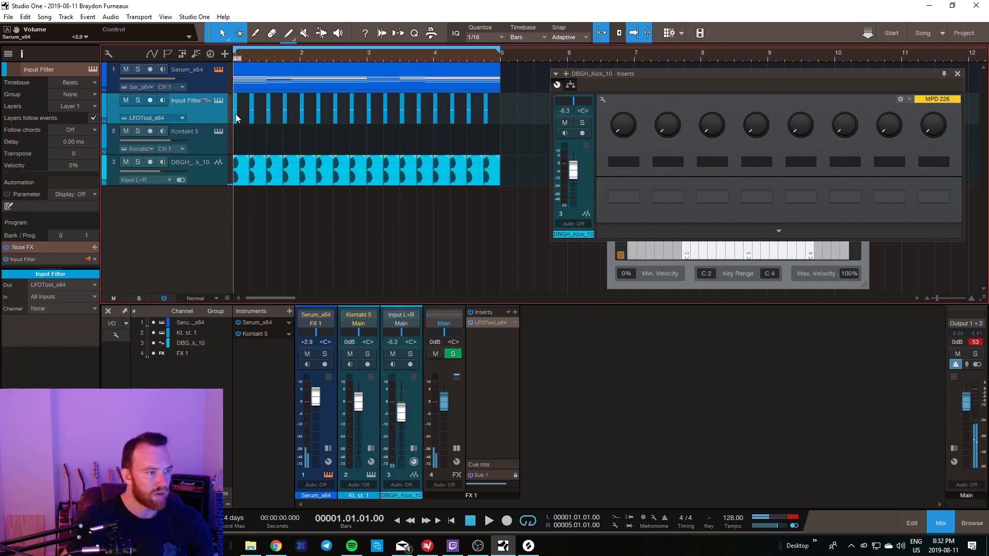
double_click(237, 117)
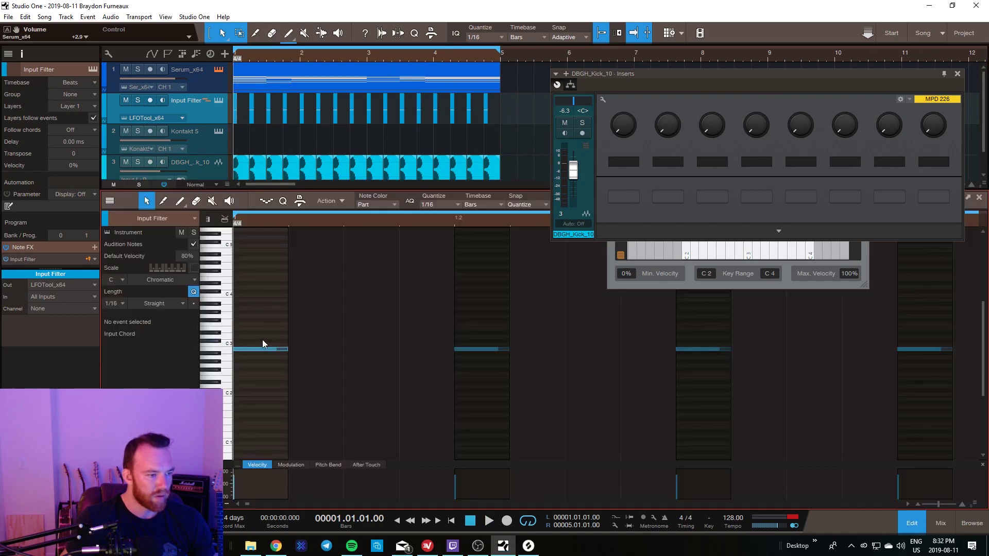
click(253, 348)
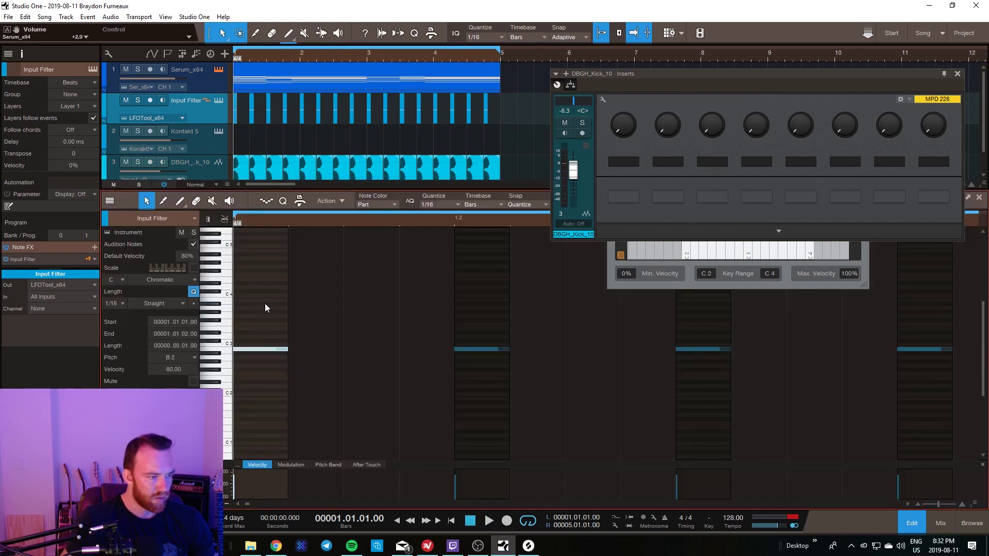
Step: Play back the loop, and close the kick's inserts window and the note editor
key(space)
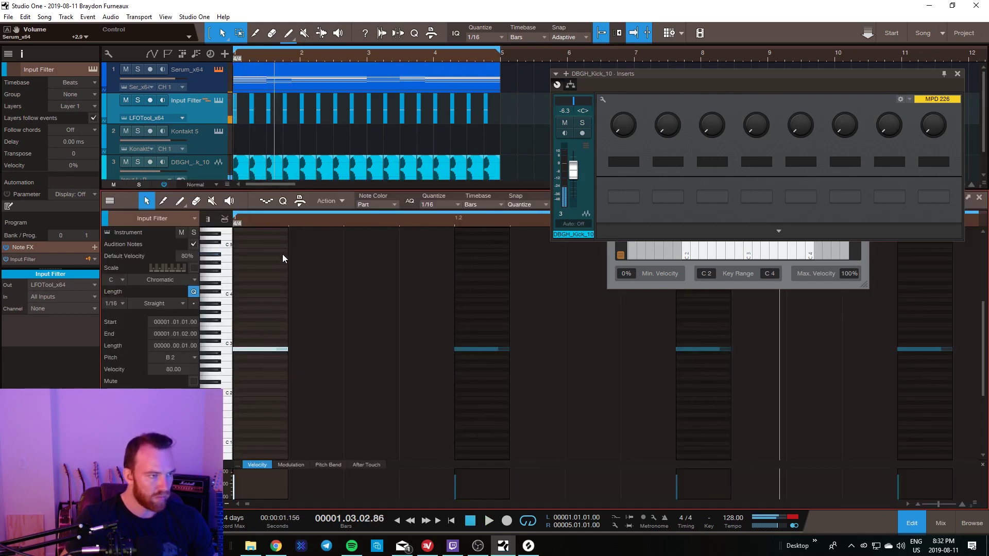
key(space)
key(space)
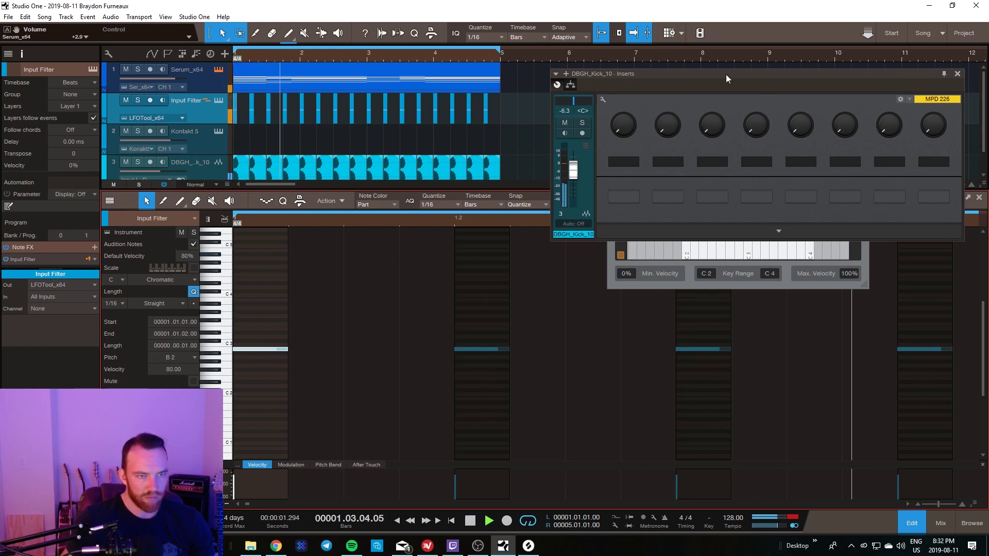
click(957, 74)
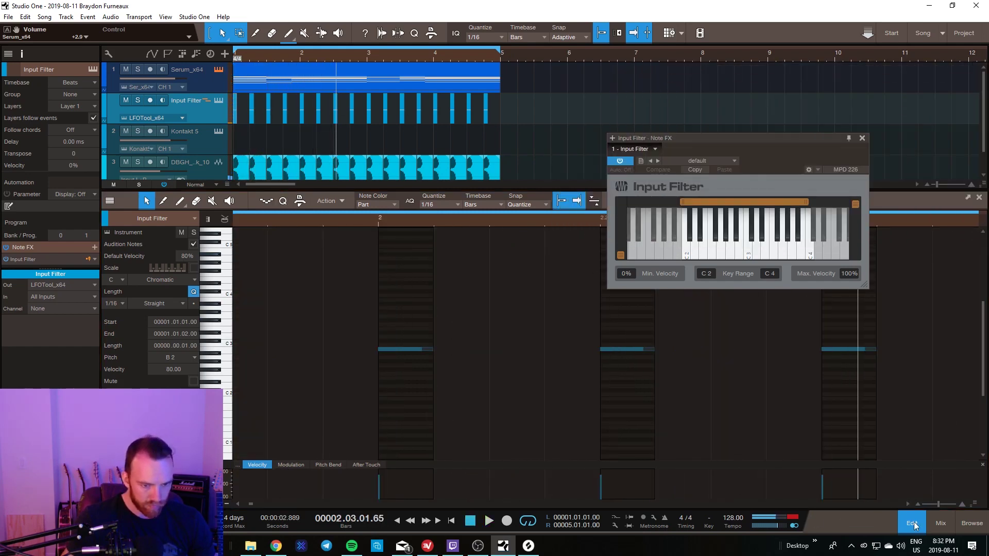
click(913, 523)
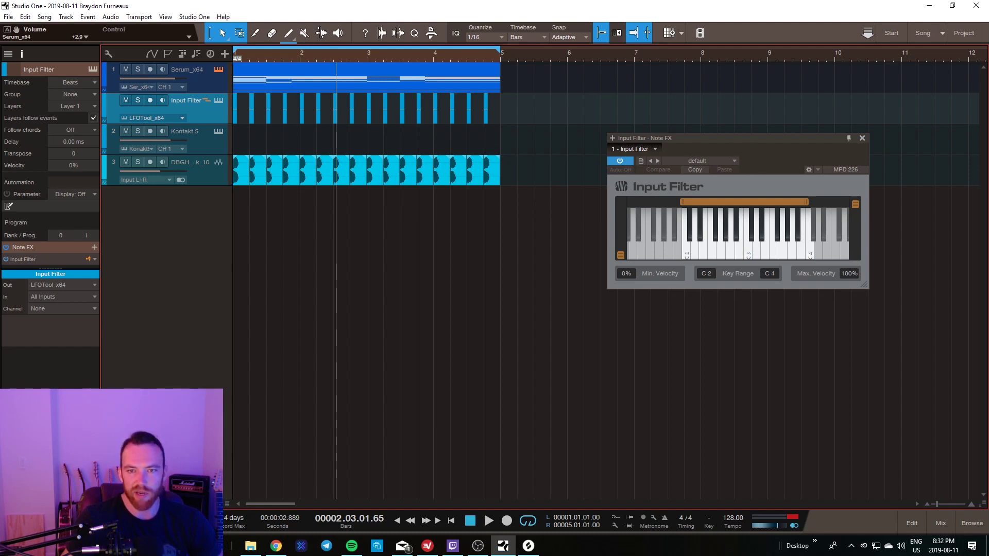
Step: Switch to Splice, replace the kicks tag with snares in the drum downloads filter, and browse the snare samples
key(alt+Tab)
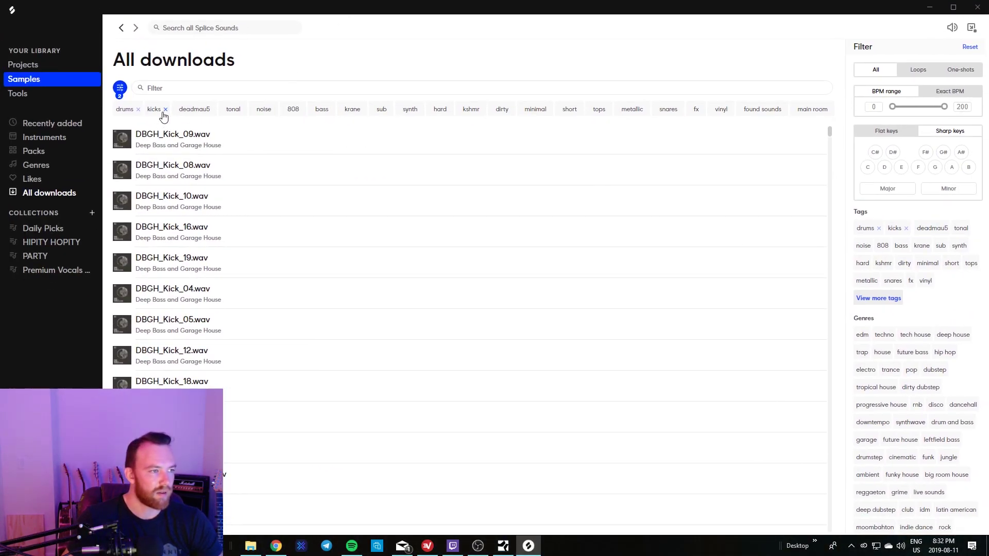
click(165, 109)
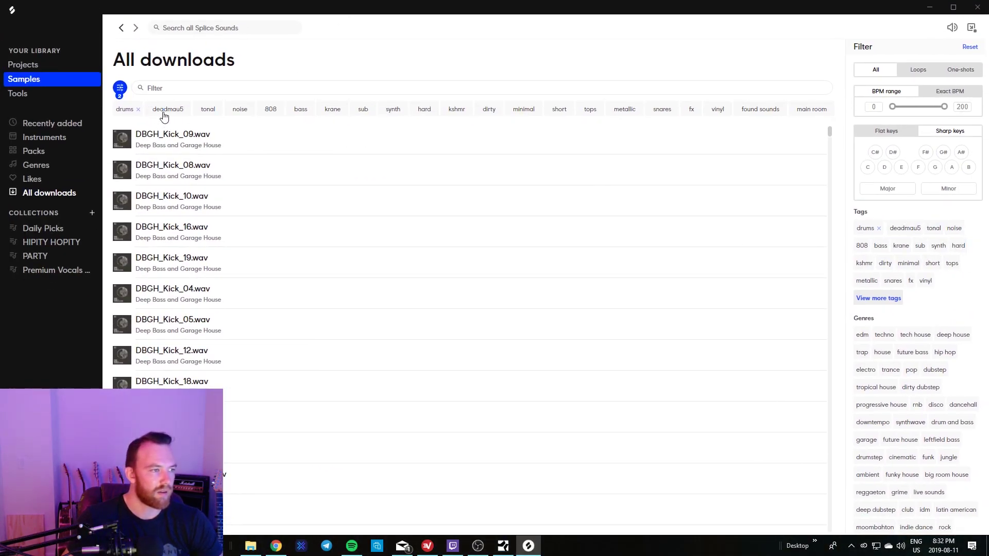
click(195, 109)
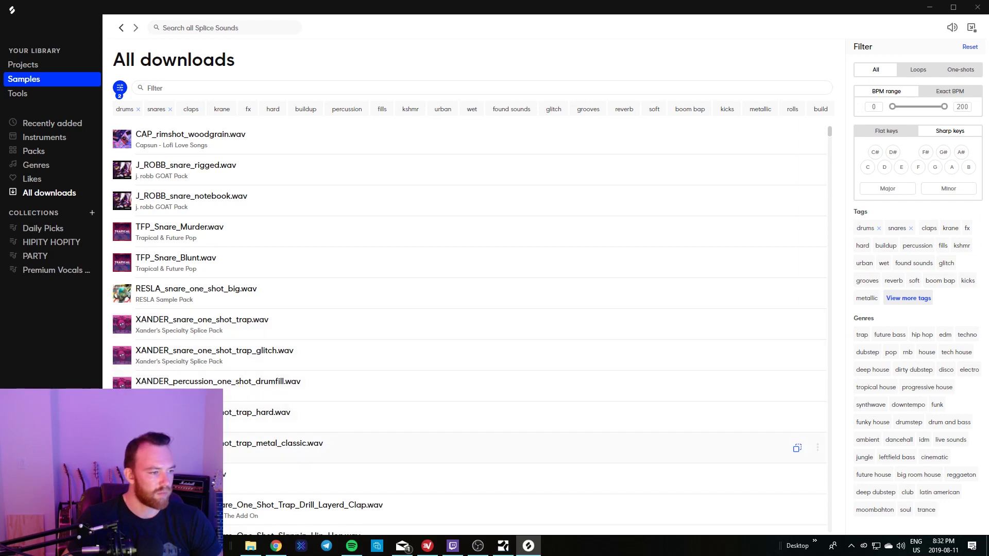
scroll(469, 330, down, 1)
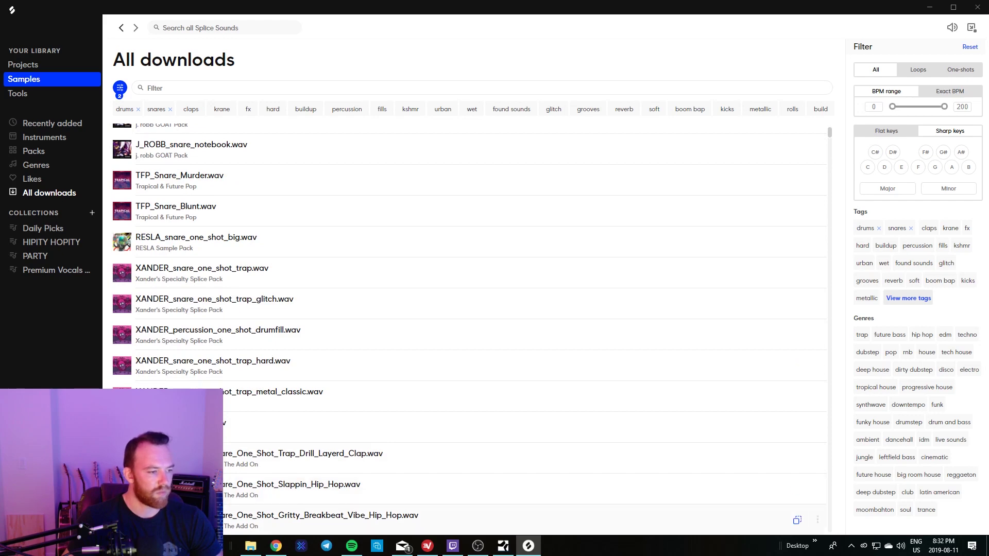
scroll(470, 326, down, 5)
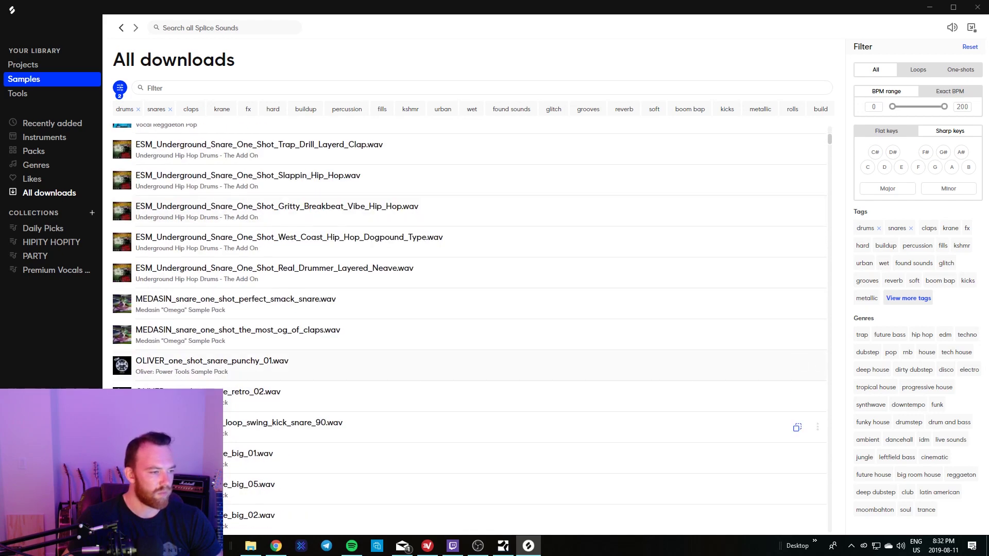
Step: Bring the OLIVER_one_shot_snare_punchy_01 sample from Splice into the Studio One song, placing it at beat 1.2 on a new track
drag(317, 14, 331, 26)
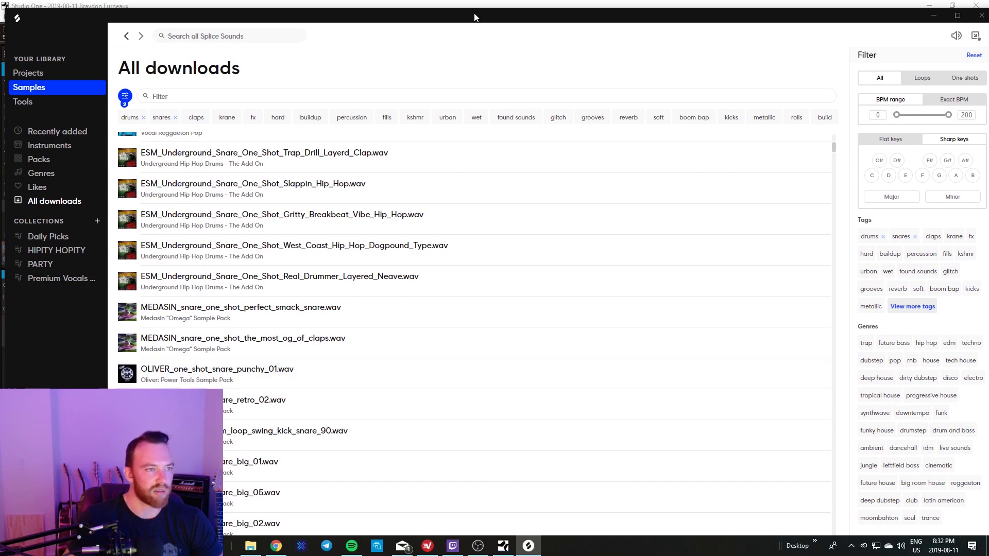
key(alt+Tab)
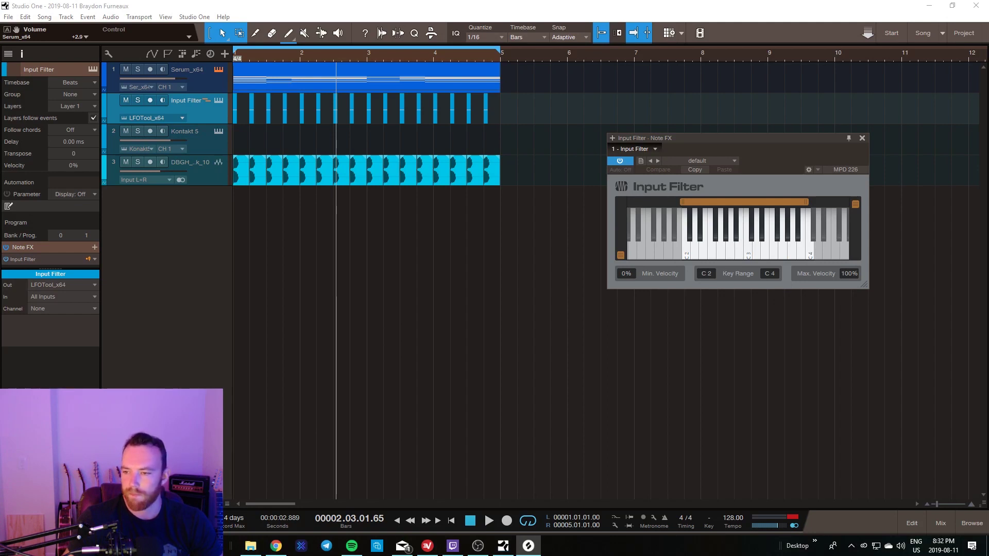
drag(367, 401, 267, 280)
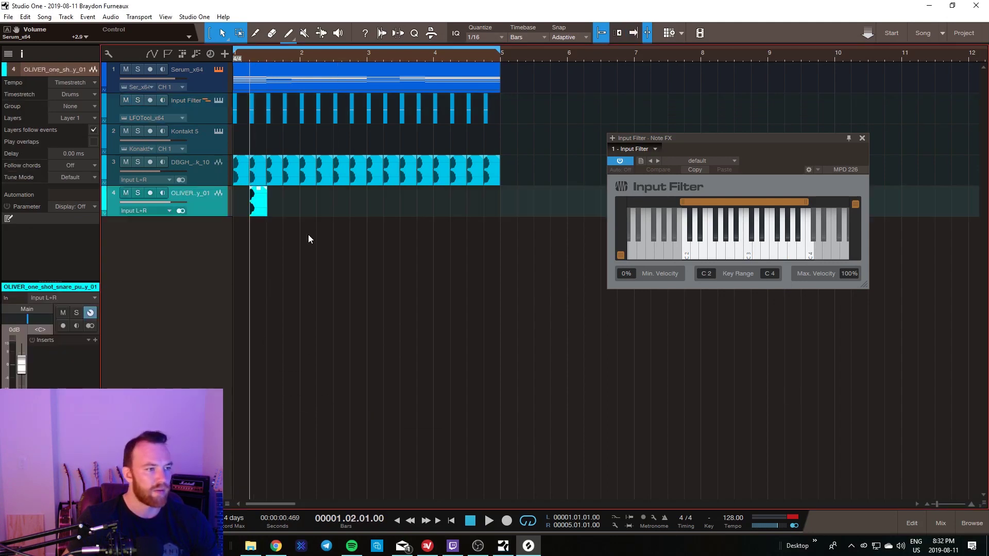
Step: Duplicate the snare clip seven times to fill the four-bar loop, and shorten the ends of all snare clips
key(d)
key(d)
key(d)
key(d)
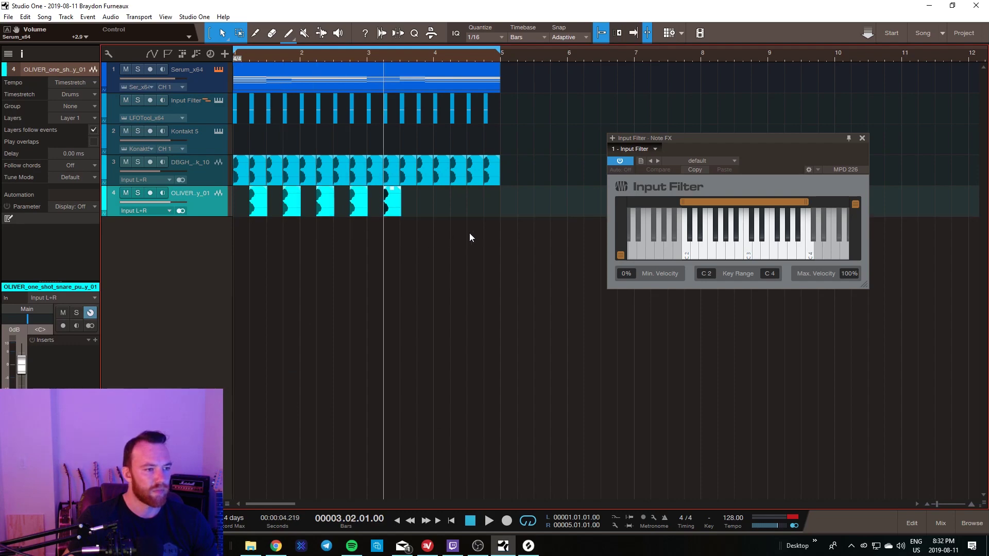
key(d)
key(d)
key(d)
drag(535, 249, 266, 206)
Step: Lower the snare track's volume to -9.8 dB and play back the loop
drag(172, 201, 159, 240)
key(space)
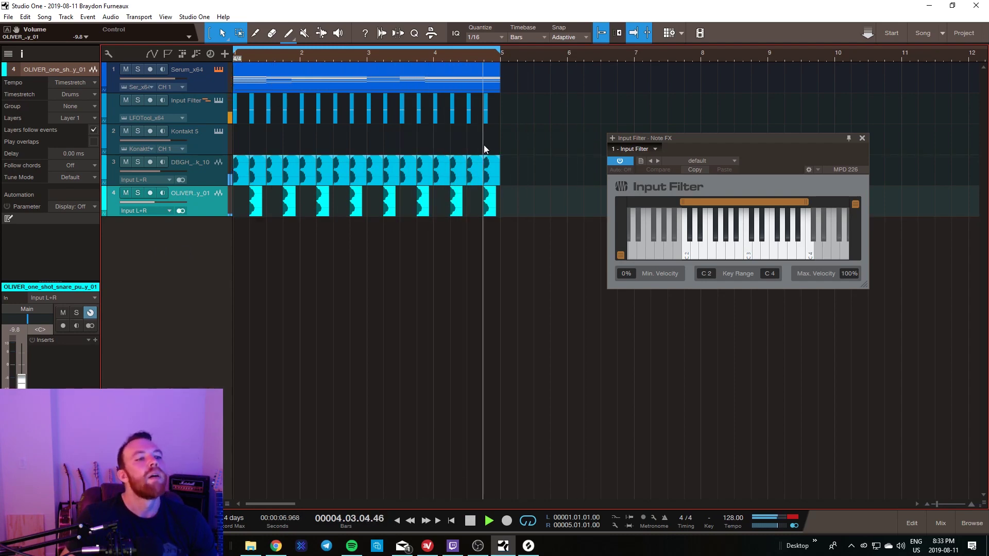
key(space)
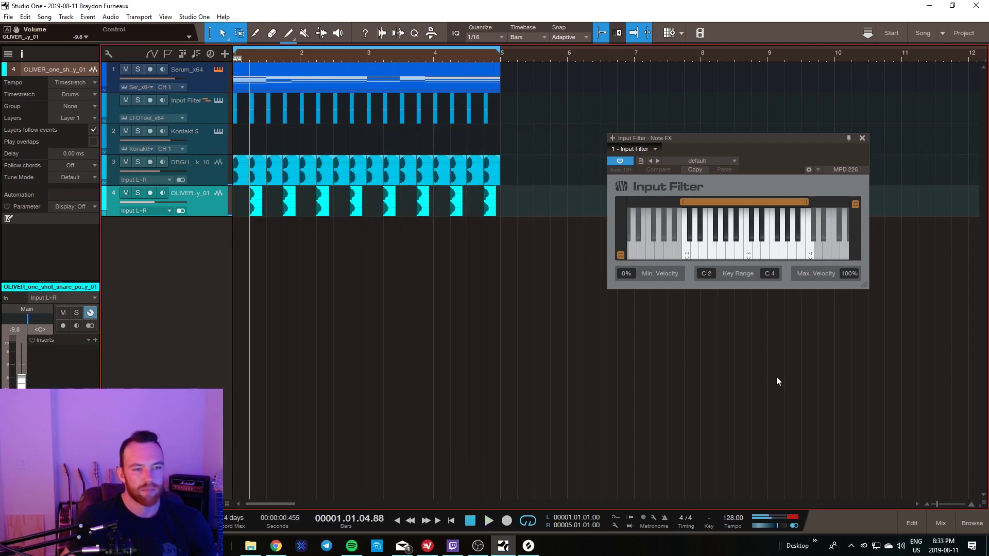
Step: Add another Serum_x64 instrument track and load the LEAD_10_testarossa preset from GOGOi Synthwave 1
click(968, 523)
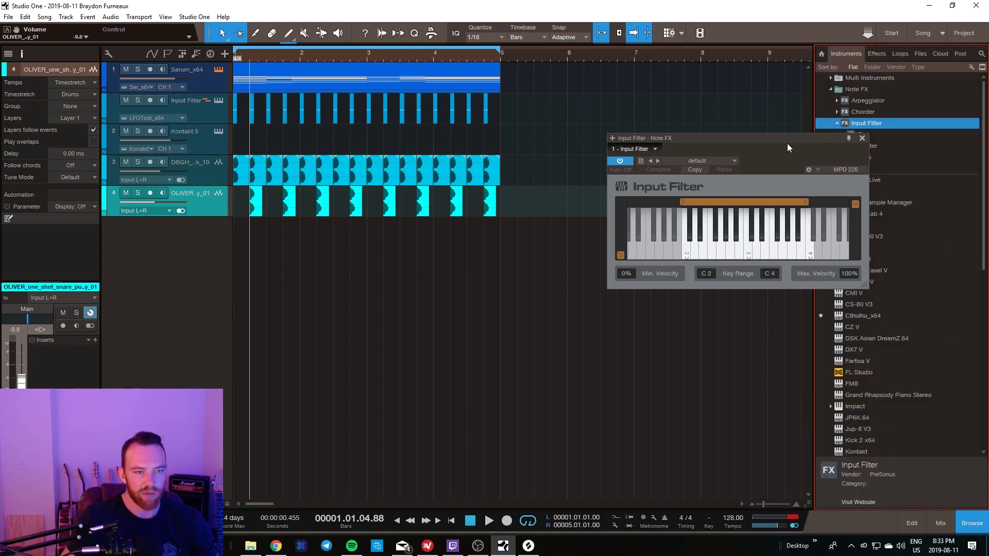
click(861, 138)
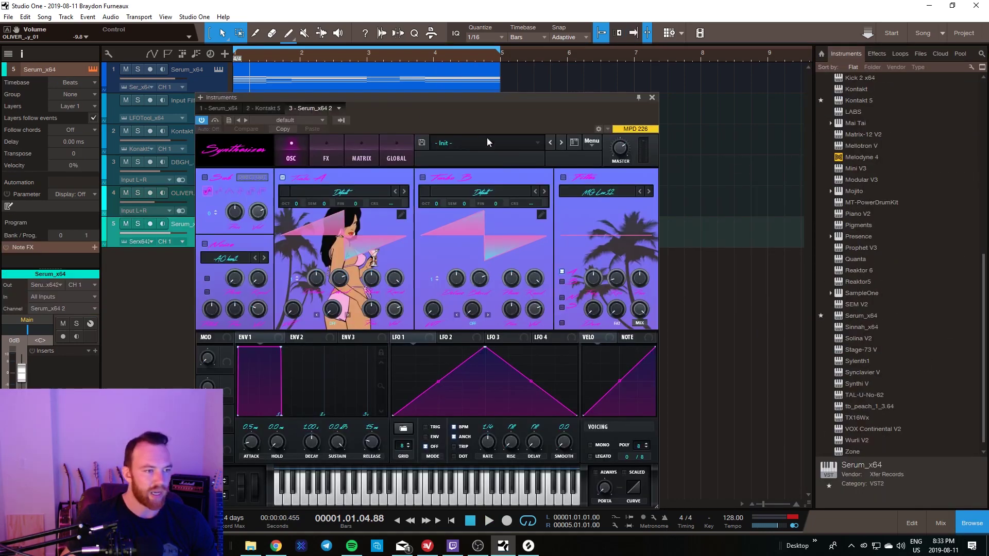
click(486, 142)
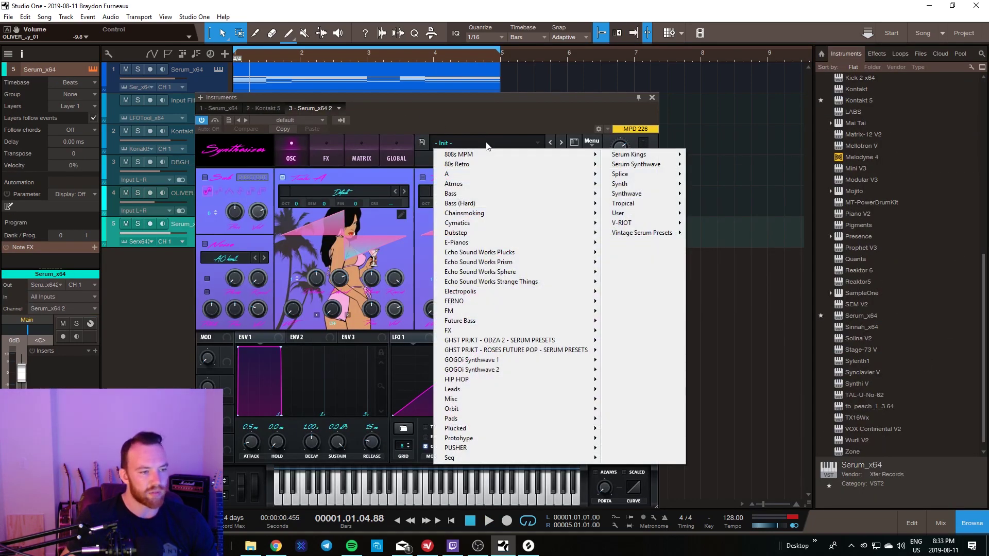
mouse_move(481, 390)
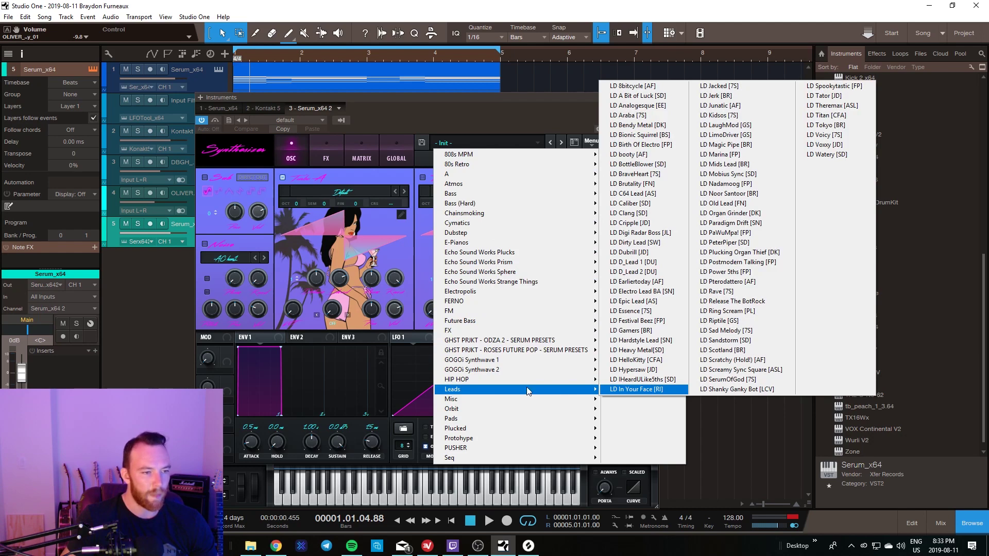
mouse_move(532, 371)
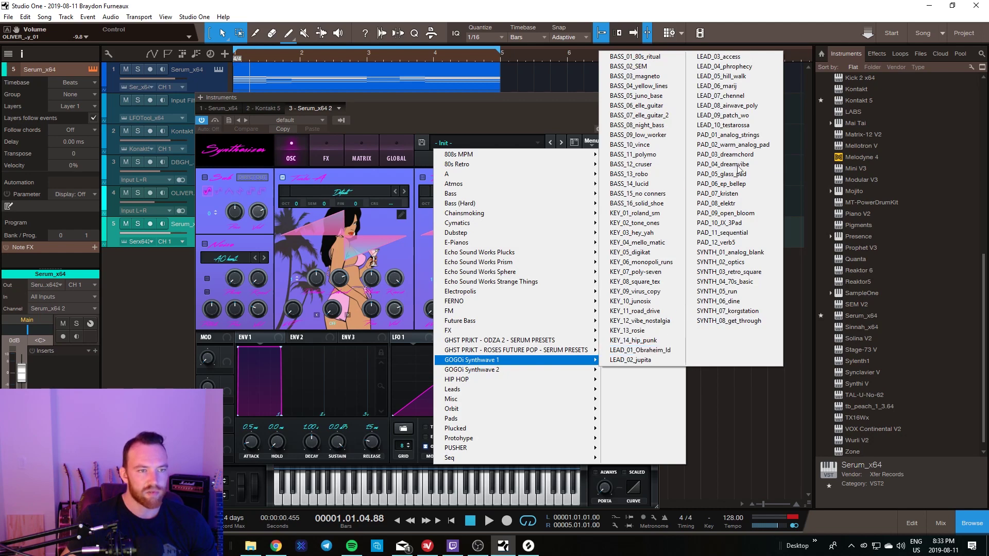
click(661, 135)
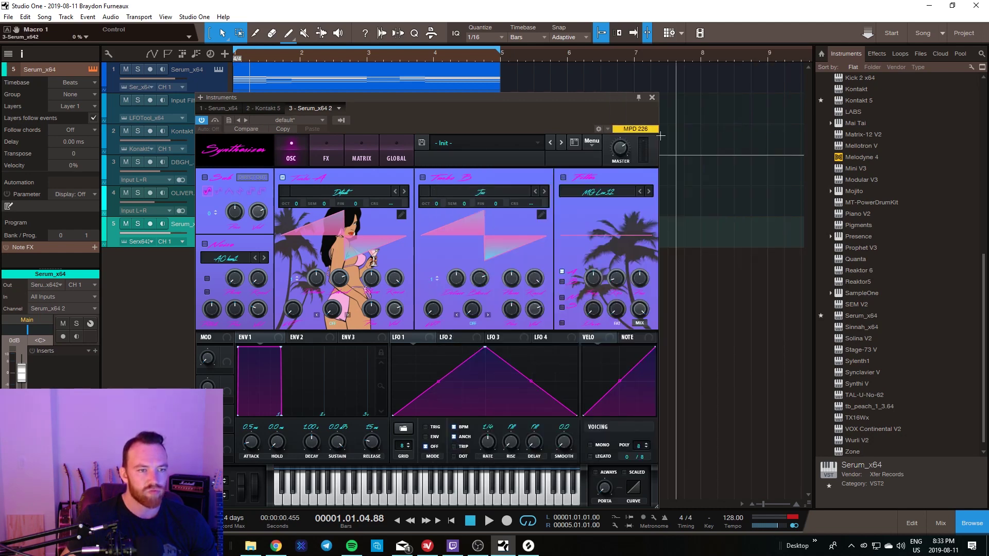
drag(539, 109, 817, 92)
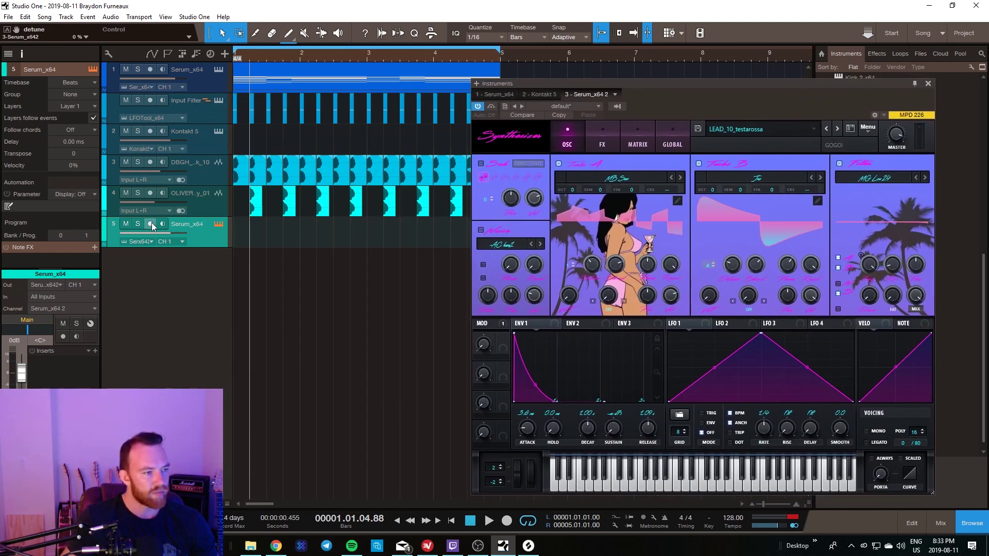
Step: While auditioning the record-armed new Serum track over the loop, set its volume to -5.6 dB and route its output to FX 1
click(150, 224)
key(space)
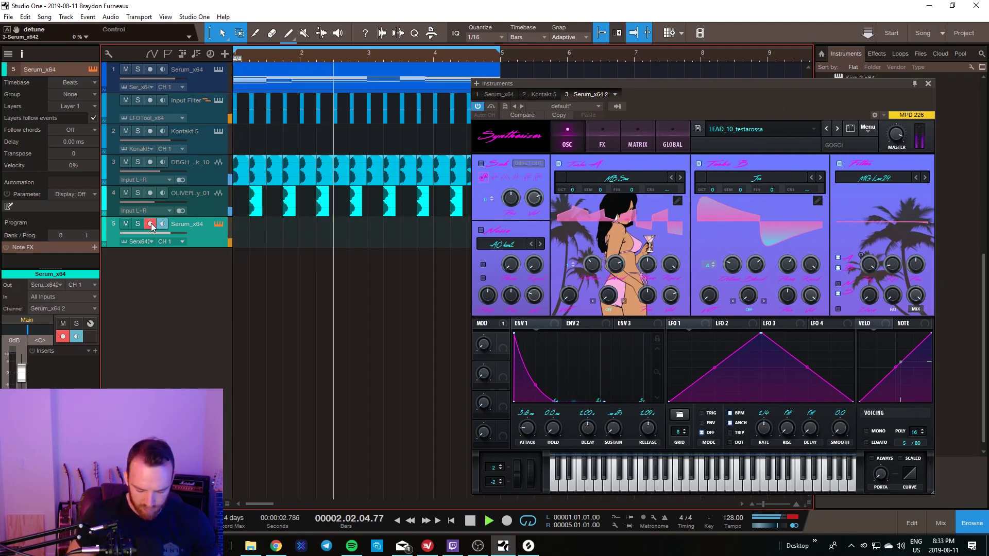
drag(170, 233, 189, 241)
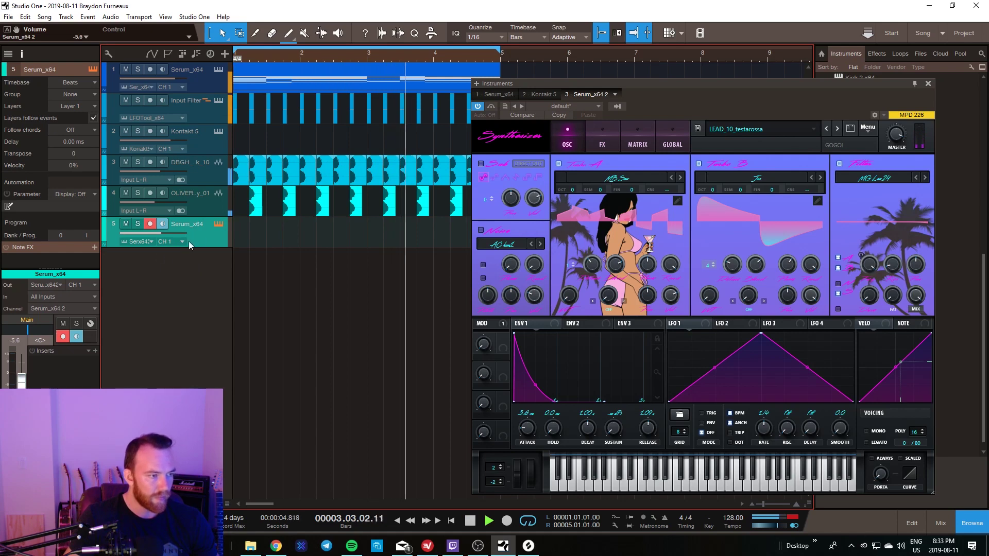
click(28, 320)
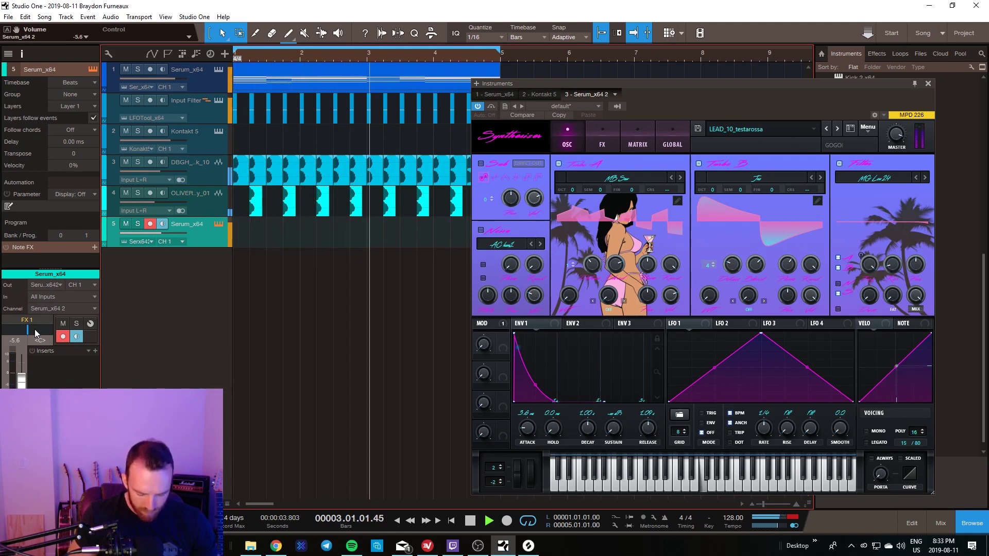
key(space)
Step: Create a four-bar part on the new Serum track and enter four rising eighth notes starting at A#2
double_click(234, 238)
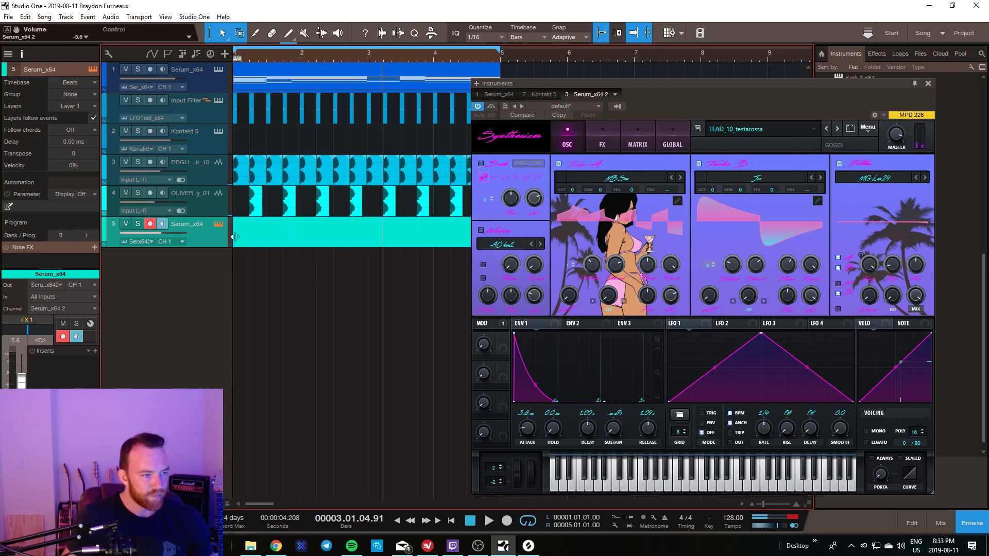
double_click(259, 235)
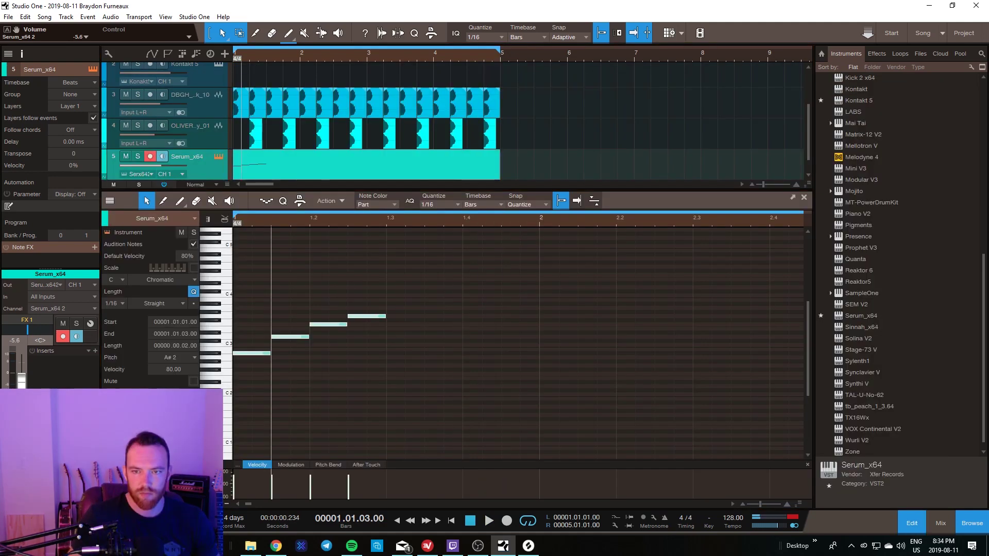
Step: Solo the new Serum lead track and play back its four-note phrase several times
click(138, 157)
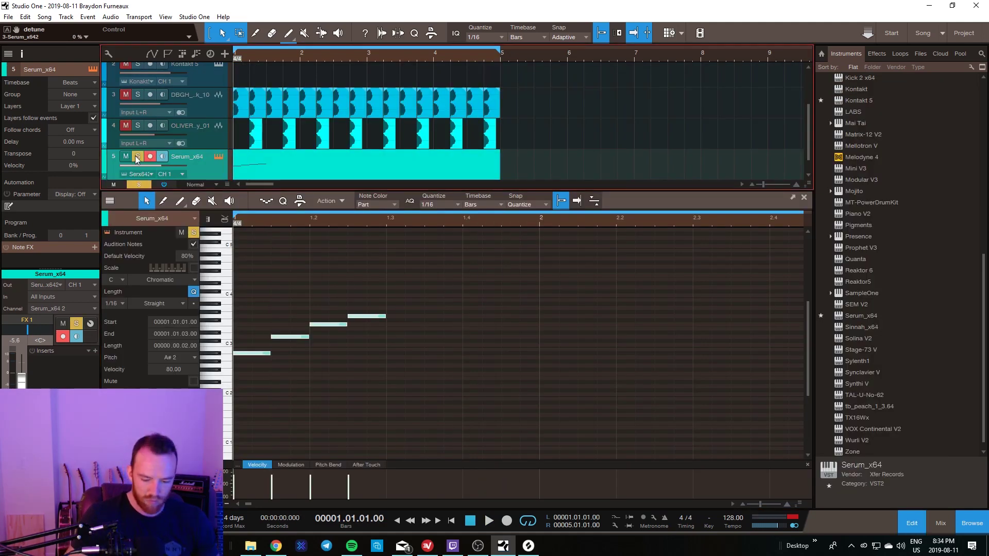
key(space)
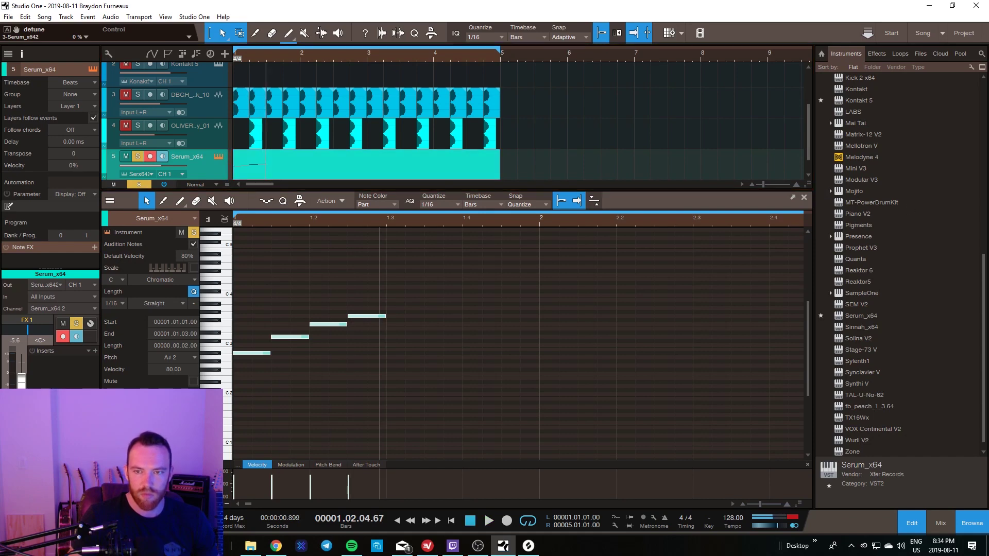
key(space)
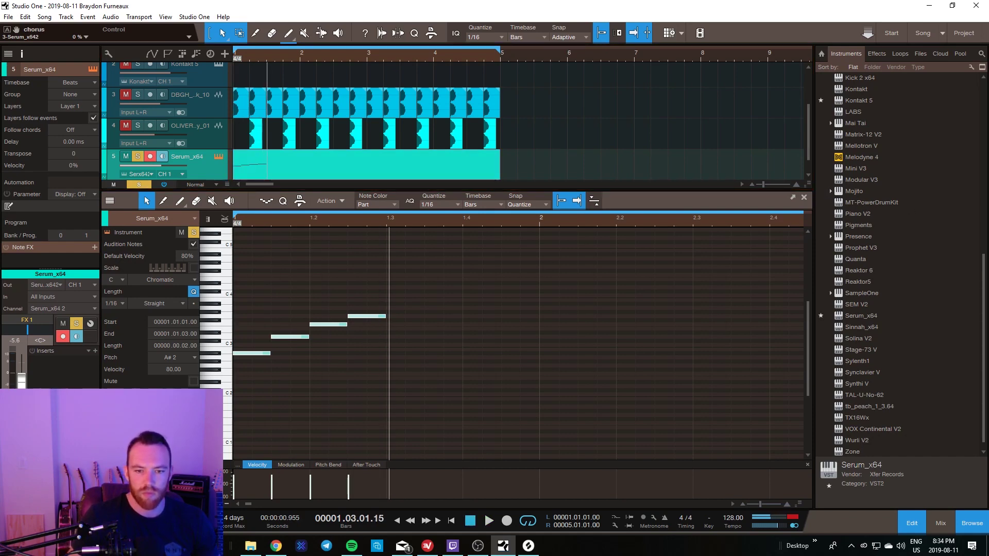
key(space)
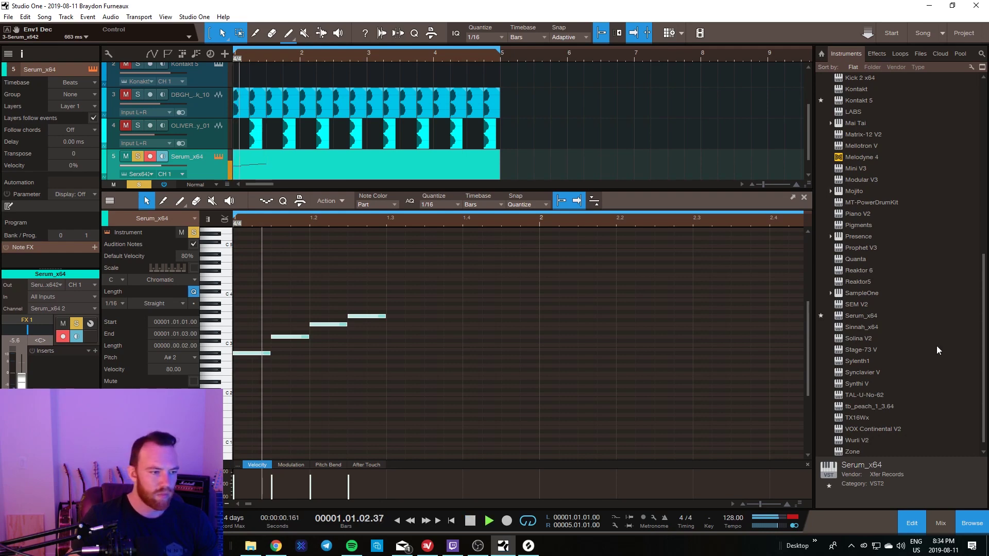
key(space)
drag(447, 287, 308, 354)
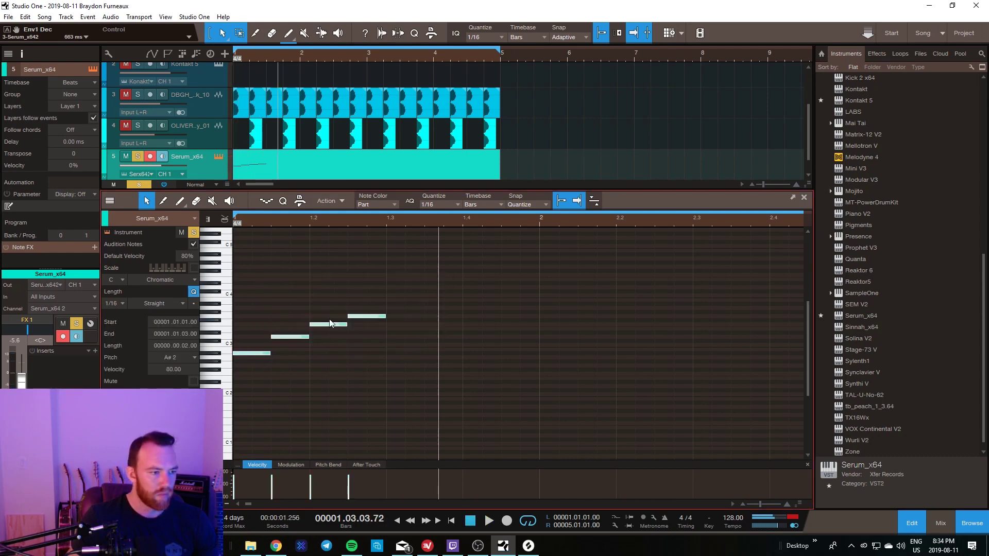
Step: Duplicate the four-note lead phrase repeatedly until it fills the four-bar part
key(d)
key(d)
key(d)
key(d)
key(d)
key(d)
key(d)
key(w)
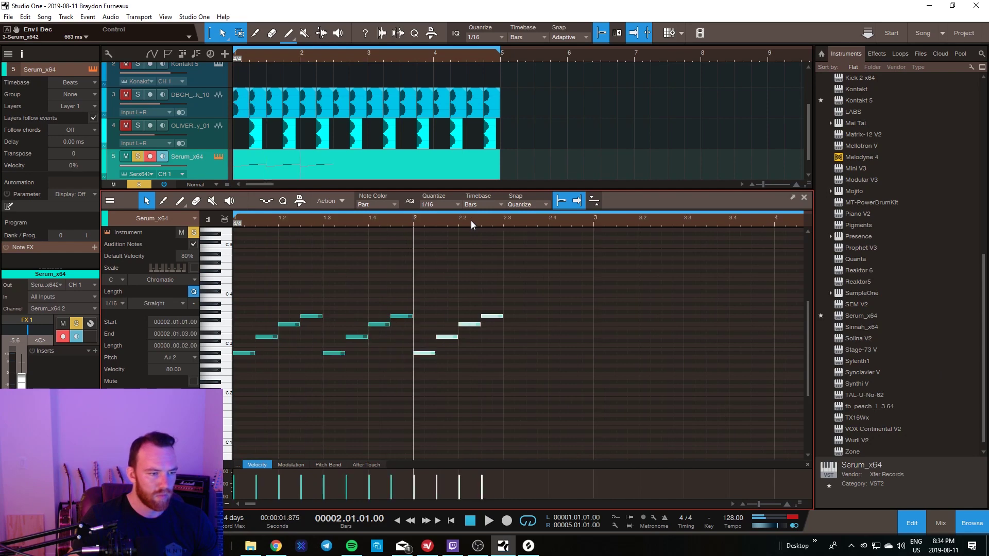
Step: Close the note editor, unsolo and disarm the lead Serum track, and lower its volume to -12.9 dB during loop playback
click(919, 520)
click(141, 224)
click(149, 225)
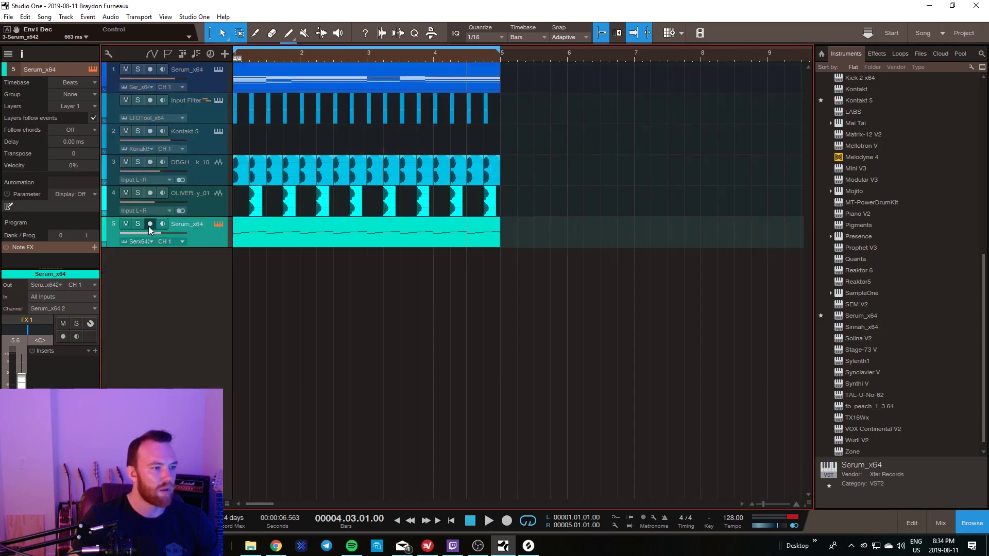
key(space)
drag(156, 231, 151, 248)
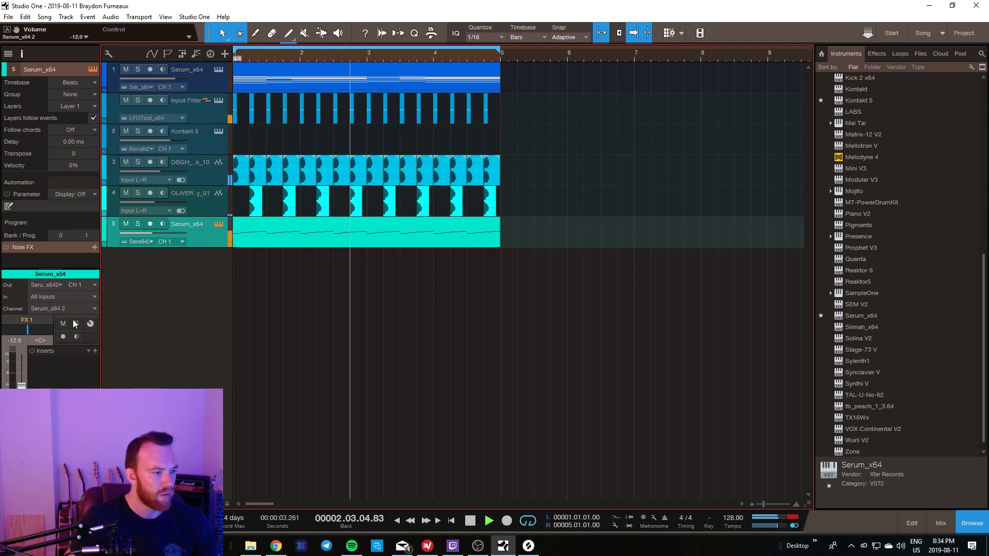
key(space)
Step: Transpose every A#2 note in the lead Serum part up one octave to A#3
double_click(323, 243)
drag(616, 348, 232, 367)
key(shift+Up)
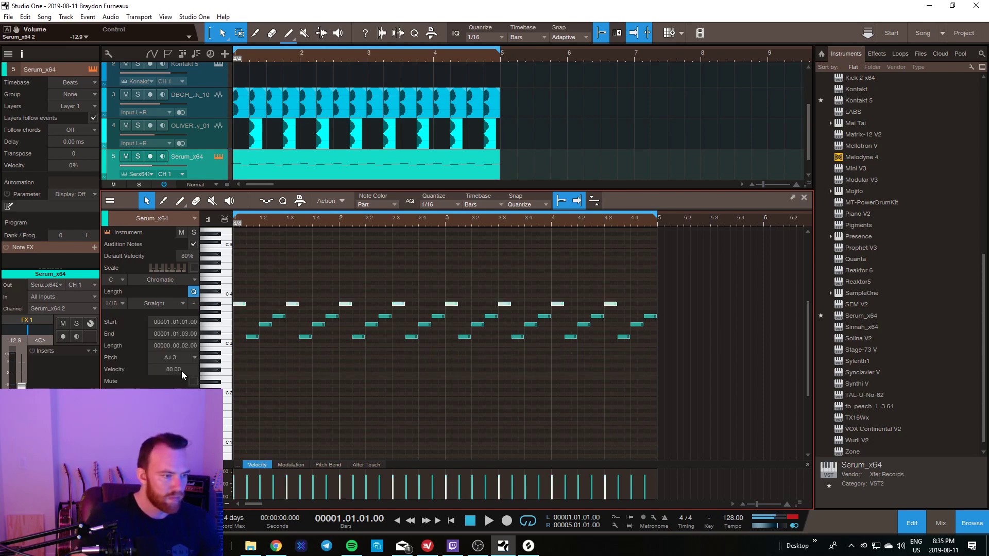
Step: Move the A#3 notes to the end of each rising group and shift the whole lead pattern back to start at bar 1
drag(279, 317, 291, 304)
drag(782, 256, 233, 400)
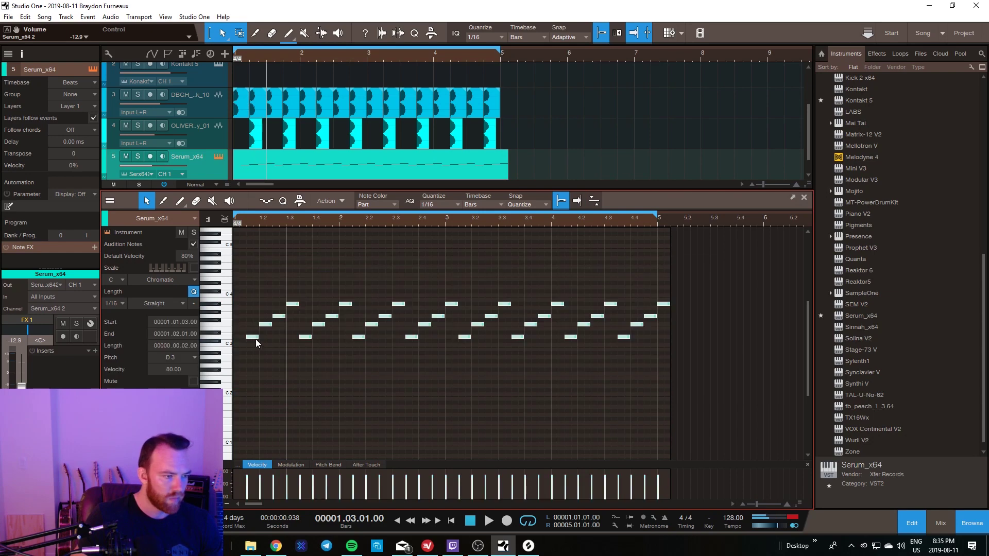
drag(252, 337, 239, 337)
click(263, 304)
Step: Play the revised lead line and lower the top note of every group by one semitone to A3
key(space)
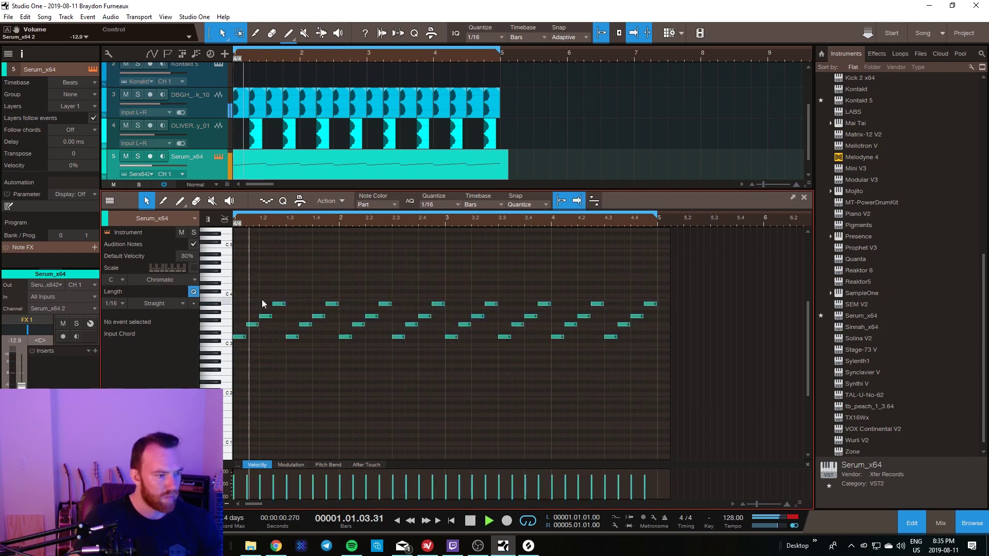
drag(268, 286, 712, 303)
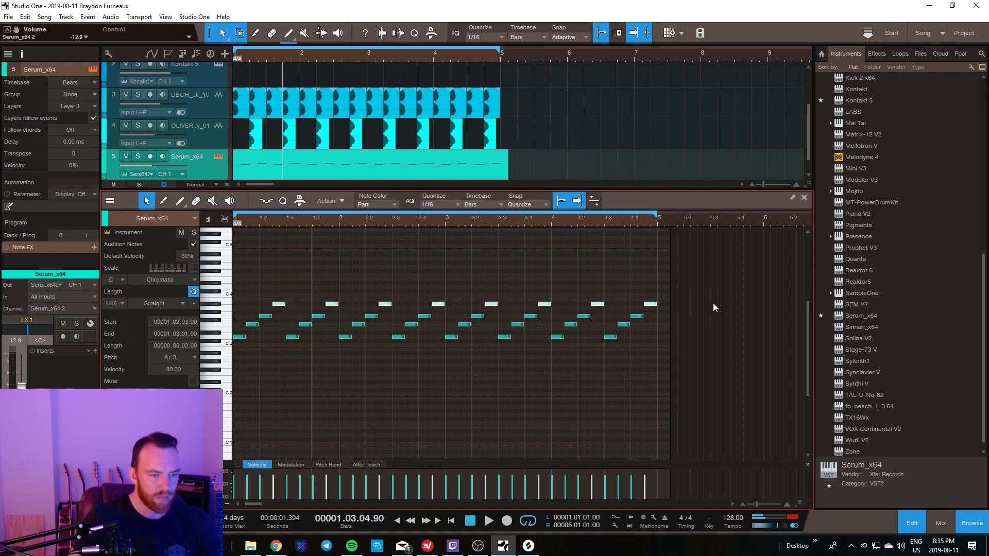
key(Down)
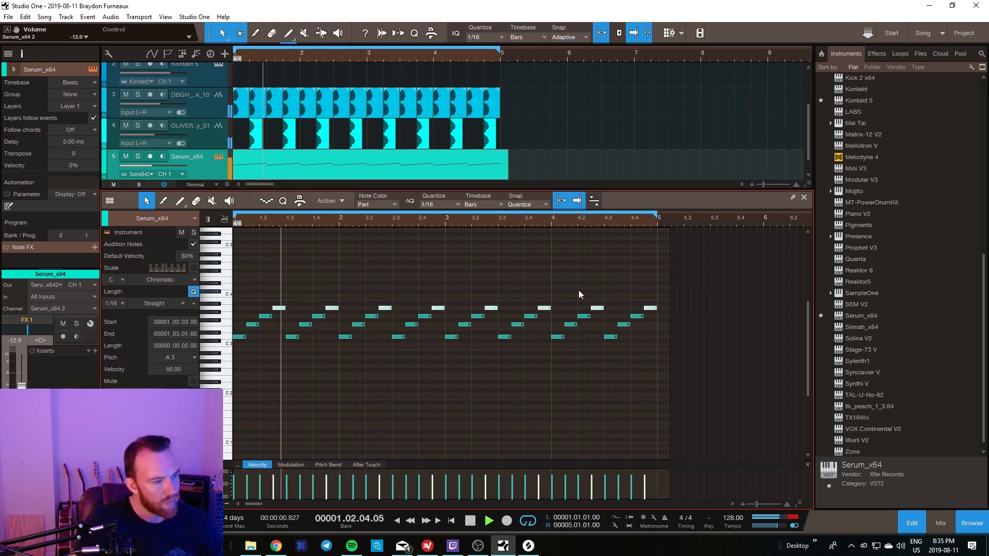
Step: Close the note editor and set the lead Serum track's volume to -14.3 dB while the loop plays
click(910, 523)
drag(150, 233, 149, 236)
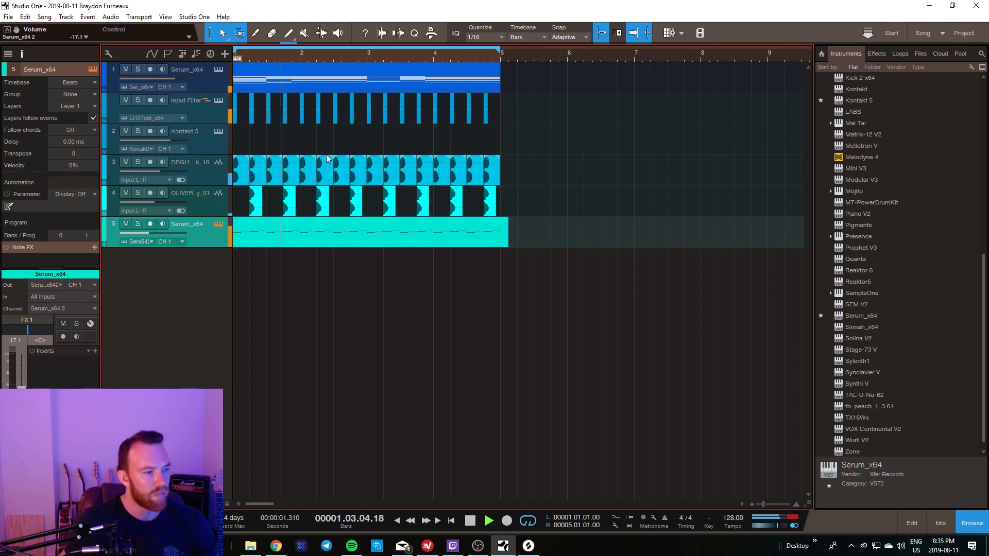
drag(149, 234, 152, 236)
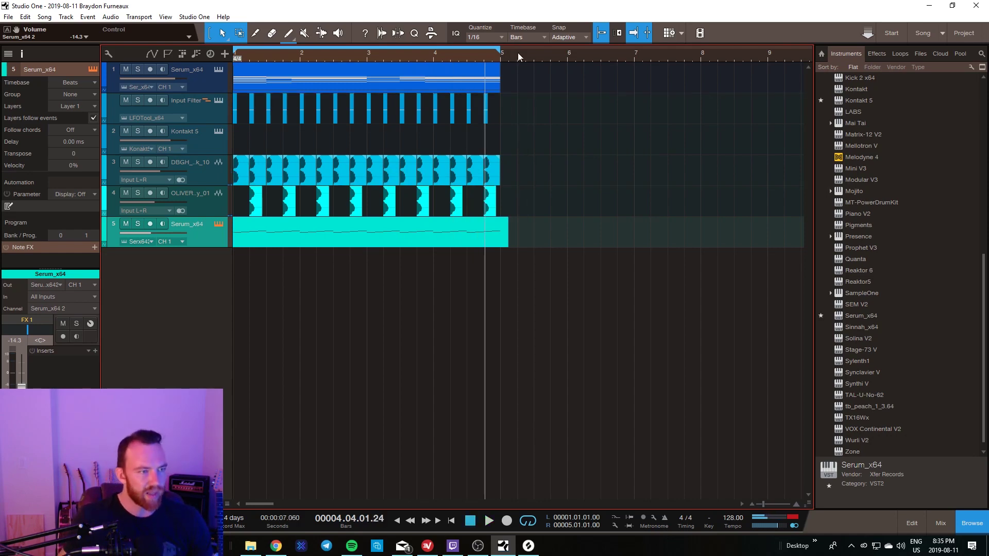
Step: Move the spare chord part on the first Serum track from bar 13 to bar 21
key(w)
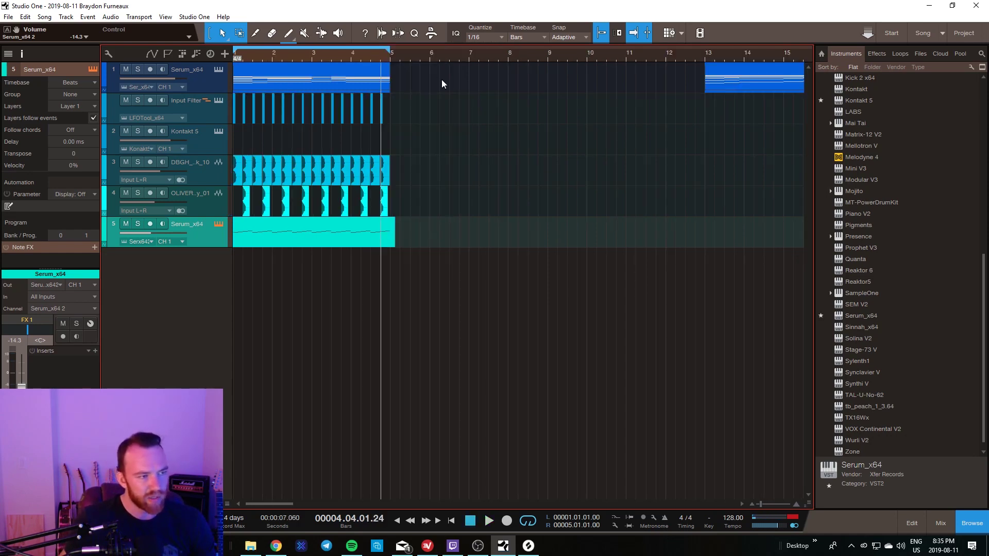
drag(440, 82, 175, 258)
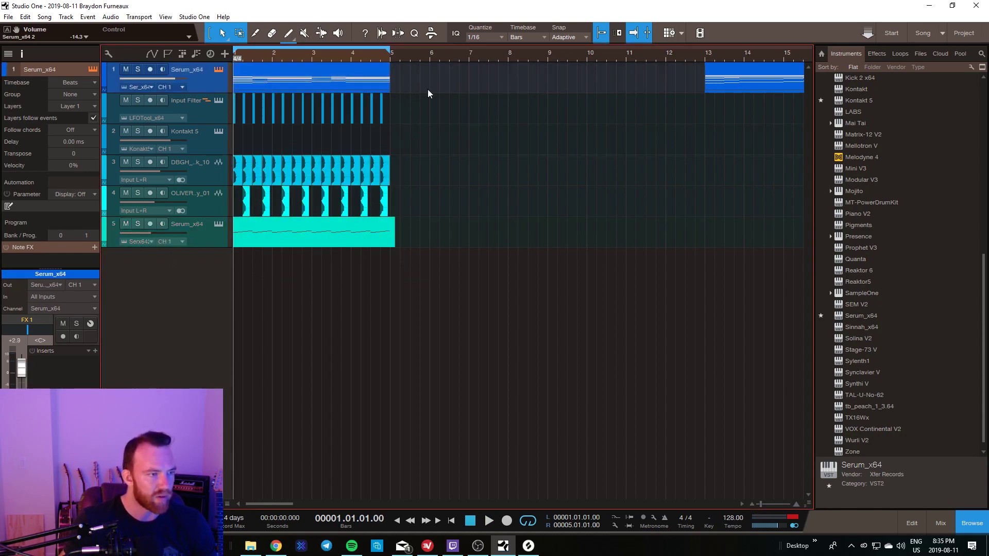
key(w)
drag(553, 82, 738, 82)
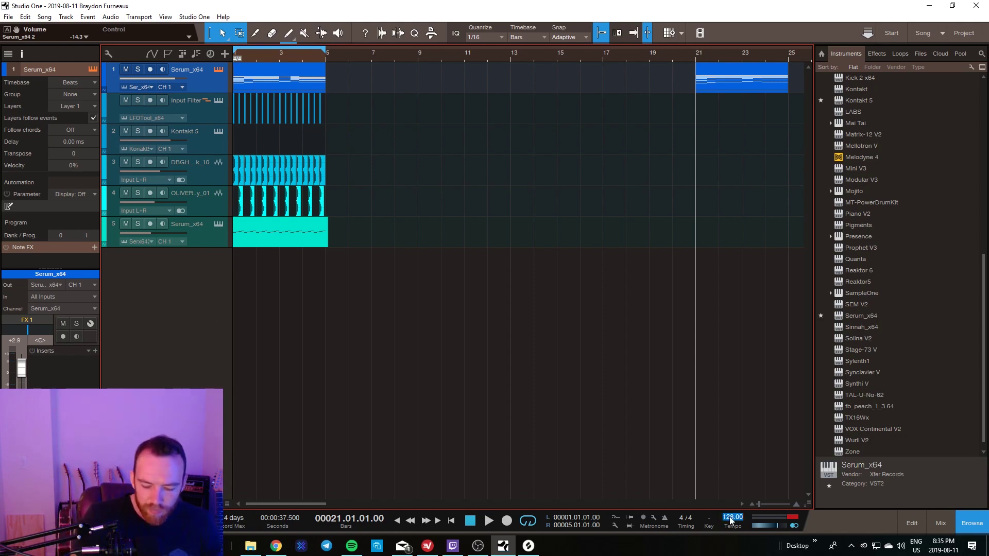
Step: Set the song tempo to 160 BPM, solo the chord Serum track and play it back
text(0)
key(Return)
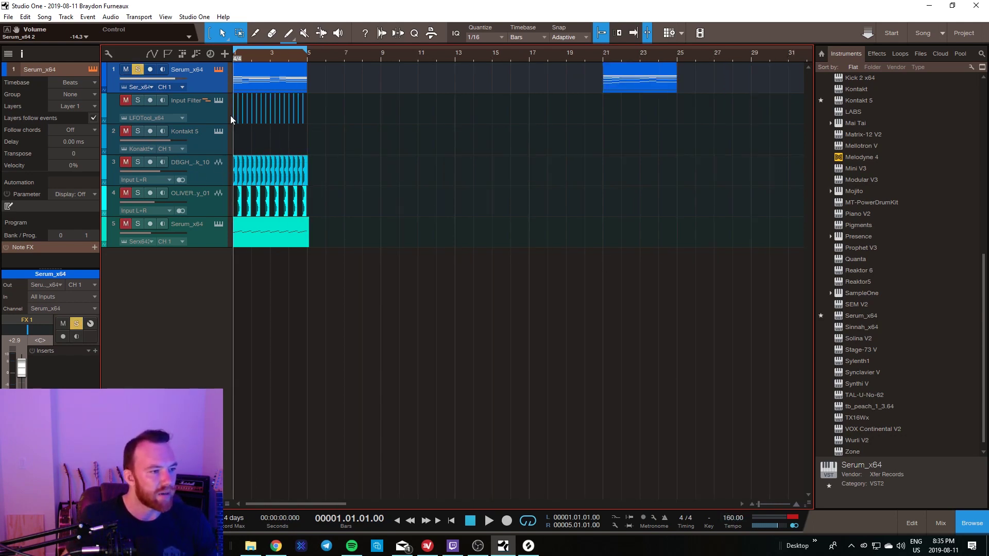
key(space)
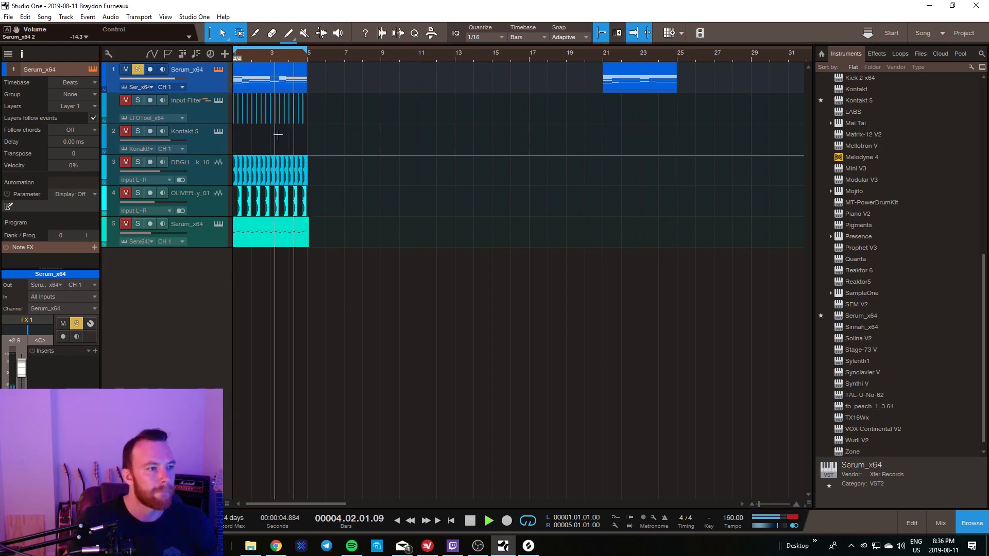
key(space)
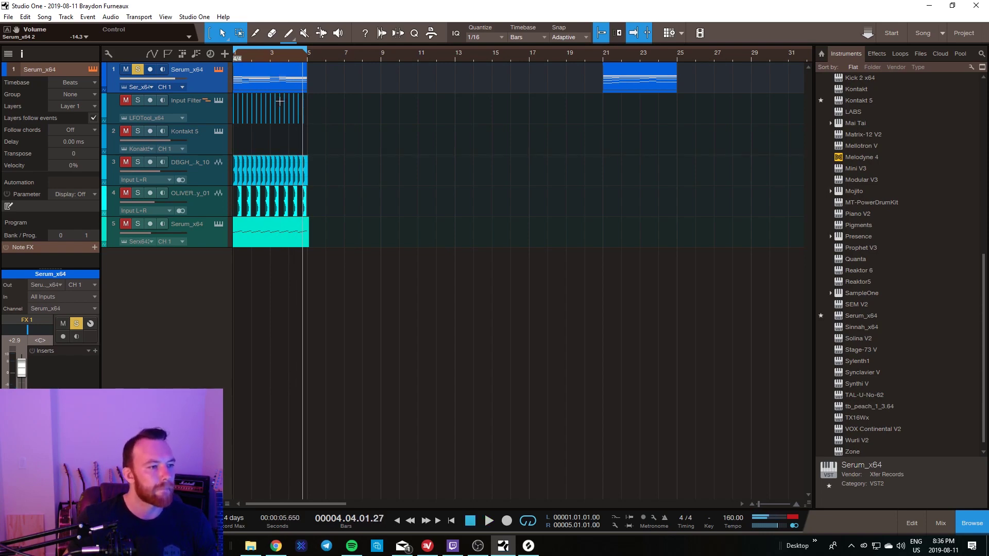
Step: Select all the kick events and trim their ends so the last one stops at bar 5
drag(258, 57, 379, 53)
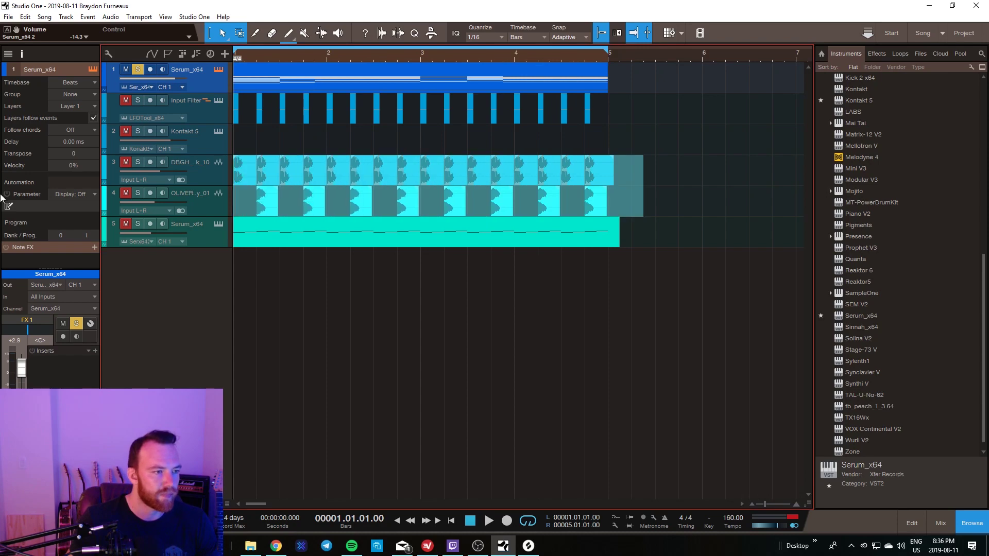
click(552, 158)
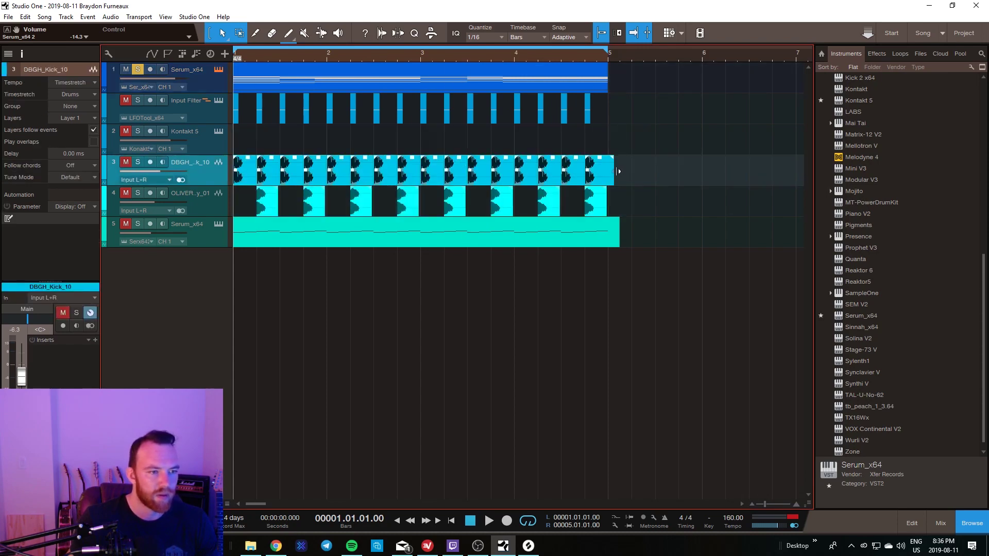
drag(618, 172, 614, 172)
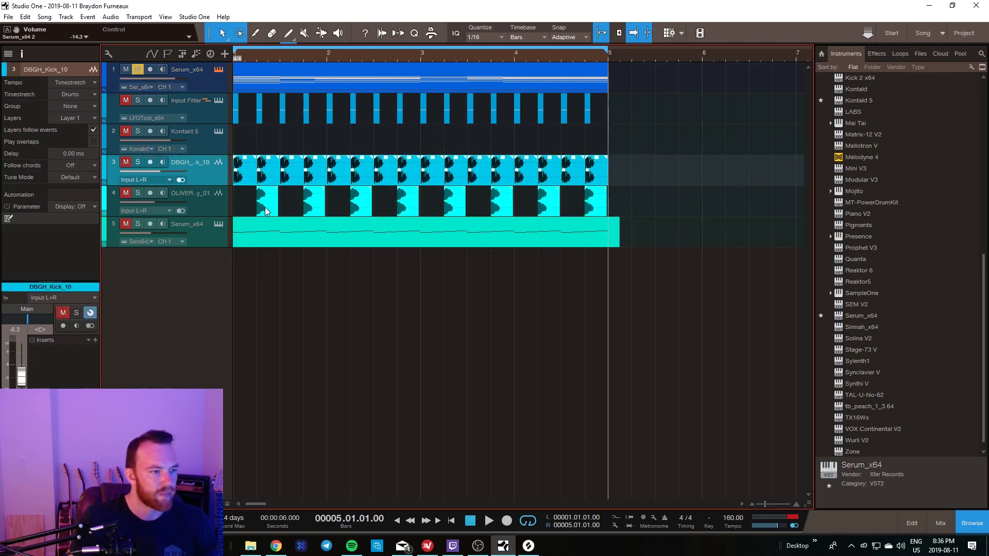
Step: Reduce bar 1 to a single snare on beat 3, and delete its kicks on beats 2, 3 and 4
click(285, 202)
drag(300, 208, 291, 210)
click(271, 178)
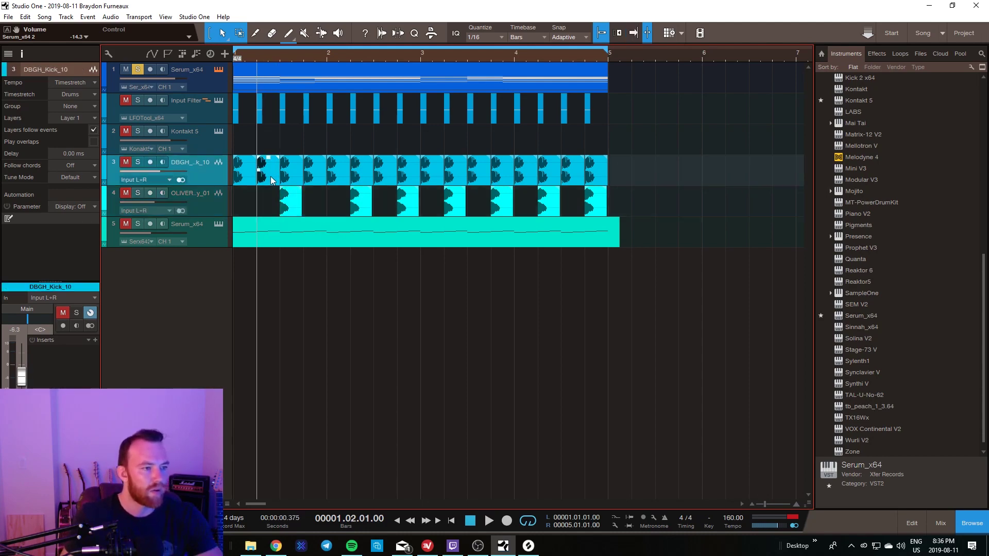
key(Home)
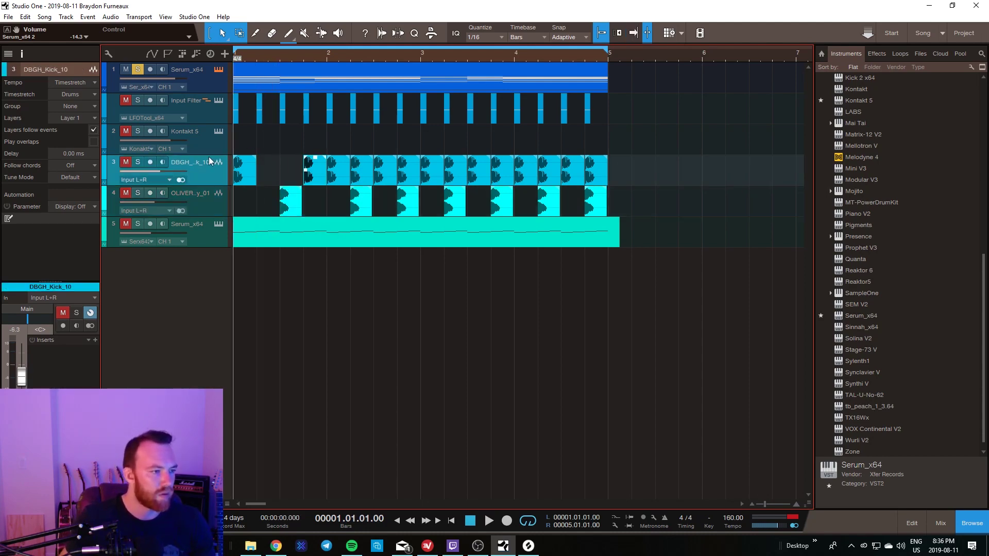
key(space)
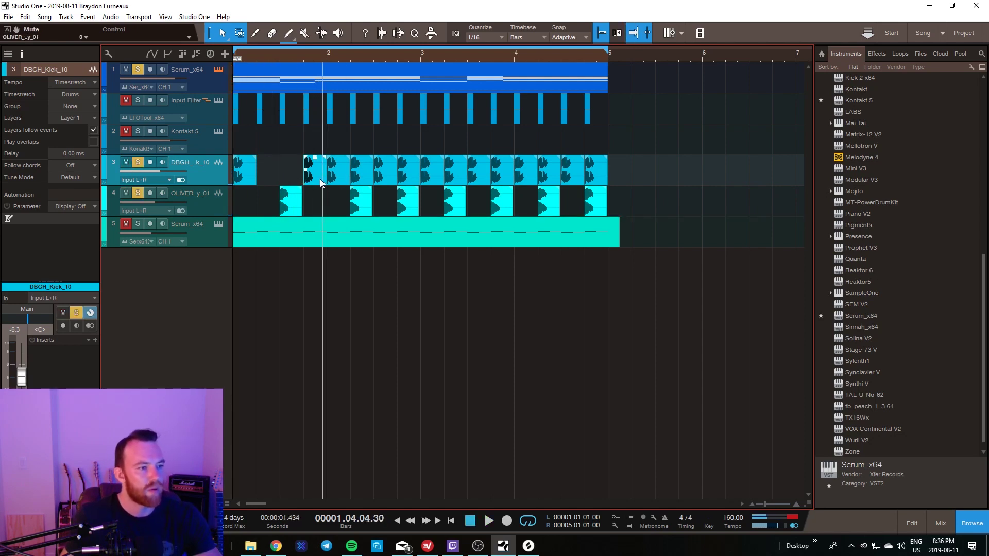
key(Delete)
Step: Play the soloed drums with the chords and move the kick on bar 2 beat 1 earlier to 1.04.03
key(space)
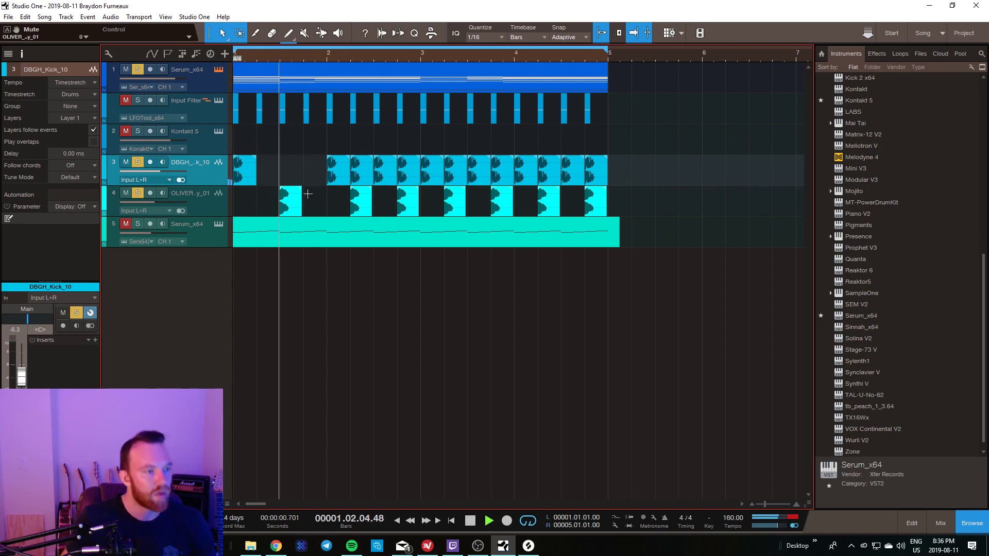
key(space)
drag(330, 182, 322, 181)
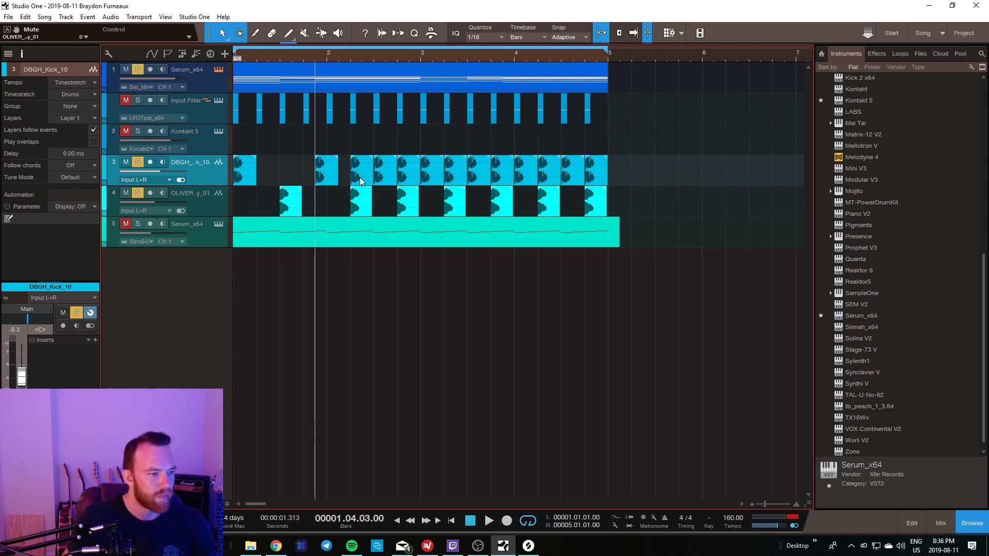
Step: Move the snare in bar 2 from beat 2 to beat 3 and delete all the kicks and snares that follow it
drag(359, 208, 382, 208)
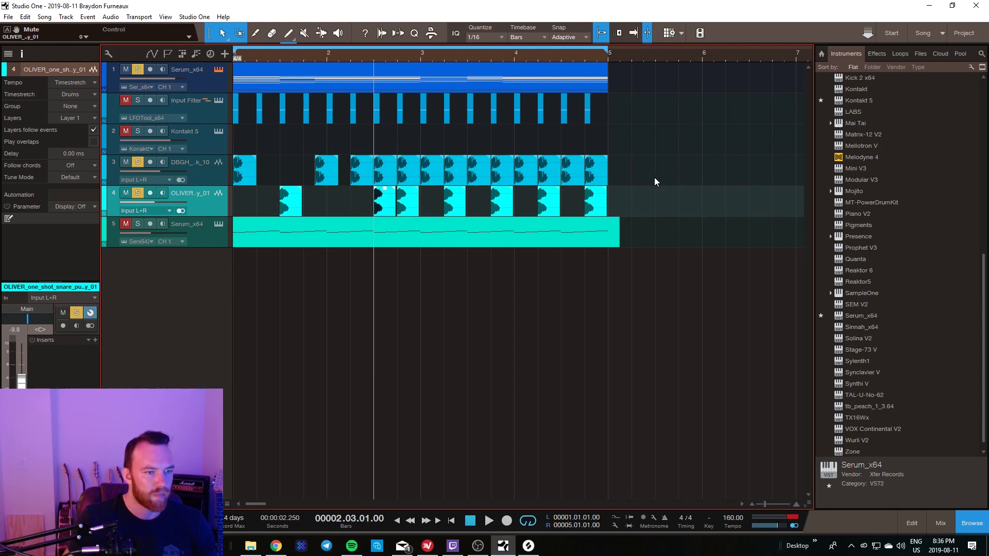
drag(654, 177, 408, 200)
key(Delete)
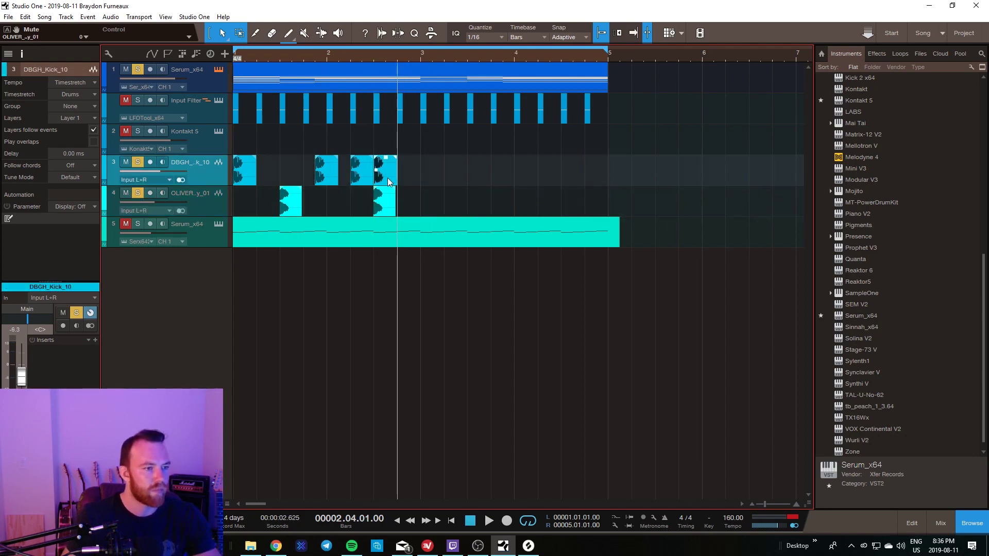
Step: Play back the drum pattern, add a short kick at 2.04.03 and duplicate the two-bar kick and snare pattern into bars 3 and 4
key(space)
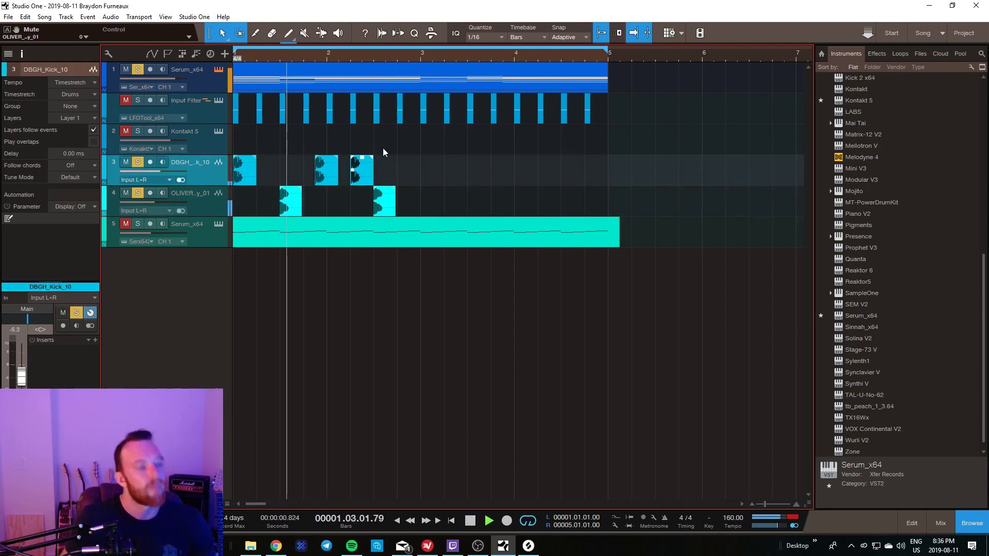
key(space)
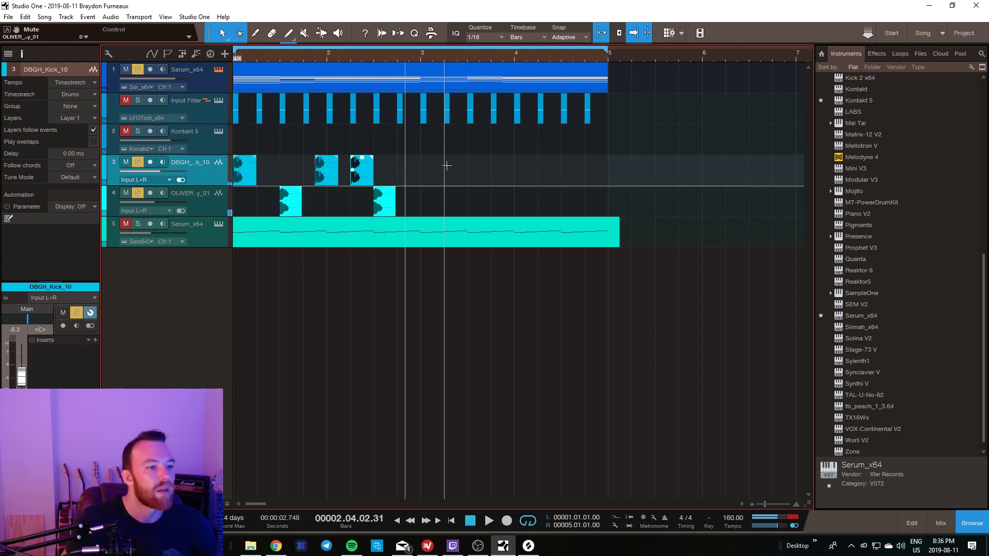
drag(371, 174, 215, 196)
key(d)
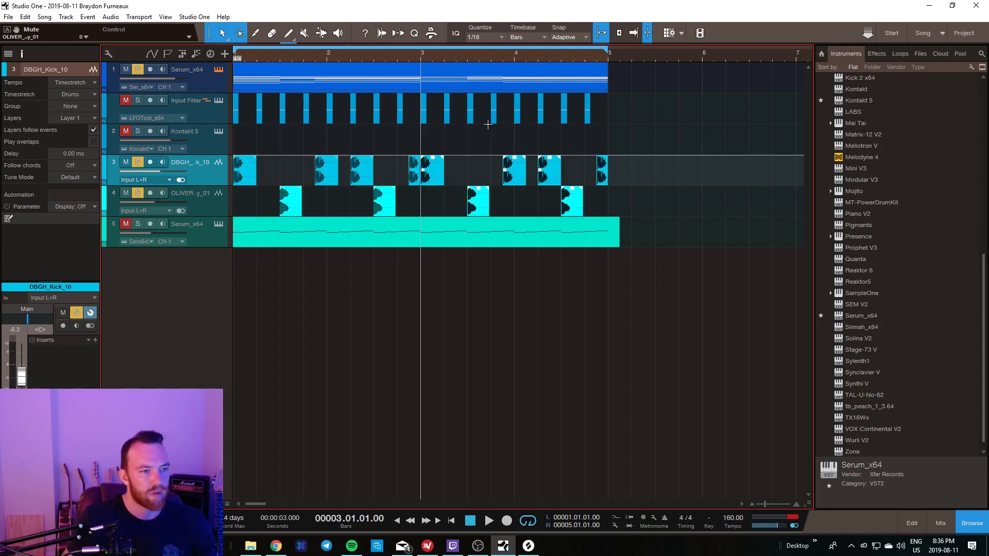
Step: Delete every Input Filter trigger after the first and place copies of it at 1.03.01, 1.04.03 and 2.02.01 to match the drum hits
click(257, 116)
key(Delete)
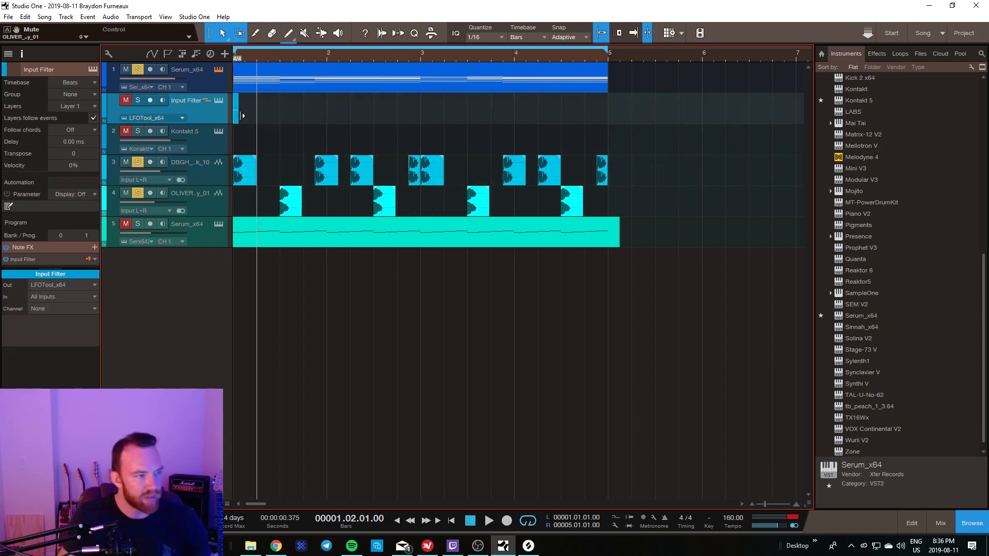
drag(281, 116, 283, 118)
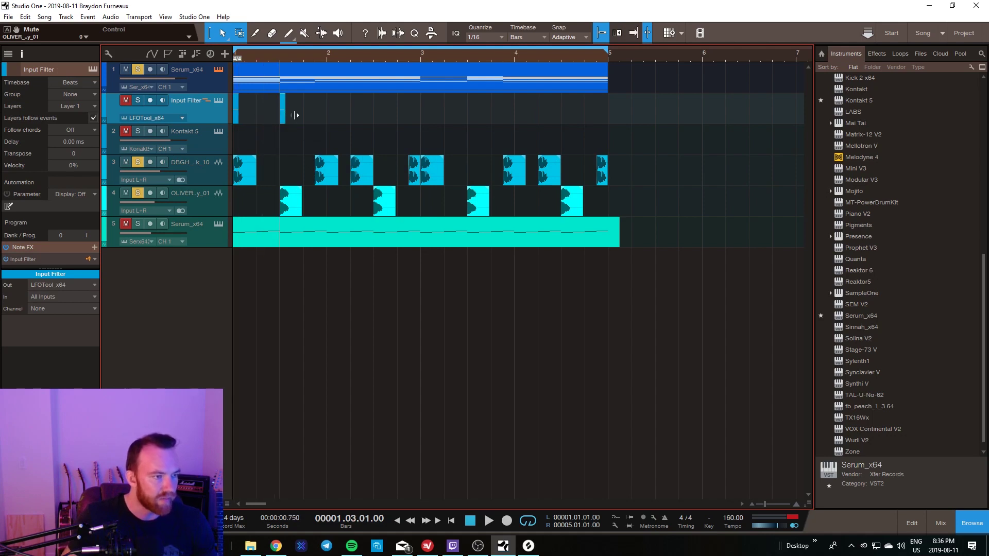
click(288, 116)
click(312, 119)
drag(316, 122, 360, 118)
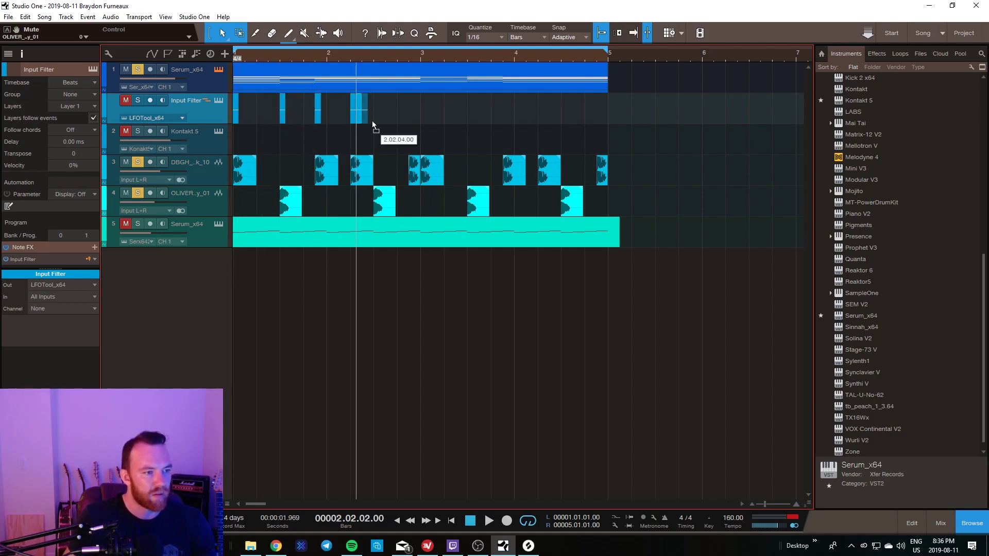
Step: Place further Input Filter trigger copies at 2.03.01, 2.04.03, 3.01.01, 3.04.03, 4.02.01 and 4.04.03
click(376, 123)
click(382, 122)
click(407, 122)
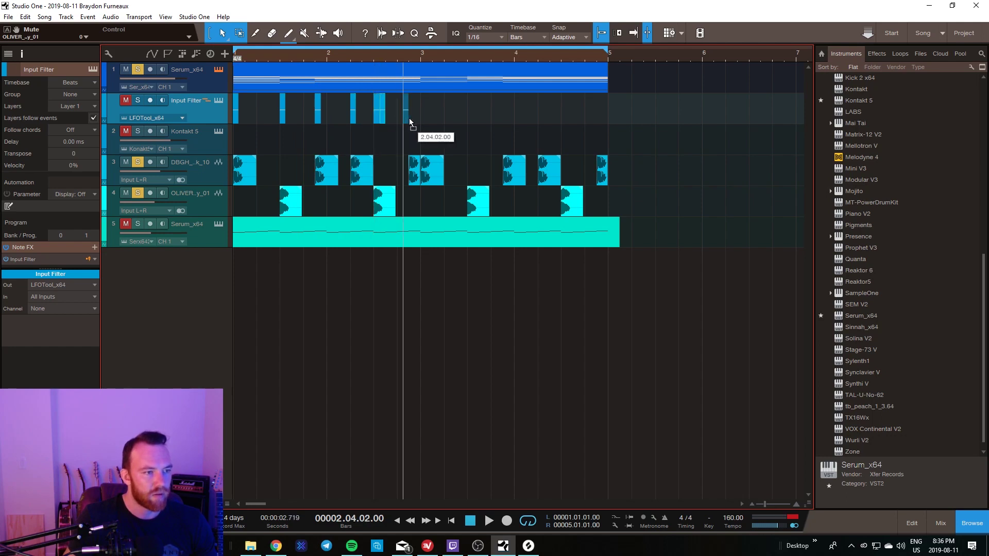
drag(409, 122, 435, 118)
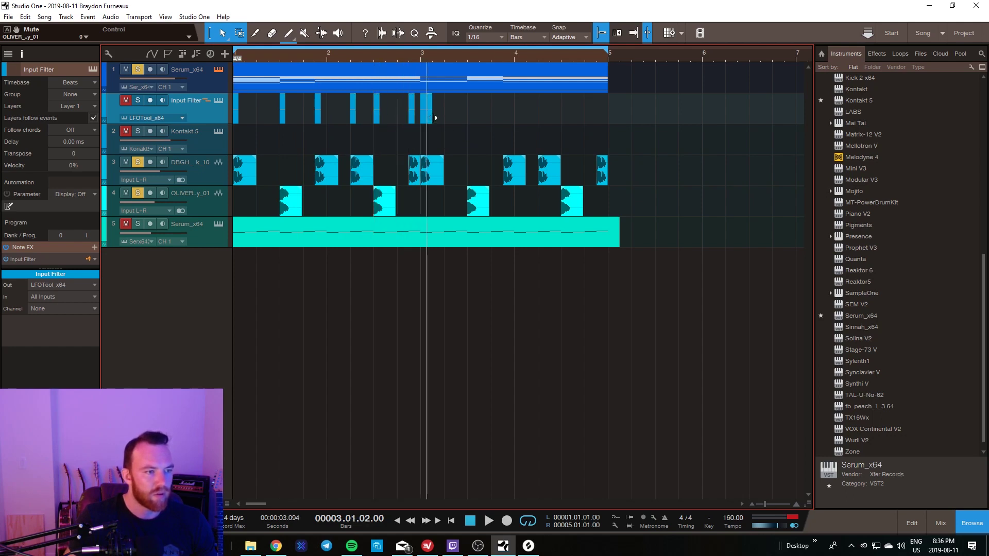
click(505, 117)
mouse_move(539, 120)
mouse_down()
mouse_move(611, 122)
mouse_move(599, 122)
mouse_up()
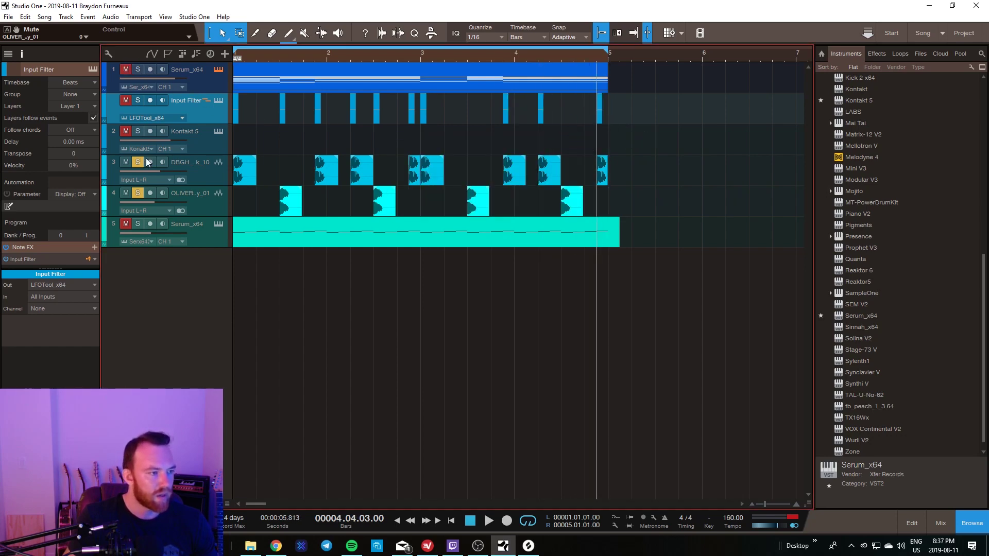
Step: Turn off solo on the kick and snare tracks, then switch to Splice and filter the downloads to future bass kicks
click(137, 192)
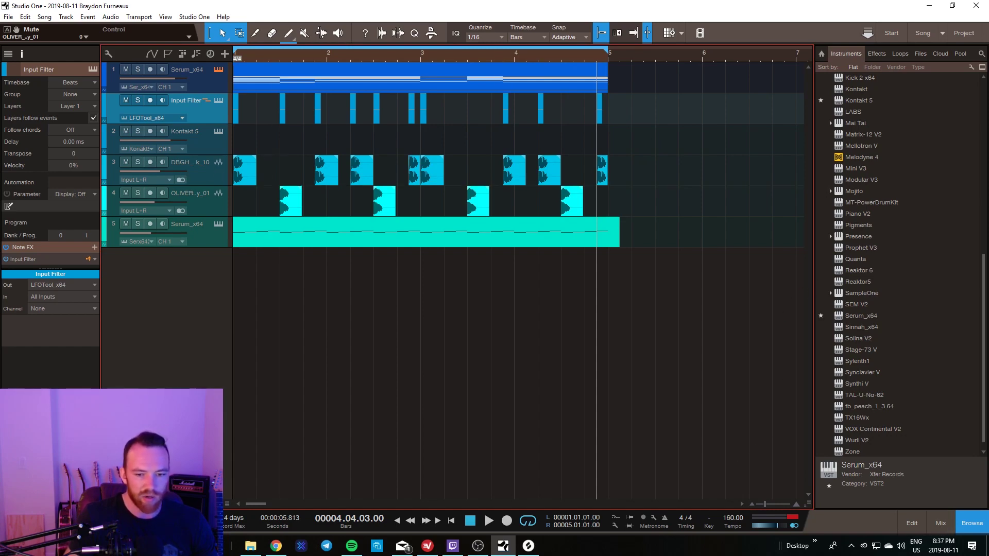
key(alt+Tab)
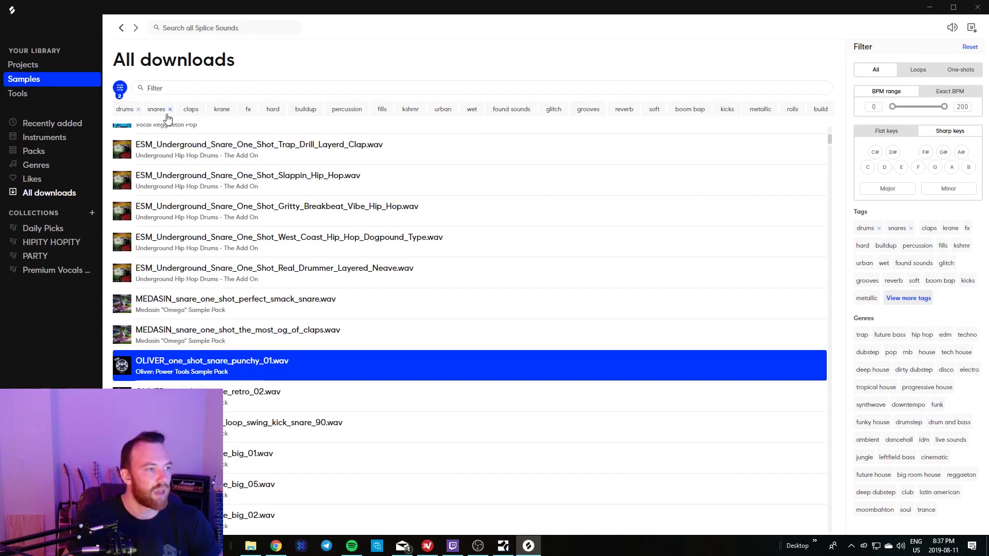
click(169, 109)
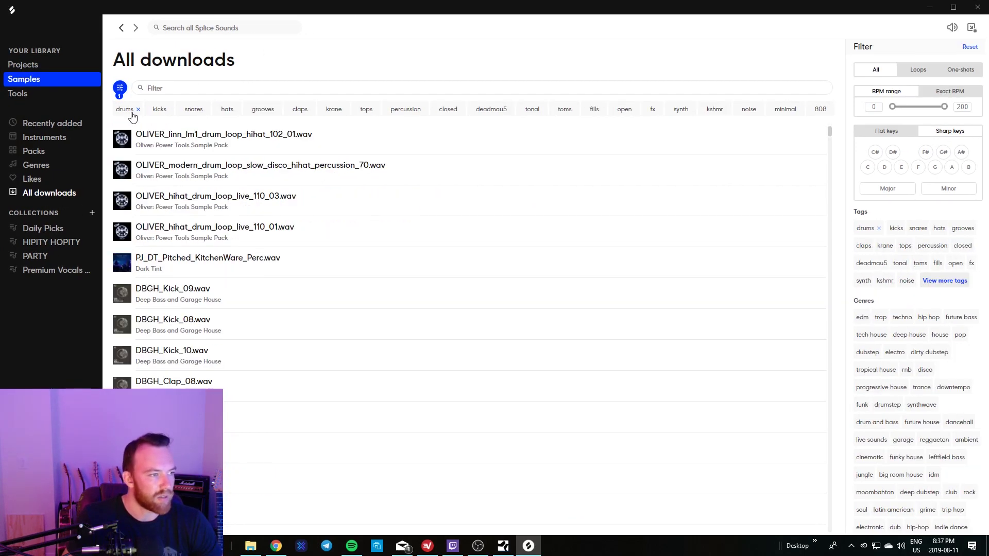
click(158, 112)
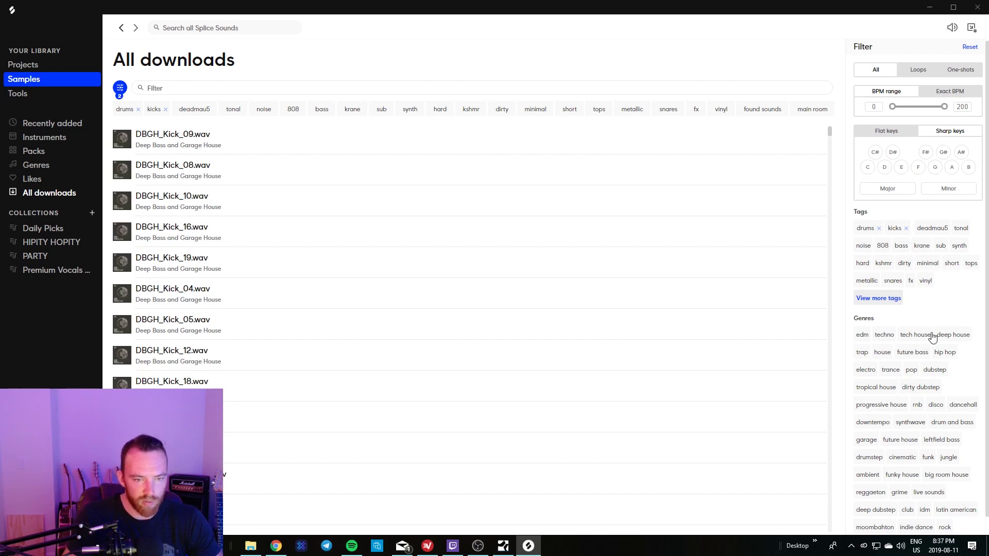
click(911, 354)
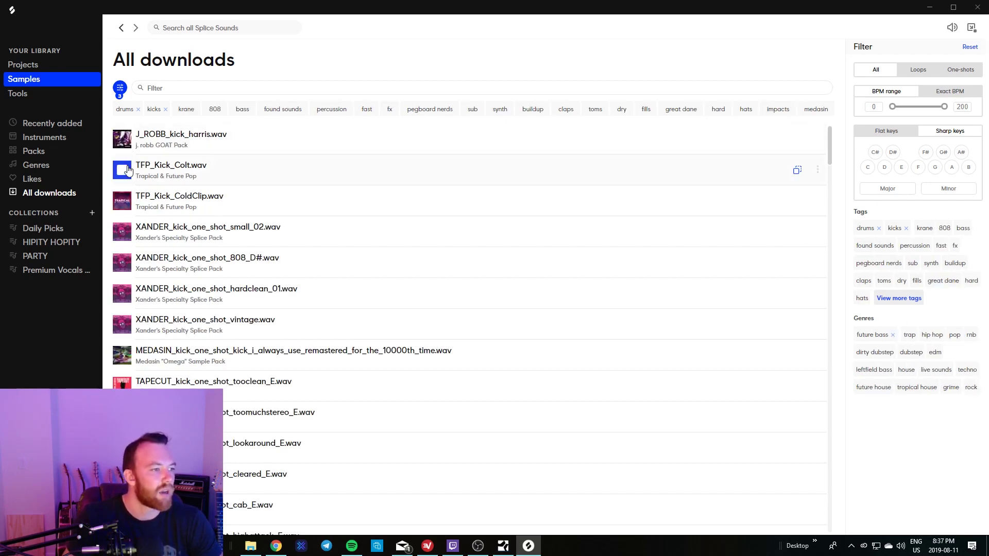
Step: Audition the future bass kick samples and replace the sample in all kick events on track 3 of the Studio One song
click(125, 238)
click(122, 263)
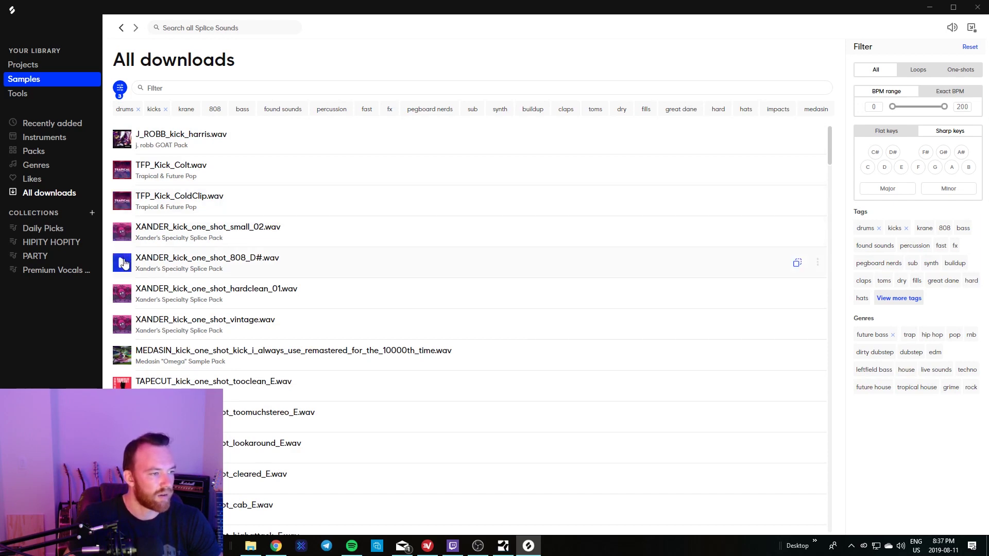
click(123, 323)
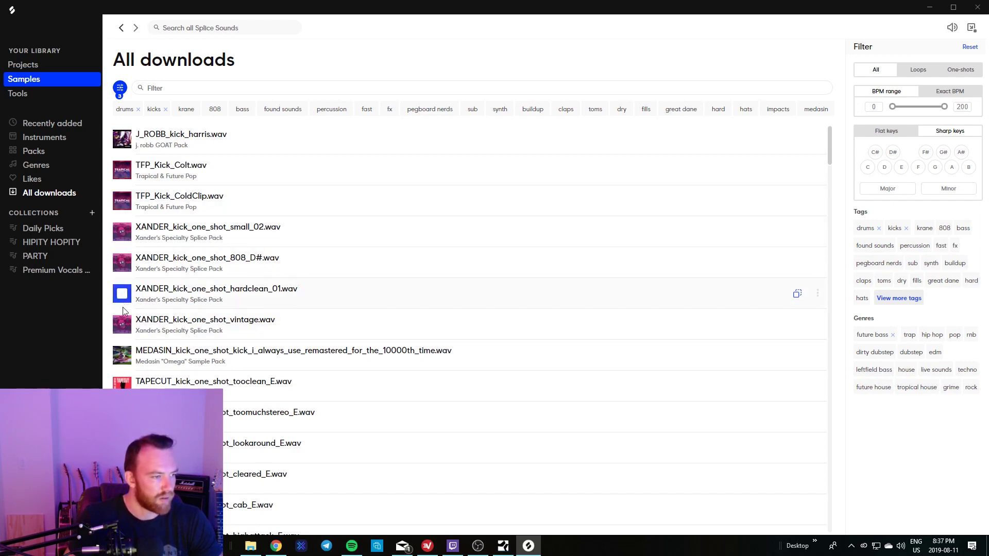
click(122, 354)
scroll(122, 355, down, 2)
click(119, 284)
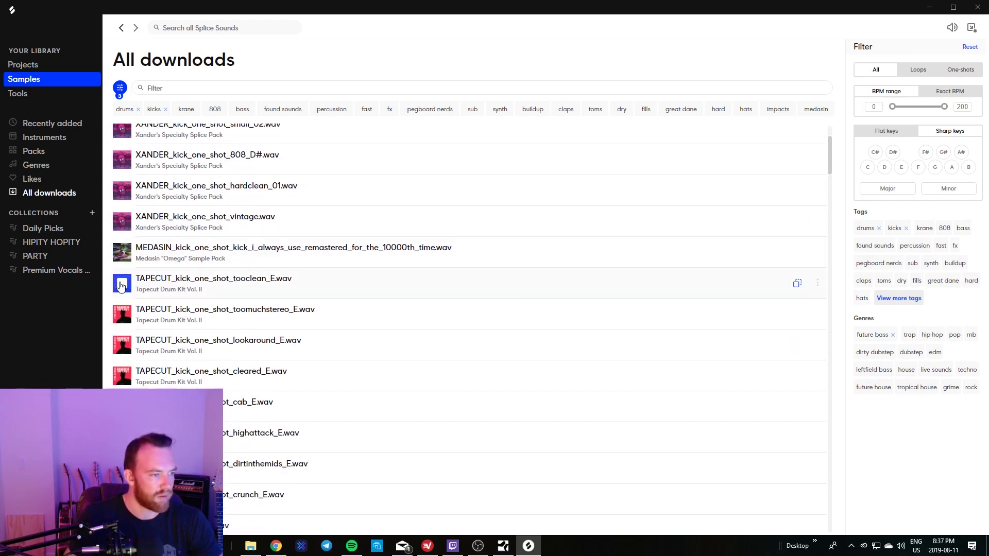
scroll(122, 319, down, 3)
key(alt+Tab)
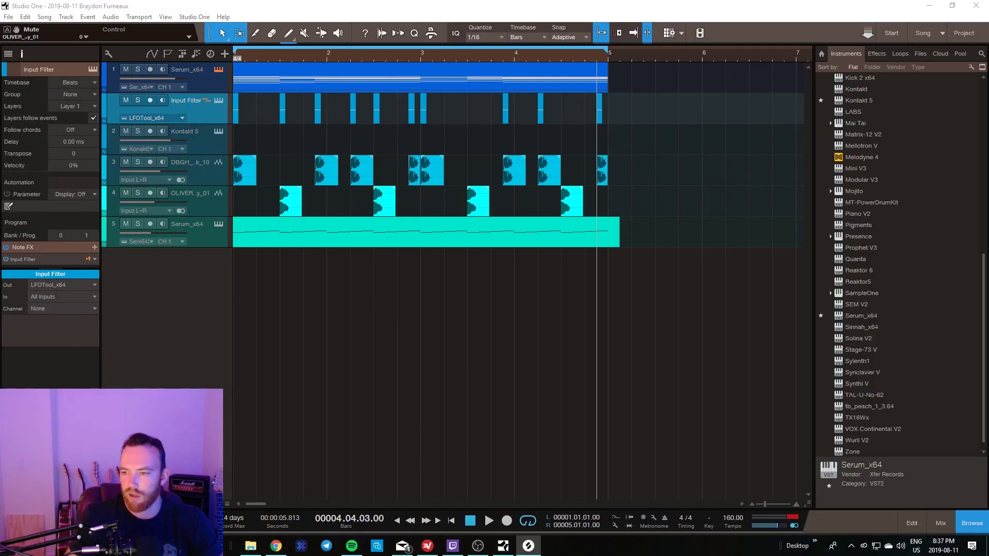
mouse_move(234, 172)
mouse_down()
mouse_move(634, 176)
mouse_move(319, 164)
mouse_move(248, 174)
mouse_up()
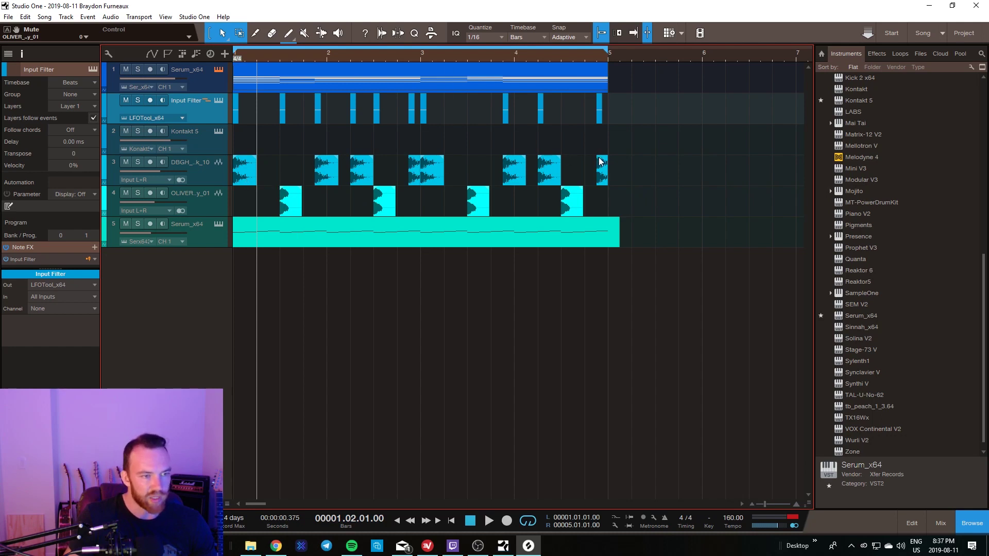
Step: Play back the loop with the replaced kick and mute the Serum bass on track 5
key(space)
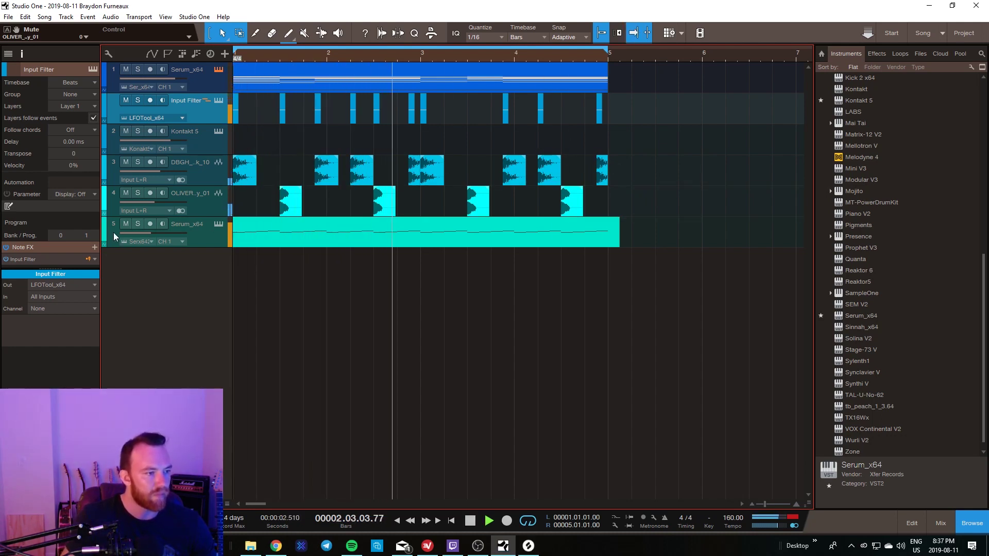
click(125, 224)
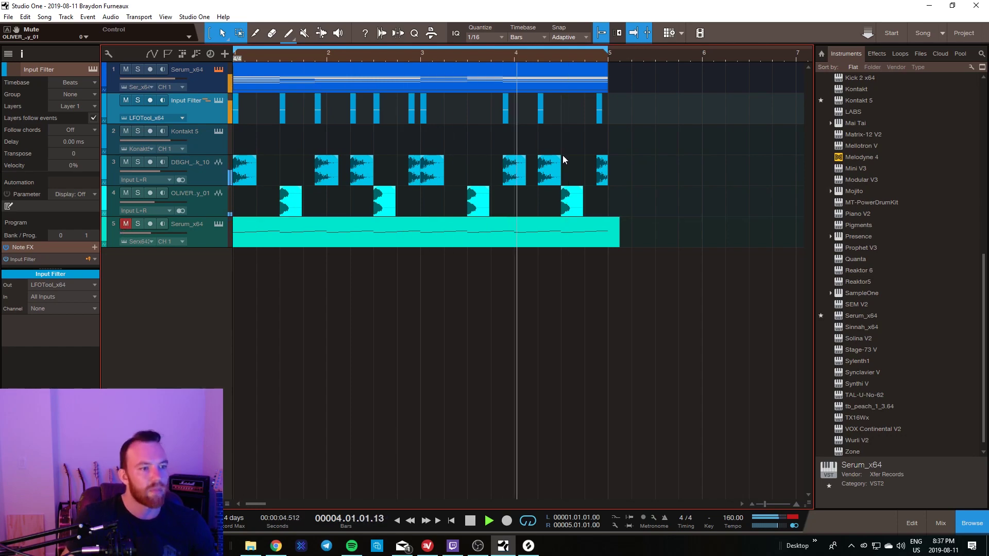
key(space)
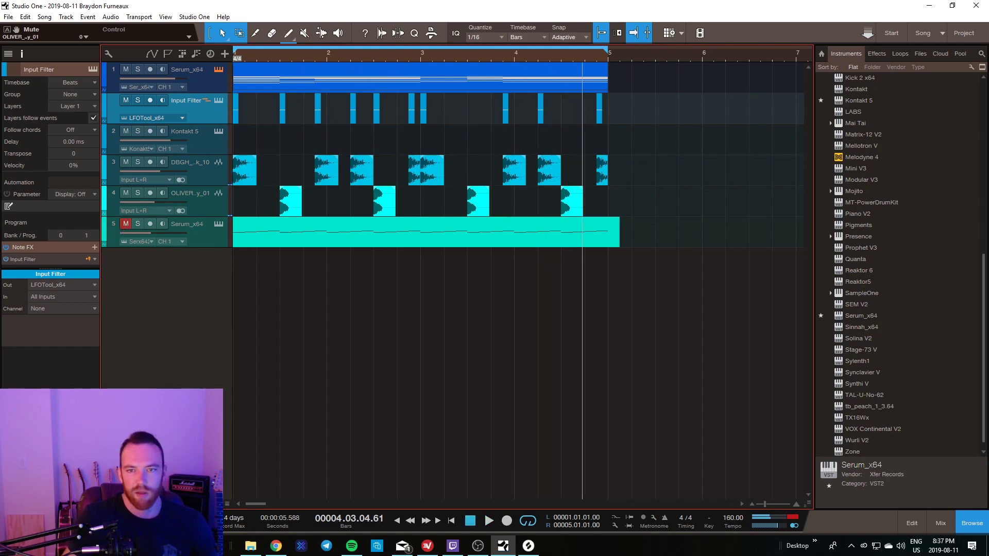
Step: Filter the Splice downloads to future bass snares and replace the snare sample on track 4 of the Studio One song
key(alt+Tab)
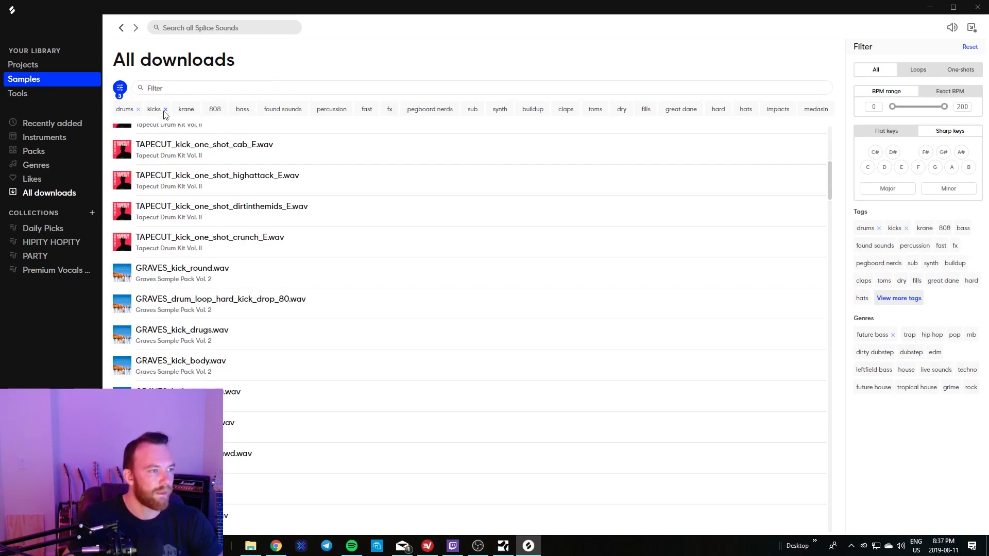
click(165, 110)
click(161, 109)
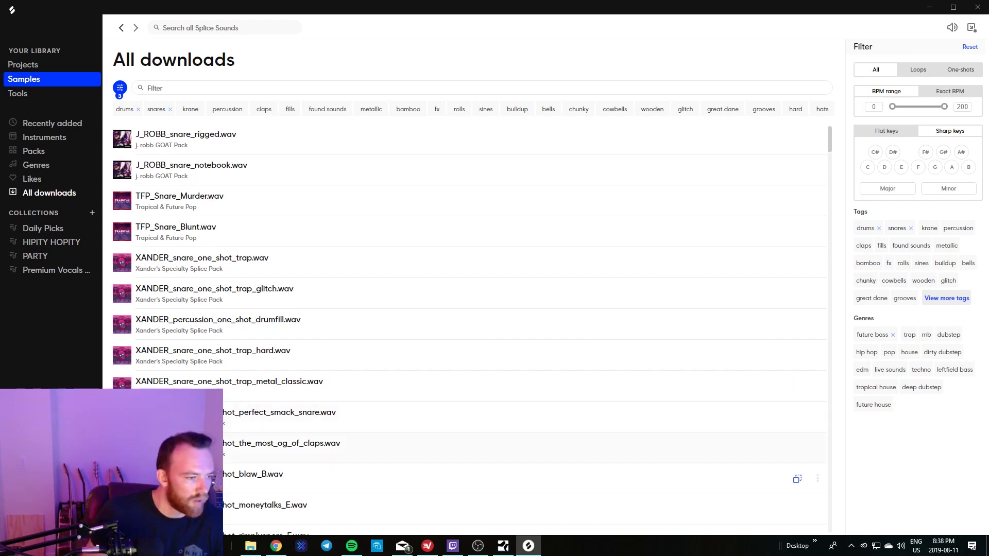
scroll(469, 329, down, 4)
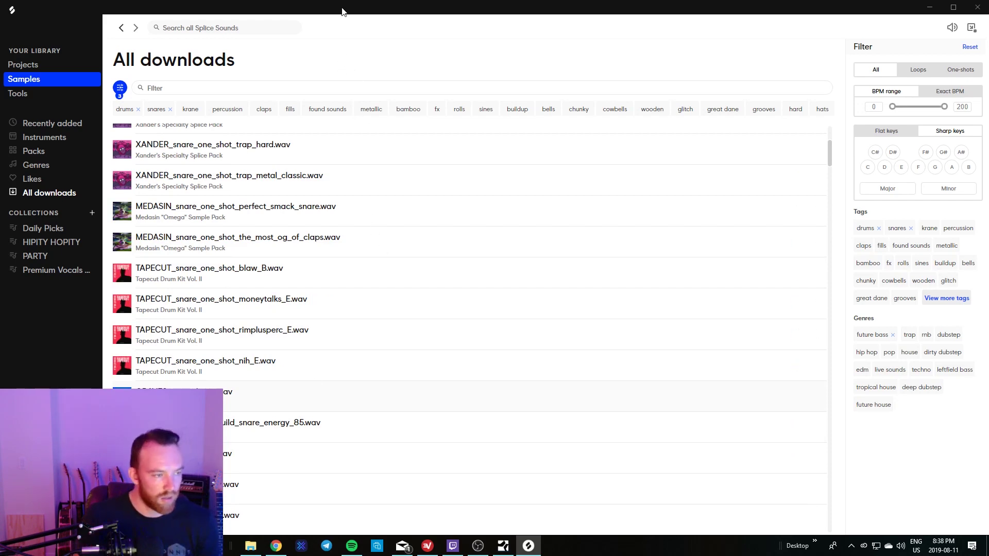
key(super+Down)
key(super+Down)
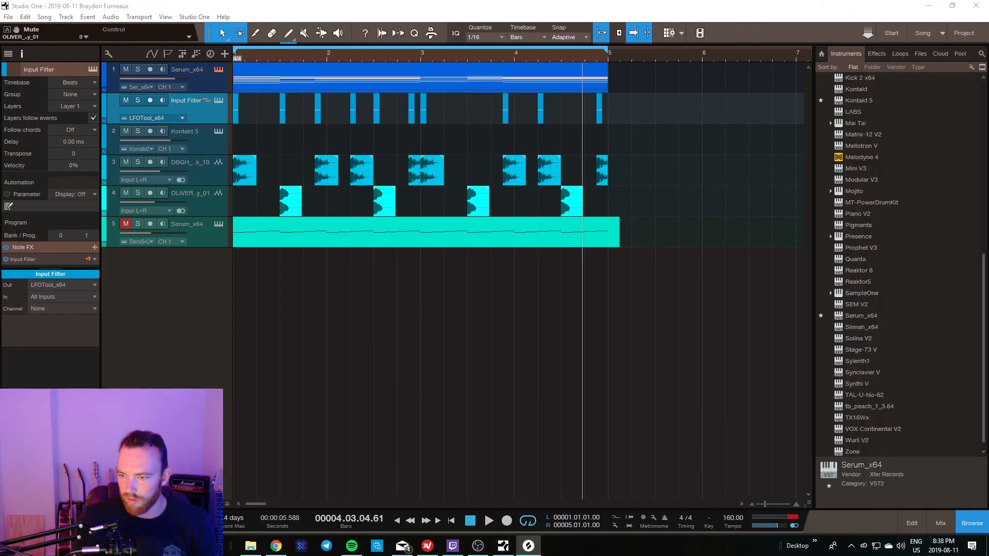
drag(804, 361, 295, 204)
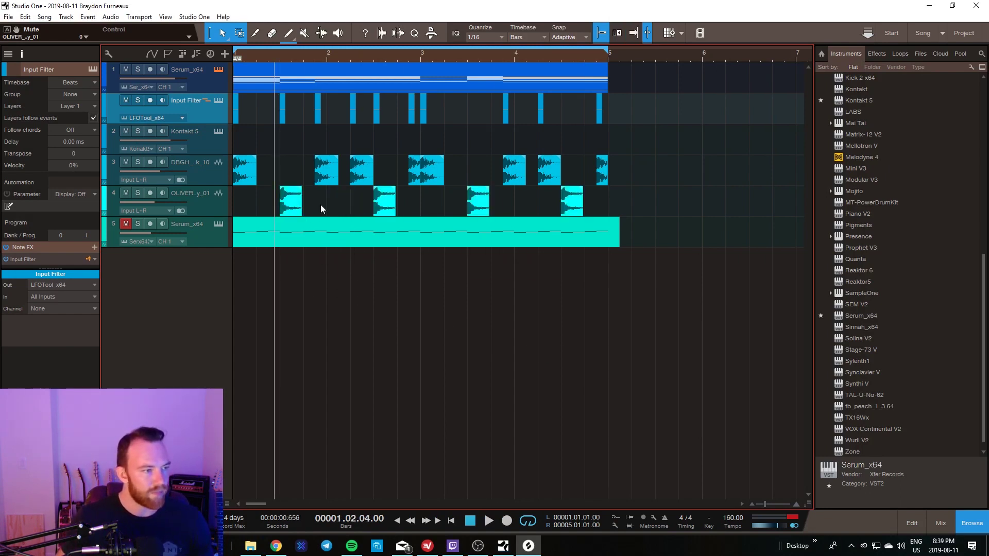
Step: Open the track 1 Serum instrument and lower its filter cutoff to 145 Hz while playing the loop
click(204, 75)
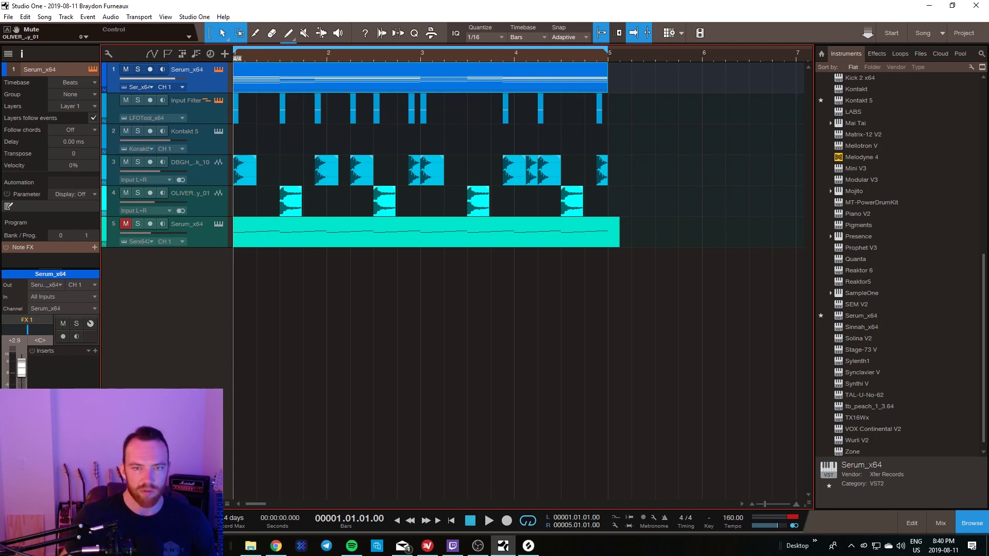
key(F11)
drag(656, 268, 675, 218)
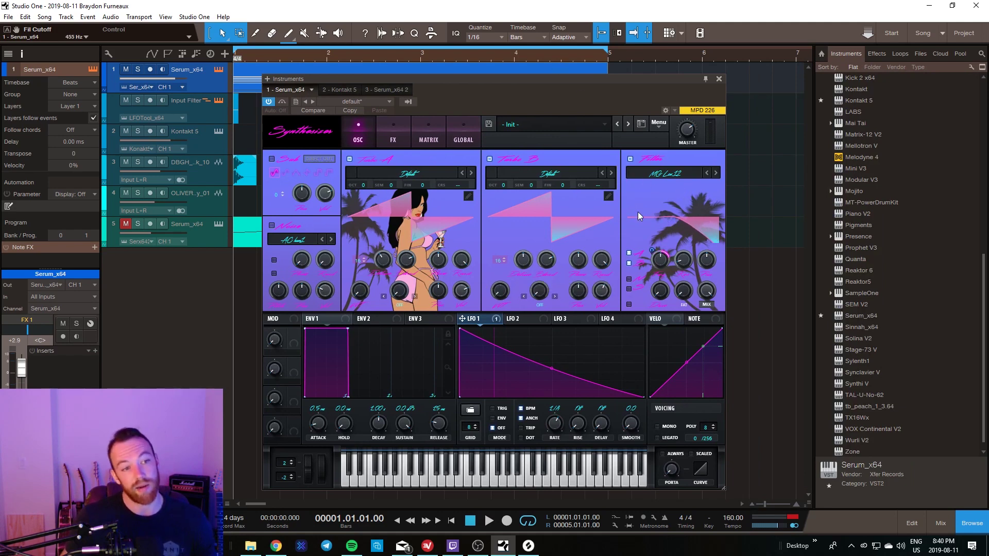
drag(658, 268, 660, 245)
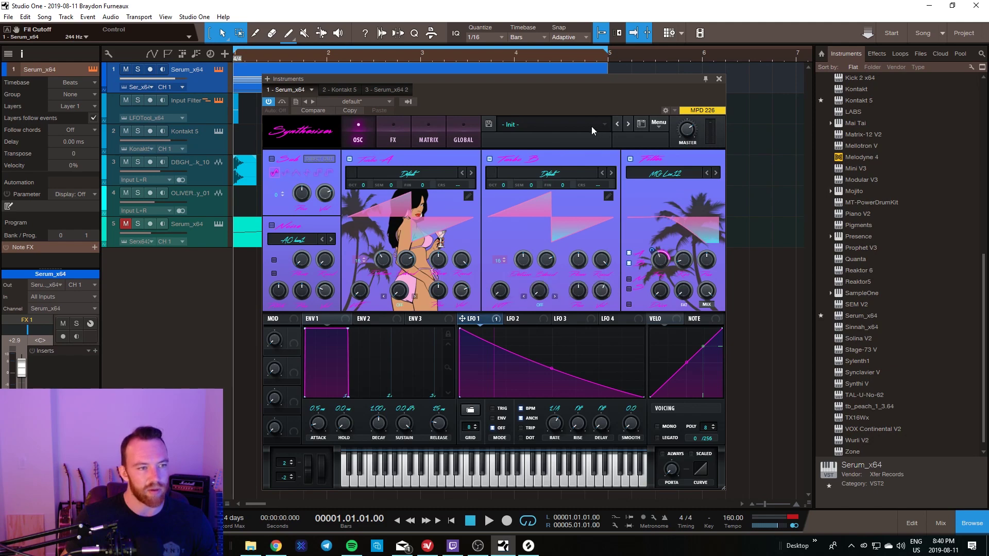
key(space)
drag(659, 261, 661, 274)
Step: Enable multiband mode on Serum's compressor effect and fine-tune the oscillator section's filter cutoff
click(386, 133)
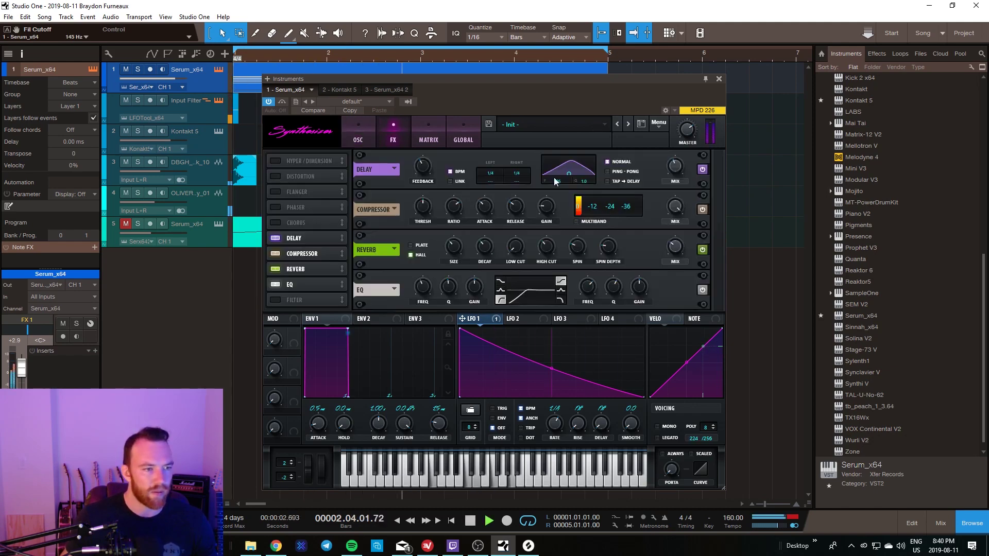
click(576, 221)
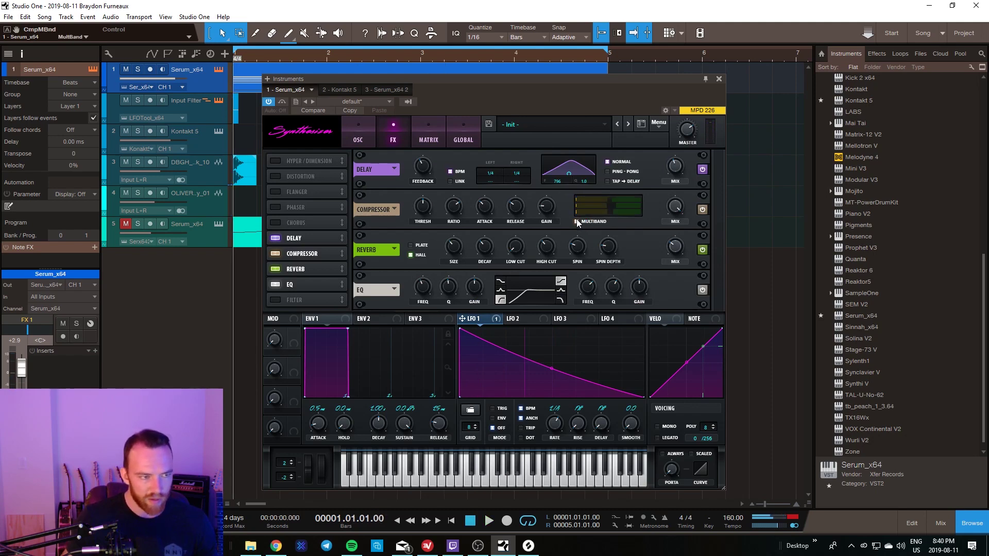
click(358, 133)
drag(658, 256, 657, 252)
Step: Shift the low starting point of the LFOTool sidechain curve to an X position of 2%
drag(604, 102, 569, 247)
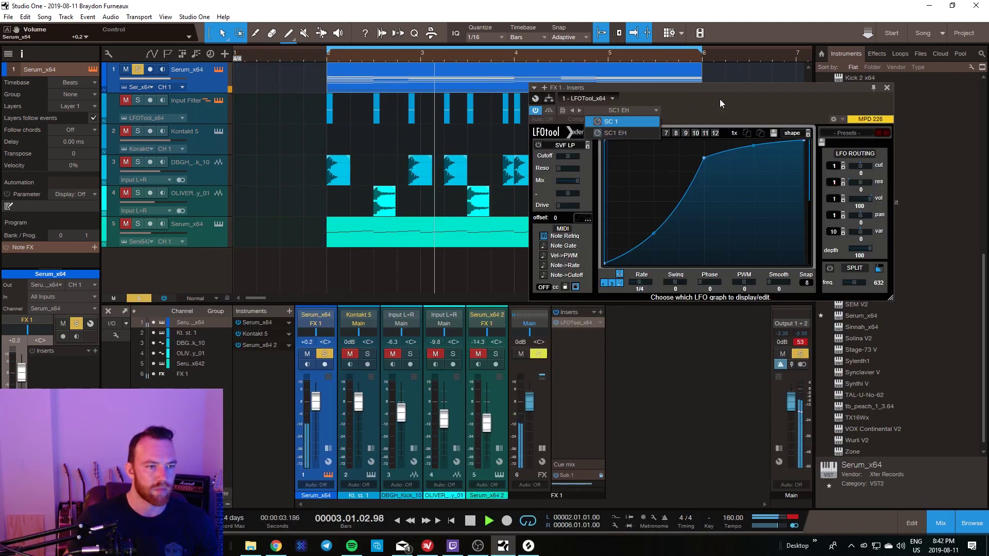
drag(607, 263, 609, 264)
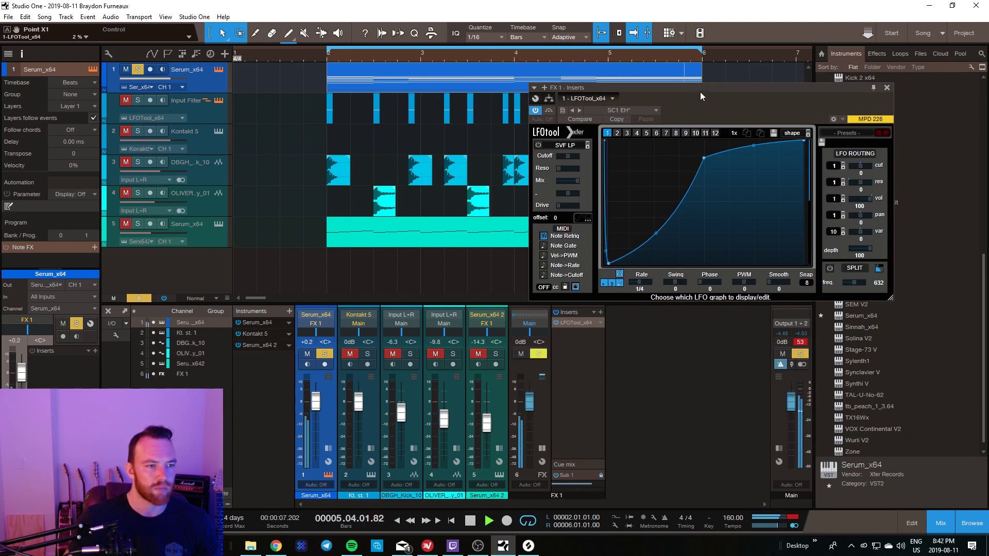
key(space)
Step: Turn off solo on the track 1 Serum and play the full loop with the LFOTool window moved clear of the tracks
click(137, 69)
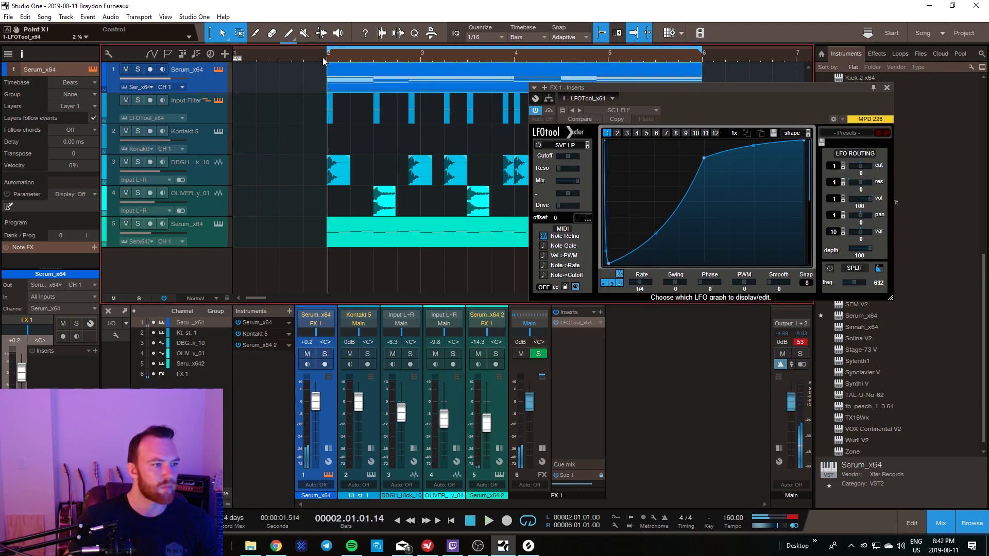
key(space)
drag(692, 104, 633, 107)
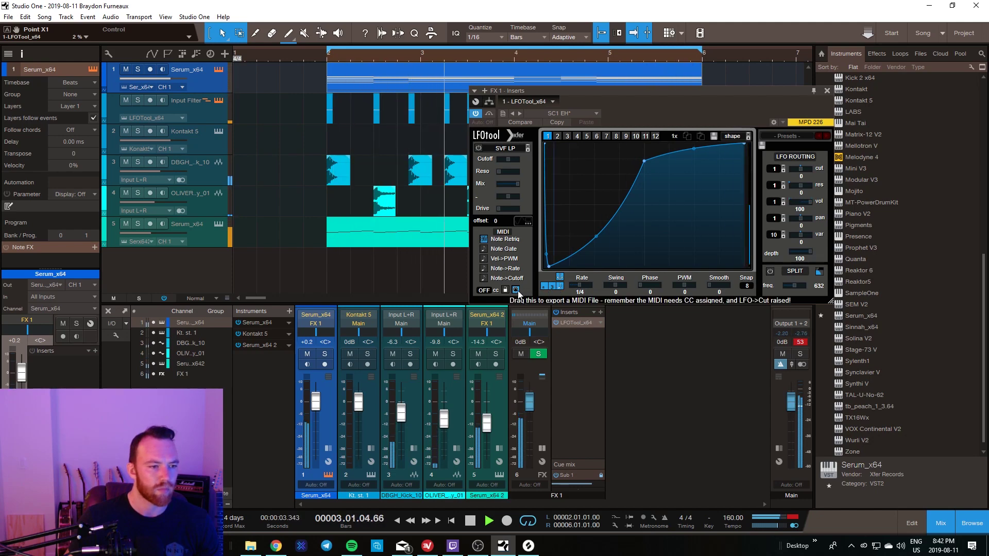
drag(620, 98, 522, 168)
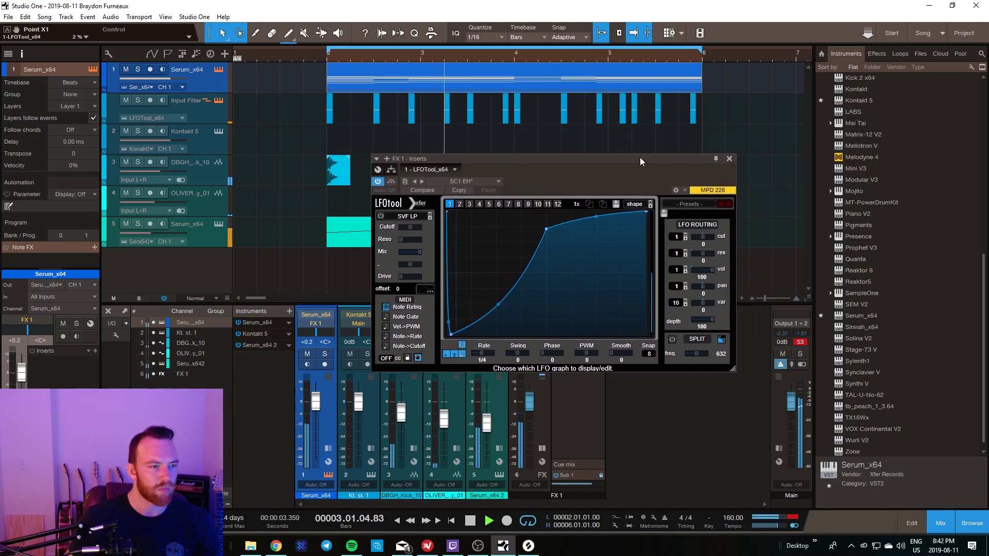
Step: Open the track 1 Serum chord part and examine its sustain pedal and velocity lanes during playback
double_click(355, 85)
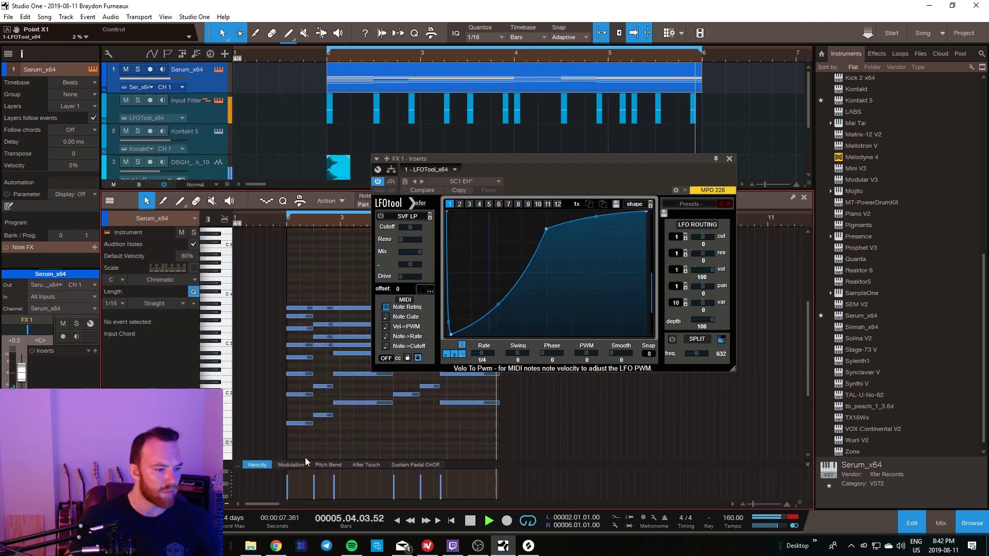
click(398, 465)
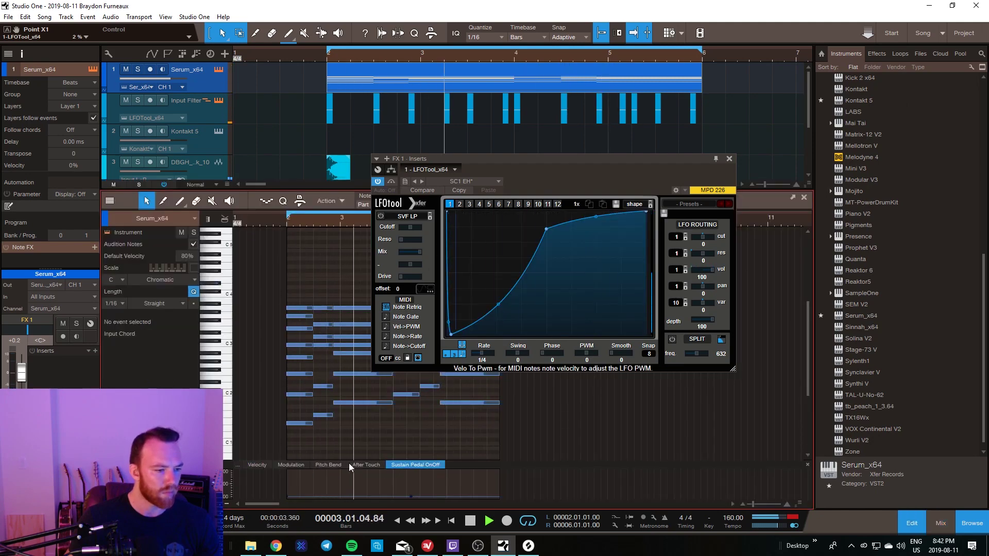
click(267, 465)
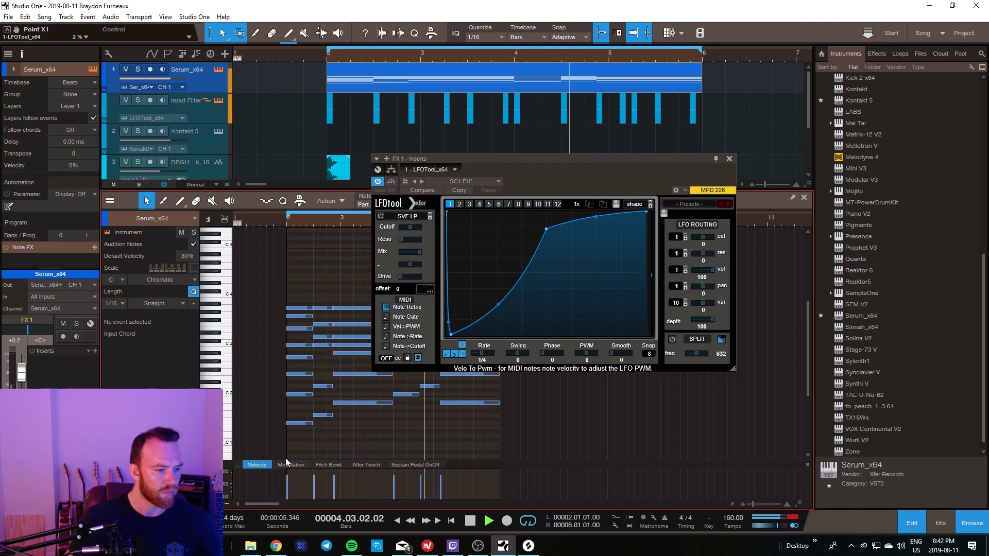
key(space)
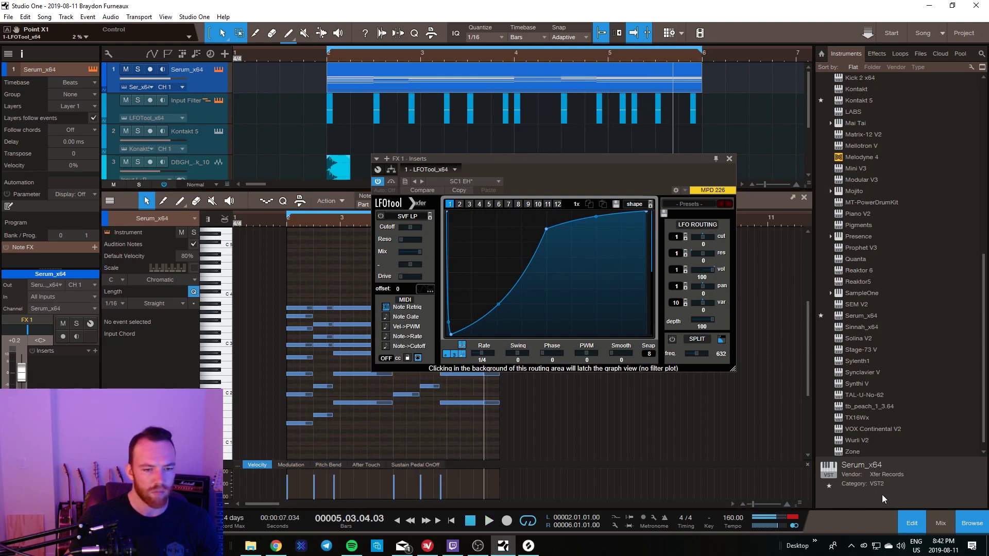
Step: Close the note editor, browser and LFOTool window, and play back the complete loop
click(911, 523)
click(971, 523)
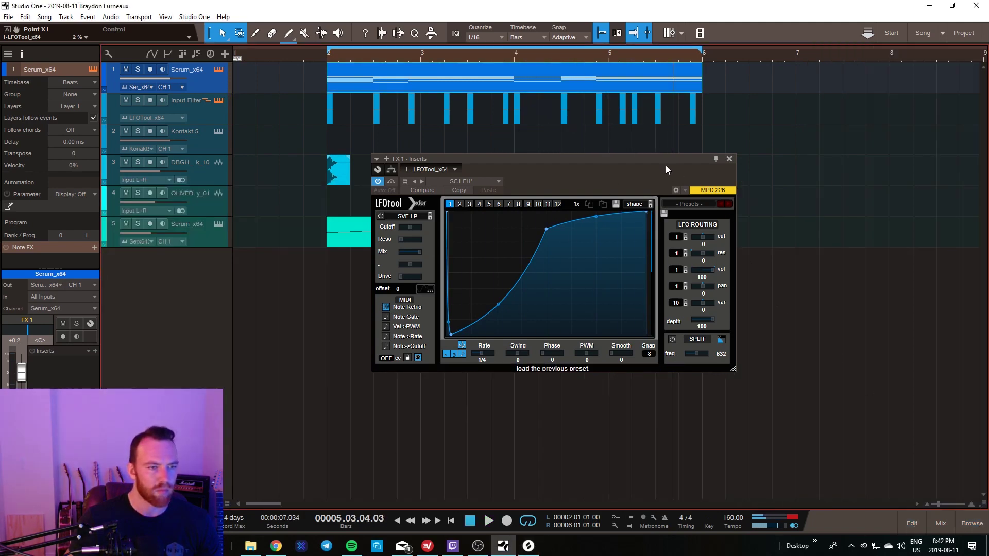
click(728, 159)
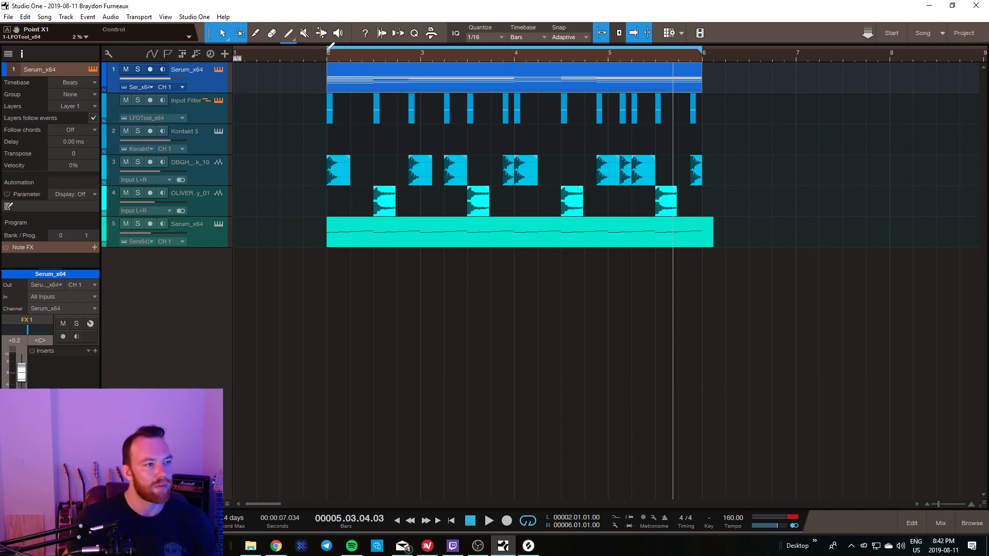
key(space)
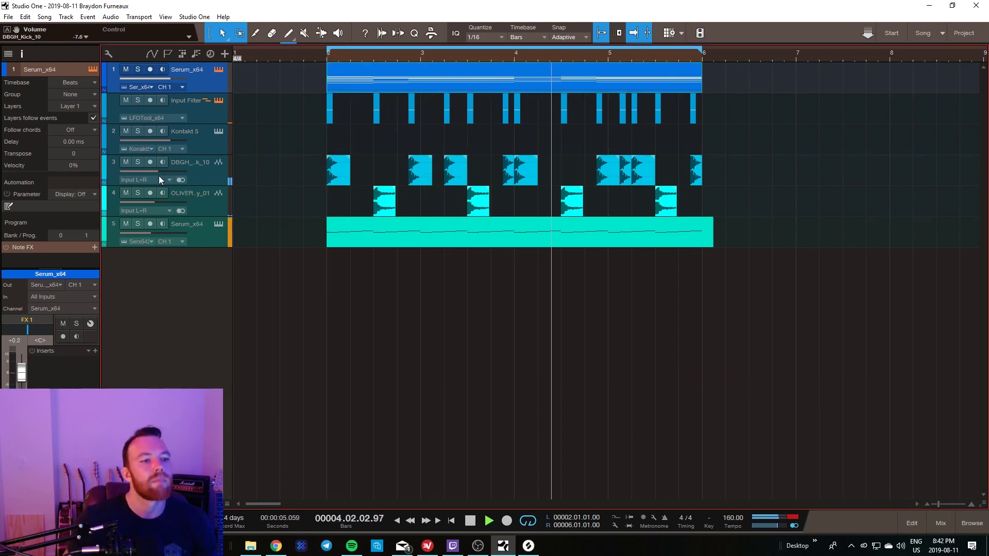
Step: Stop playback, open the track 5 Serum and load the Future Bass PL - 01 preset
click(204, 237)
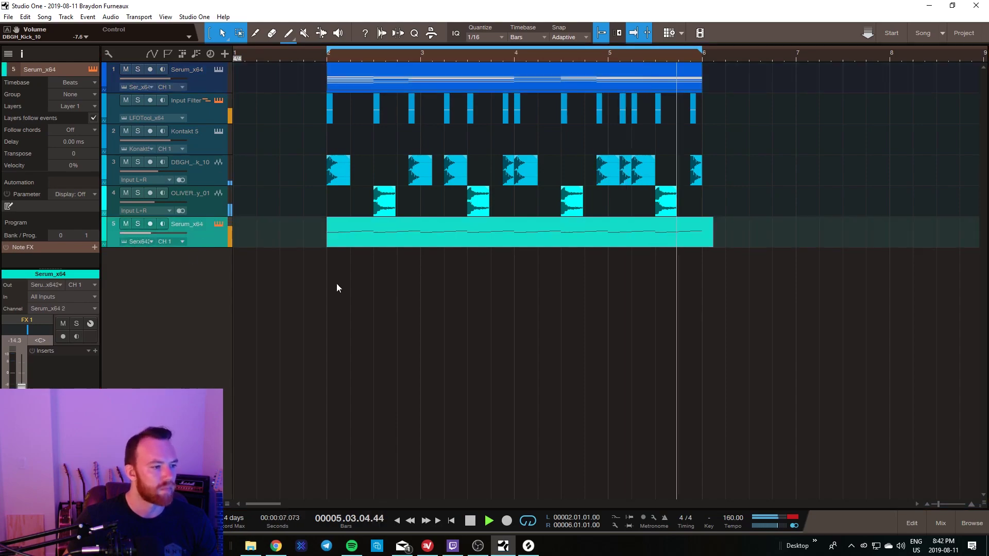
key(space)
key(F11)
click(582, 146)
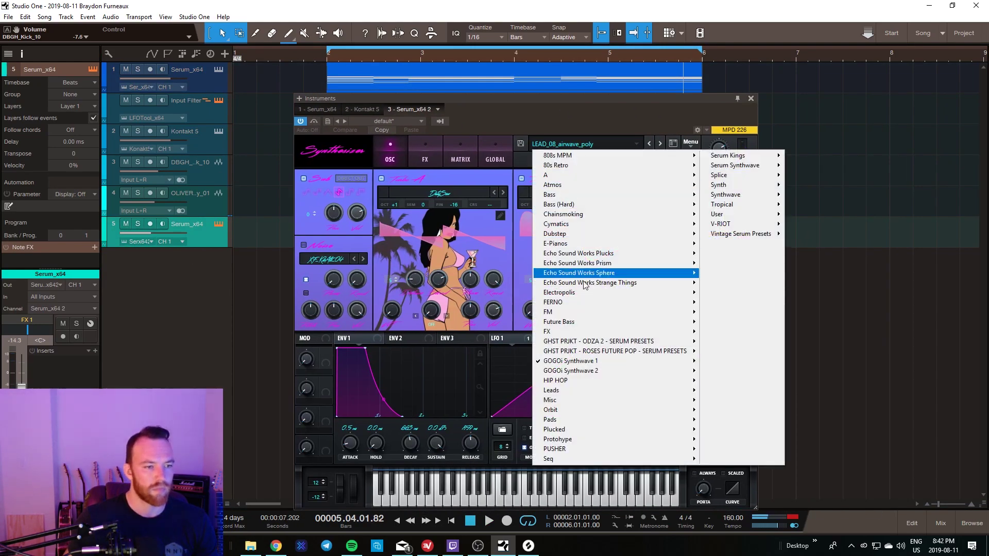
mouse_move(591, 324)
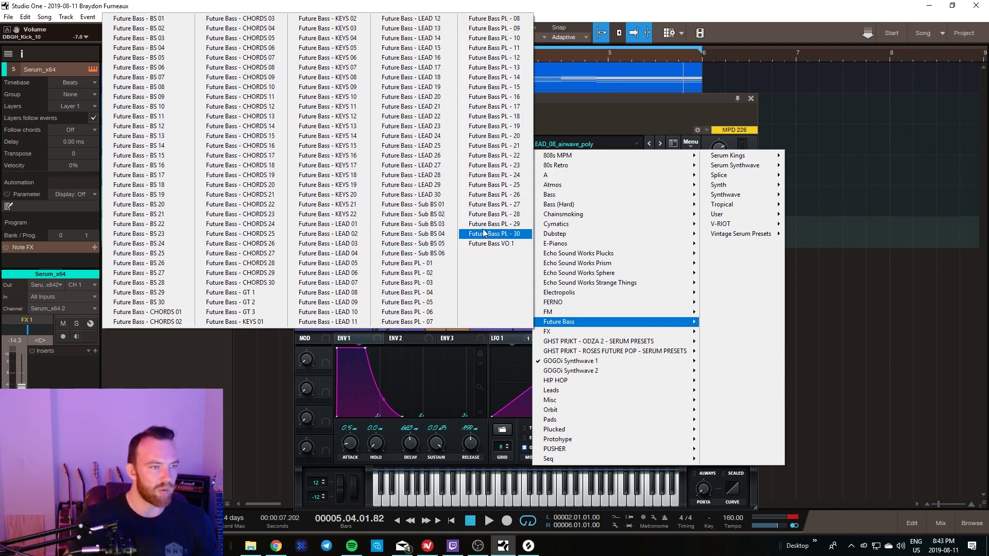
click(443, 263)
Step: Solo track 5, play the loop and switch its Serum to the Future Bass PL - 02 preset
click(137, 224)
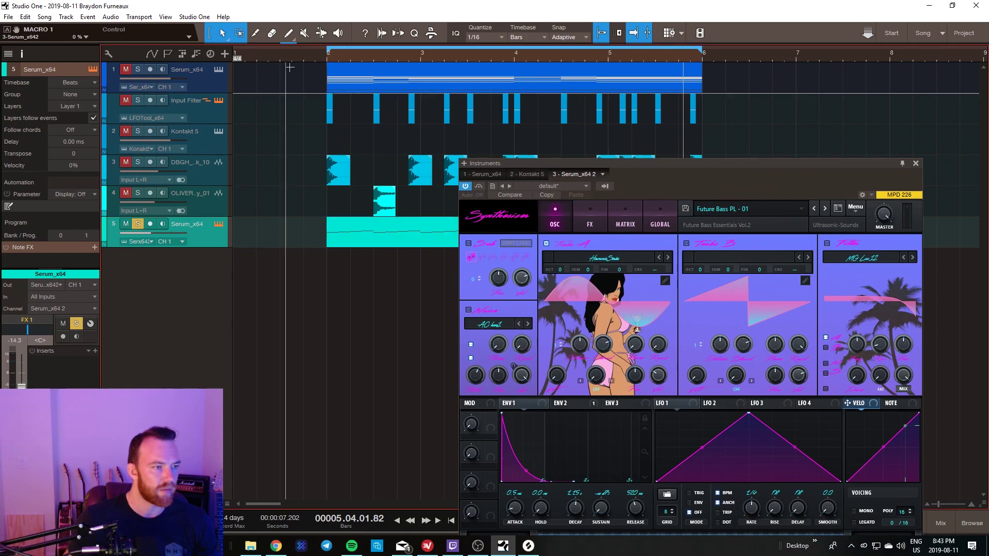
key(space)
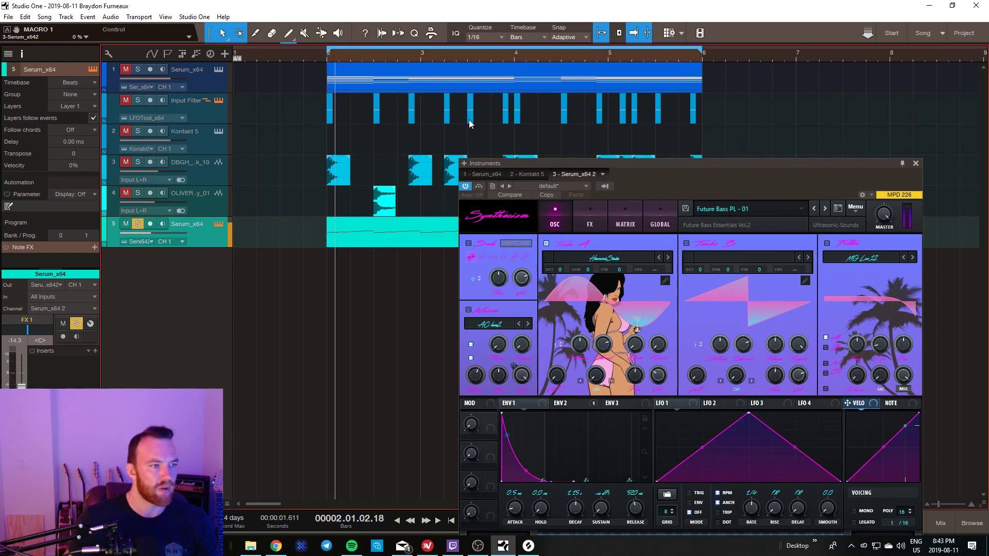
click(825, 208)
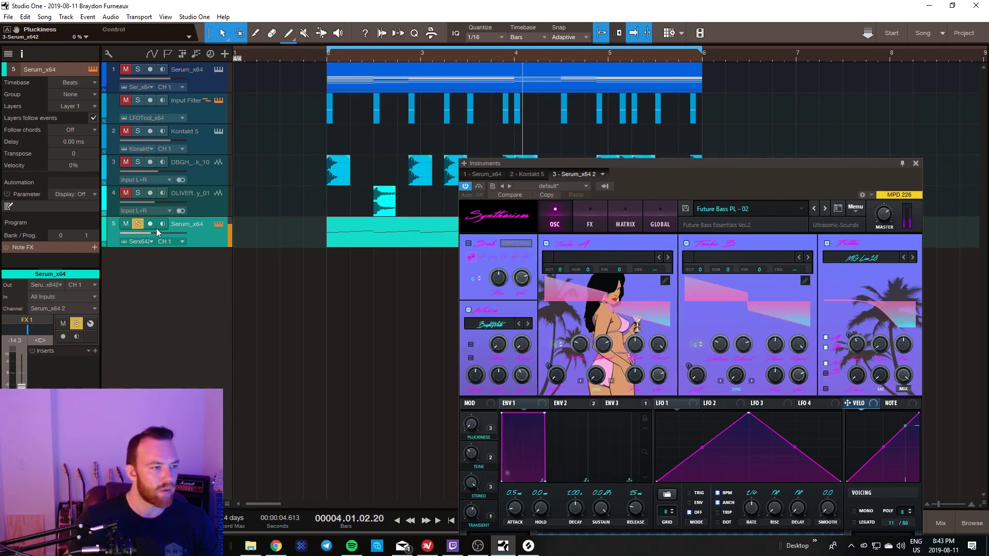
Step: Turn off solo on track 5 and mute the track 1 Serum chords while the loop plays
click(137, 224)
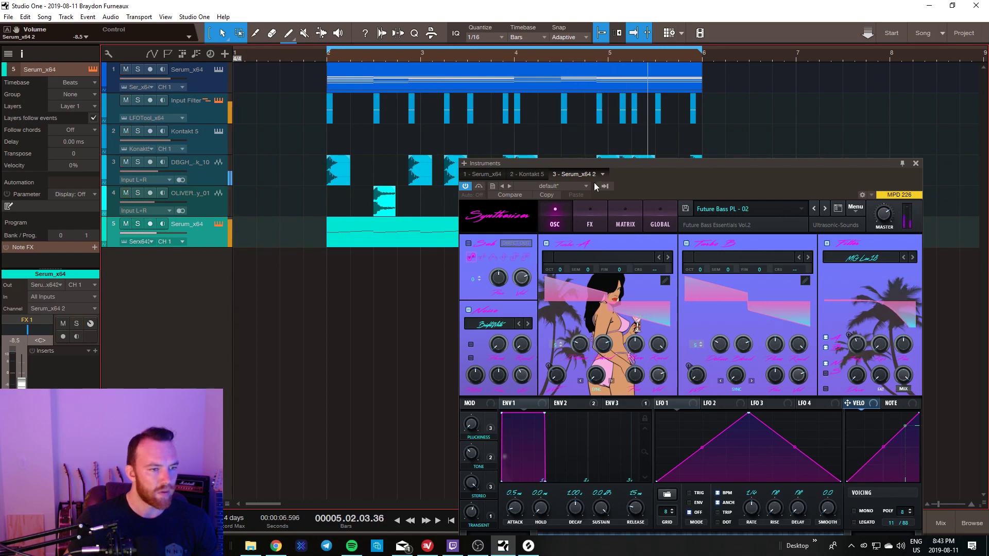
drag(594, 163, 642, 157)
click(126, 69)
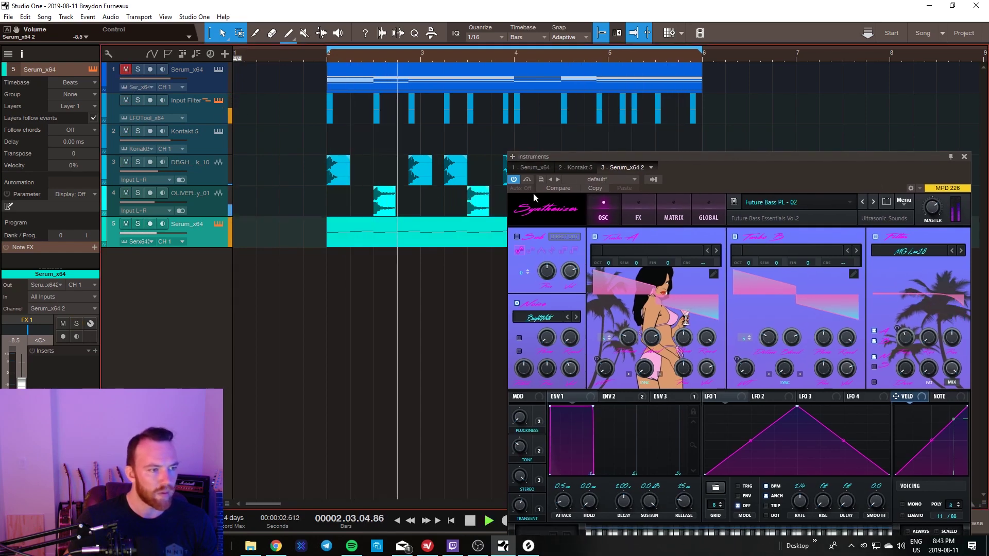
drag(729, 160, 636, 158)
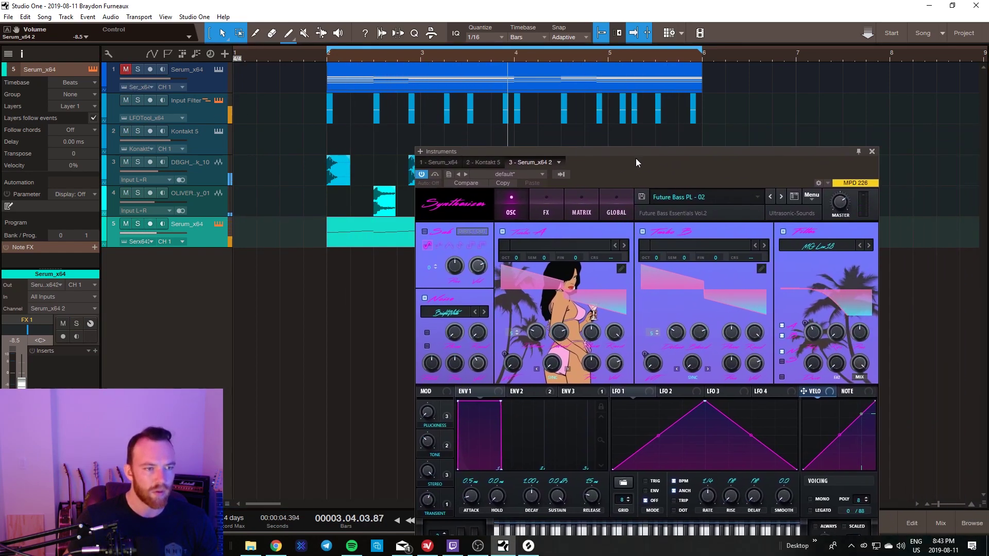
Step: Close the Serum window, raise the track 5 volume to about -1.0 dB, and play the loop from bar 2
key(F11)
drag(153, 233, 187, 233)
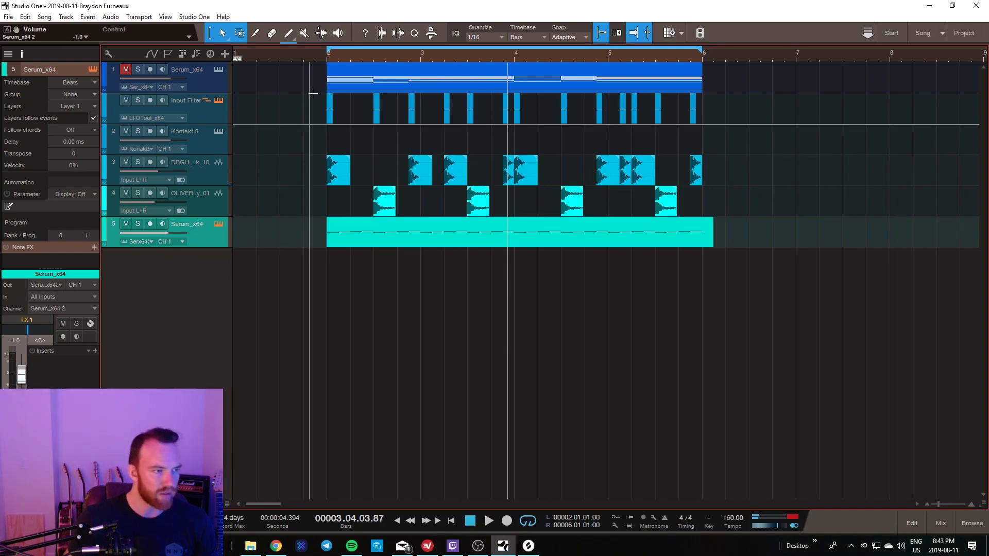
click(326, 54)
key(space)
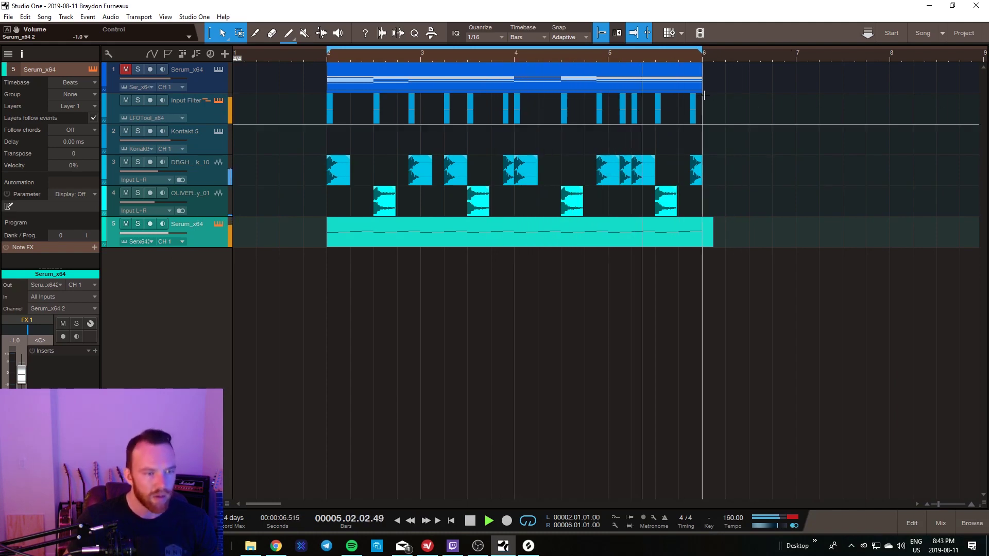
Step: Copy the track 1 chord part to a new track below track 5 and assign a new Serum_x64 instrument to it
key(space)
click(427, 77)
key(d)
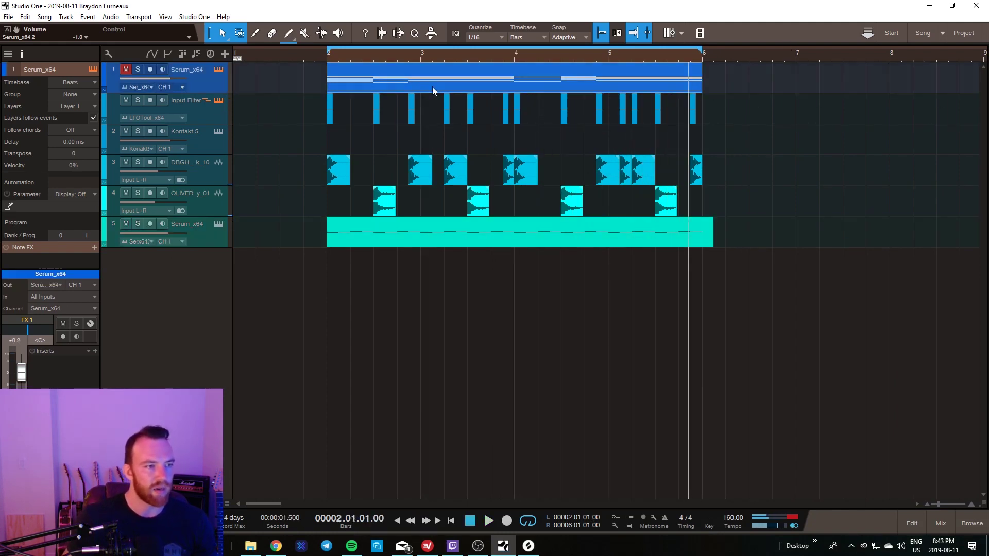
drag(340, 77, 354, 291)
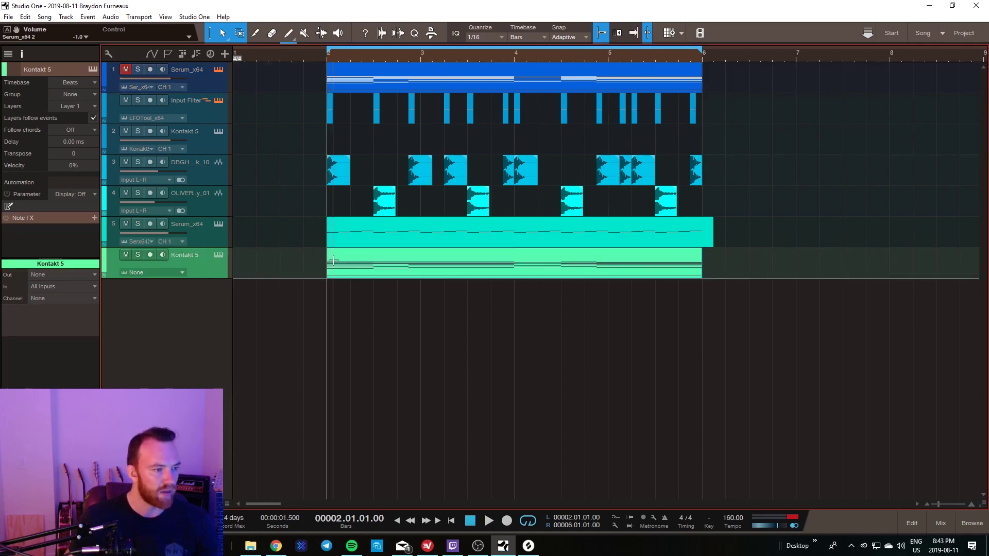
click(971, 523)
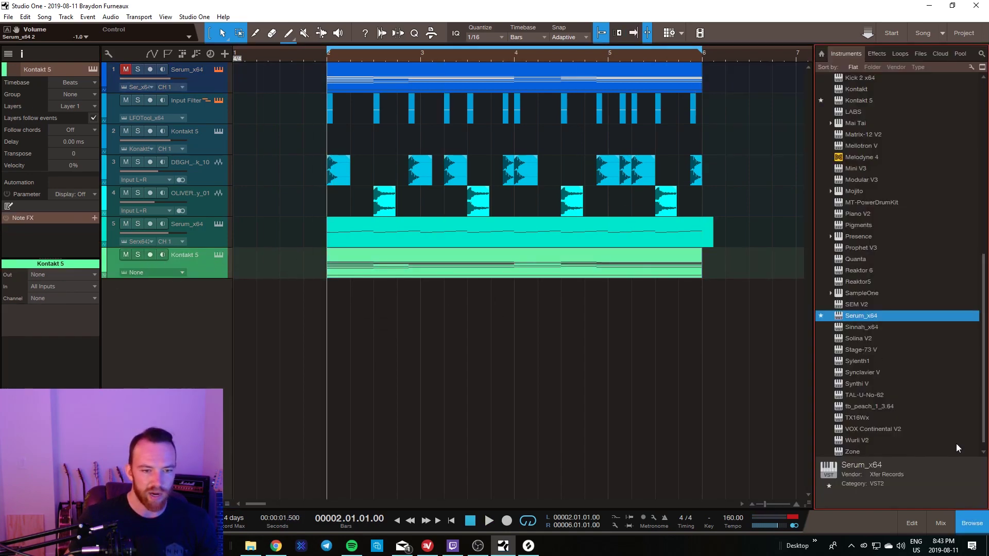
drag(873, 320, 671, 270)
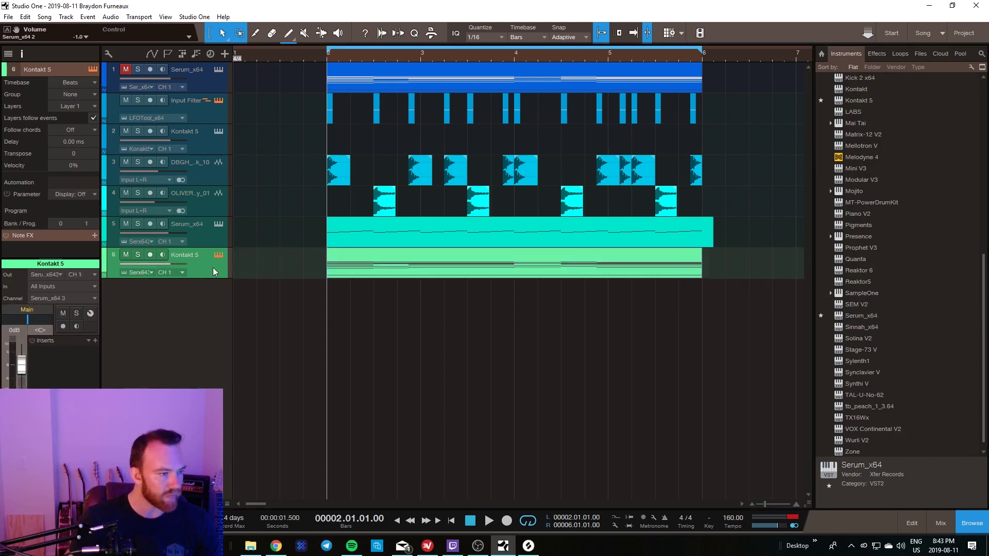
Step: Rename the new track 6 as BASS and colour it yellow
double_click(187, 257)
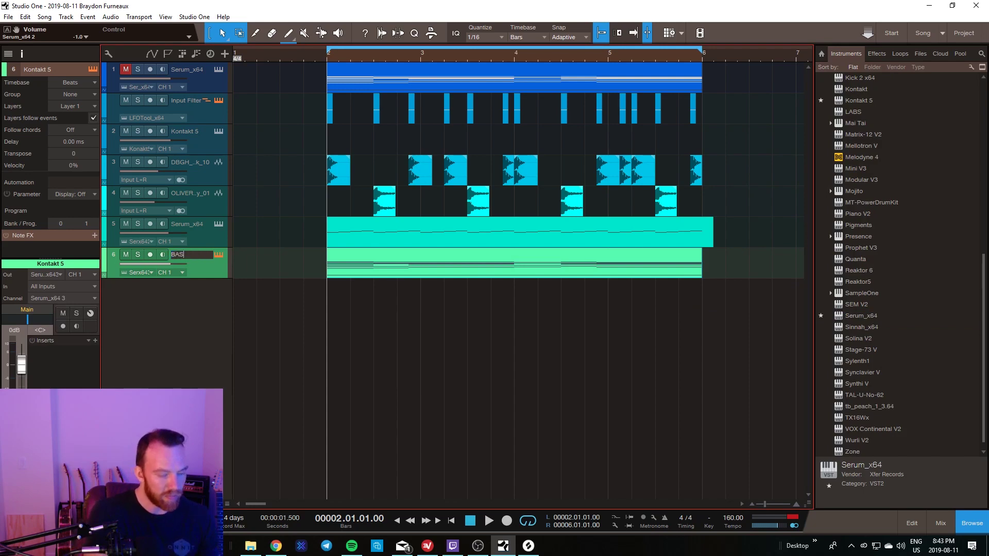
key(Return)
click(105, 263)
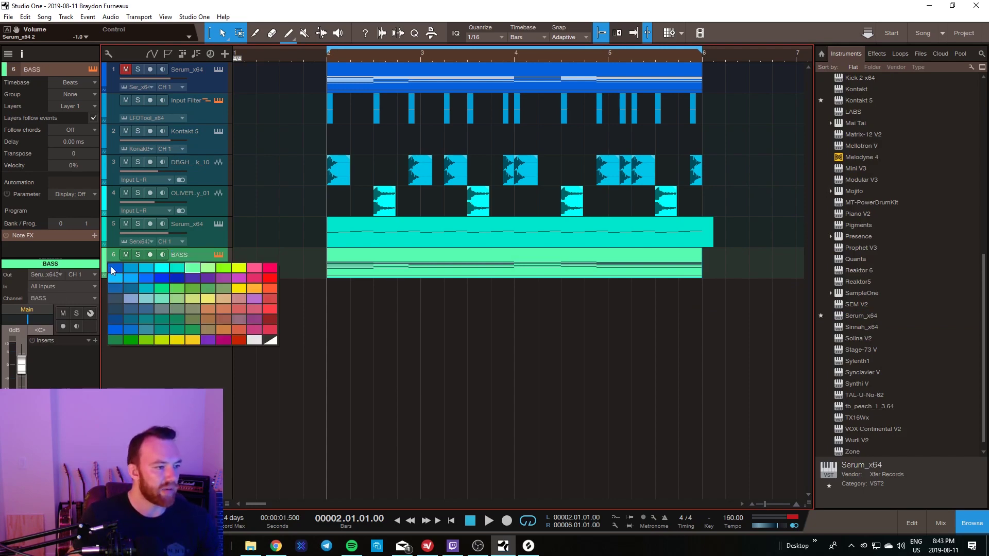
click(173, 341)
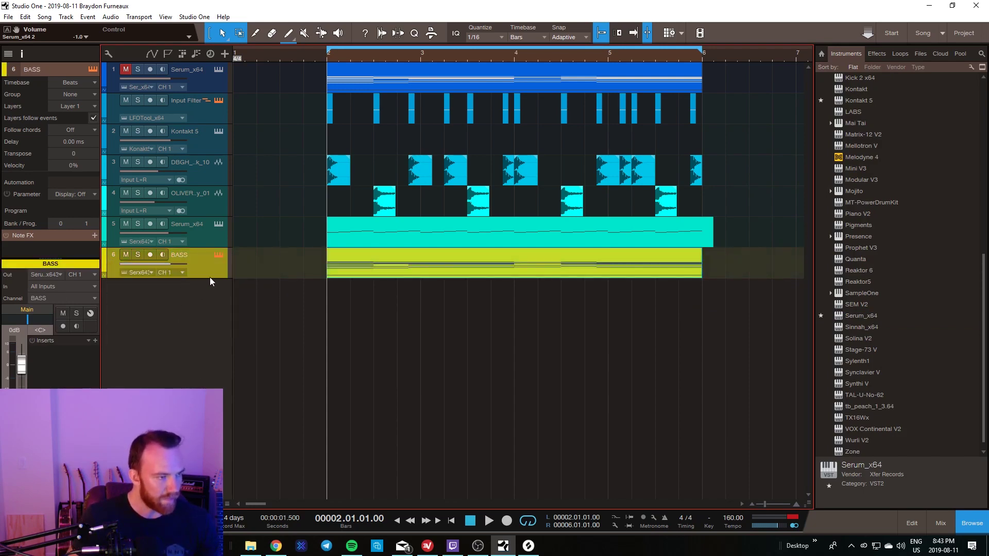
Step: Delete the upper chord notes in the BASS part, keeping only the lowest note of each chord
double_click(460, 266)
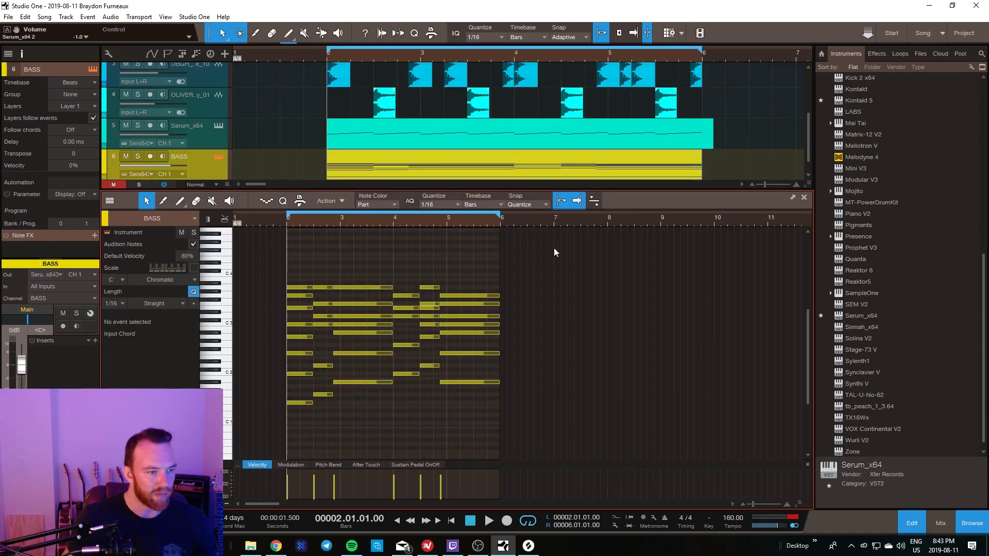
drag(578, 232, 273, 352)
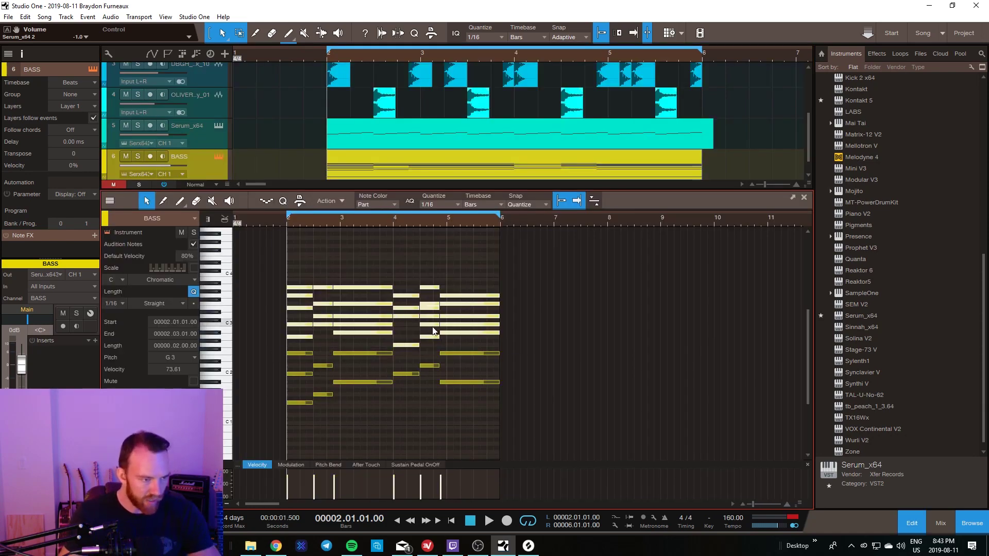
key(Delete)
drag(364, 323, 286, 370)
key(Delete)
click(299, 402)
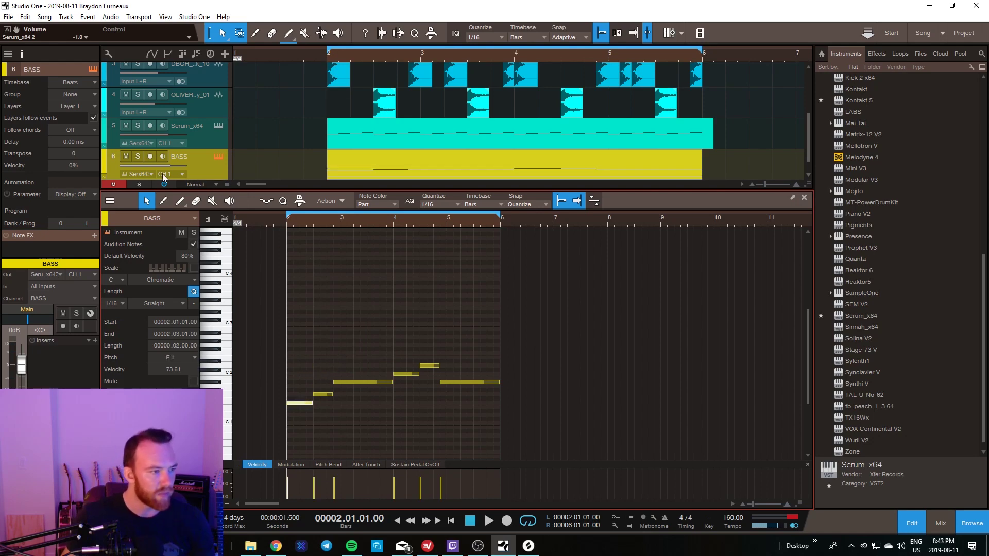
Step: Solo BASS and set up its Serum with a saw sub oscillator and 16 unison voices on oscillator A
click(139, 157)
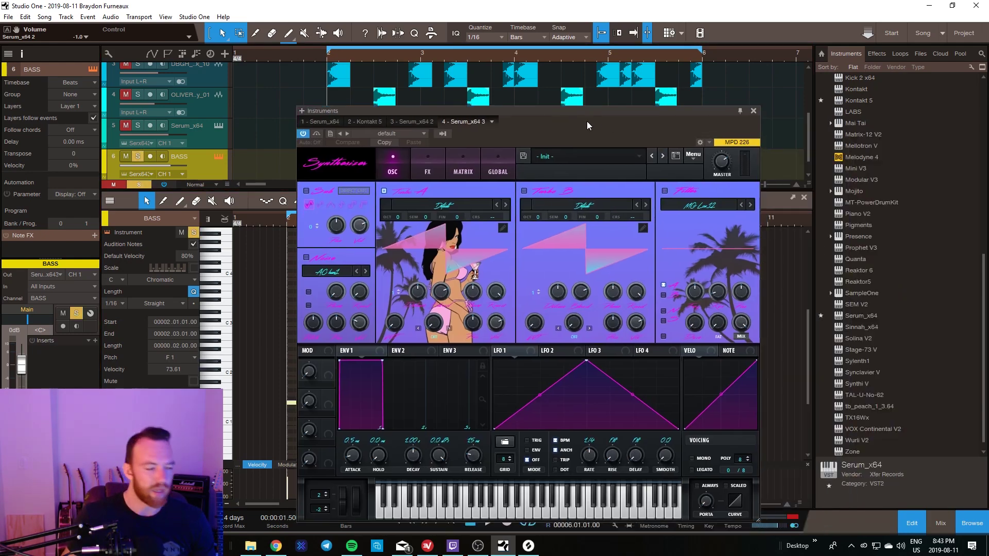
drag(585, 122, 571, 108)
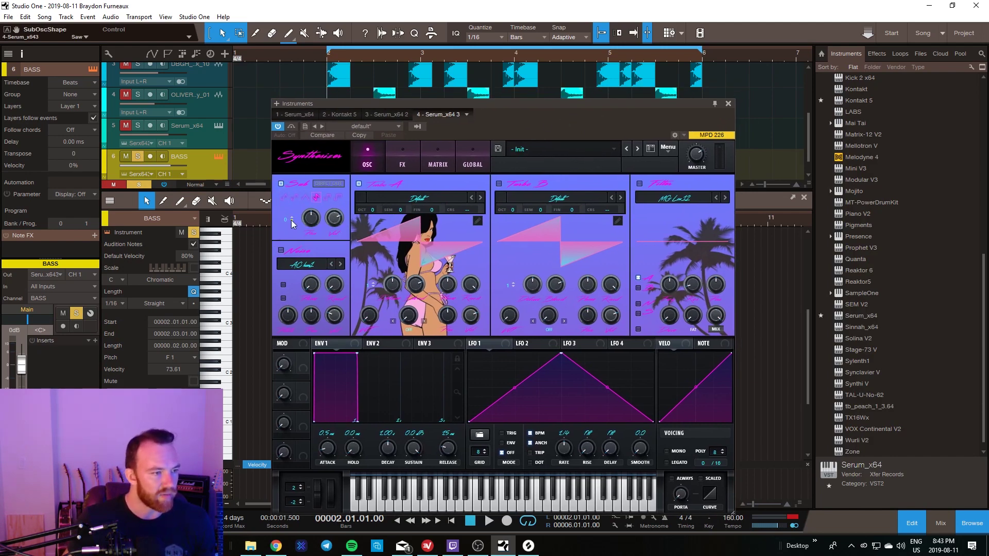
click(359, 185)
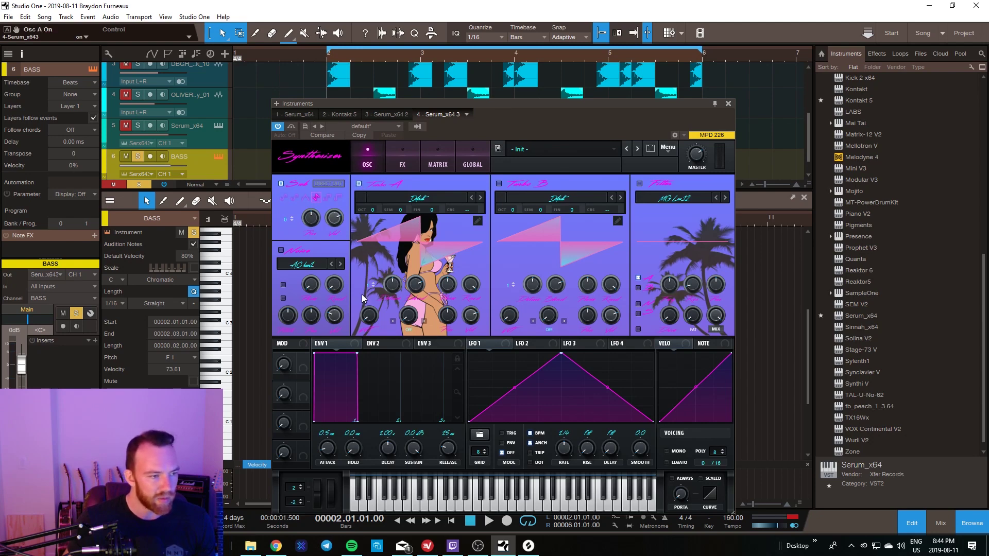
drag(372, 284, 396, 290)
click(640, 184)
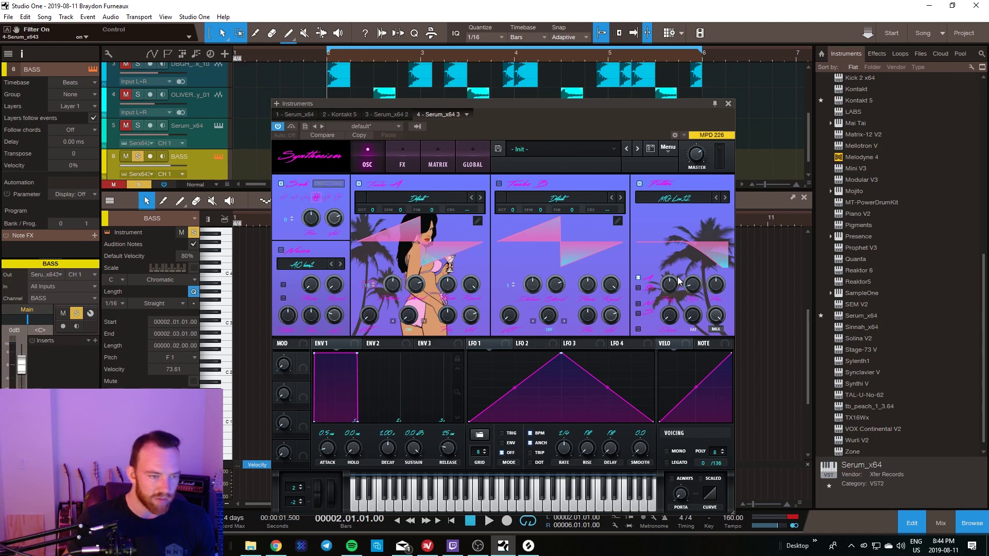
Step: Enable Serum's EQ effect with a low-pass high band at about 309 Hz and 50% Q, and play the soloed bass
click(402, 161)
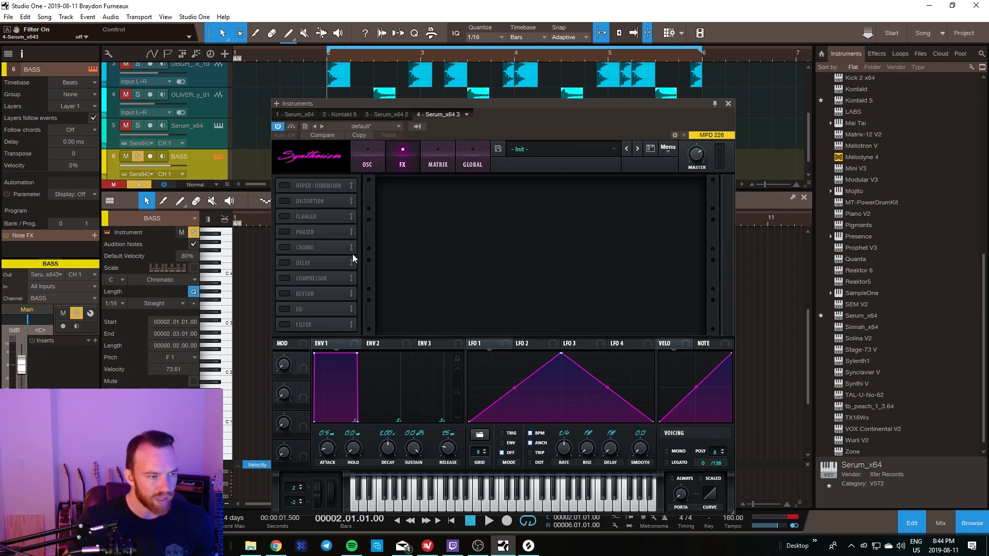
click(286, 310)
click(570, 204)
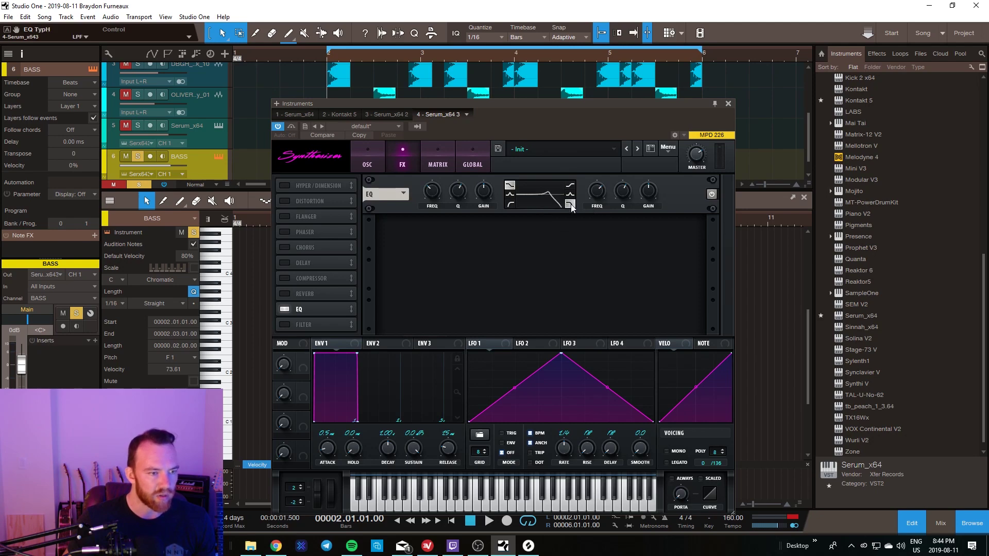
drag(600, 195, 594, 202)
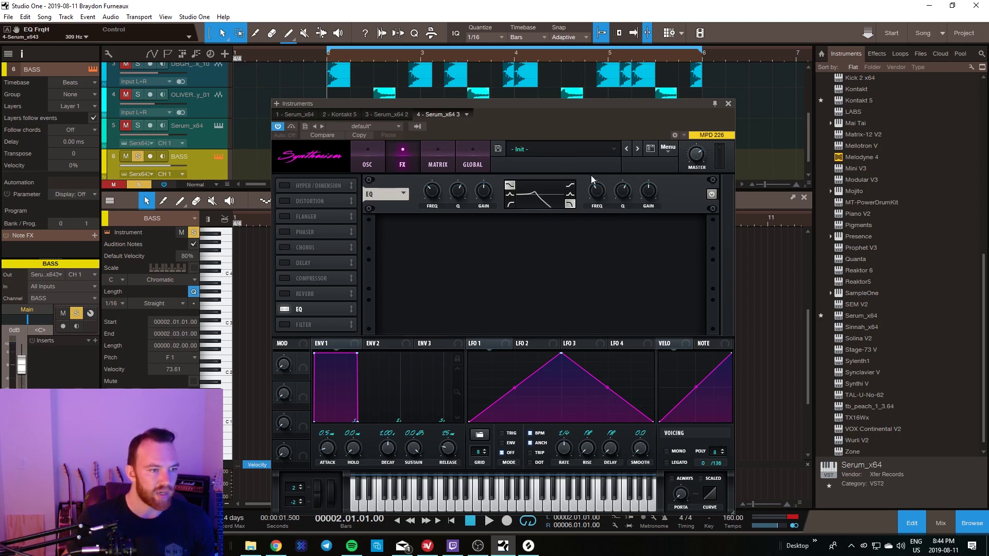
click(624, 194)
drag(619, 198, 620, 198)
drag(583, 118, 641, 128)
key(space)
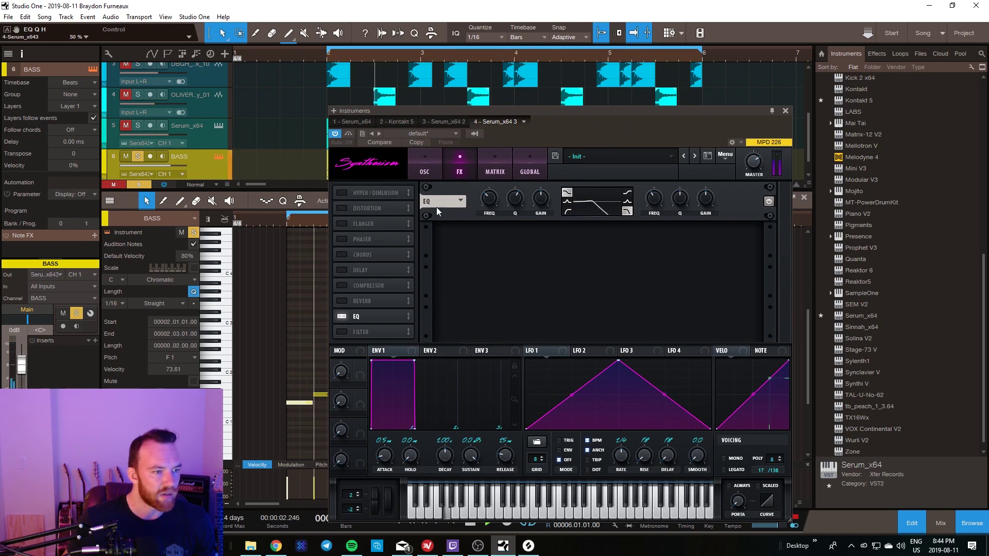
Step: Set the bass Serum's oscillator A to -1 octave and its sub oscillator to -2 octaves while the bass plays
click(425, 166)
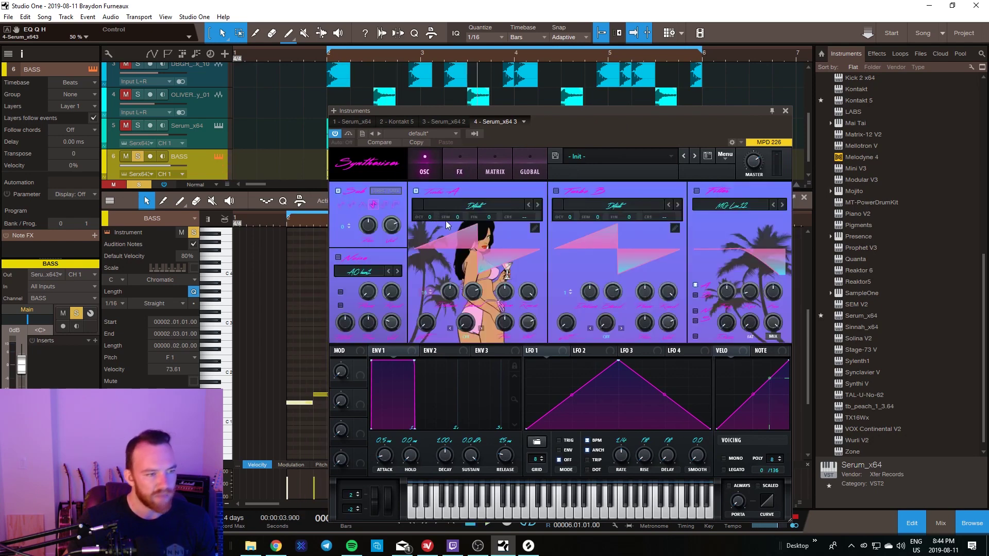
drag(429, 215, 428, 232)
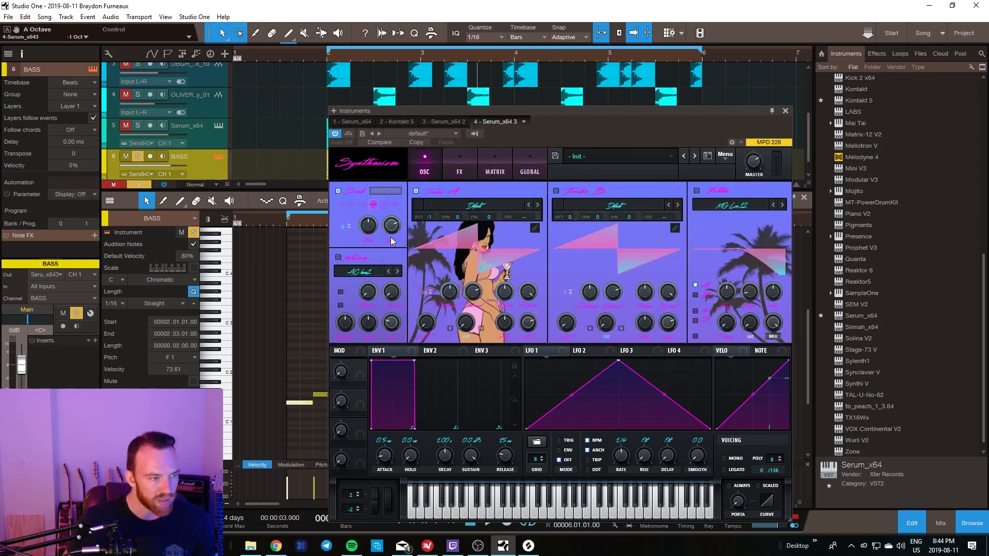
click(349, 230)
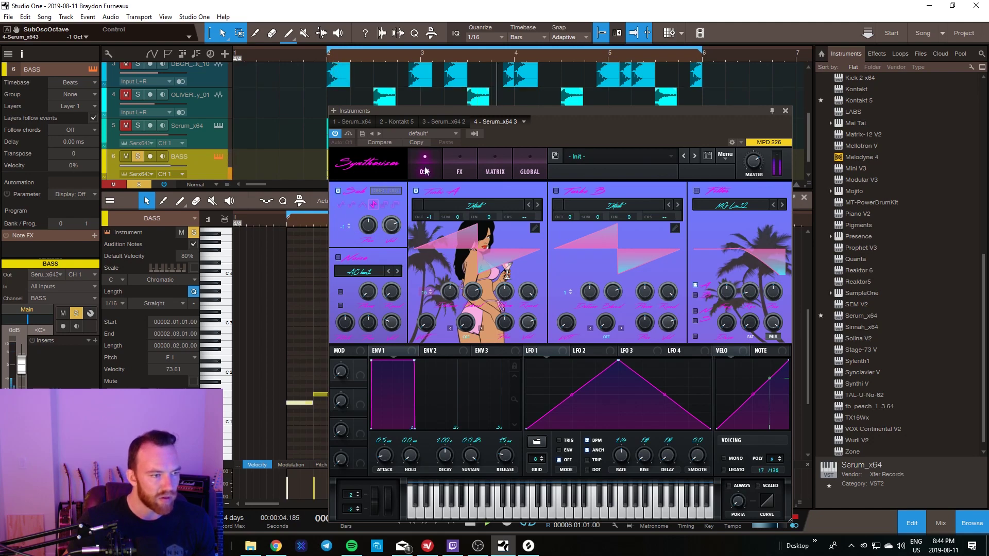
click(432, 228)
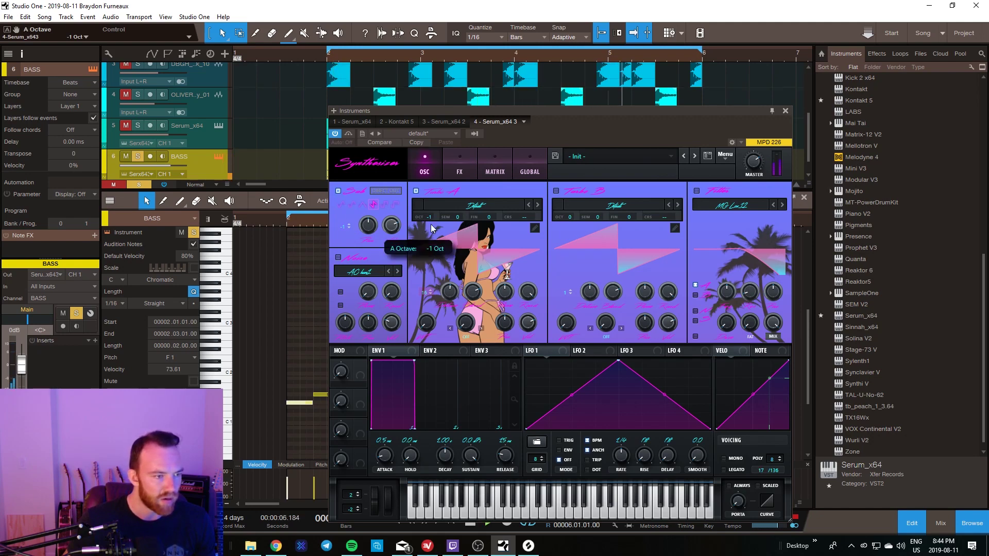
drag(431, 237, 424, 229)
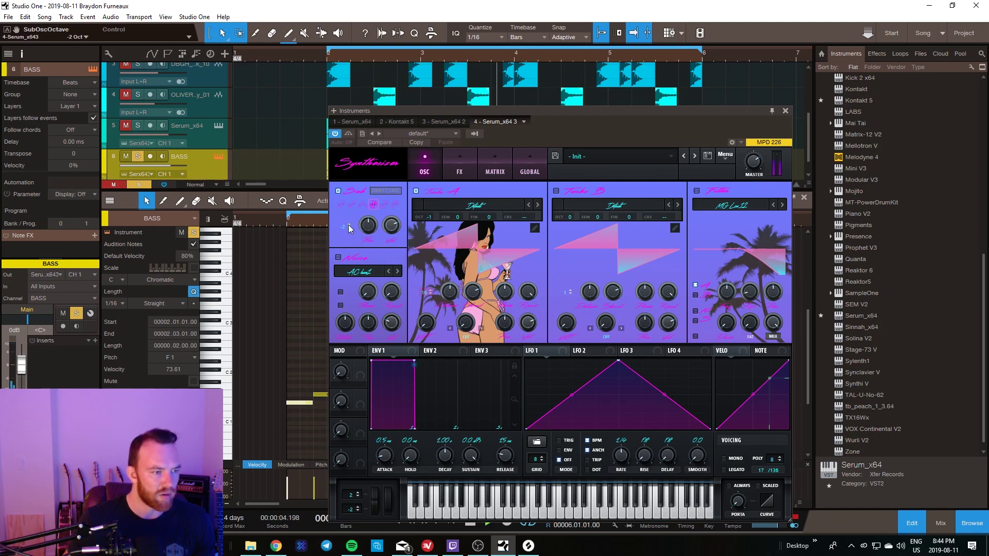
drag(553, 139, 580, 130)
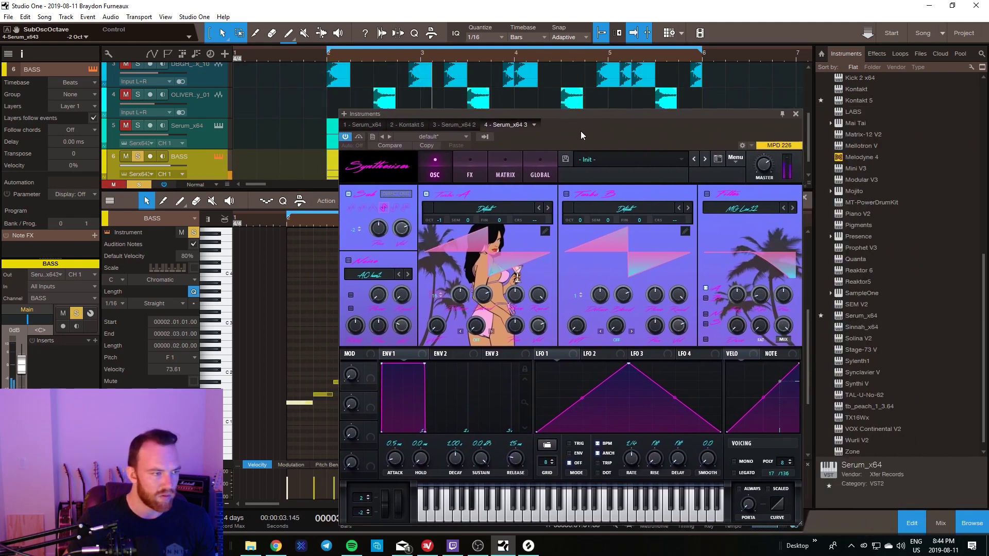
Step: Enable the compressor in the bass Serum's effects and place it after the EQ
click(476, 167)
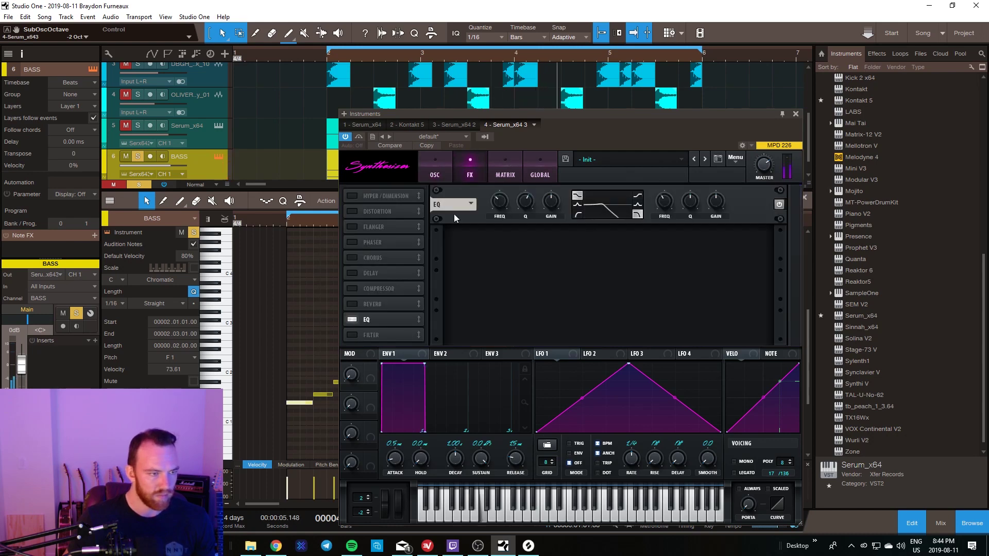
click(352, 288)
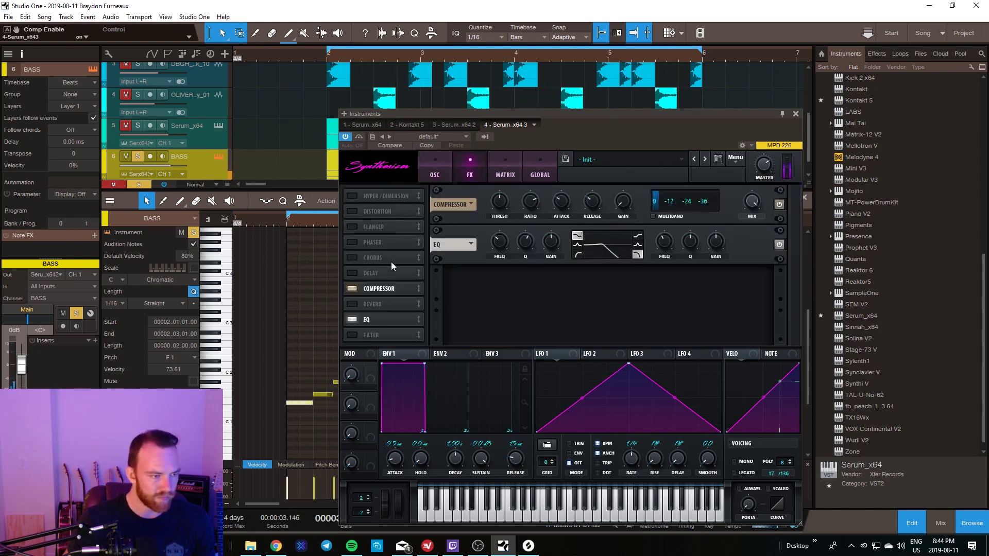
drag(381, 288, 389, 332)
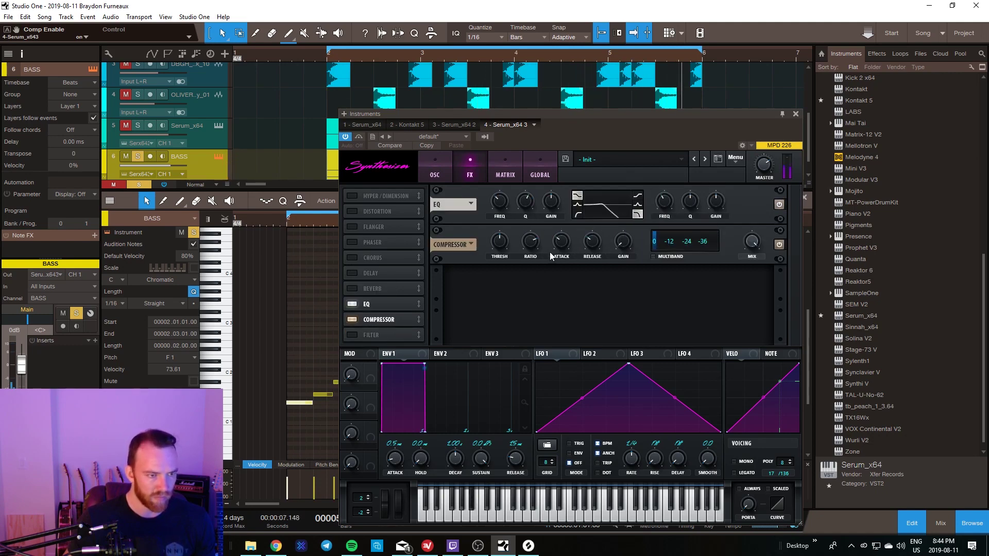
Step: Set the compressor's ratio to Limit and gain to 4.1 dB, and enable multiband mode with the high band at 57%
click(624, 240)
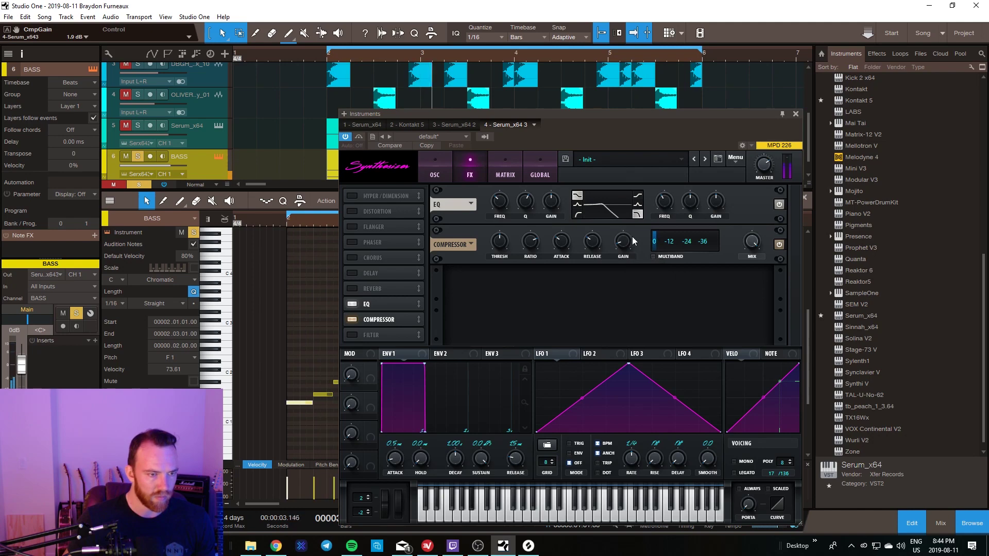
drag(532, 246, 534, 226)
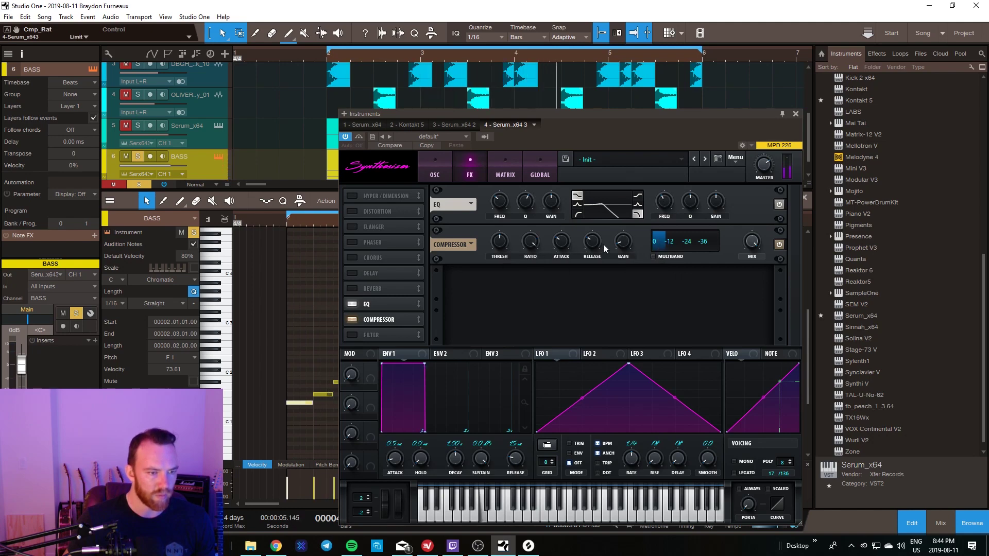
drag(622, 241, 623, 246)
click(652, 256)
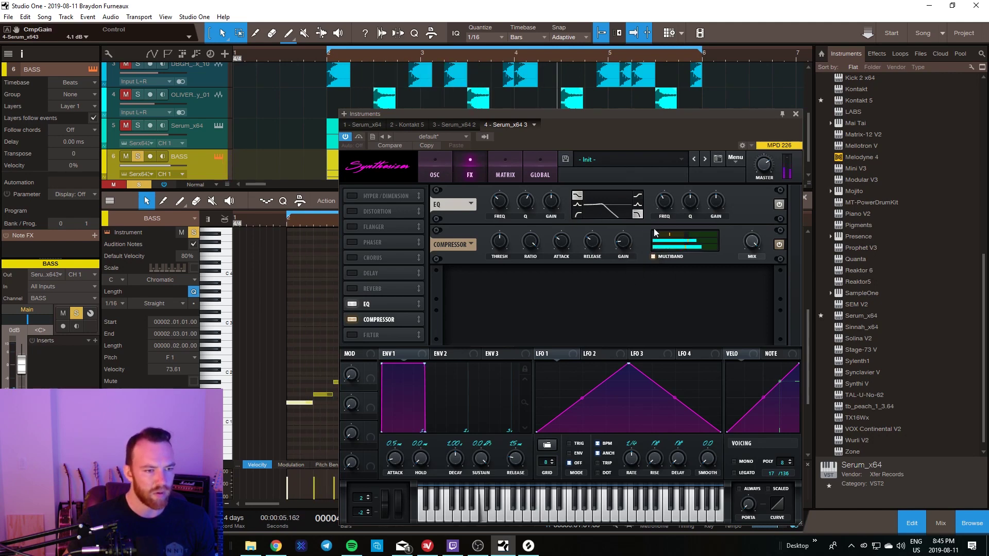
drag(683, 238, 669, 239)
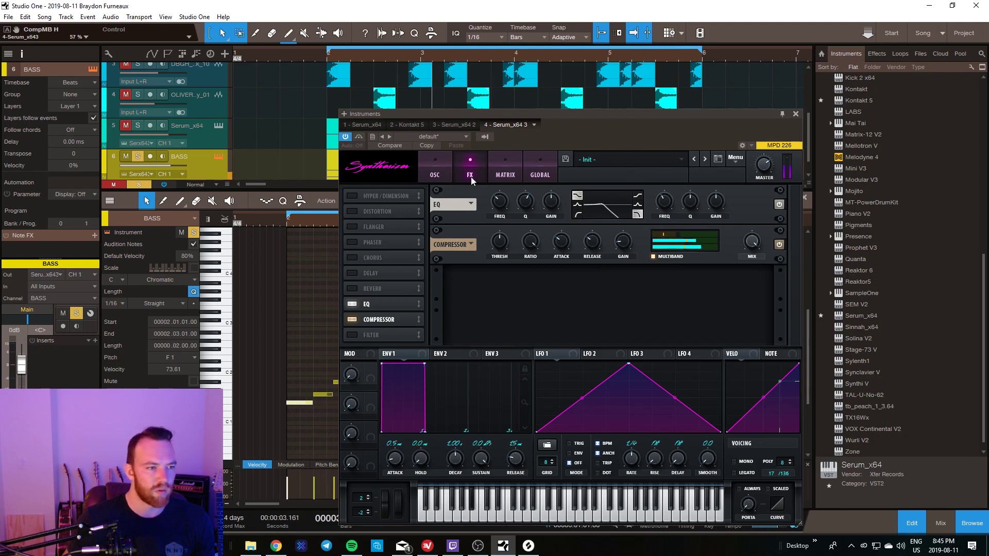
Step: Set the bass Serum's EQ high band to 65% Q and 133 Hz, and stop playback
click(434, 175)
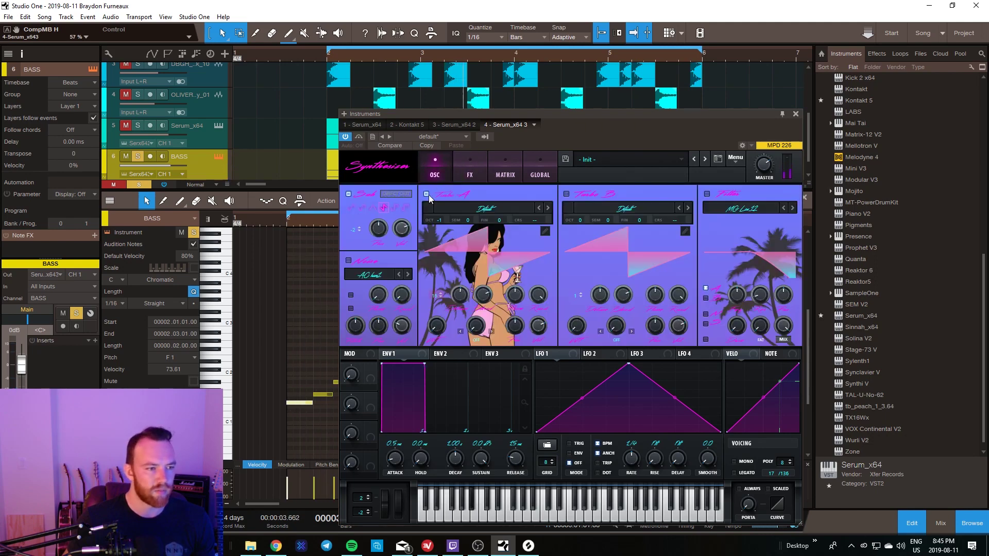
click(359, 232)
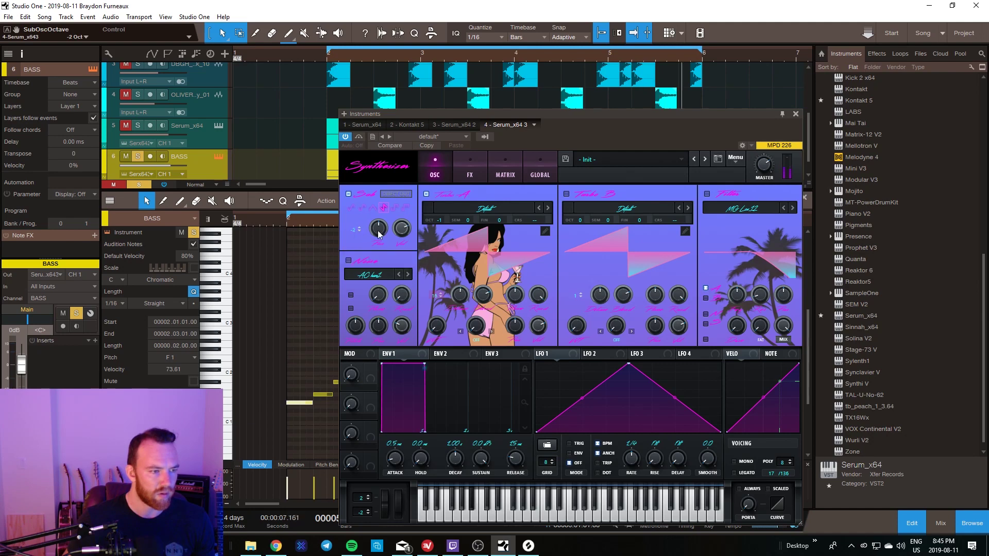
click(472, 172)
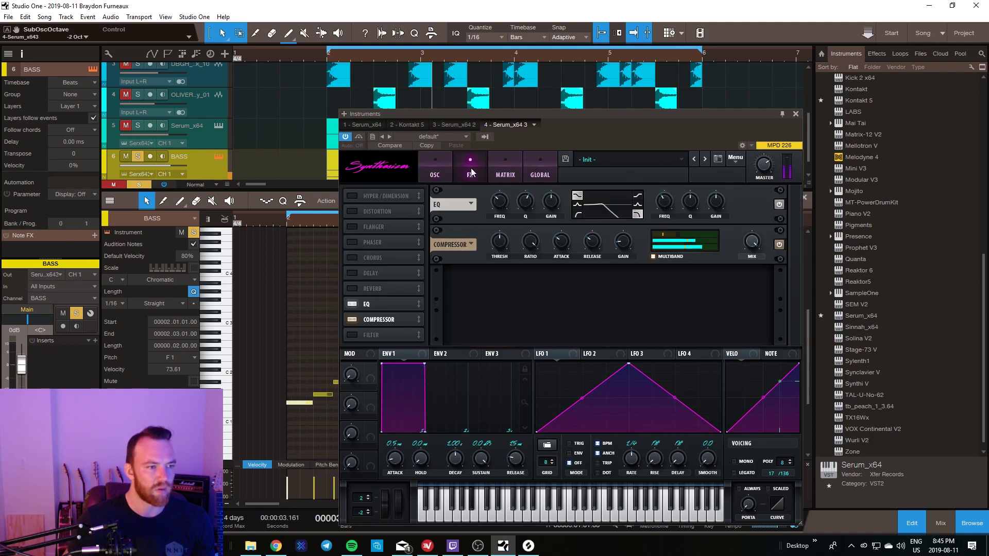
drag(690, 202, 698, 199)
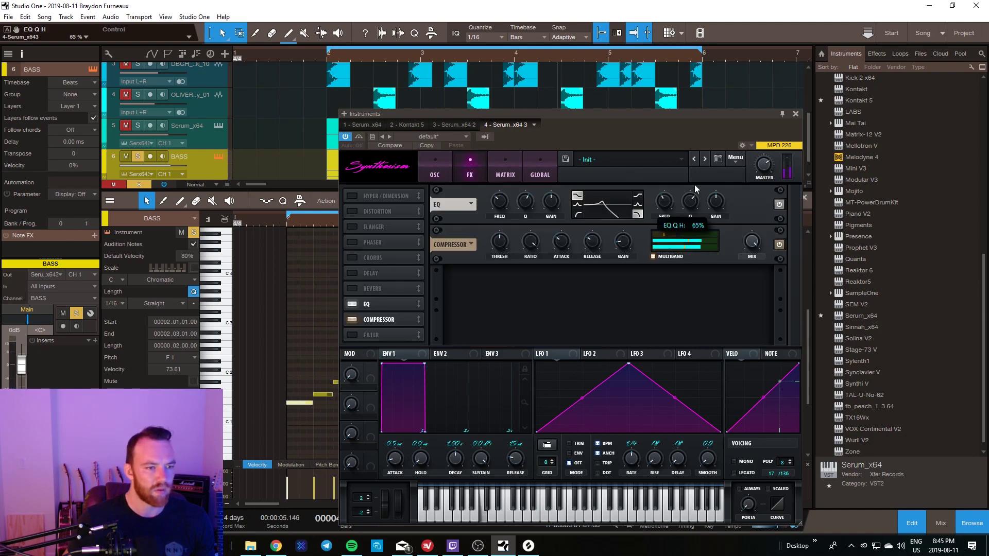
mouse_move(666, 201)
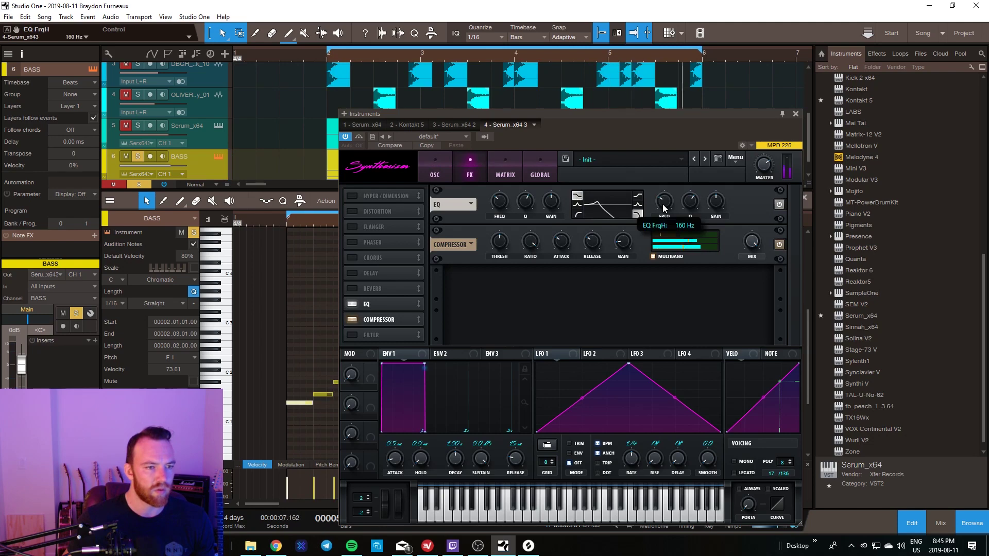
drag(664, 208, 665, 197)
drag(572, 133, 613, 121)
key(space)
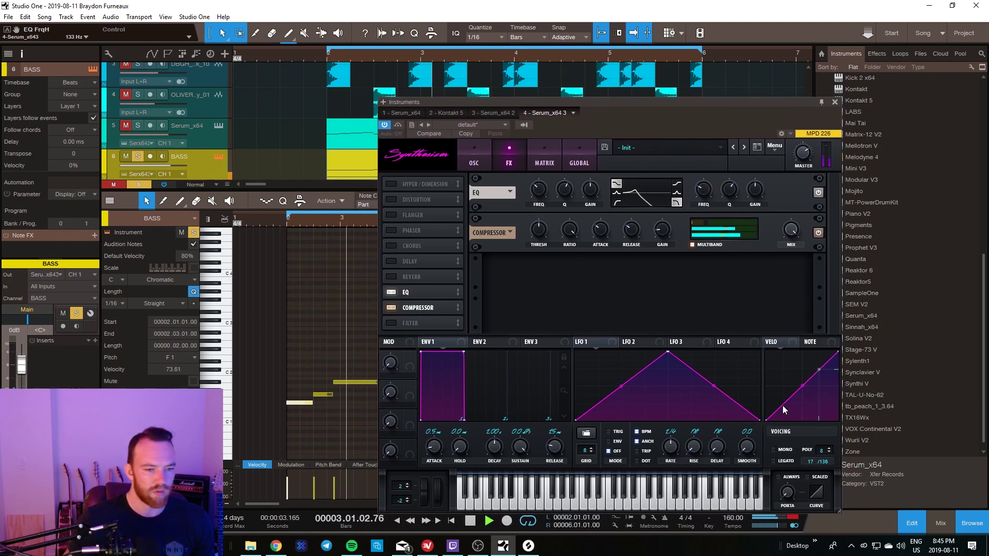
Step: Move the Serum window out of the way, route the BASS channel's output to FX 1 and unsolo the track
drag(672, 125, 988, 125)
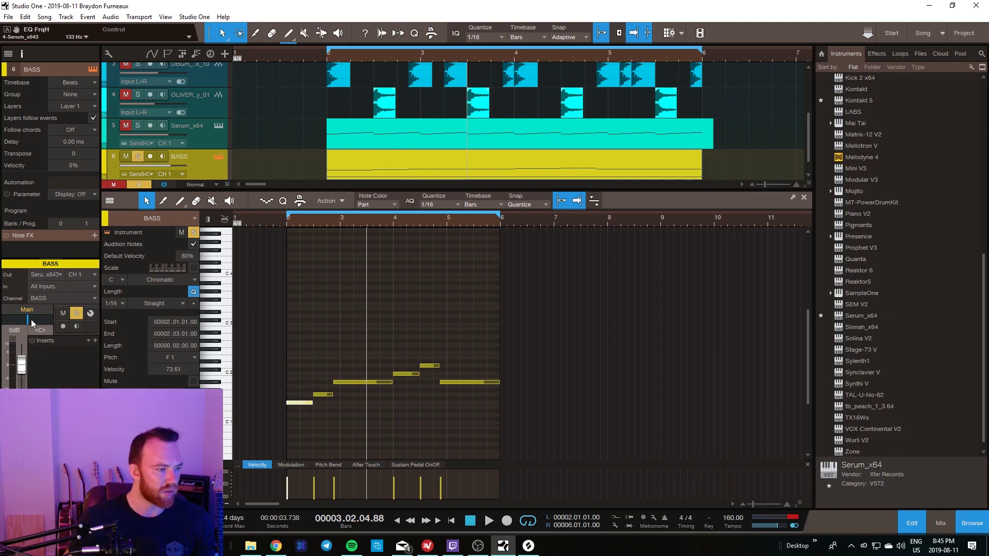
click(287, 155)
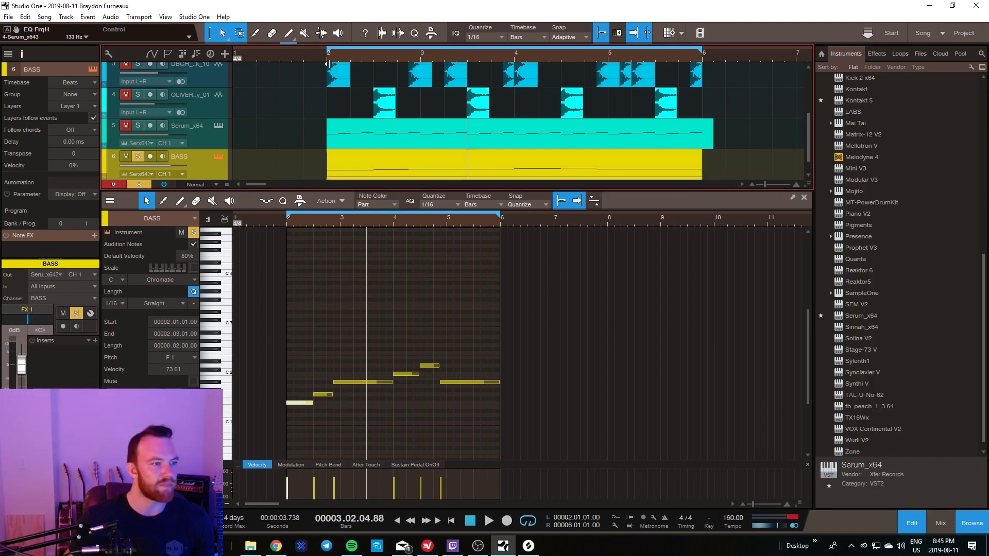
click(138, 156)
Step: Play the full loop from bar 2 and close the note editor
scroll(233, 100, up, 3)
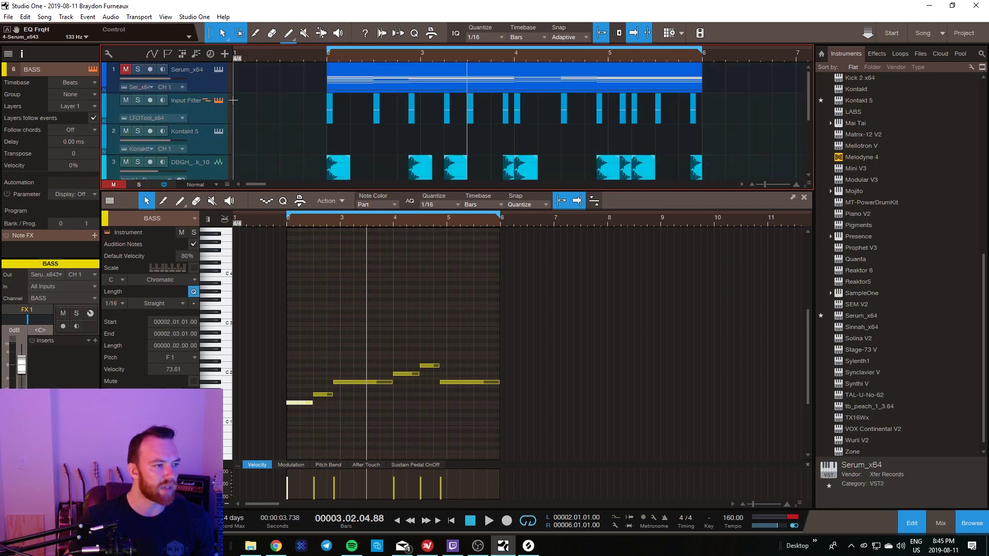
scroll(249, 122, down, 3)
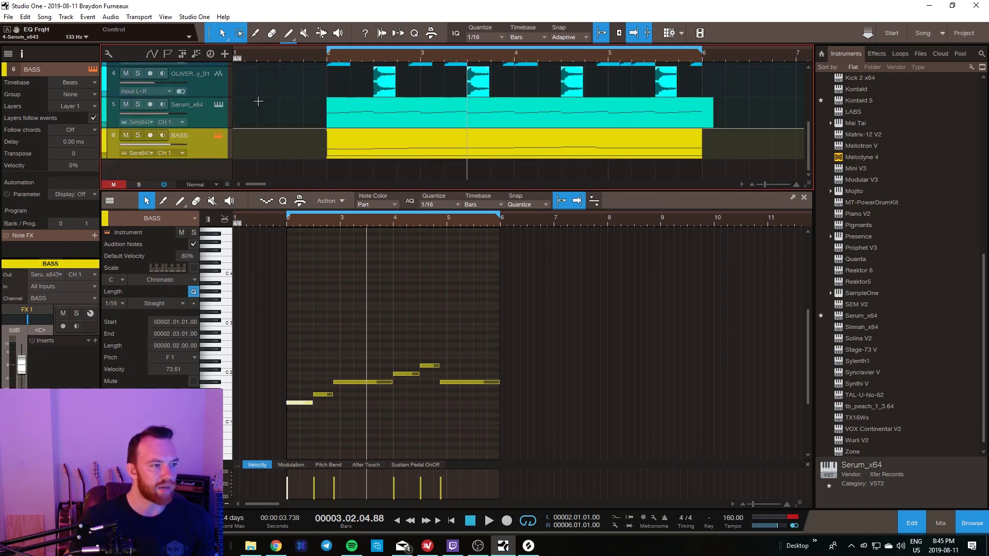
click(323, 55)
key(space)
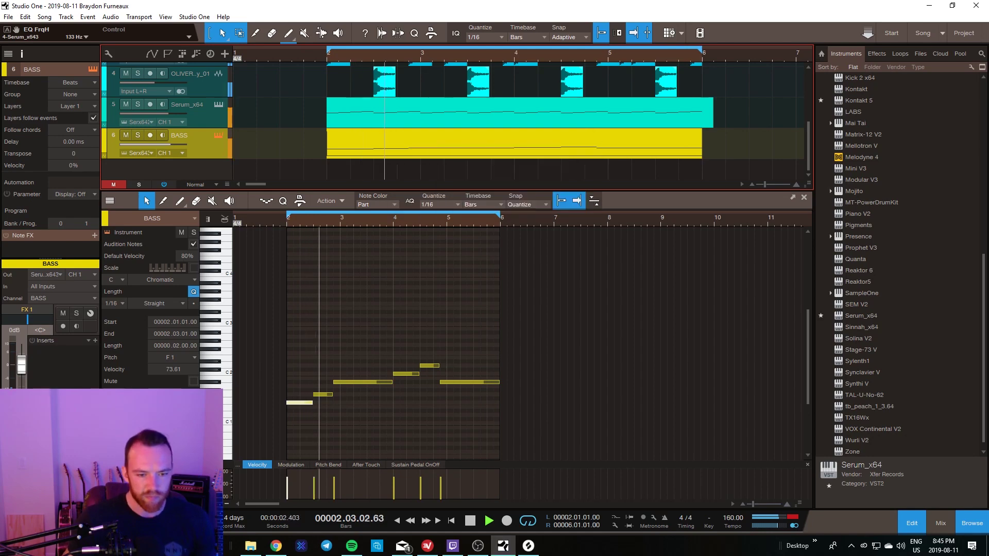
click(902, 521)
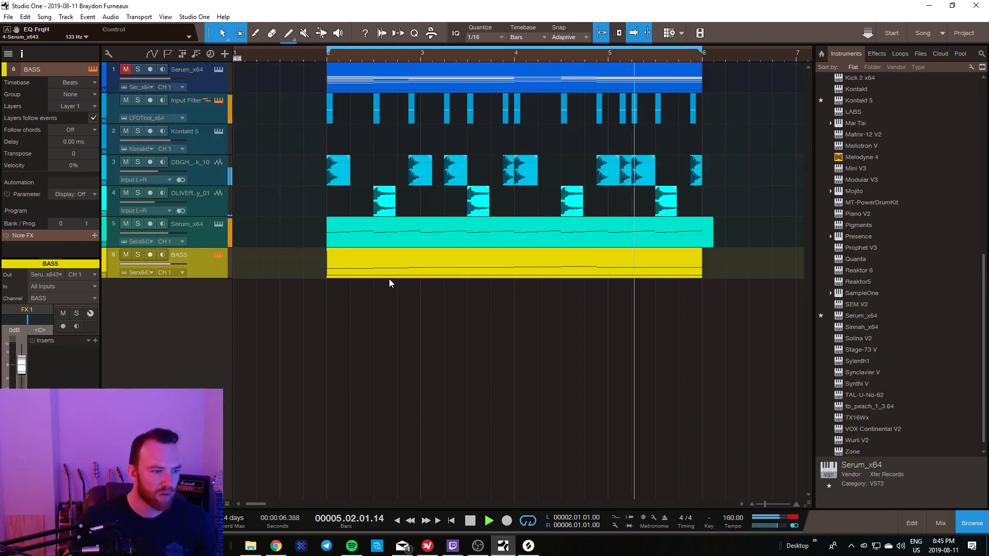
Step: Detect the key signature of the chord part on the first Serum_x64 track
right_click(386, 85)
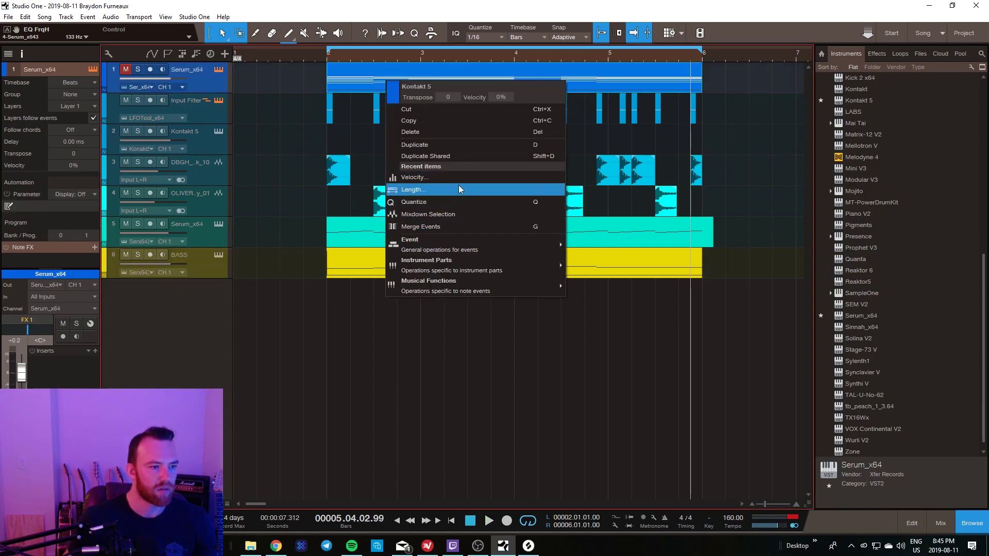
mouse_move(428, 268)
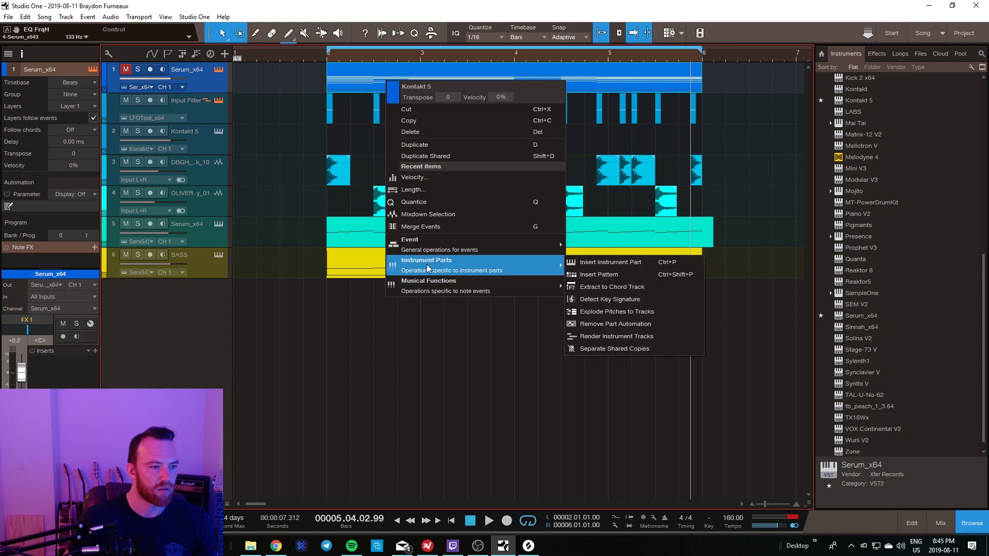
click(626, 299)
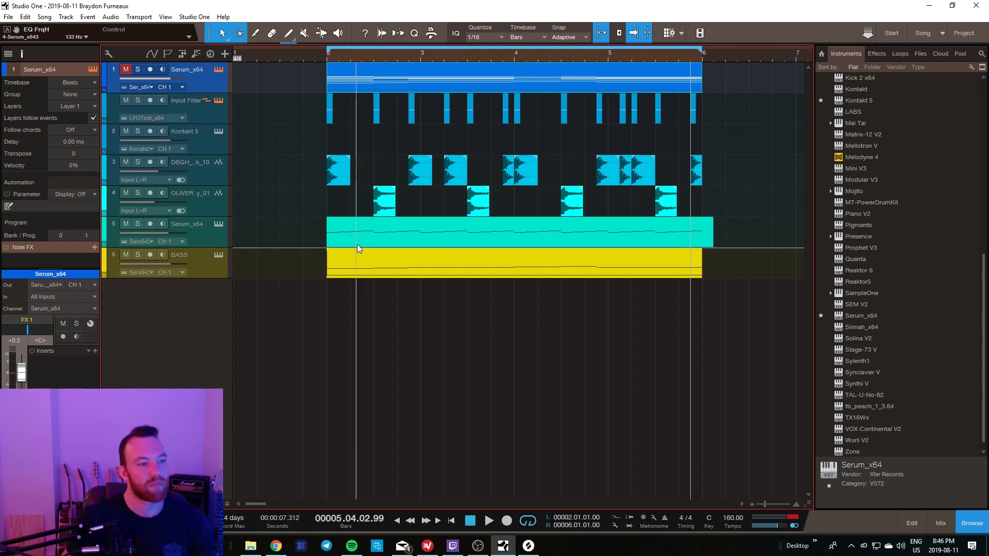
right_click(368, 86)
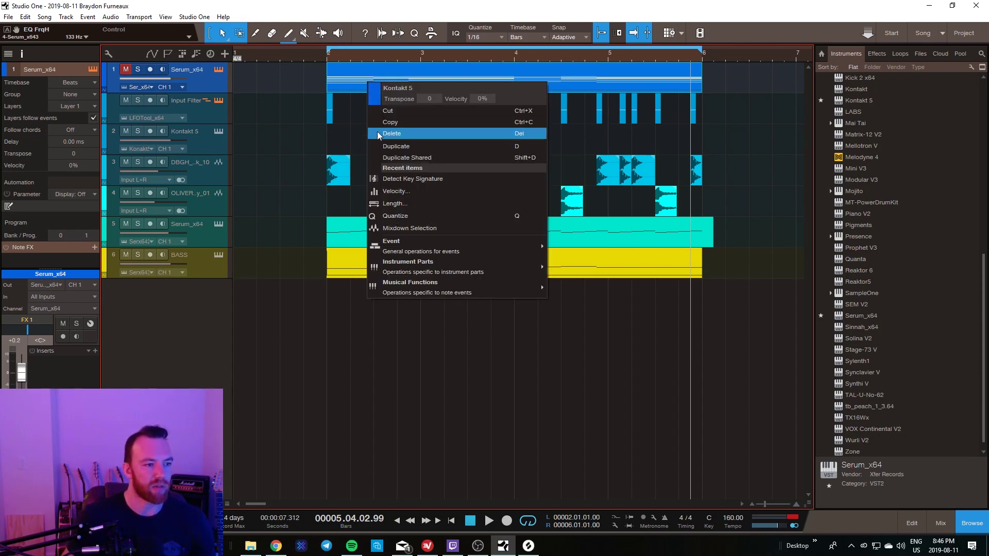
mouse_move(416, 268)
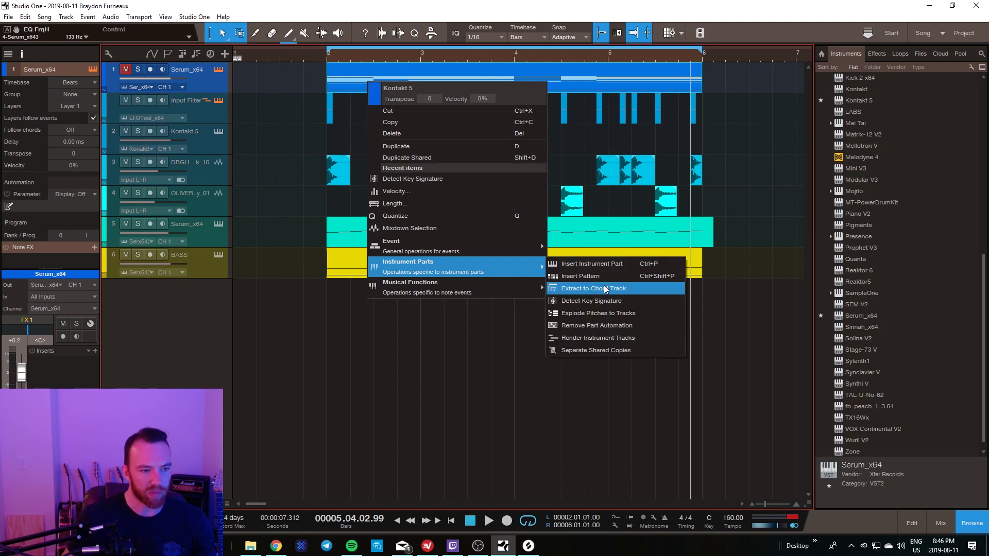
click(612, 301)
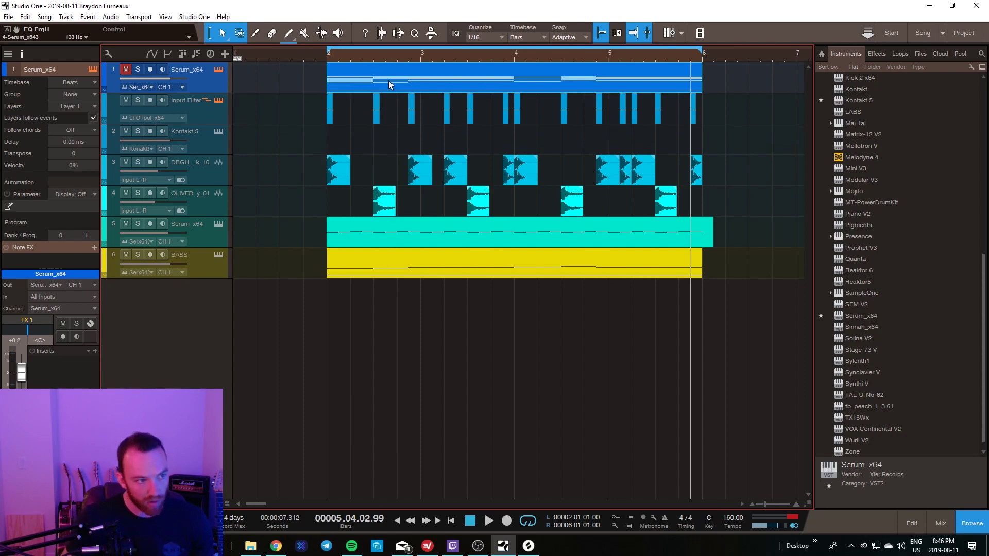
Step: Play the four-bar loop through with all parts and stop it near the end of bar 5
key(w)
key(w)
key(w)
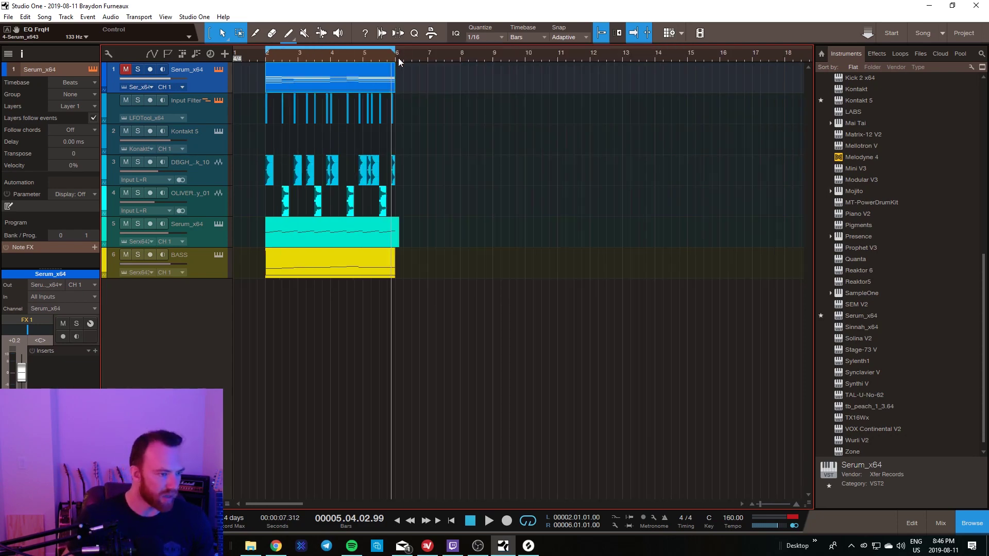
key(e)
key(e)
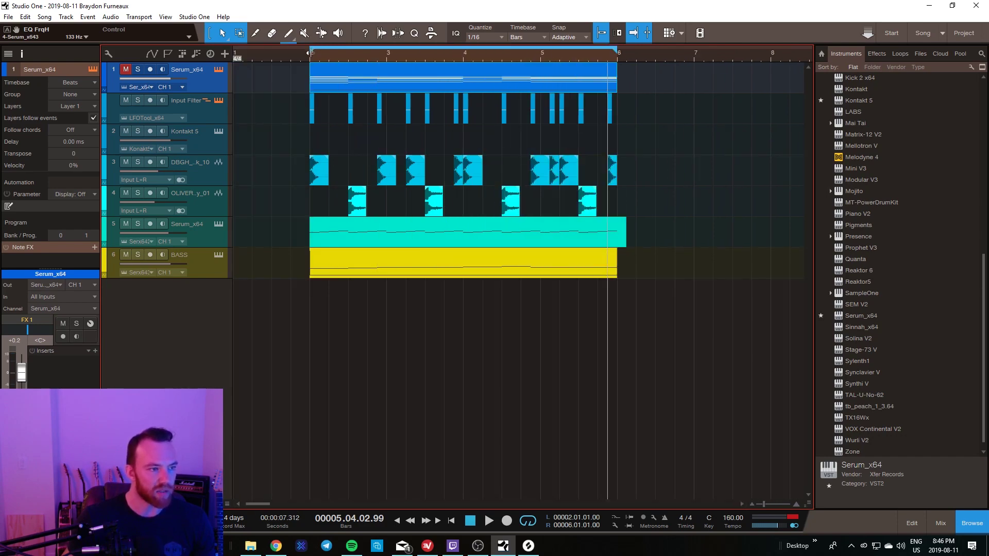
key(space)
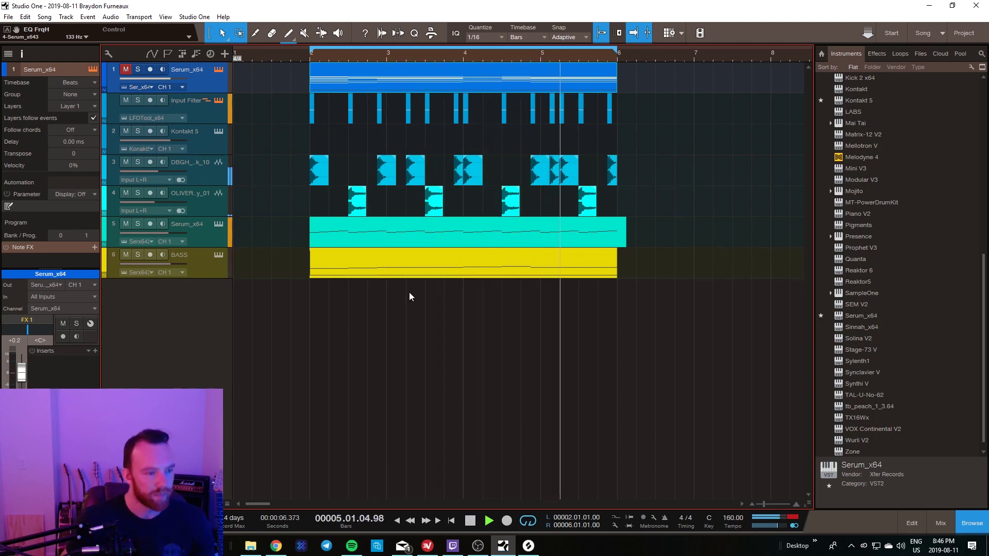
key(space)
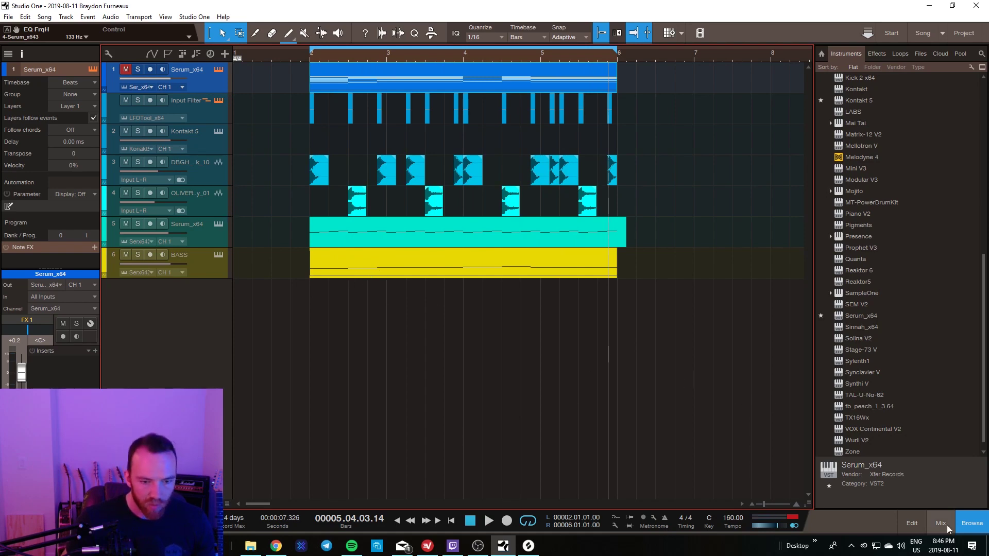
Step: Show the mixer briefly, and hide both it and the browser so the arrangement fills the window
click(933, 522)
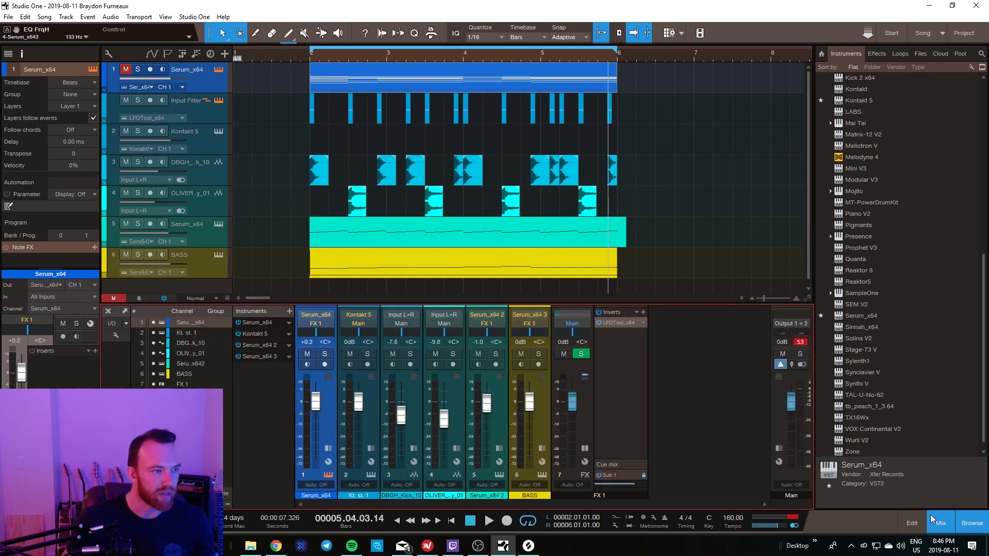
click(941, 521)
click(971, 523)
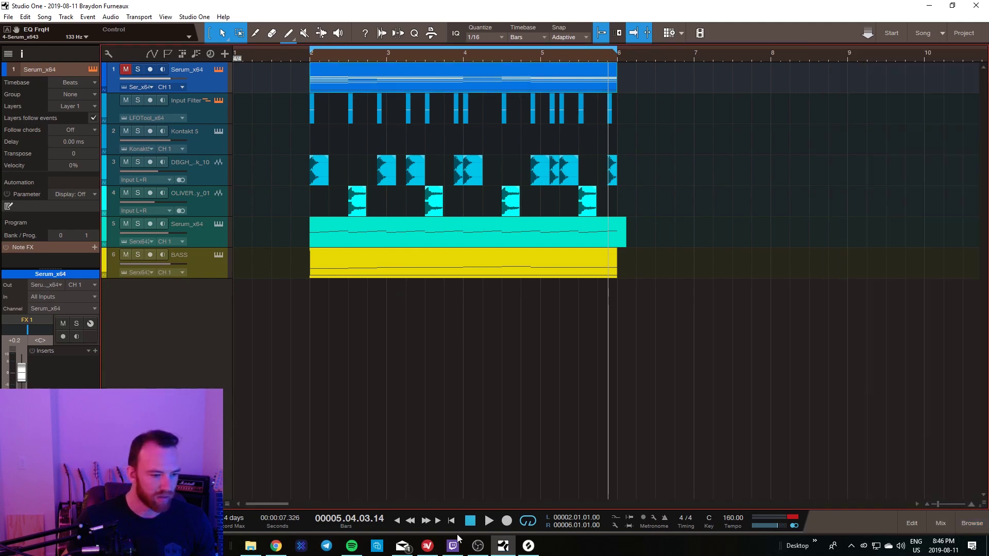
Step: Switch to Splice, remove the drums, kicks and future bass filters from all downloads, and filter by the vocals tag
click(529, 546)
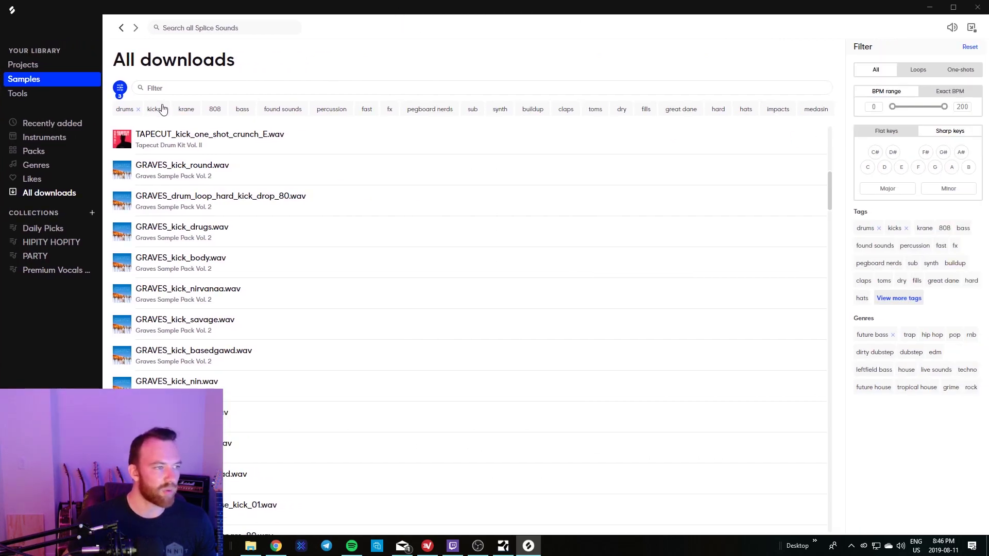
click(155, 110)
click(125, 109)
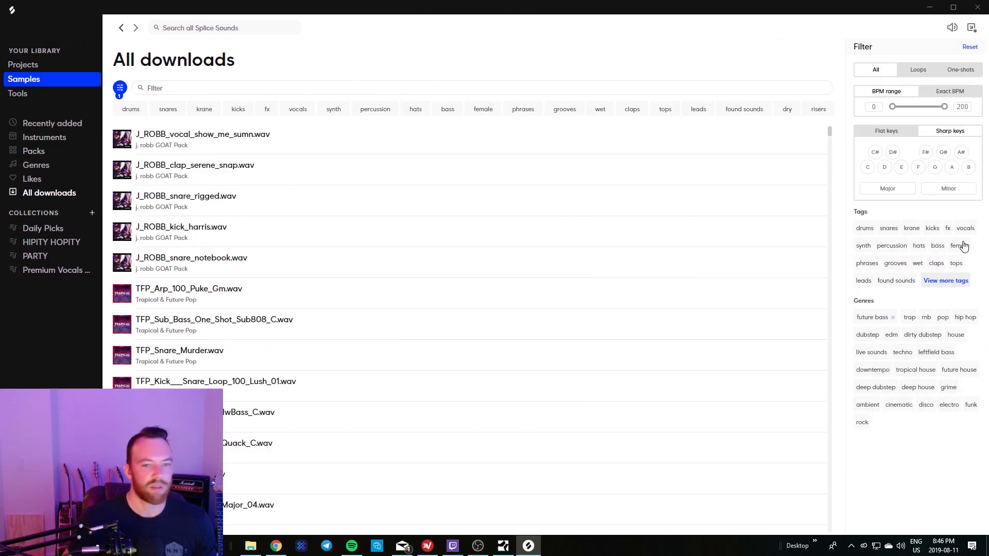
click(892, 317)
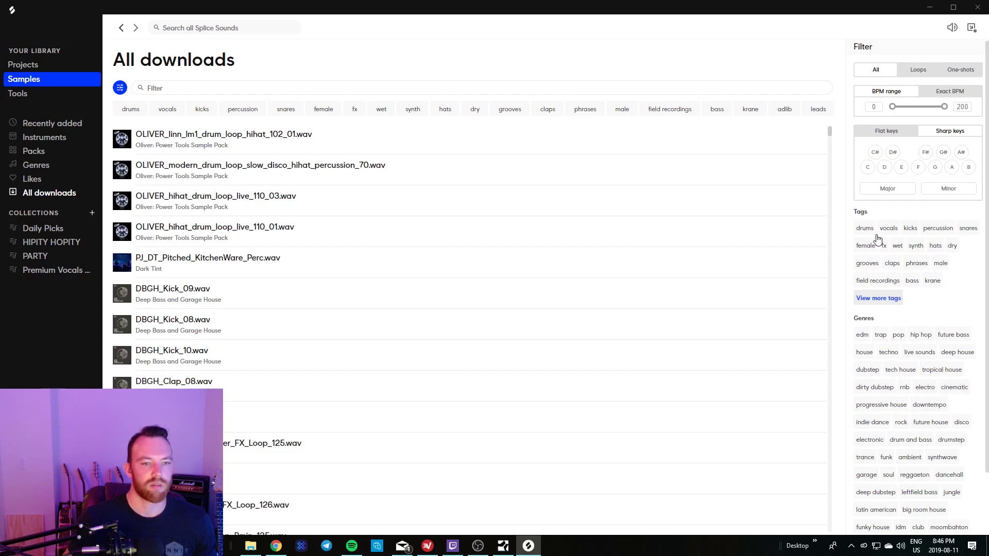
click(889, 230)
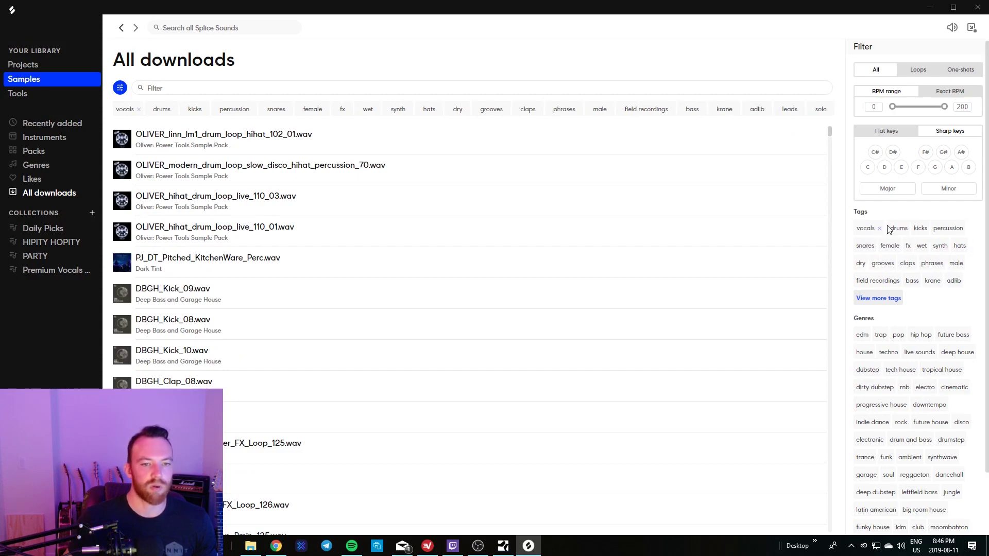
Step: Narrow the vocals downloads to the key of C major and audition each of the listed samples
click(867, 167)
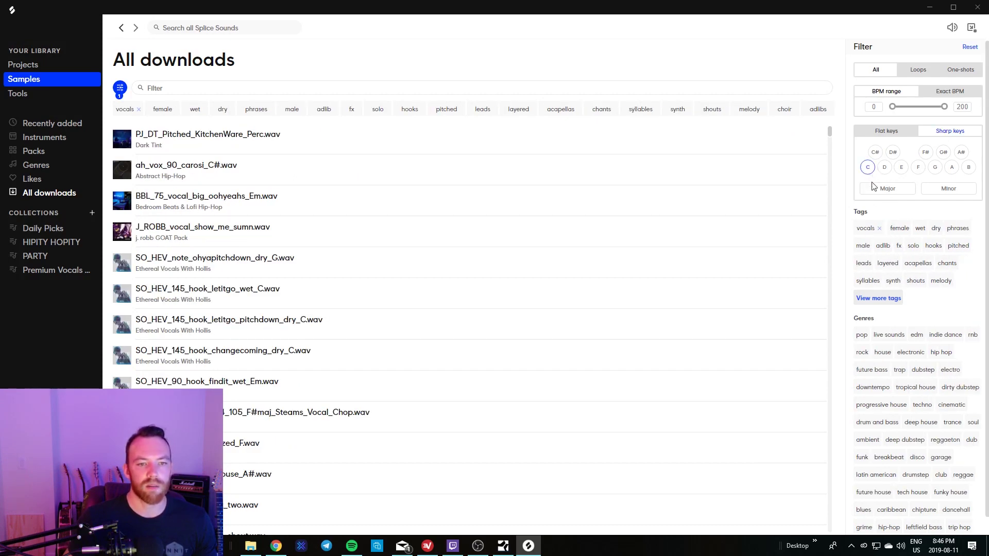
click(876, 188)
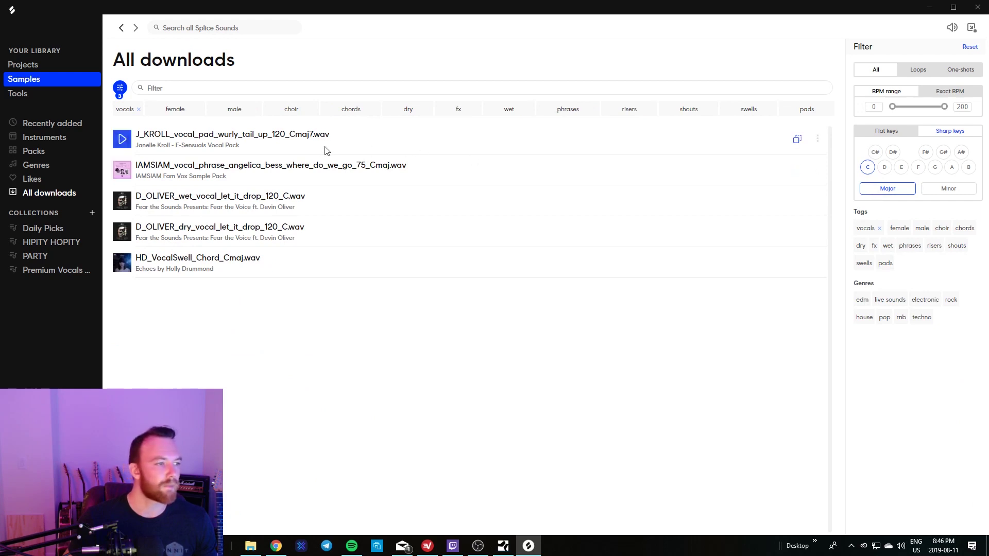
click(122, 139)
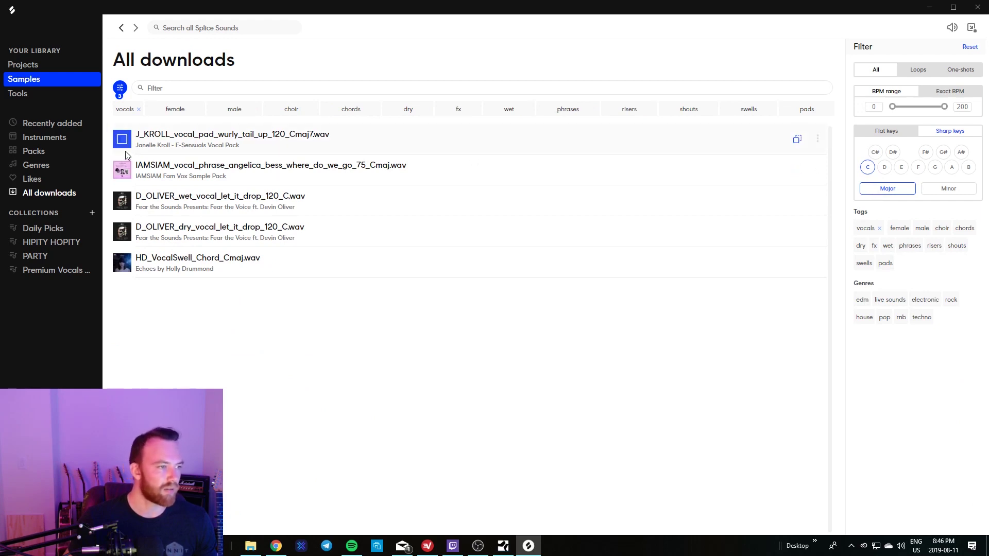
click(125, 170)
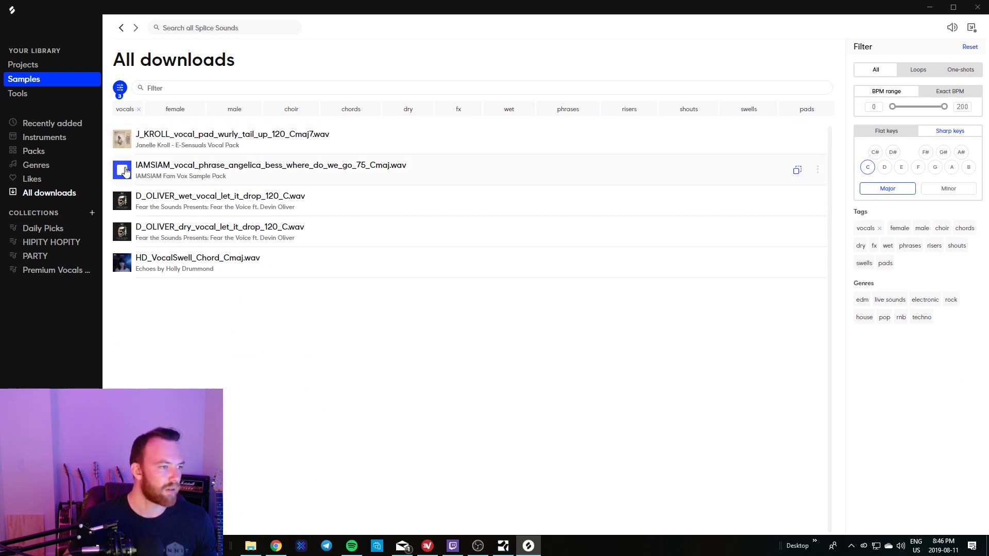
click(122, 201)
click(123, 232)
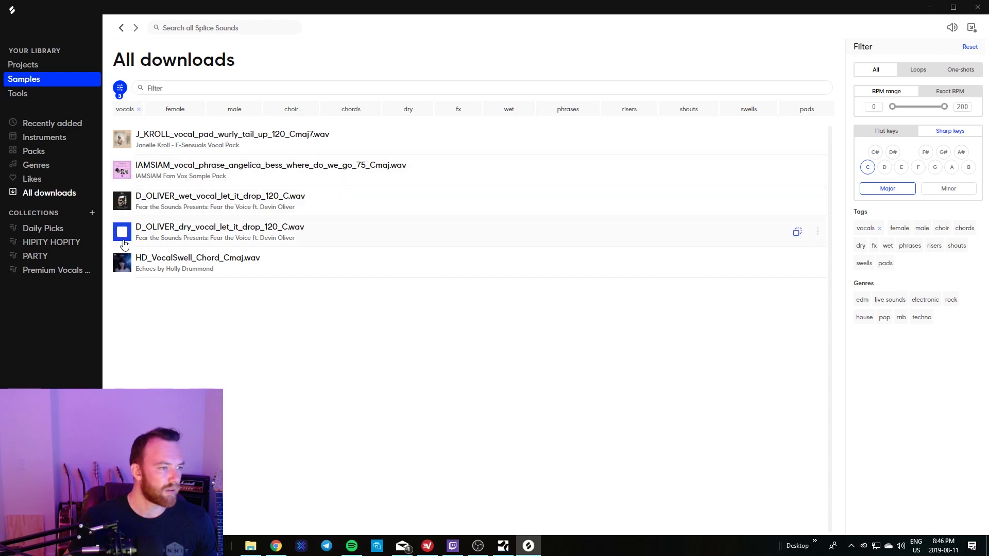
click(126, 264)
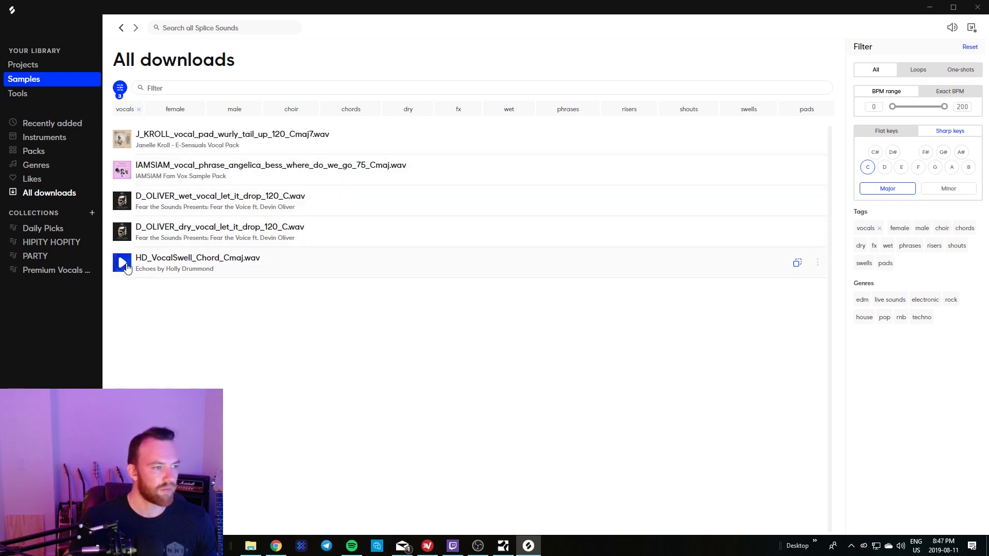
Step: Change the key filter for the vocals to A minor and audition samples further down the list
click(887, 188)
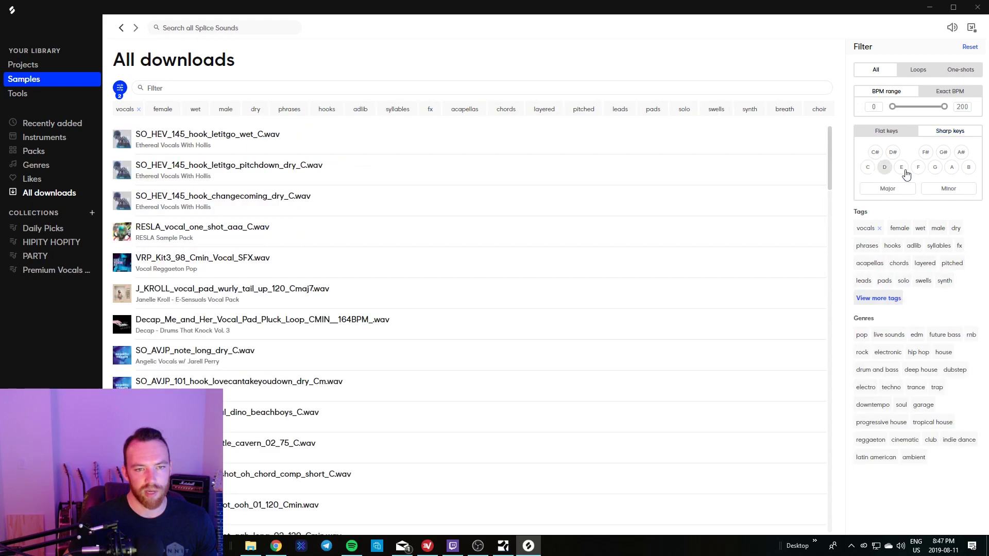
click(952, 166)
click(949, 189)
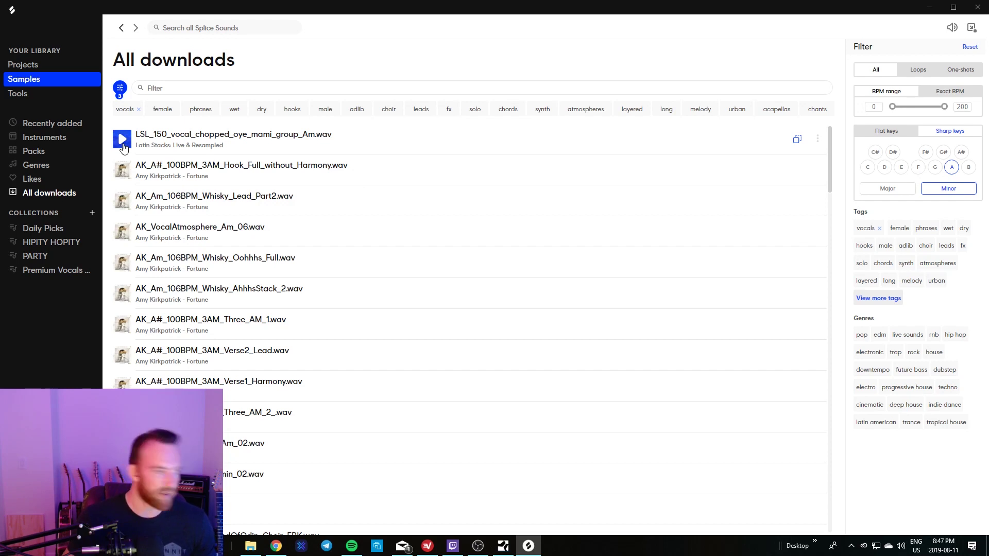
click(122, 170)
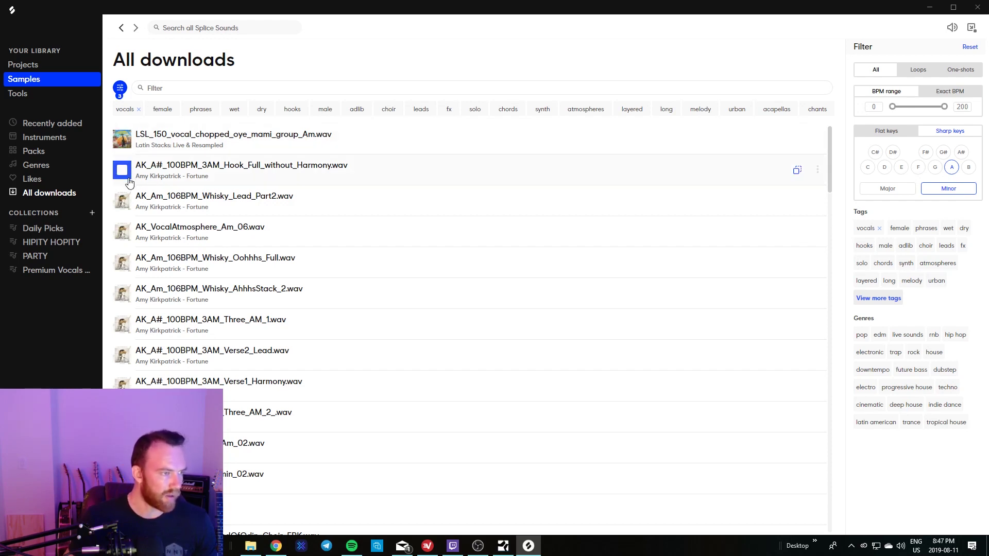
scroll(119, 288, down, 4)
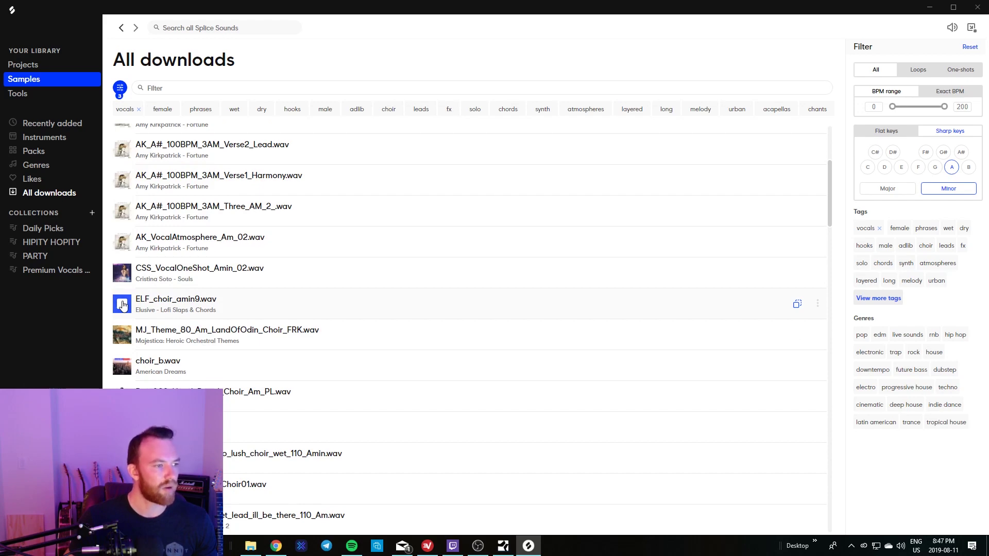
scroll(122, 305, down, 2)
click(122, 385)
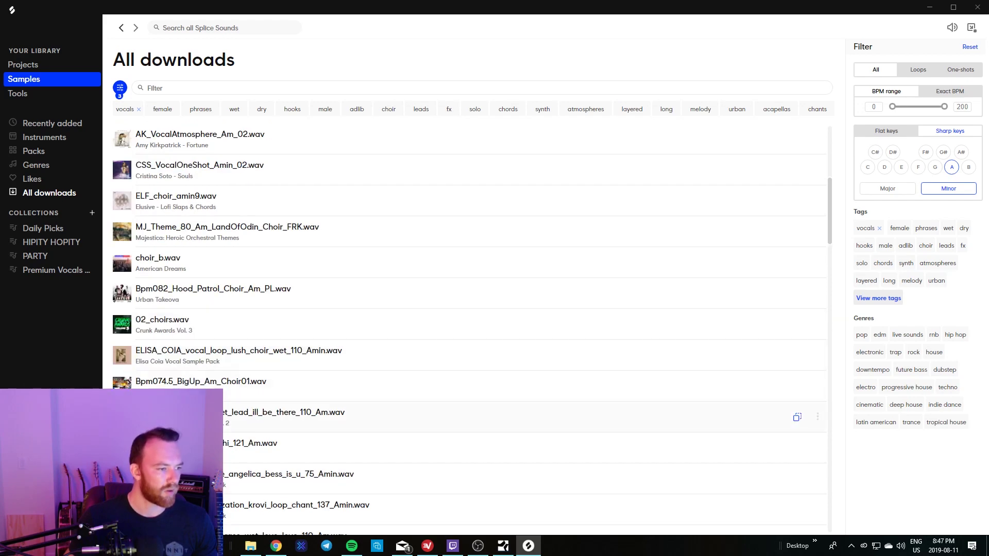
scroll(361, 330, down, 15)
scroll(361, 330, up, 5)
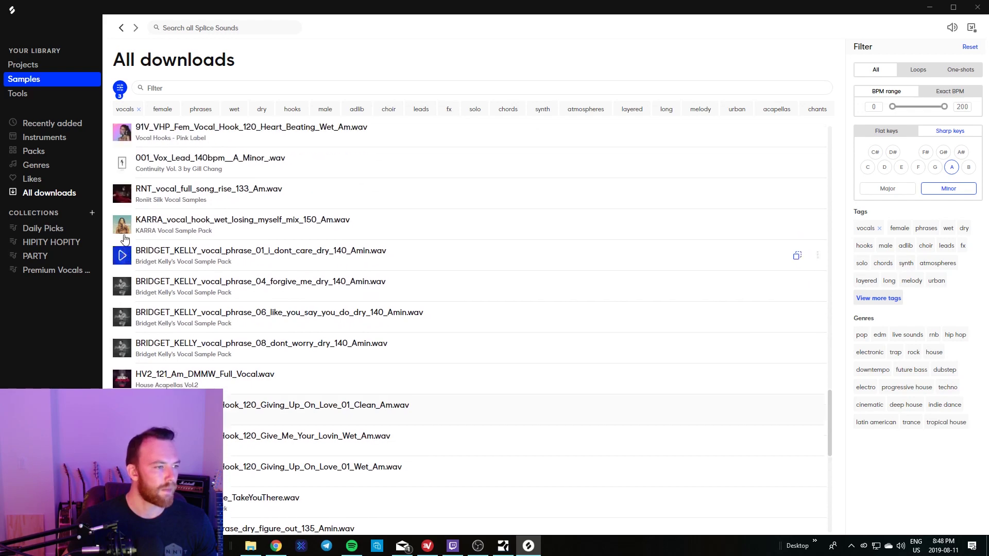
Step: Bring the Vocal_Hook_120_Giving_Up_On_Love_01_Clean_Am sample into Studio One on a new audio track starting at bar 2
drag(332, 10, 988, 4)
drag(988, 391, 332, 293)
key(w)
Step: Send the vocal hook clip on track 7 to a new Impact instrument
right_click(326, 304)
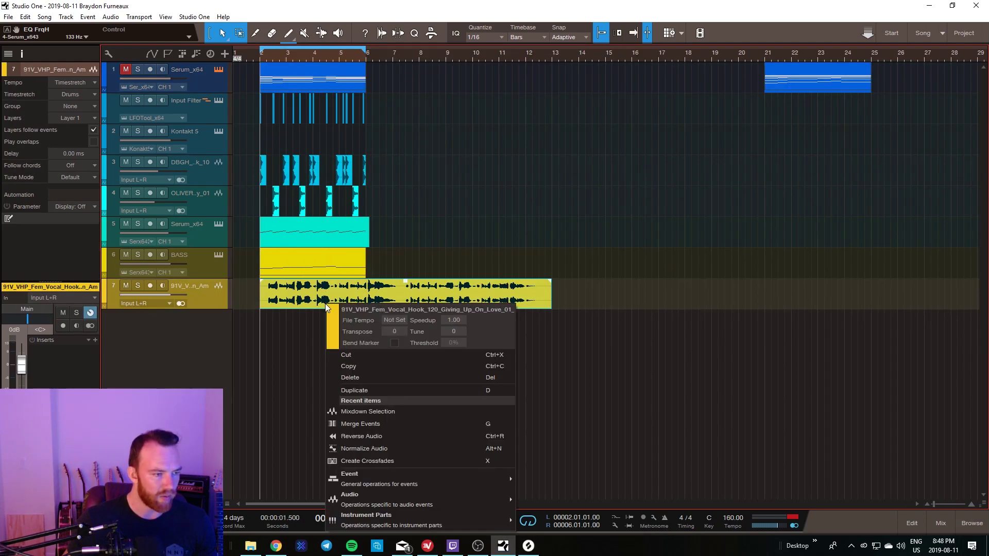
mouse_move(383, 523)
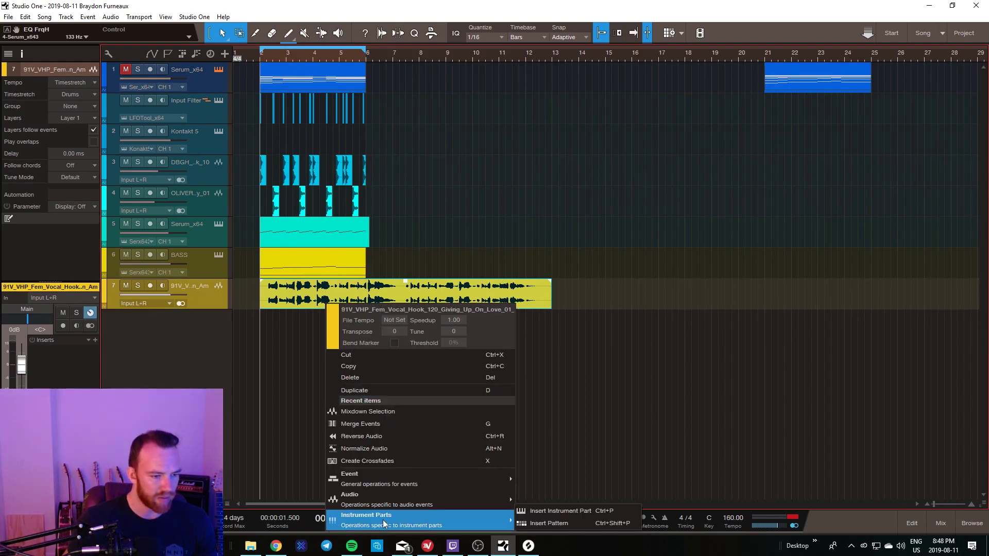
mouse_move(406, 500)
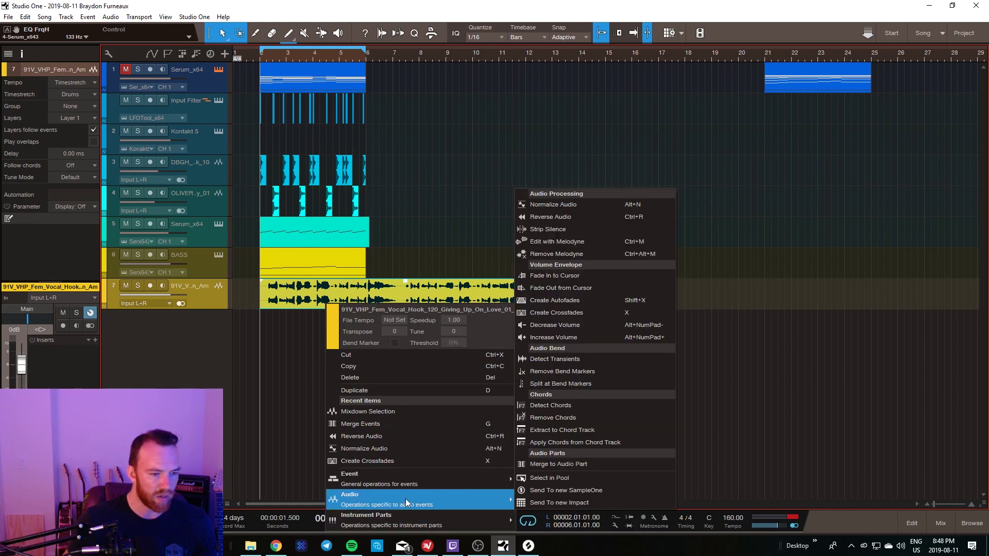
click(538, 501)
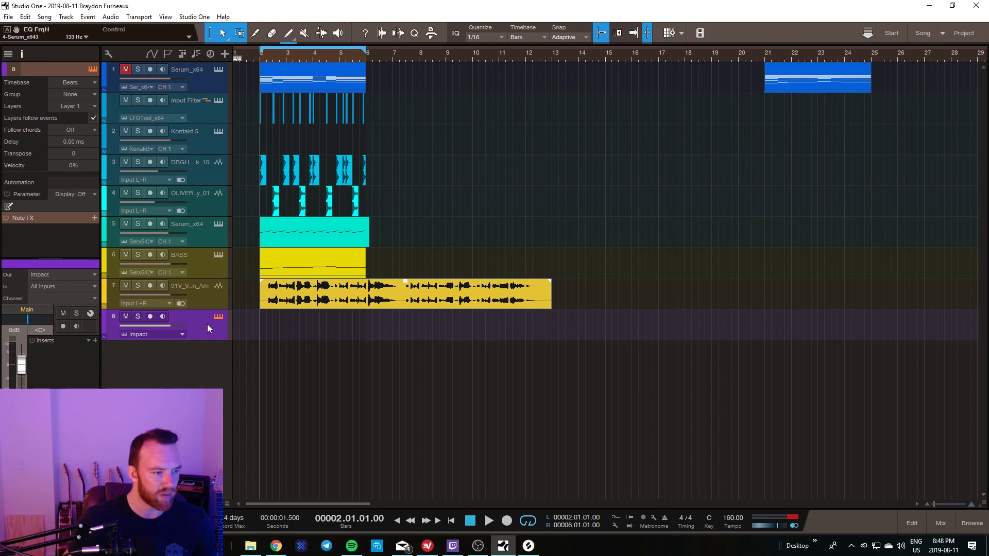
Step: Name the new Impact track VOCAL CHOPS and arm it for recording
double_click(187, 317)
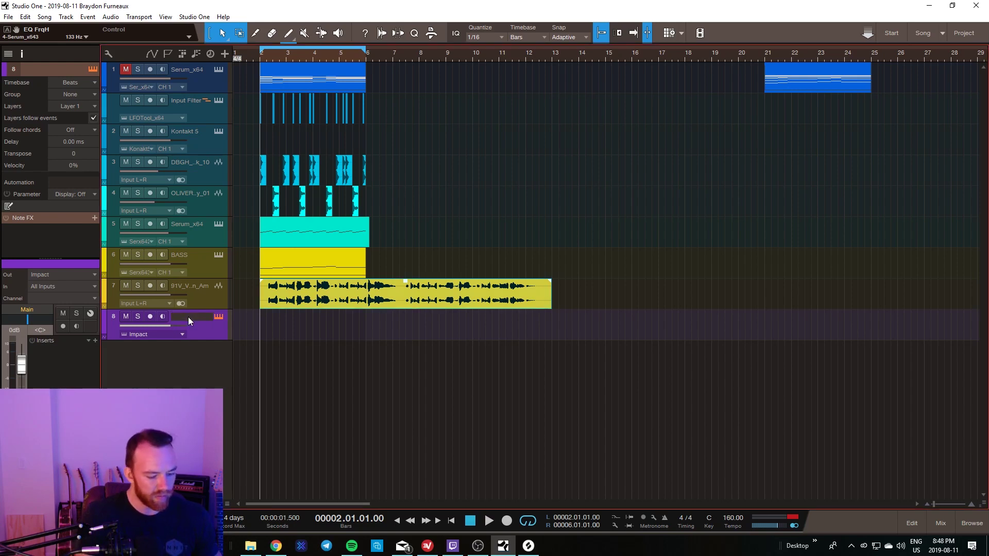
text(VOCAL CHOPS)
key(Return)
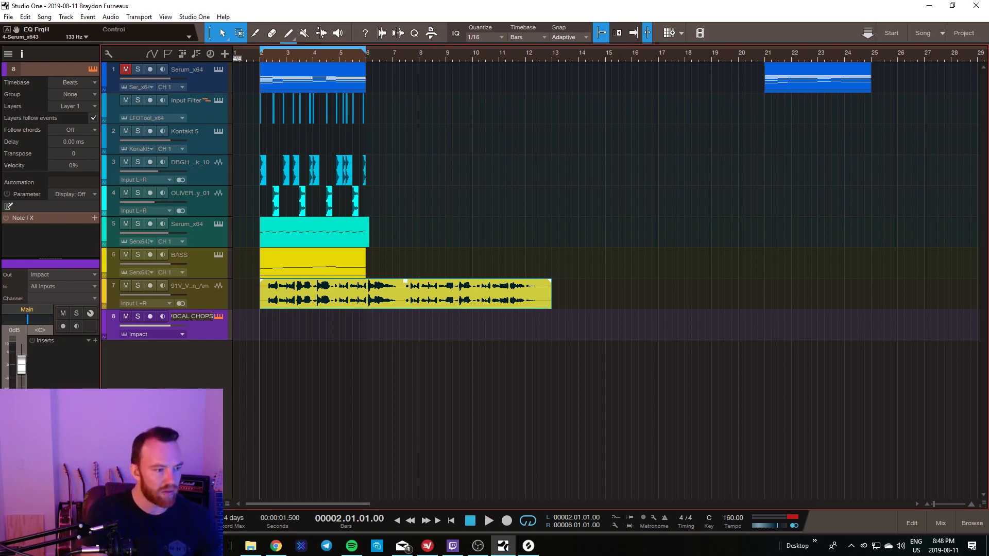
click(149, 316)
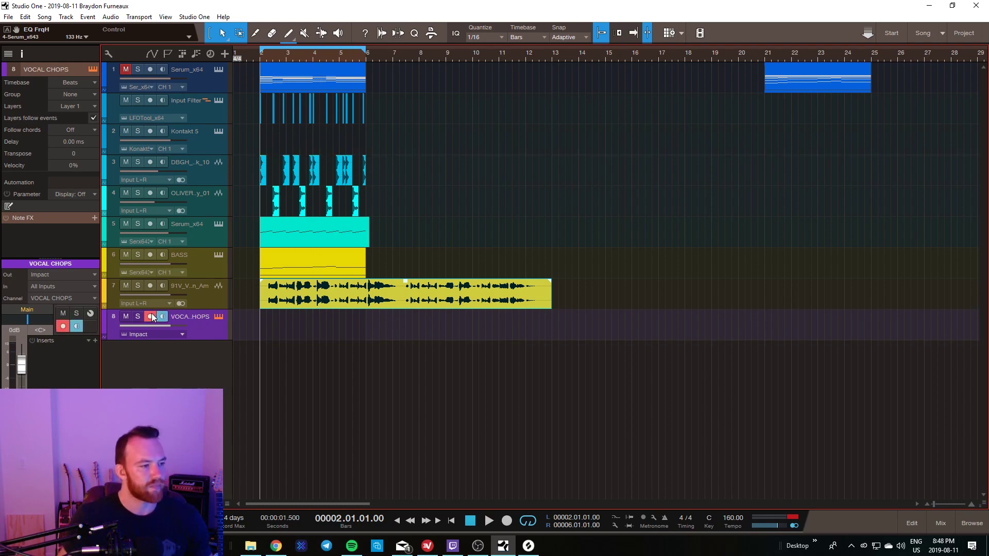
Step: Mute the original vocal hook track and route the output of VOCAL CHOPS to FX 1
click(126, 285)
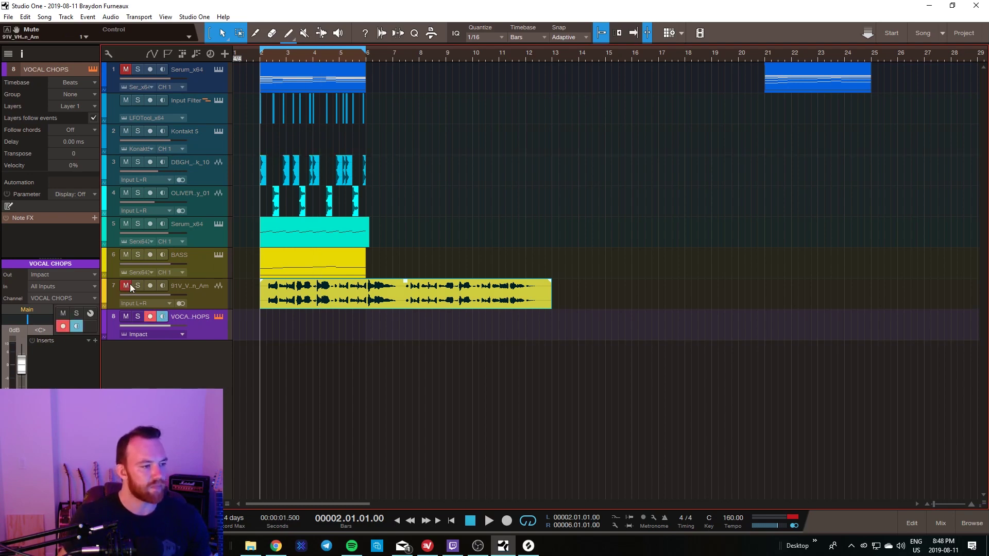
click(36, 311)
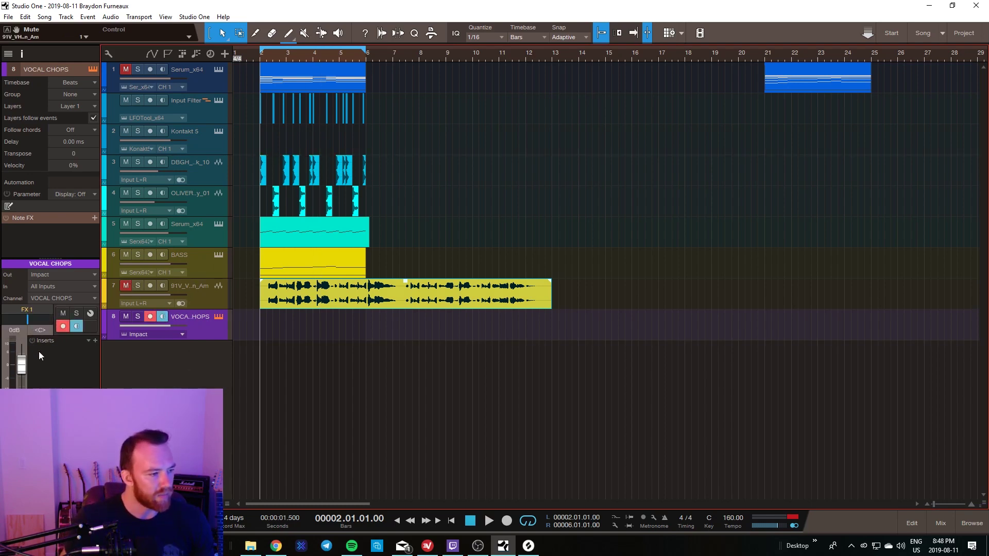
Step: Look through the available insert effects, listing them flat instead of by vendor
click(95, 340)
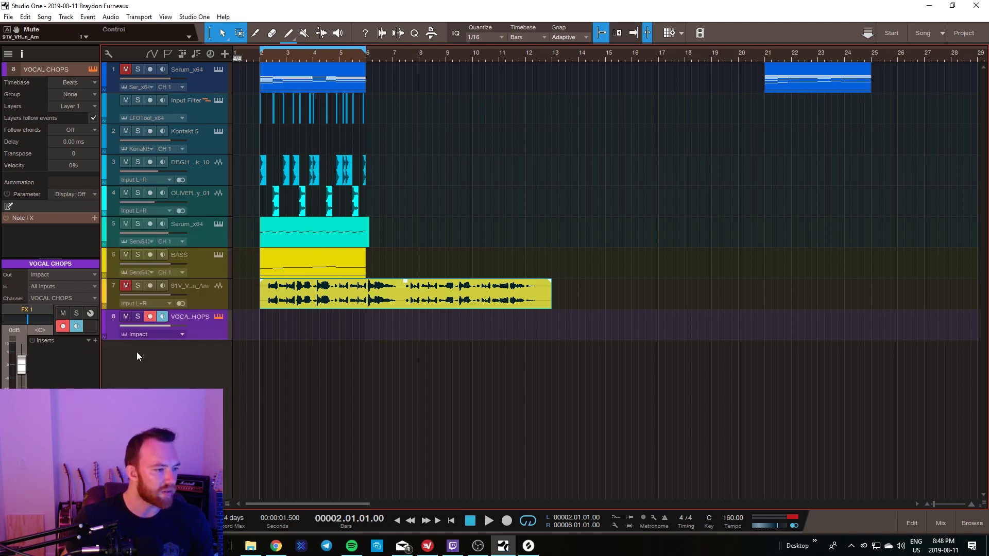
click(87, 340)
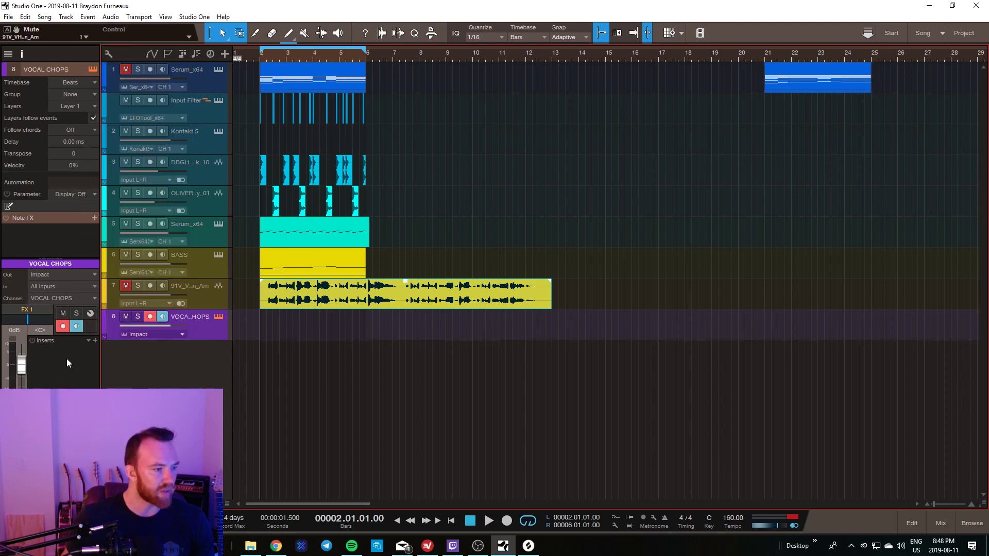
click(88, 341)
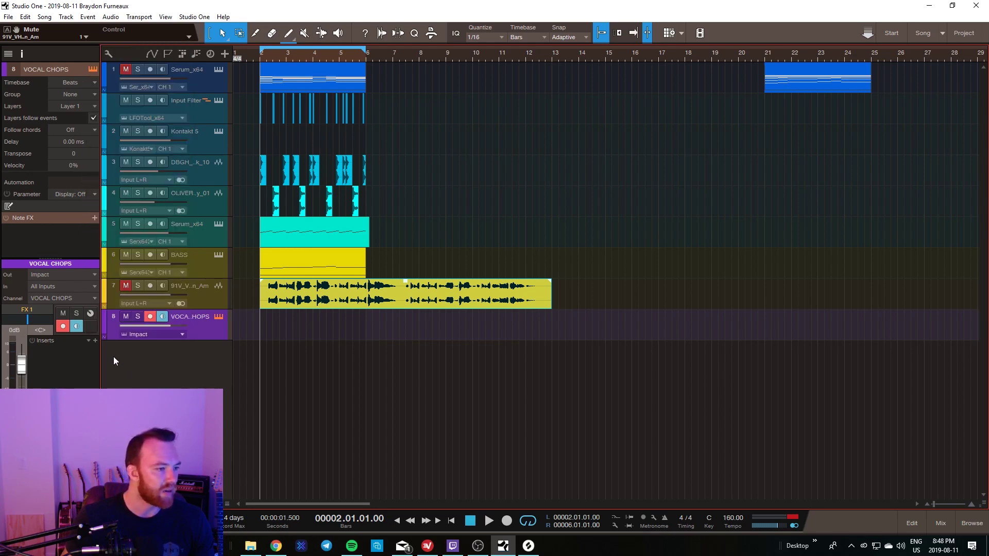
click(972, 523)
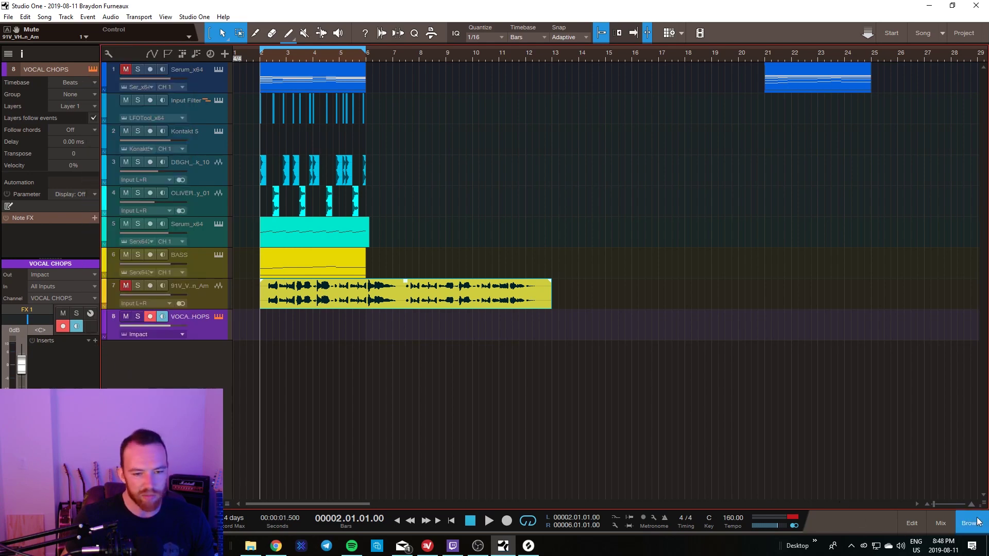
click(877, 54)
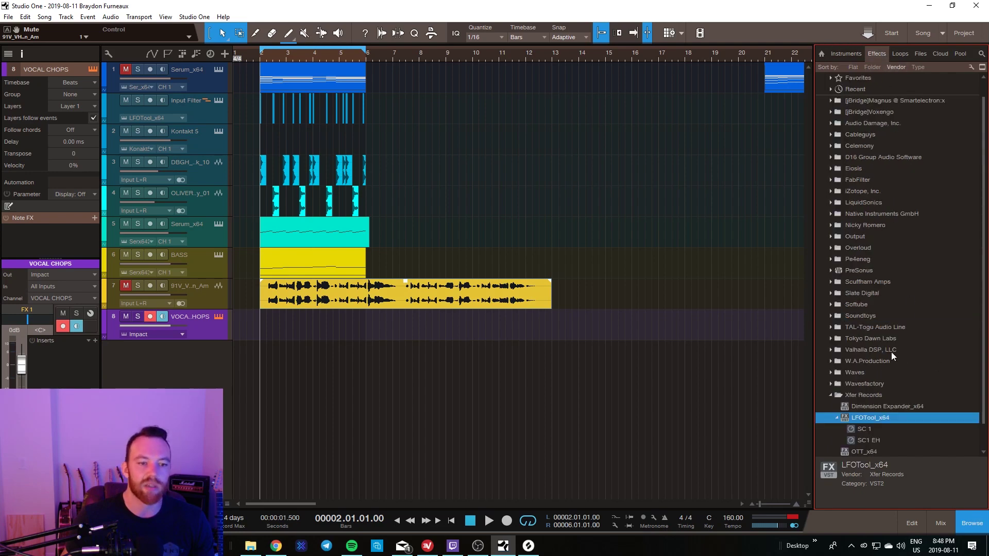
click(852, 68)
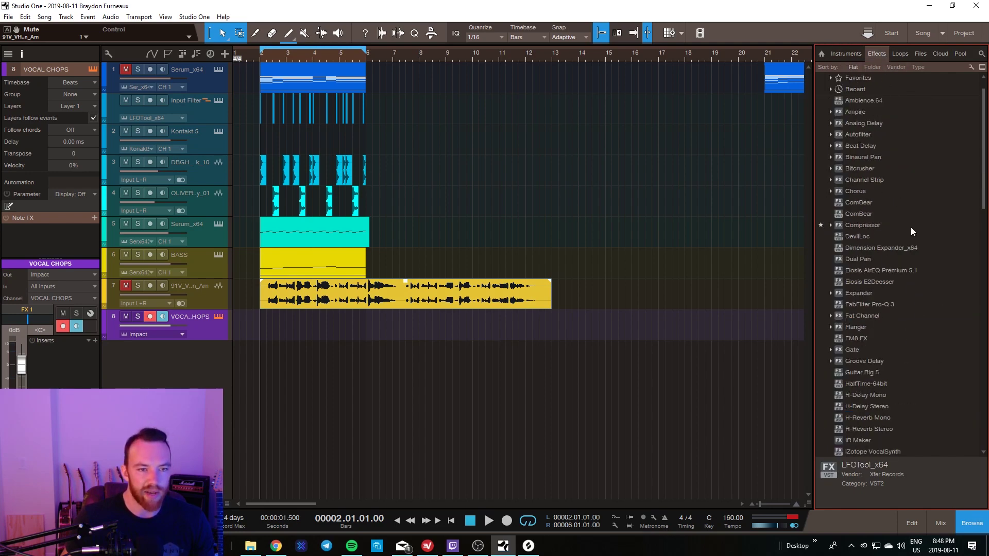
scroll(907, 320, down, 2)
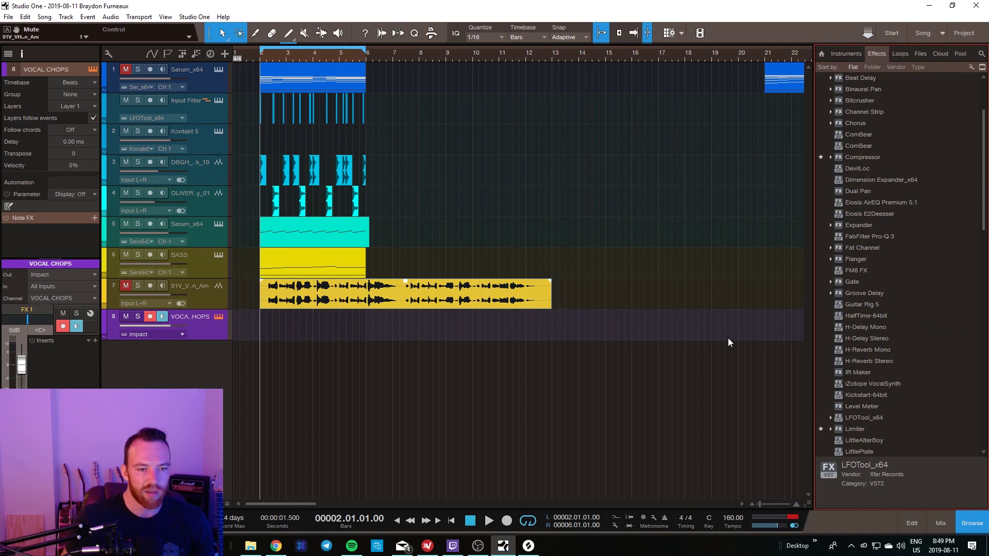
scroll(904, 309, down, 11)
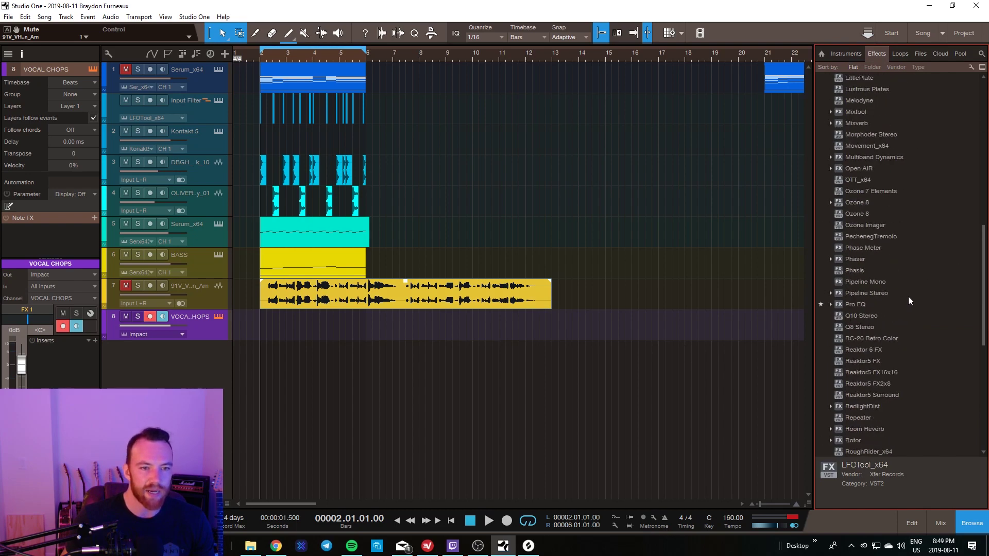
Step: Load the VOX SETUP FX chain into the inserts of the VOCAL CHOPS channel
click(90, 341)
click(91, 340)
click(87, 341)
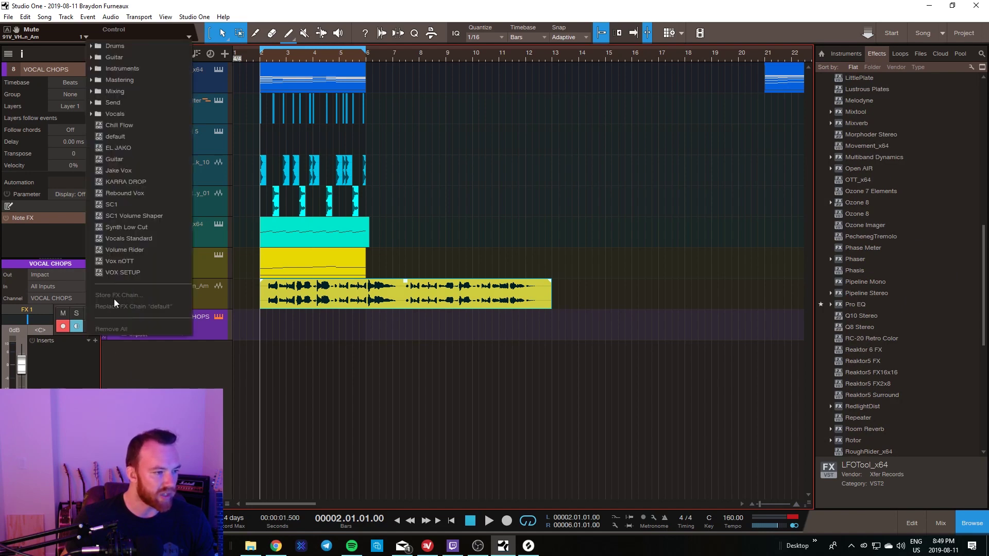
click(127, 273)
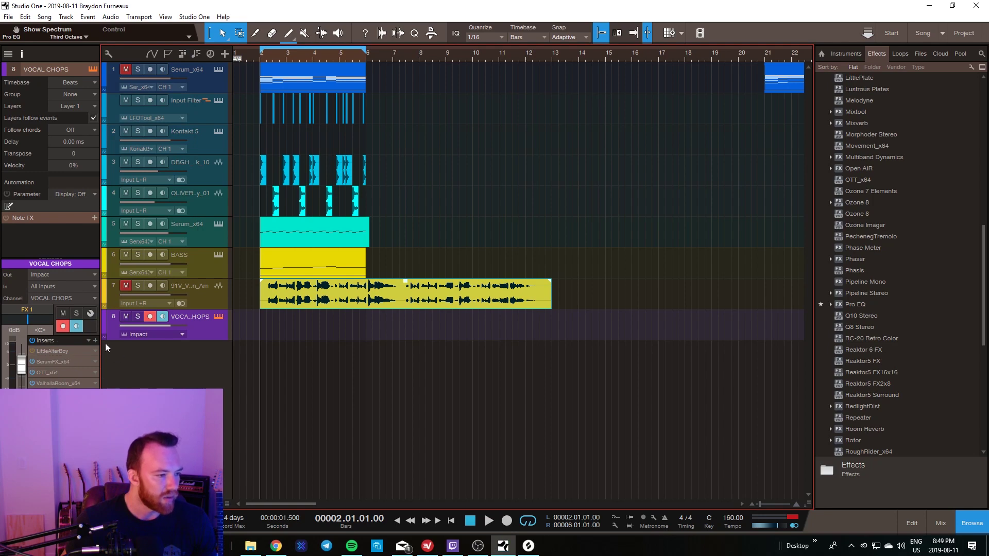
Step: Inspect the SerumFX_x64 insert's distortion, delay and EQ settings on VOCAL CHOPS and close the insert window
click(51, 361)
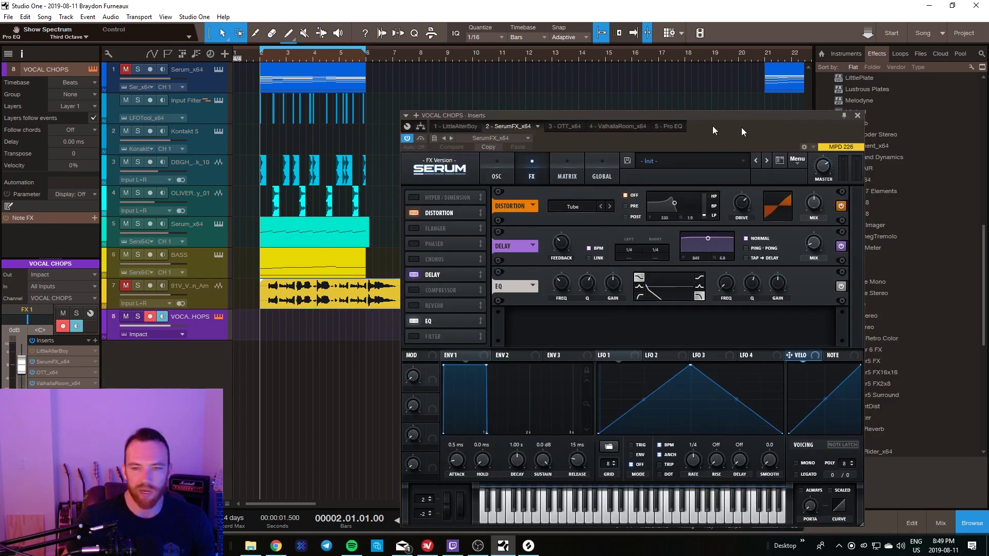
drag(635, 108, 800, 108)
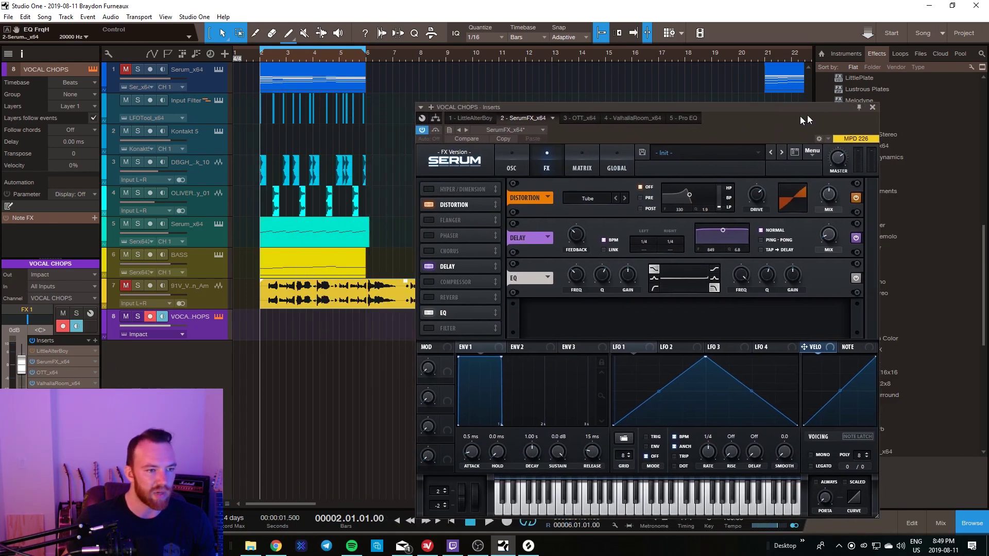
click(876, 85)
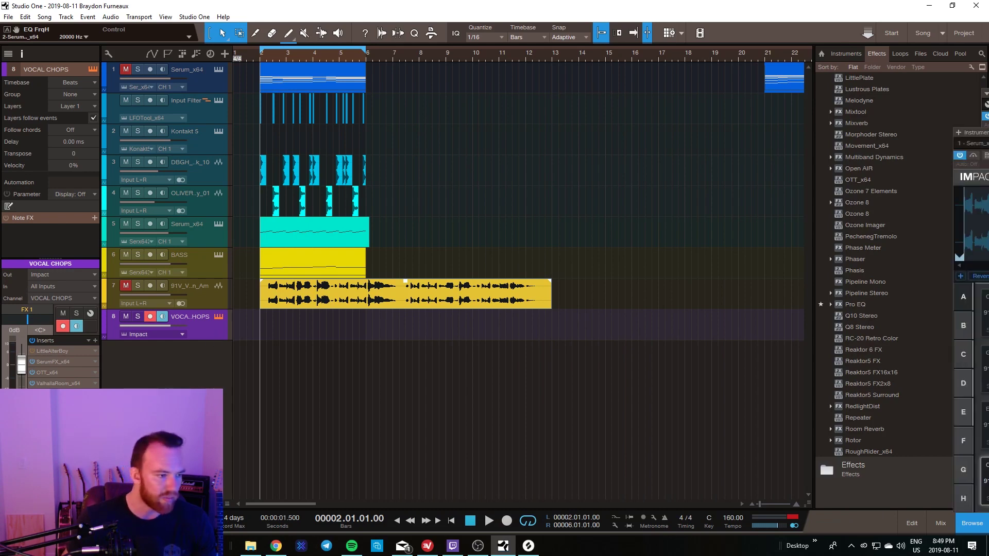
Step: Show the Impact XT instrument and place its window in full view over the arrangement
key(F11)
drag(839, 113, 663, 106)
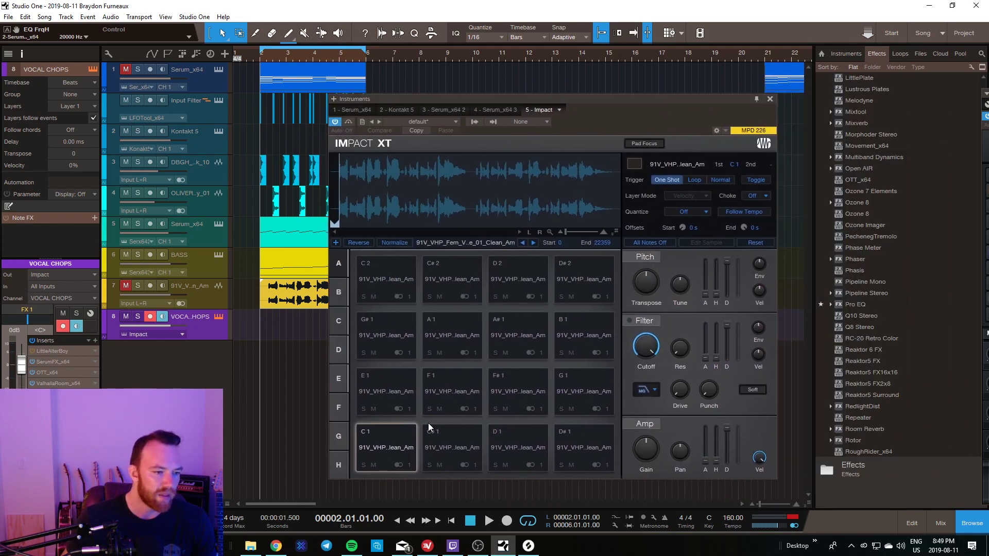
Step: Audition the vocal slices on the Impact XT pads, from C 1 and F 1 up through the D# 2 row
click(388, 446)
click(474, 385)
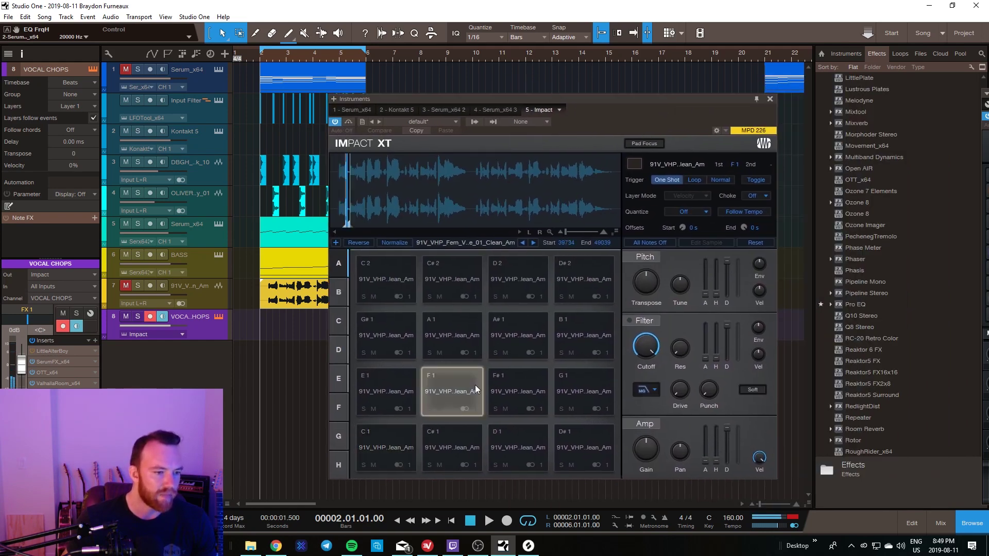
click(505, 340)
click(577, 322)
click(493, 269)
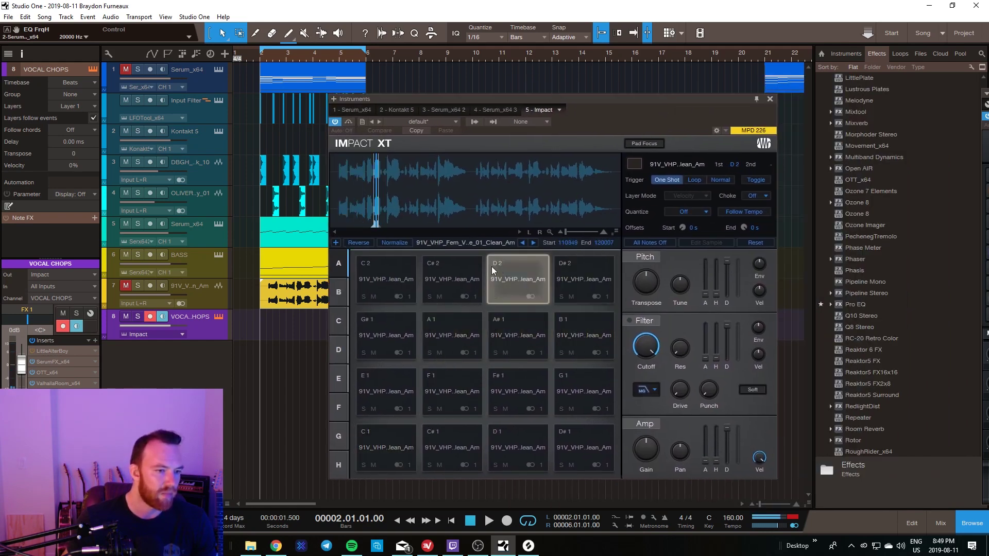
click(448, 270)
click(360, 268)
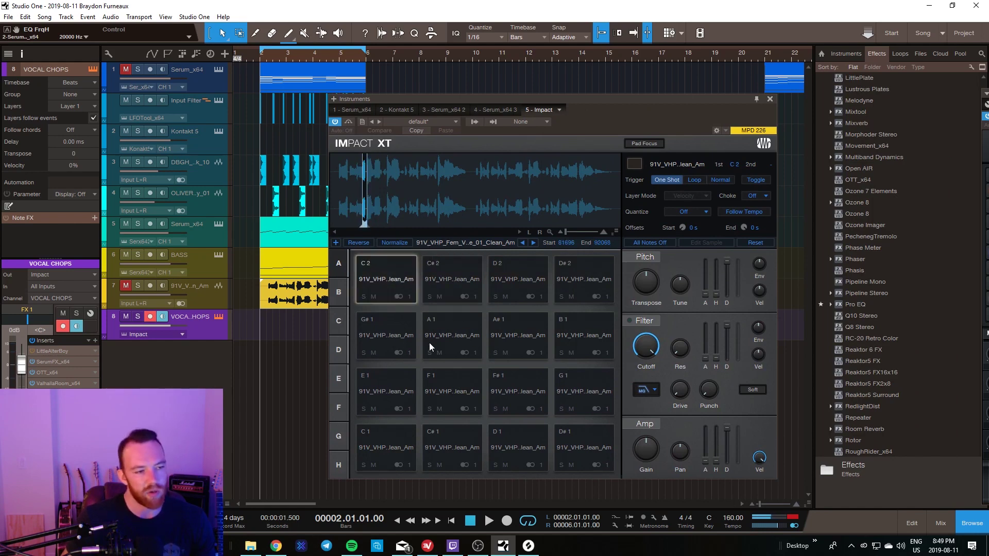
click(462, 335)
click(519, 335)
click(582, 335)
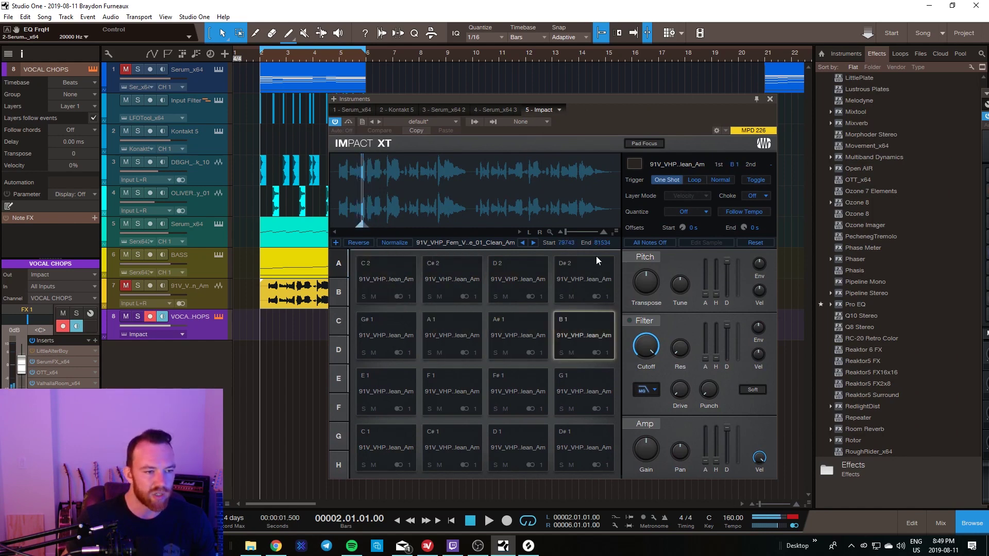
click(587, 272)
click(488, 274)
click(478, 278)
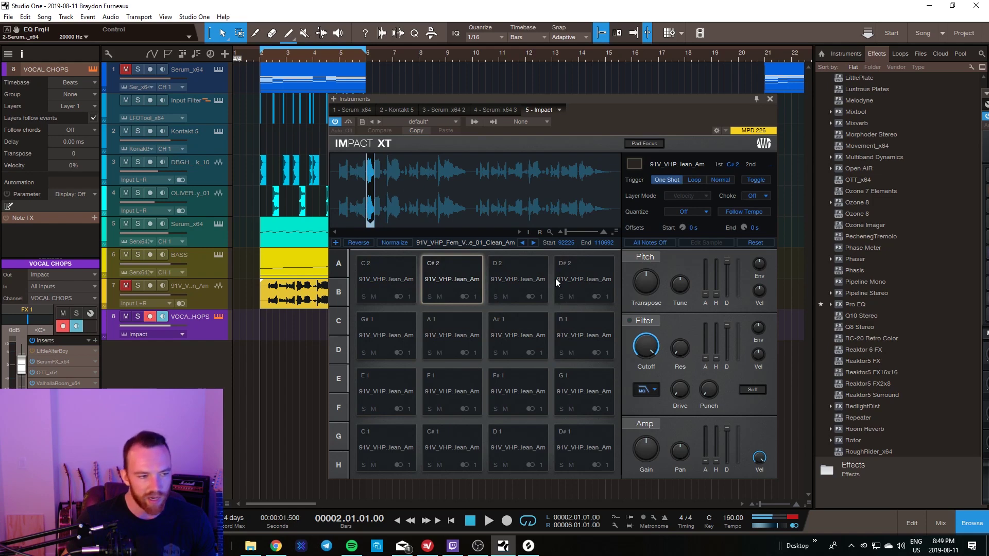
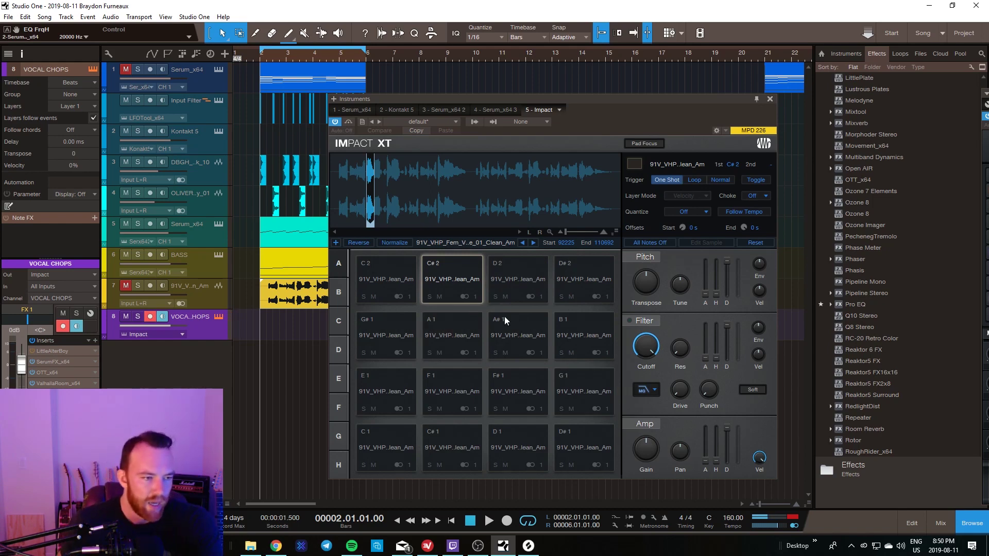
Step: Audition pads D# 2 and D 2, inspect the D 2 slice's waveform up close, and close the Impact XT window
click(579, 273)
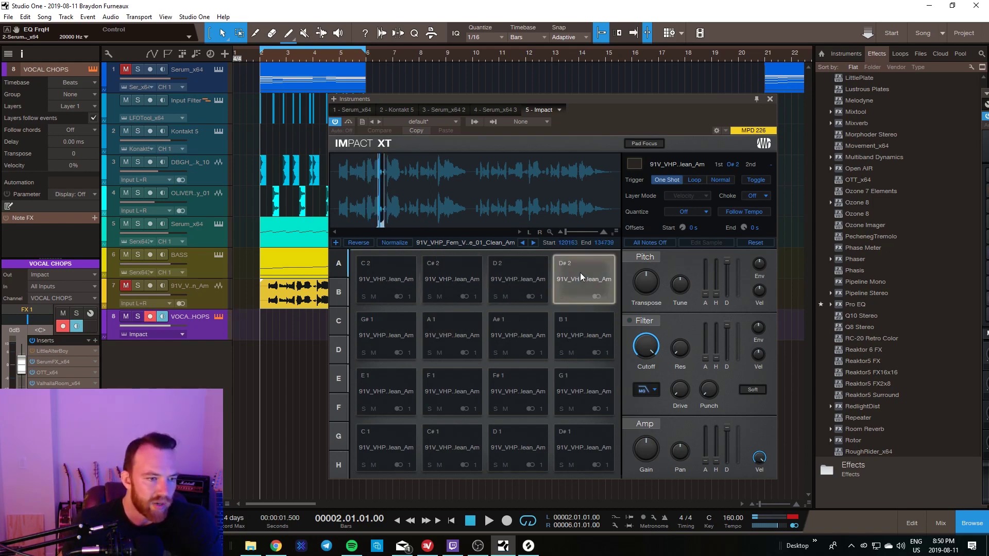
click(531, 273)
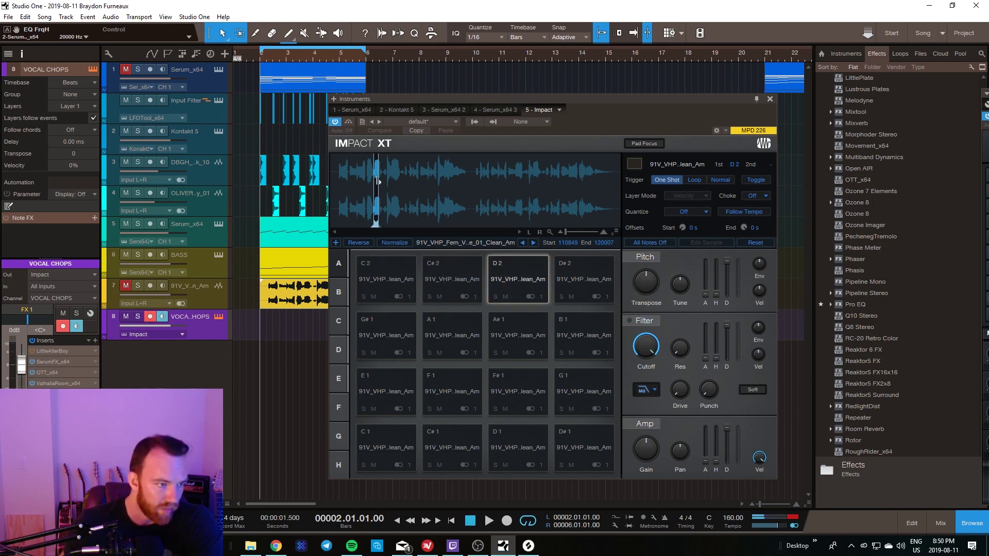
scroll(378, 182, up, 5)
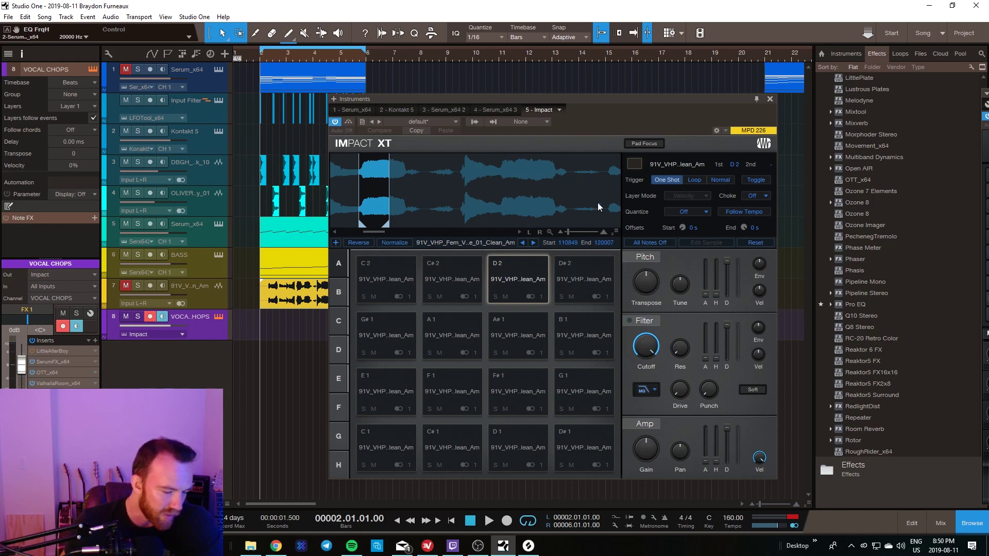
drag(511, 128, 569, 116)
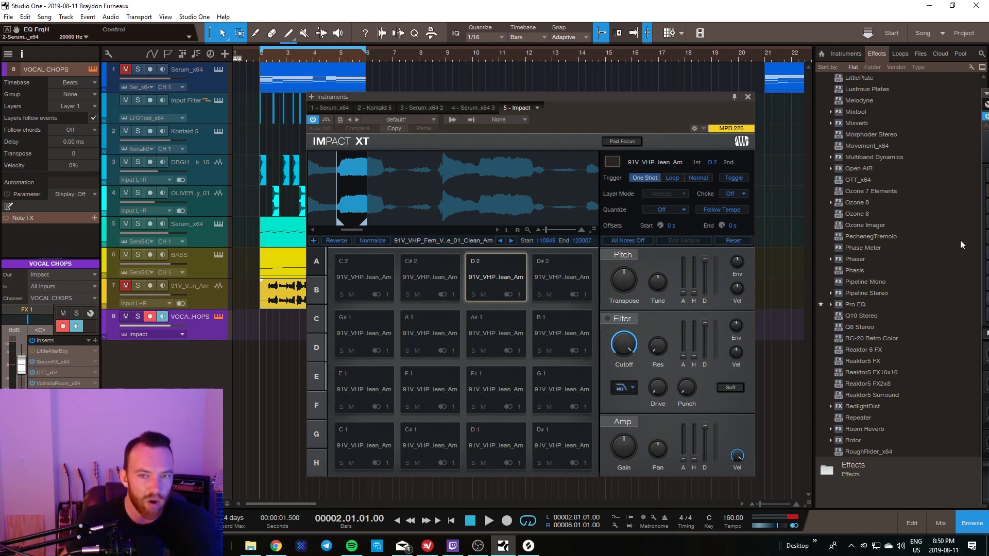
drag(576, 98, 678, 109)
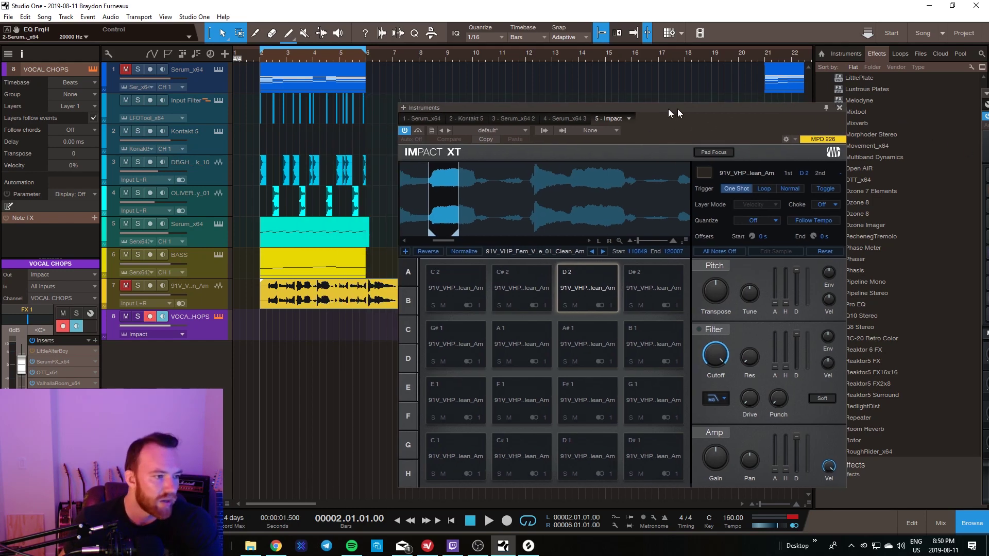
click(843, 98)
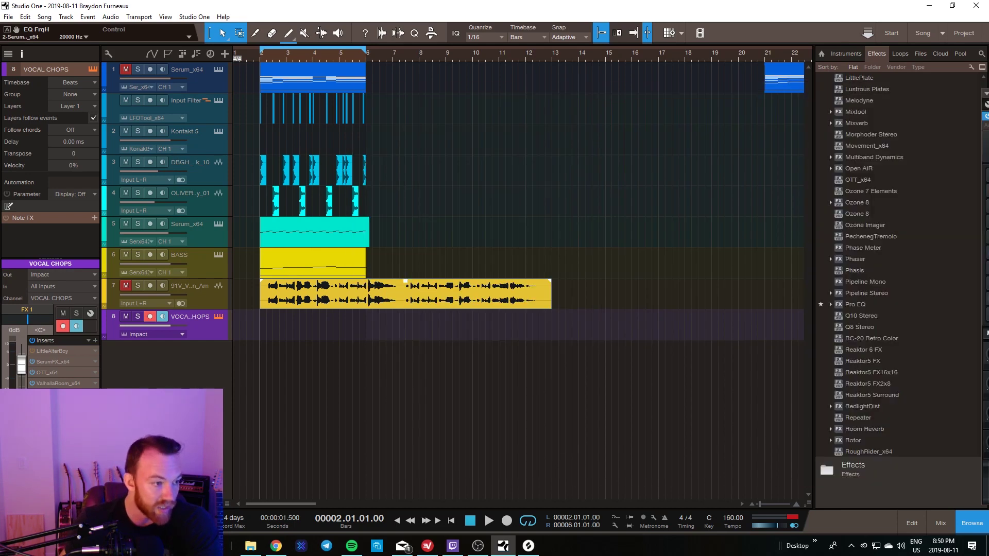
Step: Create an empty four-bar part from bar 2 on the VOCAL CHOPS track and open it for note editing
double_click(264, 331)
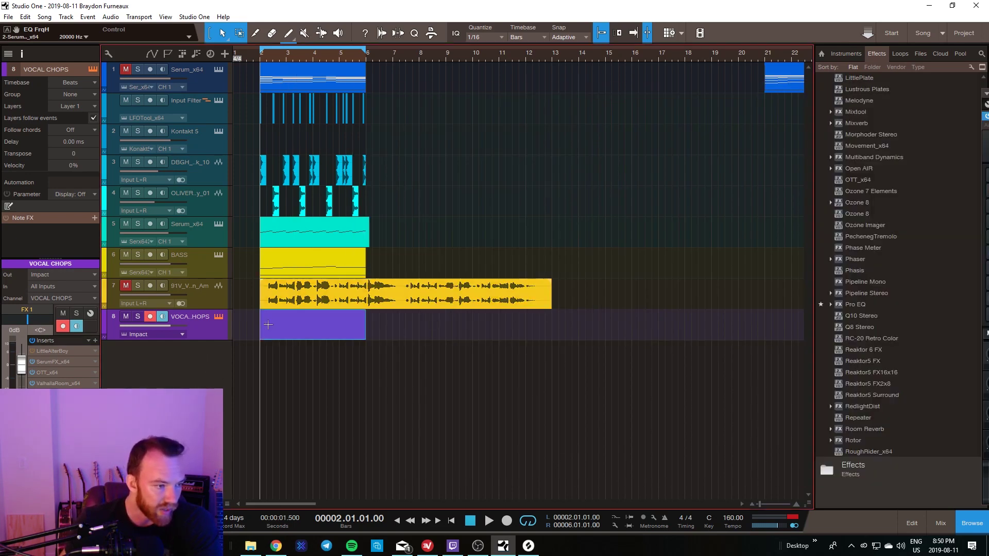
click(272, 333)
double_click(270, 330)
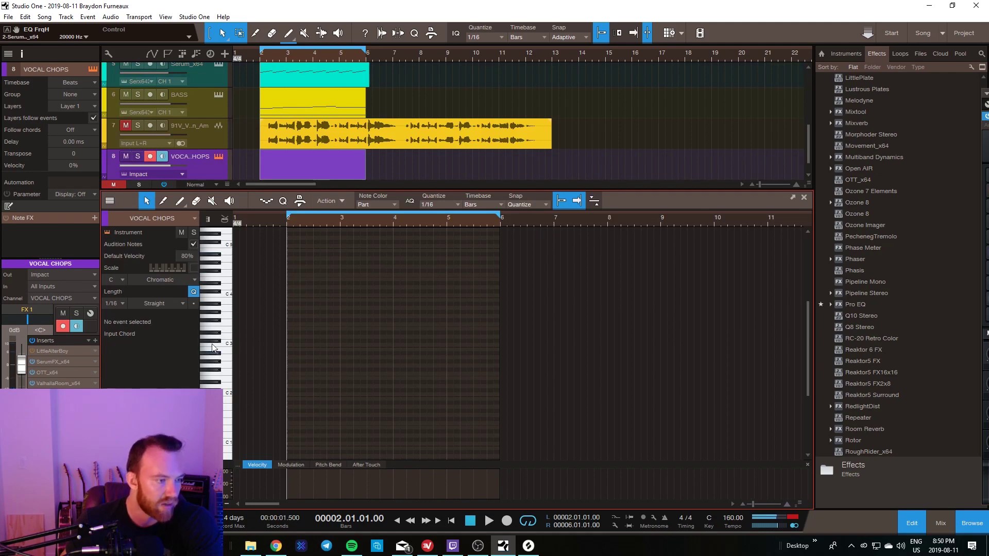
Step: Listen to the loop with the full arrangement in view, then reopen the VOCAL CHOPS part's notes and stop playback
key(F2)
key(space)
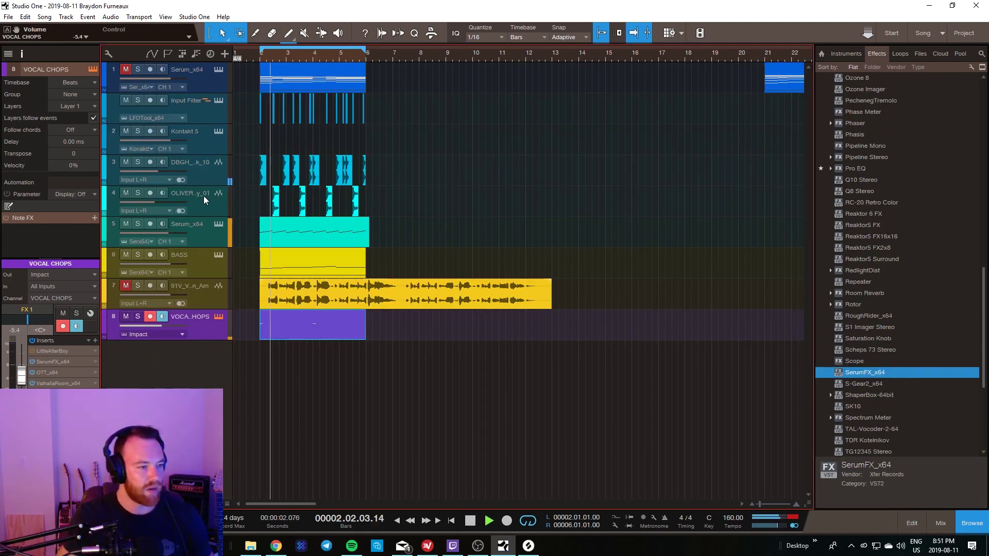
double_click(280, 334)
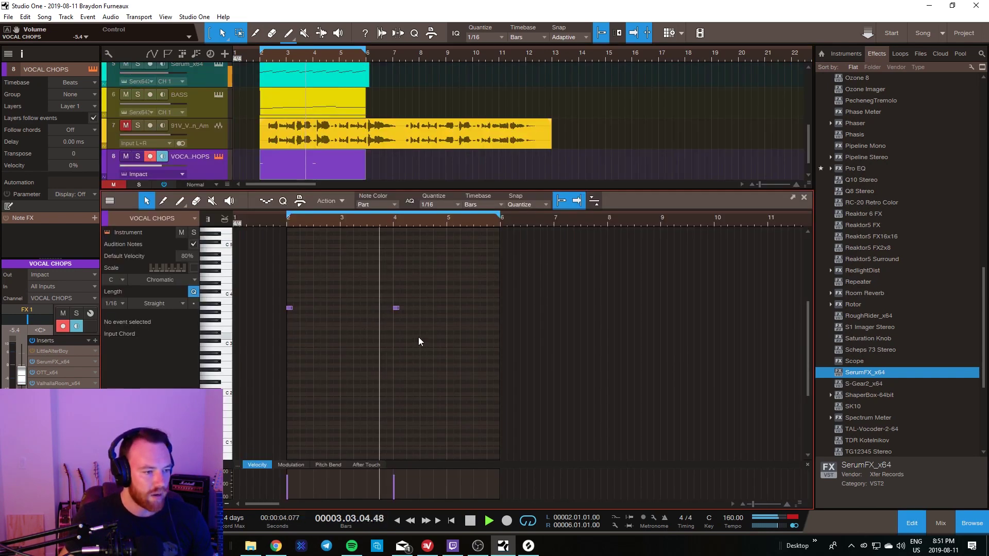
key(space)
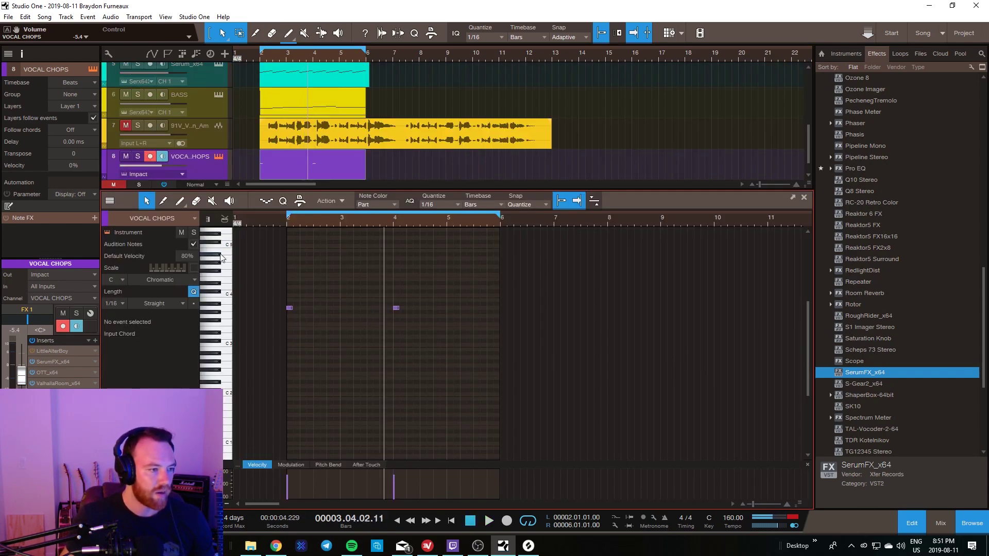
Step: Move the vocal chop note at bar 4 up to a higher pitch and play the loop from bar 2
drag(396, 307, 397, 263)
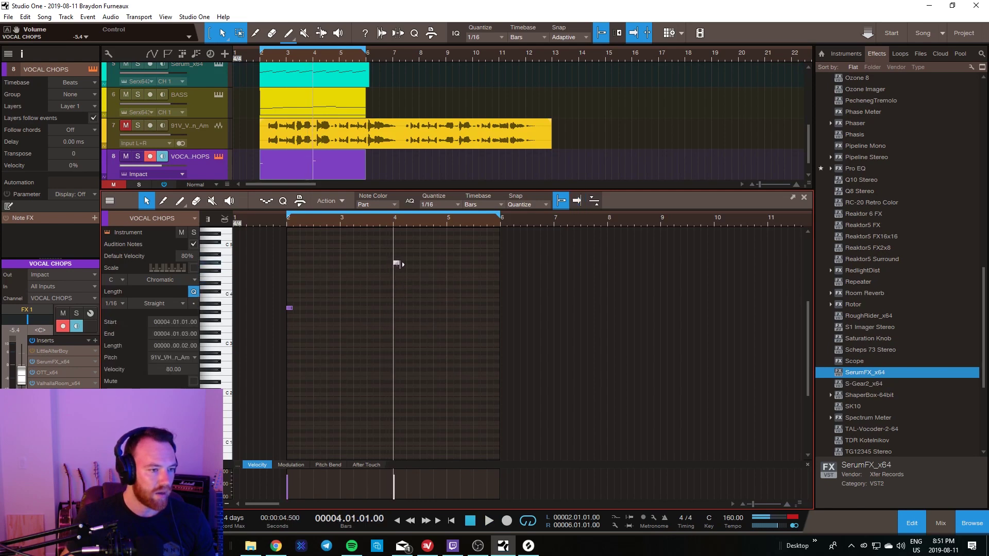
click(294, 228)
key(space)
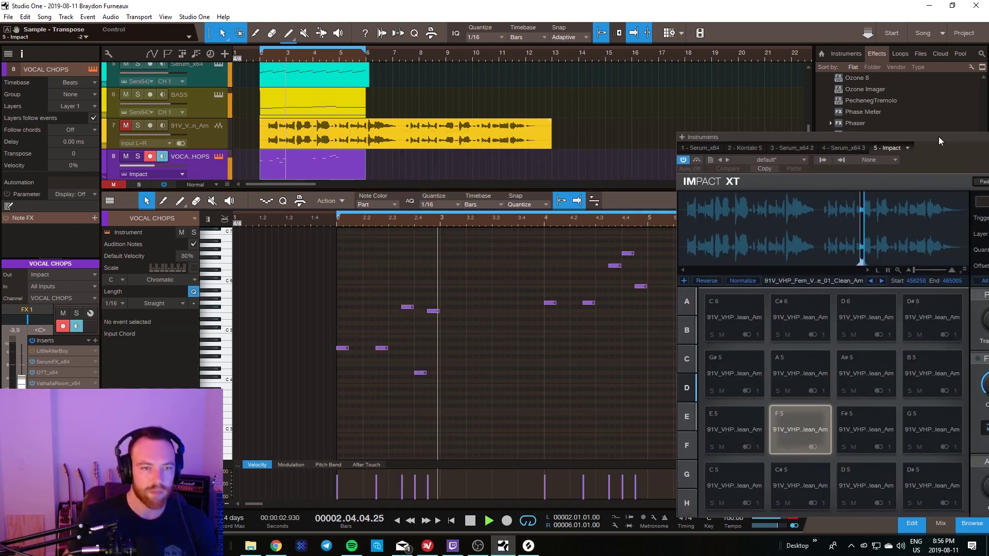
Step: Clear the Impact XT window and note editor from the arrangement and move the vocal sample audio track below VOCAL CHOPS
drag(938, 137, 988, 110)
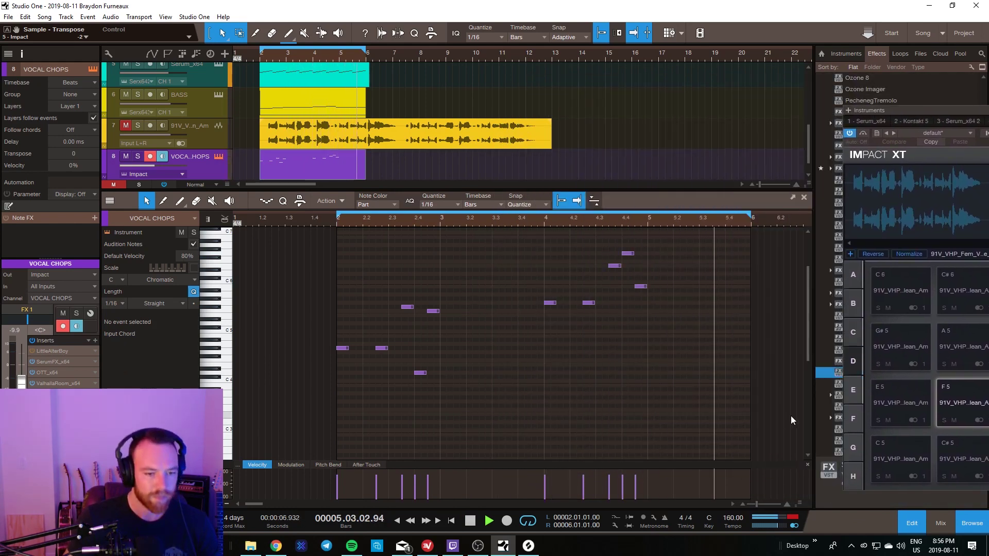
key(F2)
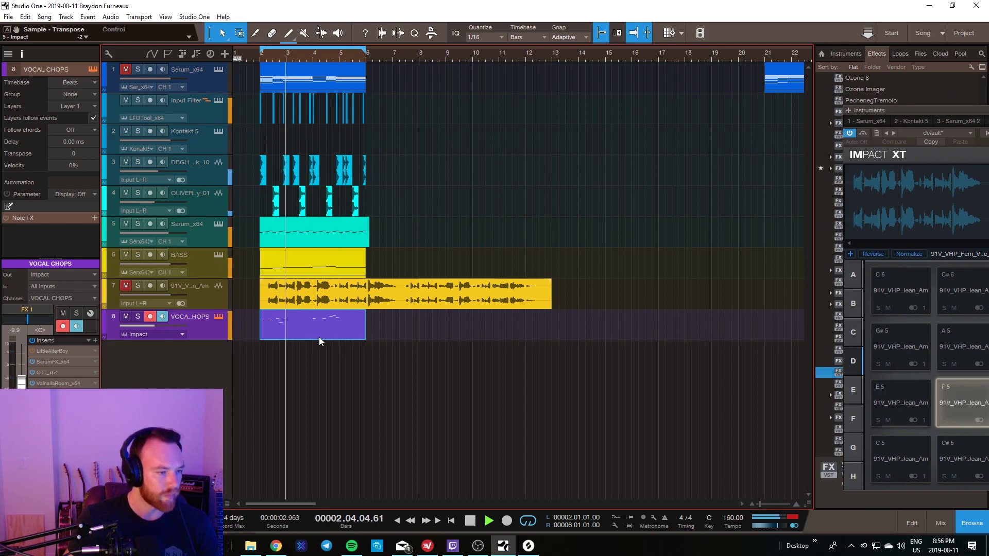
click(211, 296)
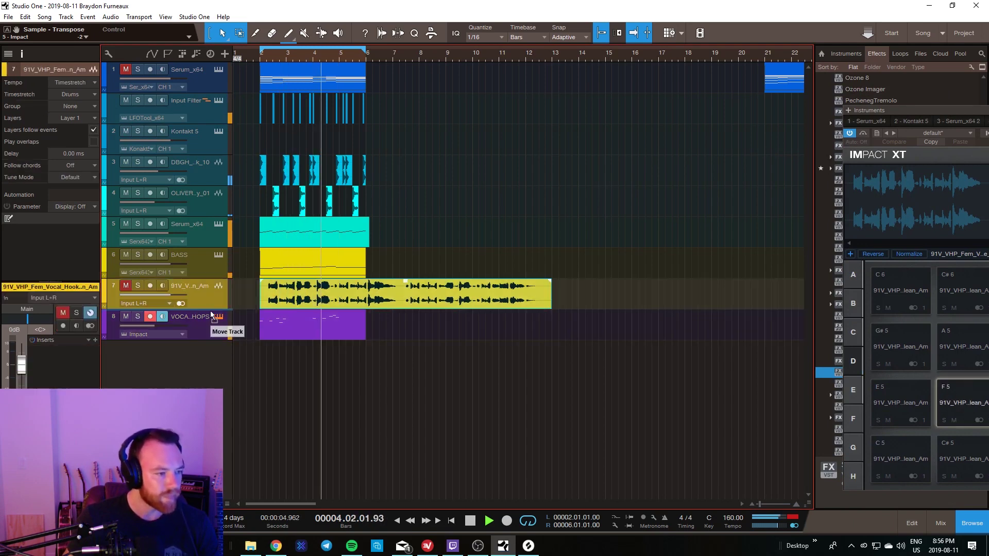
drag(211, 315, 205, 329)
Step: In the first track's Serum effects, set the delay time to 1/8 and the delay mix to 32%
click(218, 69)
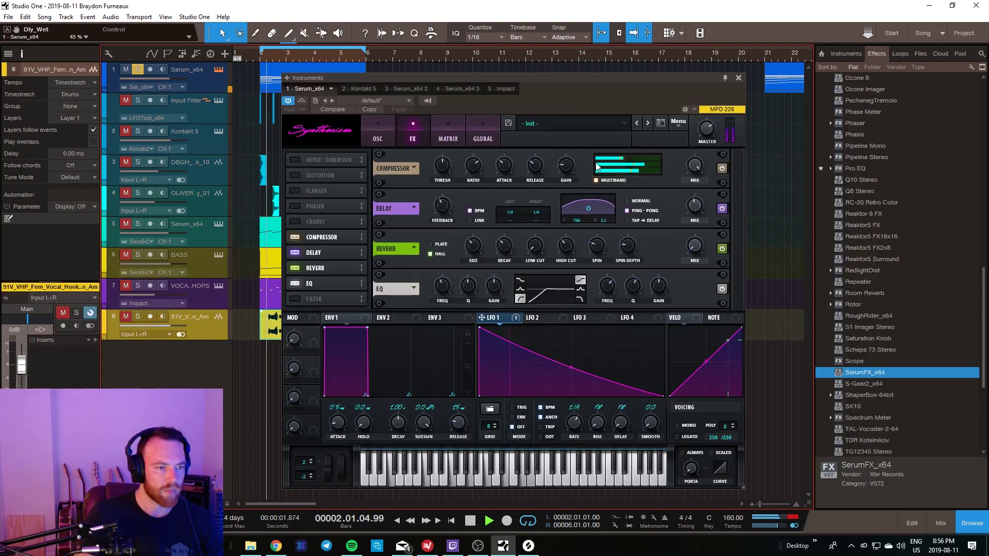
mouse_move(536, 211)
mouse_down()
mouse_move(549, 199)
mouse_move(537, 226)
mouse_move(524, 221)
mouse_move(536, 226)
mouse_up()
drag(694, 208, 687, 214)
key(space)
Step: Set the song tempo to 150 BPM, move the Serum window aside and play the loop
click(729, 521)
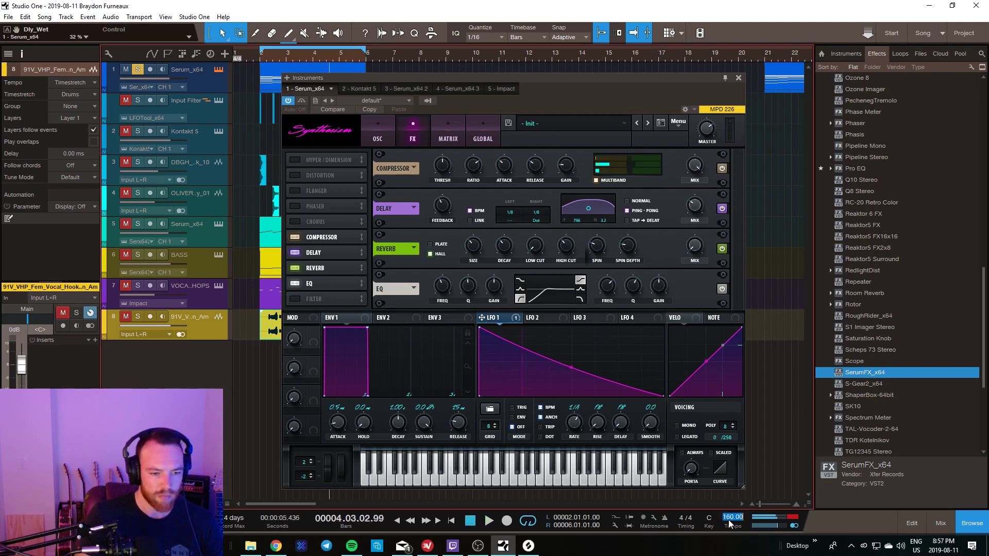
text(150)
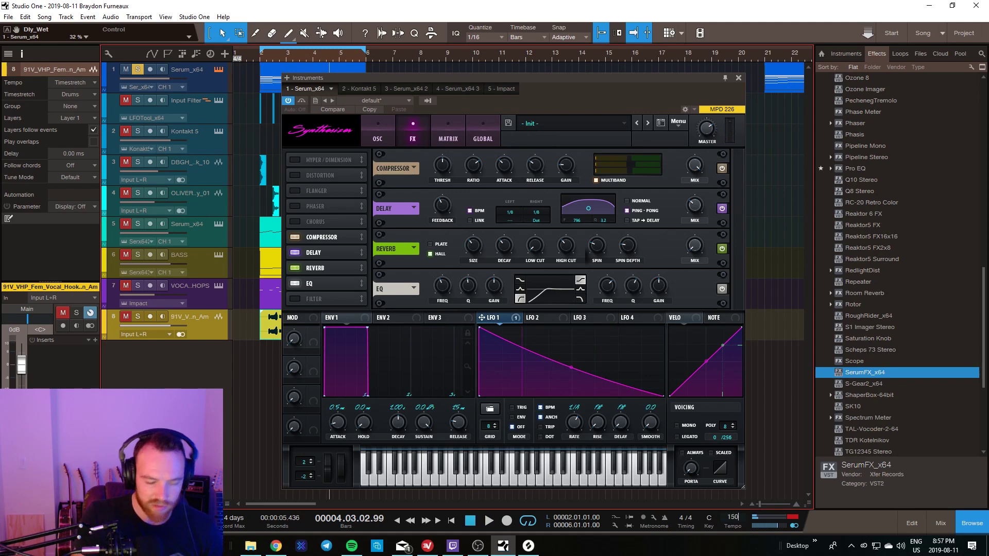
key(Return)
drag(622, 98, 988, 115)
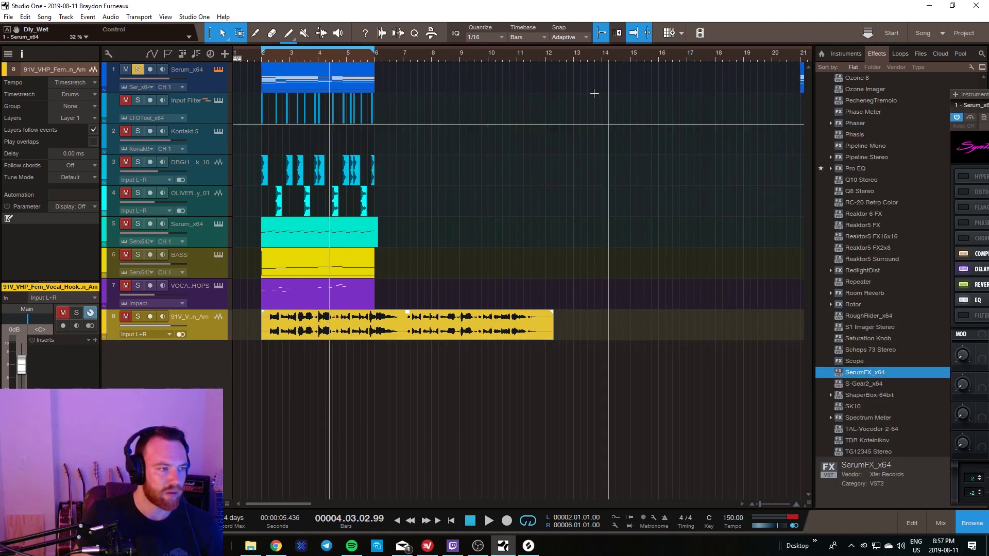
key(space)
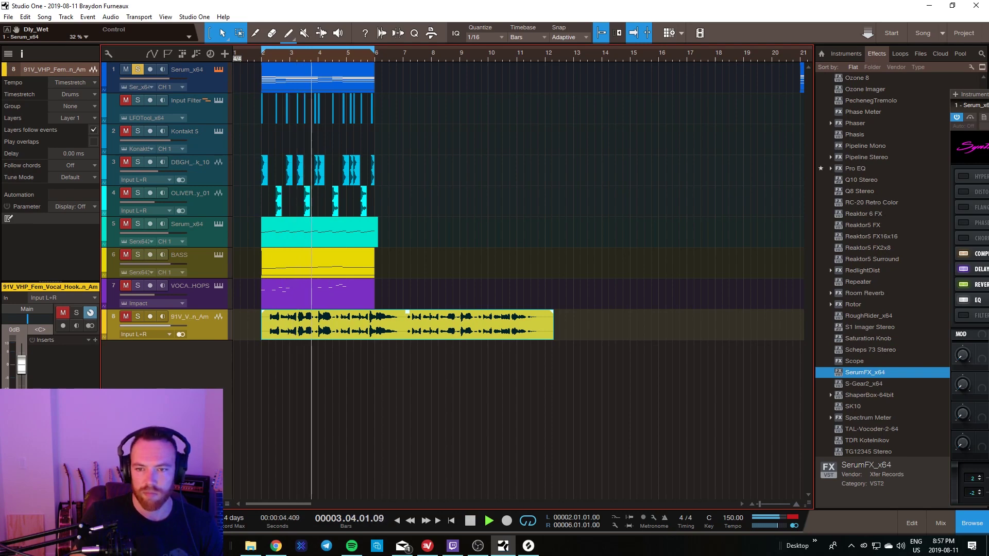
Step: Set the first Serum's LFO 1 to filter cutoff amount to 57 on the oscillator page and close its window
drag(978, 94, 623, 94)
click(386, 135)
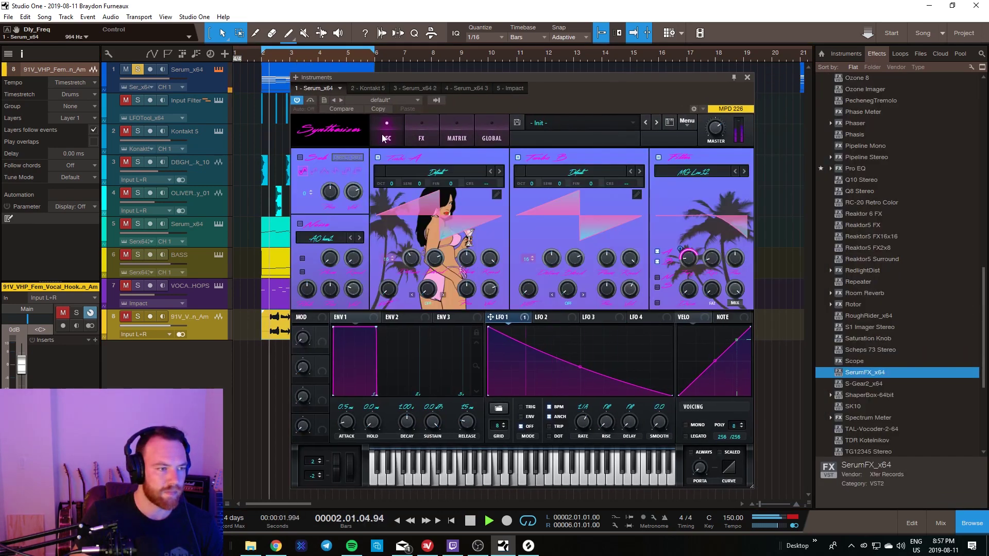
click(685, 256)
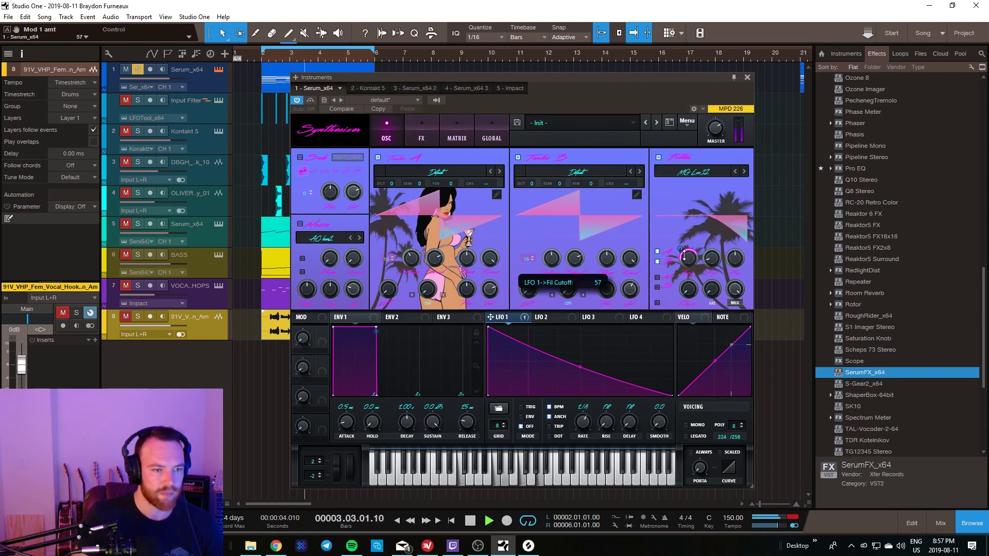
click(747, 78)
key(space)
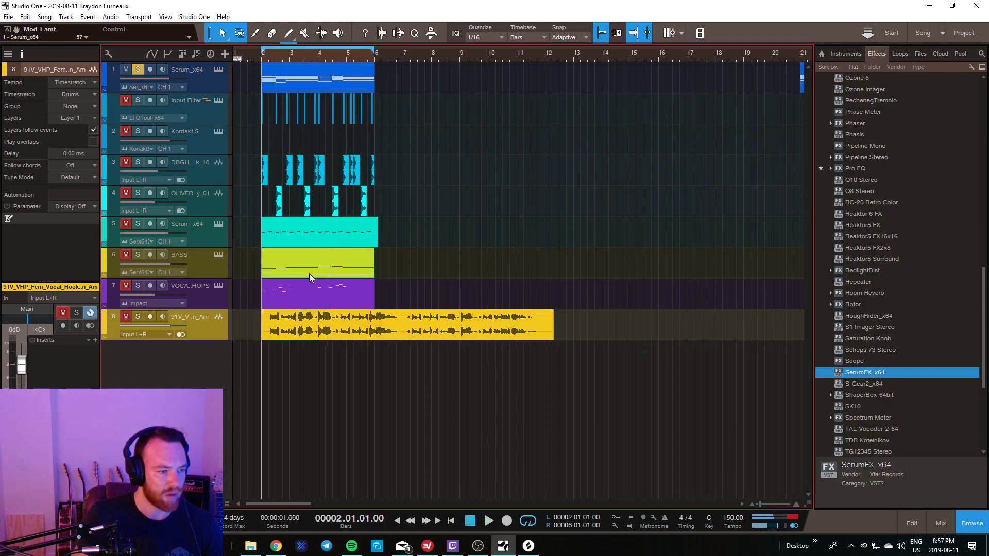
Step: Set the length of all notes in the BASS part to 1/8 and play the result
double_click(309, 274)
drag(546, 323, 302, 427)
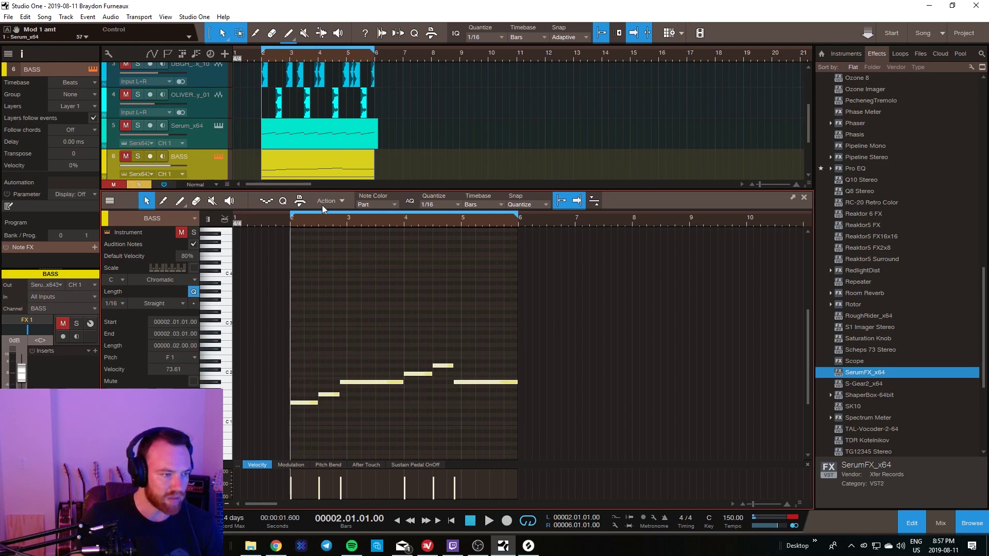
right_click(298, 401)
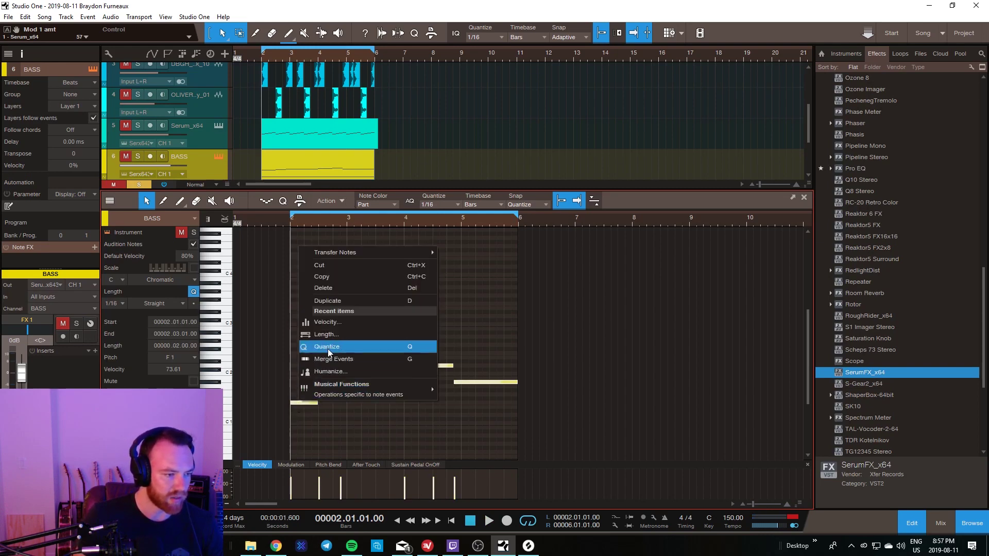
click(362, 336)
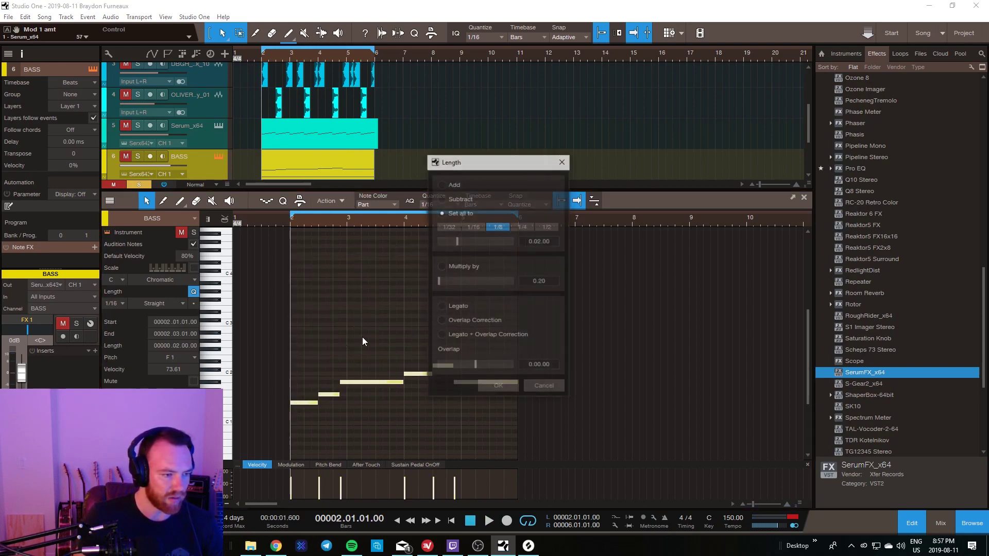
click(499, 385)
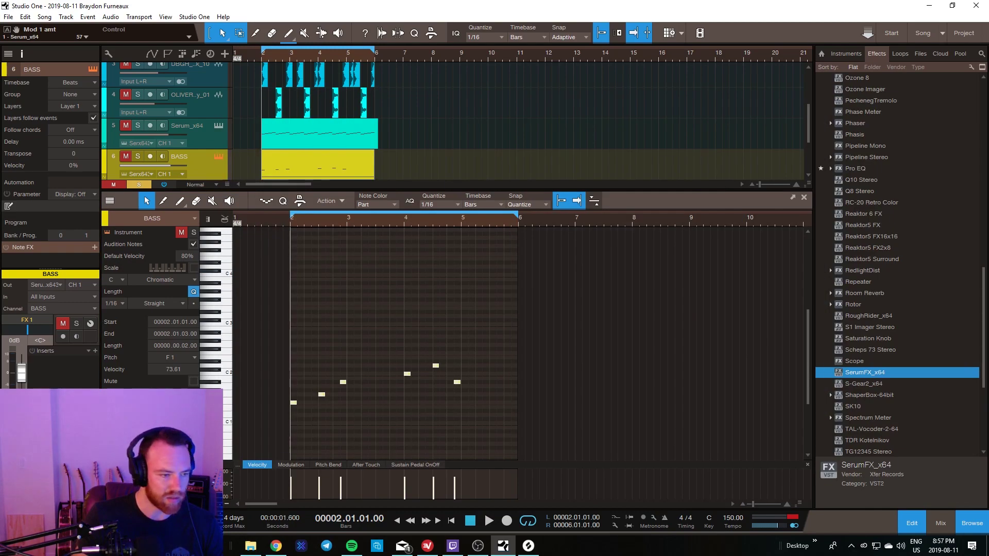
key(space)
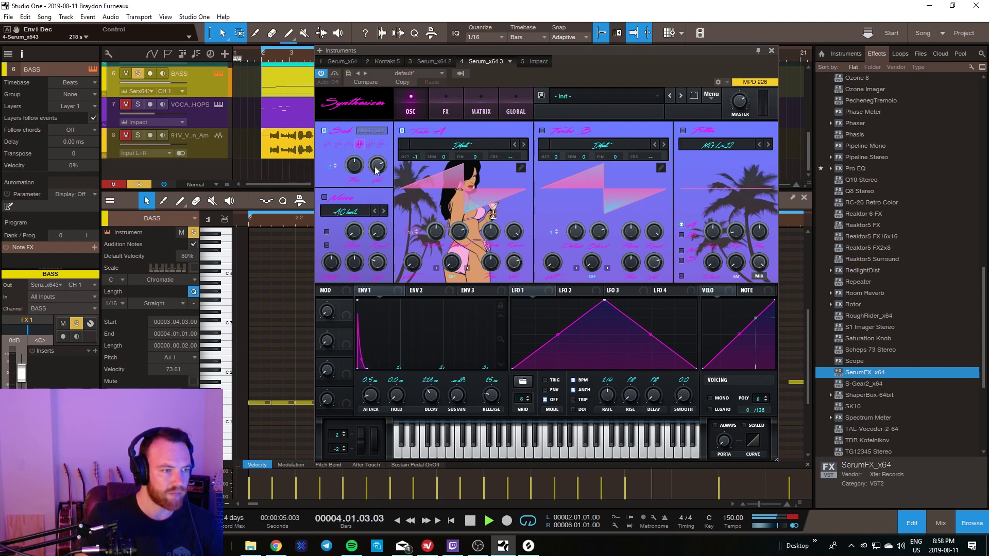
Step: Set the bass Serum's sub oscillator octave to -1 and its multiband compressor's high band to 105%, playing the loop to check
click(336, 164)
key(space)
key(space)
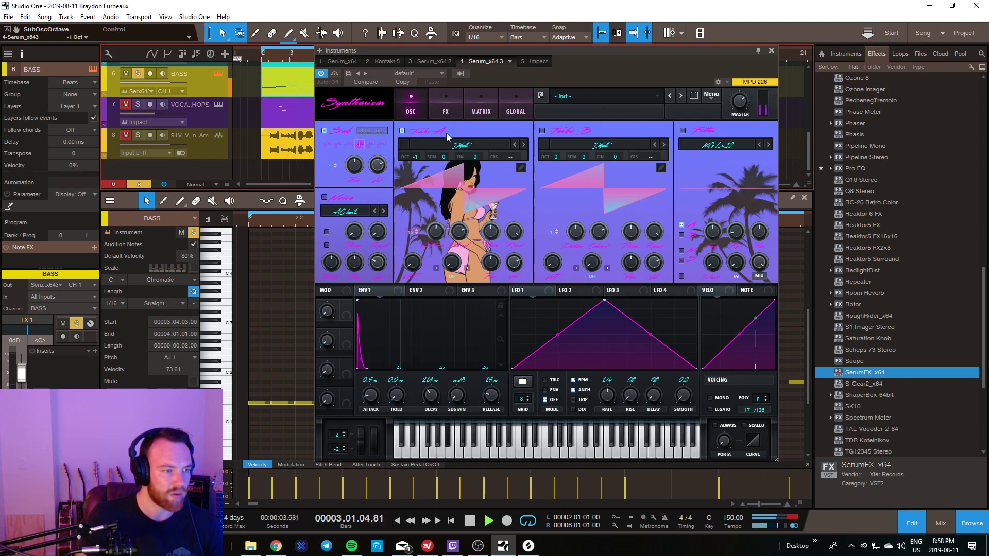
click(445, 106)
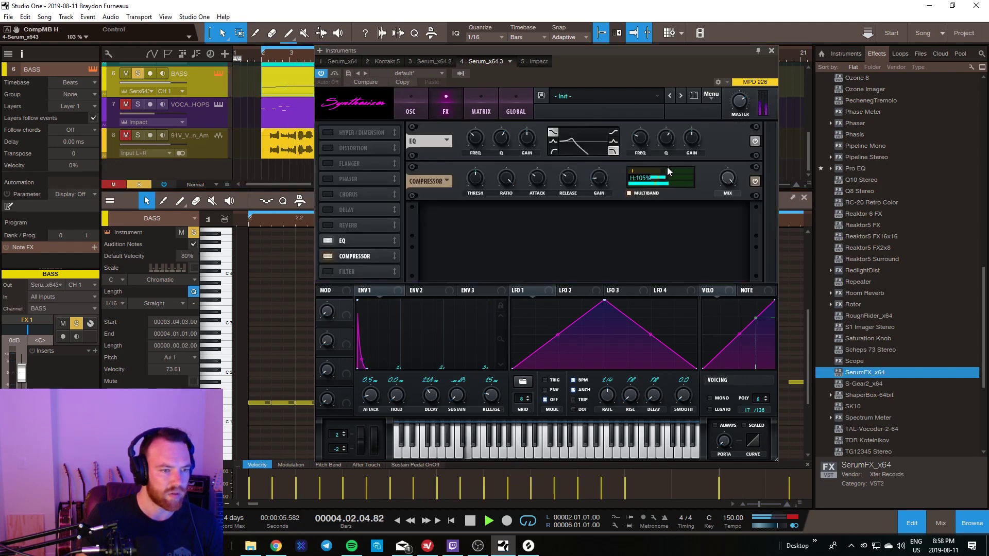
key(space)
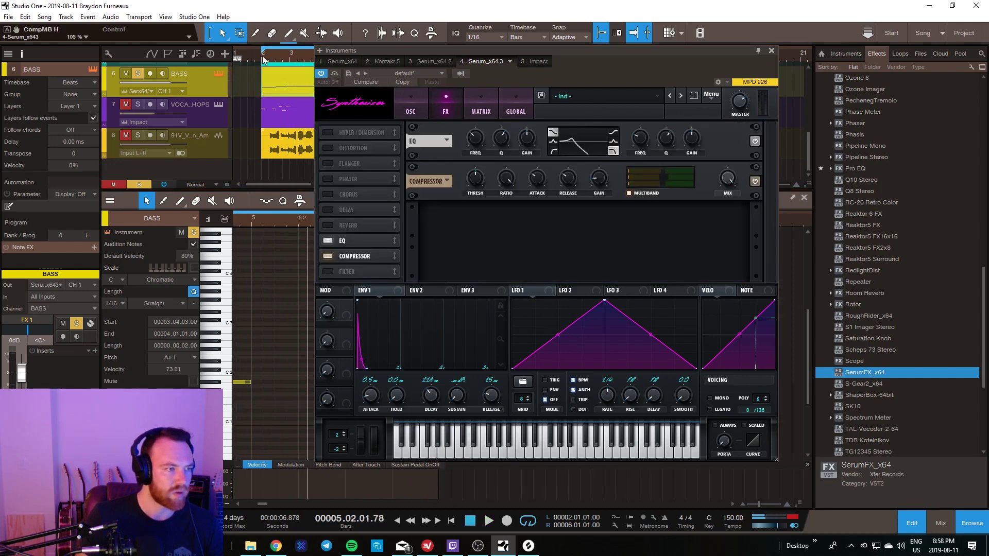
key(space)
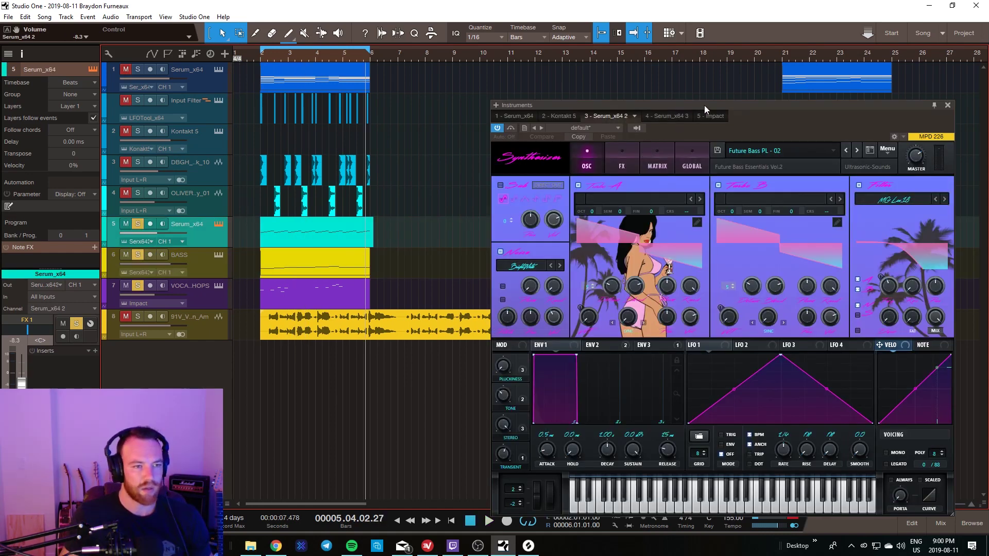
Step: Add a new Serum track below the first one and place a copy of the first Serum clip on it at bars 6 to 10
key(F11)
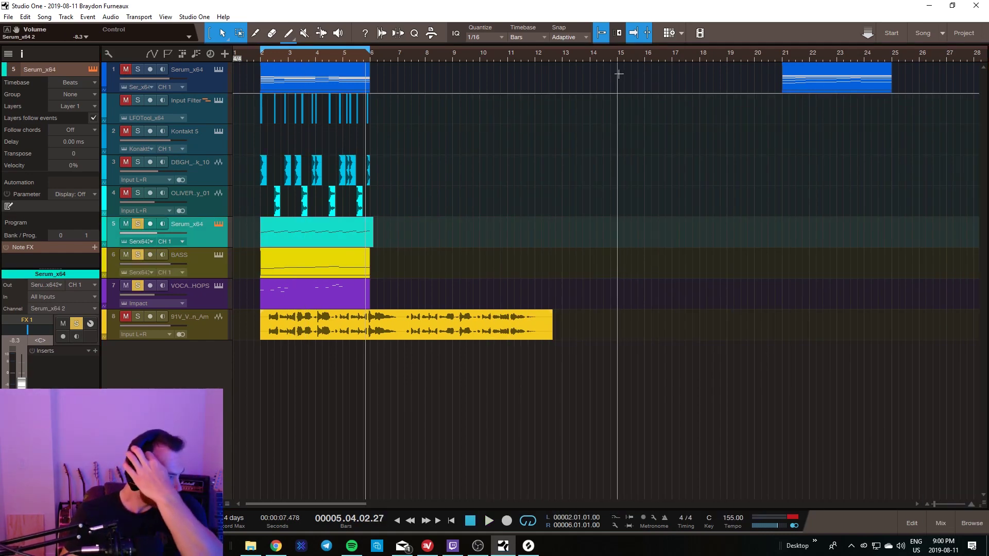
click(346, 82)
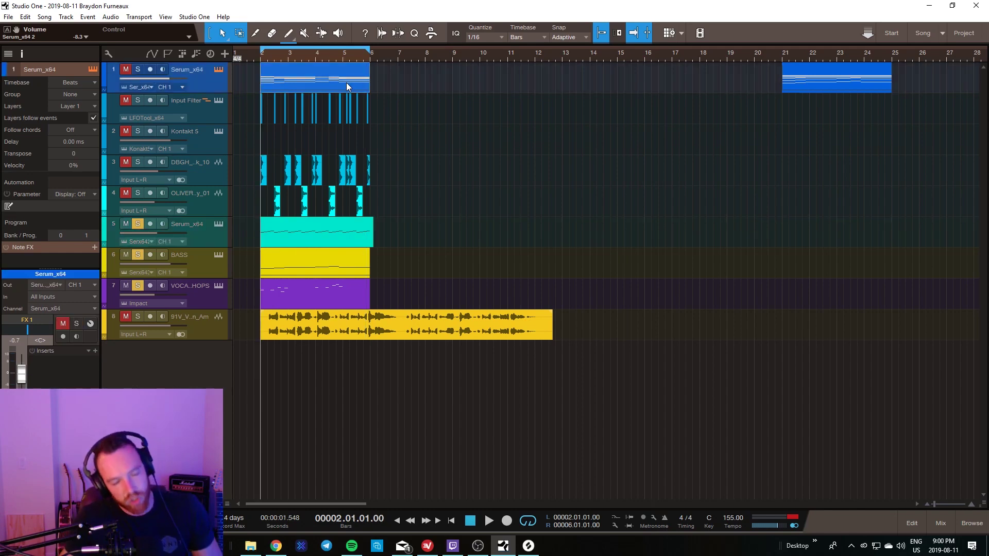
key(F5)
drag(861, 316, 397, 115)
key(d)
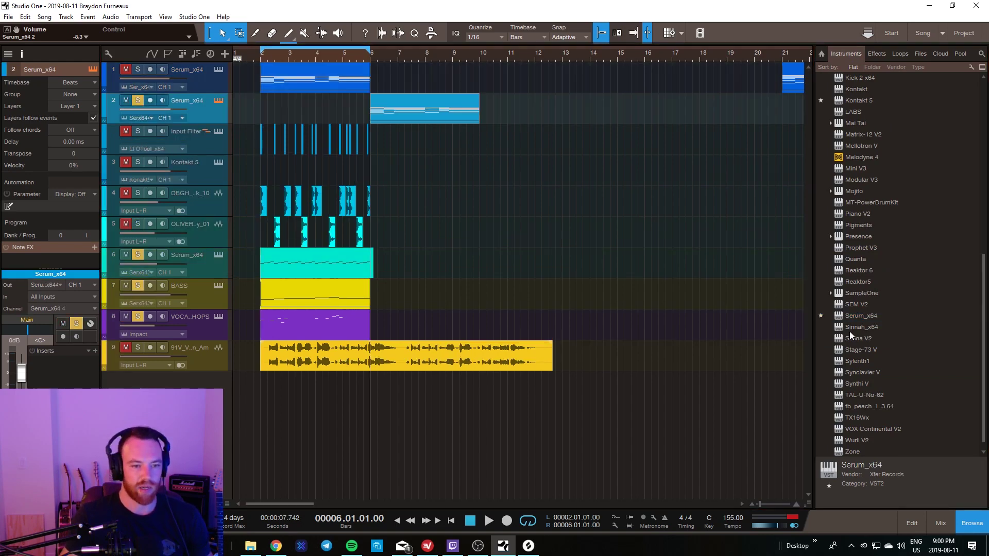
Step: Add two more Serum tracks with copies of the bar 6 clip, with all solos off and only these two tracks muted
drag(857, 318, 764, 224)
drag(855, 315, 432, 154)
click(138, 100)
click(138, 131)
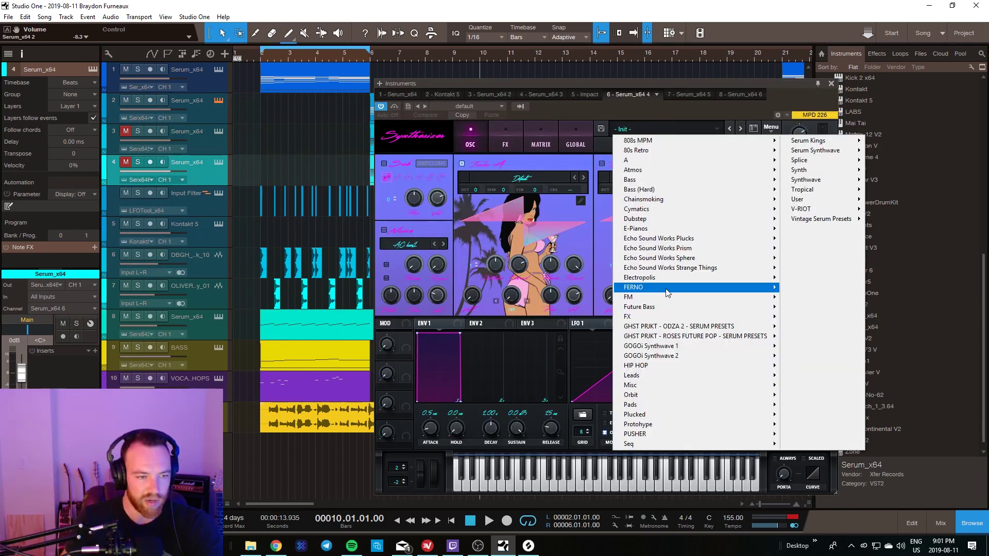
Step: Load the FERNO preset Top Stack in track 2's Serum and enable a multiband compressor with 4.8 dB gain
mouse_move(667, 292)
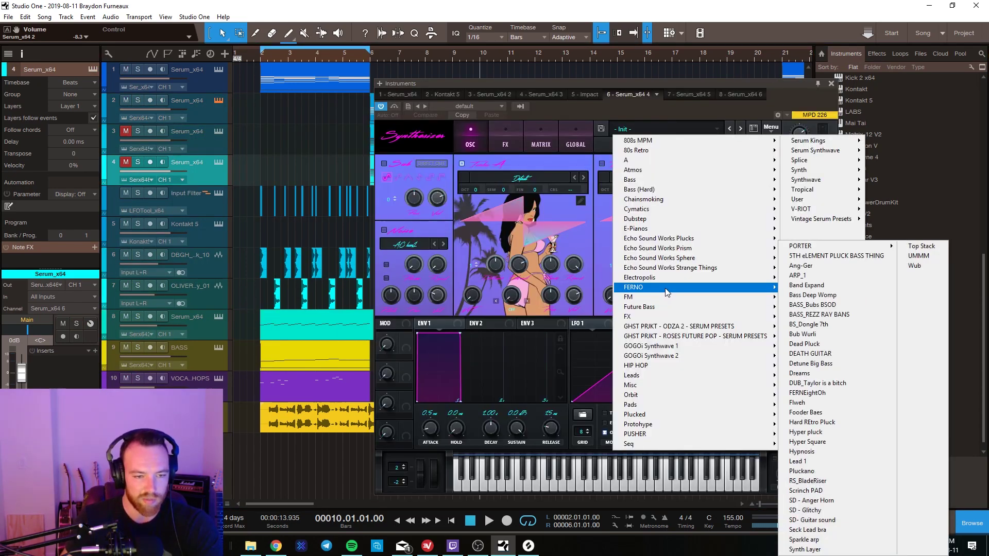
click(921, 246)
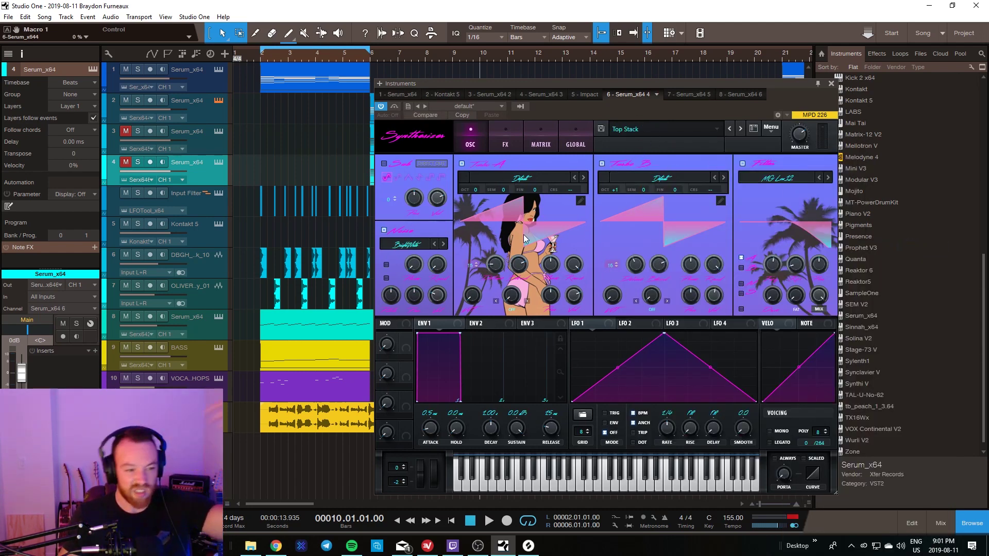
click(513, 144)
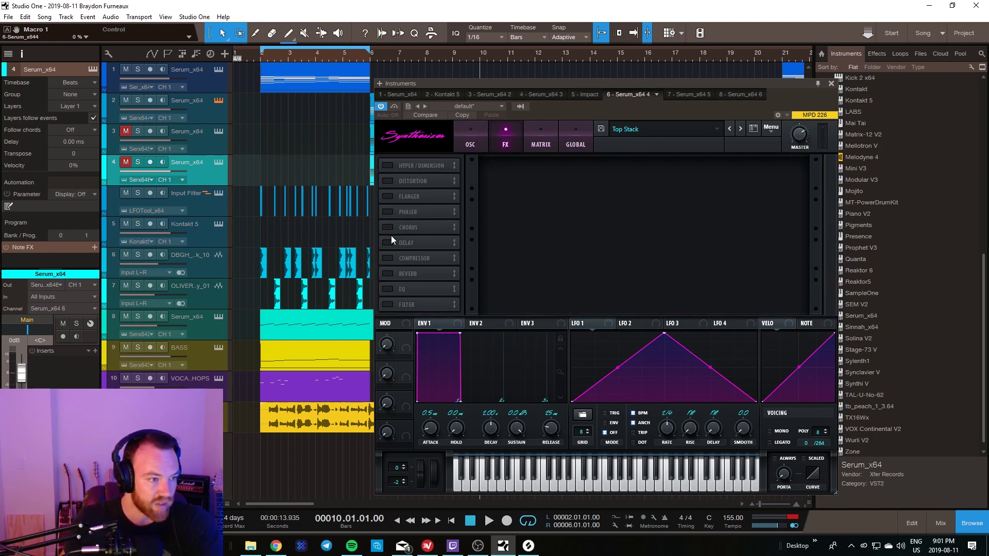
click(387, 258)
click(689, 186)
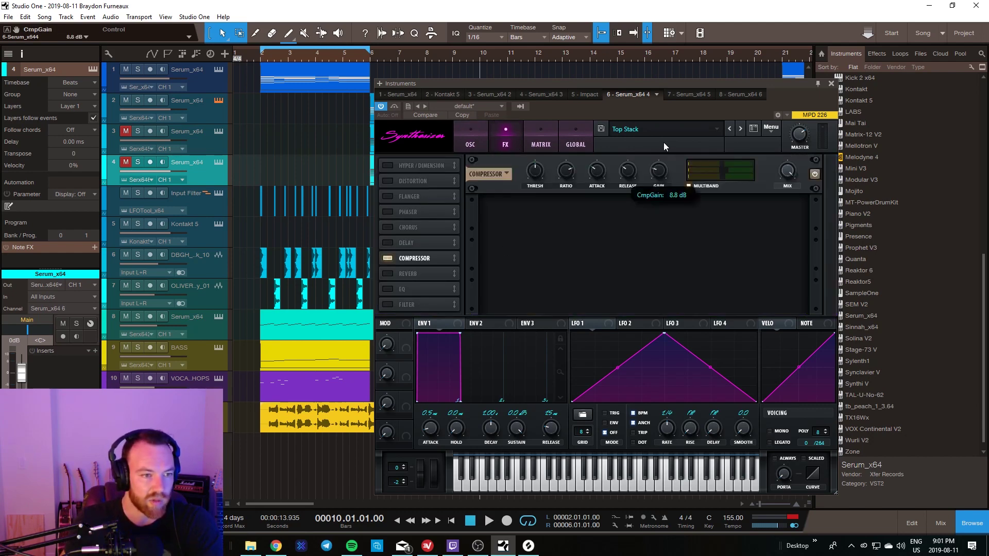
click(486, 141)
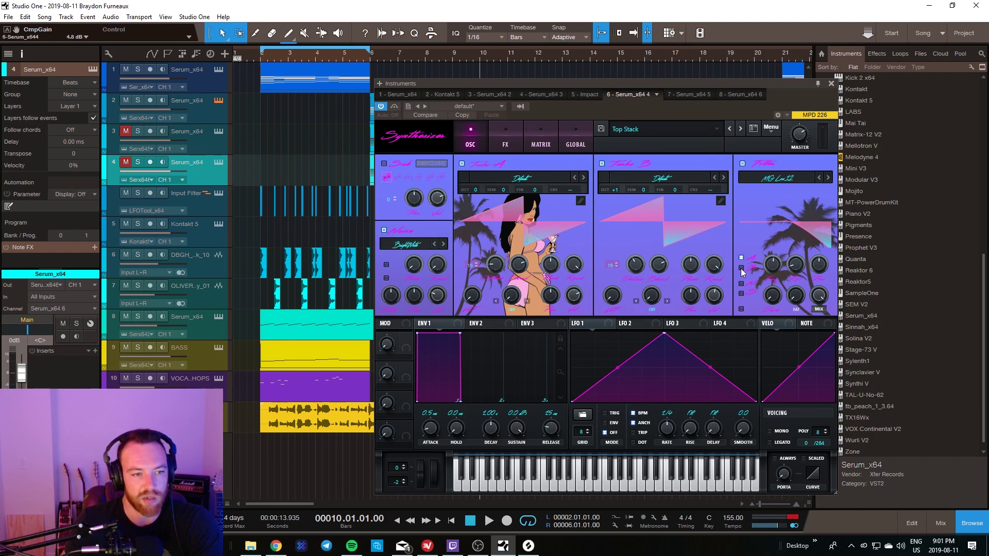
key(F11)
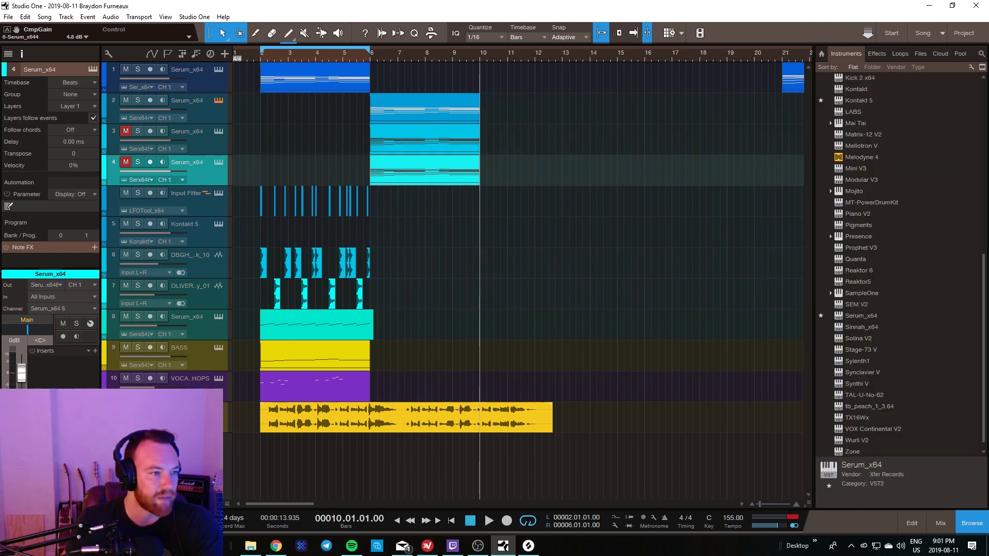
Step: Unmute track 3, load the FERNO preset Synth Layer in its Serum and move the instrument window aside
click(215, 150)
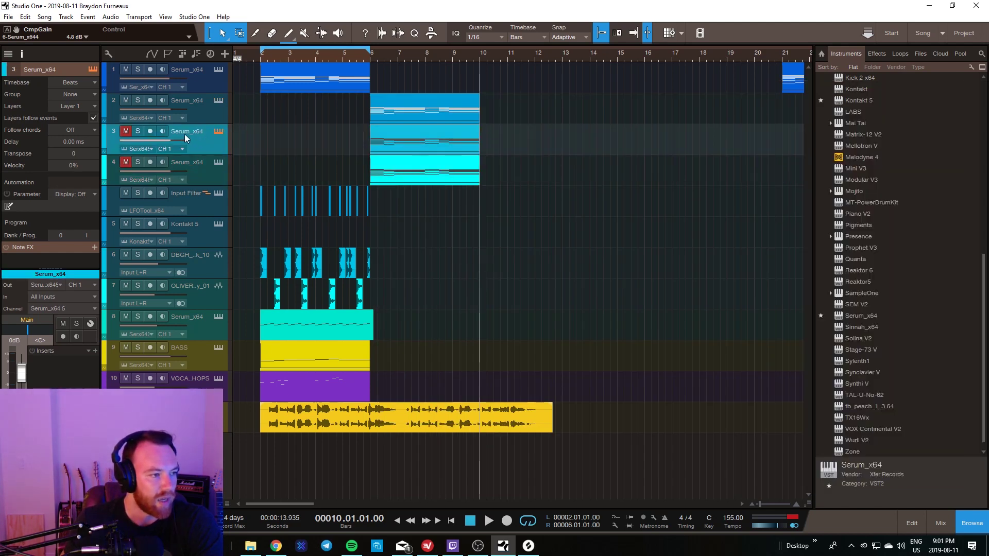
click(126, 133)
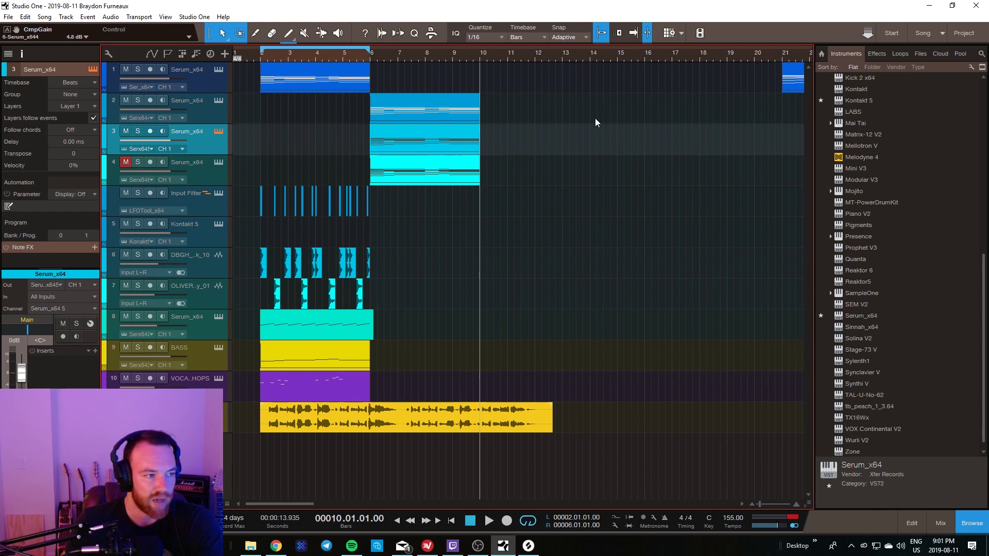
key(F11)
click(541, 122)
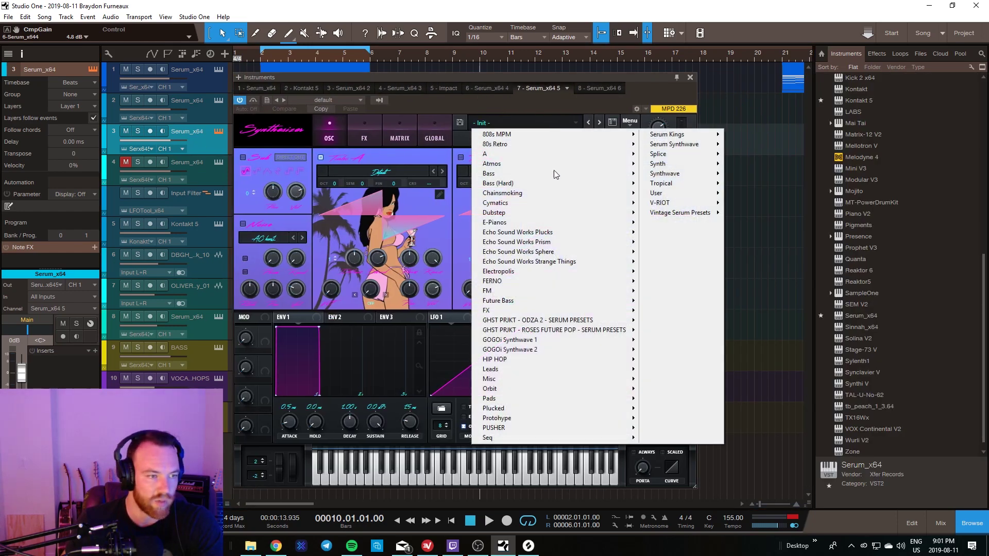
mouse_move(592, 280)
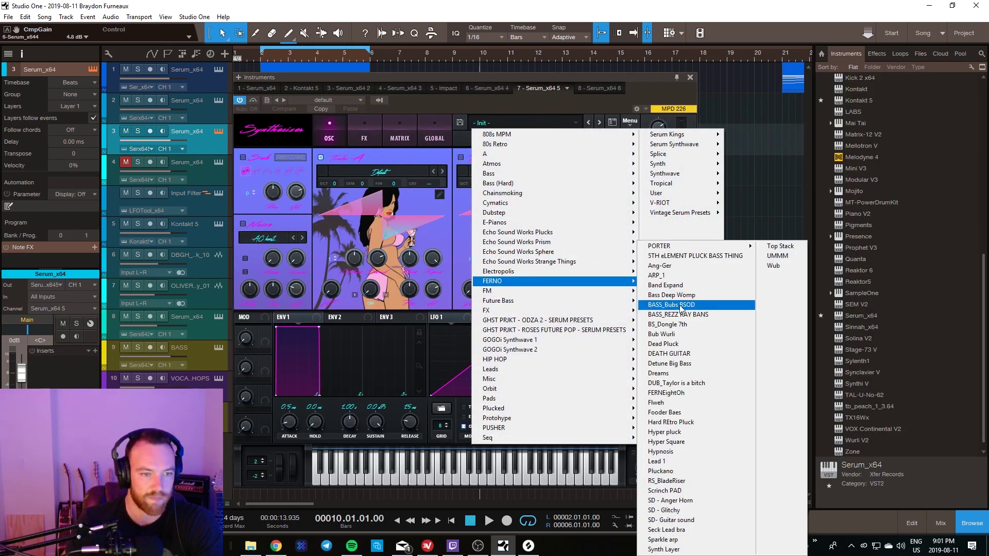
click(685, 549)
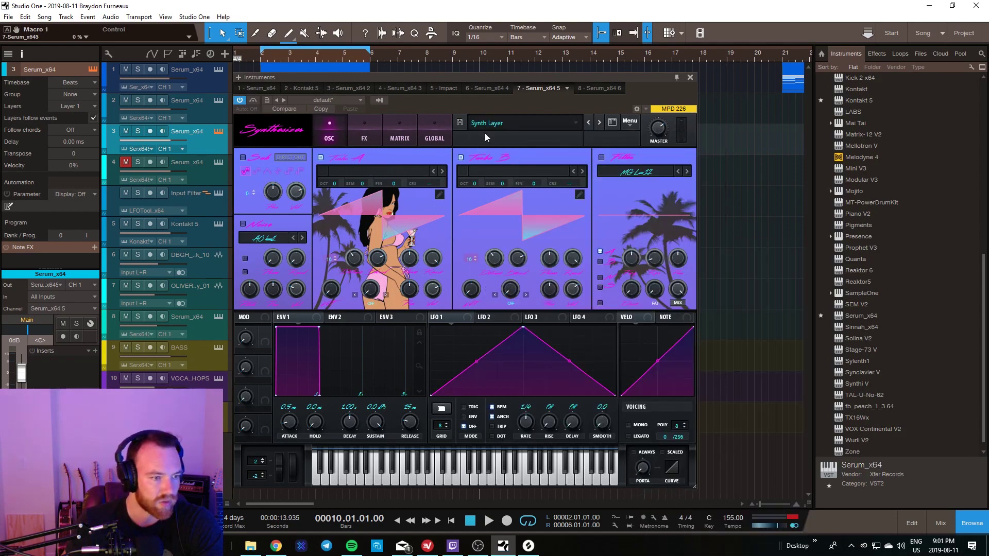
drag(520, 78, 988, 43)
Step: Extend the loop range to bar 10 and duplicate the Input Filter and drum sample events into bars 6 to 10
click(198, 167)
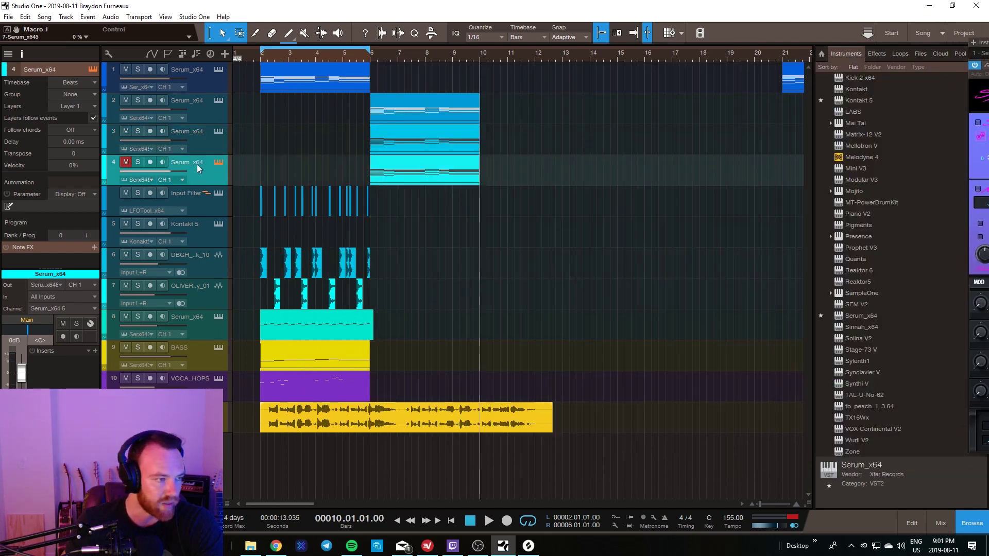
drag(370, 52, 487, 57)
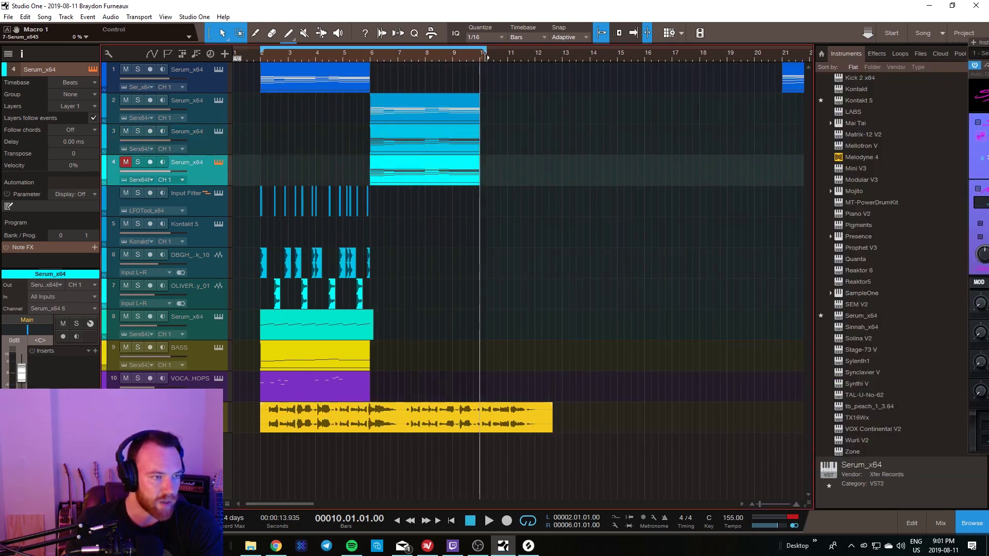
drag(390, 186, 248, 285)
Step: Route Serum tracks 2 and 3 to FX 1 and set their volumes to -5.8 dB and -17.7 dB
click(375, 55)
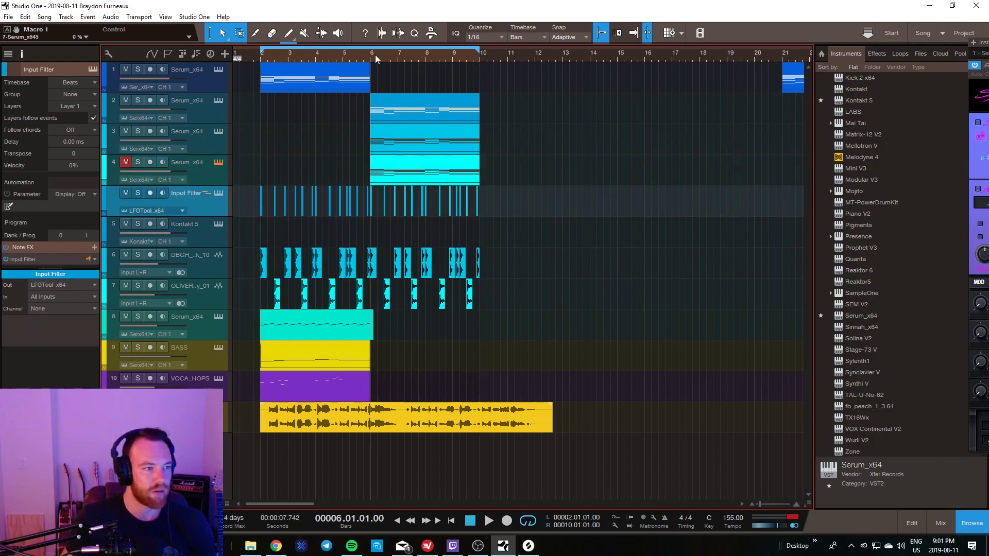
scroll(375, 54, up, 5)
click(199, 111)
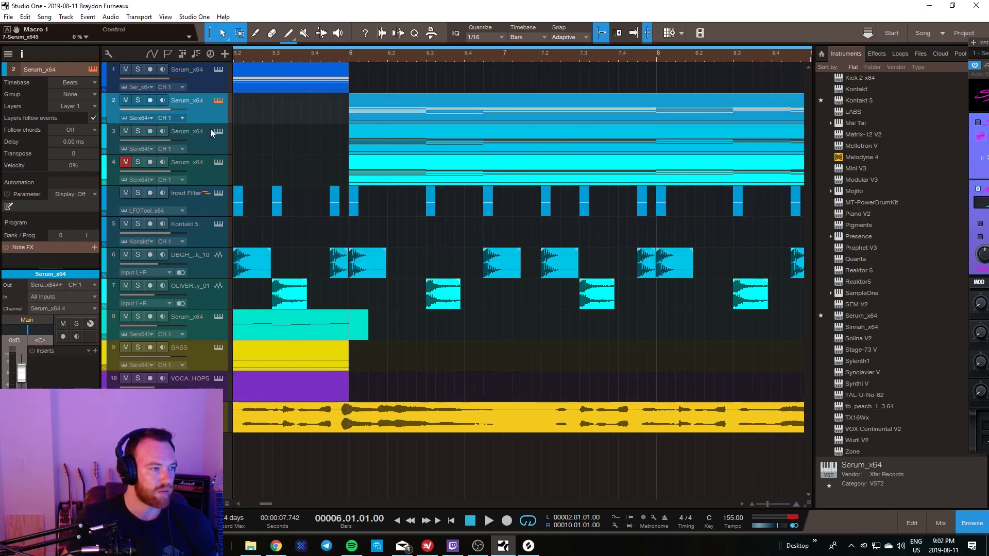
shift+click(208, 150)
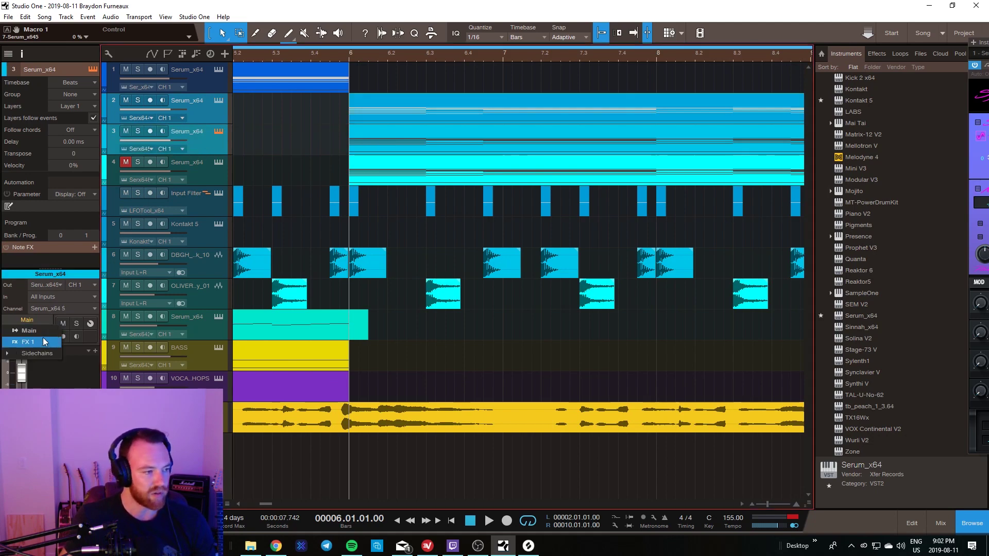
drag(332, 139, 140, 146)
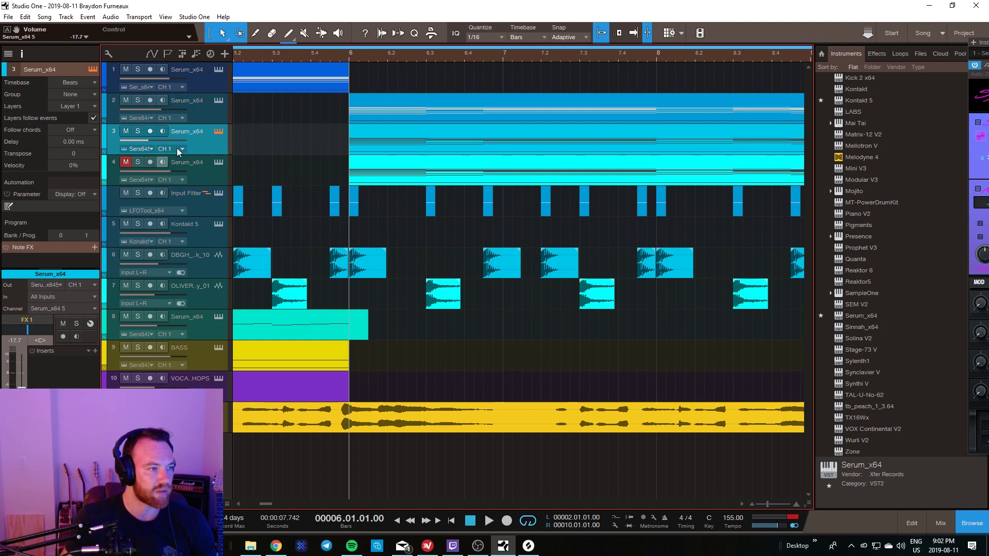
Step: Play the new section from bar 6 to hear the layered synths with the drums
key(space)
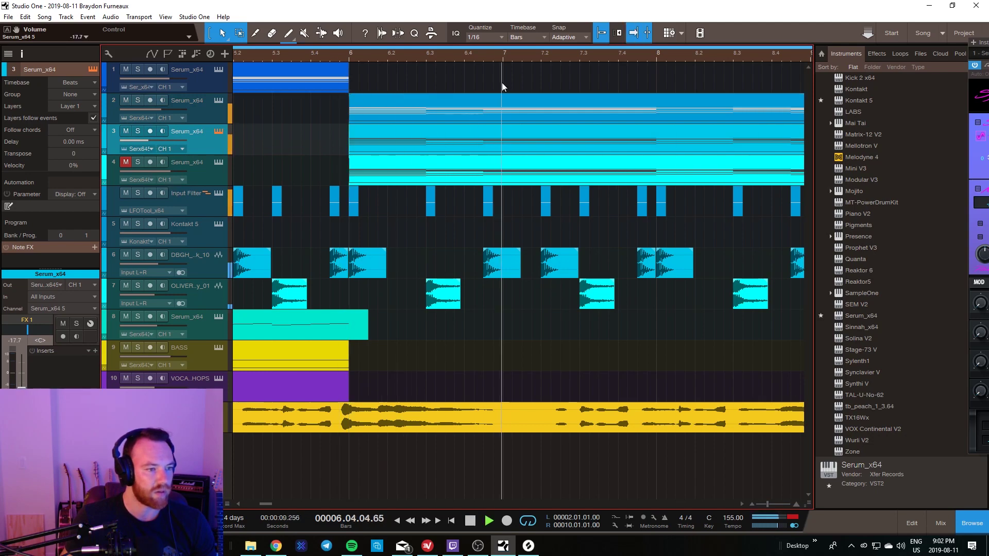
key(w)
key(w)
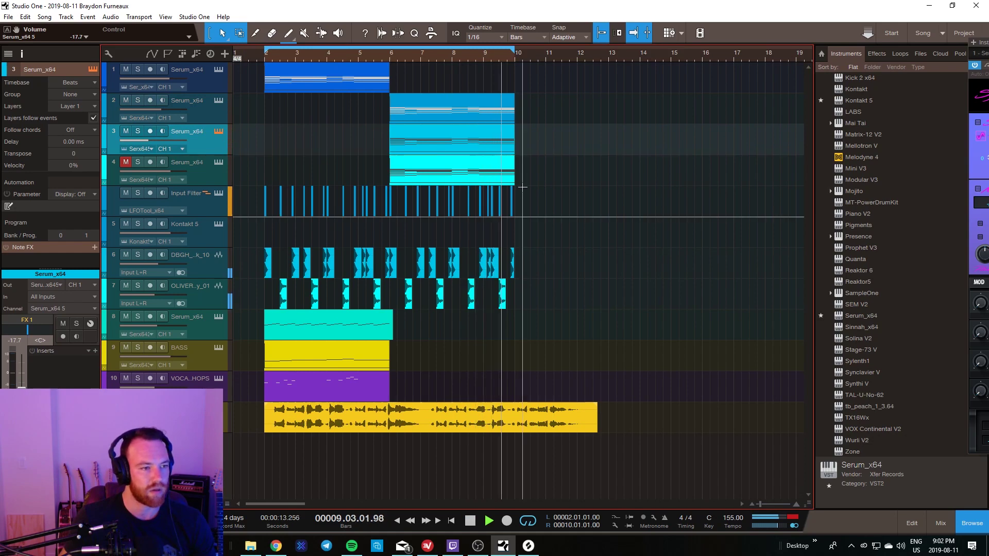
key(space)
Step: In track 2's Serum part, raise the last chord's top note from G3 to the pitch of the preceding chord's top note
double_click(496, 114)
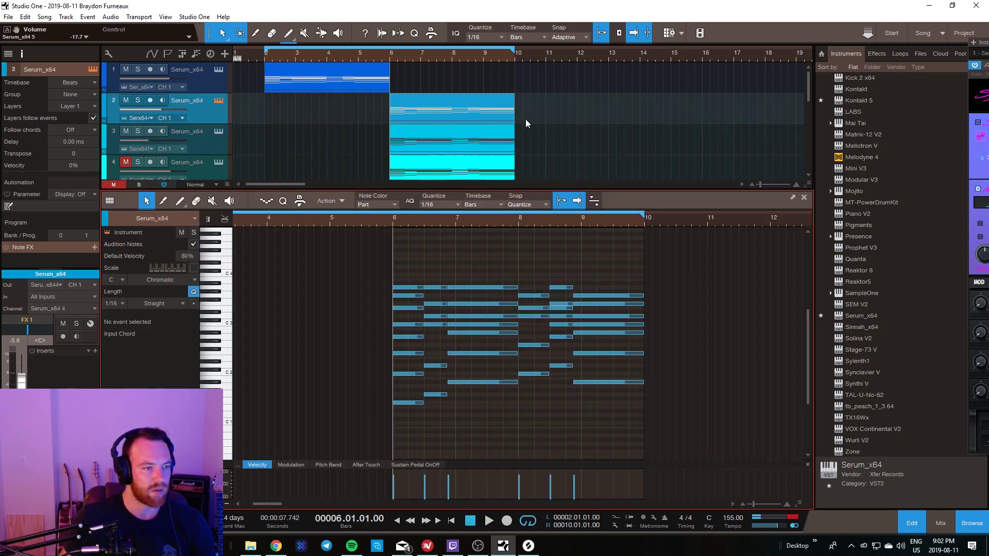
drag(588, 299, 588, 286)
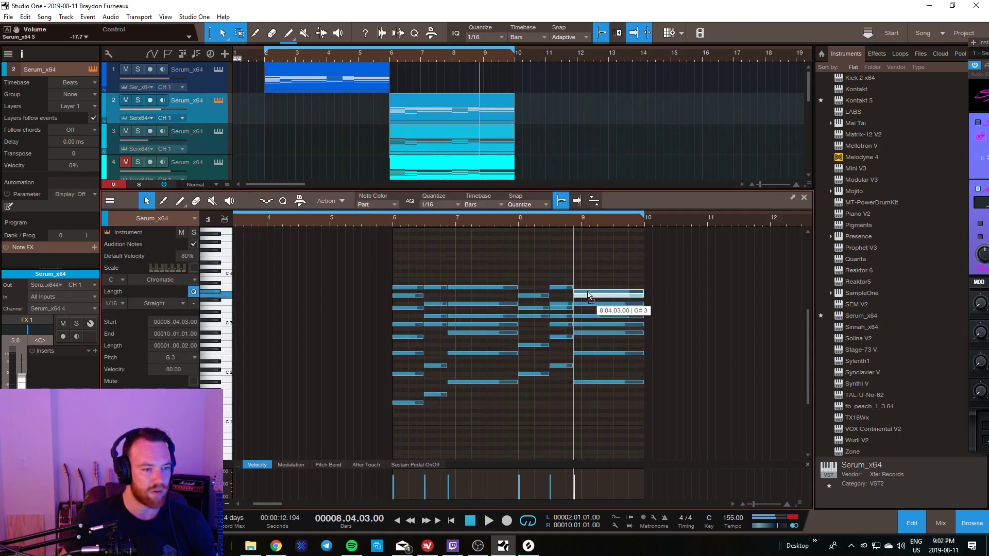
click(585, 295)
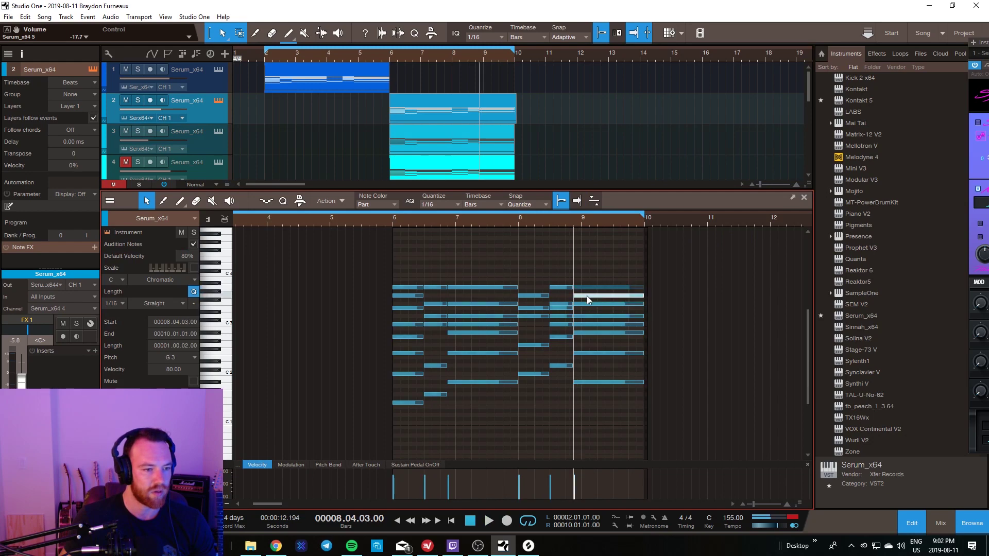
click(580, 294)
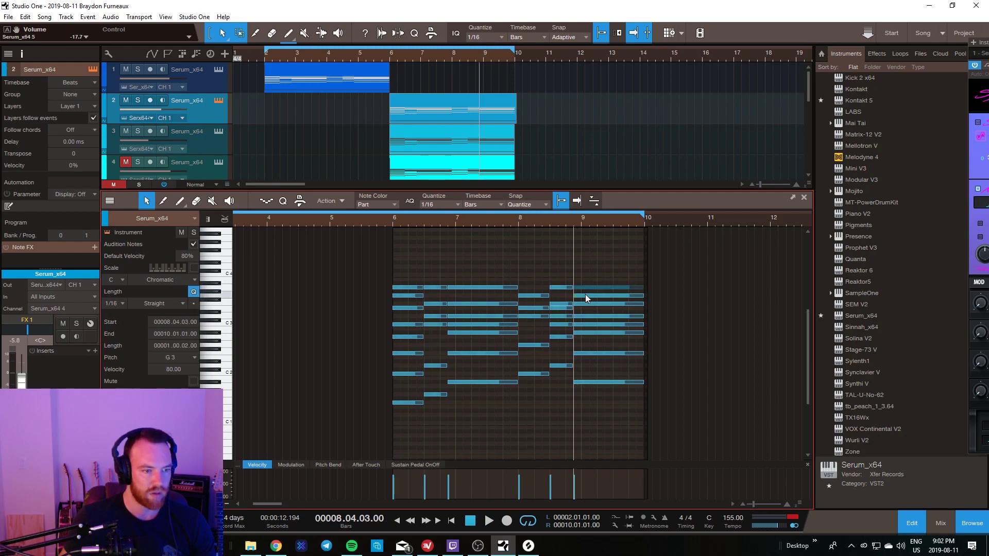
click(585, 289)
click(560, 229)
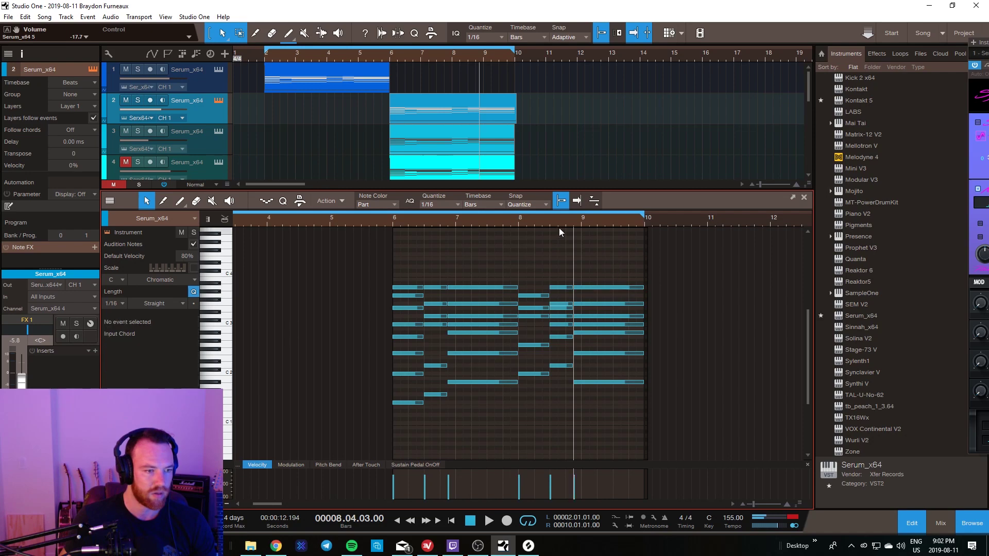
Step: Play the edited chord part from bar 6 to check the changed last chord
key(space)
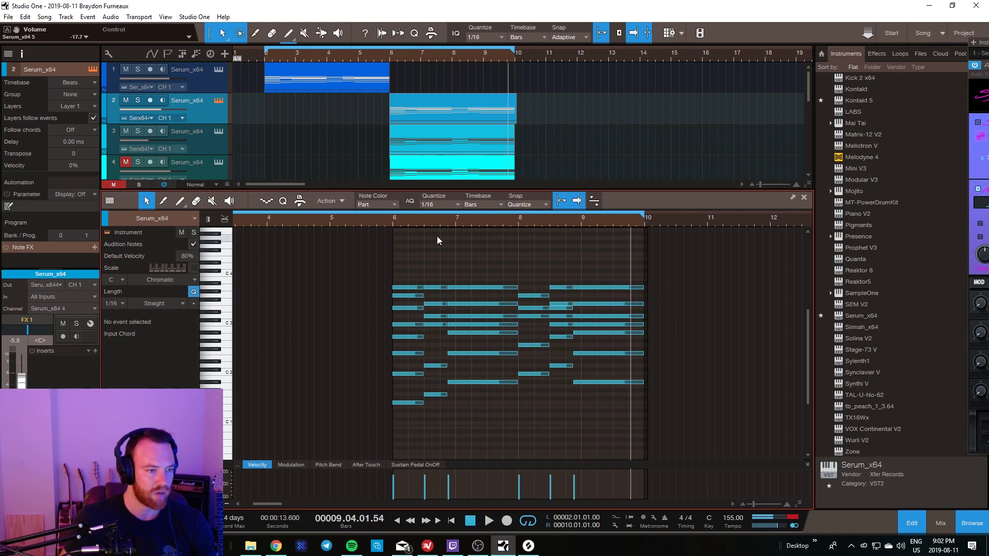
click(393, 218)
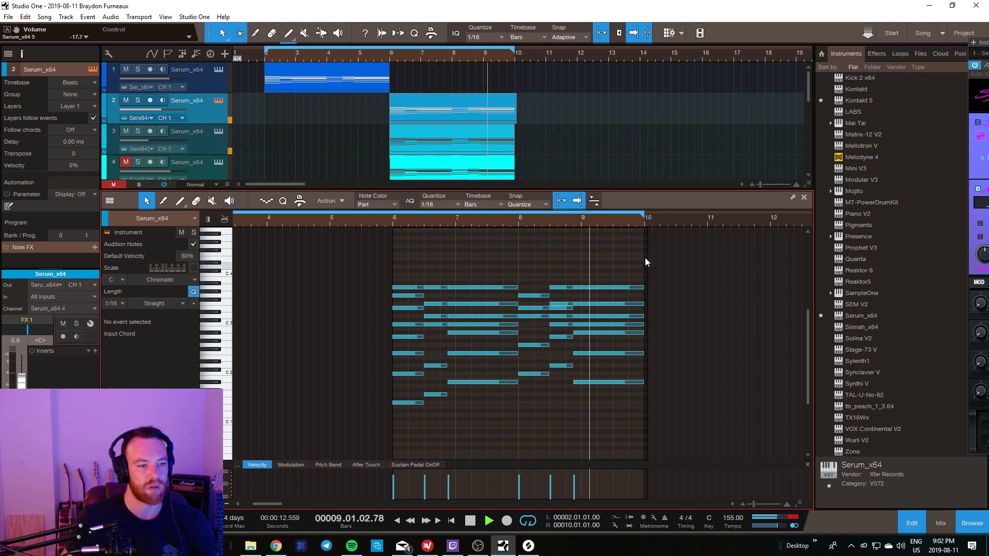
key(space)
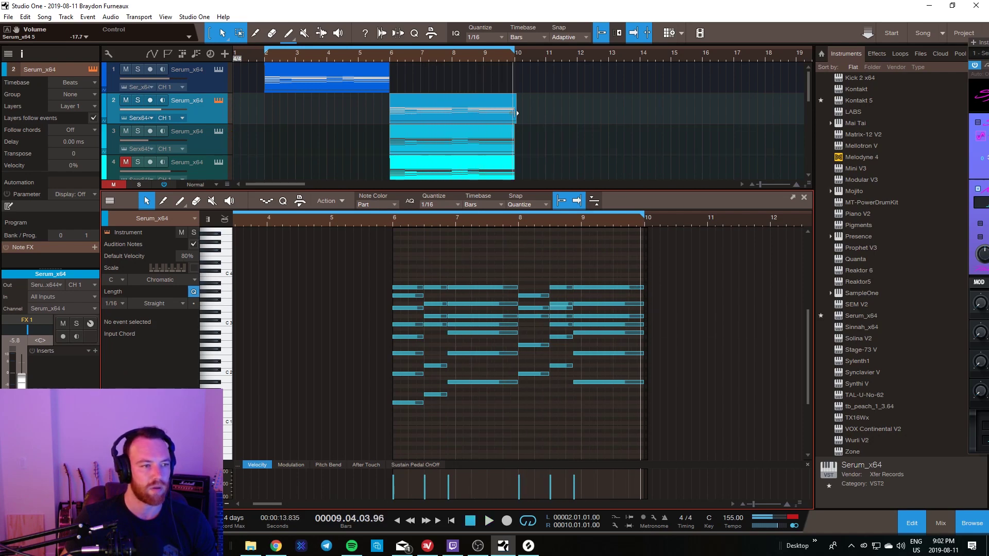
Step: Trim the end of track 2's Serum part to bar 10, and close the note editor and the browser
drag(515, 112, 515, 135)
click(909, 522)
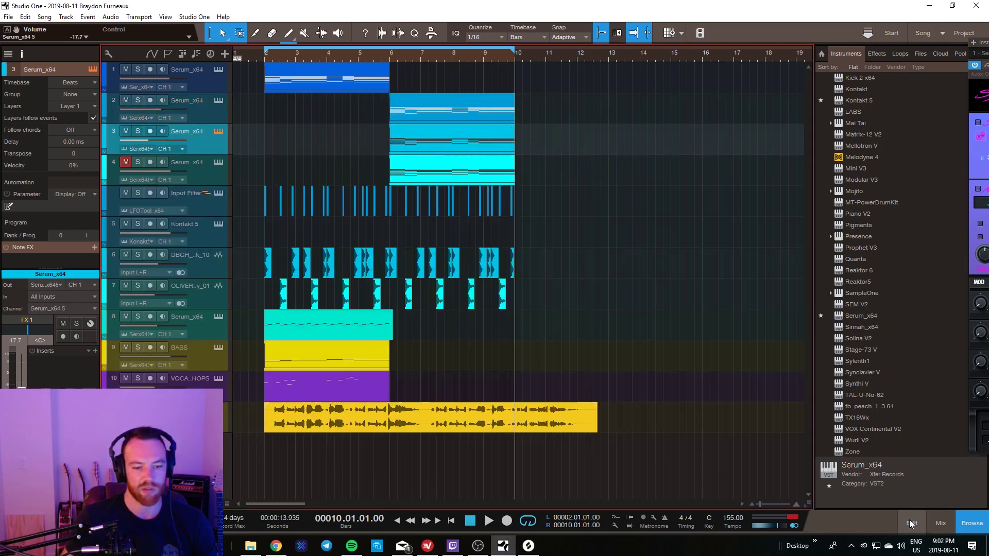
click(972, 524)
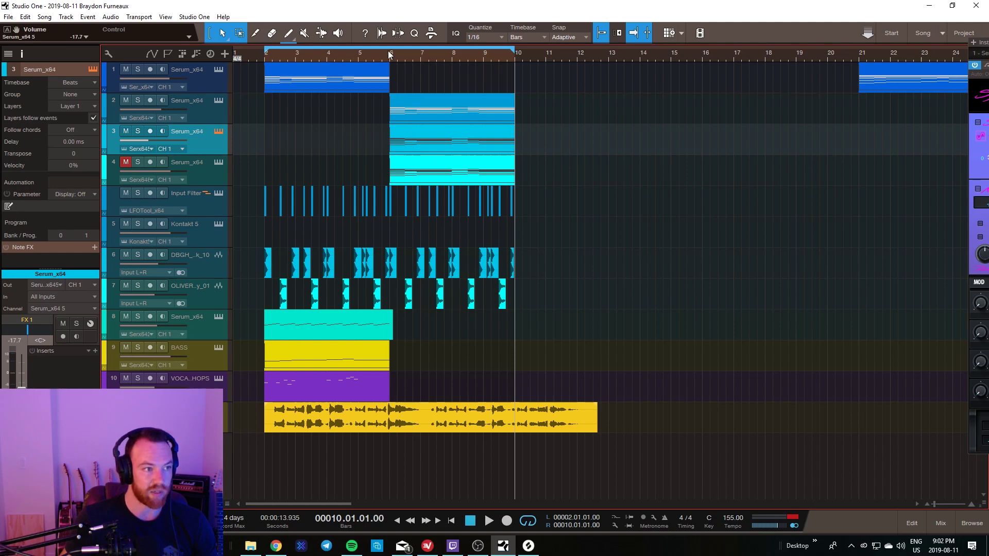
Step: Play the song while raising track 3's Serum volume to -16.8 dB, and save the song
key(space)
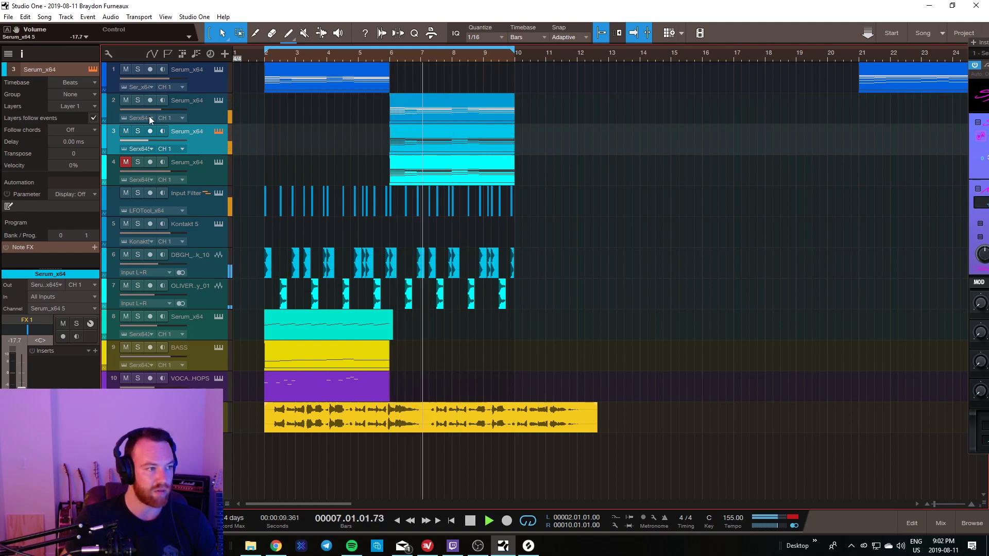
mouse_move(148, 140)
mouse_down()
mouse_move(151, 108)
mouse_move(151, 144)
mouse_up()
key(ctrl+s)
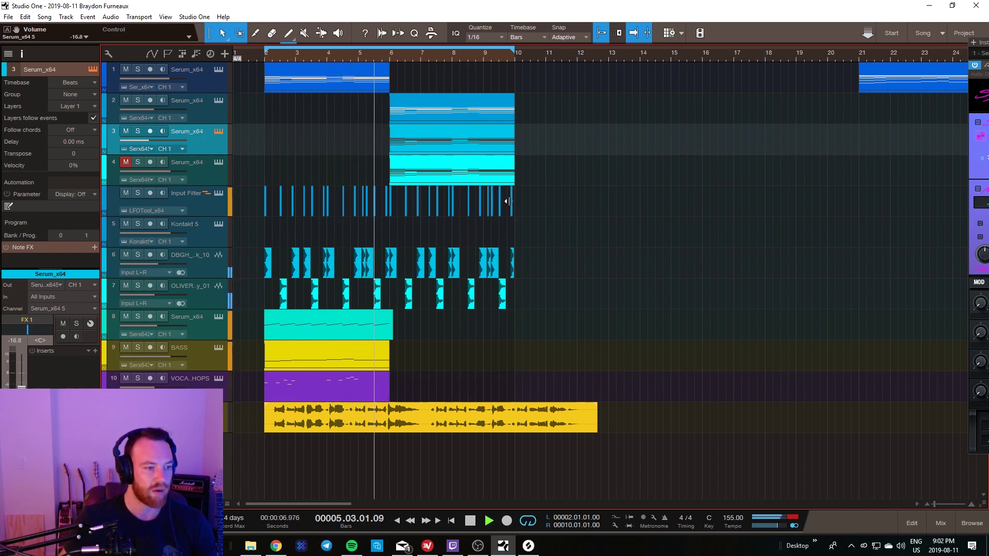
Step: Move all synth, Input Filter, kick and OLIVER drum events between bars 6 and 10 so that the section starts at bar 10
scroll(370, 45, up, 5)
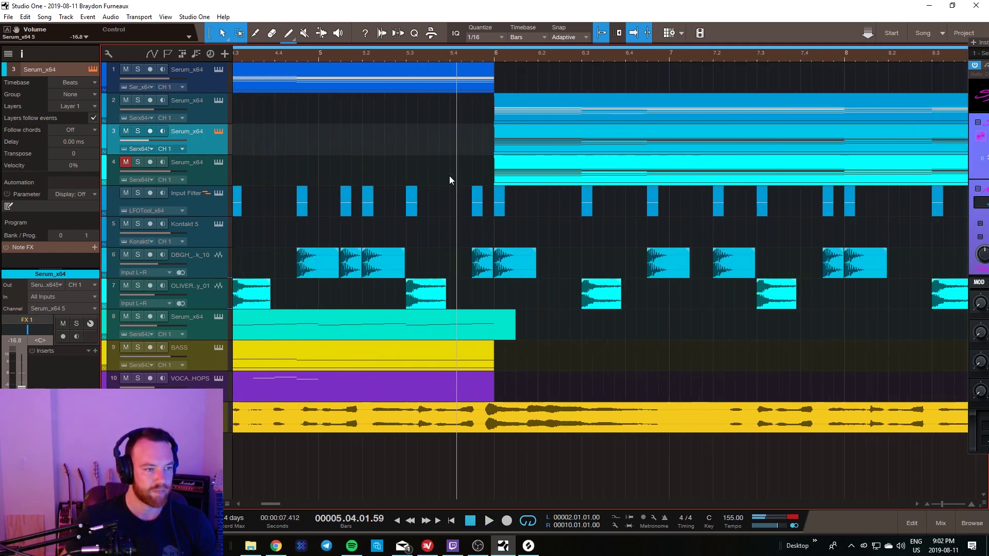
scroll(443, 57, down, 6)
drag(577, 83, 411, 298)
click(428, 117)
drag(430, 115, 572, 115)
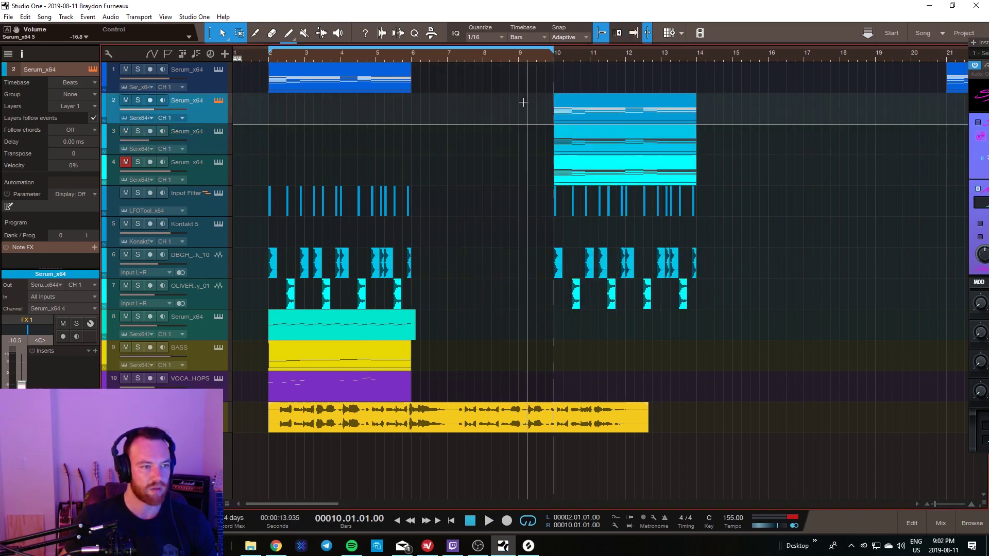
Step: Place an Input Filter trigger at bar 6 and duplicate the preceding kick hit to the same position
click(411, 209)
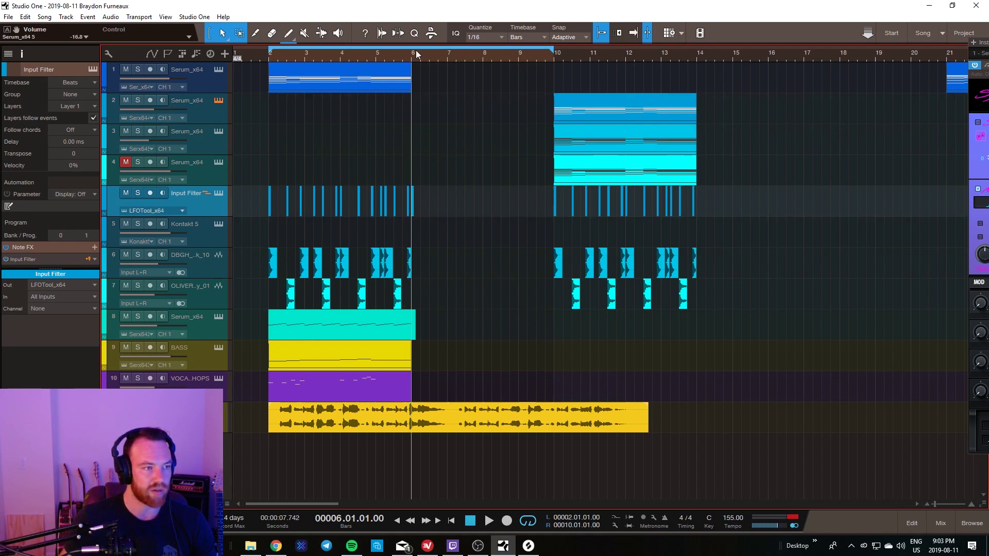
scroll(415, 206, up, 5)
click(375, 265)
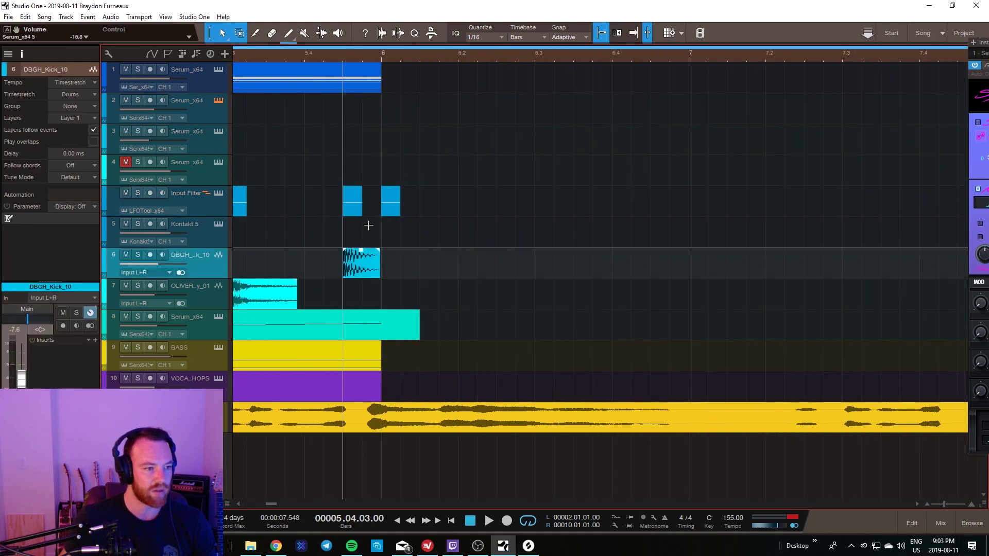
key(d)
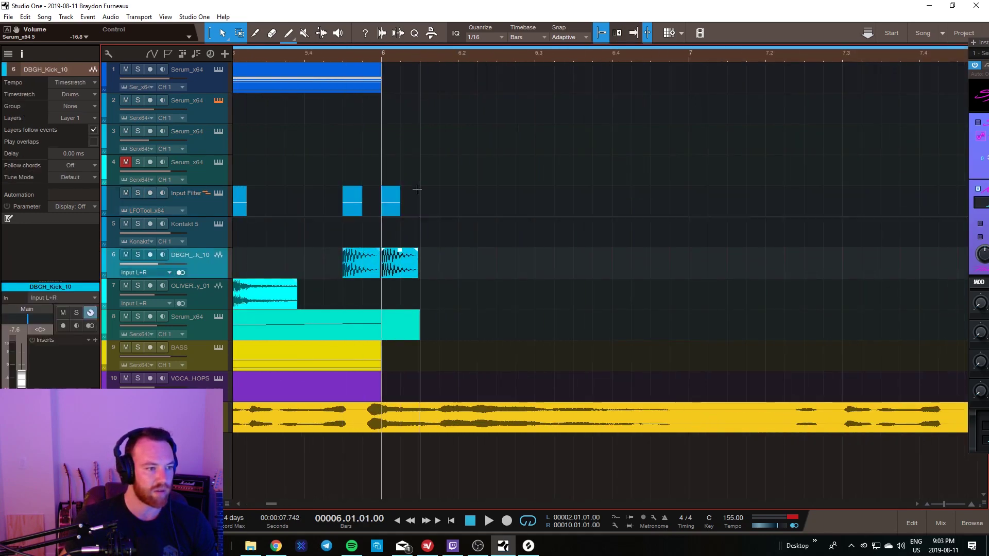
Step: Copy the bar 6 kick and its Input Filter trigger to beat 6.2
key(space)
drag(457, 184, 398, 279)
key(d)
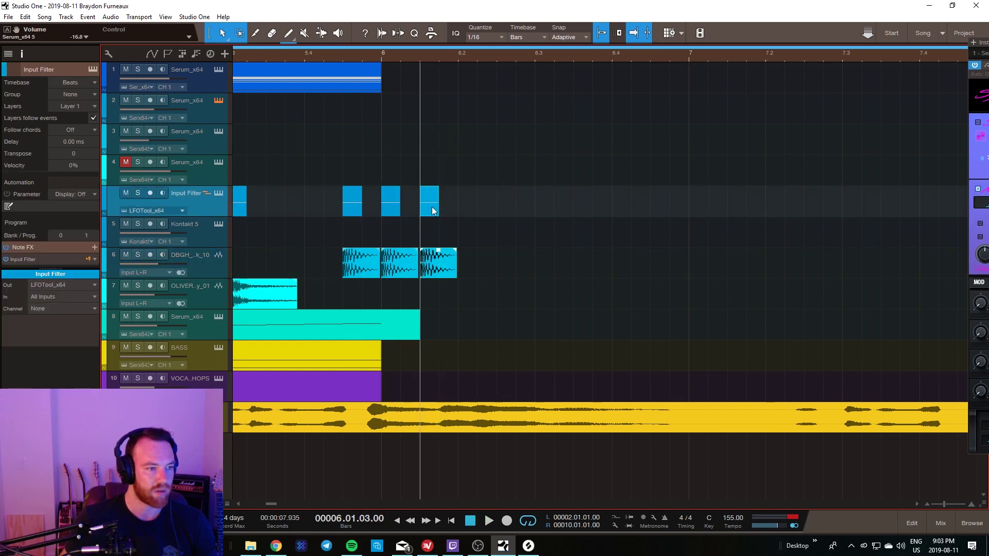
drag(432, 206, 394, 260)
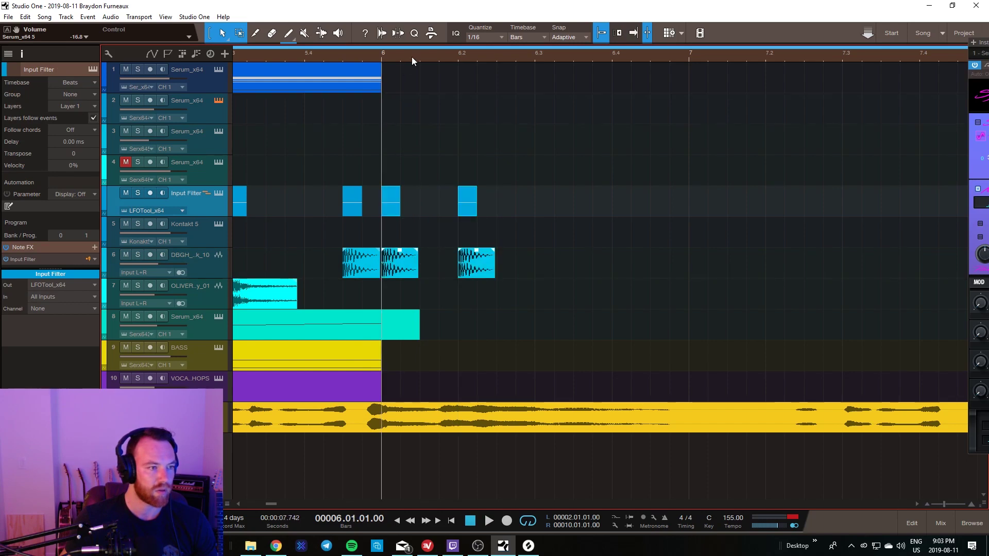
Step: Duplicate the spaced kick and Input Filter pairs up to bar 10, filling the gap with one hit per beat
key(d)
key(d)
key(d)
key(d)
key(w)
key(d)
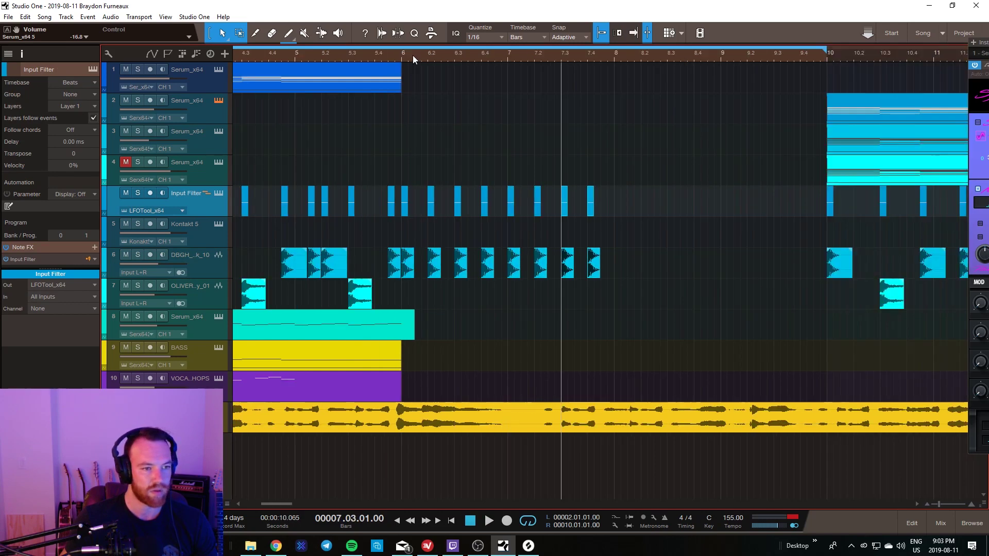
key(d)
key(d)
key(d)
key(d)
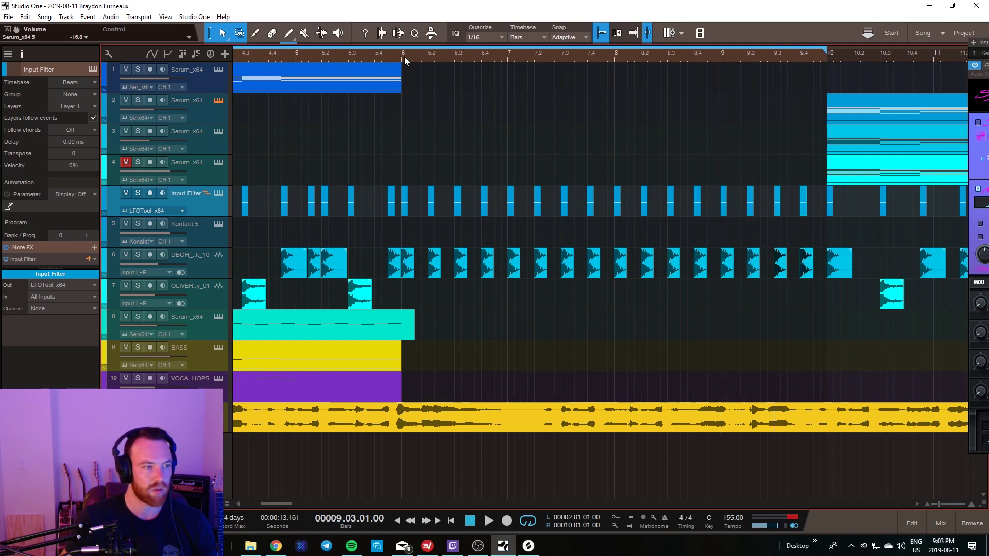
Step: Play the new one-hit-per-beat kick pattern from bar 6
click(403, 57)
key(space)
key(shift+z)
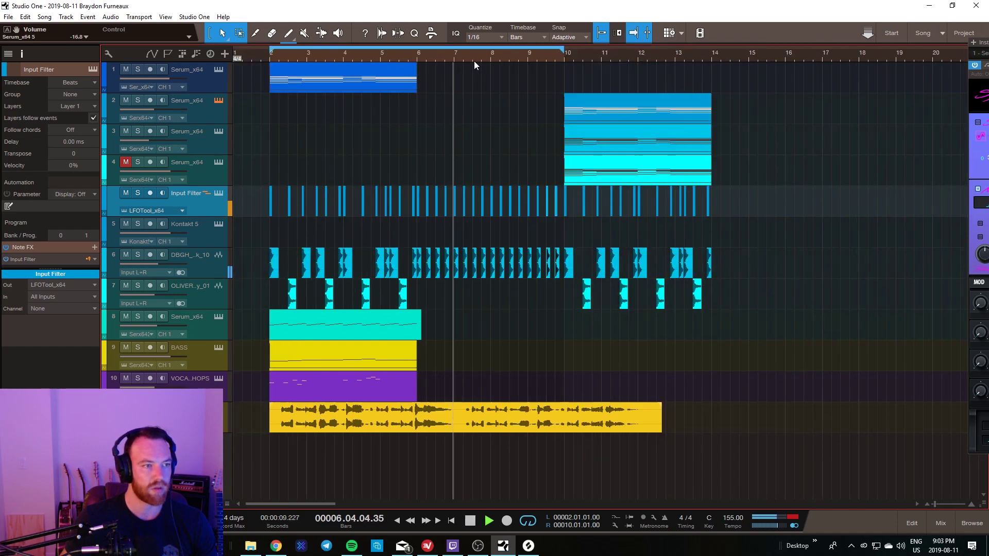
key(space)
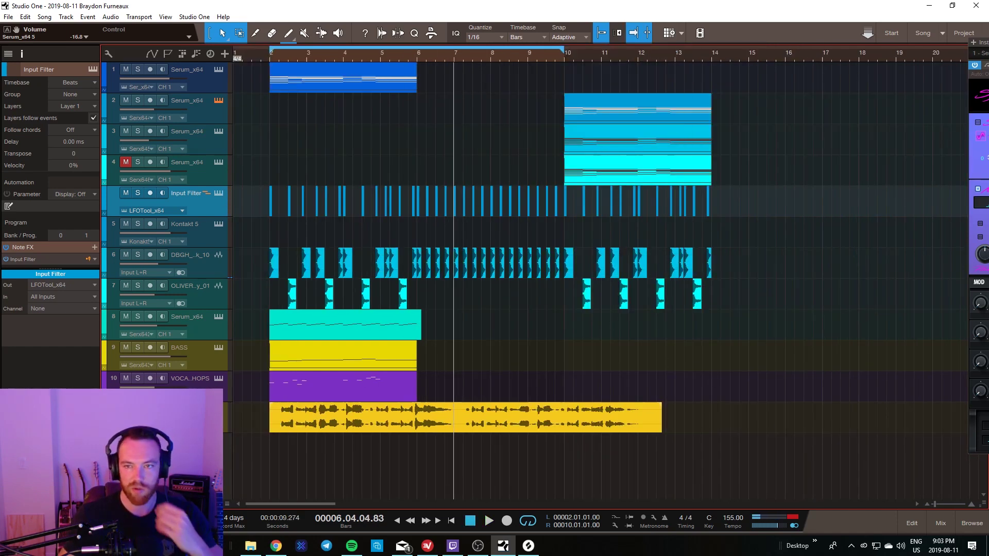
Step: Bring KOYU_build_up_loop_05_126.wav from Splice onto a new track at bar 6 and set its file tempo to 126
key(alt+Tab)
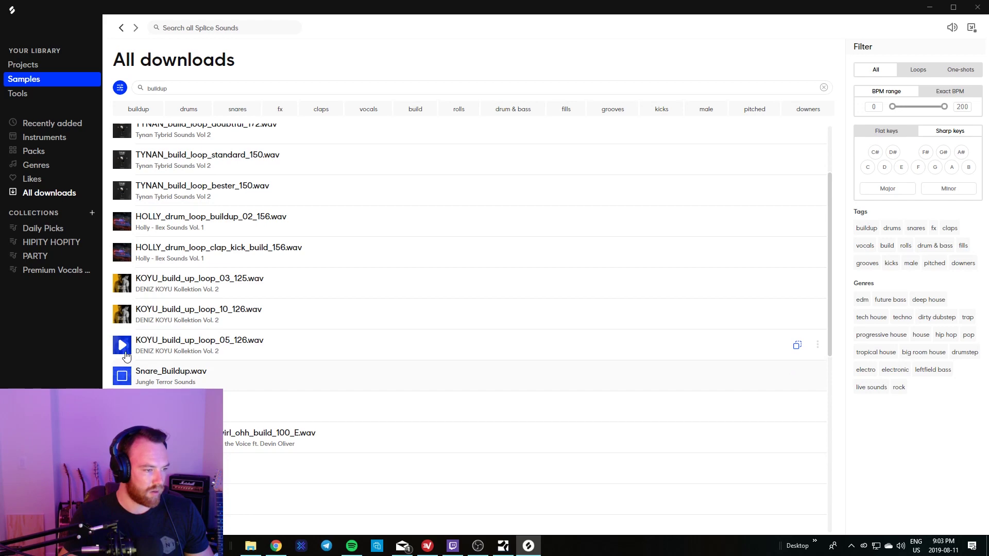
scroll(125, 356, up, 3)
key(alt+Tab)
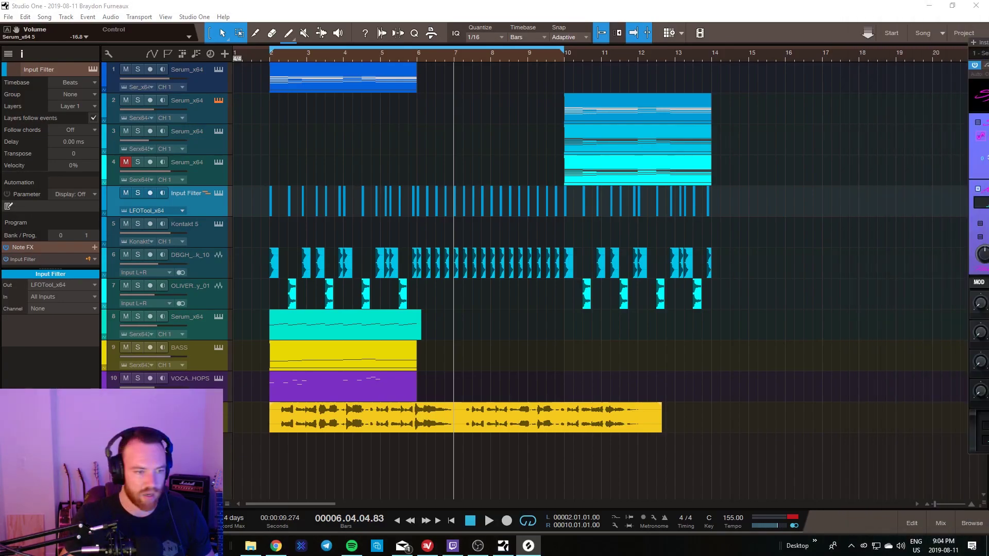
drag(453, 265, 436, 218)
right_click(437, 236)
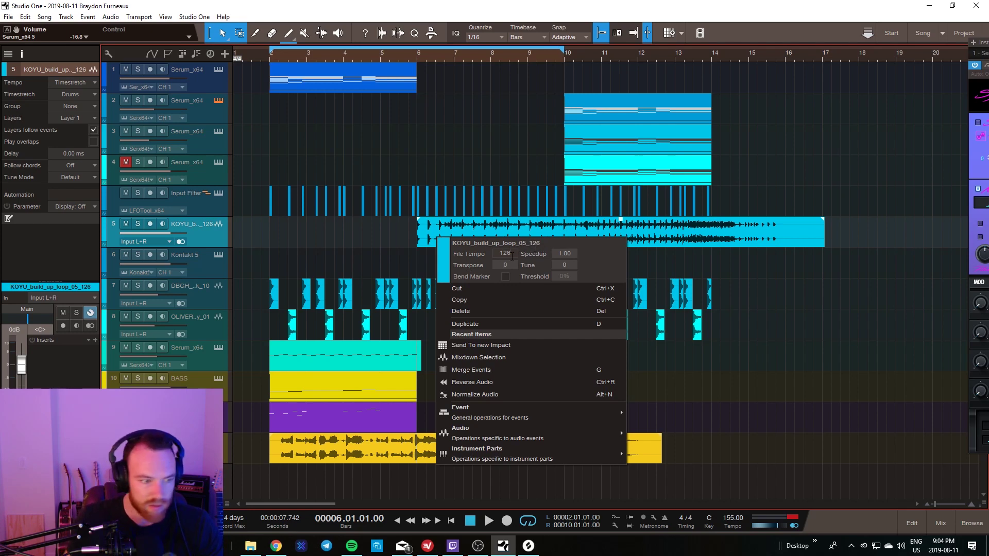
key(Return)
key(Escape)
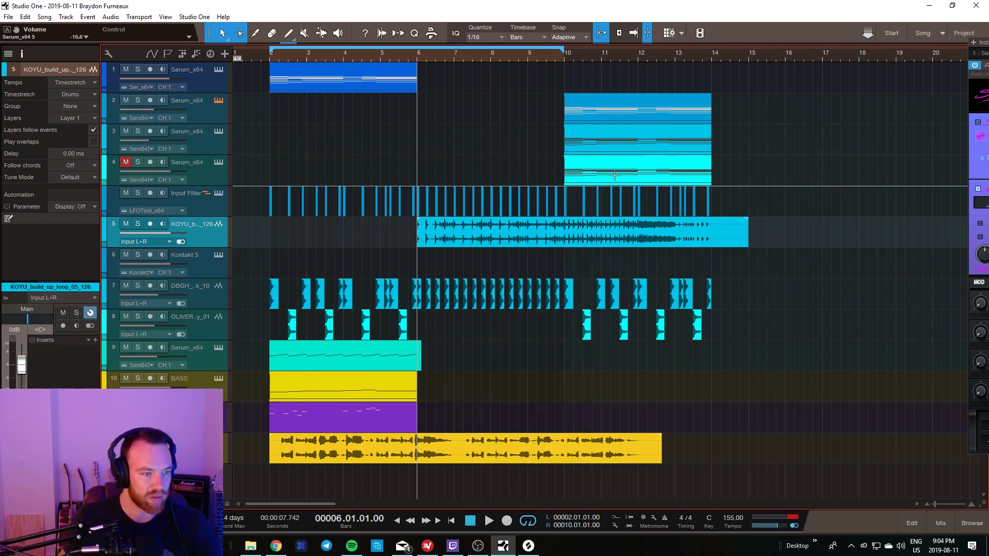
Step: Play the build-up loop soloed and trim its end to bar 10
key(space)
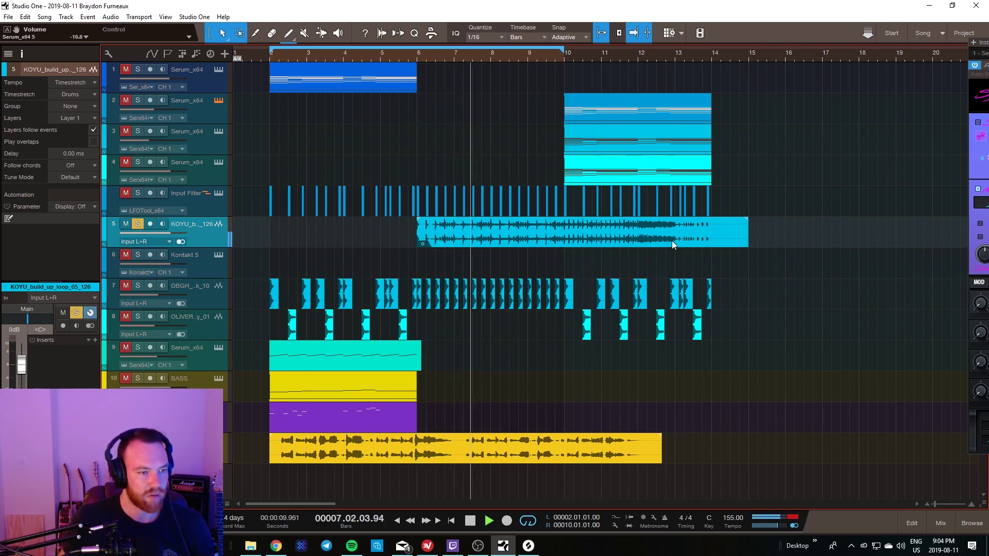
drag(746, 238, 566, 238)
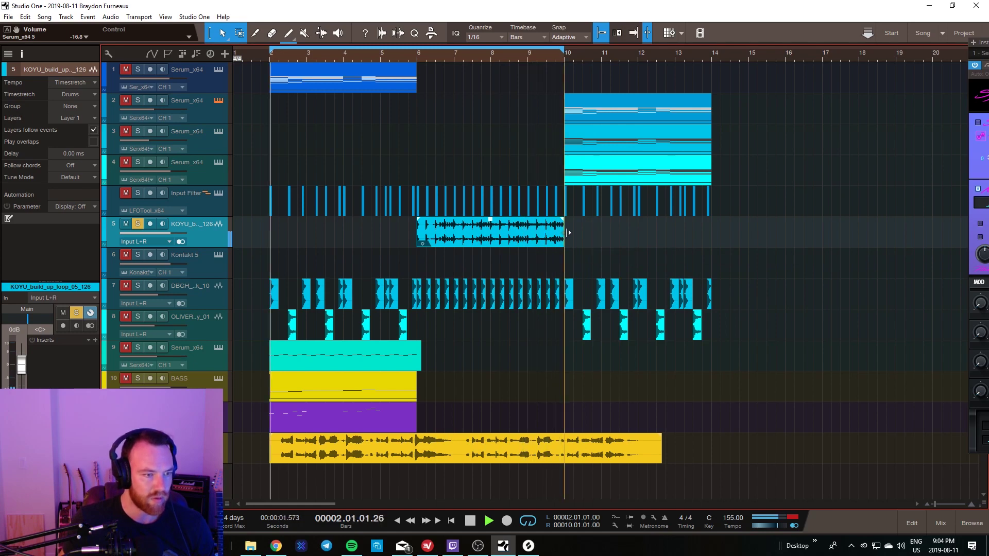
Step: Move the bar 10 section to bar 14 and duplicate the build-up events of bars 6 to 10 into the gap
drag(750, 93, 561, 324)
drag(608, 113, 755, 109)
drag(629, 155, 416, 295)
key(d)
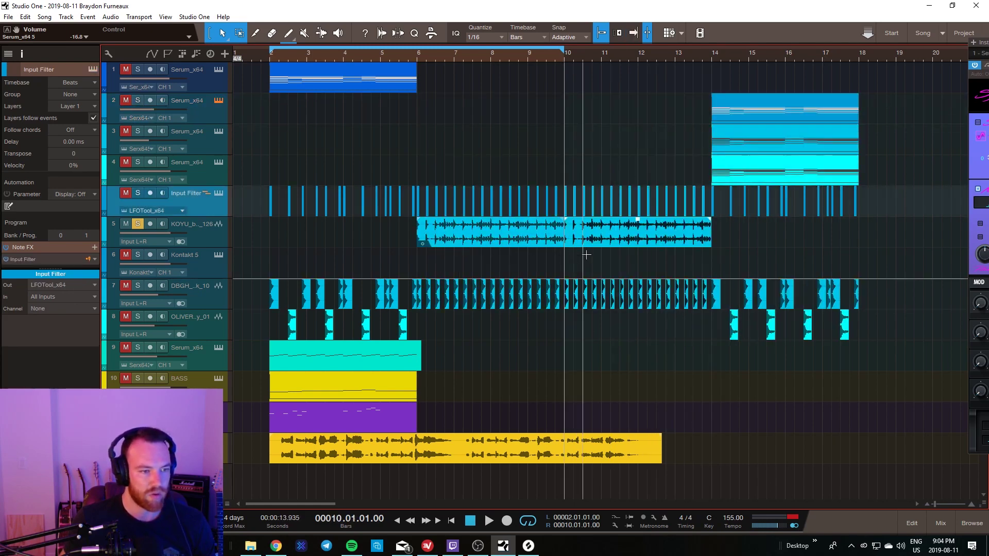
Step: Delete the duplicated build-up loop at bar 10 and extend the original loop's end to bar 14
click(592, 242)
key(Delete)
drag(563, 240, 715, 251)
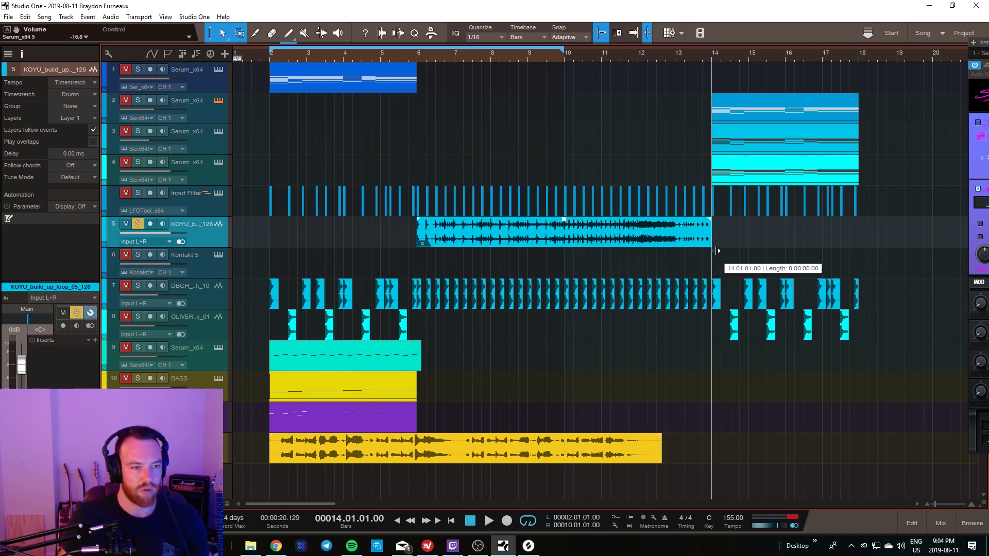
Step: Play the extended build-up from bar 6 and lengthen the playback loop range to bar 18
click(426, 53)
key(space)
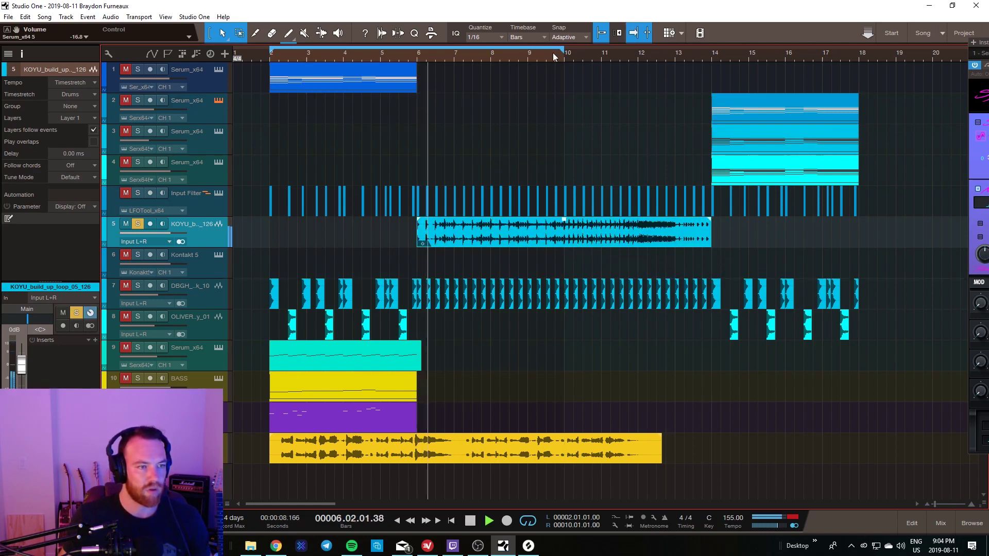
drag(563, 53, 857, 53)
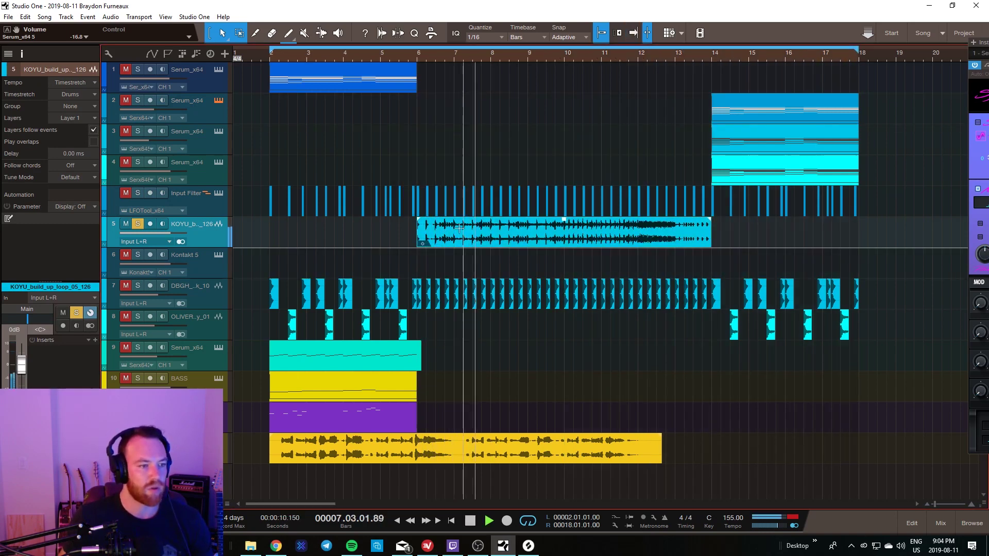
Step: Unsolo the KOYU build-up loop track, stop playback and delete the kick clips between bars 10 and 14
click(138, 225)
key(space)
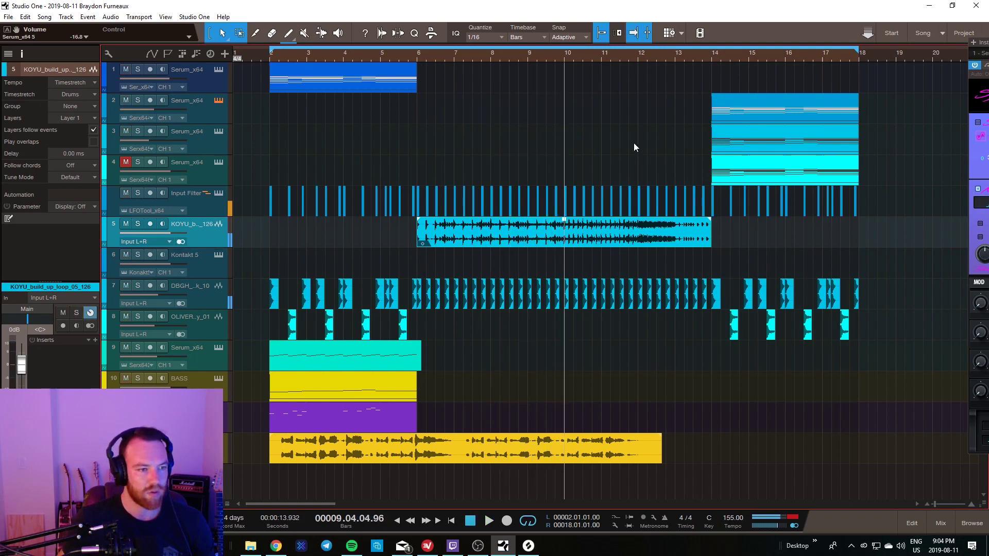
scroll(605, 82, up, 4)
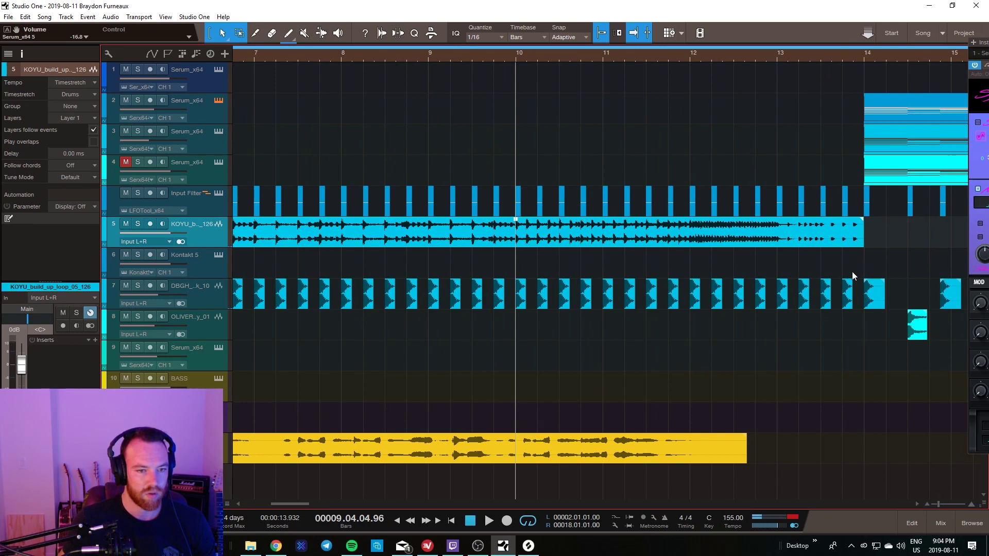
drag(852, 275, 517, 307)
key(Delete)
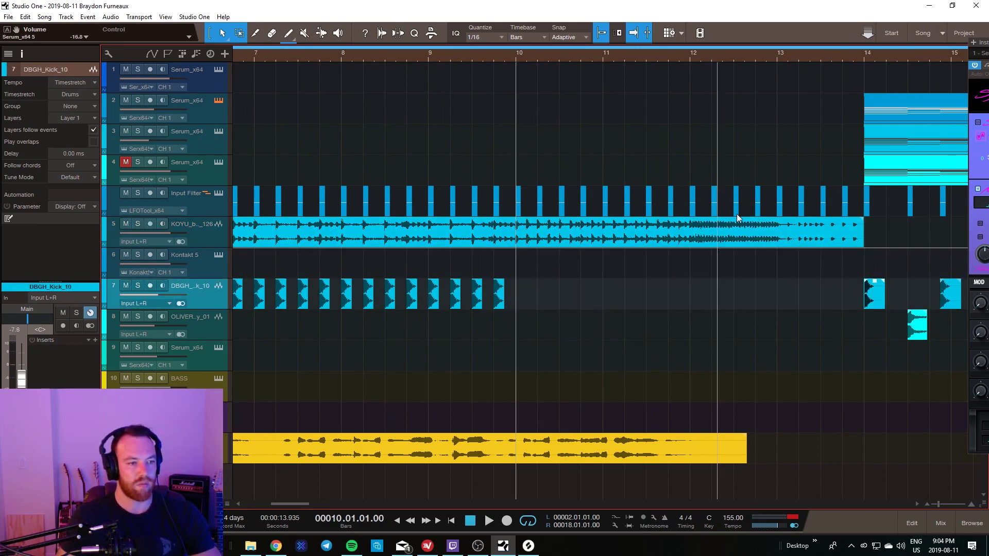
Step: Delete the Input Filter clips between bars 10 and 14 and move that track directly above the DBGH kick track
drag(855, 167, 580, 203)
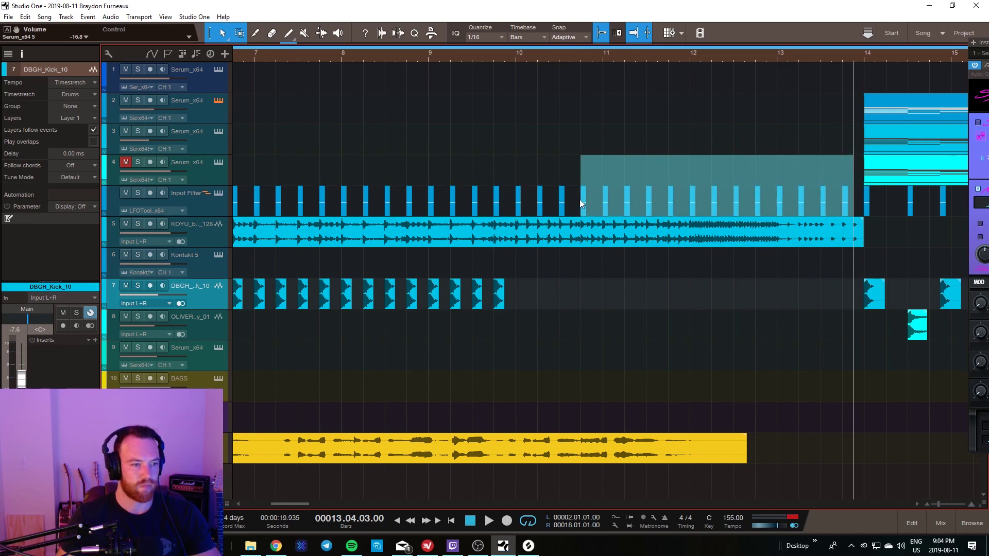
drag(517, 203, 517, 203)
key(Delete)
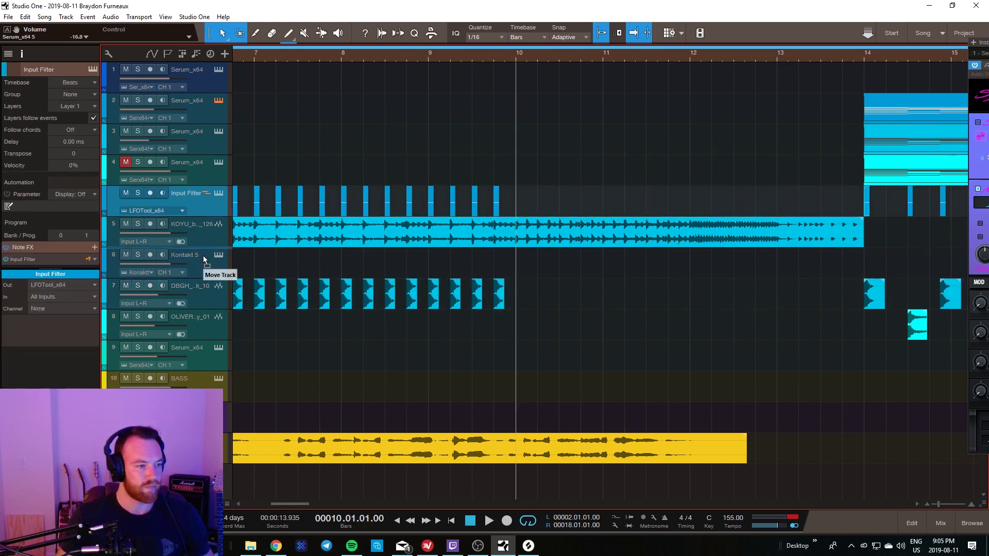
drag(203, 256, 212, 279)
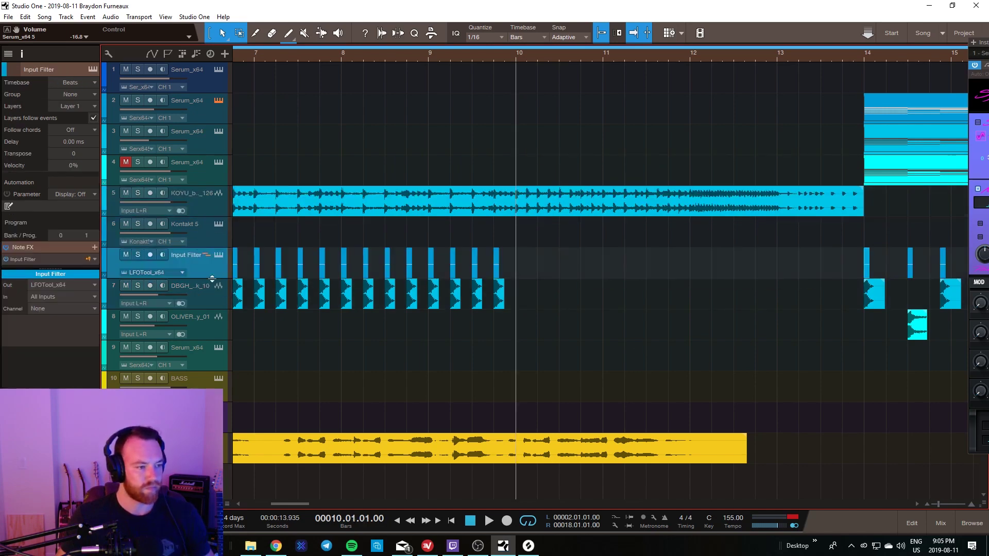
click(489, 282)
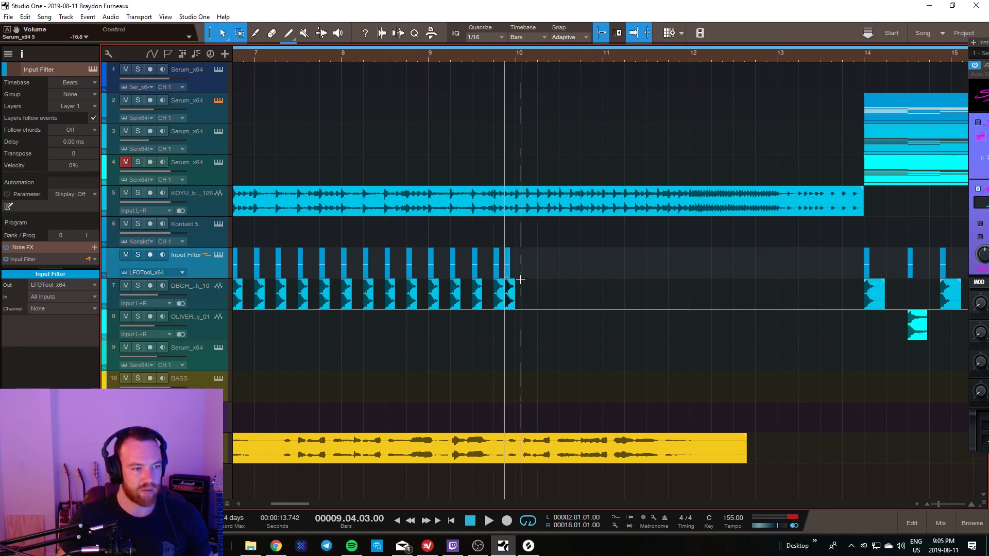
key(d)
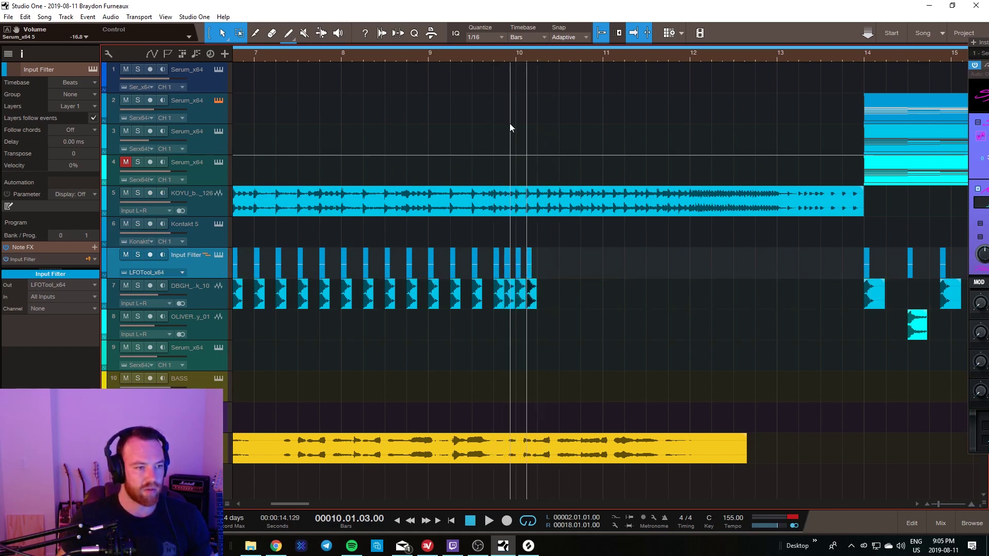
drag(495, 60, 528, 60)
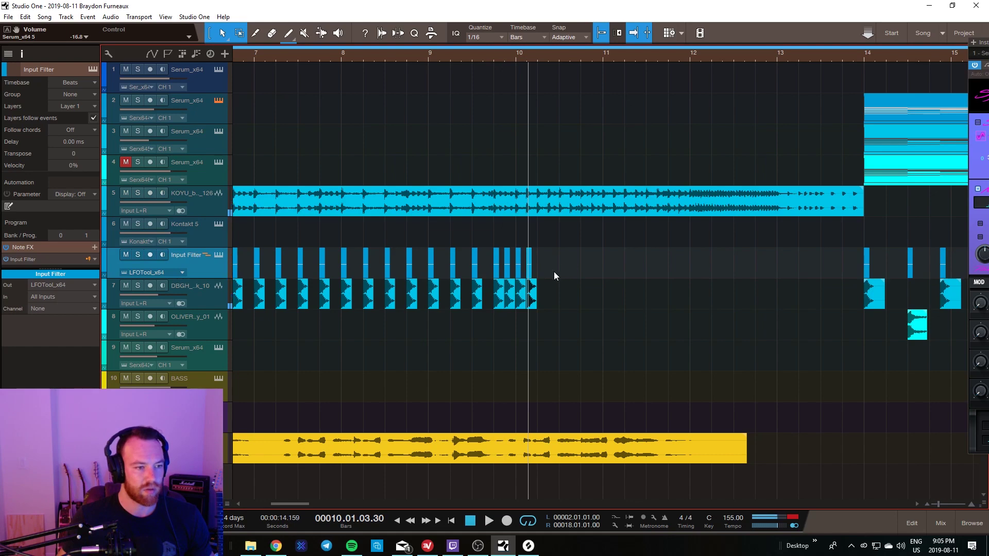
click(529, 289)
key(d)
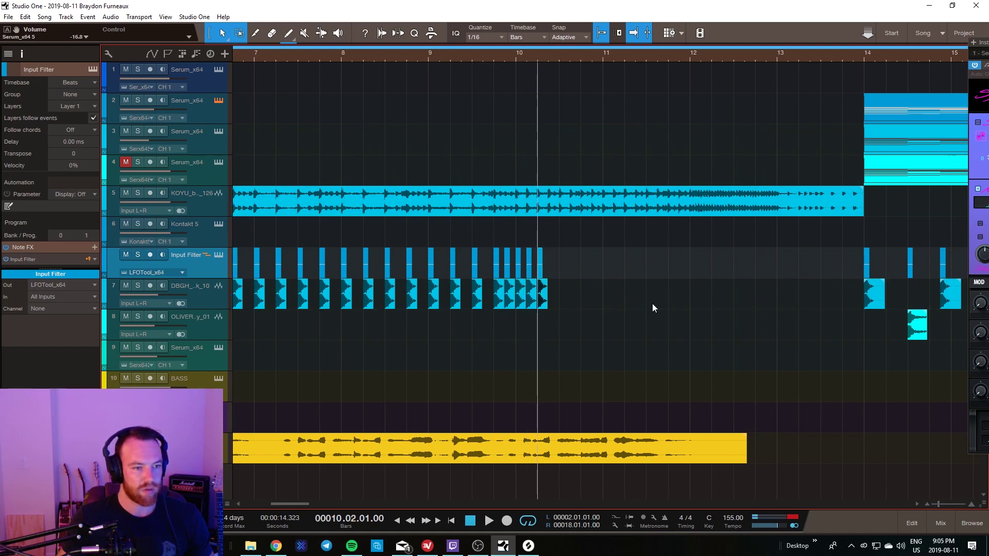
key(d)
key(d)
key(d)
key(d)
key(d)
key(d)
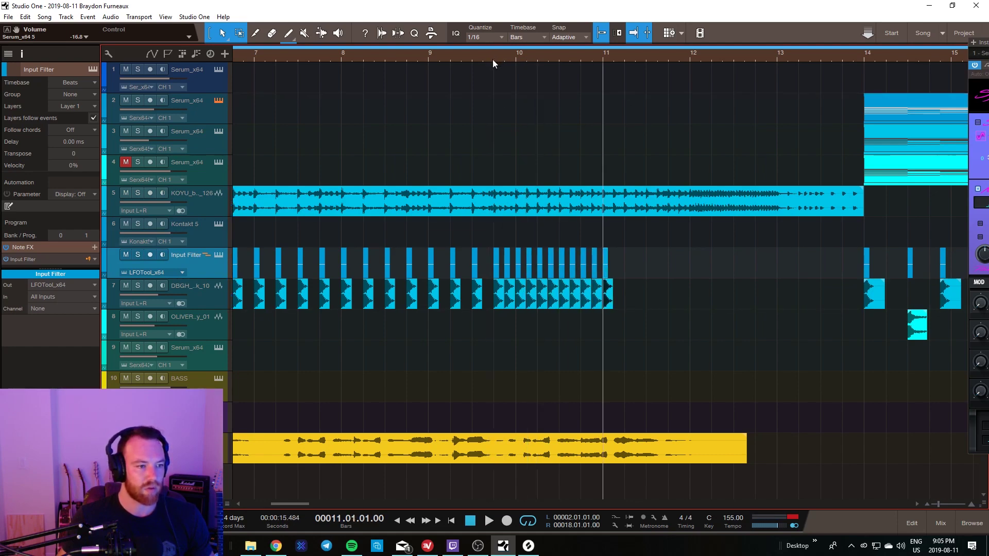
drag(623, 217, 501, 298)
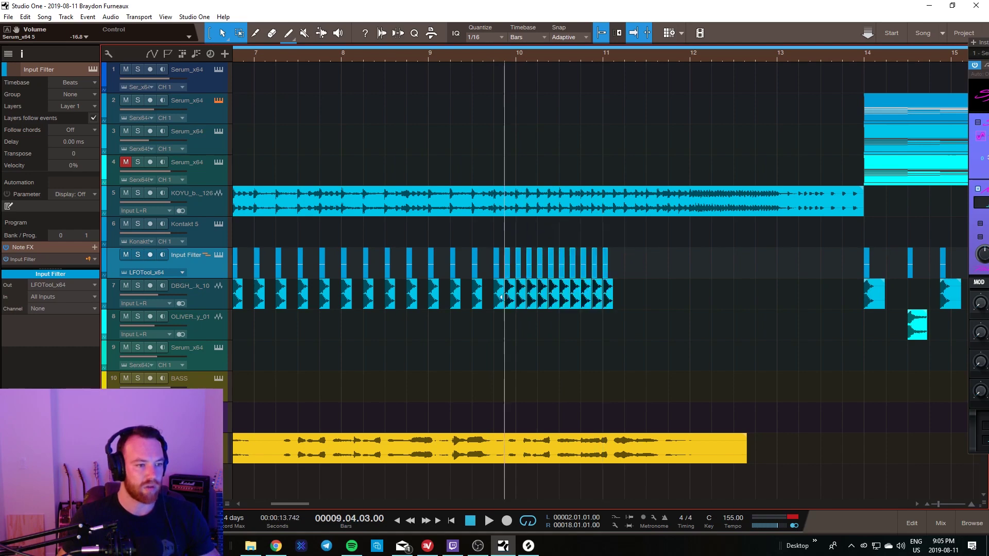
key(Delete)
Step: Repeat the paired kick and Input Filter clips at eighth-note spacing from bar 10 to bar 12 and play the section back
drag(516, 244, 521, 278)
key(d)
key(d)
key(d)
key(d)
key(d)
key(d)
key(d)
key(d)
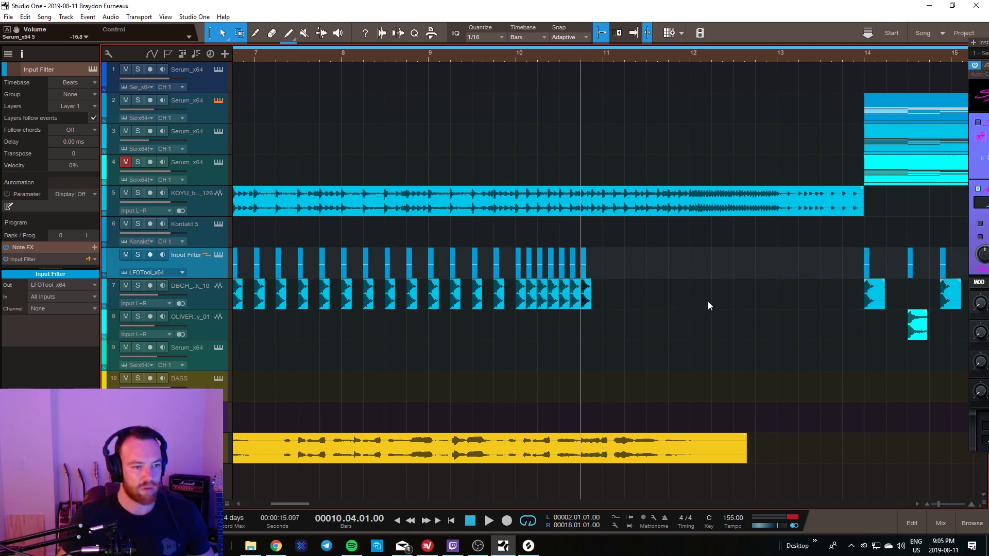
key(d)
key(d)
key(d)
key(d)
key(d)
key(d)
key(d)
key(d)
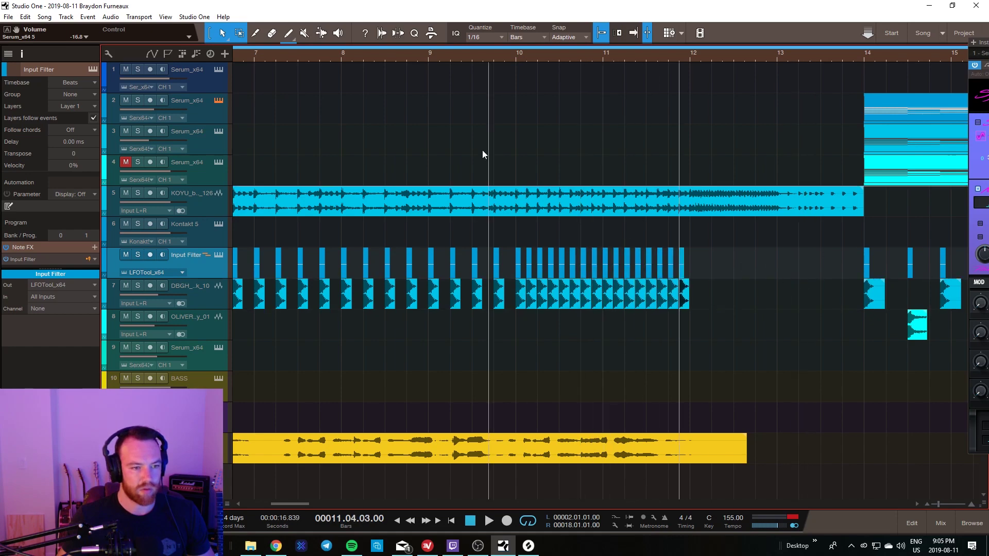
key(space)
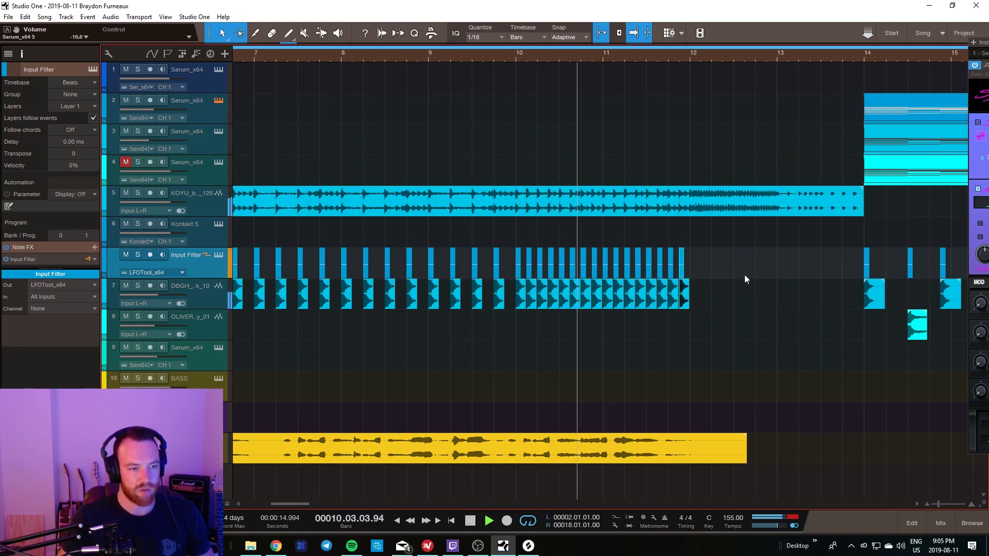
key(space)
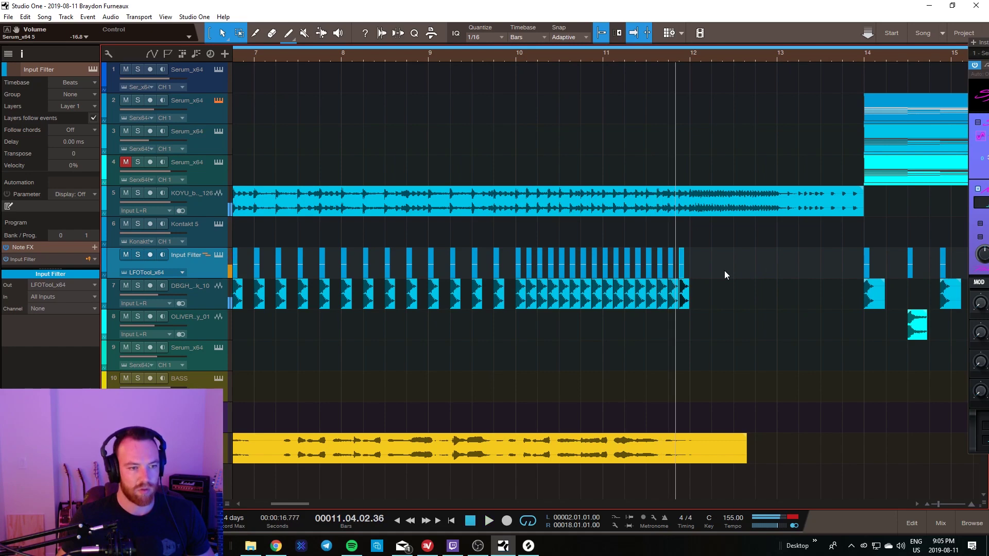
Step: Shorten the kick at bar 12 to a sixteenth note and repeat it with its Input Filter clip up to bar 13
drag(705, 53, 673, 260)
double_click(665, 273)
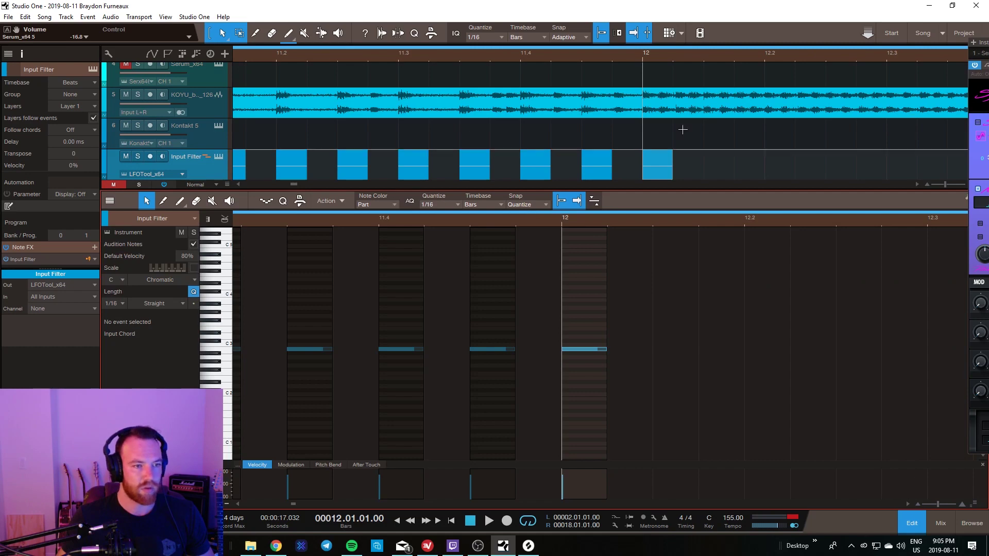
click(916, 529)
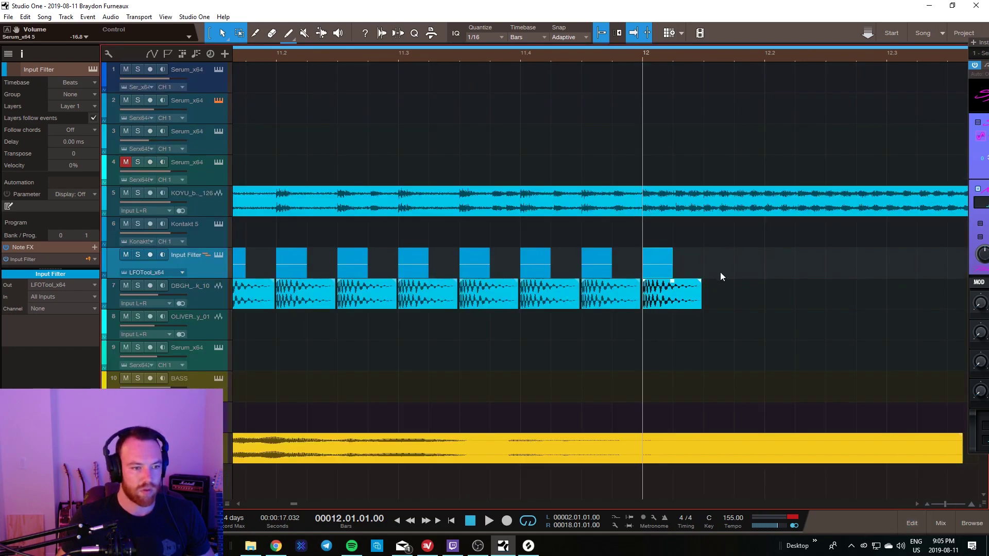
click(692, 296)
drag(693, 273, 660, 288)
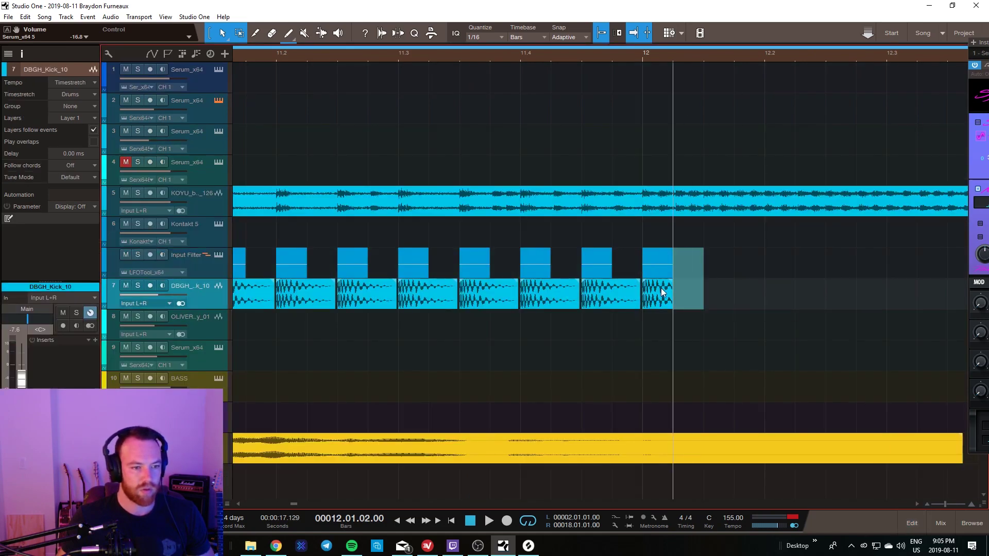
key(d)
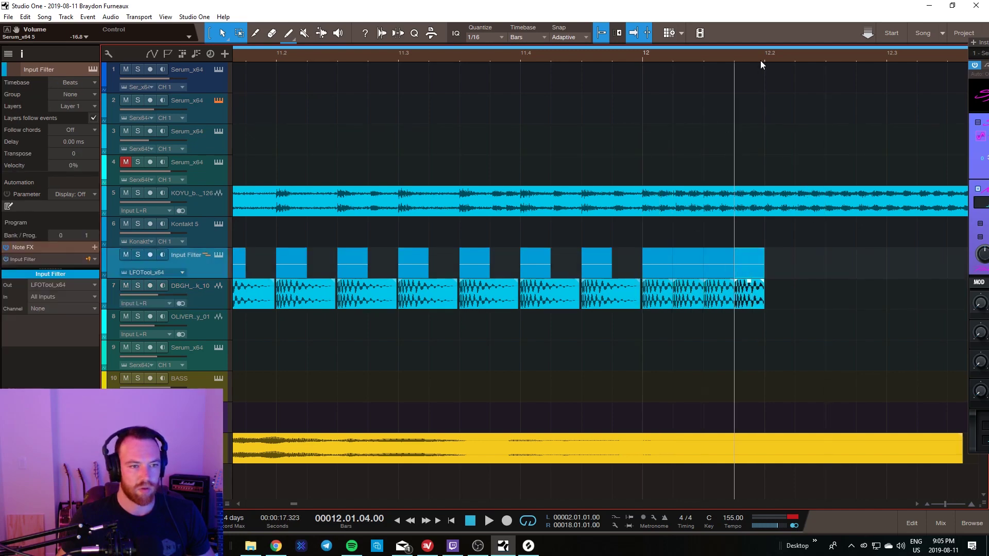
scroll(761, 60, down, 5)
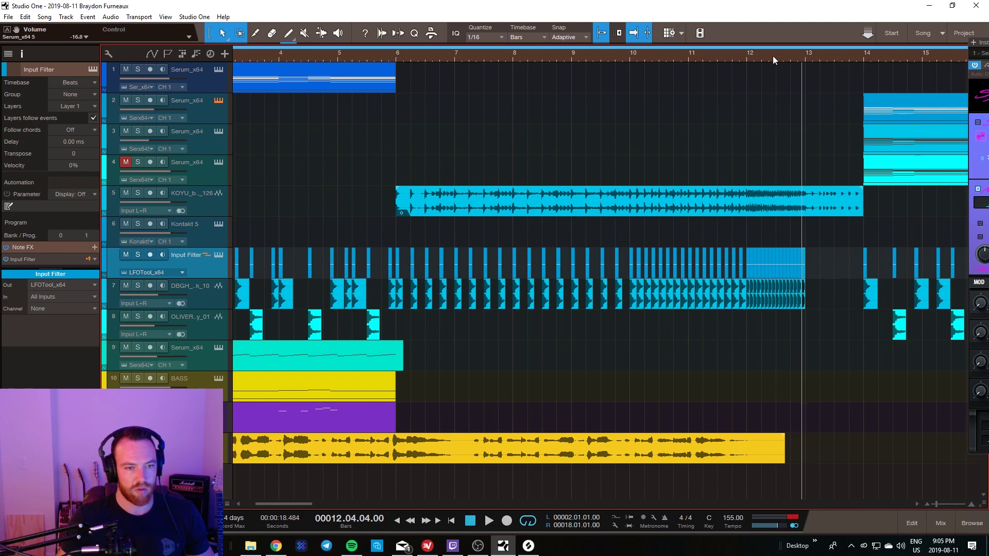
Step: Trim the KOYU build-up loop to end at bar 13 and duplicate the vocal chops clip twice up to bar 14
drag(863, 191, 805, 205)
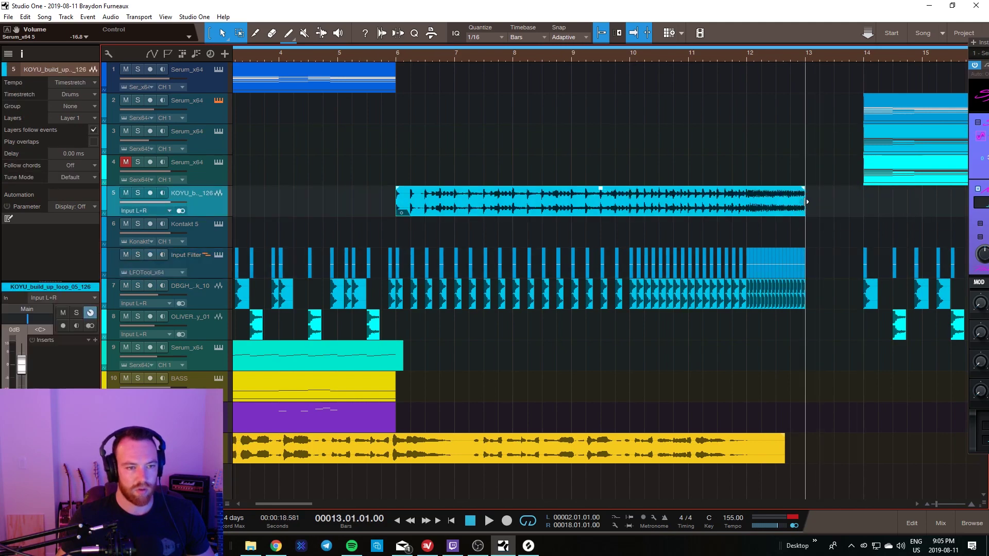
click(375, 419)
key(d)
key(d)
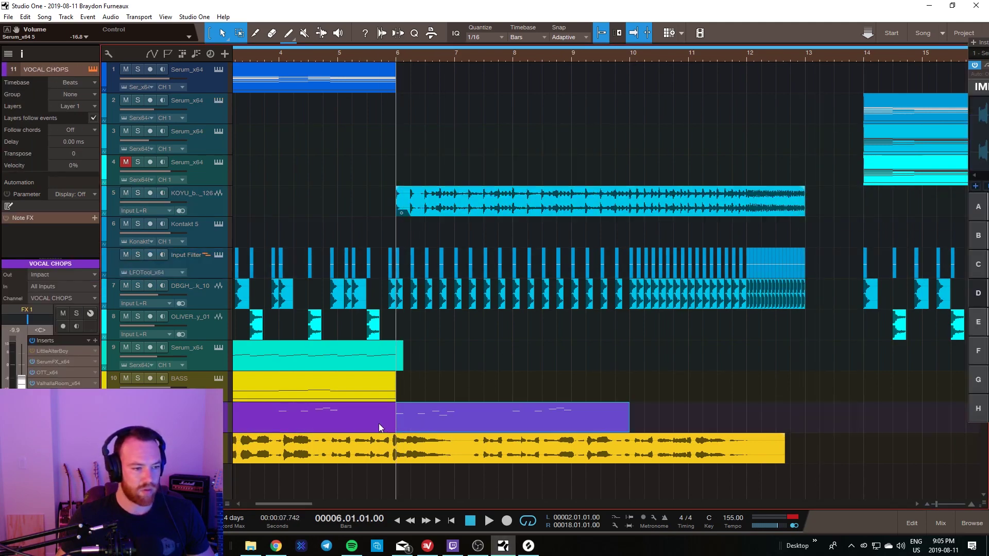
click(839, 398)
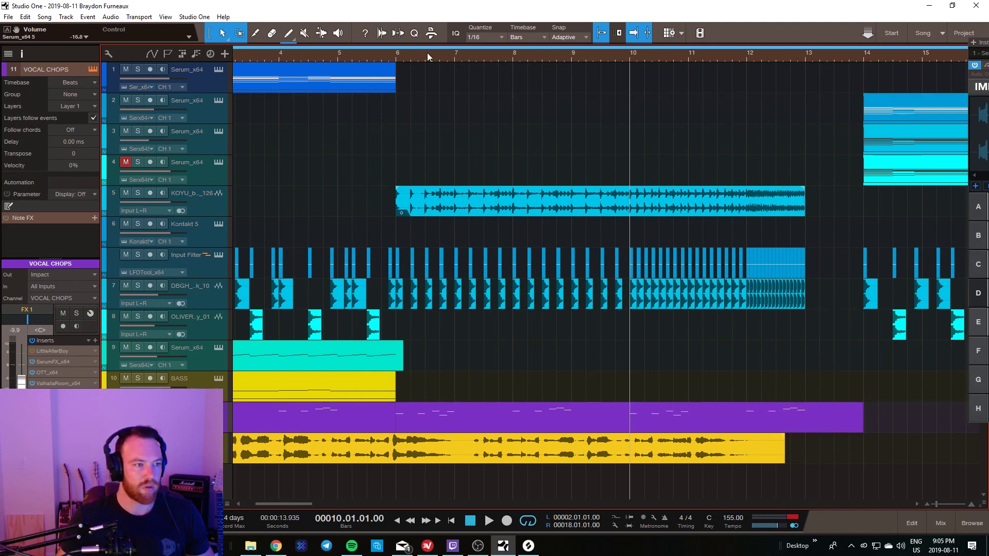
Step: Duplicate the Serum chord clip on track 1 twice, filling bars 6 to 14
click(397, 54)
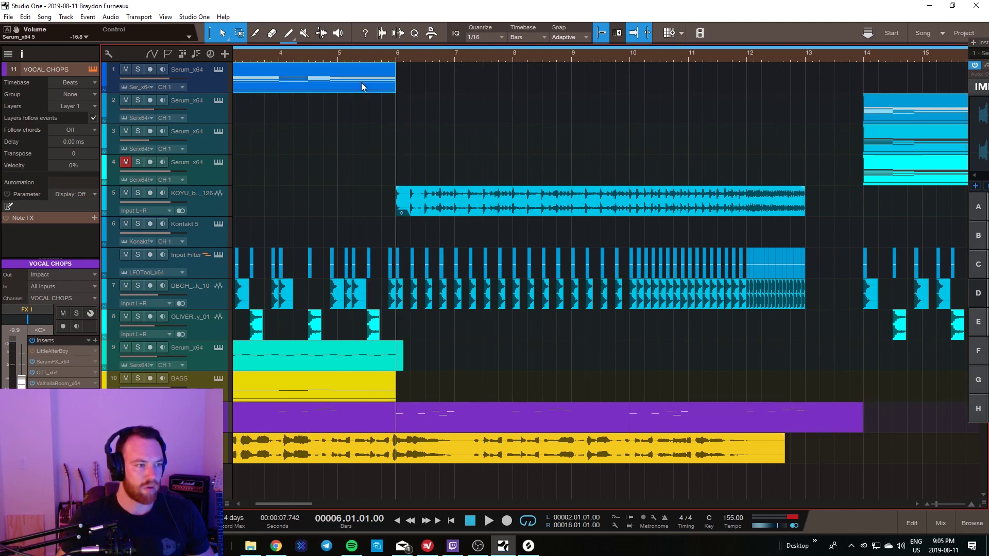
drag(394, 86, 611, 91)
key(d)
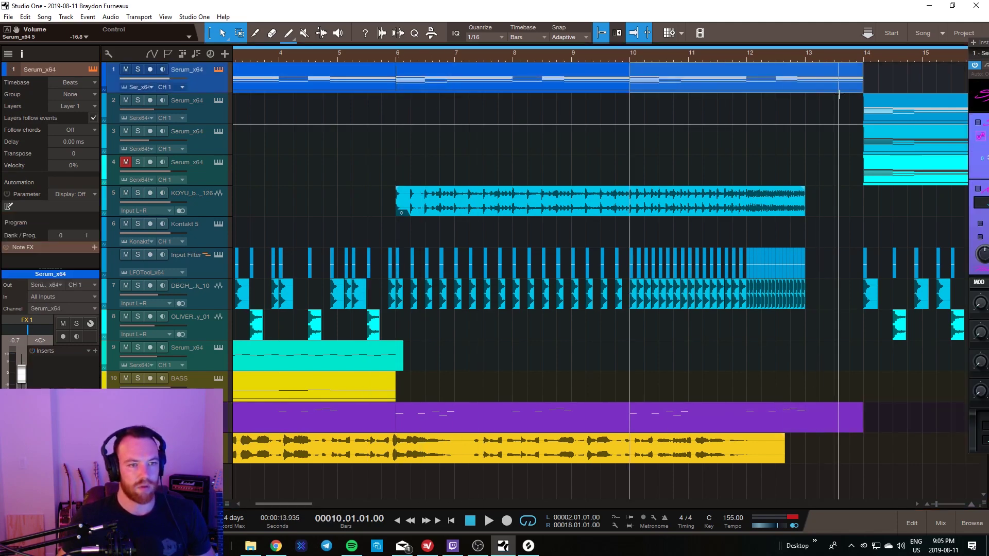
Step: Remove the notes after bar 13 from the last Serum chord clip on track 1
double_click(811, 83)
drag(681, 288, 660, 405)
click(903, 518)
click(806, 132)
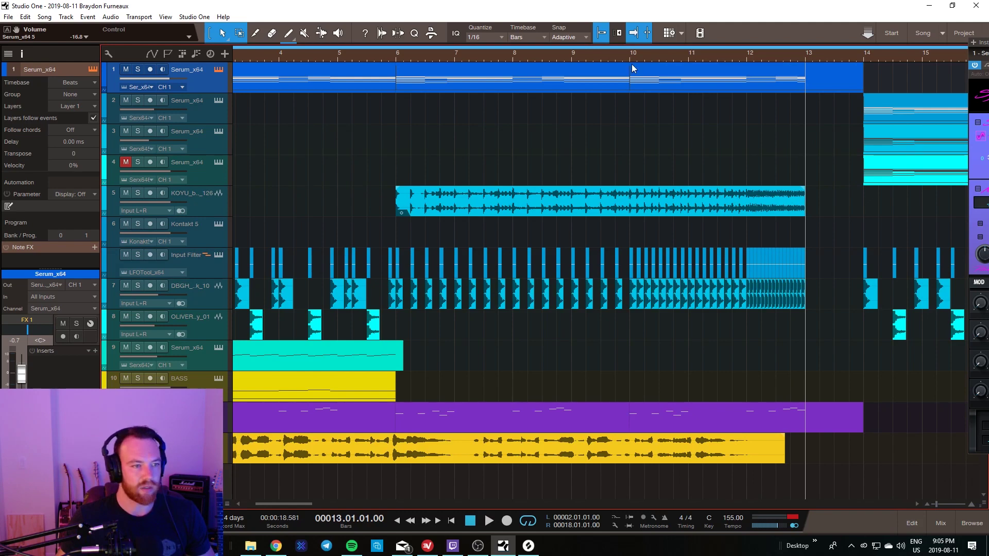
Step: Remove the Sustain Pedal OnOff lane from the first Serum chord clip on track 1 and close the note editor
key(w)
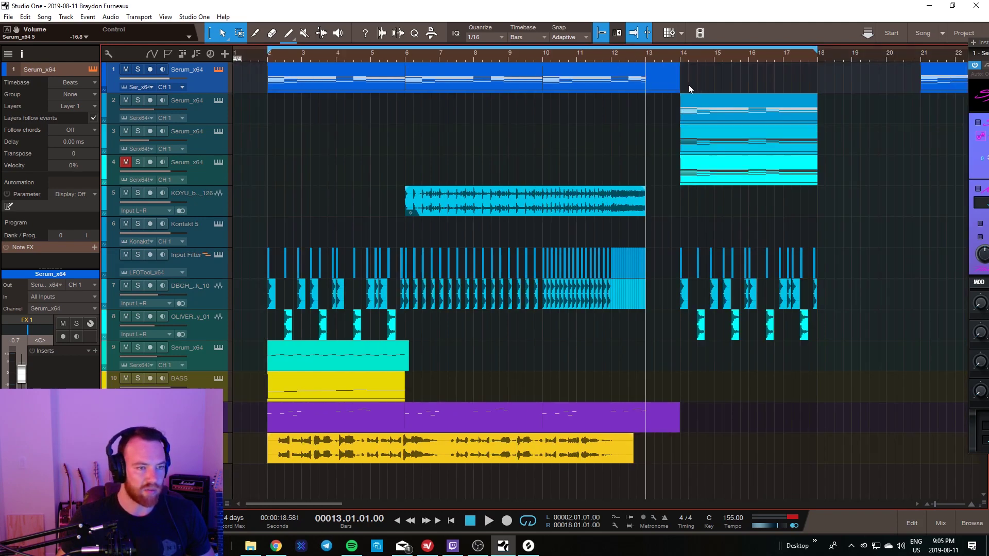
double_click(384, 88)
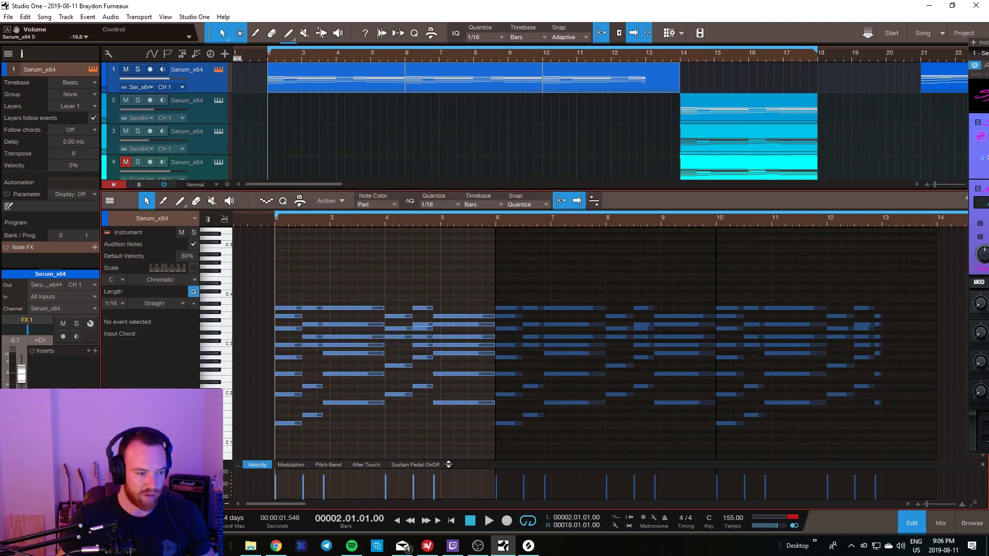
click(418, 464)
mouse_move(315, 495)
mouse_down()
mouse_move(277, 495)
mouse_move(286, 476)
mouse_move(284, 493)
mouse_move(316, 498)
mouse_move(287, 503)
mouse_up()
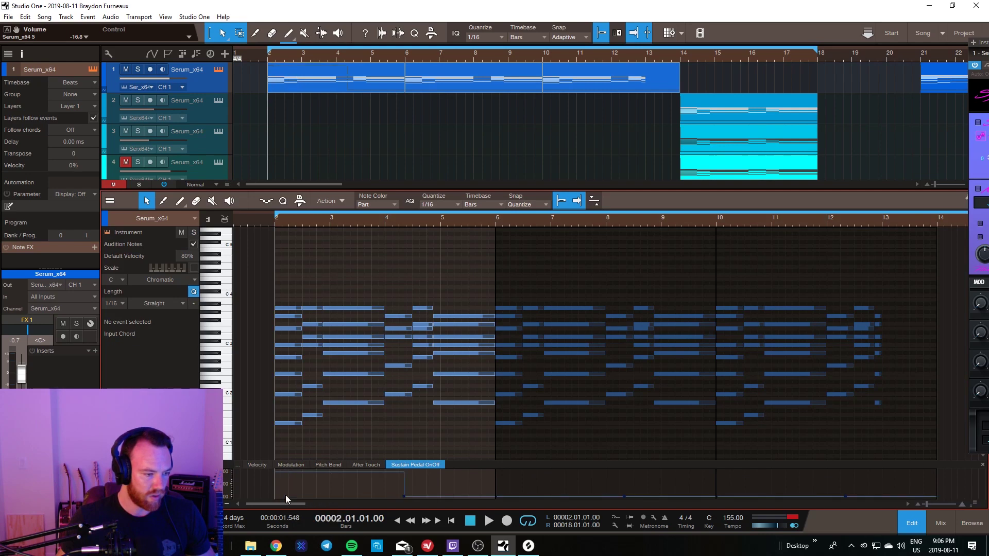
right_click(405, 466)
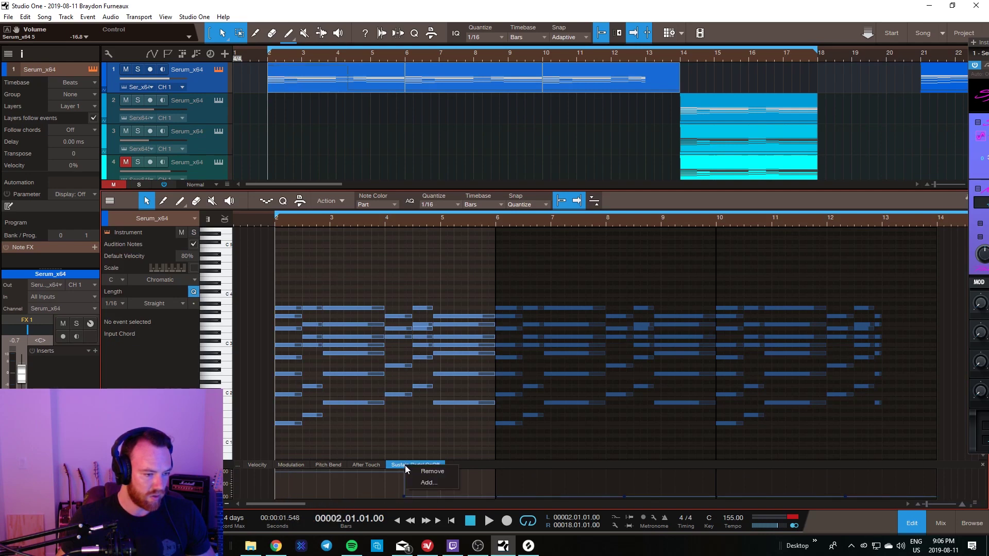
click(428, 472)
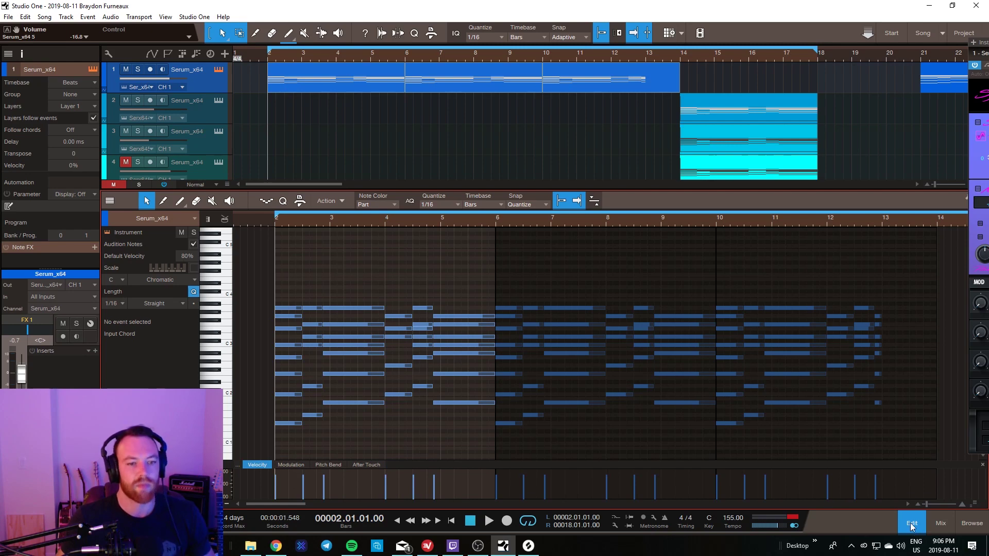
click(543, 56)
key(F2)
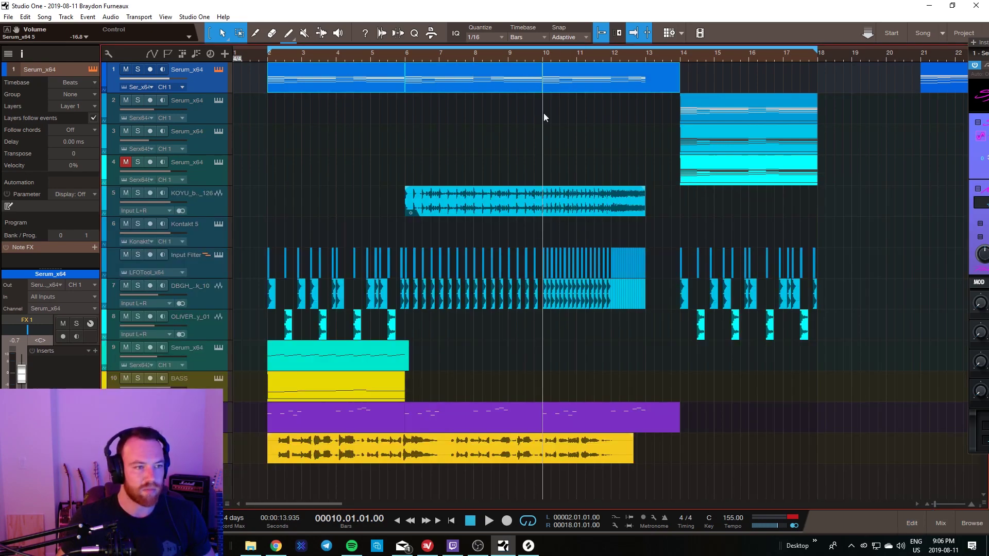
Step: Play the build-up from about bar 6 and open the Serum instrument of track 1
click(422, 58)
key(space)
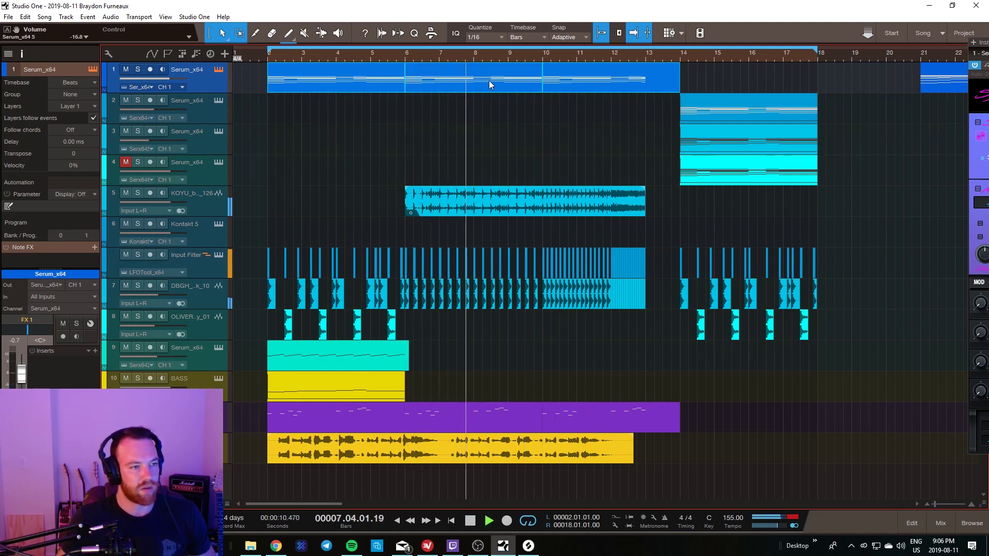
key(space)
click(218, 69)
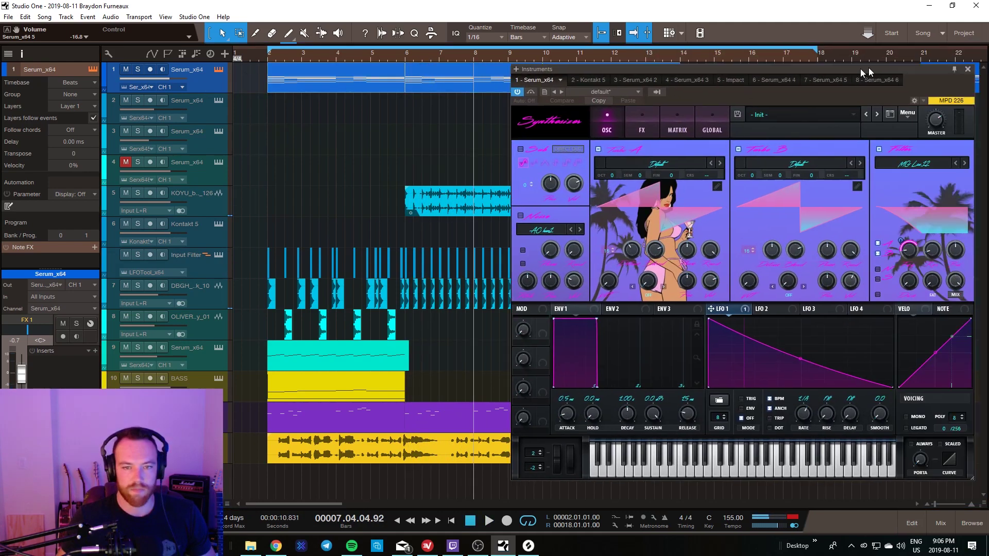
Step: Automate the Fil Cutoff of track 1's Serum, holding about 29 Hz until bar 6 and rising to maximum at bar 13
click(614, 253)
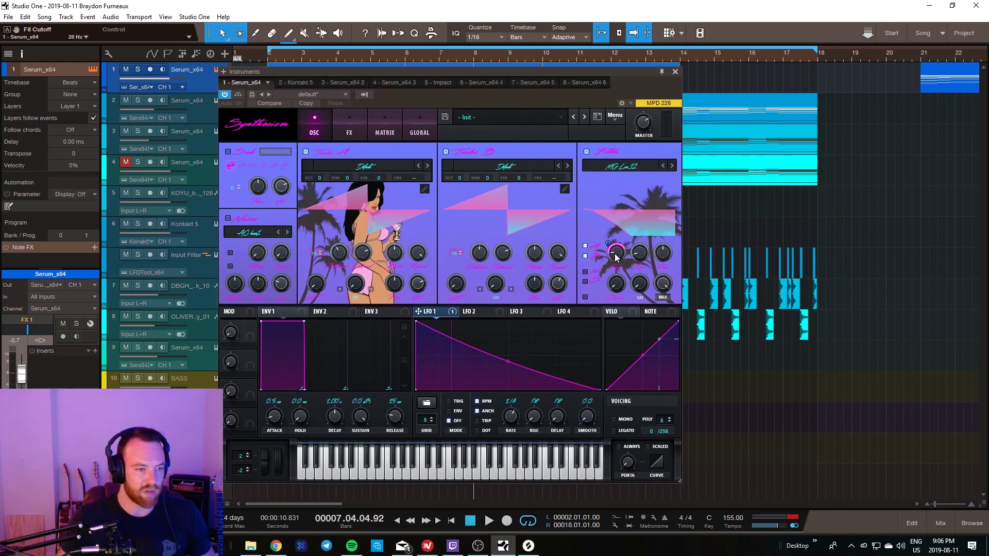
click(8, 30)
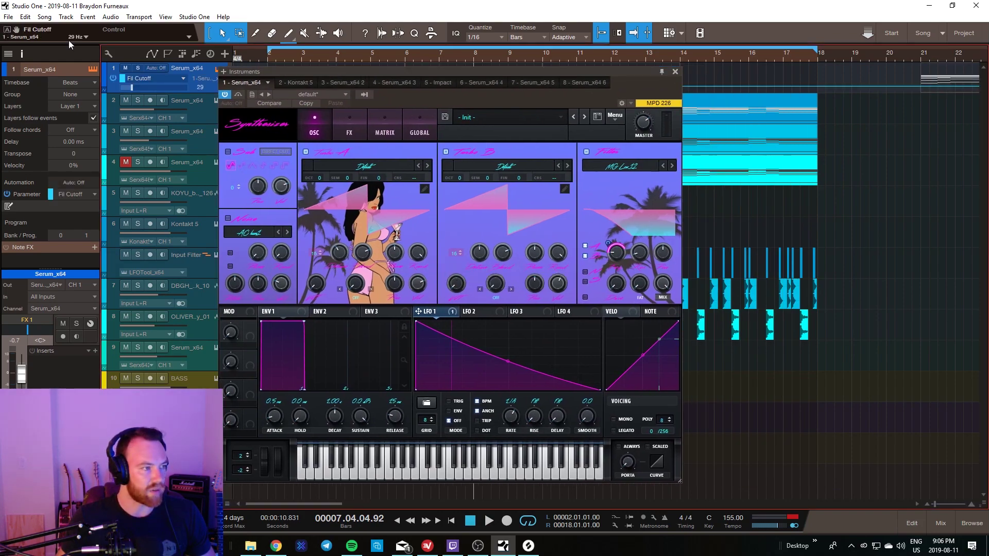
key(F11)
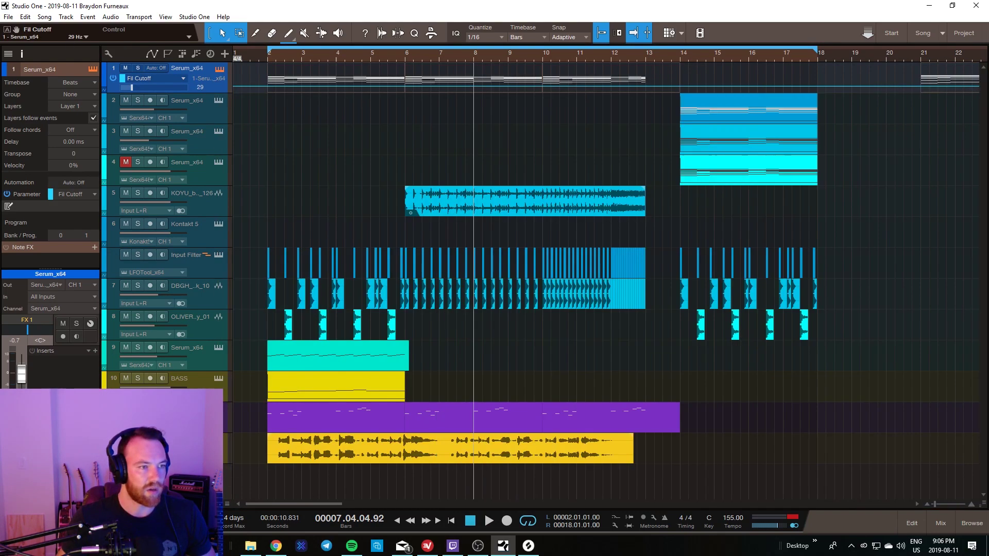
click(408, 88)
drag(530, 93, 647, 58)
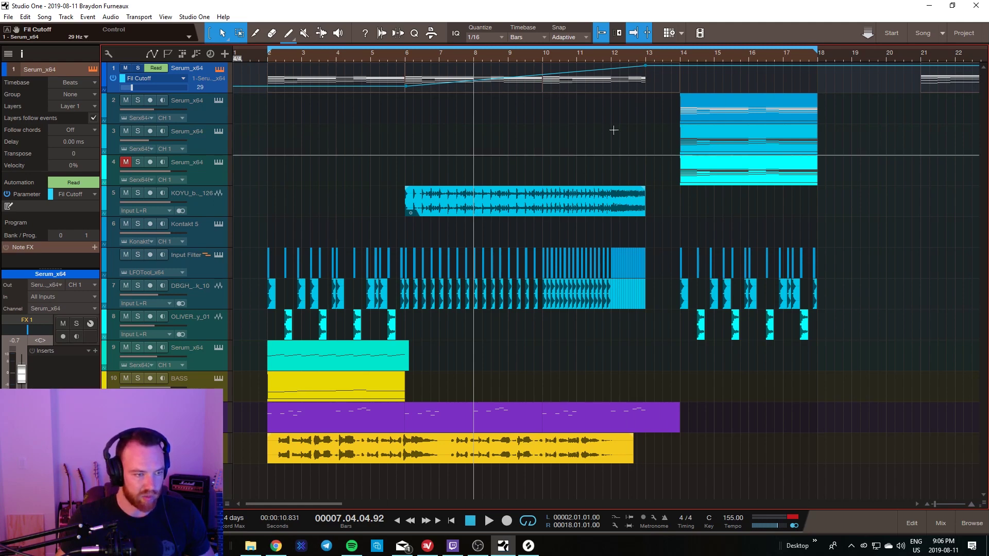
Step: Play the build-up from bar 6 and lower the KOYU build-up loop track's volume to -2.0 dB
click(406, 61)
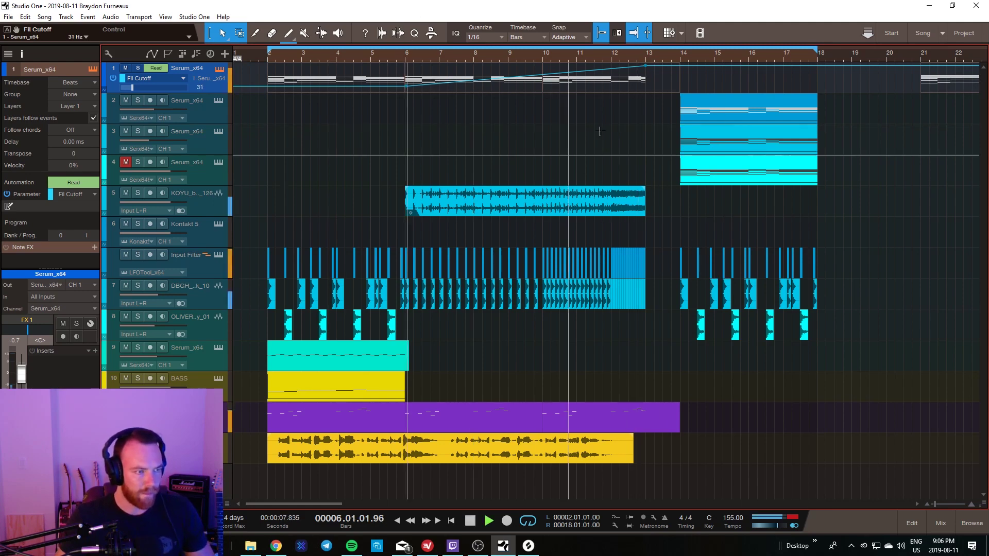
key(space)
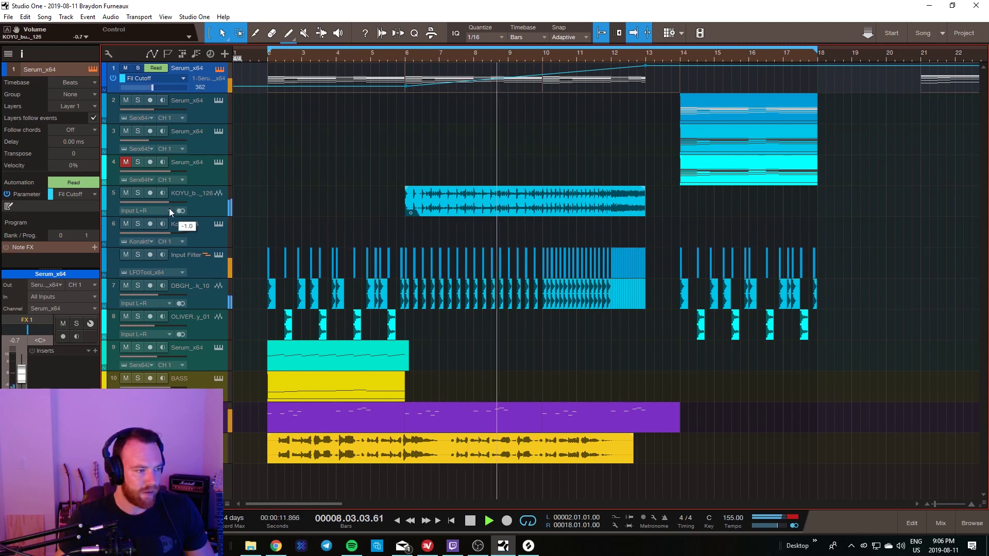
key(space)
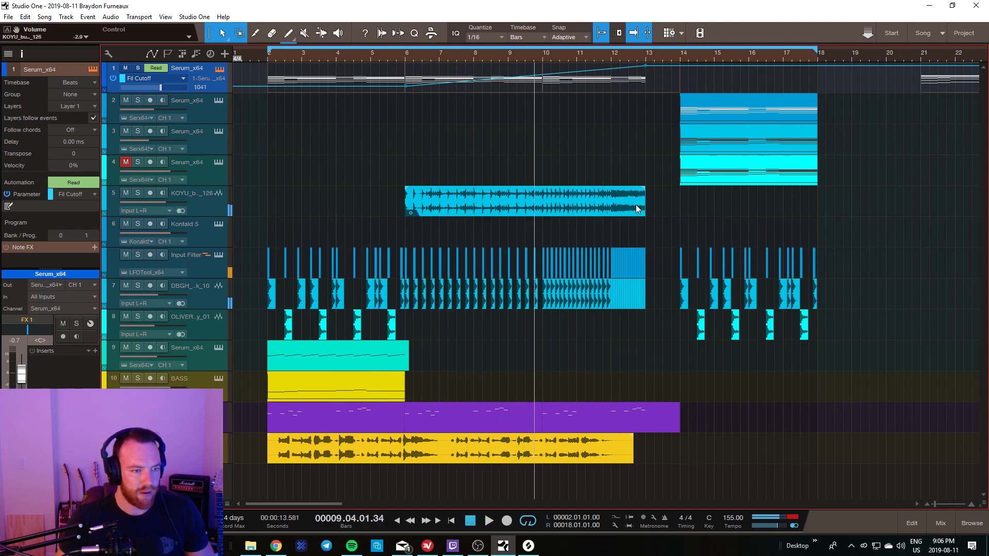
Step: Split the KOYU build-up loop on track 5 at bar 10 and shorten its first part to half a bar
drag(420, 41, 427, 45)
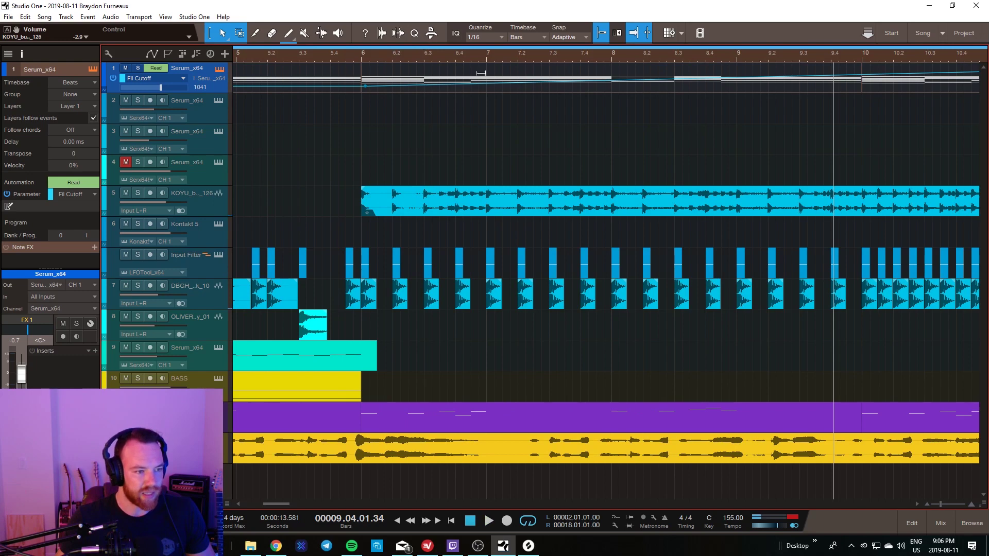
scroll(838, 60, down, 4)
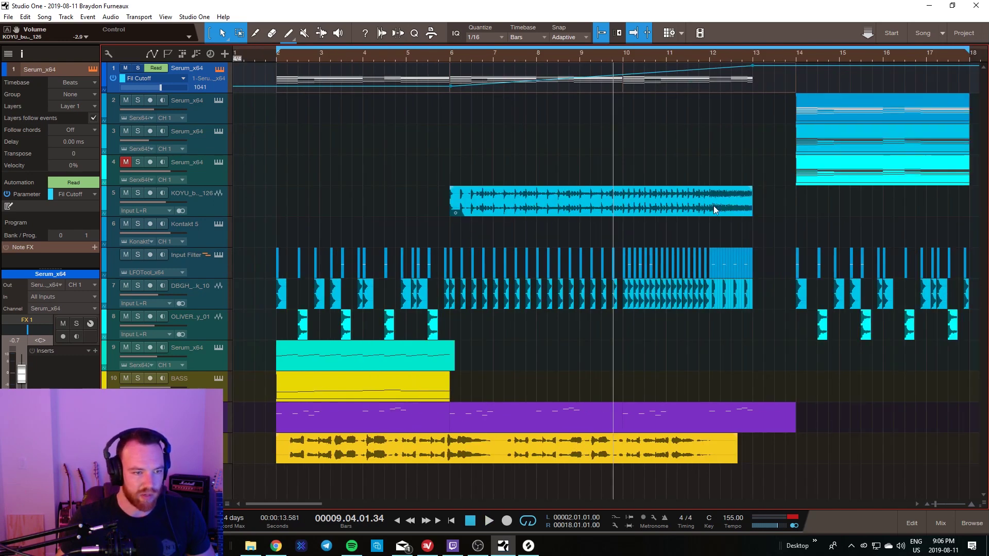
alt+click(622, 198)
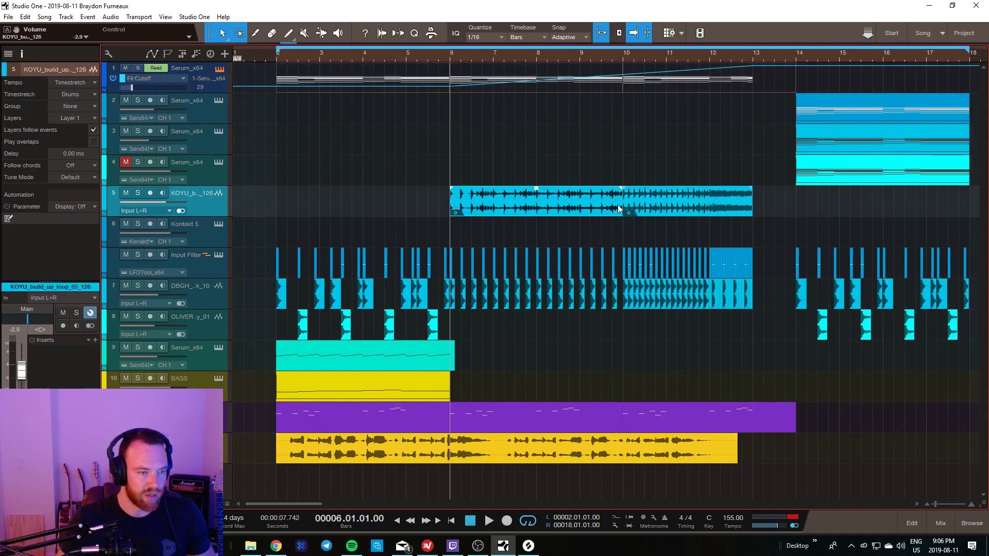
drag(621, 205, 471, 206)
Step: Duplicate the half-bar KOYU clip repeatedly until the copies fill bars 6 to 10
key(d)
key(d)
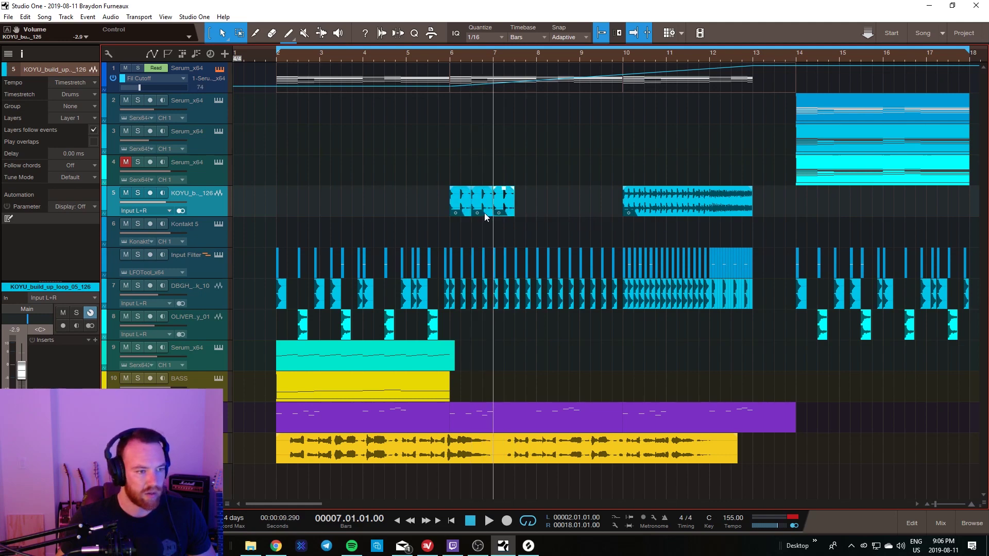
key(d)
key(d)
key(d)
key(d)
key(d)
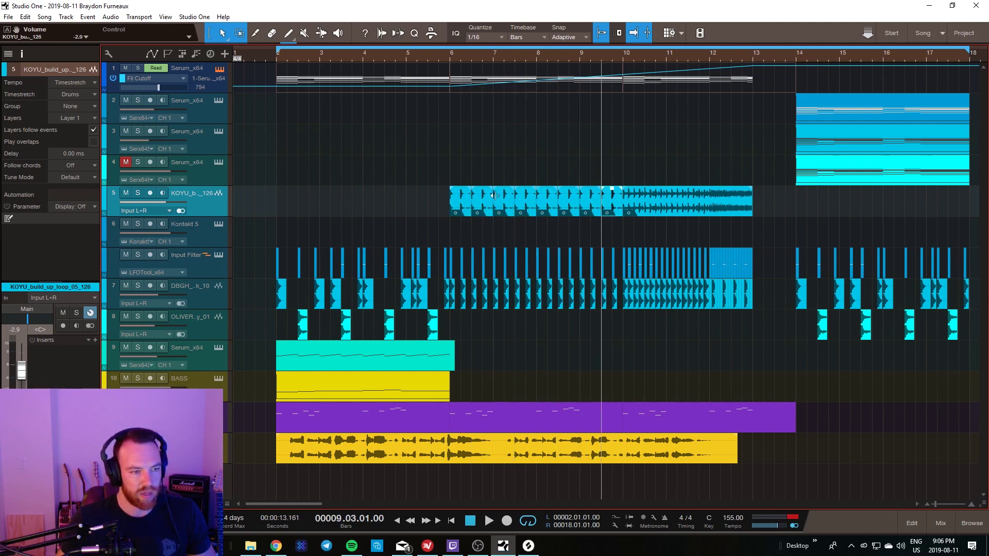
Step: Save the song while playing the build-up from about bar 6 to hear the repeated KOYU clips
click(447, 48)
key(space)
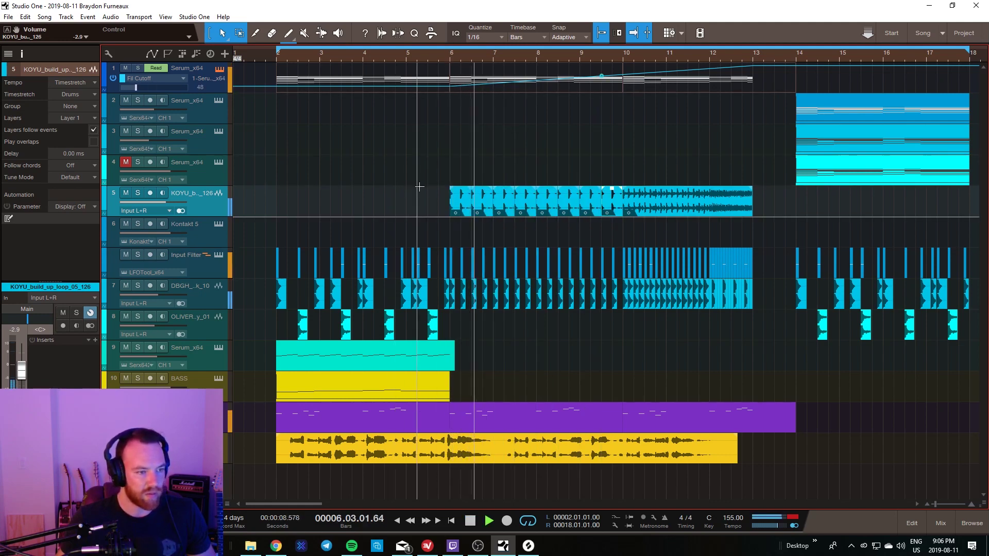
key(ctrl+s)
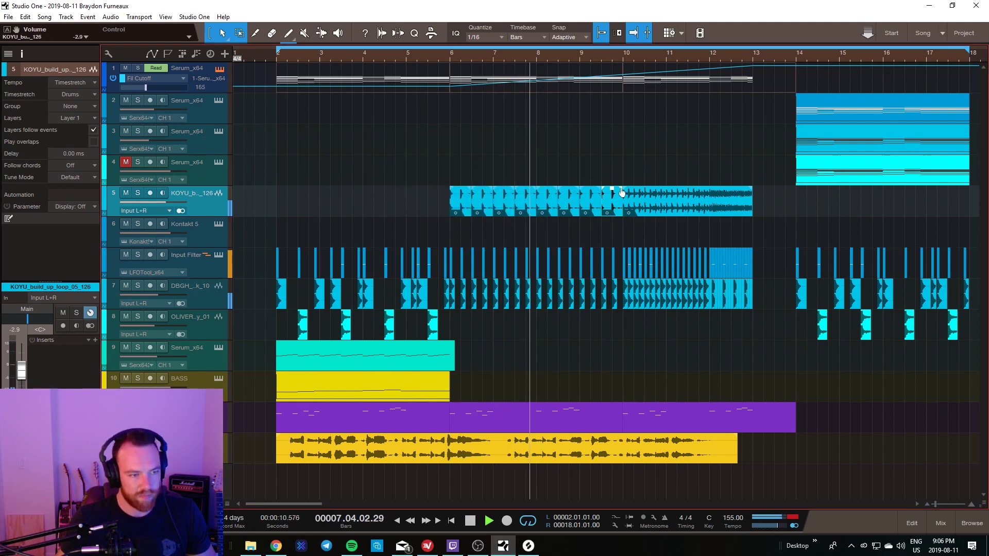
key(w)
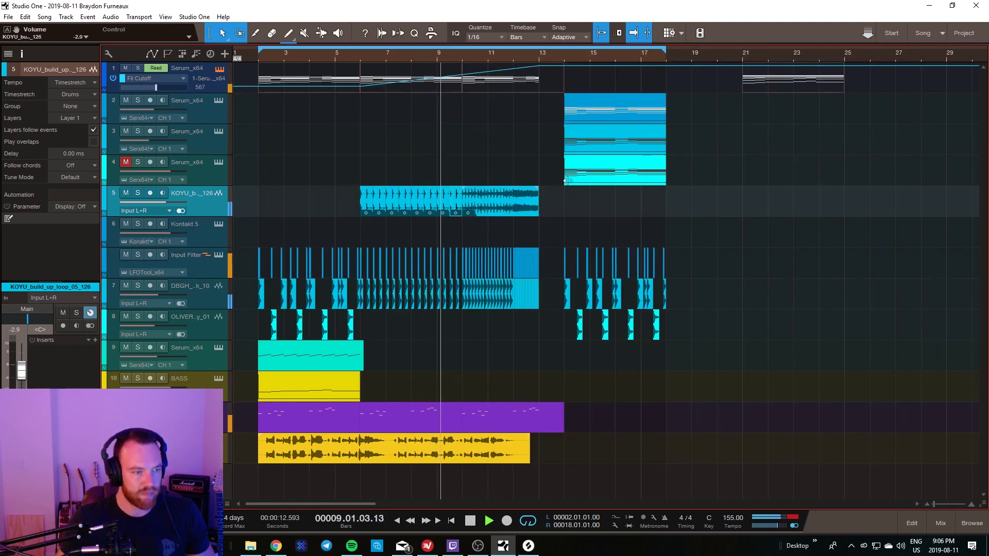
key(space)
Step: Duplicate the BASS clip twice and remove the part of the last copy after bar 13
click(335, 391)
key(ctrl+d)
key(ctrl+d)
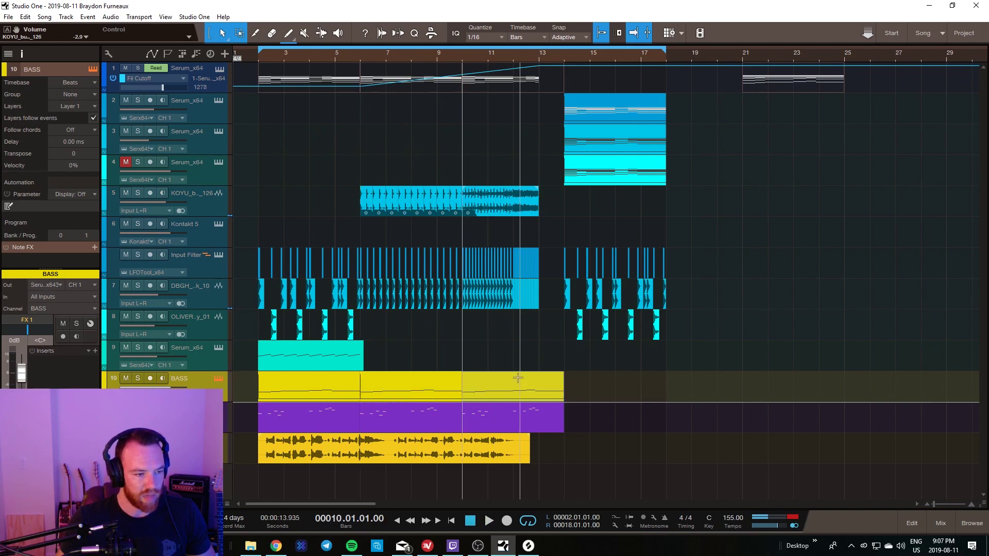
alt+click(539, 375)
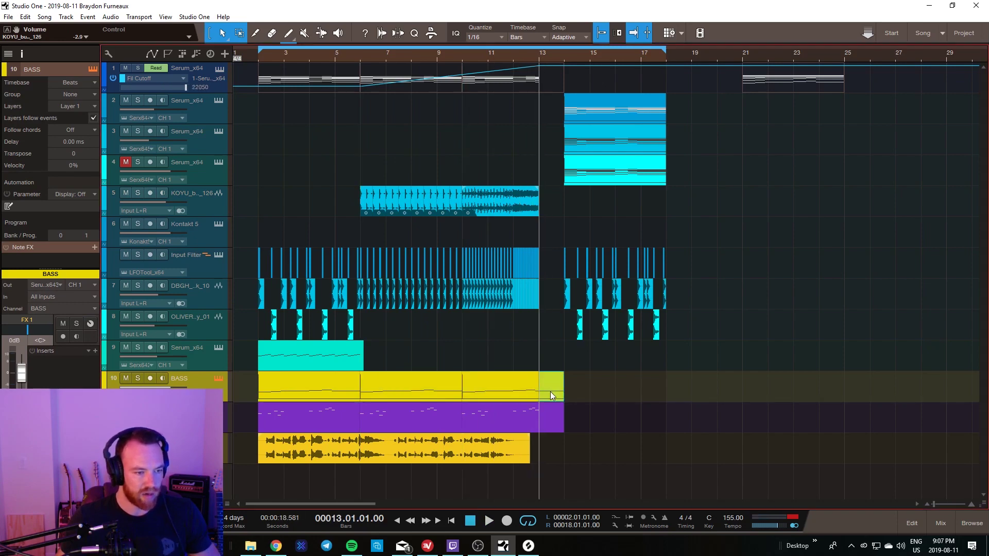
key(Delete)
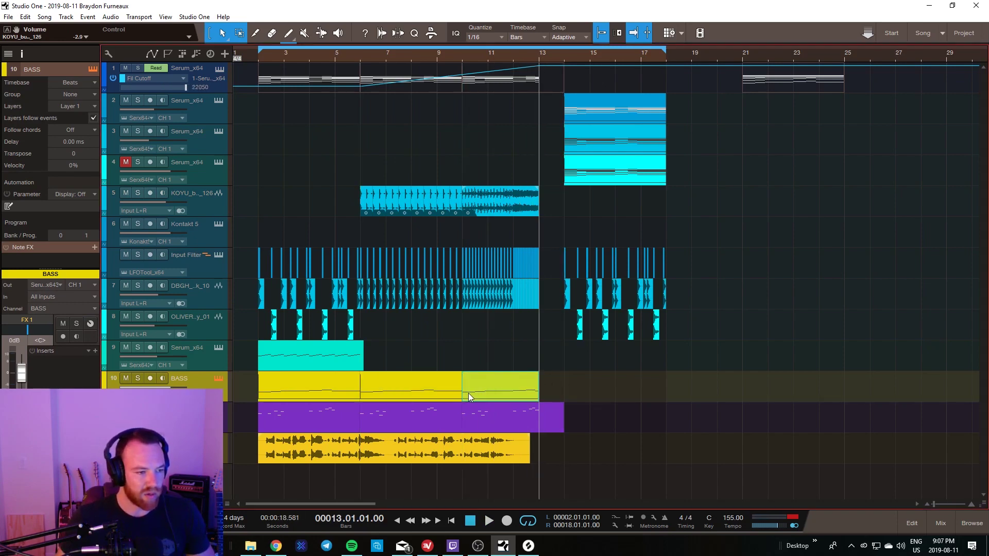
Step: Try duplicating the untrimmed Serum clip on track 9 twice and undo the copies
click(347, 363)
key(ctrl+d)
key(ctrl+d)
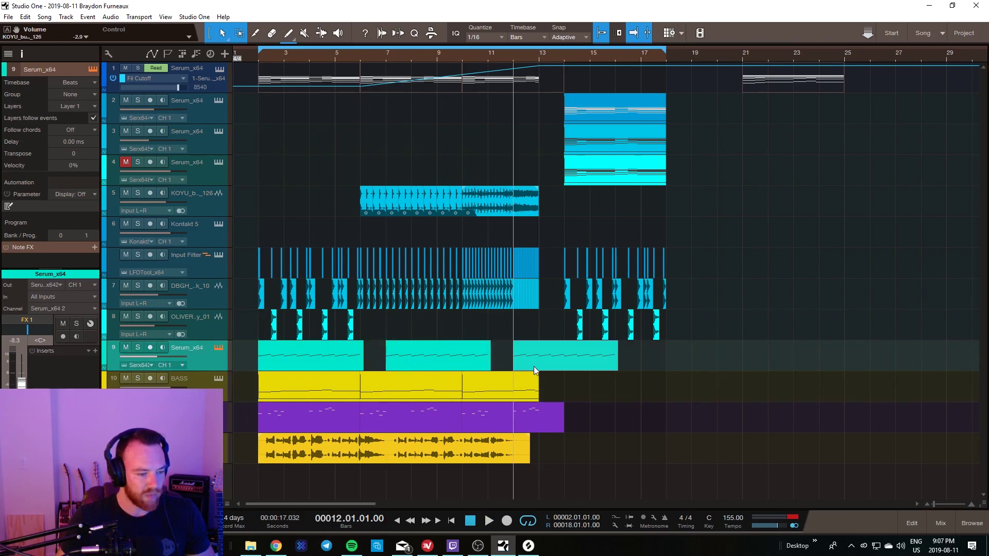
key(ctrl+z)
key(ctrl+z)
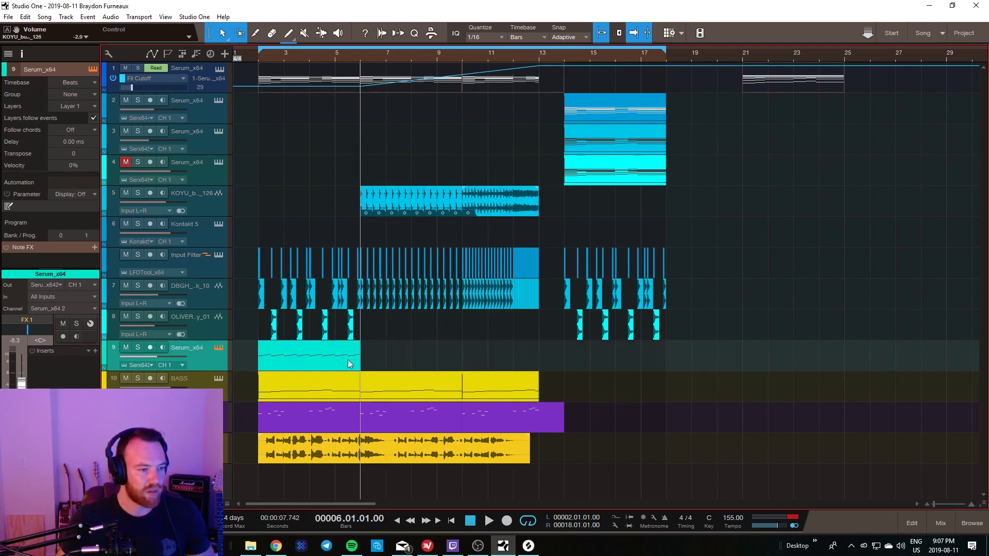
Step: Duplicate the Serum clip on track 9, trimmed to end at bar 6, twice and shorten the last copy to bar 13
key(ctrl+d)
key(ctrl+d)
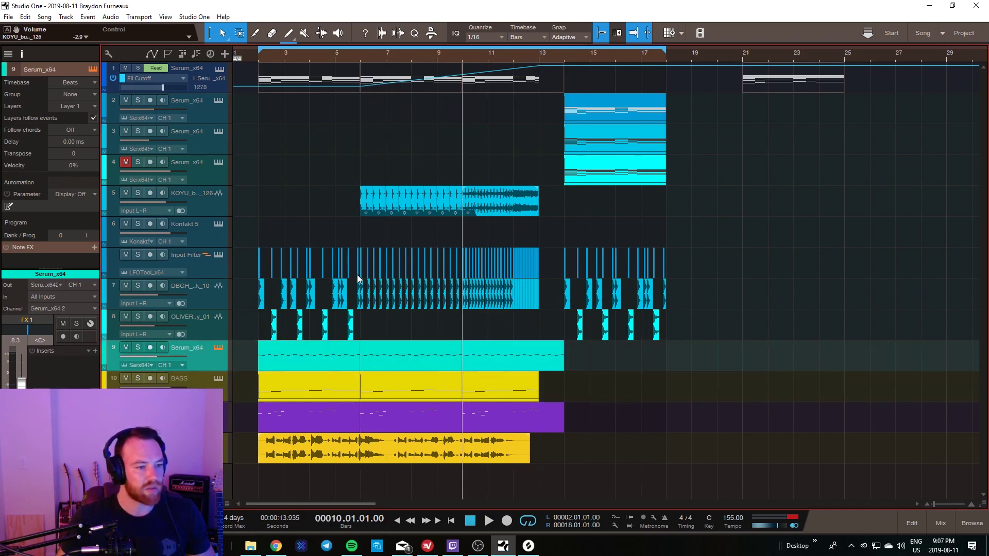
drag(563, 360, 549, 361)
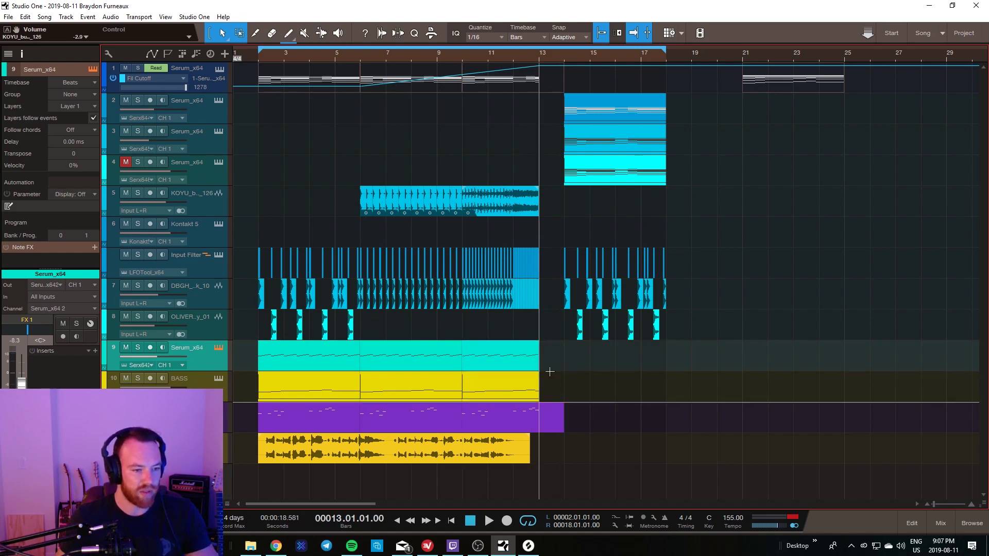
Step: Trim the last VOCAL CHOPS clip to bar 13 and automate the track's SerumFX EQ FrqH rising from bar 6 to 13
drag(562, 420, 536, 422)
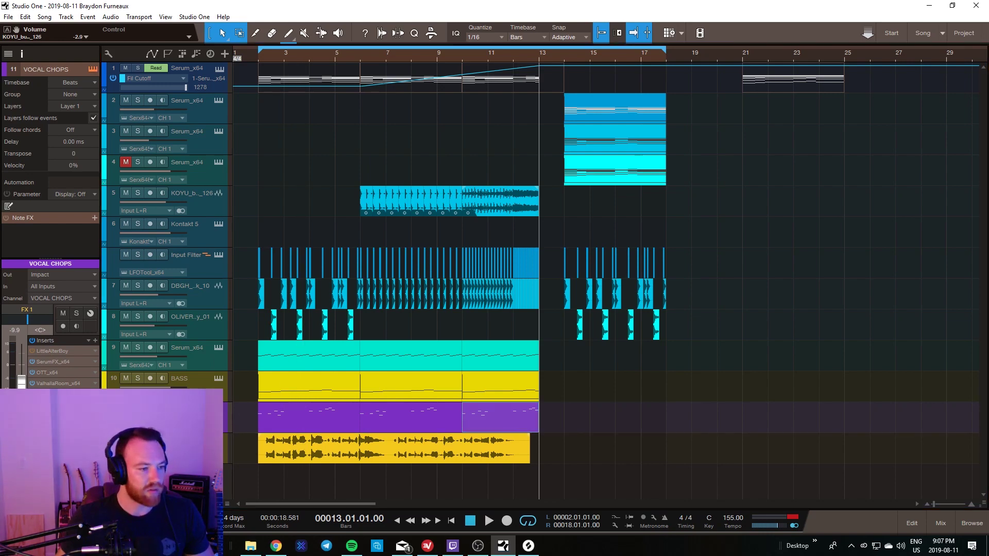
click(55, 363)
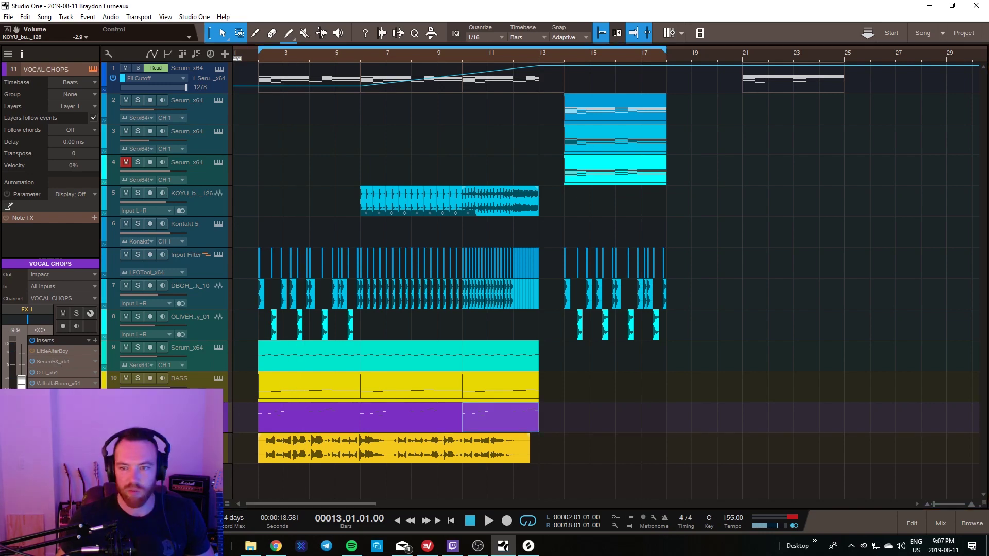
drag(833, 294, 820, 325)
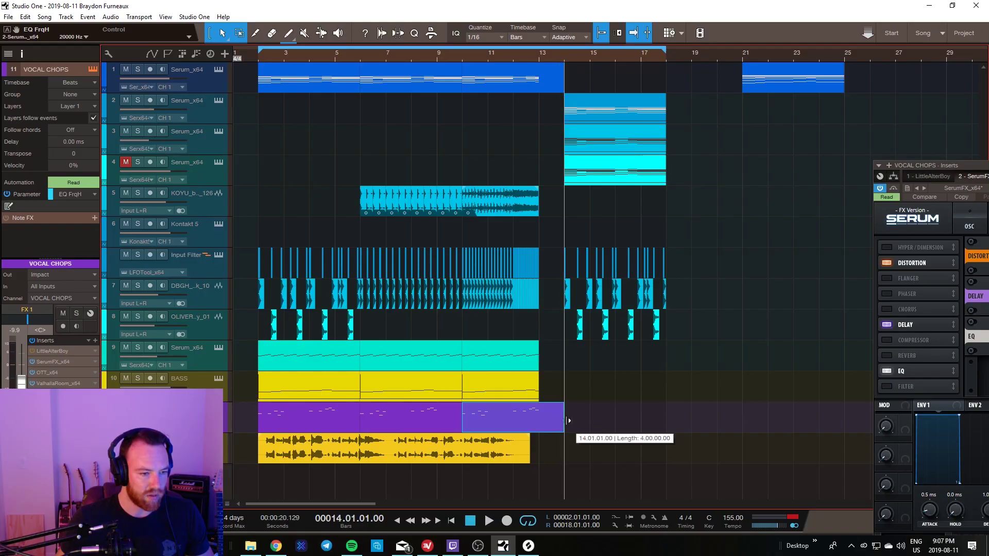
Step: Extend the last VOCAL CHOPS clip to bar 14 and duplicate its bar 12 notes into bar 13
drag(566, 416, 557, 428)
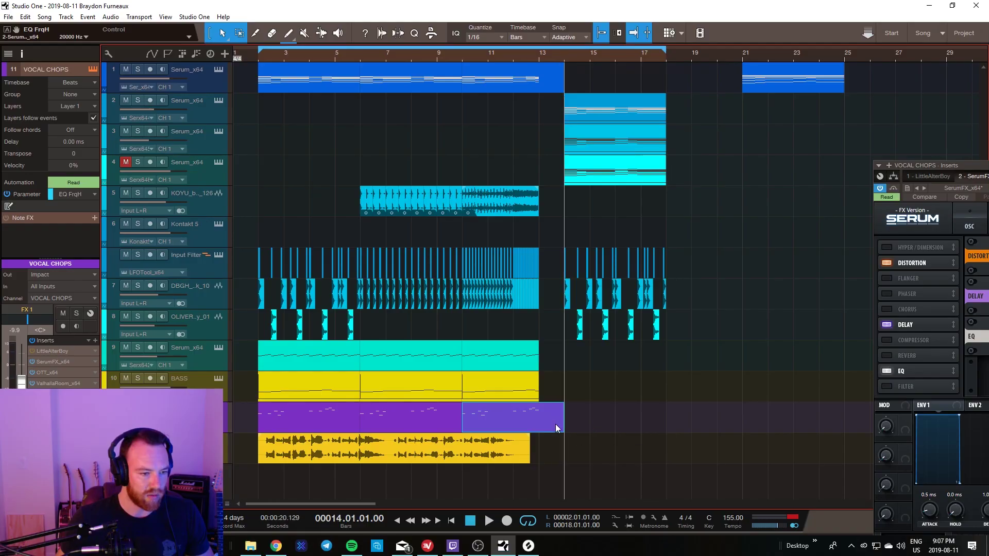
double_click(557, 428)
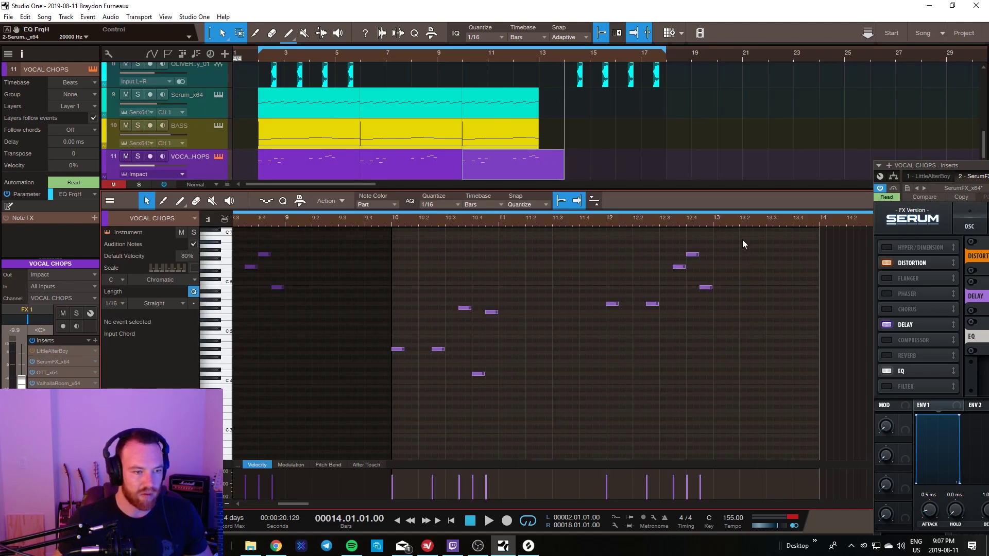
drag(675, 297, 611, 326)
key(ctrl+d)
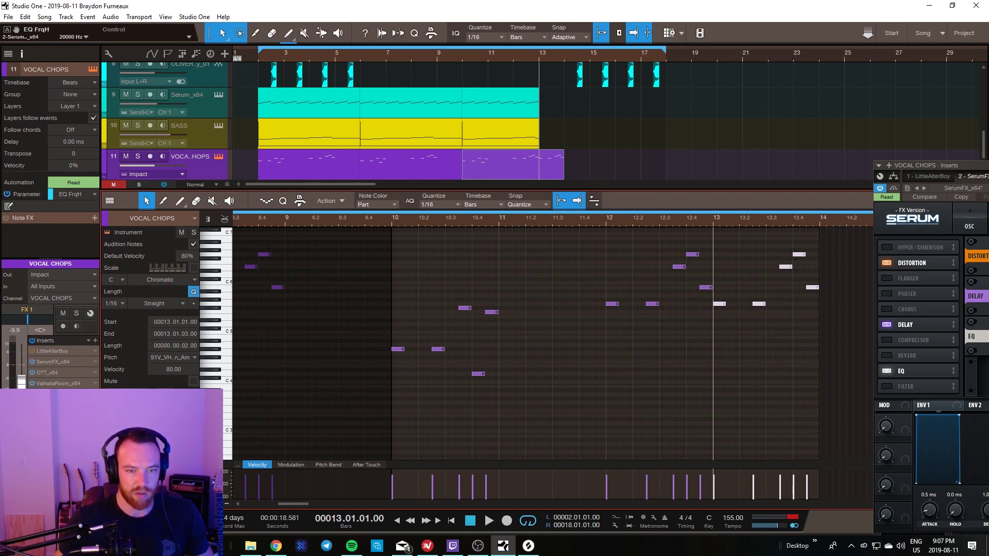
key(F2)
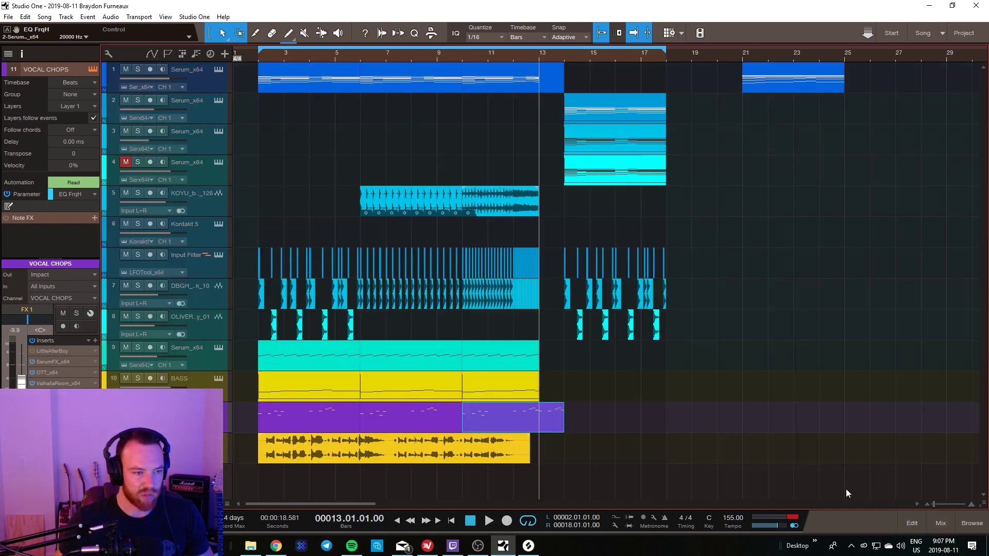
Step: Make the VOCAL CHOPS EQ FrqH automation drop to about 27 at bar 13 and rise until bar 14, and play it
key(a)
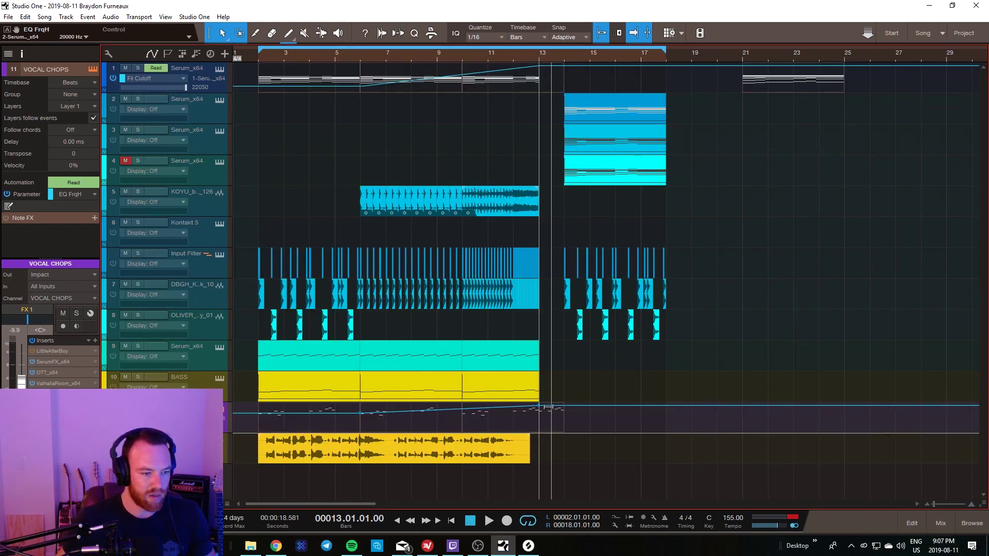
drag(544, 424, 564, 406)
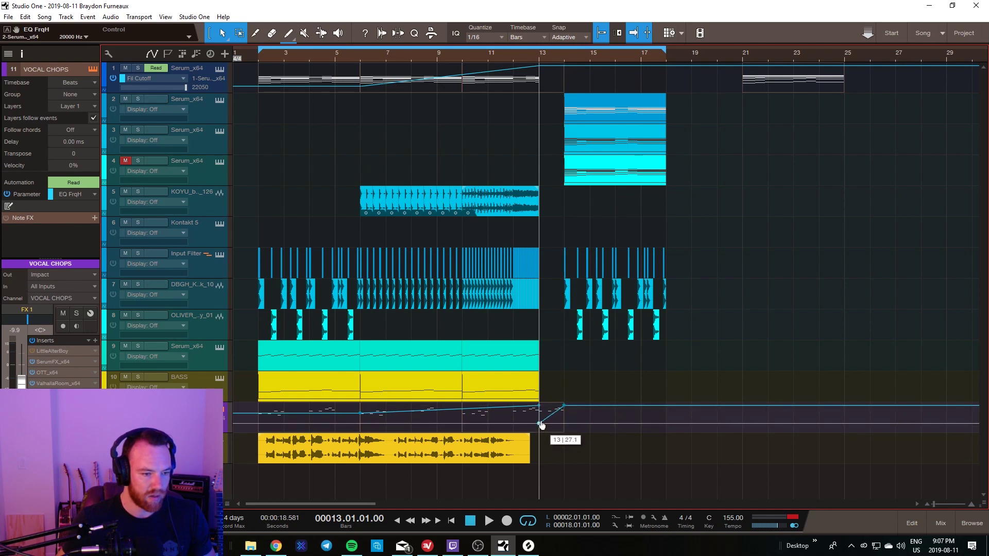
key(a)
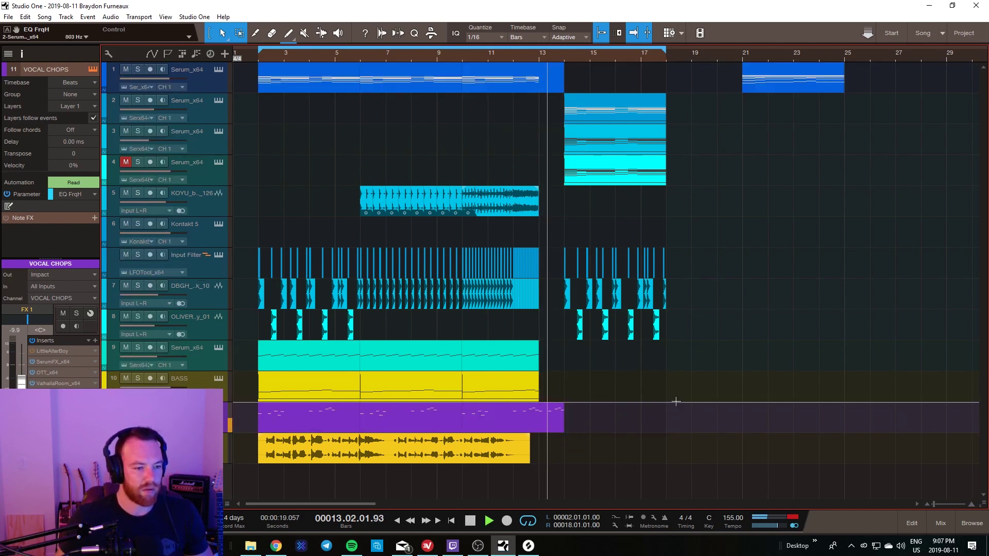
key(space)
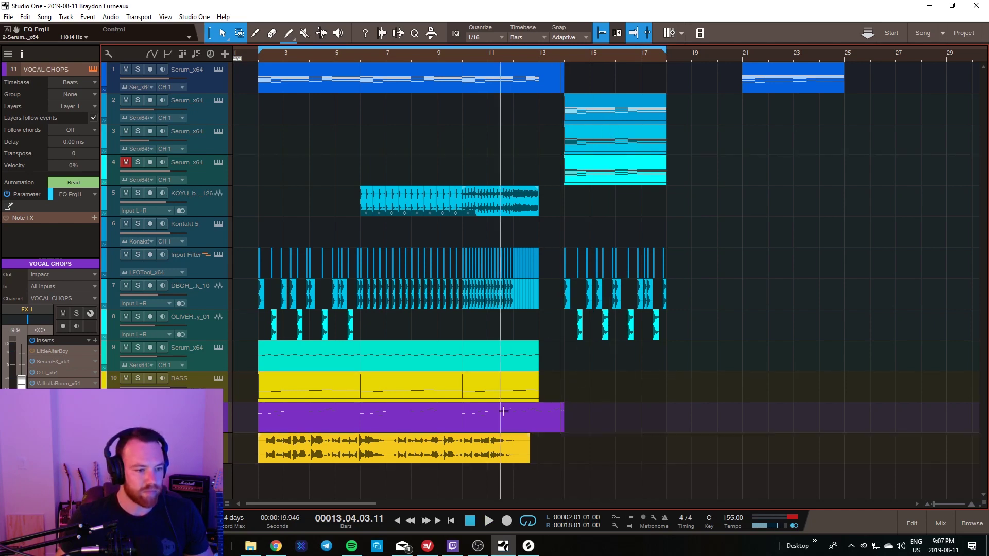
Step: Copy the first two VOCAL CHOPS clips to bar 14 and delete the second pasted copy so the part ends at bar 18
click(375, 423)
click(309, 422)
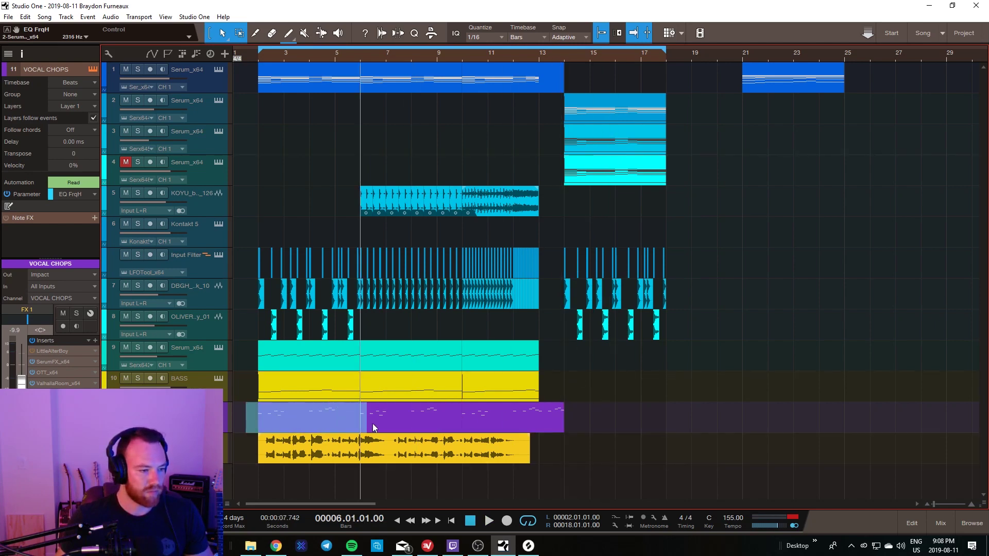
shift+click(406, 419)
click(564, 55)
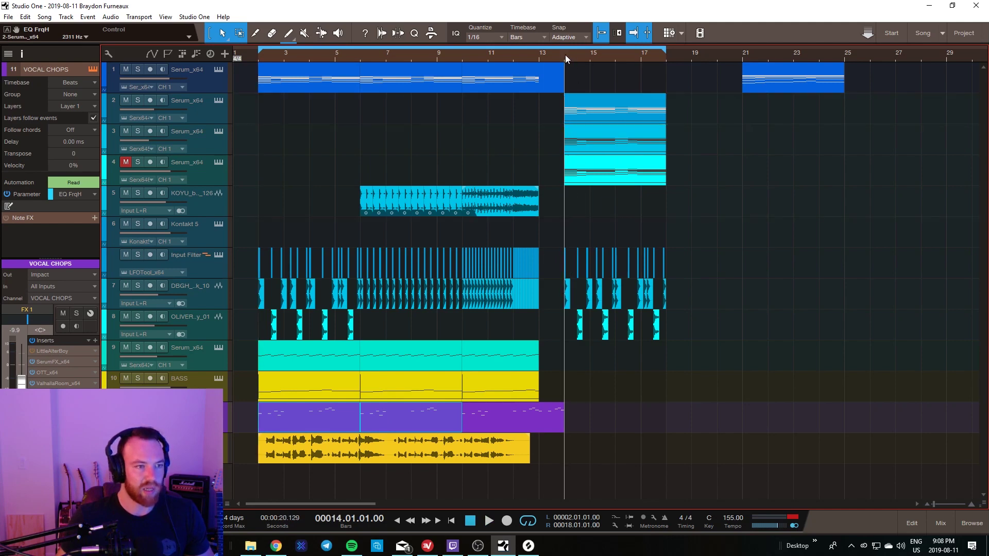
key(ctrl+v)
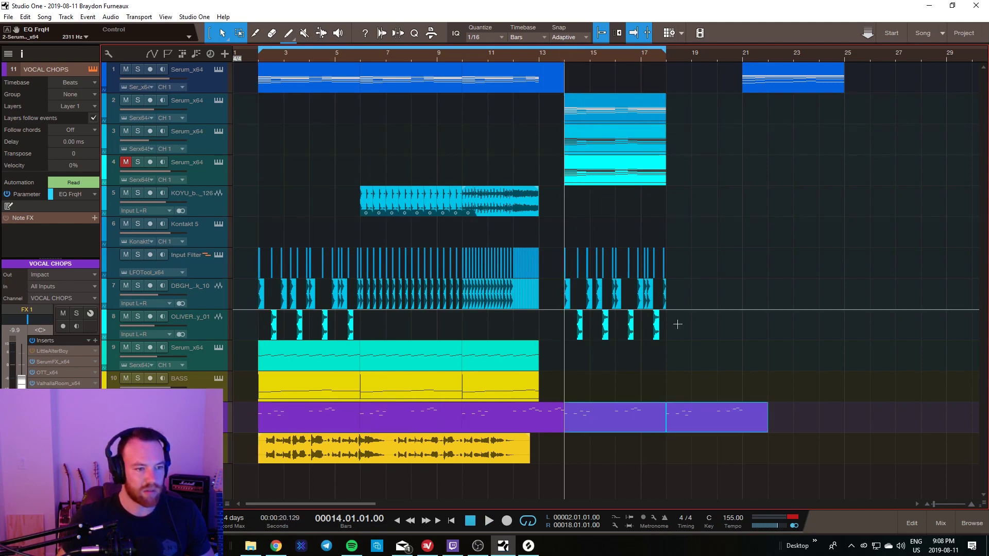
click(722, 425)
key(Delete)
Step: Flatten the VOCAL CHOPS EQ FrqH automation at 20000 Hz by raising its points at bars 14 and 18
click(639, 427)
key(a)
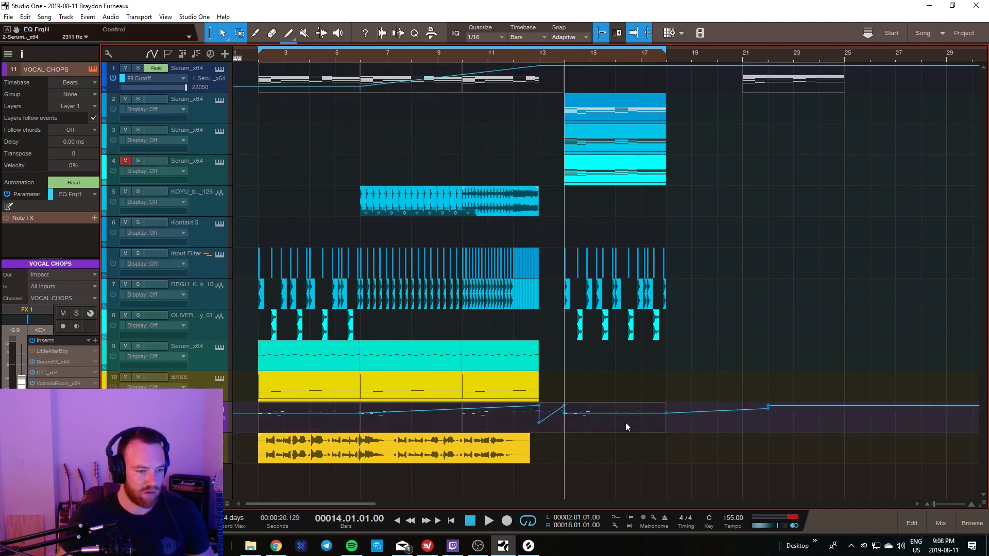
drag(564, 419, 564, 400)
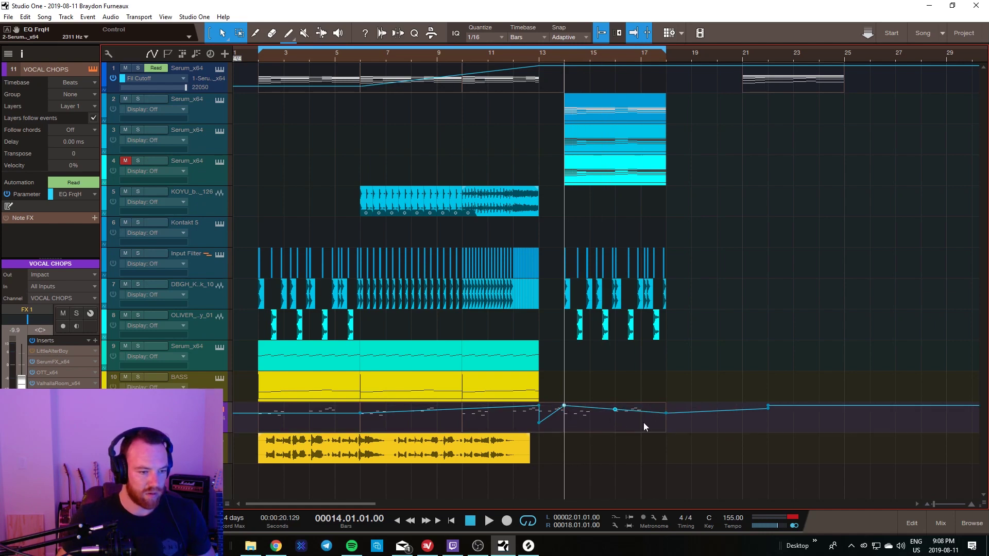
drag(666, 415, 666, 405)
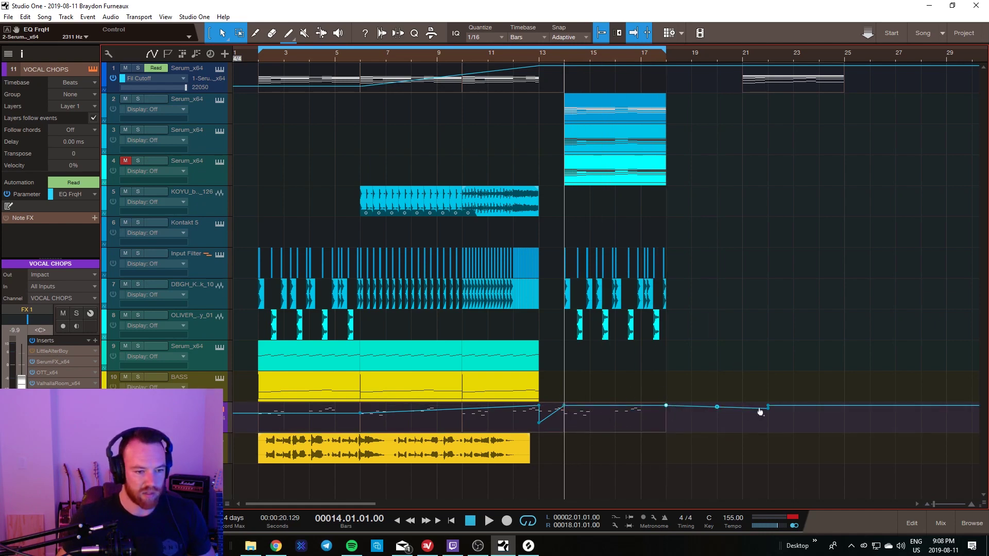
key(a)
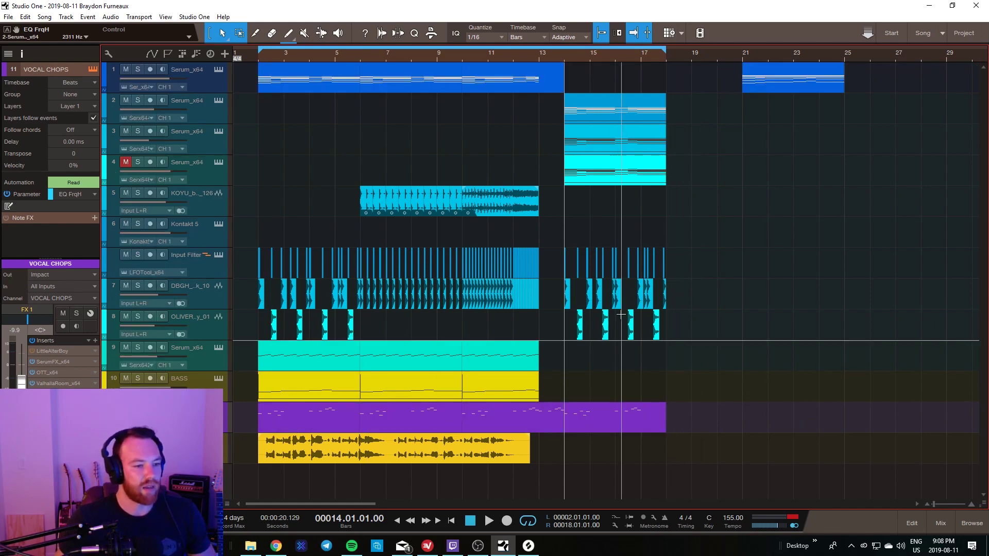
Step: Copy the last Serum clip on track 9 and the last BASS clip to bar 14, both running to bar 18
click(516, 369)
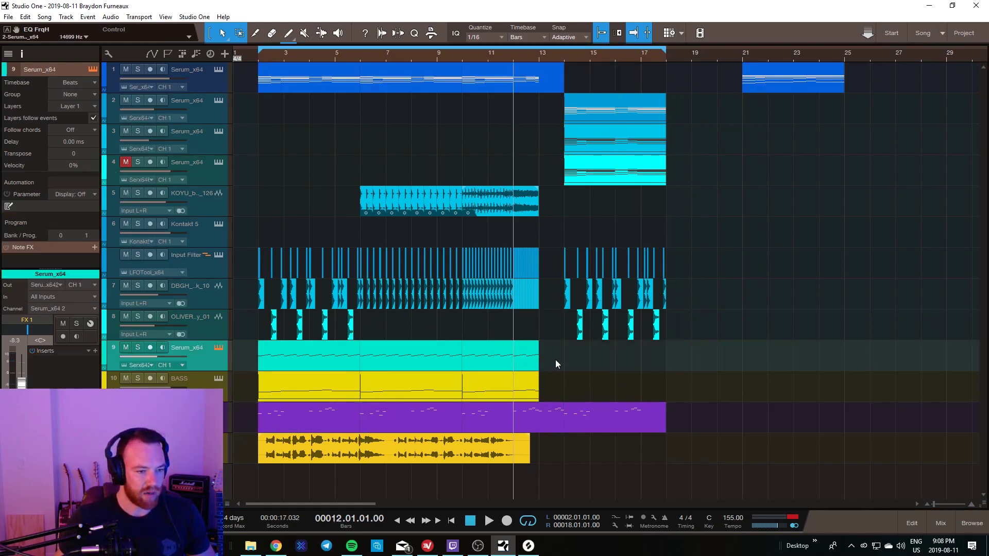
key(KP_Subtract)
key(KP_Subtract)
key(KP_Subtract)
key(KP_Subtract)
key(KP_Subtract)
key(KP_Subtract)
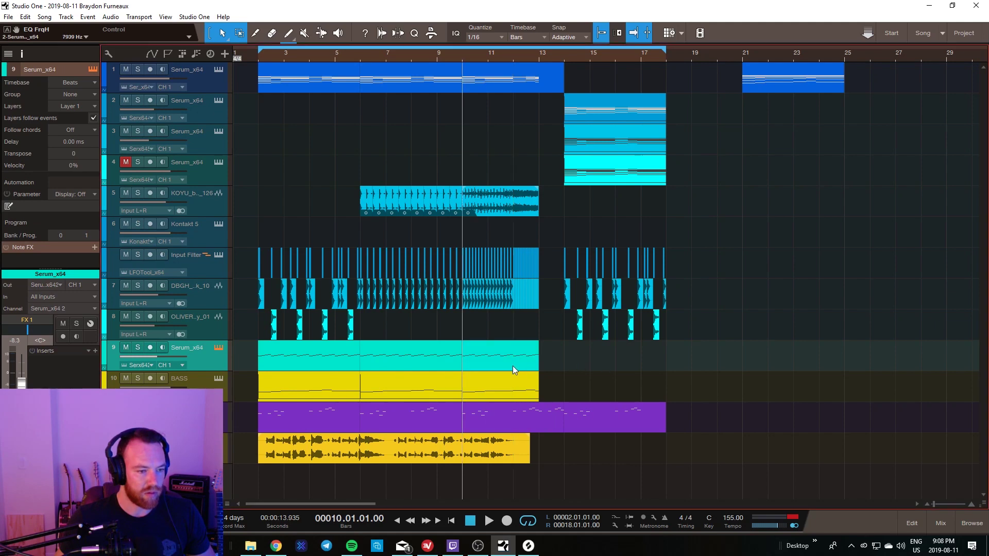
drag(468, 366, 581, 355)
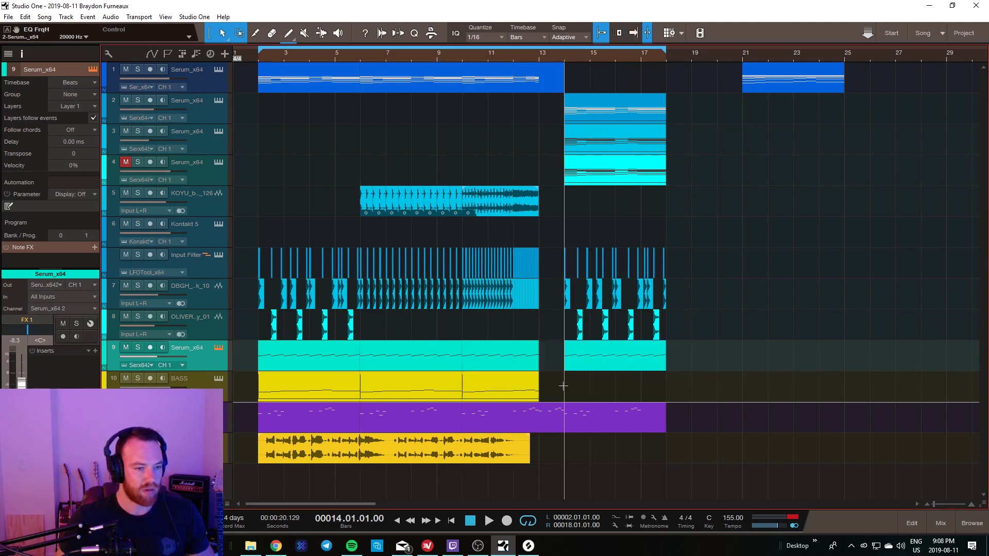
click(491, 392)
drag(491, 391, 603, 379)
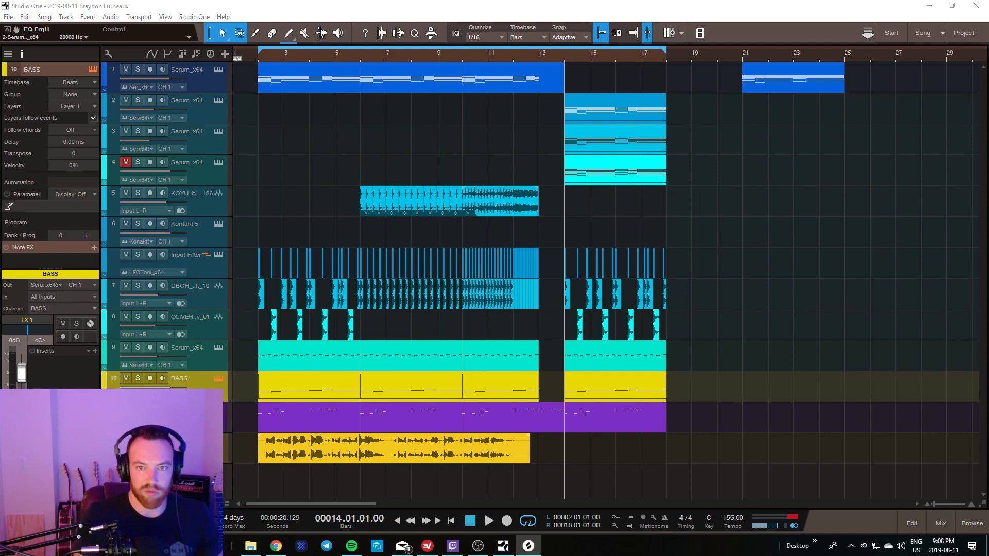
Step: Switch to Splice, search the samples for "reverse", audition results and place the foley reverse fill 03 sample on a new track at bar 13
key(alt+Tab)
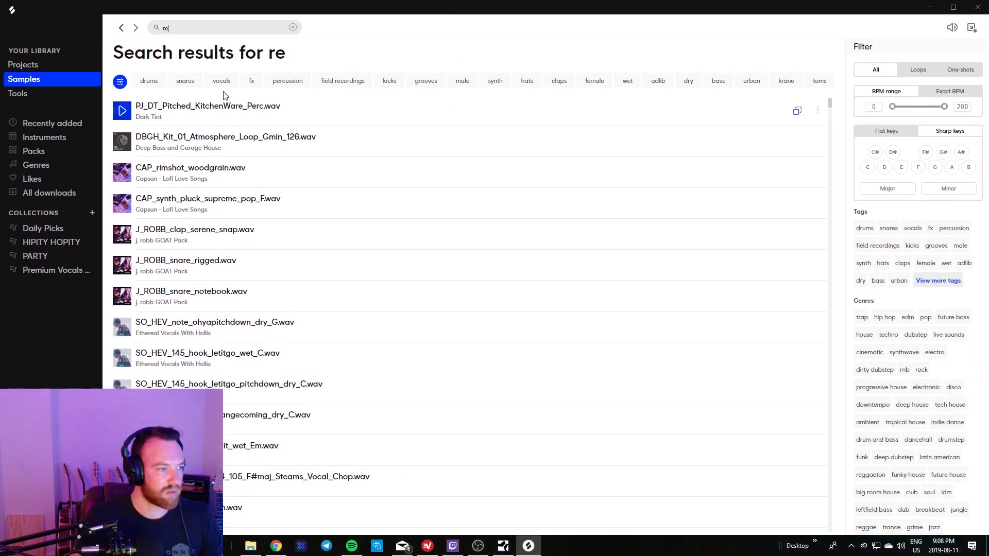
text(reverse)
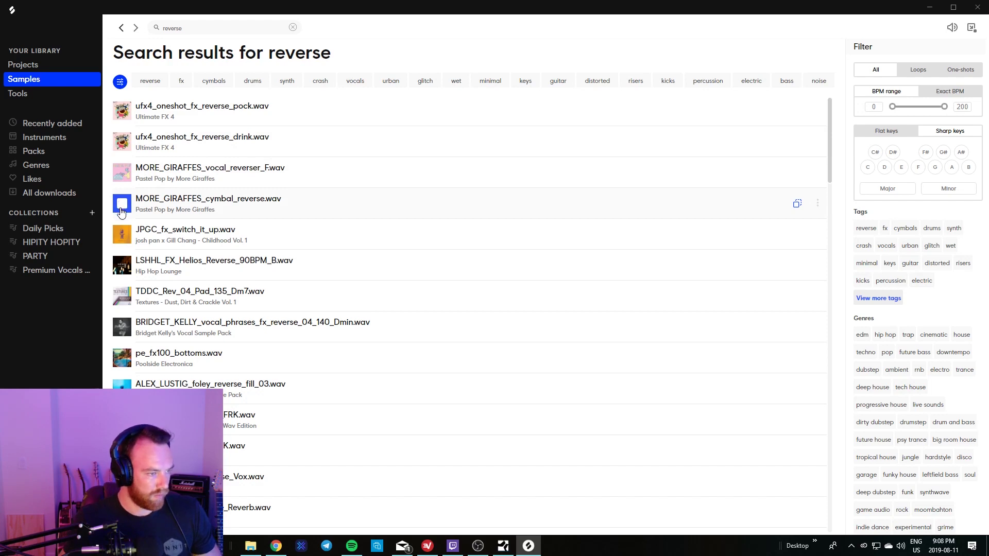
click(125, 265)
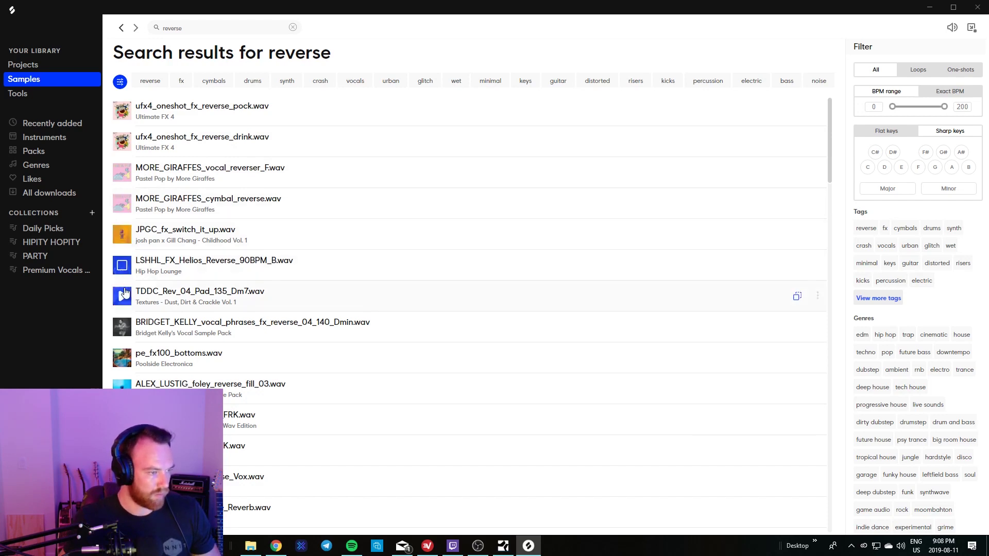
click(124, 328)
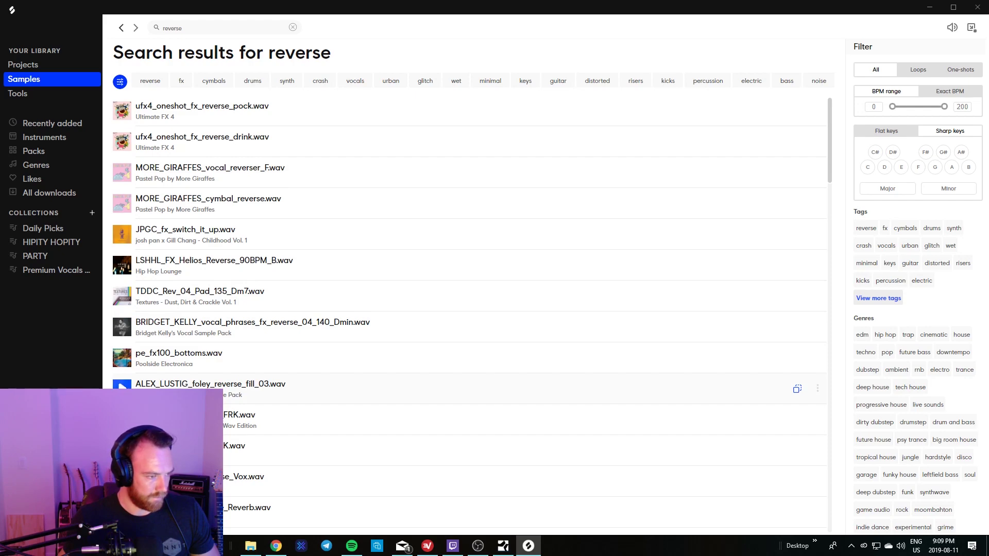
key(alt+Tab)
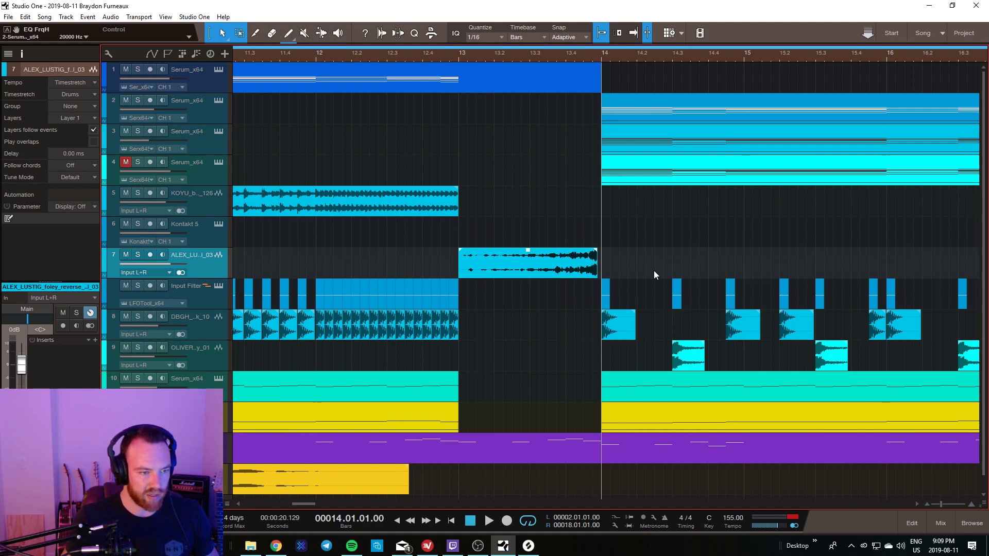
Step: Extend the reverse fill clip to bar 14, give it a full-length fade-in, and play it from bar 13
drag(596, 269, 601, 269)
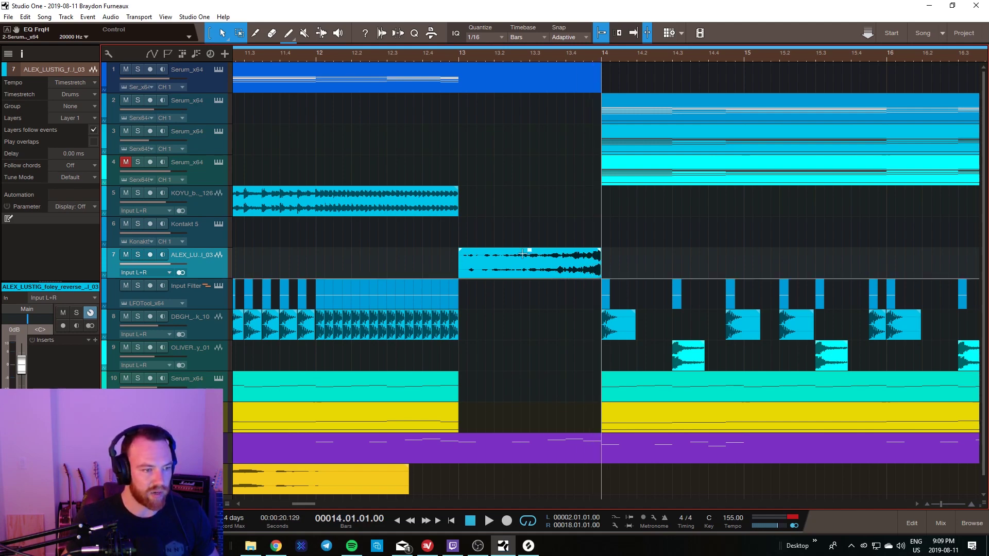
drag(459, 249, 600, 249)
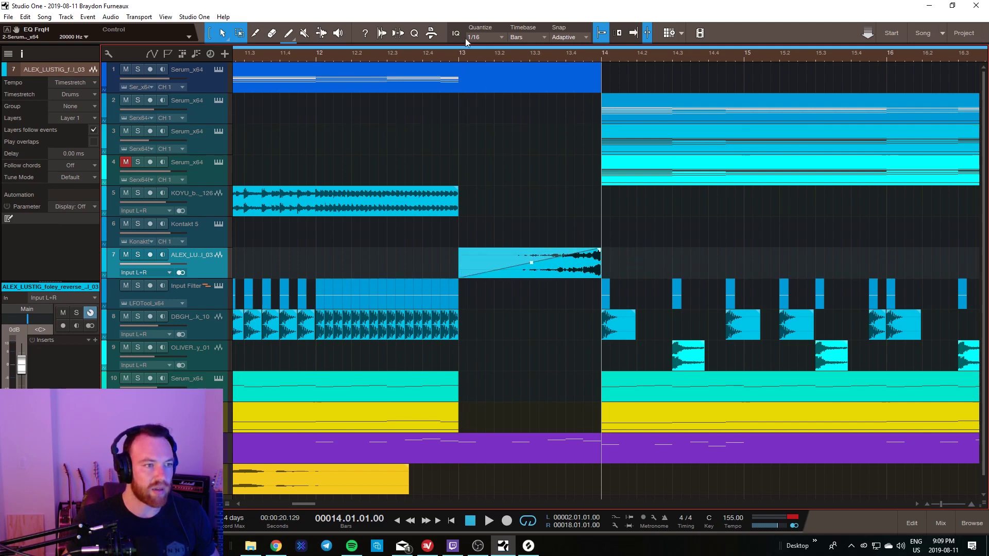
click(461, 55)
key(space)
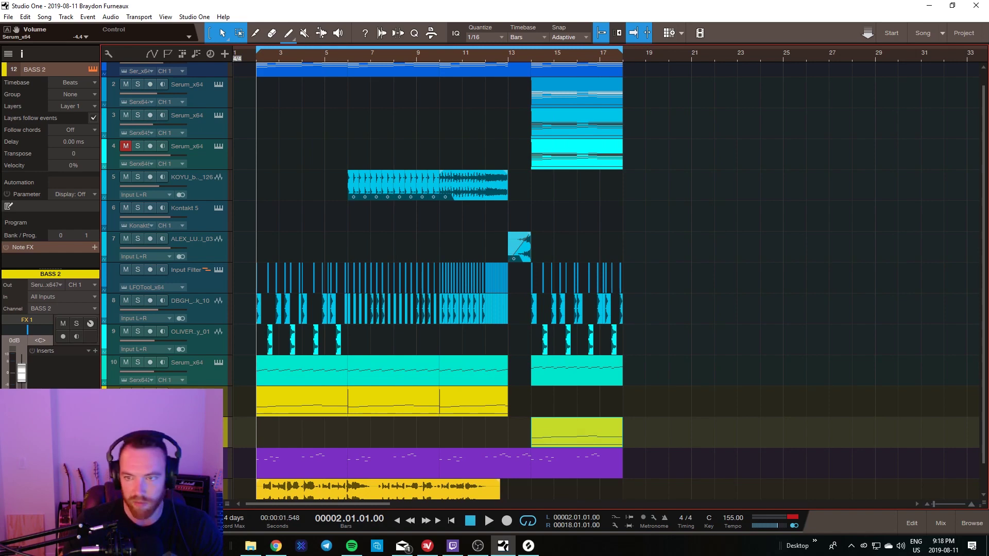
Step: Open the Serum instrument of the BASS 2 track and browse its Bass presets
key(F11)
click(607, 125)
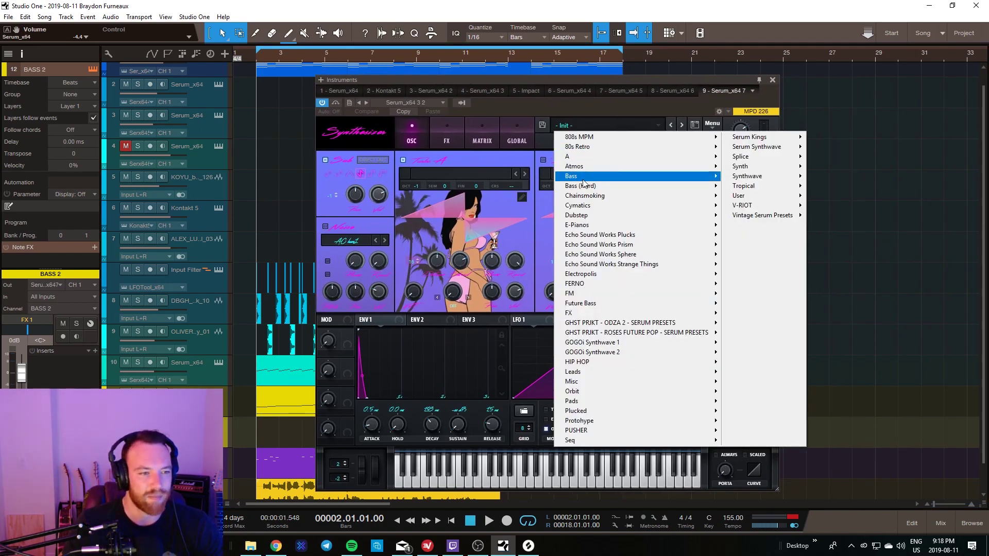
mouse_move(594, 178)
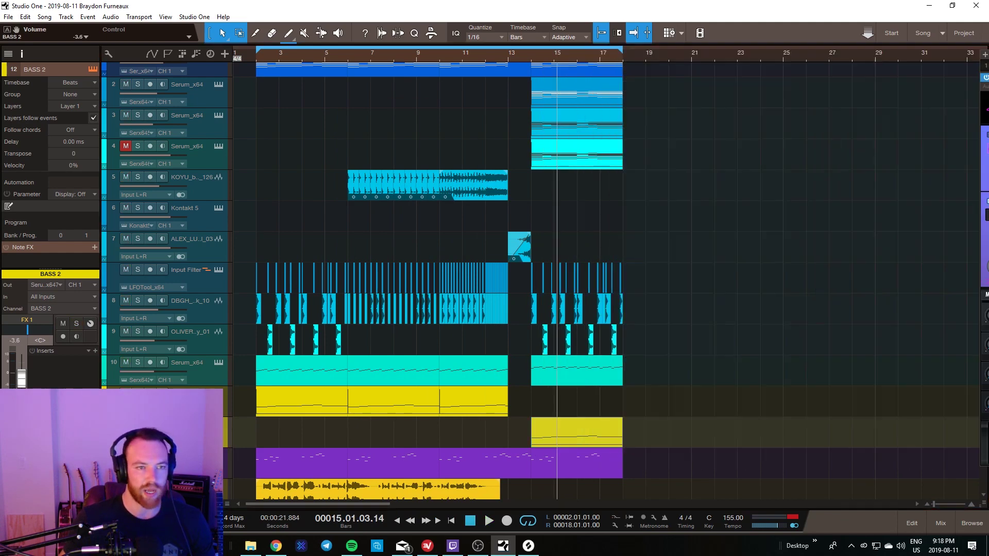
Step: Unmute and solo the Serum on track 4, set its volume to -14.1 dB, and play it from bar 14
scroll(667, 273, down, 1)
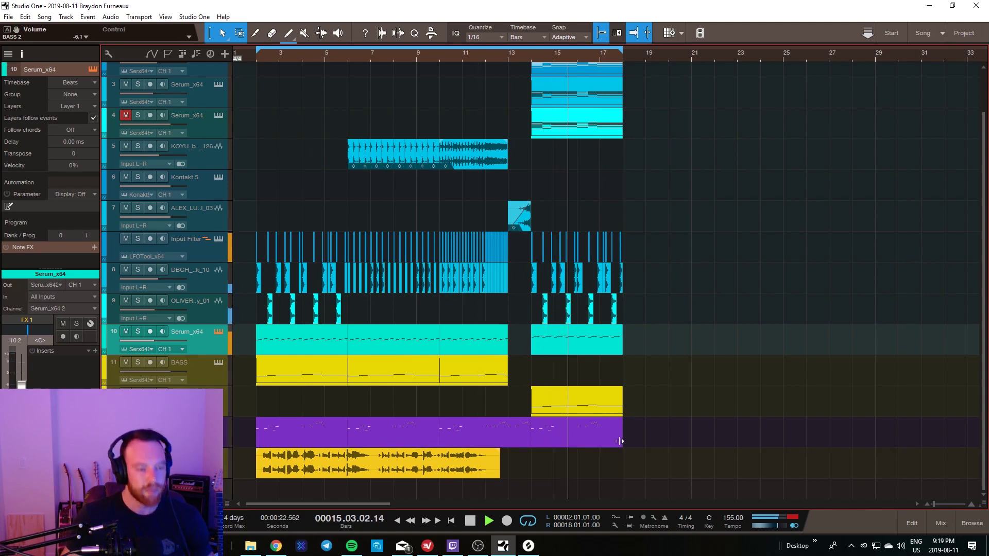
scroll(736, 315, up, 1)
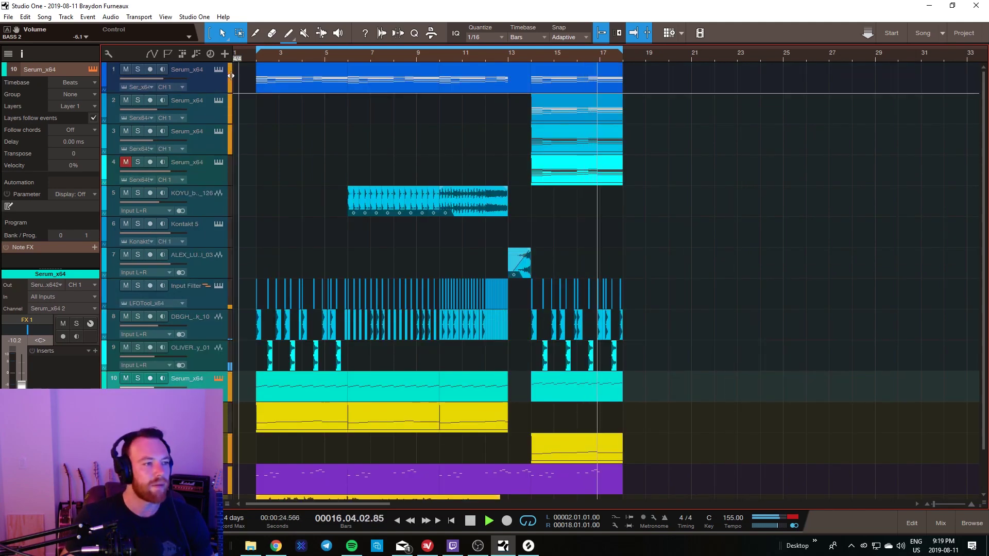
key(space)
click(196, 164)
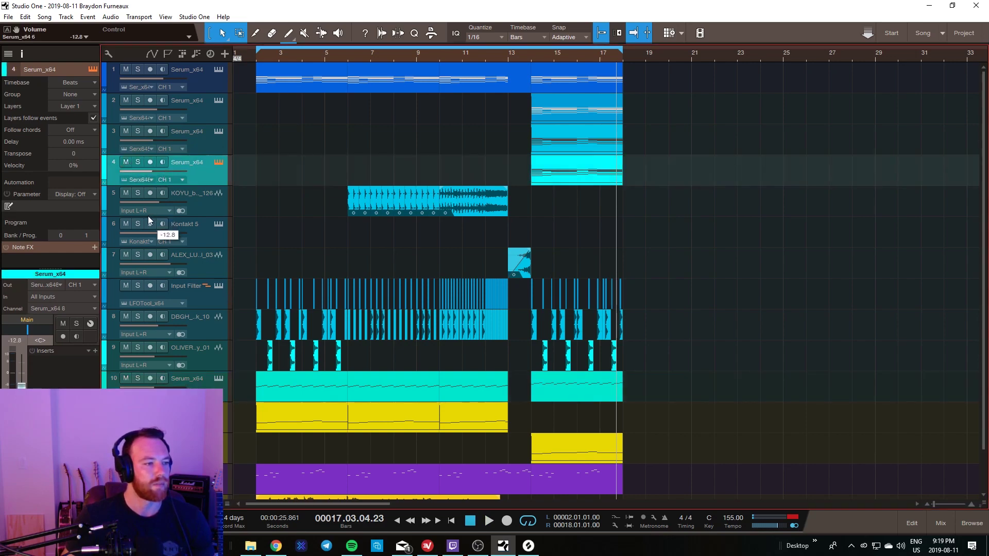
click(138, 162)
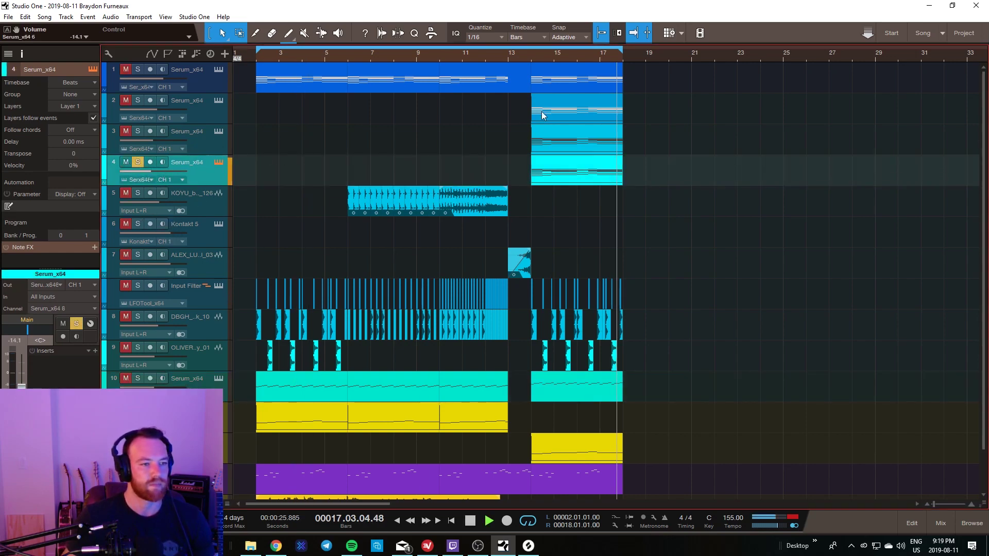
click(531, 55)
key(space)
Step: Enable the Compressor effect with Multiband in track 4's Serum and play the part from bar 14
key(F11)
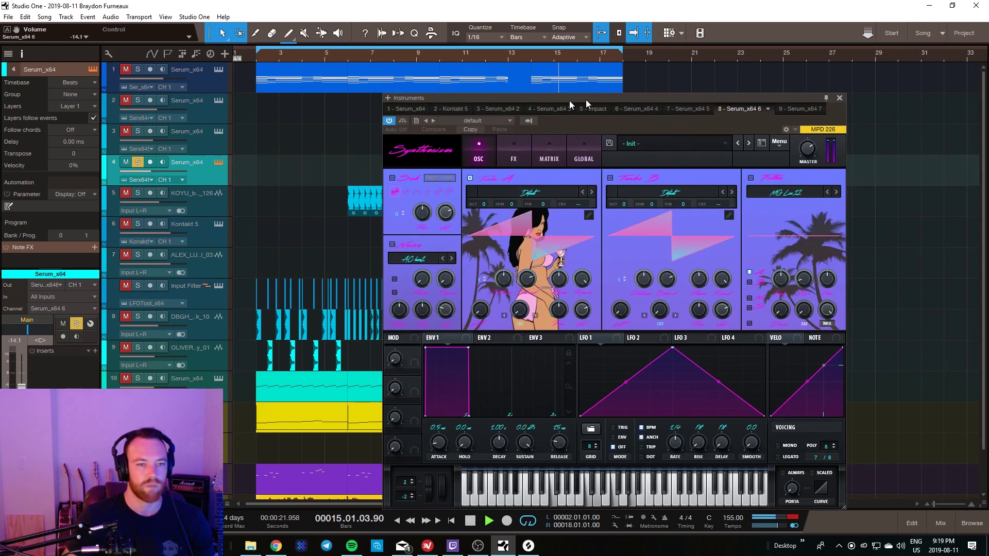
drag(586, 100, 538, 101)
click(466, 155)
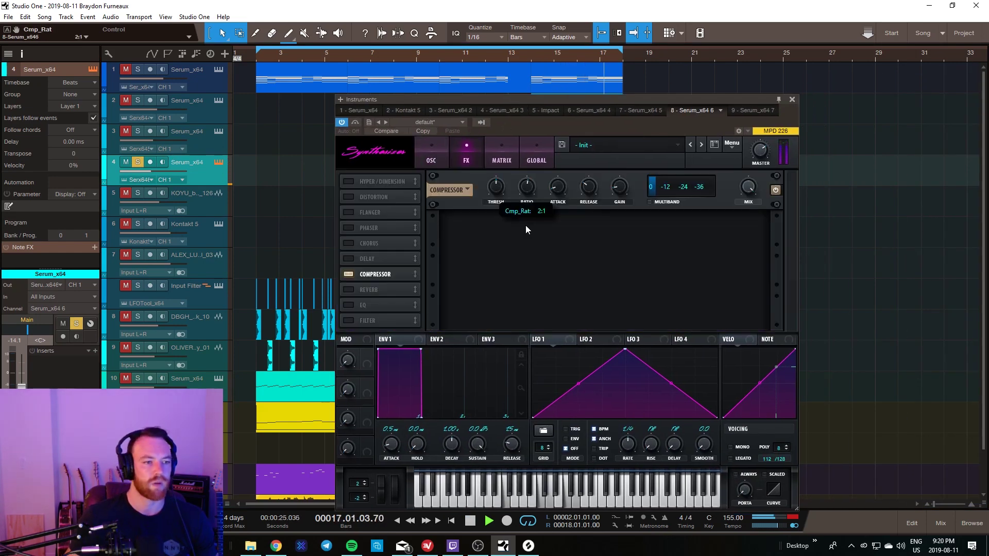
click(649, 202)
key(space)
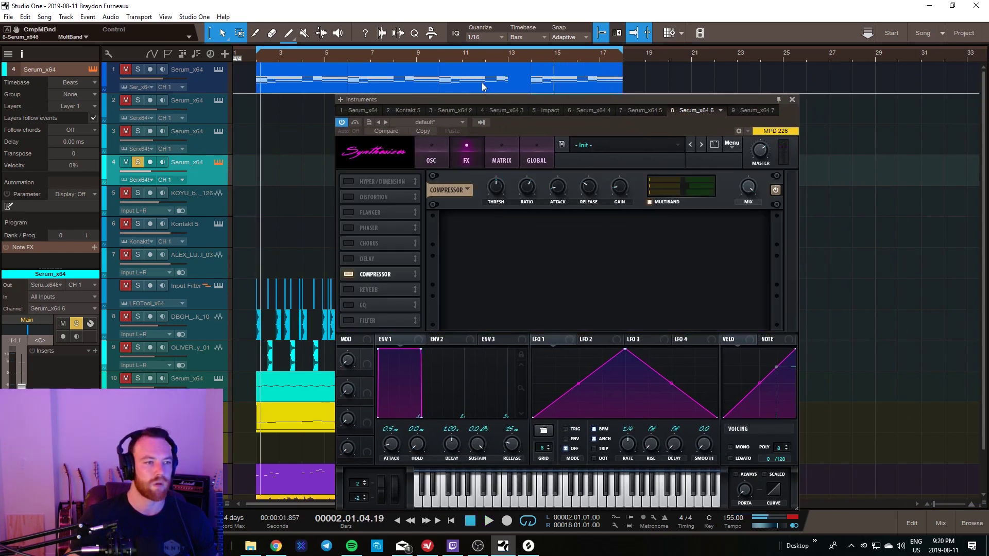
click(539, 61)
key(space)
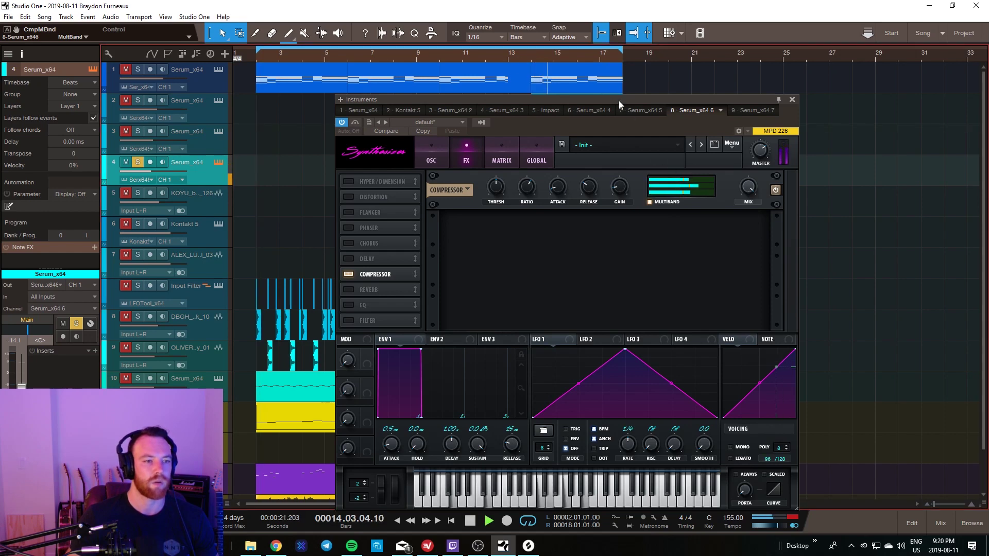
key(space)
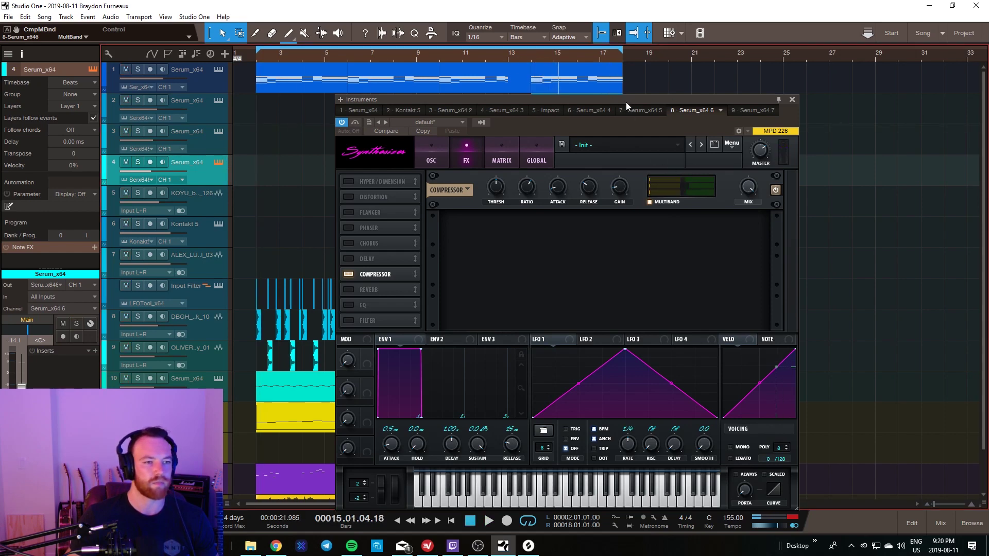
Step: Move the instrument window aside, unsolo track 4 with its volume at -17.4 dB, and play all tracks from bar 14
drag(625, 102, 988, 95)
key(space)
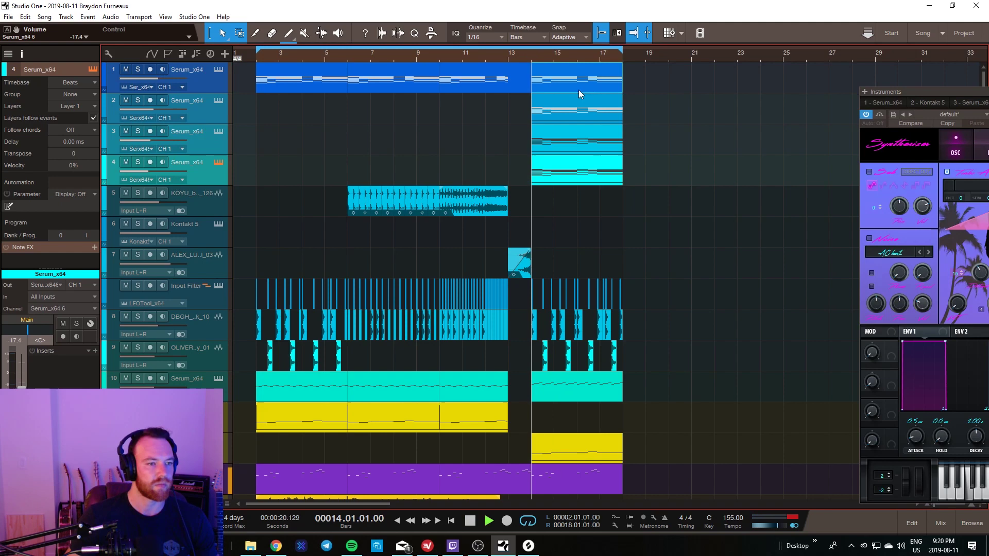
click(718, 165)
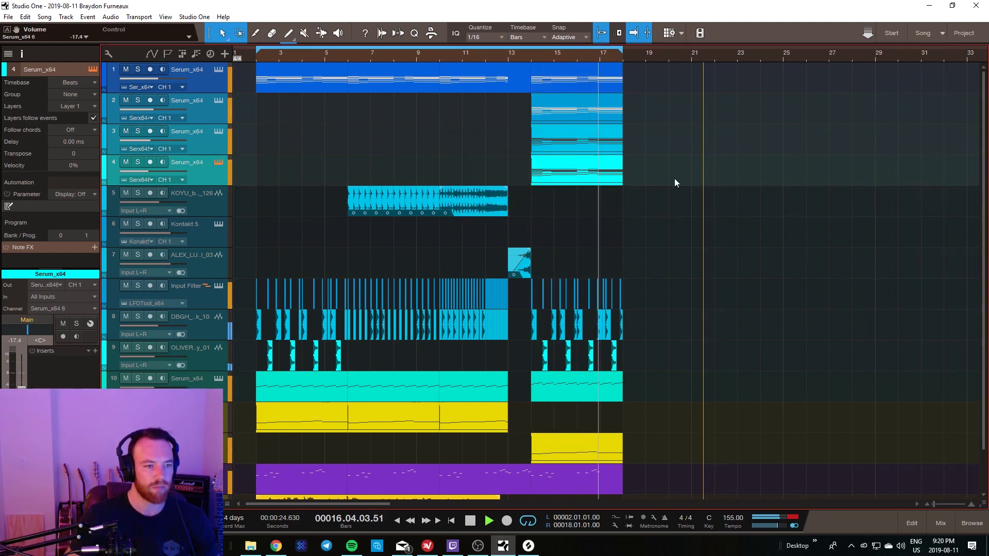
key(space)
Step: Add a new Serum_x64 instrument track below track 10 and solo it
key(F5)
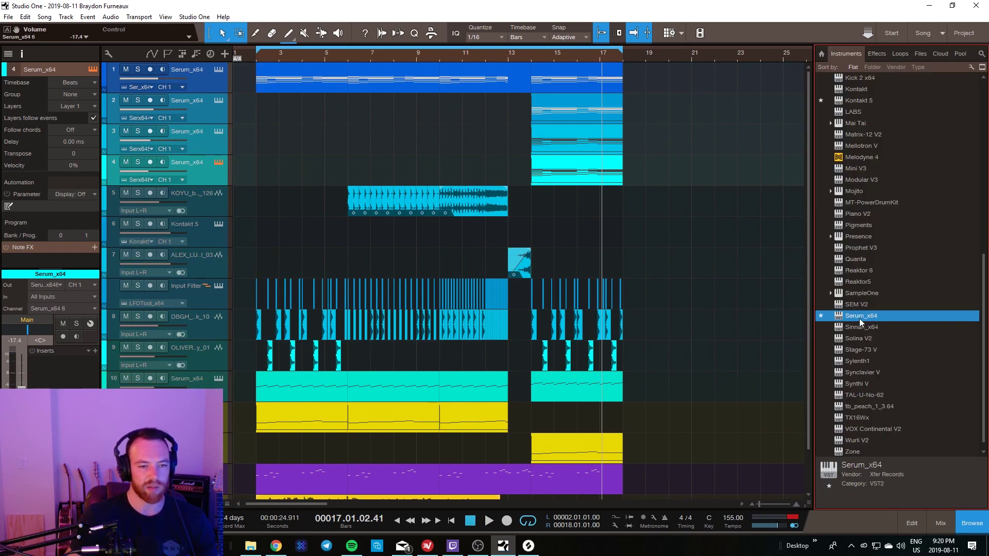
drag(860, 321, 583, 411)
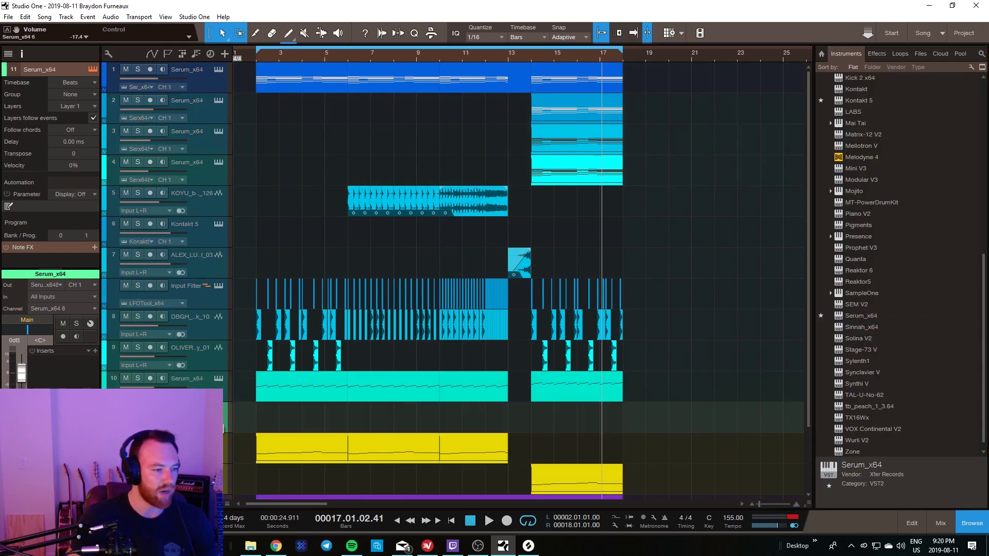
click(39, 345)
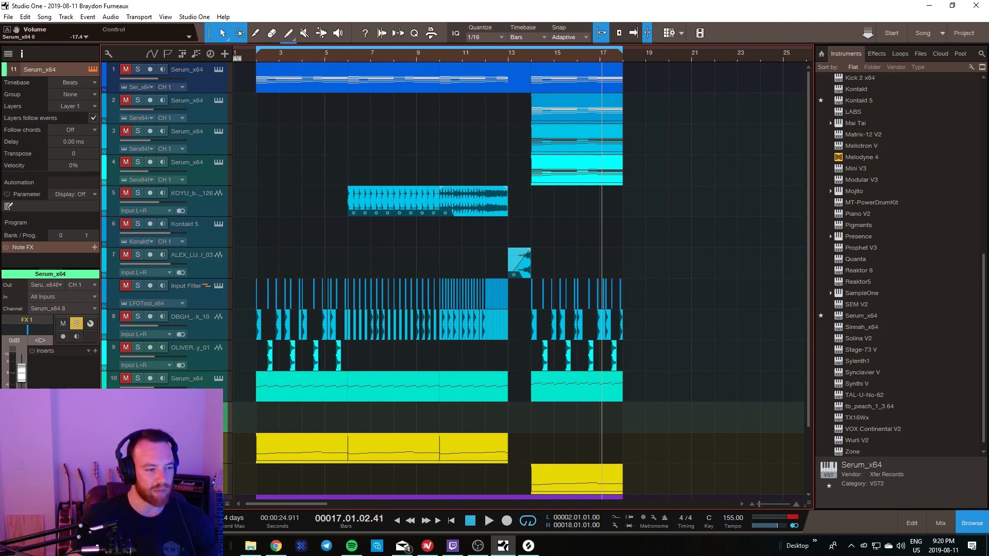
Step: Open track 11's Serum with the LD In Your Face preset, unsolo the track, and audition the sound over the other tracks
key(F11)
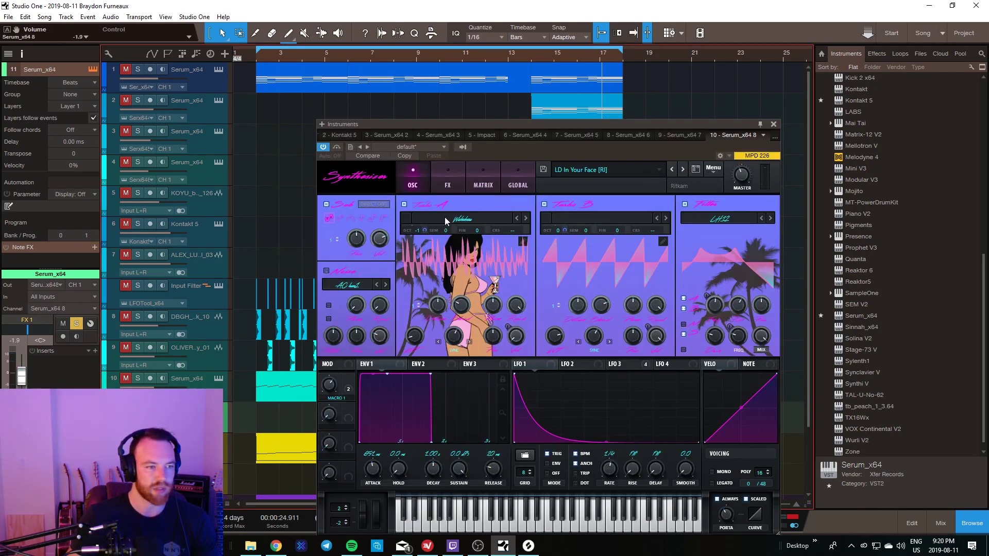
click(447, 178)
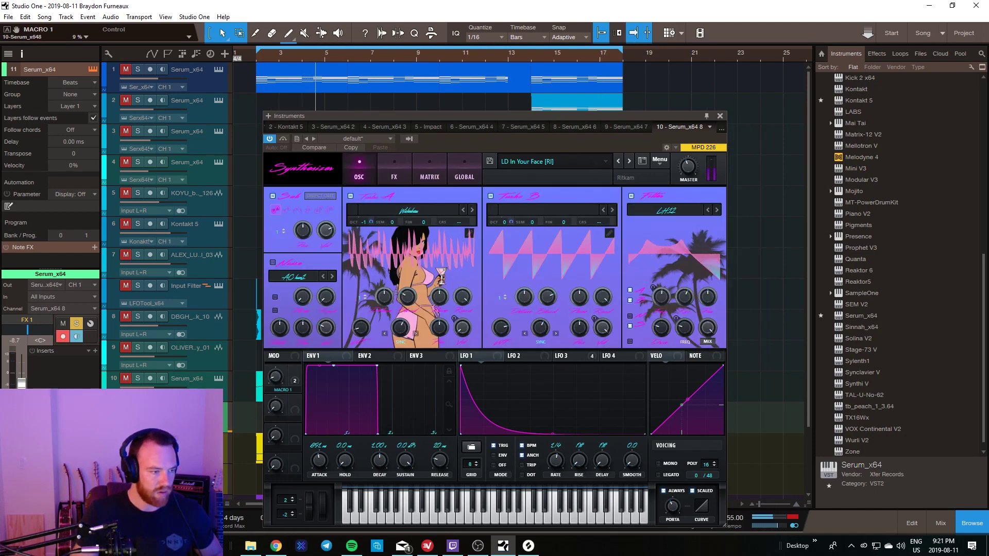
key(s)
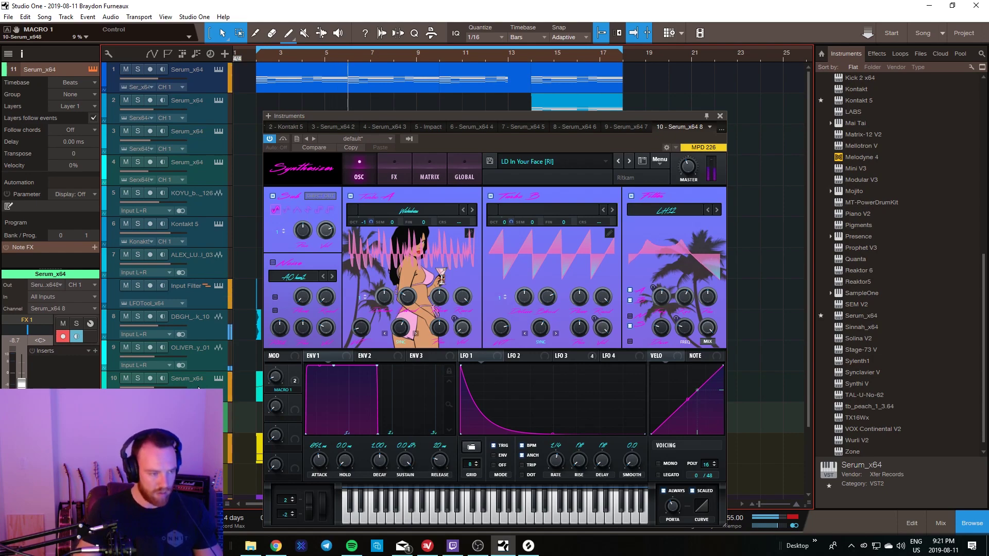
key(F11)
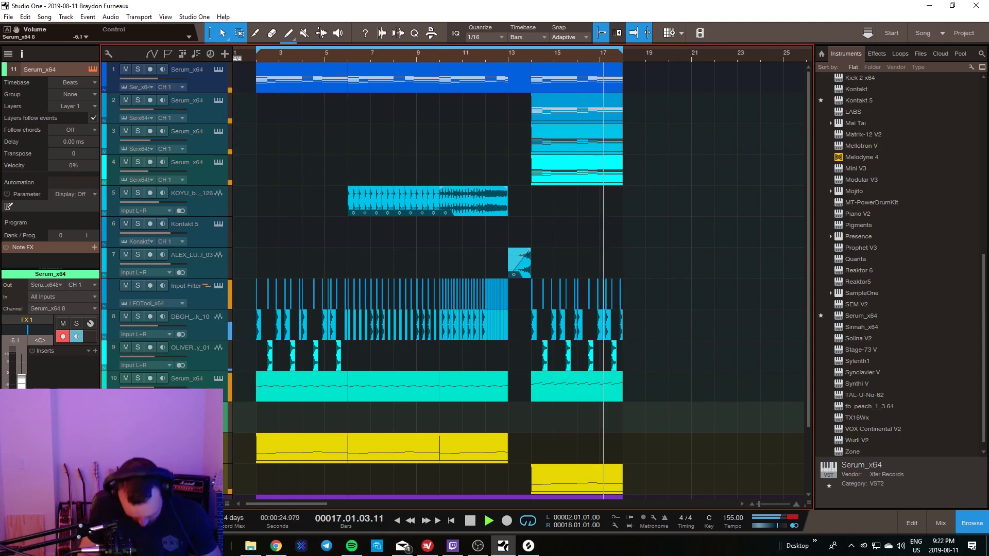
key(space)
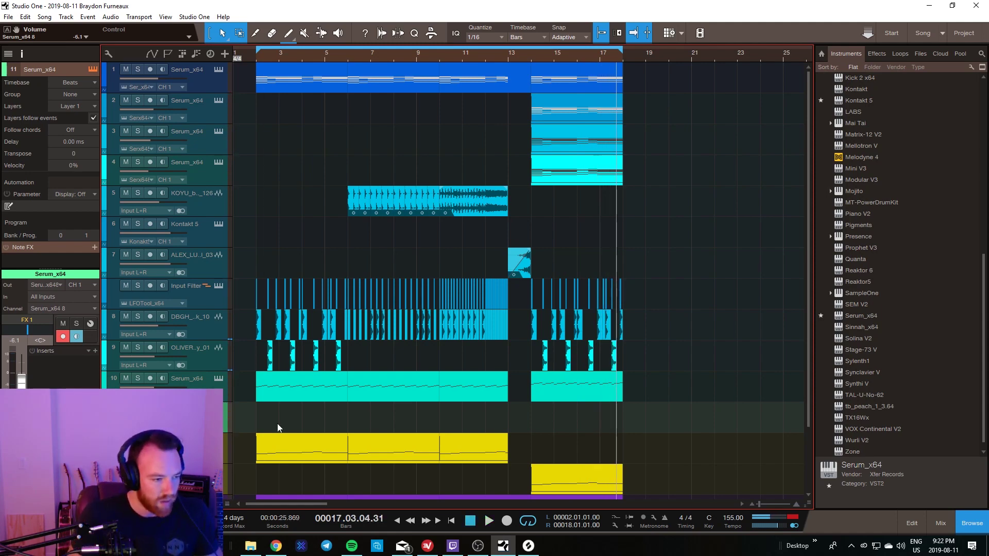
Step: Create an empty part on track 11 from bar 2 to 18 and place a G2 note at its start
double_click(261, 428)
double_click(262, 428)
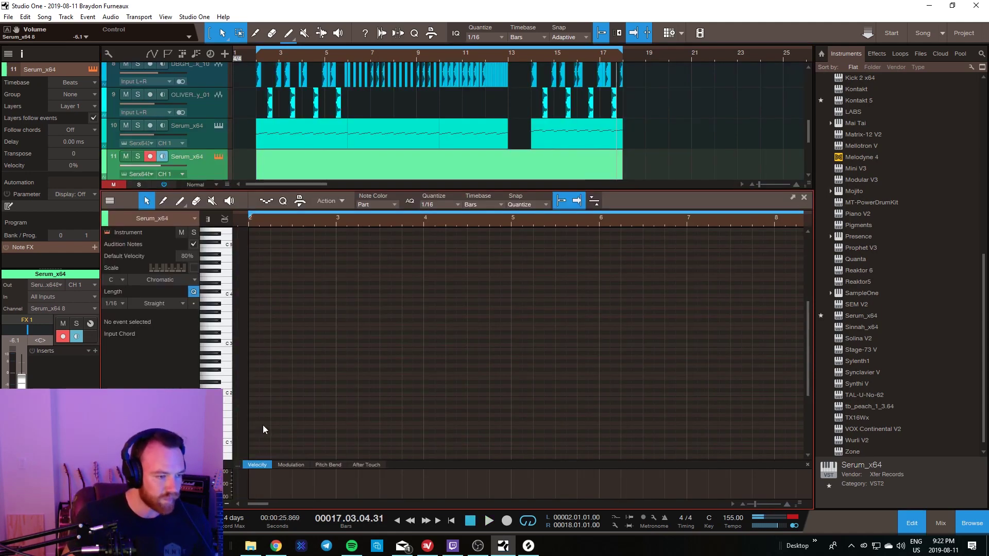
double_click(249, 366)
Step: Set track 11's volume to -30.3 dB and lengthen the G2 note to two beats, playing it back to check
drag(158, 168, 149, 212)
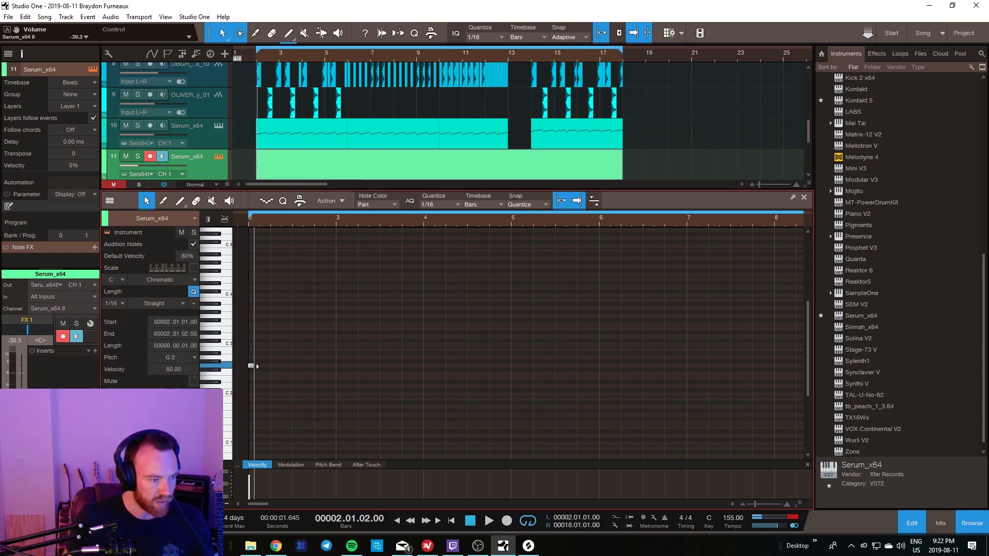
drag(252, 366, 297, 366)
key(space)
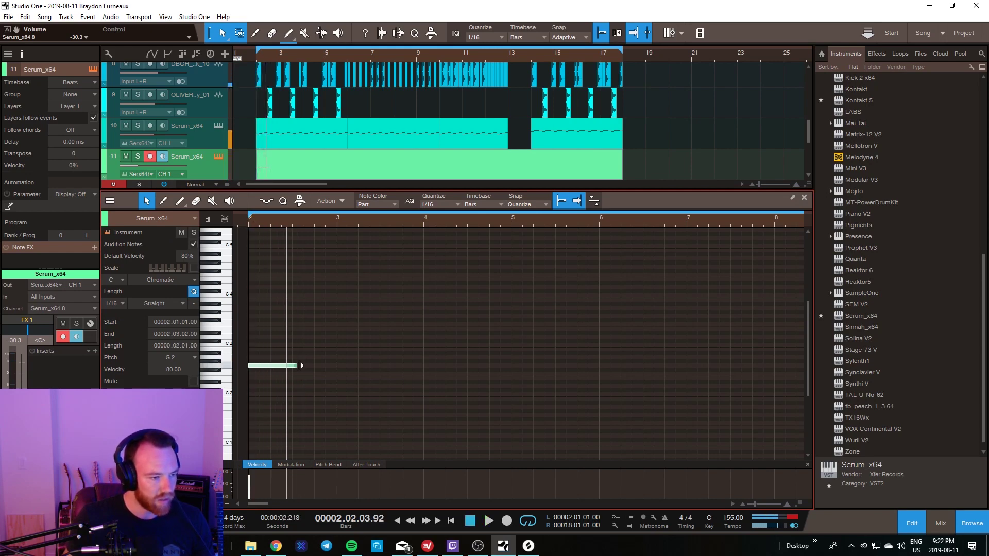
key(space)
drag(299, 365, 292, 365)
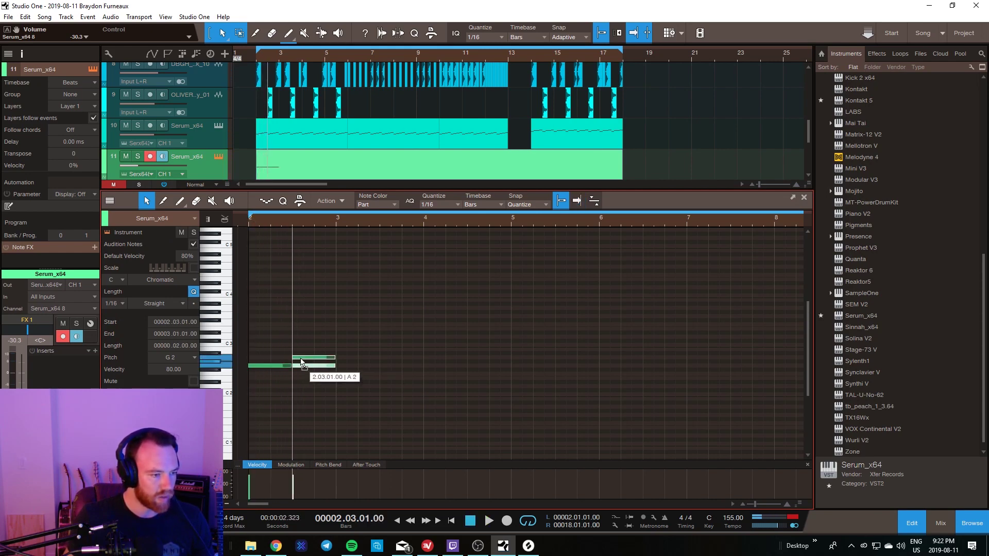
Step: Add a two-beat A2 note at beat 3 of bar 2, transpose both notes up an octave, and play from bar 2
double_click(301, 359)
key(shift+Up)
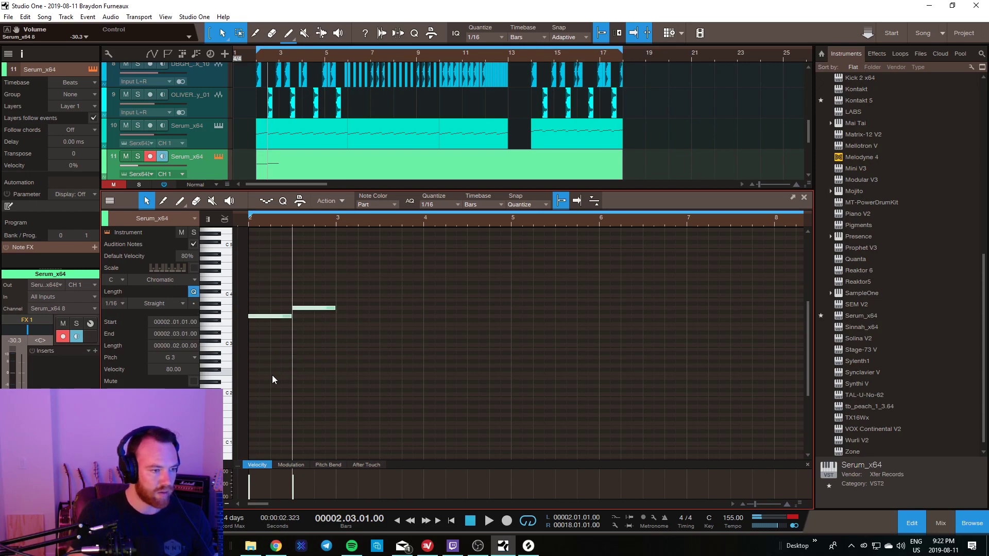
click(249, 221)
key(space)
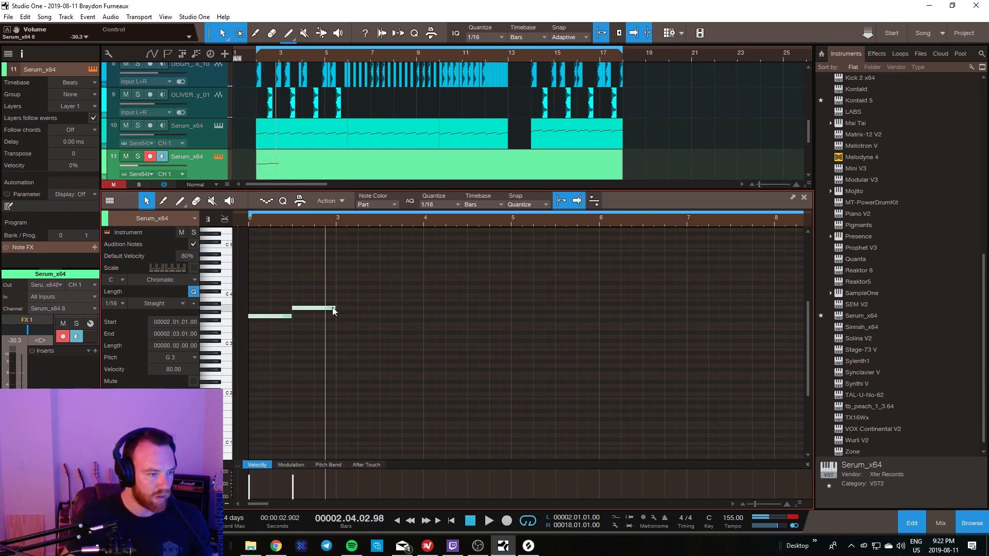
Step: Add a two-beat F3 note at bar 3 and transpose all three notes down an octave
key(d)
drag(346, 309, 349, 327)
click(290, 351)
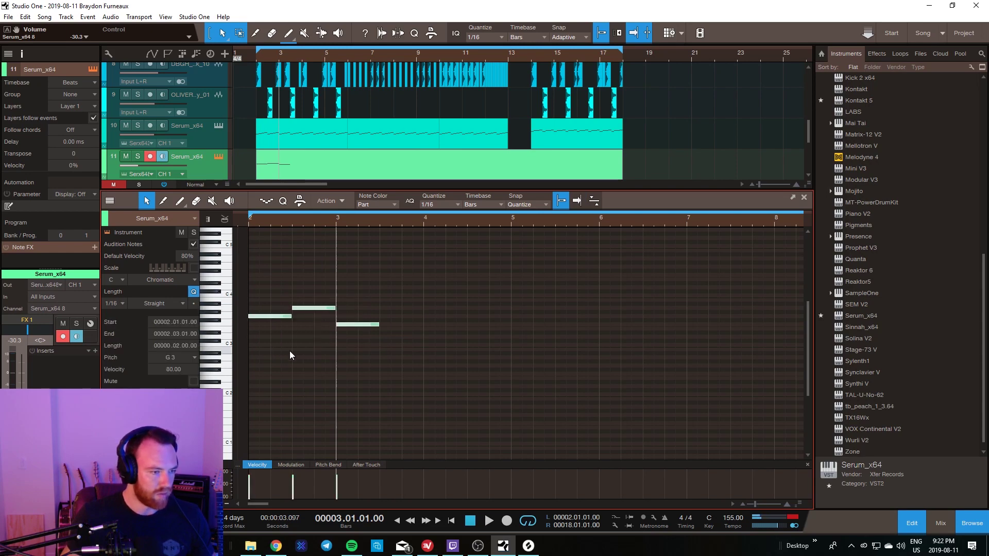
key(shift+Down)
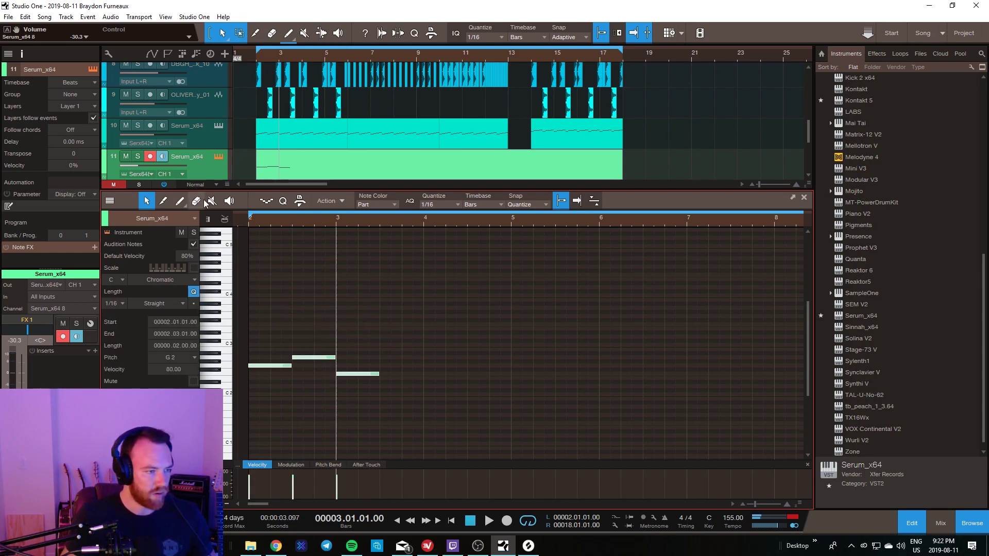
Step: Set track 11's volume to -14.1 dB and play the three notes from bar 2
drag(140, 164, 149, 167)
click(251, 222)
key(space)
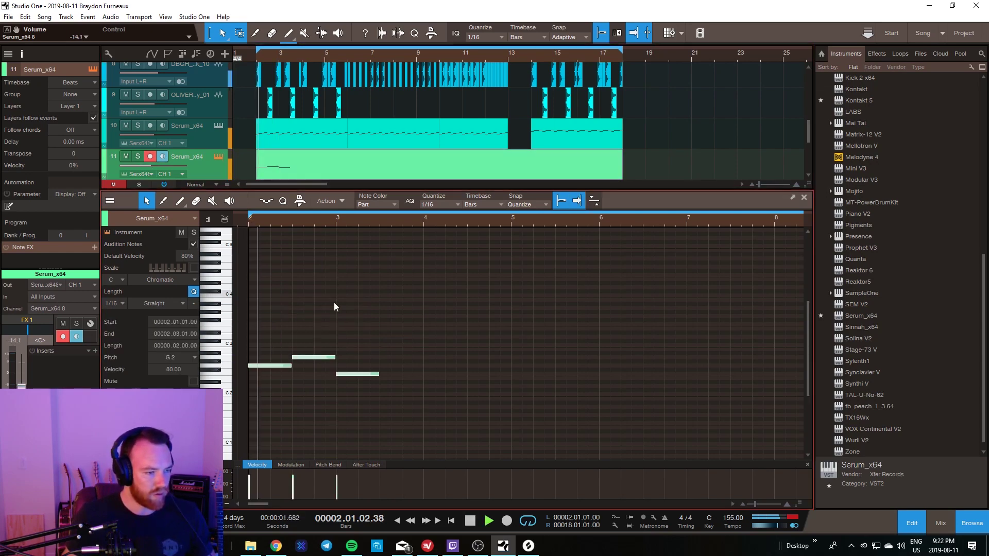
key(space)
Step: Shorten the A2 note to end at 2.04.03, start the F2 note there, and play from bar 2
click(359, 347)
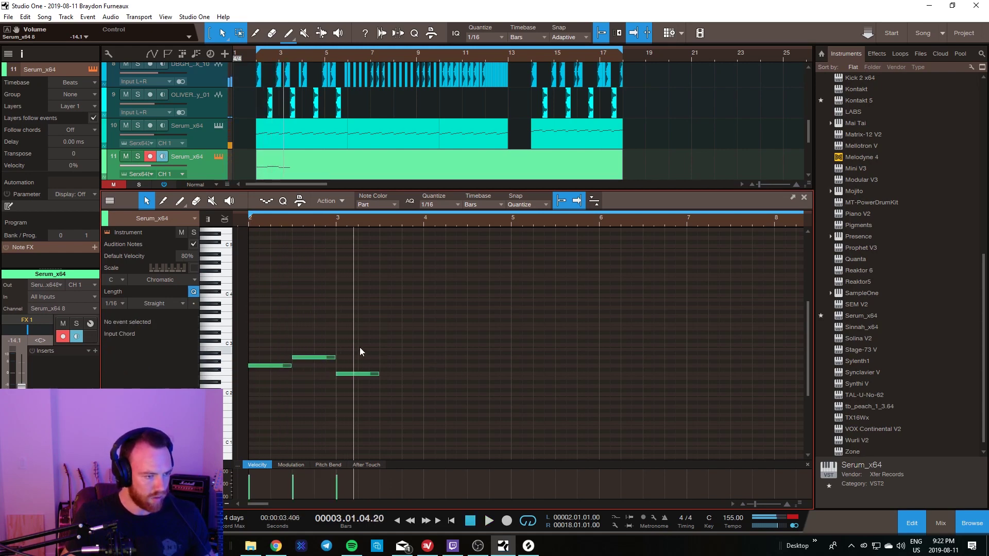
mouse_move(335, 358)
mouse_down()
mouse_move(325, 359)
mouse_move(335, 377)
mouse_up()
click(349, 360)
click(251, 223)
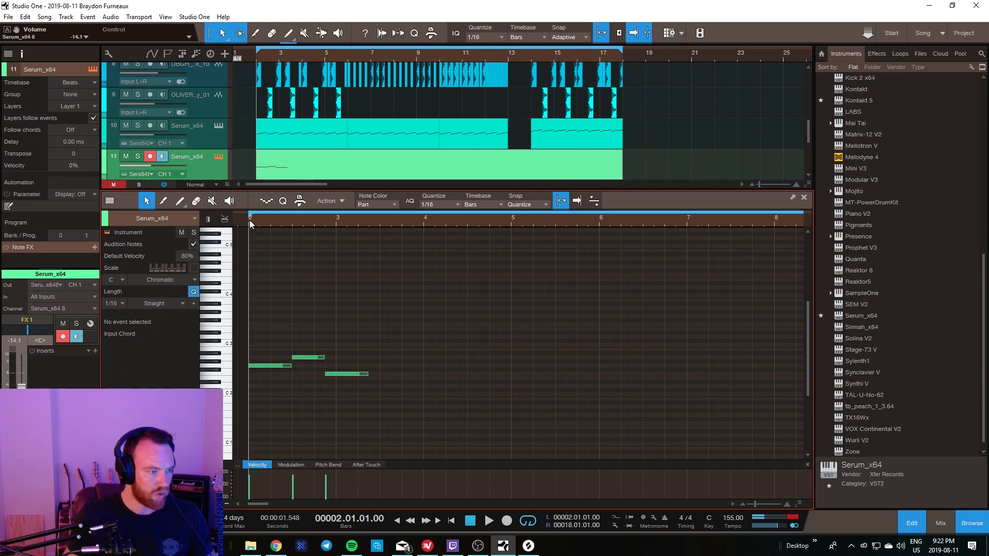
key(space)
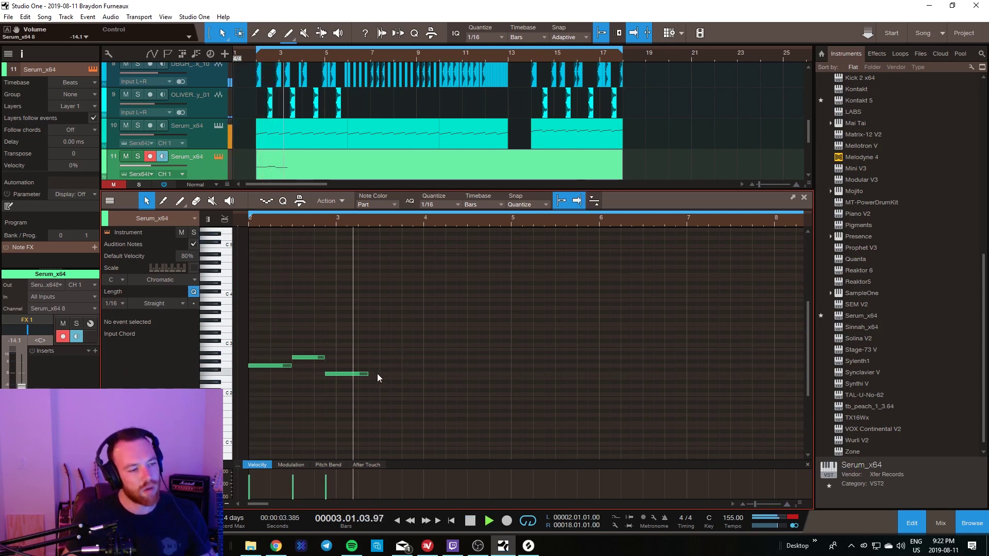
Step: Extend the end of the F2 note to bar 4 while checking it in playback
drag(369, 374, 379, 374)
key(space)
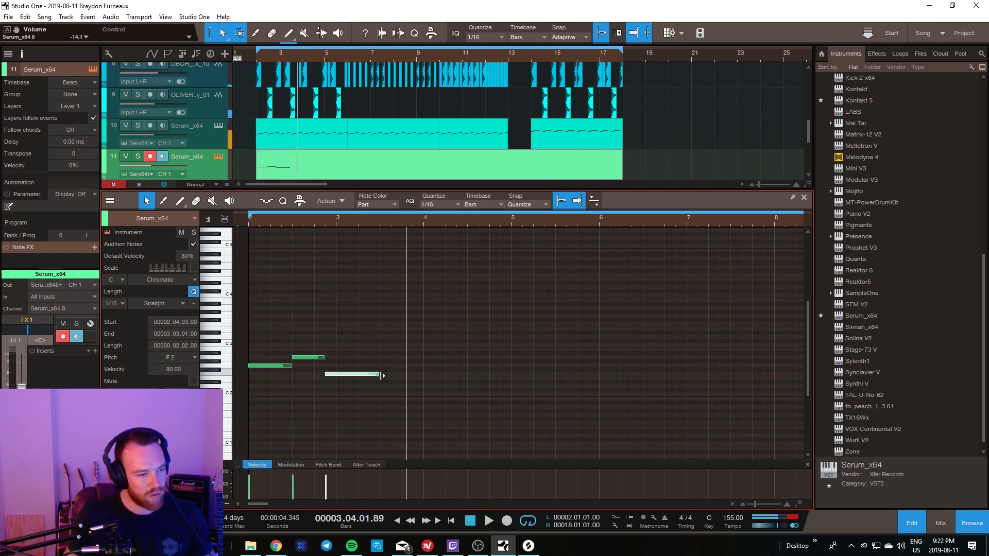
key(space)
drag(382, 375, 424, 375)
Step: Duplicate the F2 note, place the copy at bar 4 as E2, and end it at 4.04.03
key(d)
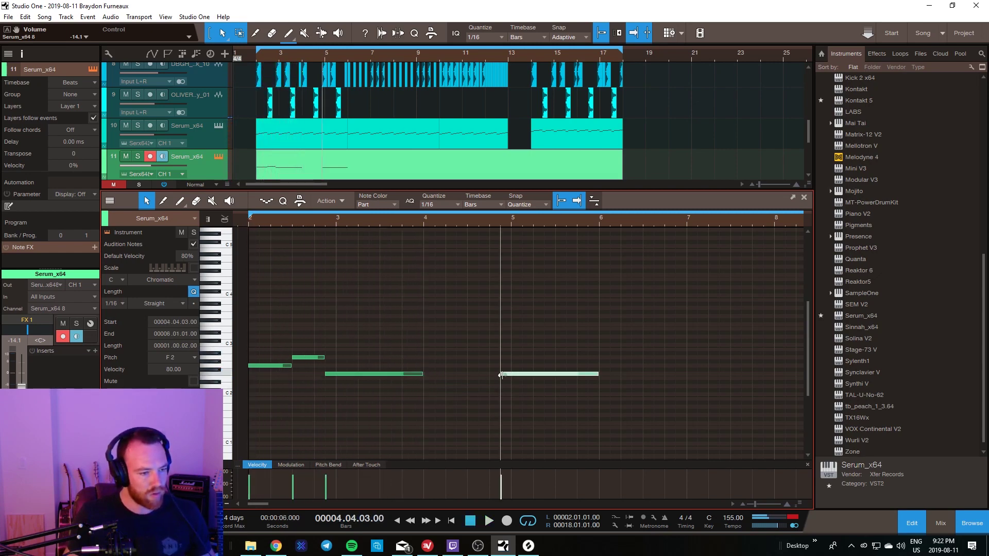
drag(538, 377, 462, 381)
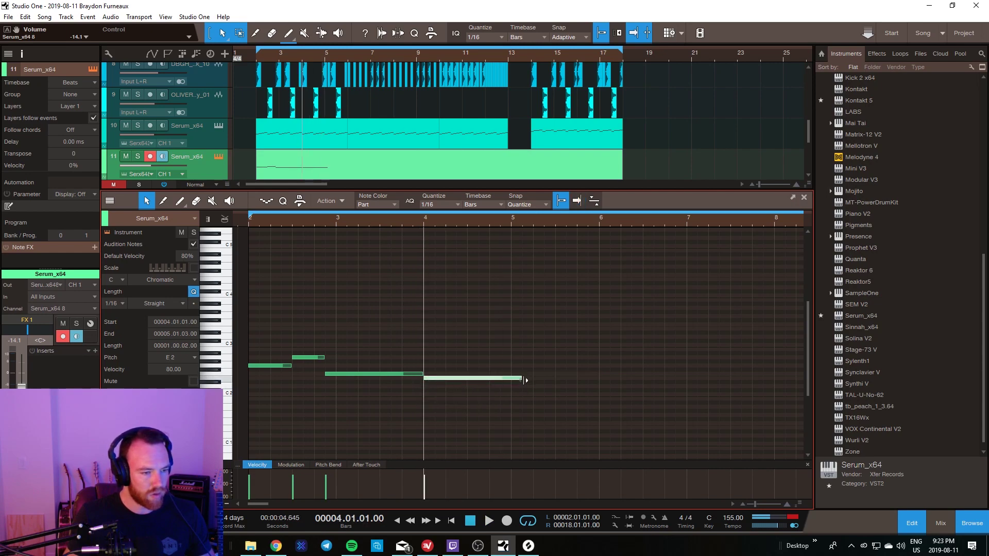
drag(525, 380, 500, 380)
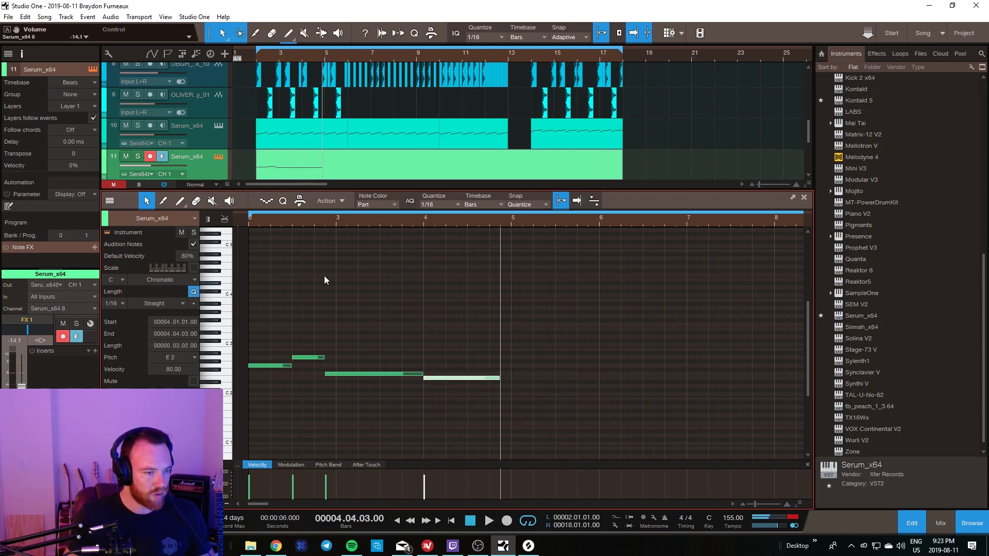
Step: Play the melody from bar 2, shorten the E2 note to two beats, and add an F2 note at beat 3 of bar 4
click(257, 224)
key(space)
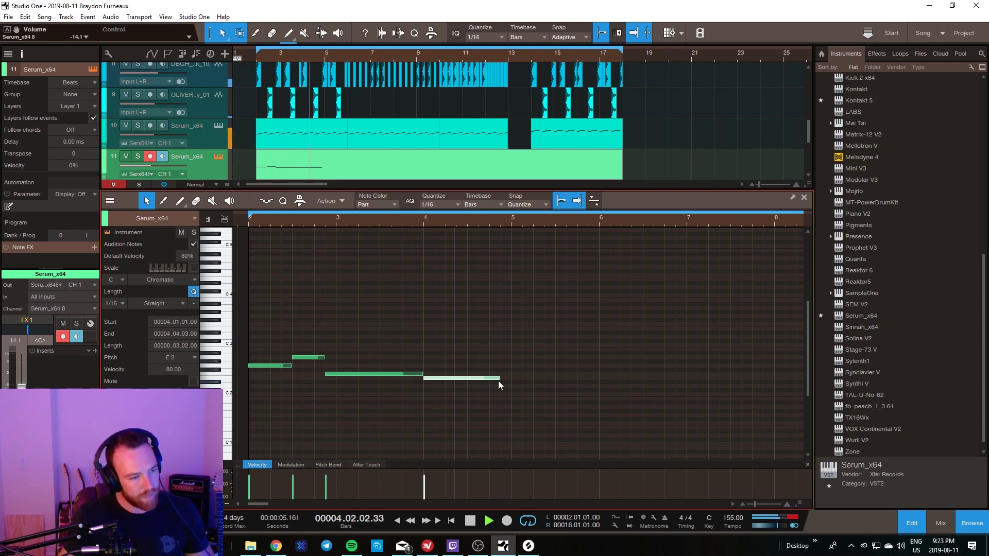
key(space)
drag(498, 384, 469, 379)
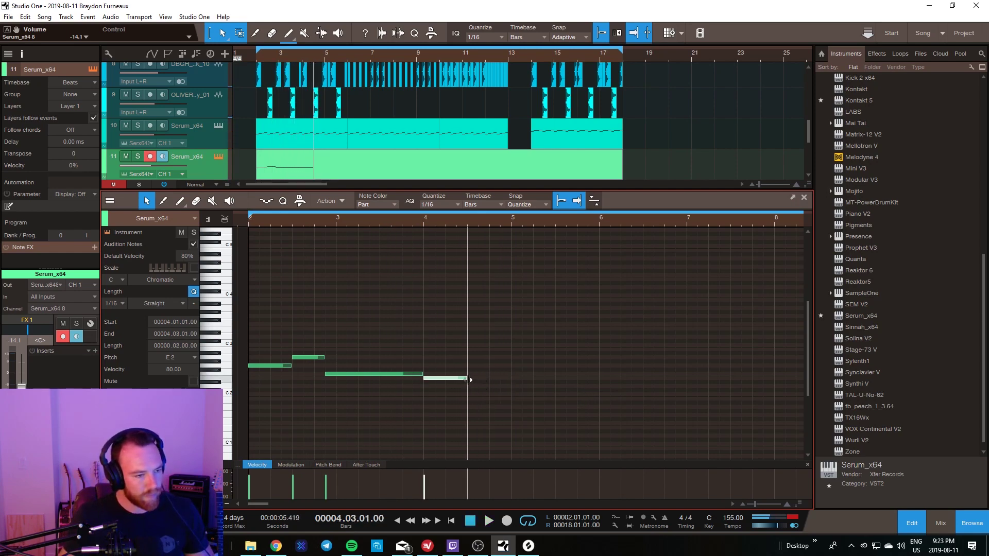
key(Up)
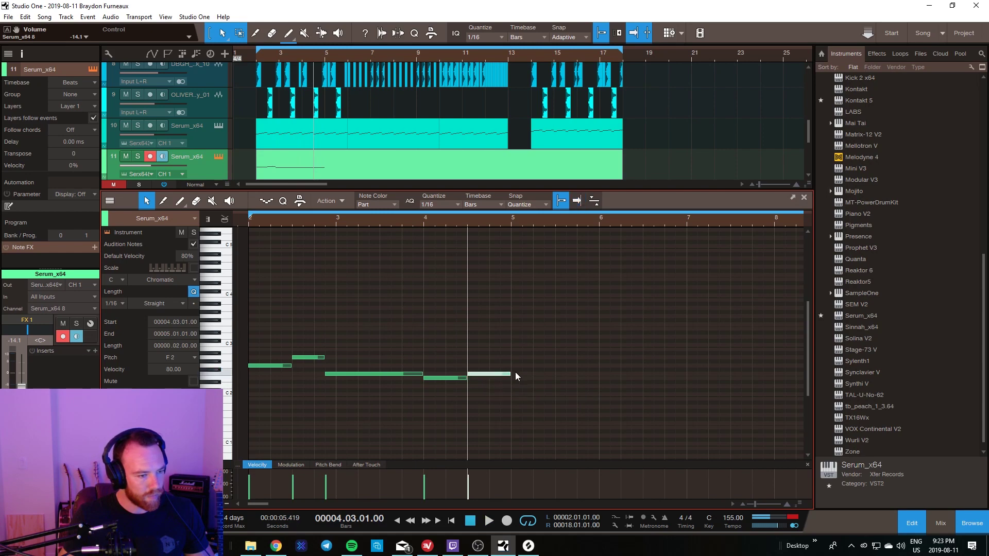
Step: End the second F2 note at 4.04.03, add an A2 note from there to bar 6, and play from bar 2
key(d)
drag(518, 375, 598, 358)
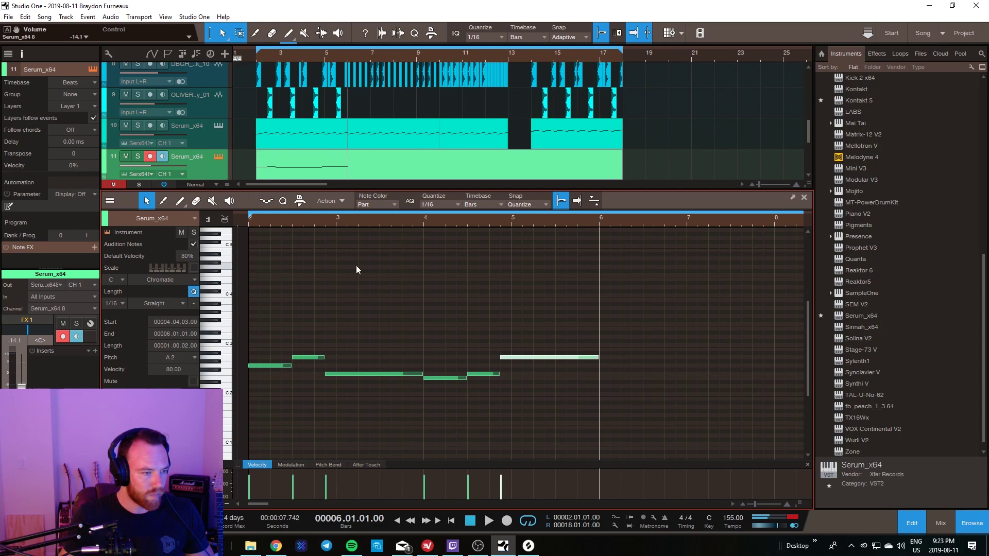
click(246, 223)
key(space)
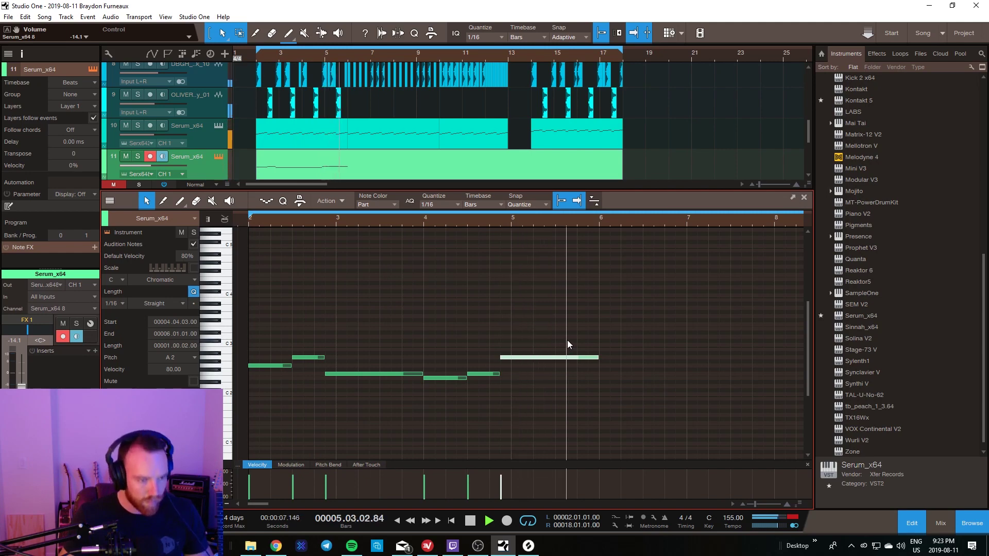
key(space)
Step: Try the last note at G2 and play the melody with it
drag(535, 357, 530, 365)
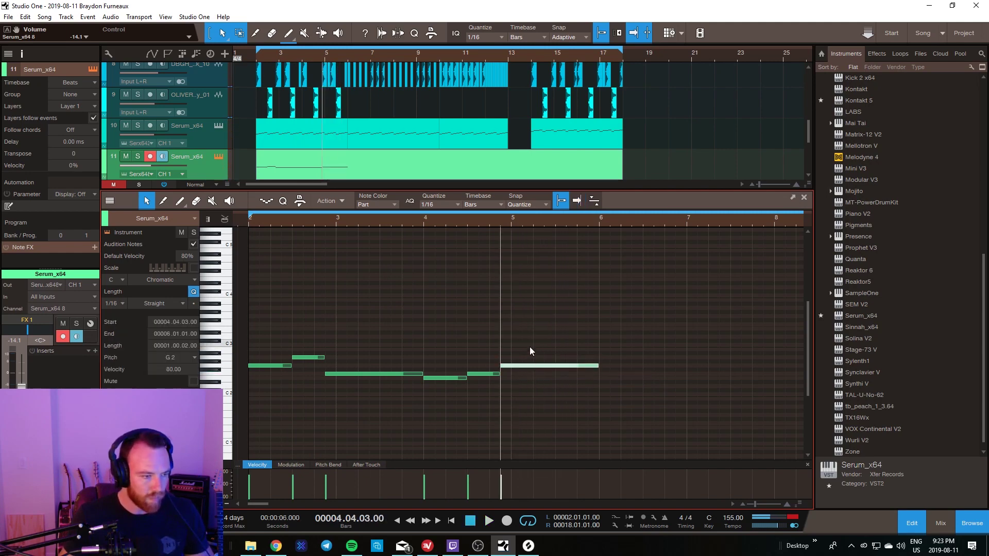
click(529, 347)
key(space)
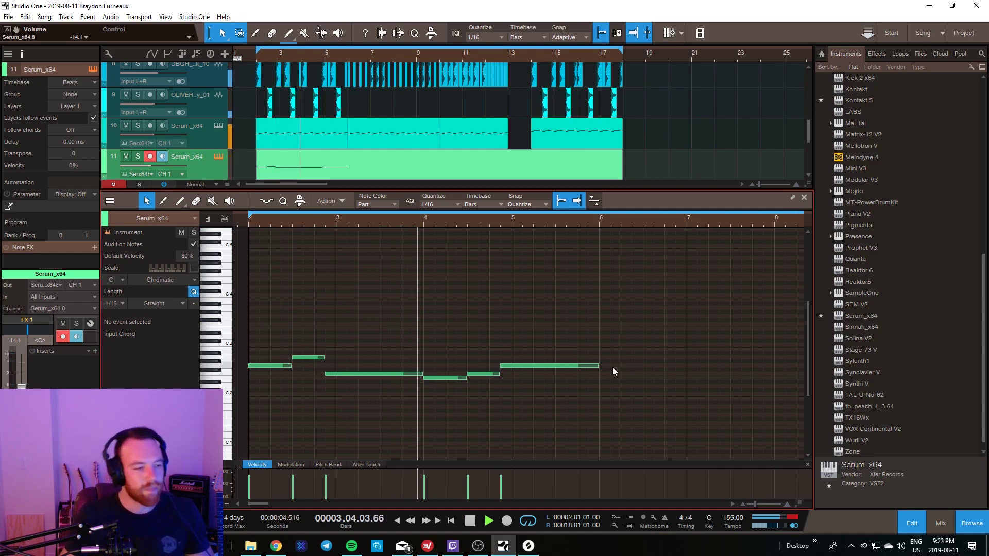
key(space)
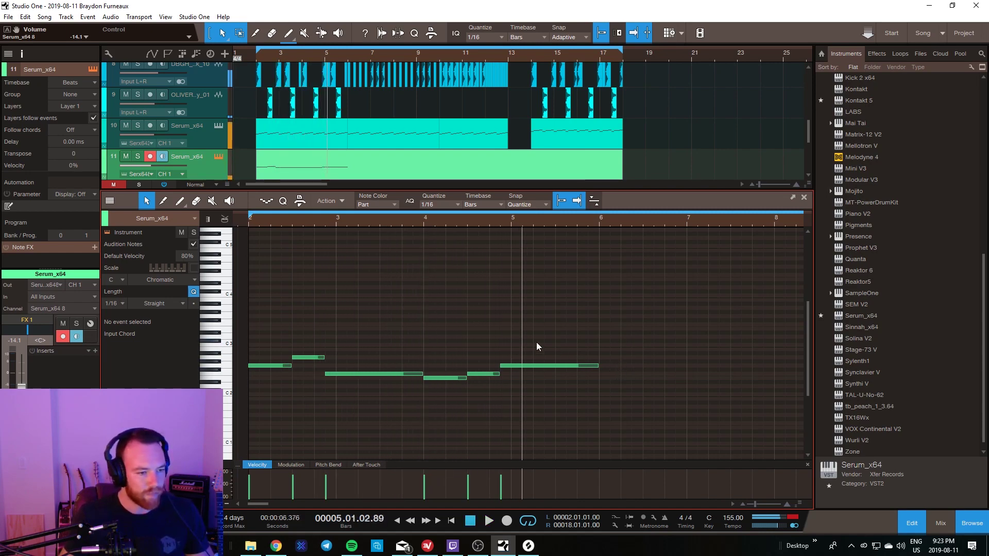
Step: Move the last note to D2, end it at 5.03.01, and add a C2 note from there to bar 6
drag(525, 365, 529, 387)
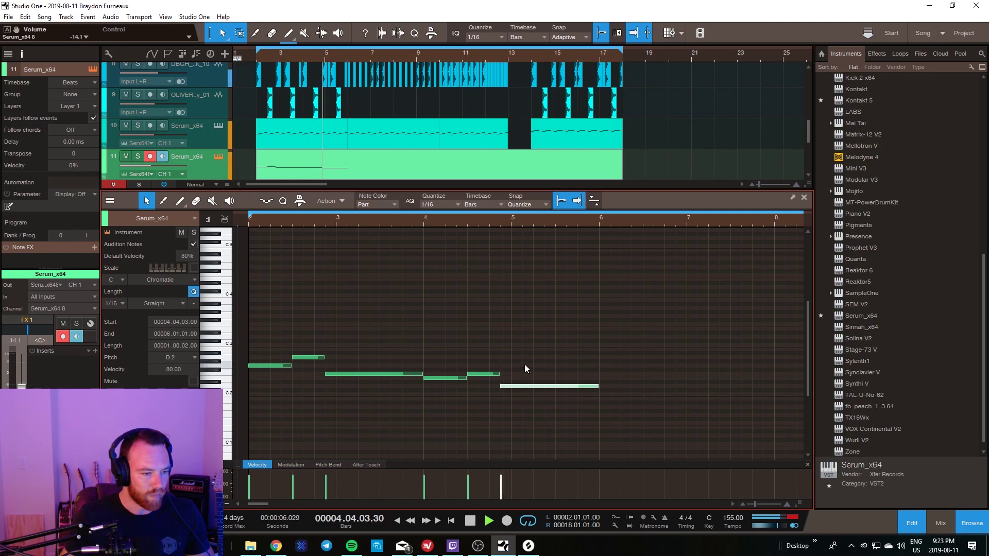
mouse_move(601, 386)
mouse_down()
mouse_move(558, 386)
mouse_move(577, 397)
mouse_move(561, 396)
mouse_move(599, 395)
mouse_up()
key(d)
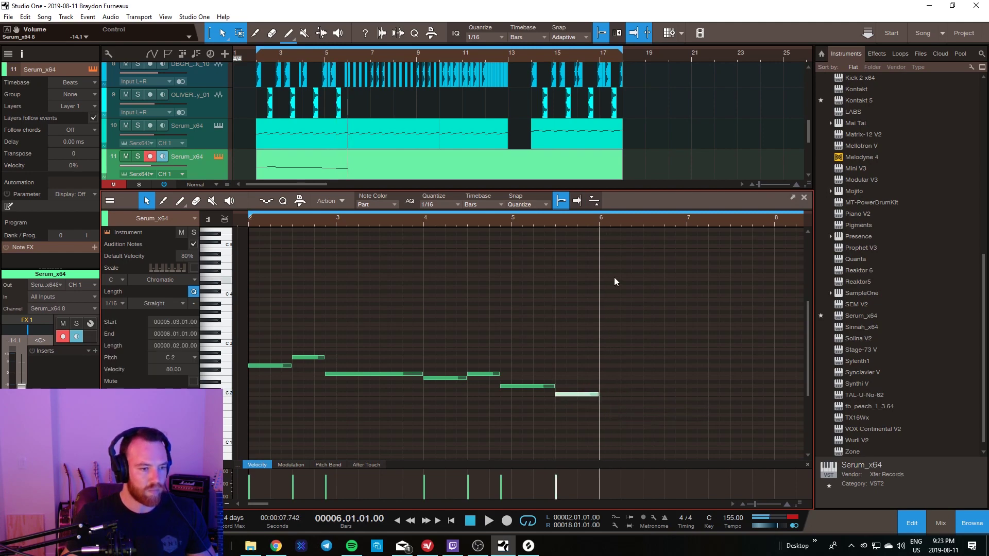
Step: Play the melody from bar 2, move the C2 note's start back to 5.02.01, and play the ending again
click(248, 221)
key(space)
key(w)
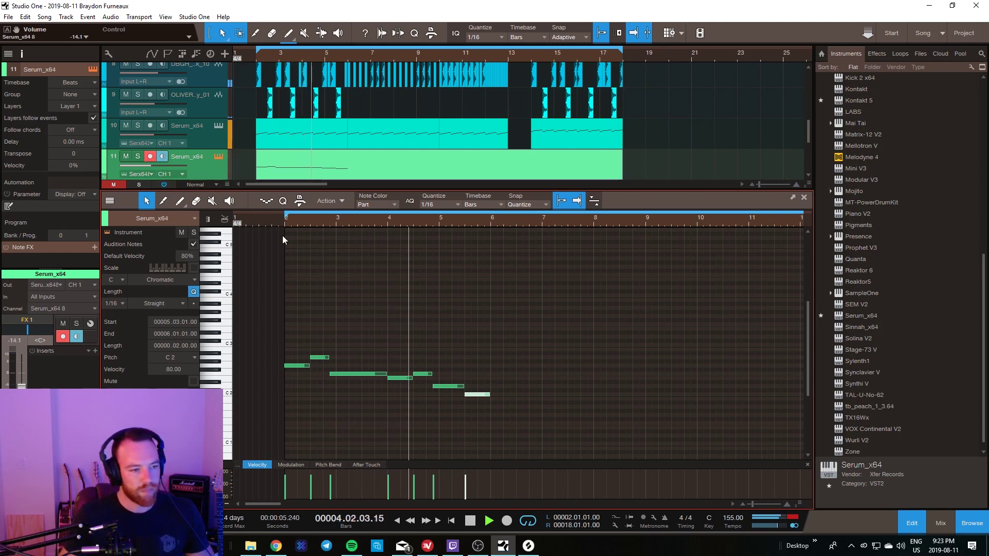
key(space)
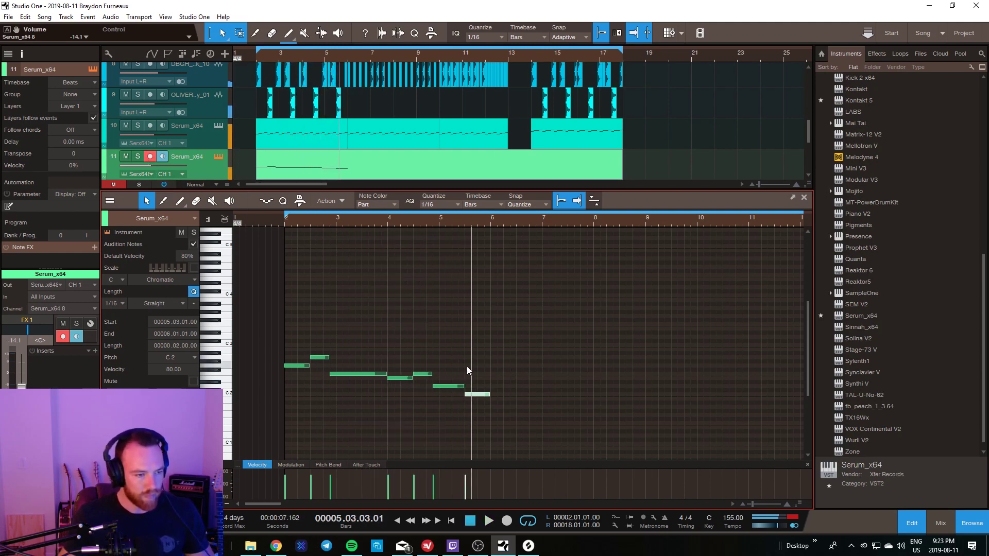
drag(465, 394, 453, 395)
key(space)
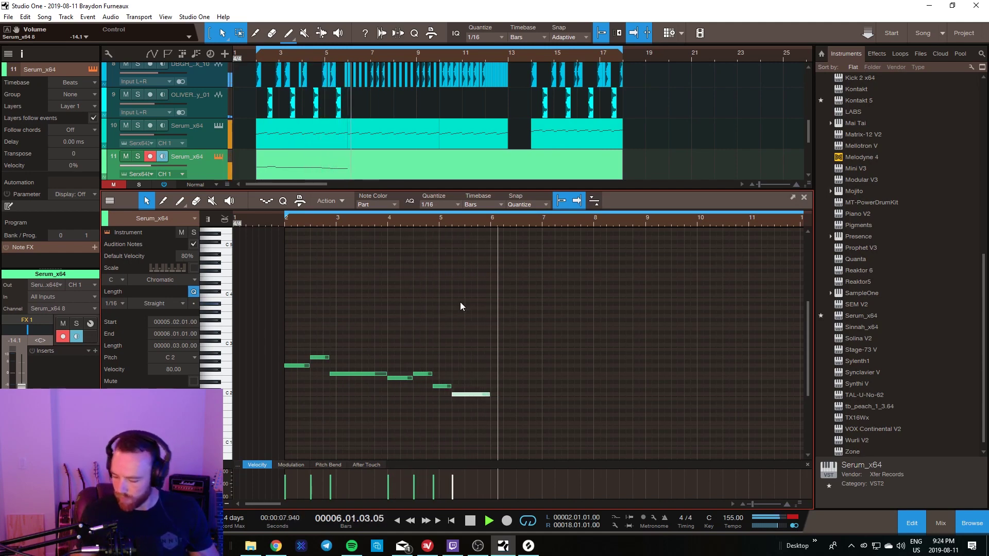
key(space)
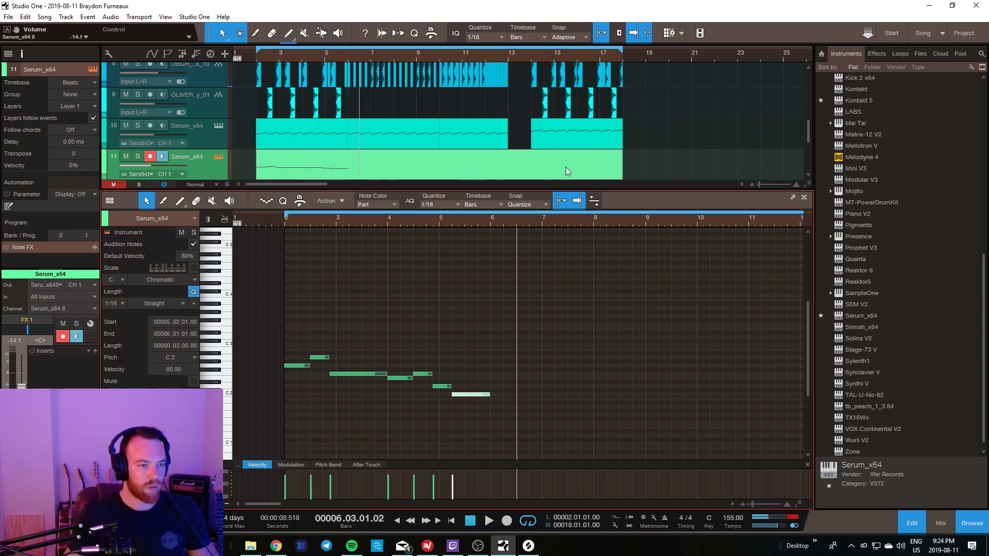
Step: Shorten the lead part on track 11 to four bars and repeat it to fill bars 2 to 18
drag(625, 173, 522, 169)
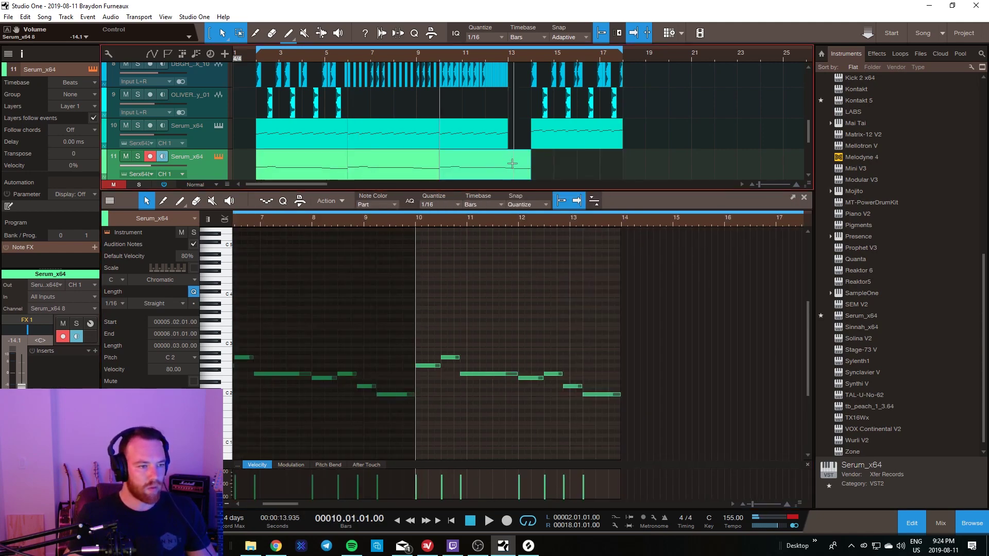
click(507, 53)
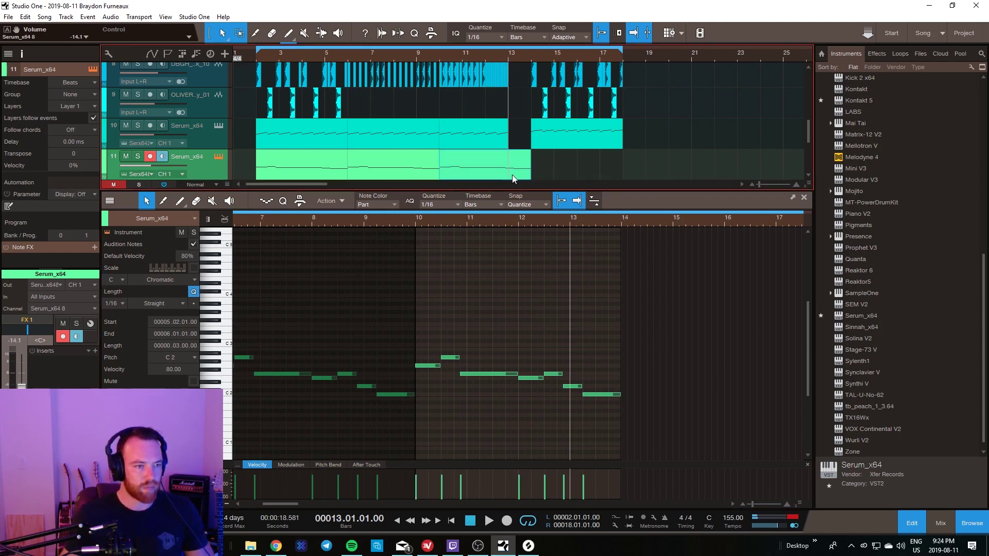
drag(512, 175, 620, 170)
Step: Raise all notes of the lead part at bar 14 by one octave and play the part
drag(734, 296, 419, 407)
key(shift+Up)
key(space)
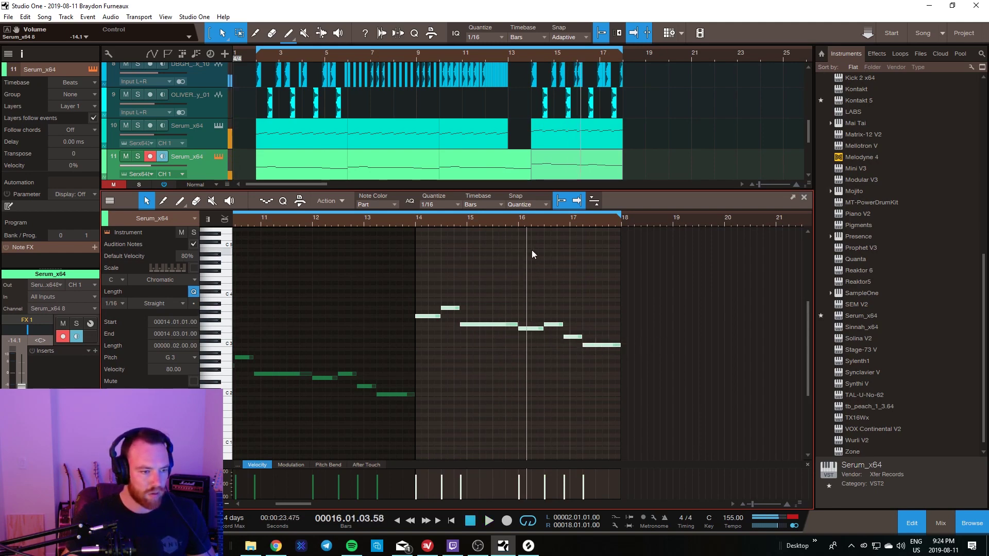
Step: Turn the E3 note at bar 16 into an eighth-note E3–F3 pair, duplicate the pair to 16.02, and play the change
scroll(525, 224, up, 2)
drag(525, 224, 526, 268)
drag(631, 329, 510, 336)
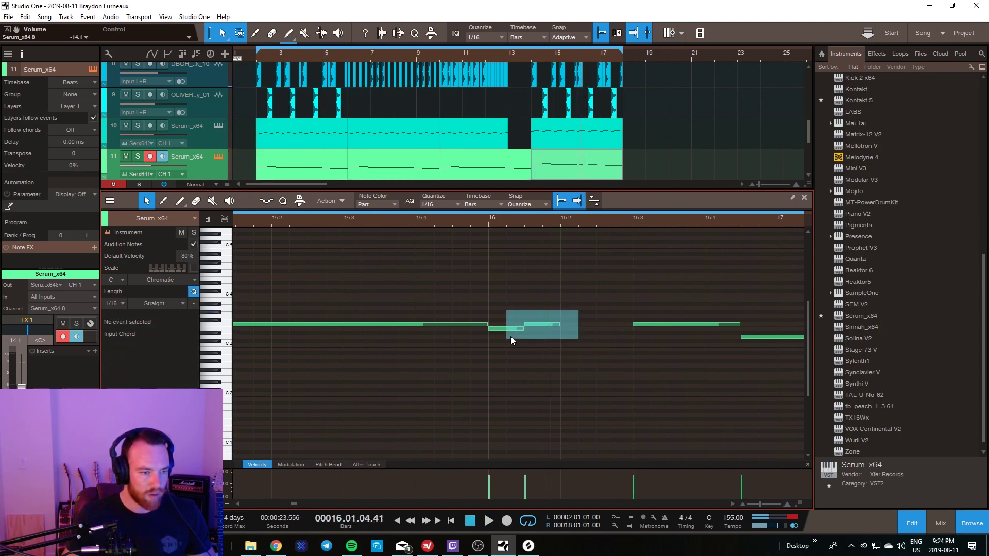
key(d)
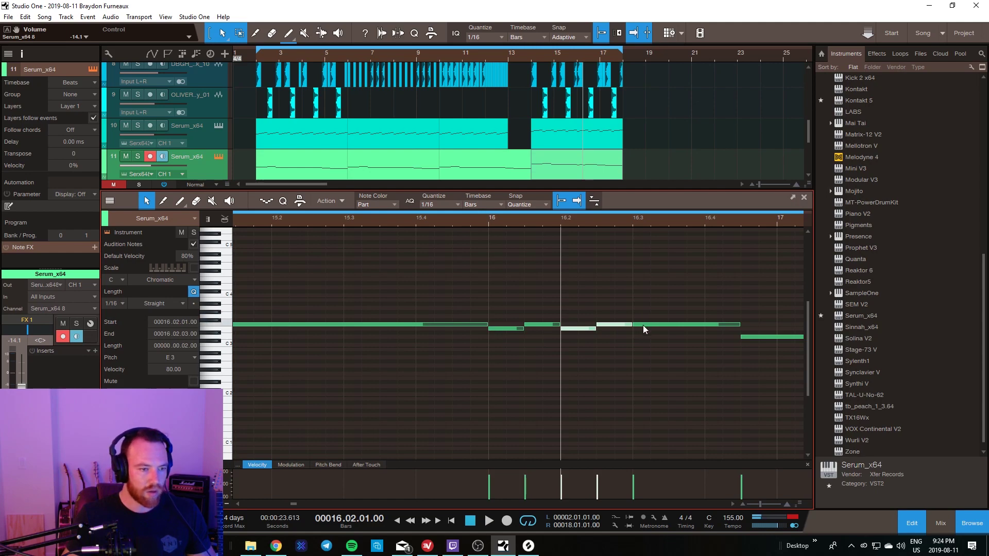
key(space)
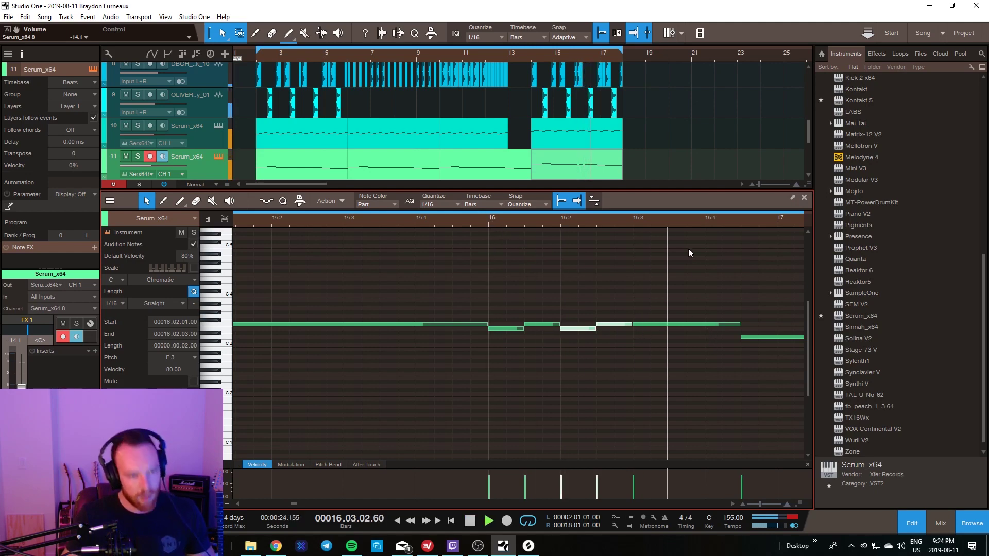
click(650, 278)
click(491, 225)
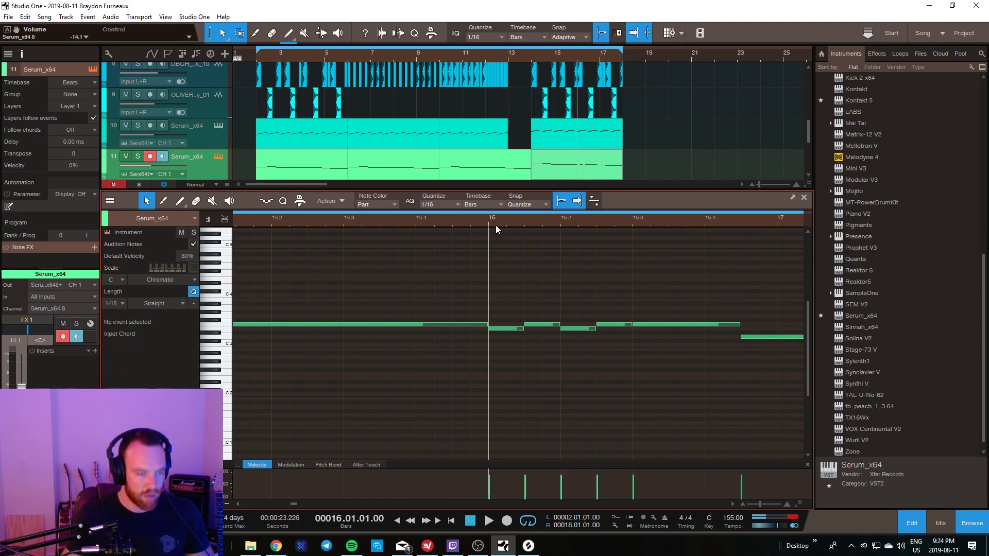
Step: Move the F3 note at 16.03 down to D3 and play from bar 16
drag(663, 324, 662, 338)
click(632, 294)
key(space)
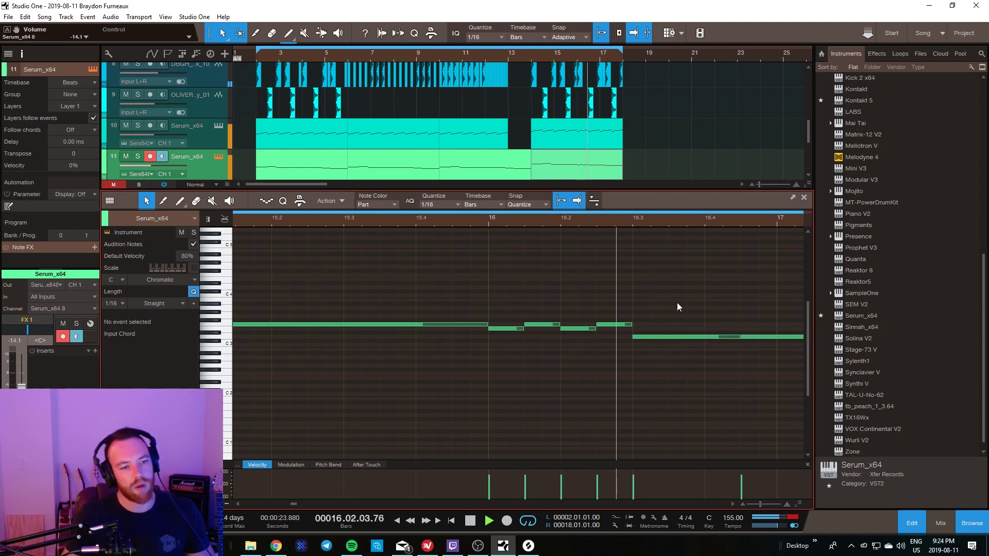
Step: Move the D3 note at 16.04.03 down to C3 and play the melody from bar 14
key(space)
drag(732, 337, 731, 341)
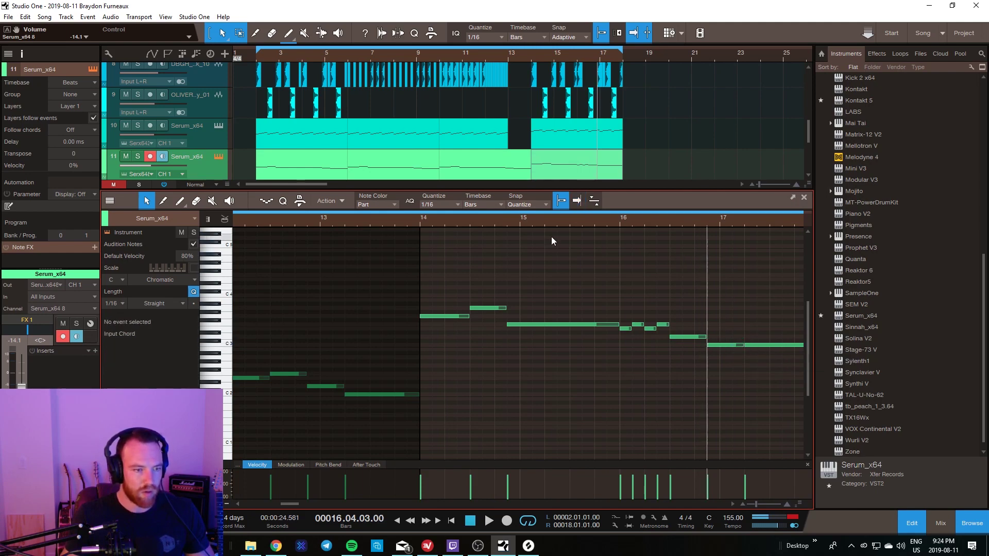
click(418, 218)
key(space)
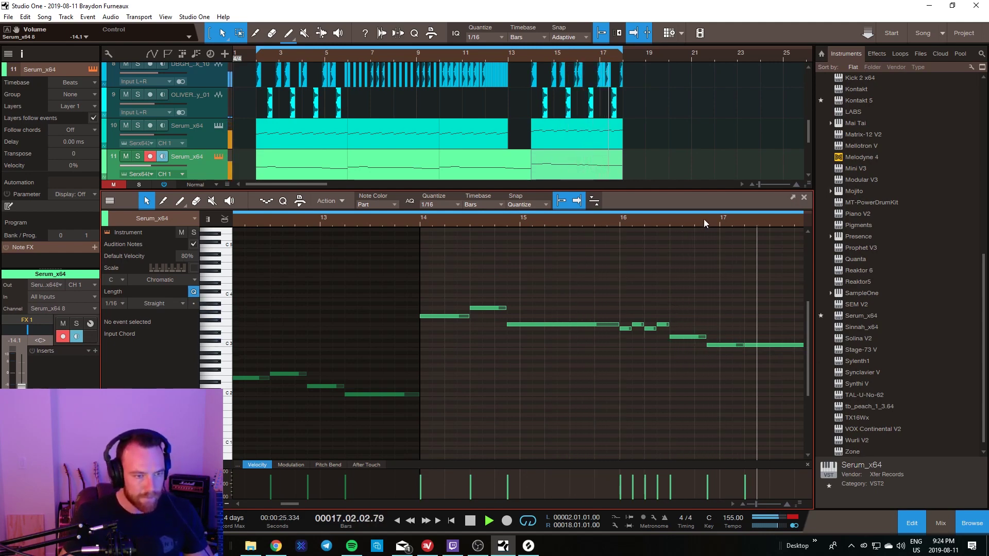
scroll(690, 232, down, 5)
key(space)
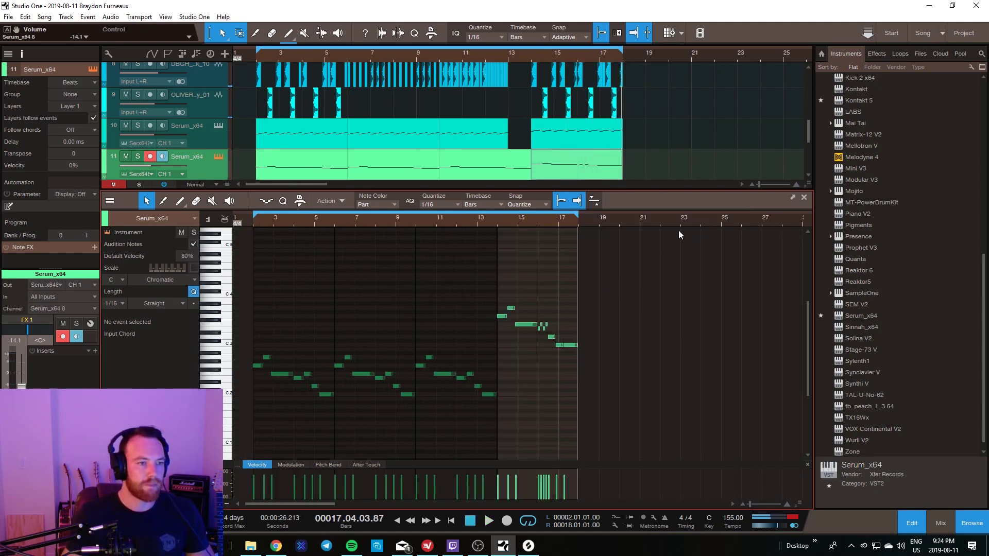
Step: Close the note editor and the browser, disarm recording on track 11, and save the song
click(911, 522)
key(F5)
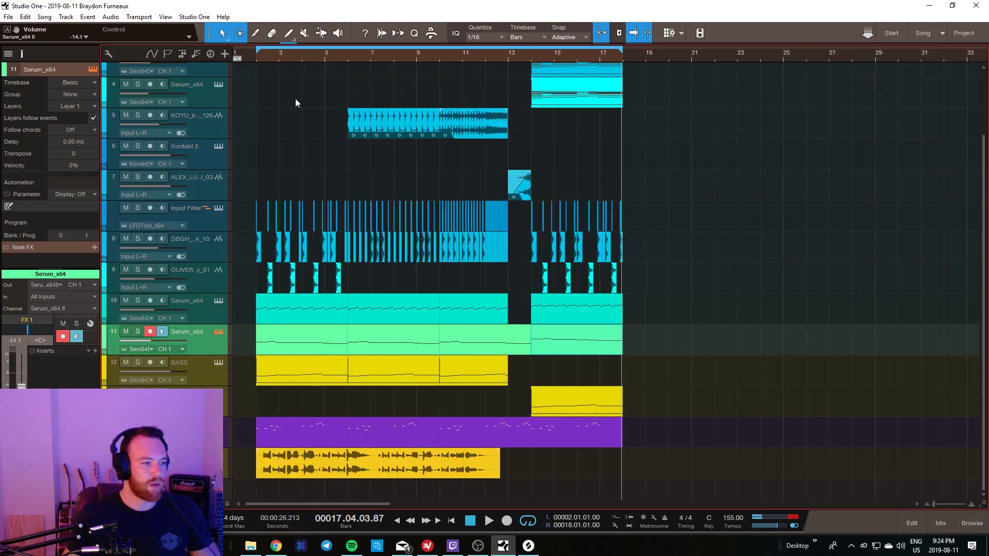
click(150, 332)
key(ctrl+s)
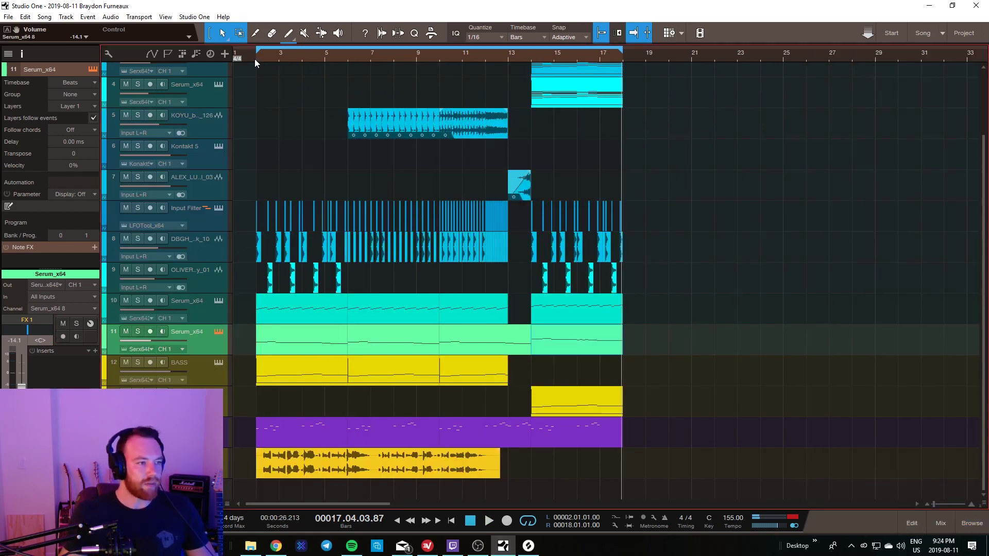
Step: Fit all tracks in view, play the song from bar 2, and raise track 11's volume to about -11.8 dB
click(255, 59)
key(shift+w)
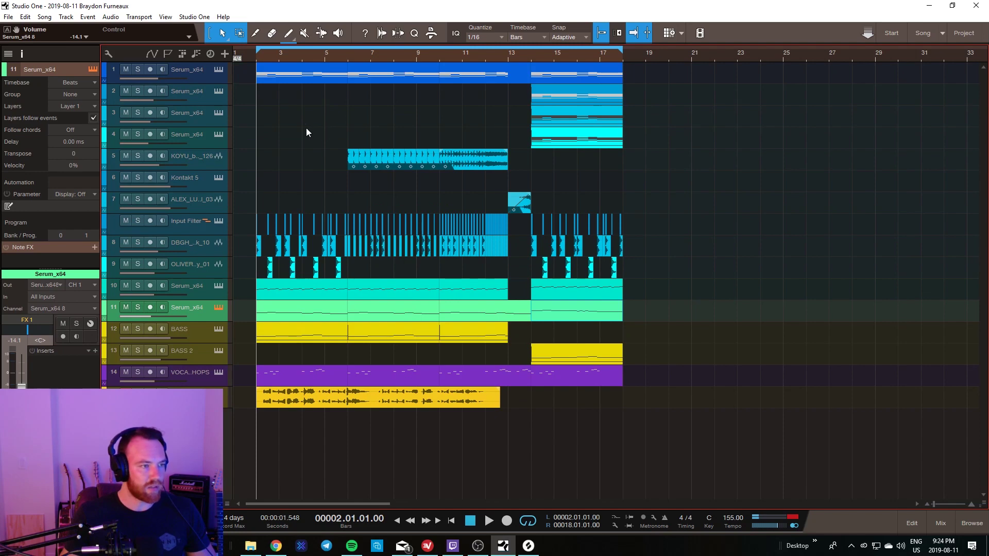
key(space)
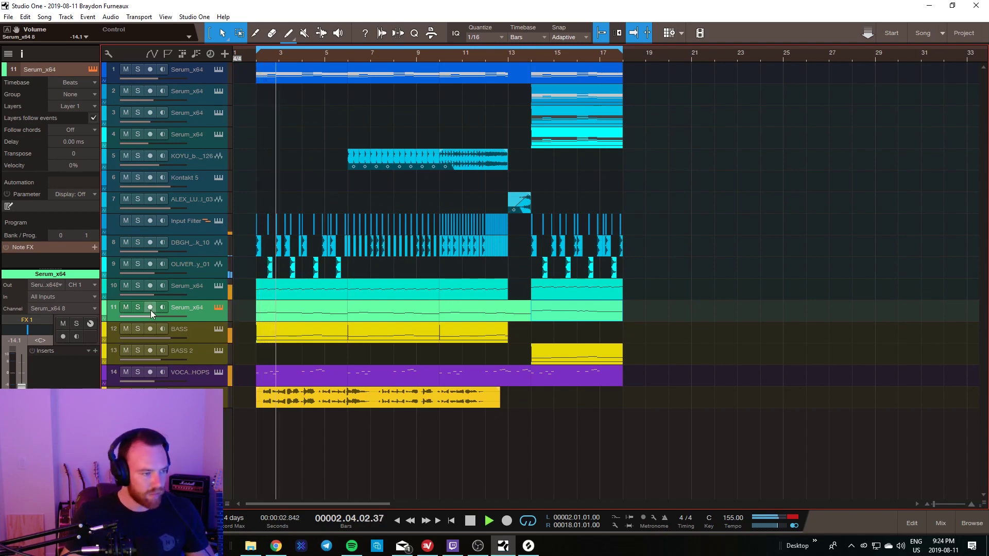
drag(149, 317, 152, 317)
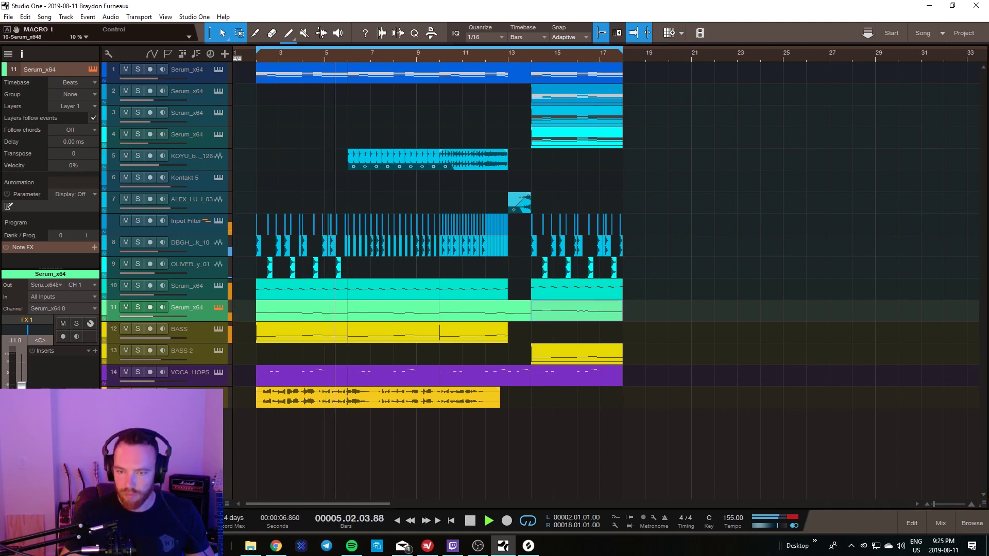
Step: Automate MACRO 1 on track 11 with a ramp from low up to bar 13, a dip there, and 100% at bar 14
click(8, 30)
click(295, 319)
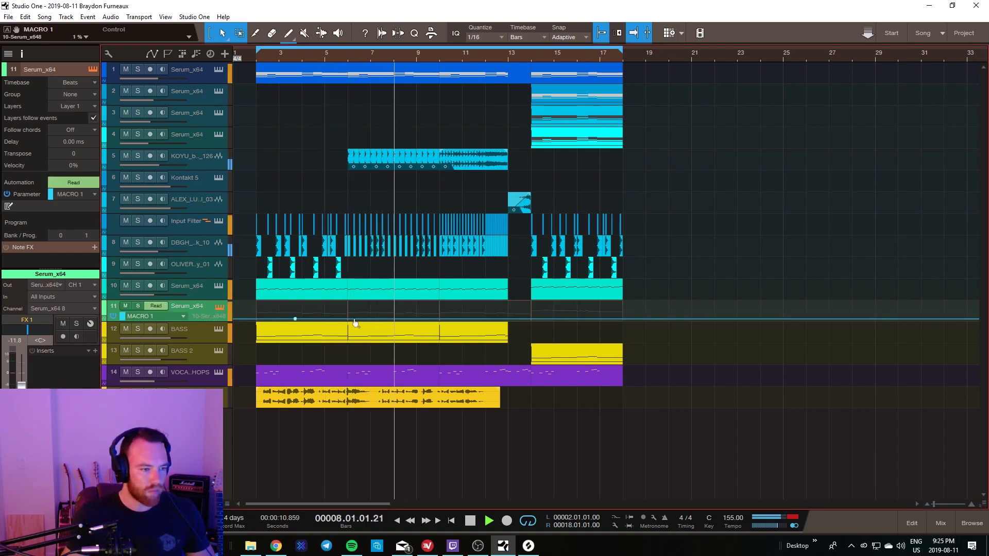
click(411, 314)
drag(410, 316, 532, 303)
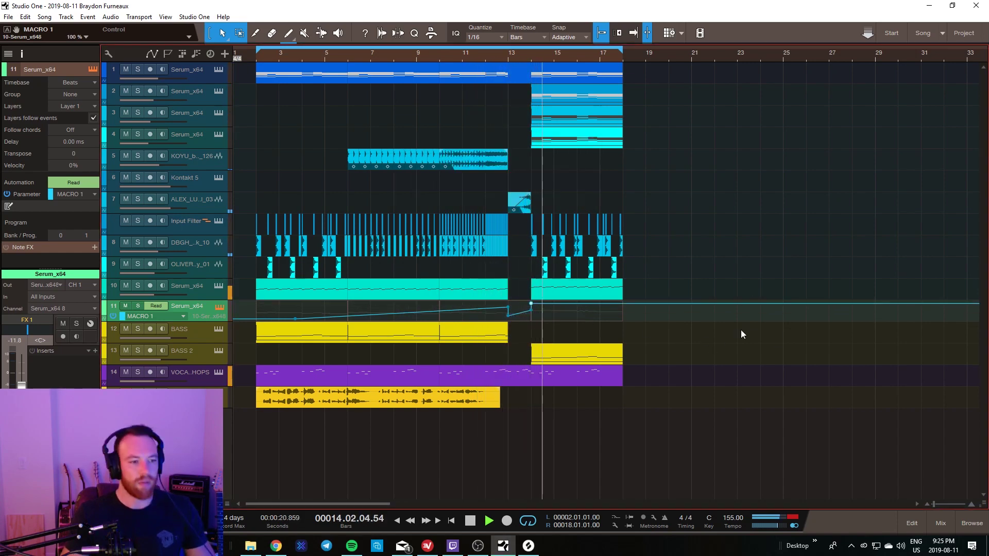
key(a)
key(a)
key(f)
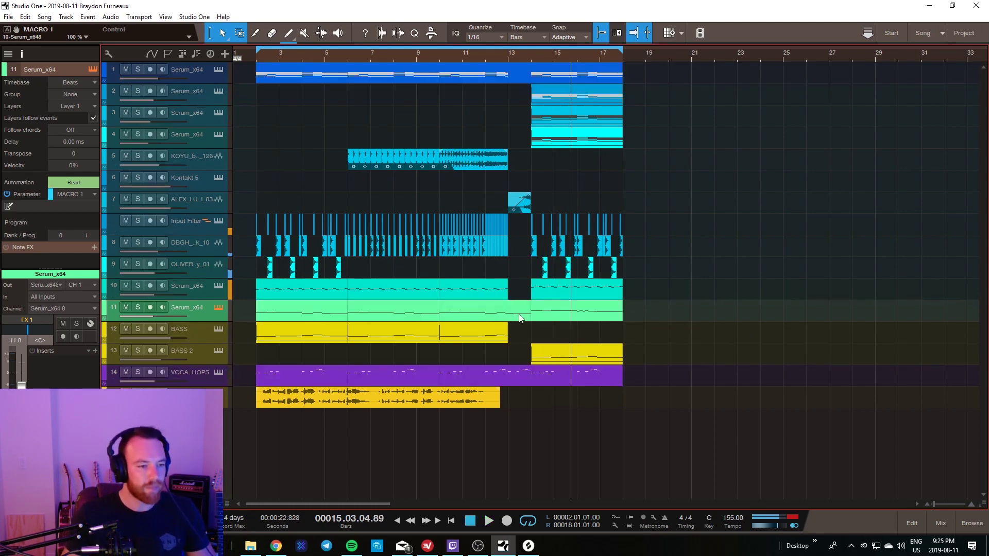
Step: In the lead part at bar 10, delete the final C2 note and end the D2 note at bar 13
key(space)
double_click(514, 314)
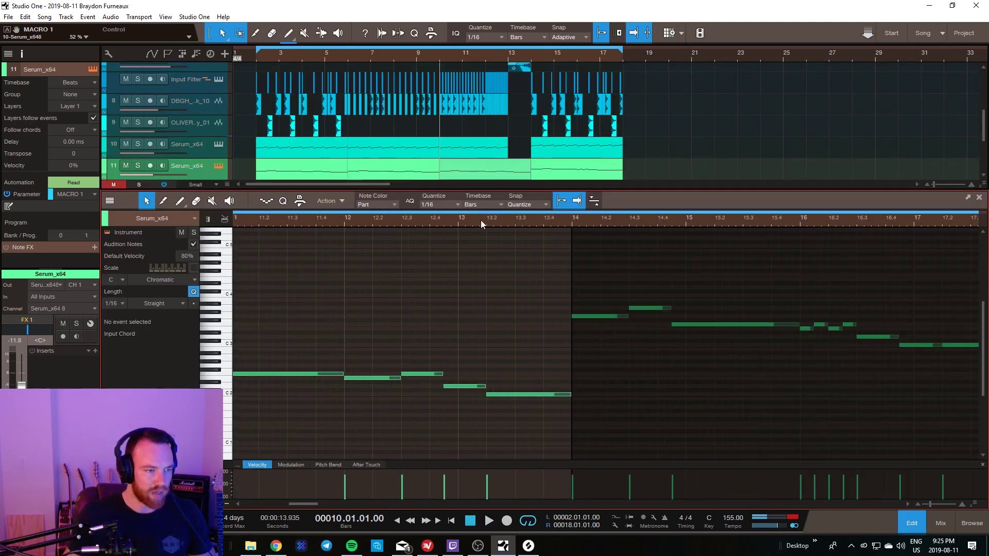
click(509, 60)
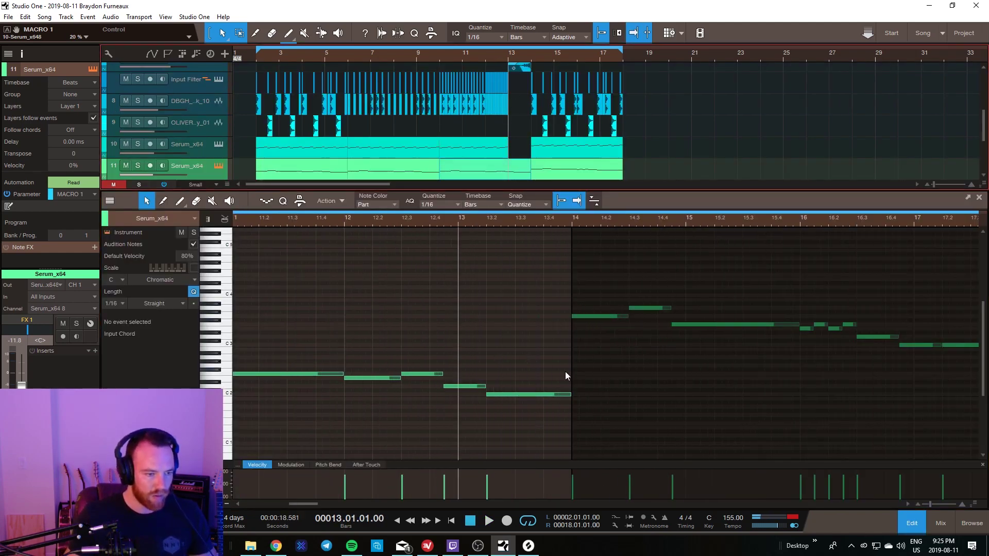
click(554, 395)
drag(485, 386, 458, 386)
click(708, 485)
click(910, 528)
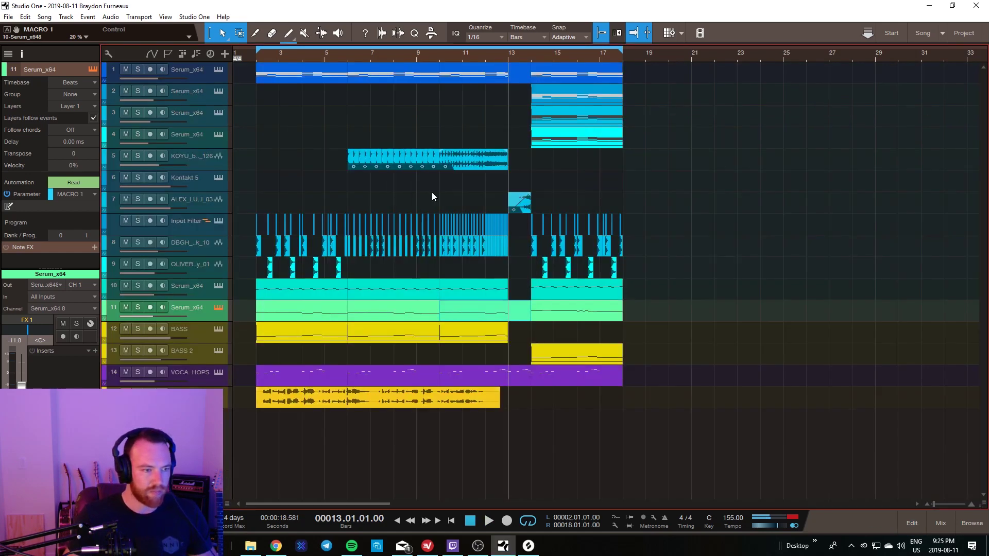
Step: Play the song, move ValhallaRoom above OTT in the VOCAL CHOPS inserts, and open the reverb
key(space)
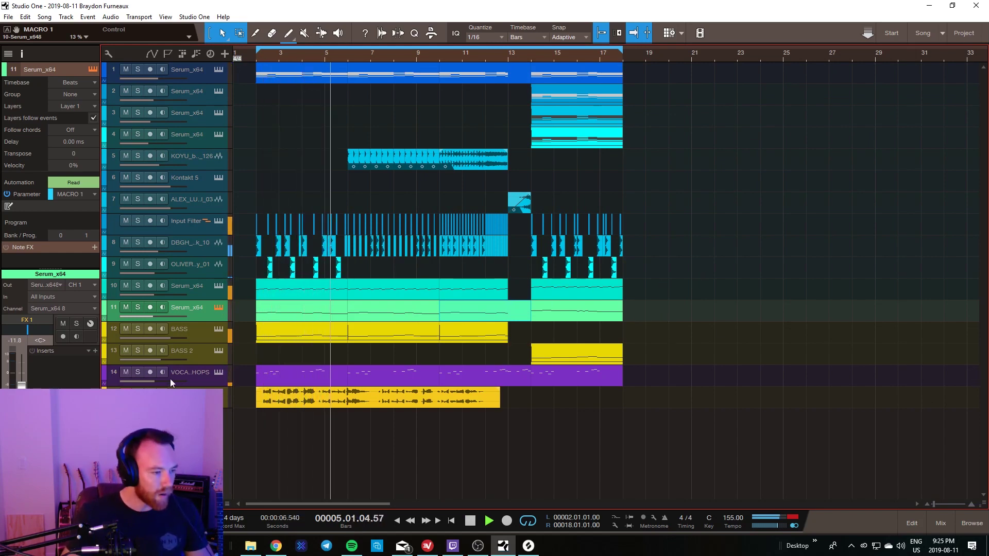
click(197, 382)
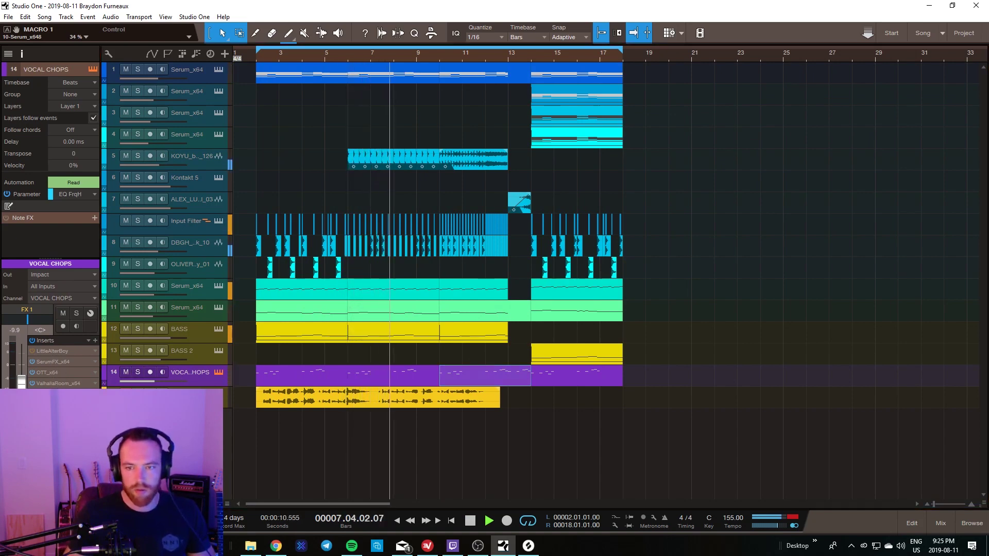
drag(58, 383, 58, 371)
double_click(59, 372)
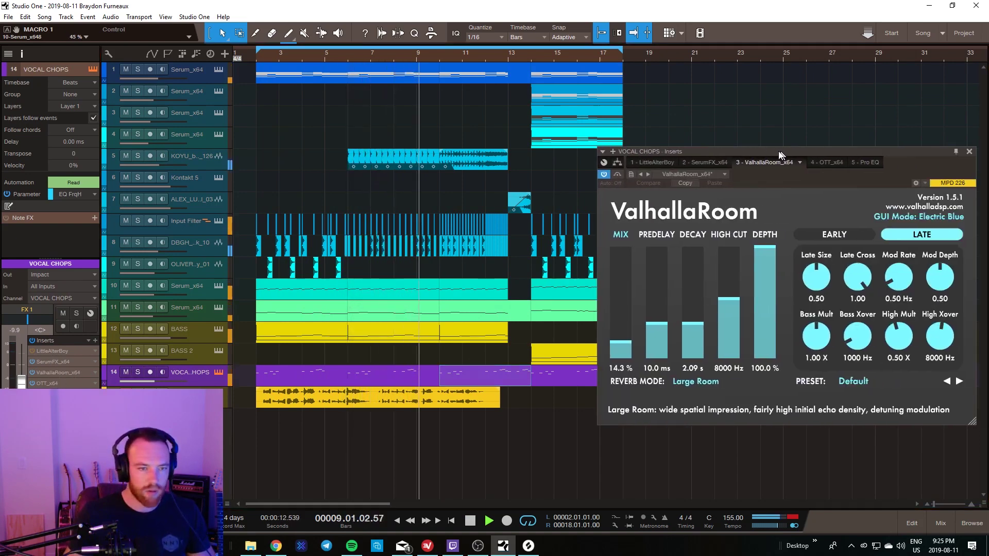
Step: Set the vocal chops reverb to 5.22 s decay and 21.2% mix, and raise the track's volume to -7.7 dB
drag(676, 329, 675, 319)
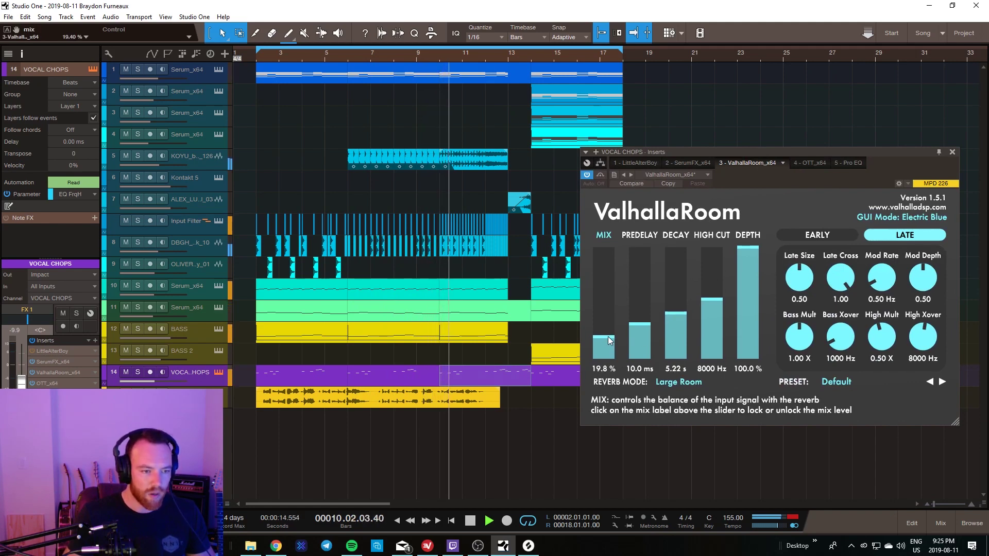
drag(609, 347, 609, 340)
drag(154, 381, 160, 381)
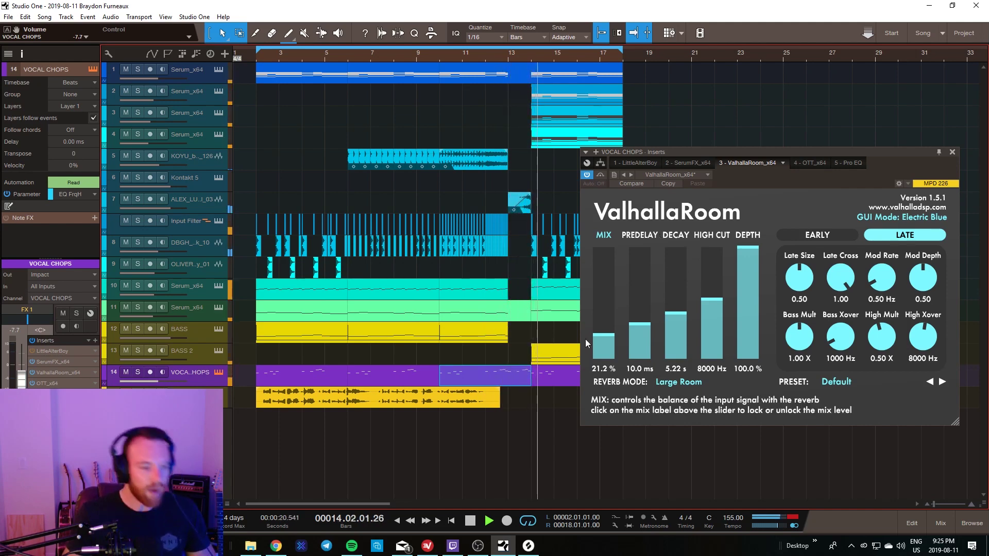
Step: Raise the reverb mix to 25.3% and its decay to 6.24 s, and lower track 11's volume to -13.8 dB
drag(600, 319, 601, 315)
drag(677, 313, 676, 310)
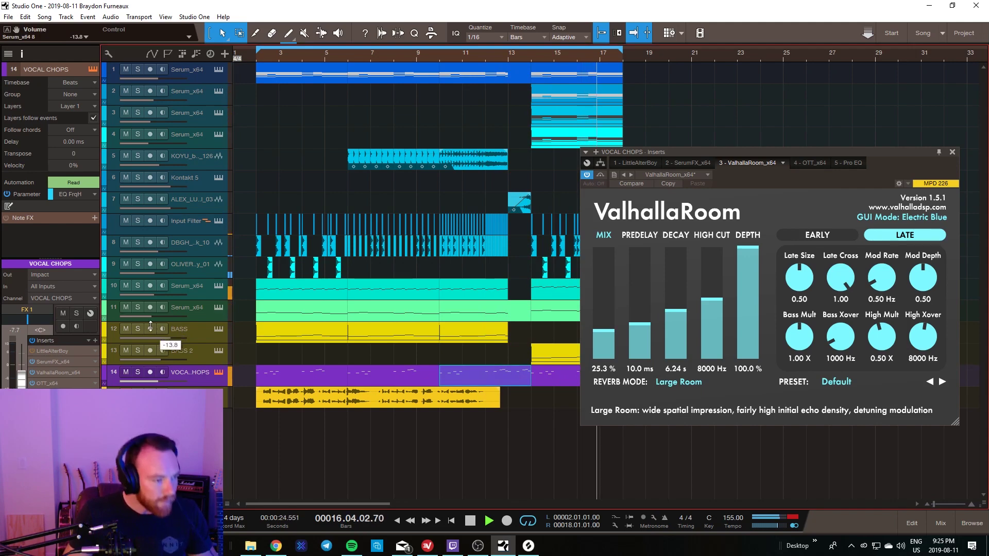
drag(747, 152, 874, 161)
key(space)
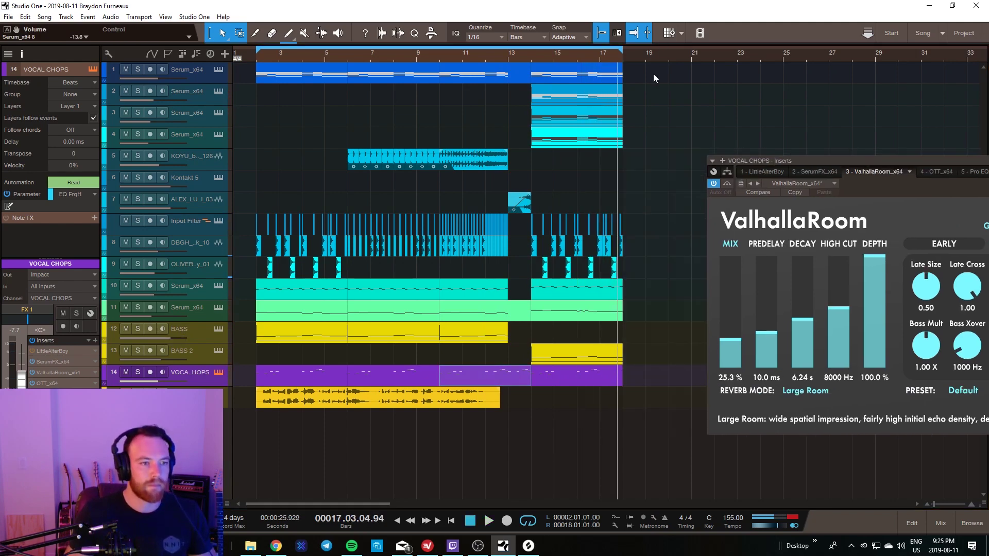
Step: Duplicate all events in bars 14 to 18 to start at bar 18, and close the reverb window
drag(653, 76, 535, 369)
key(d)
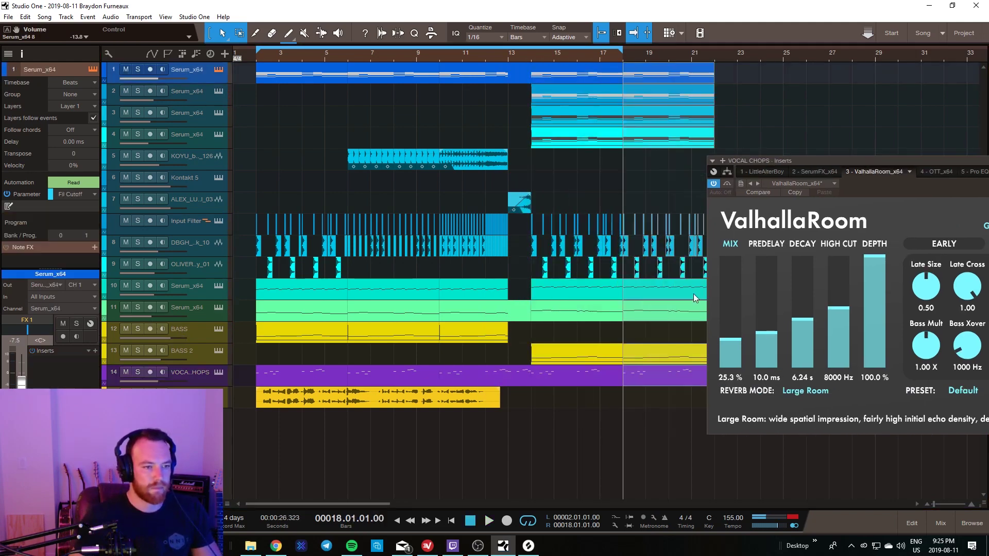
key(ctrl+w)
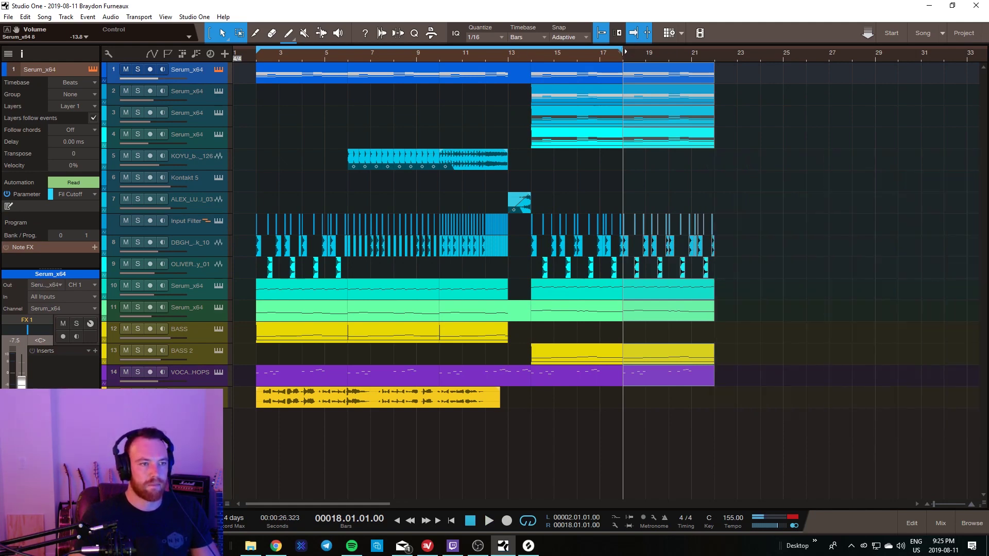
Step: Extend the loop's end to 22.03.01 and save the song
key(p)
key(ctrl+s)
click(721, 345)
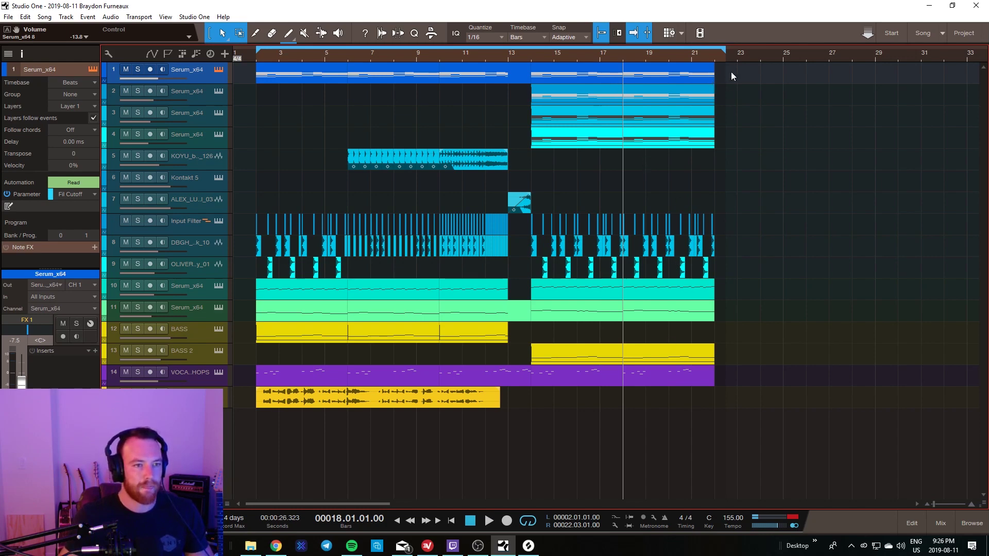
Step: Remove the first kick and its Input Filter trigger at bar 14
drag(731, 72, 634, 136)
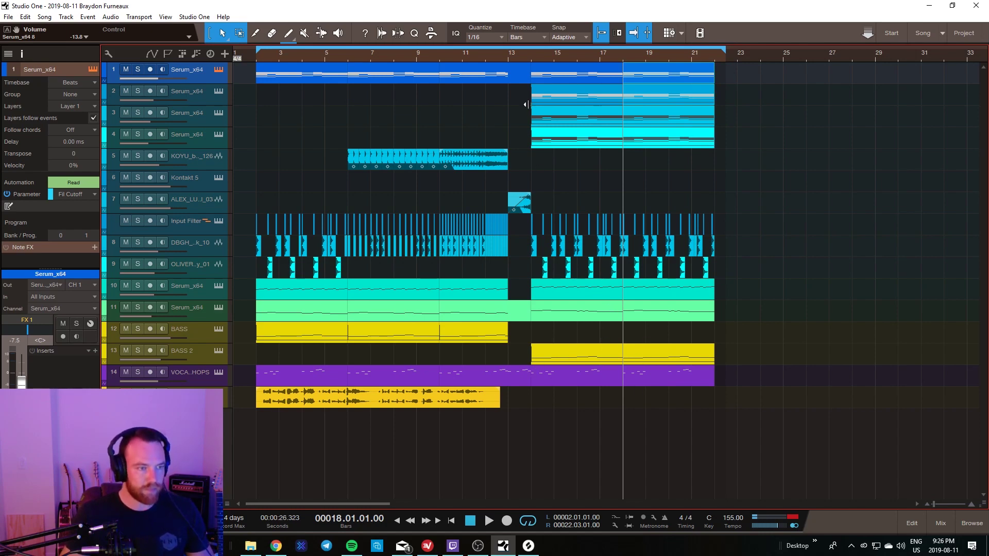
scroll(535, 56, up, 4)
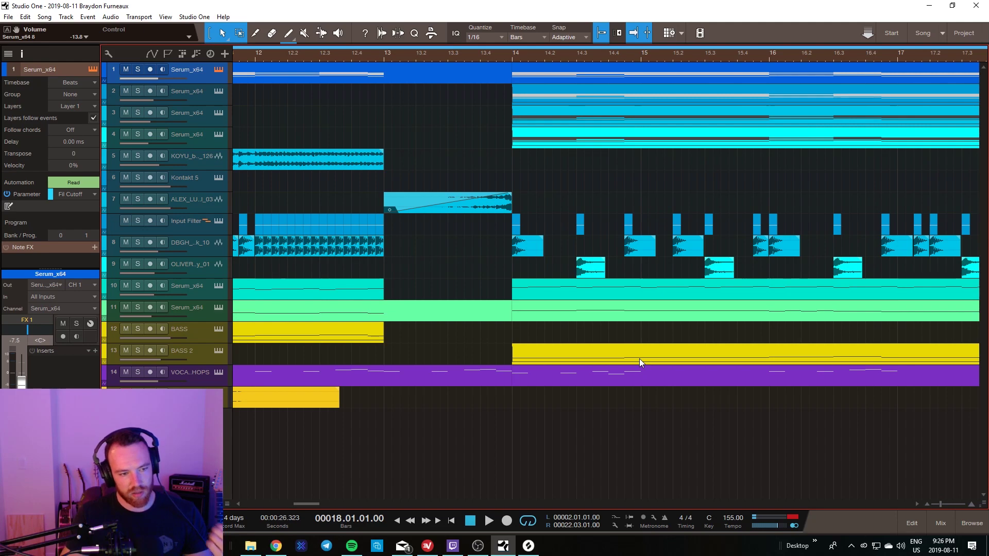
drag(608, 192, 514, 263)
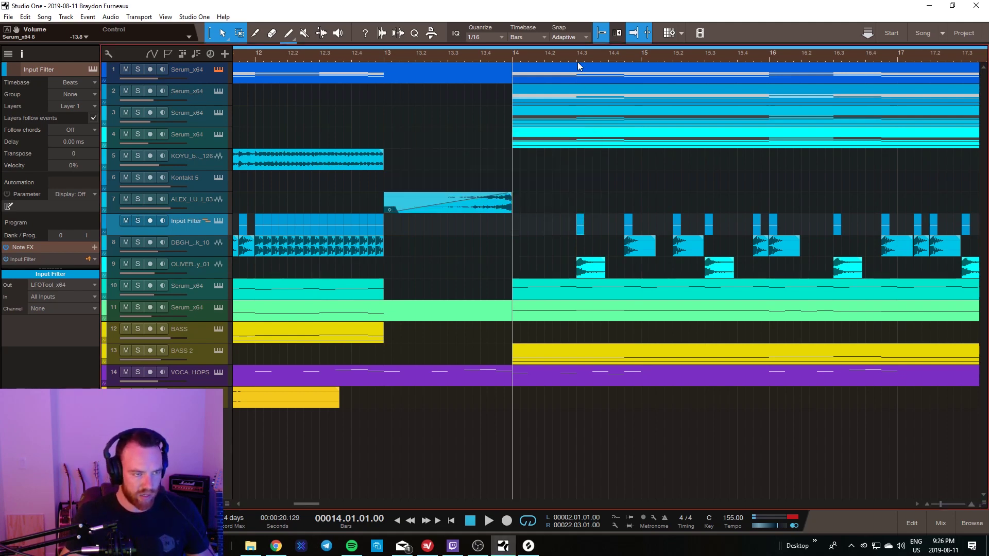
Step: Try splitting the Serum parts on tracks 1 to 4 at 14.3 and removing the half bar from bar 14
scroll(578, 70, up, 2)
click(576, 77)
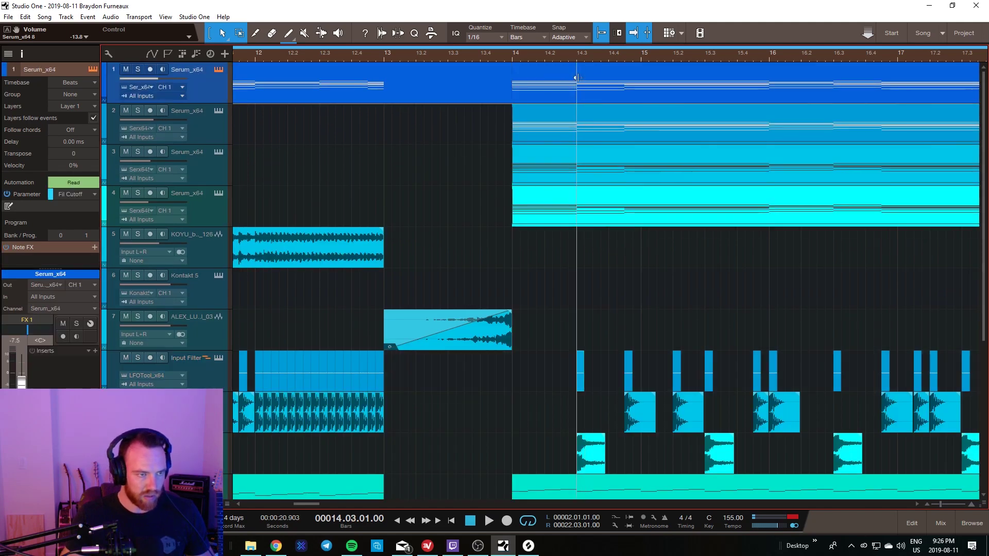
click(576, 141)
click(575, 151)
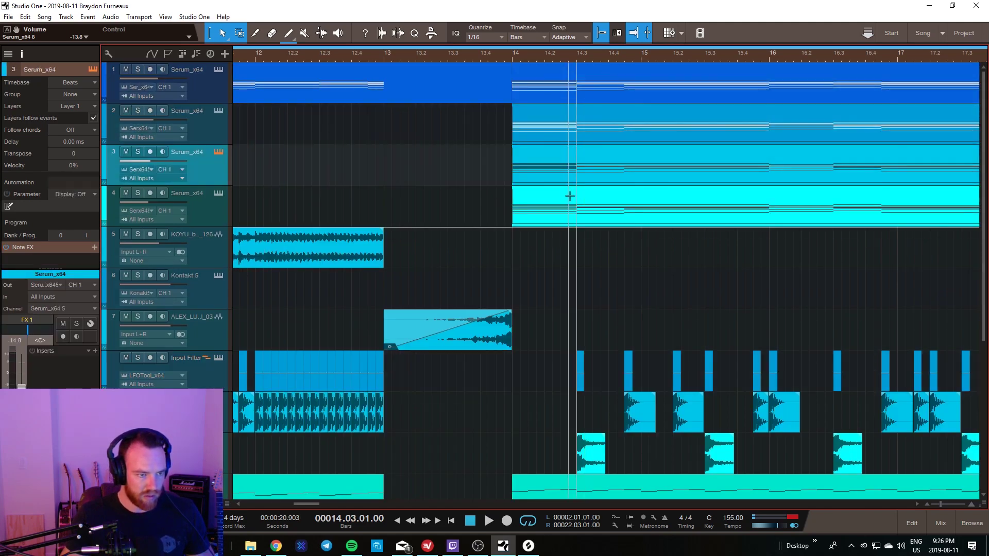
click(576, 199)
click(552, 94)
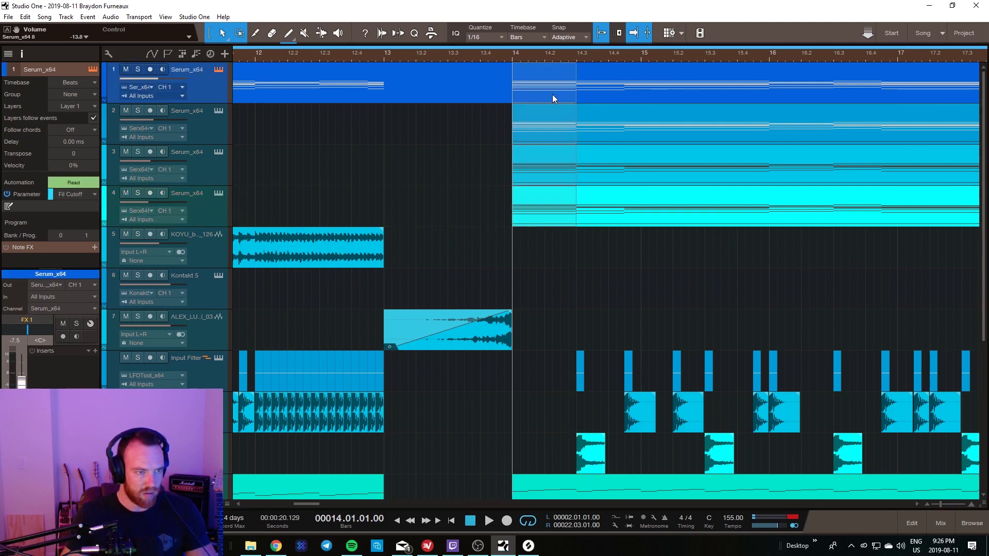
Step: Try removing the first half bar of bar 14 from tracks 10, 11 and BASS 2
scroll(538, 181, down, 3)
scroll(538, 184, down, 2)
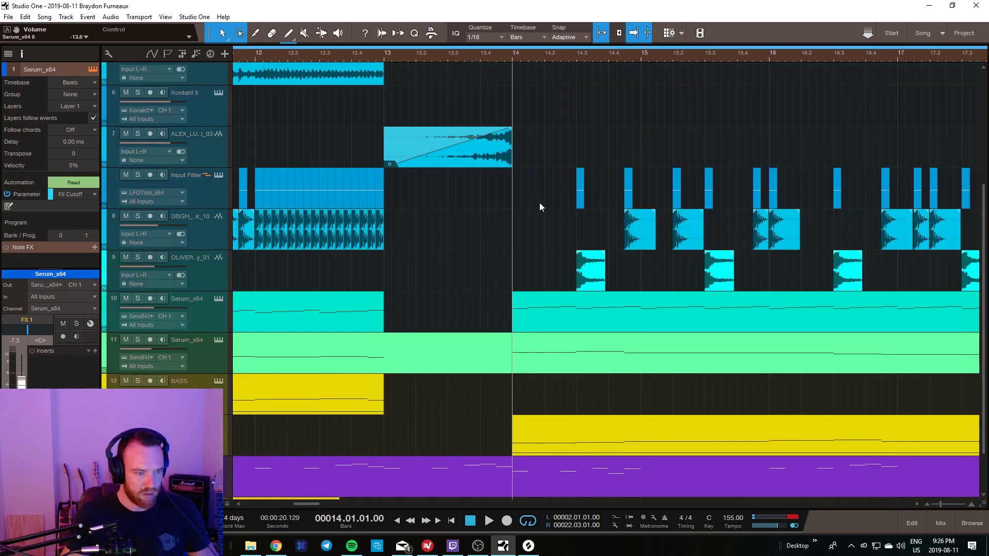
alt+click(579, 302)
key(Delete)
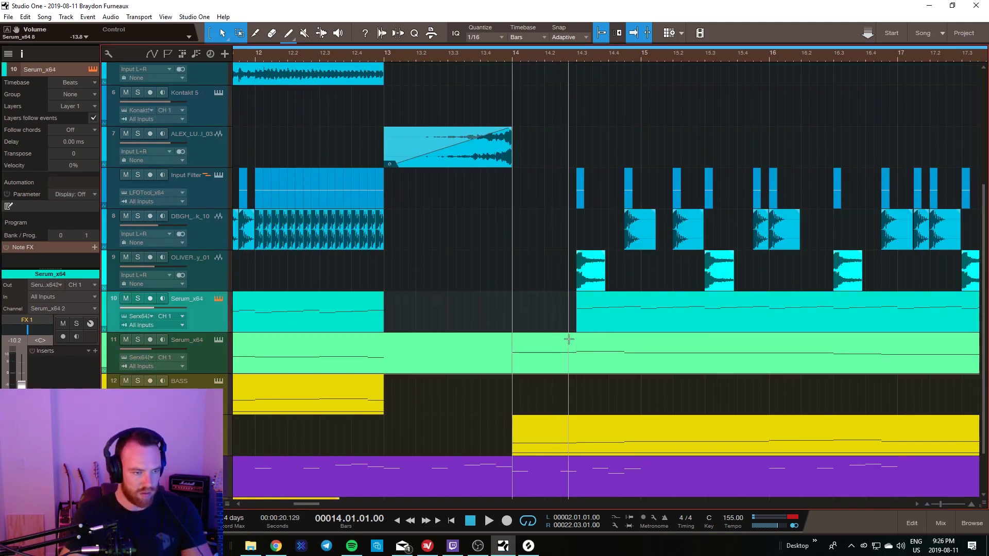
alt+click(576, 341)
key(Delete)
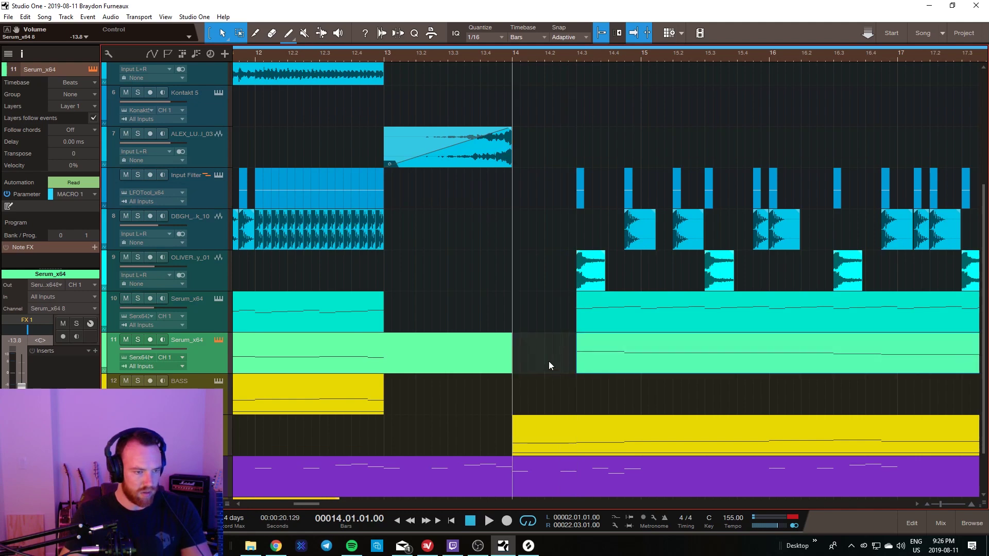
scroll(549, 360, down, 1)
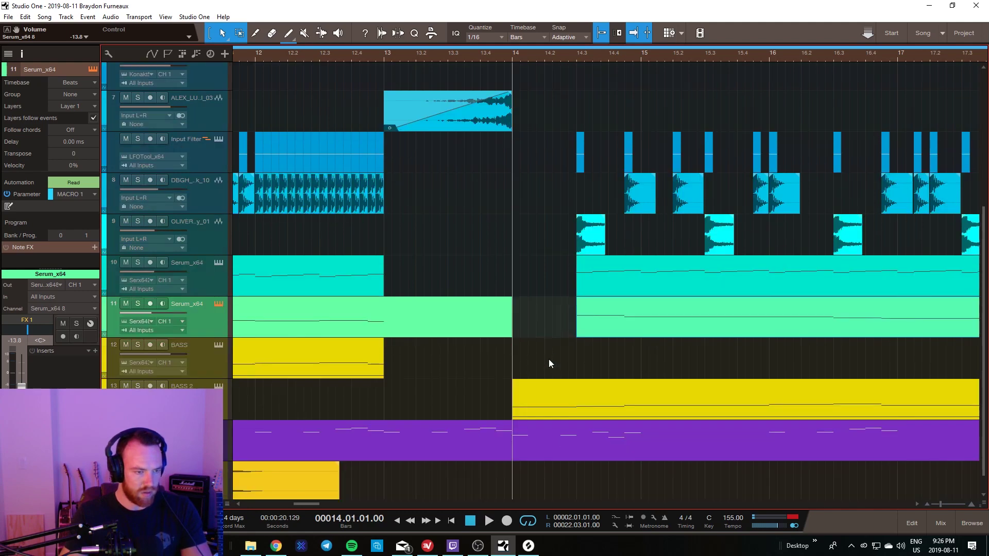
alt+click(577, 392)
key(Delete)
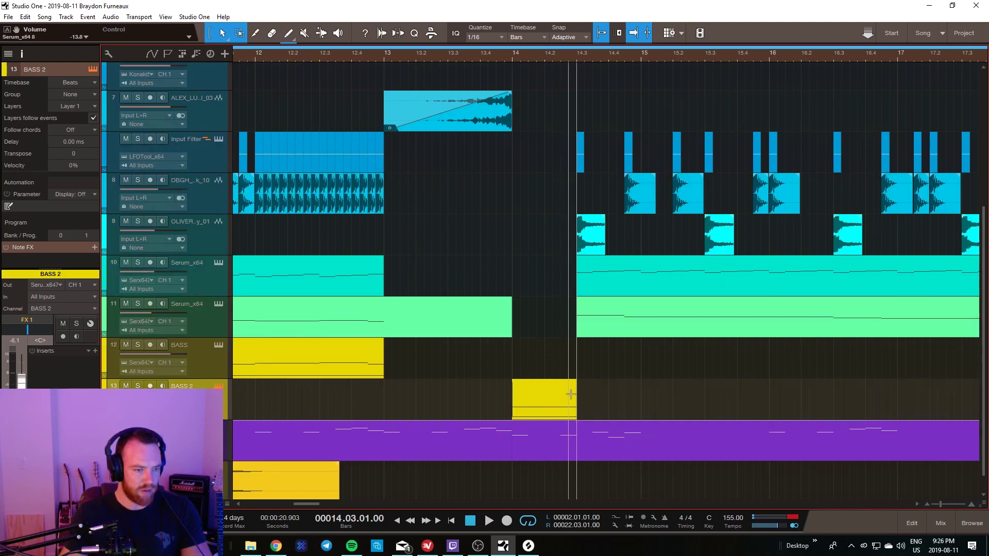
key(ctrl+z)
click(559, 403)
key(Delete)
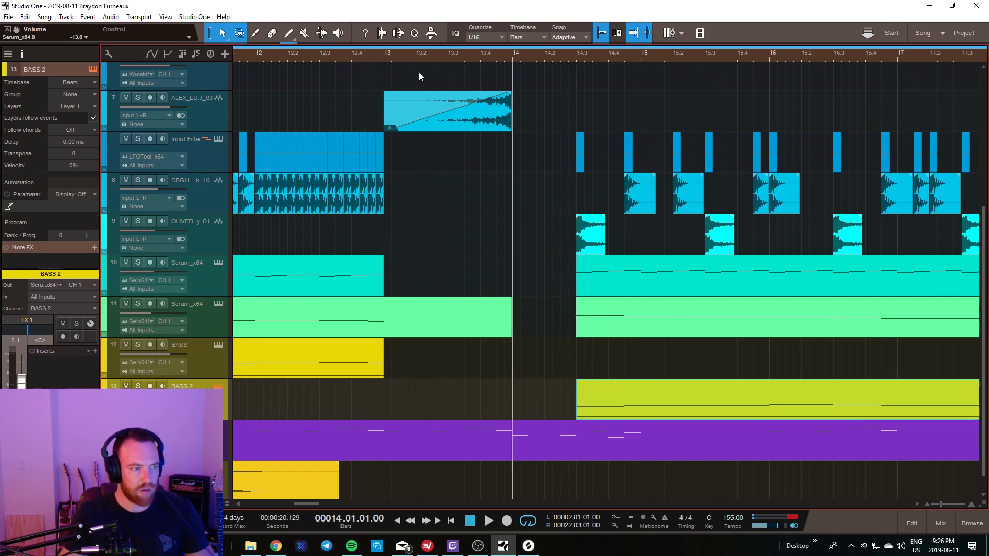
Step: Play the transition into the drop from bar 13, and again from 12.3 with all tracks in view
click(378, 53)
key(space)
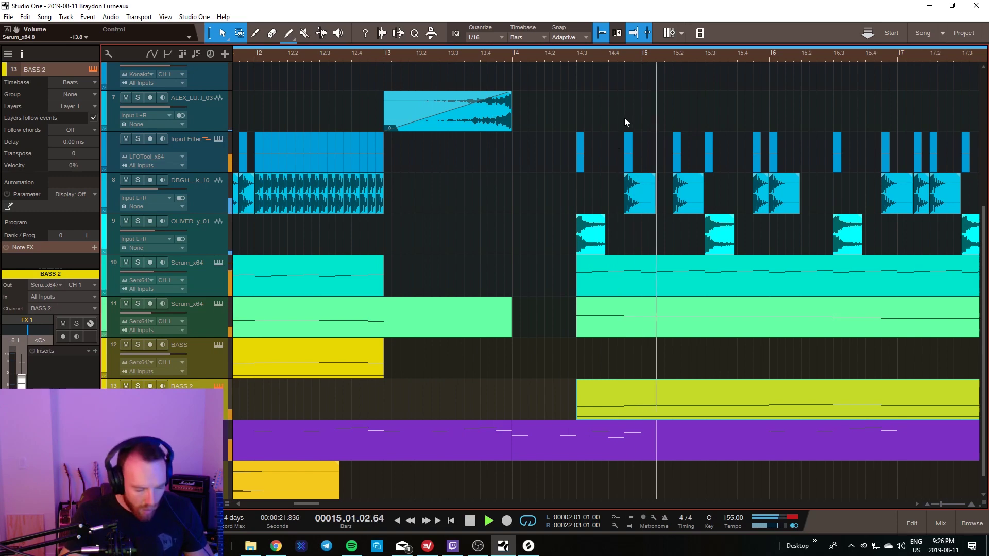
key(space)
key(shift+w)
click(319, 53)
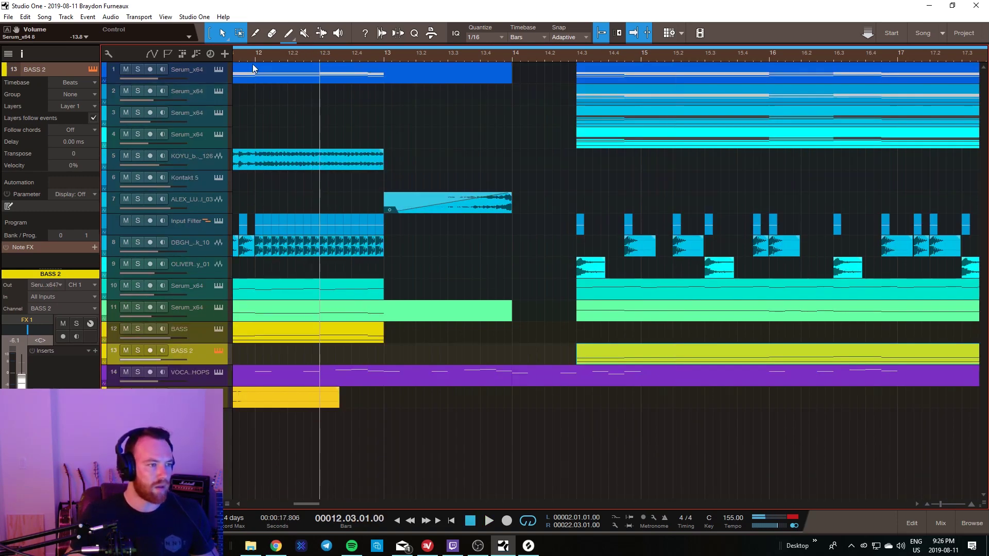
key(space)
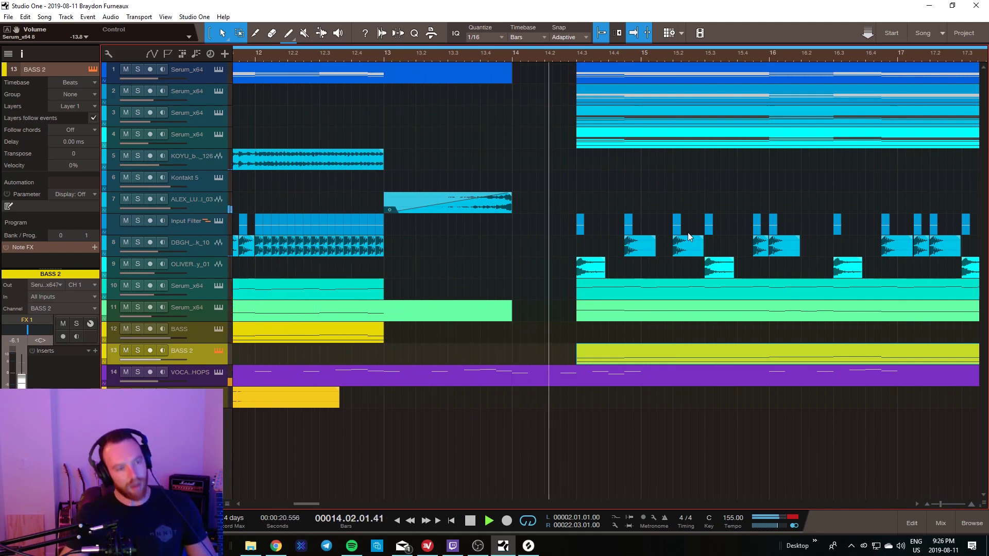
key(space)
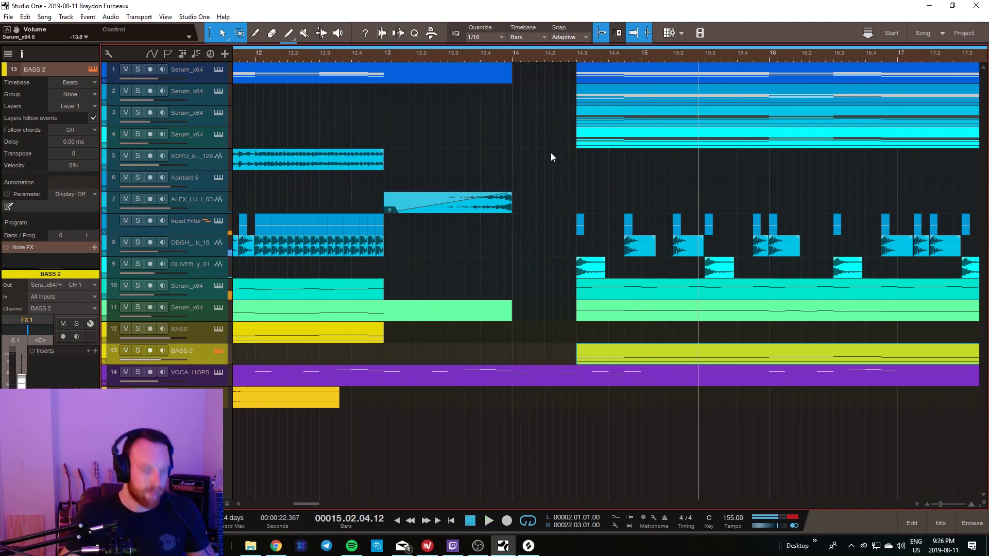
Step: Undo the half-bar cuts at bar 14 on the Serum and BASS 2 tracks
key(ctrl+z)
key(ctrl+z)
key(ctrl+z)
key(ctrl+z)
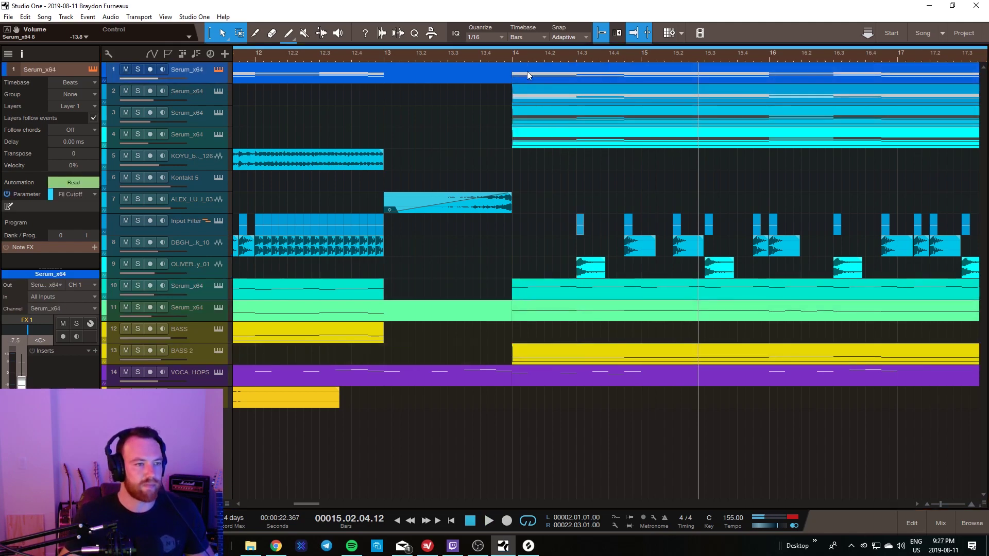
Step: Audition the drop from bar 12, and restore the first kick and its Input Filter trigger at bar 14
key(w)
click(333, 55)
key(space)
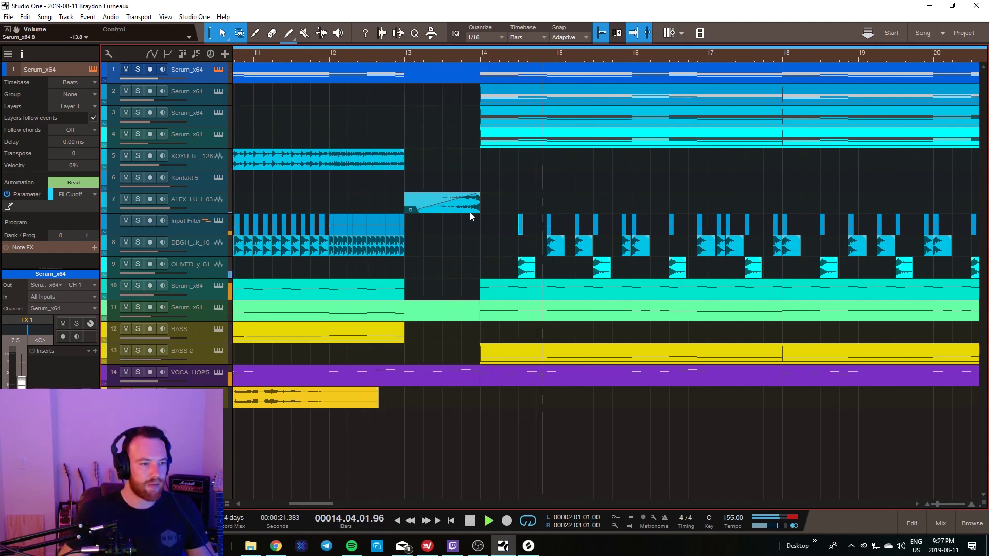
click(484, 220)
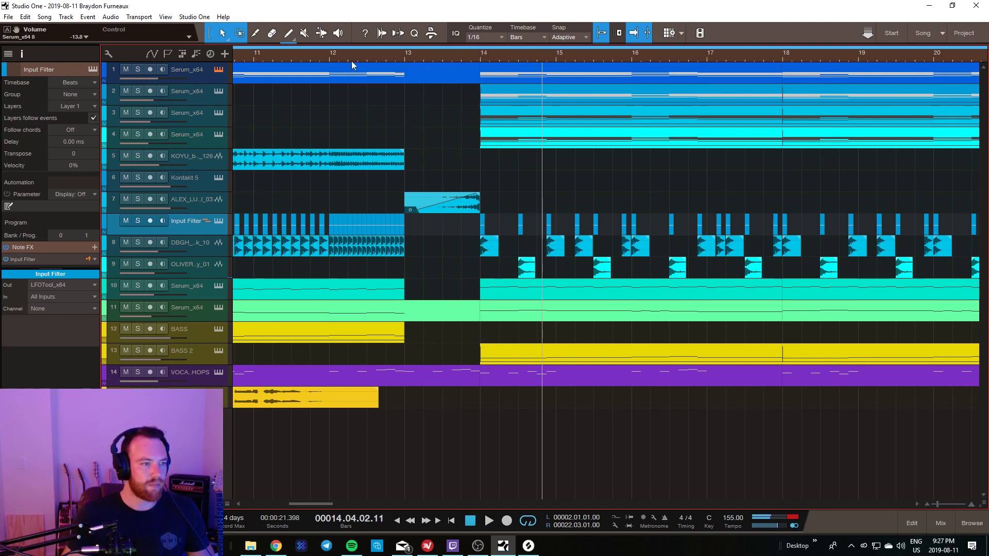
Step: Lower track 11's volume to -15.9 dB during playback of the drop
key(space)
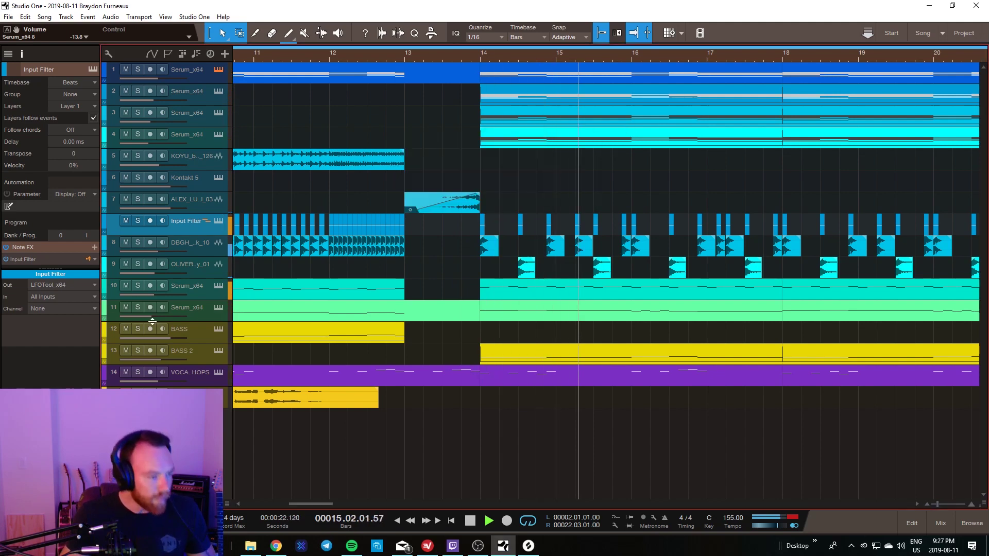
drag(150, 316, 150, 319)
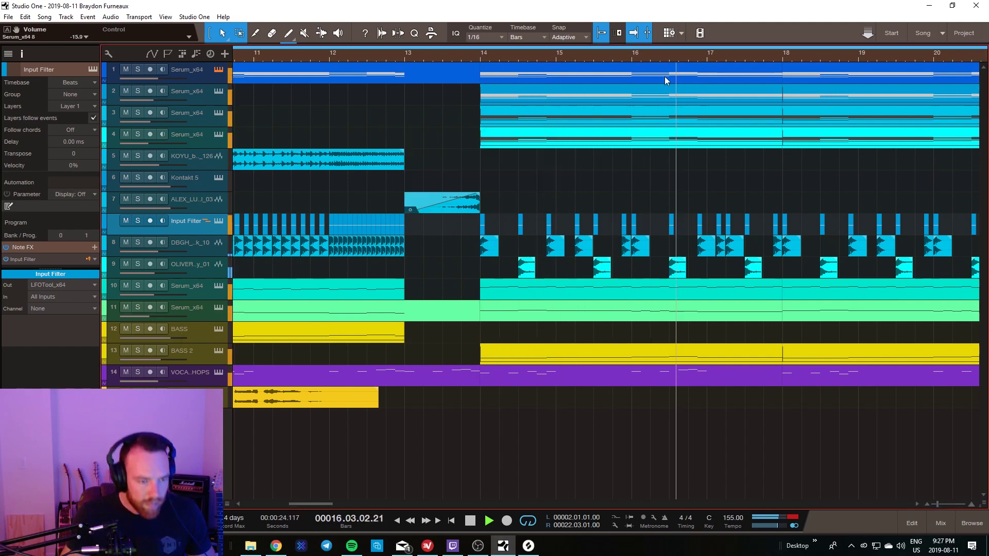
scroll(695, 55, down, 2)
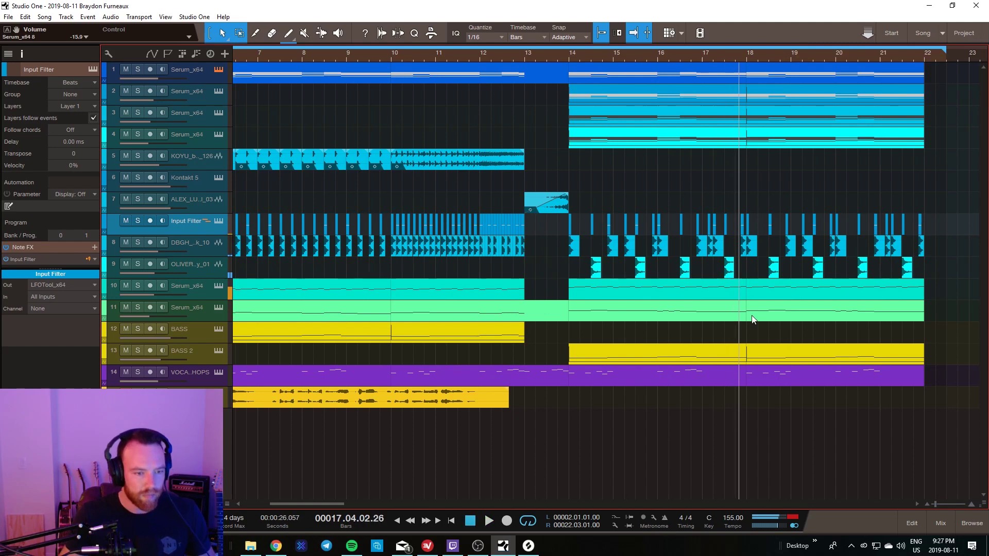
Step: Open track 11's part at bar 18 for note editing, and raise the long note at 18.4.3 to A#3
double_click(747, 311)
drag(551, 324, 550, 302)
click(393, 230)
key(space)
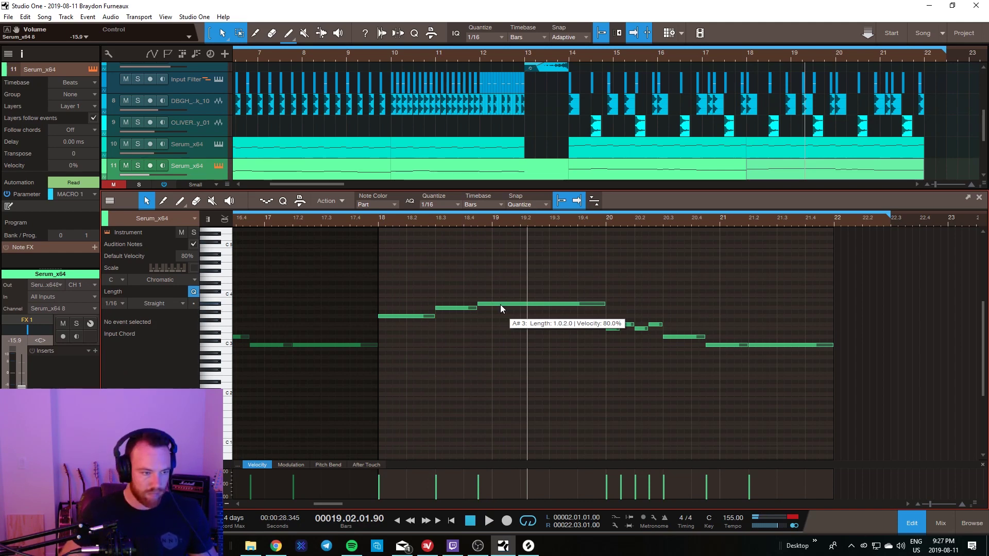
Step: Replace the long A#3 note with a C#4 note spanning 18.4.3 to bar 20
click(500, 304)
key(Delete)
double_click(480, 291)
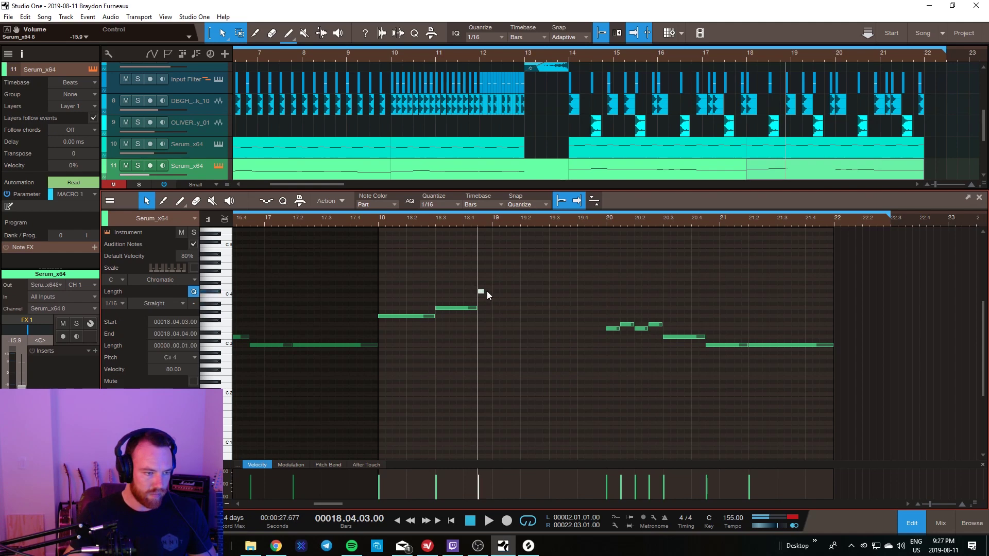
drag(482, 292, 605, 292)
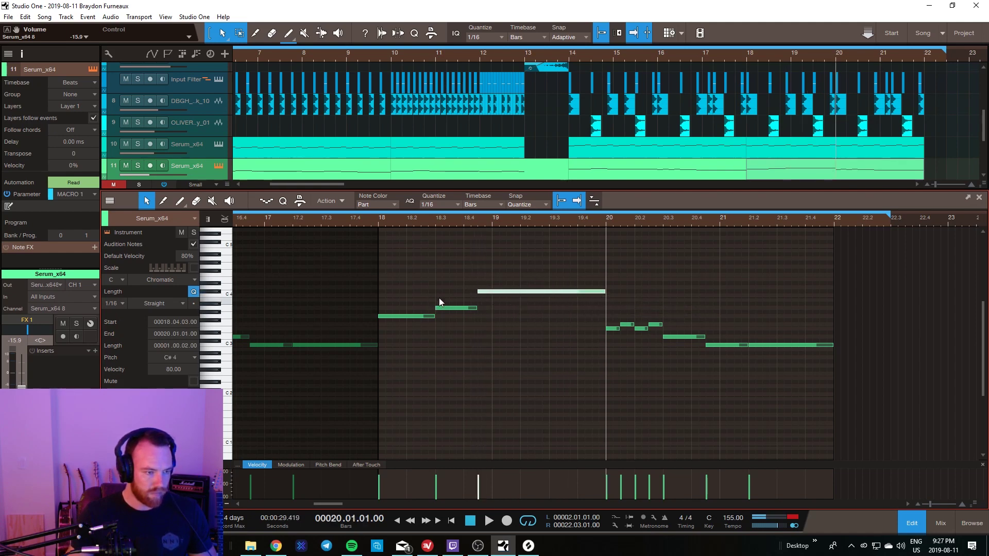
drag(564, 264, 418, 332)
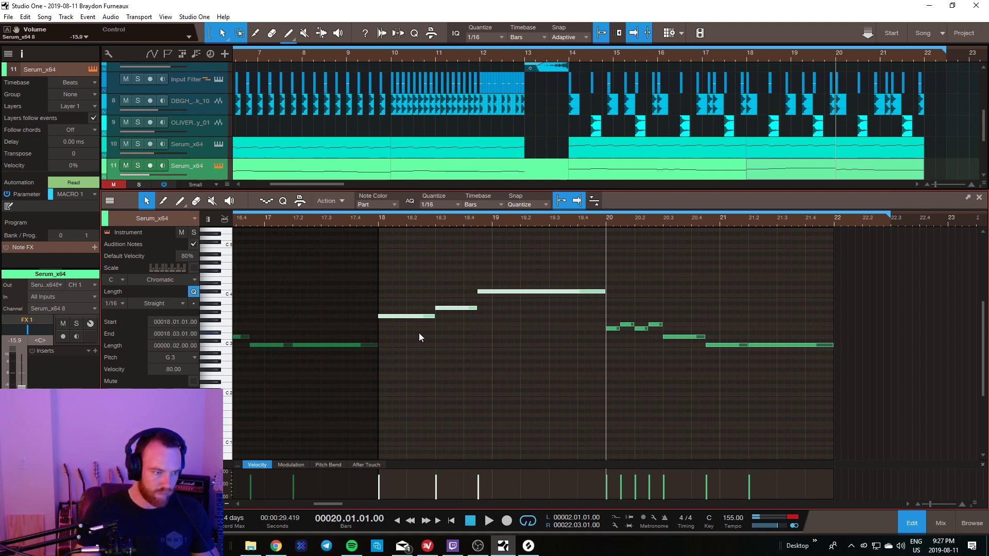
key(shift+Right)
click(471, 254)
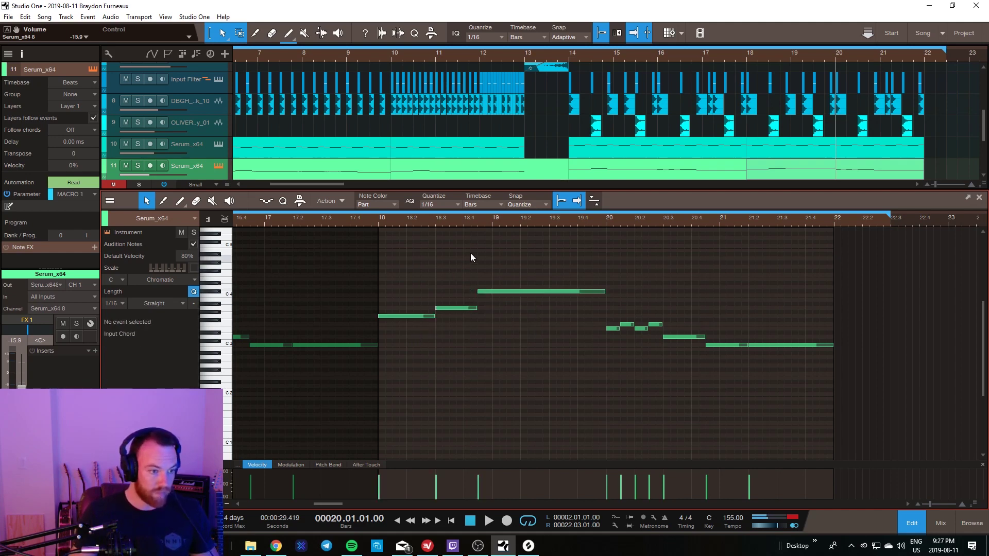
Step: Try the long note at C4, set it to D4, and audition the melody from bar 18
click(480, 220)
drag(481, 291, 482, 296)
click(378, 221)
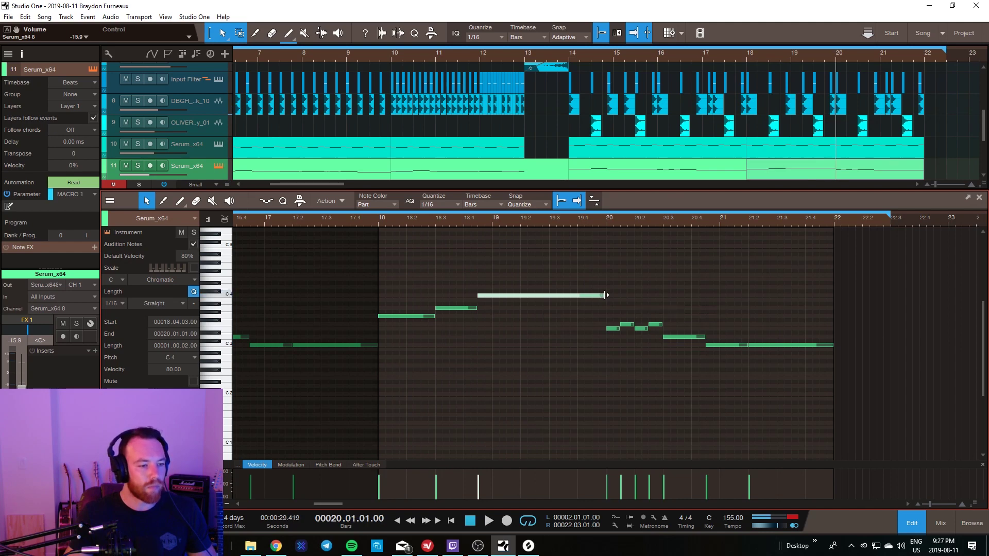
drag(507, 297, 508, 289)
click(386, 224)
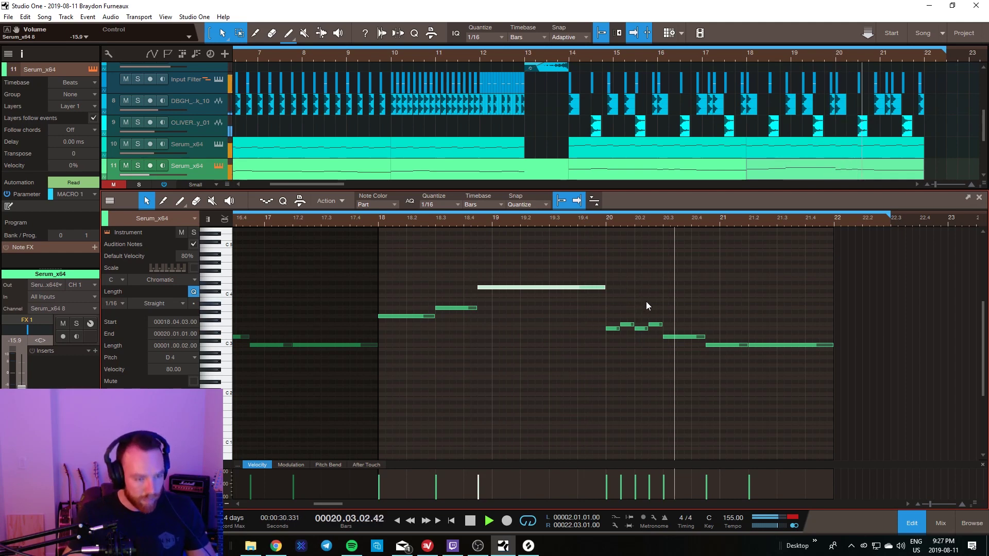
key(space)
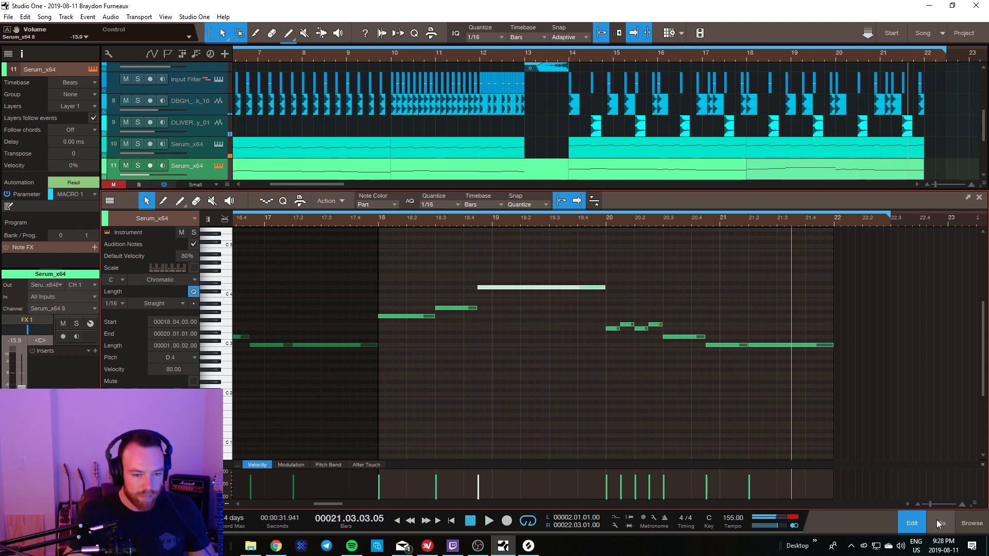
Step: Close the note editor, save the song, and play the whole arrangement from the loop start at bar 2
key(F2)
key(ctrl+s)
scroll(625, 60, down, 3)
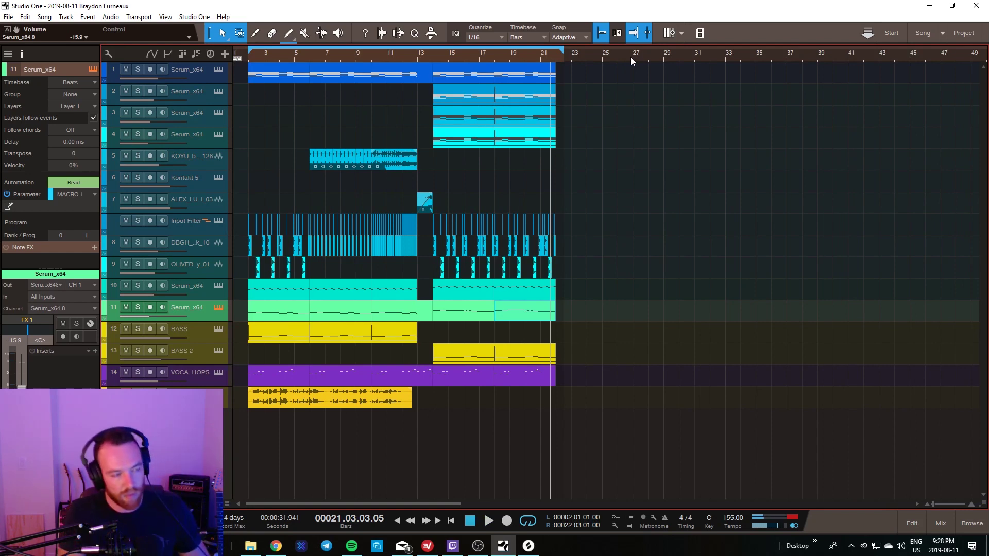
key(KP_1)
key(space)
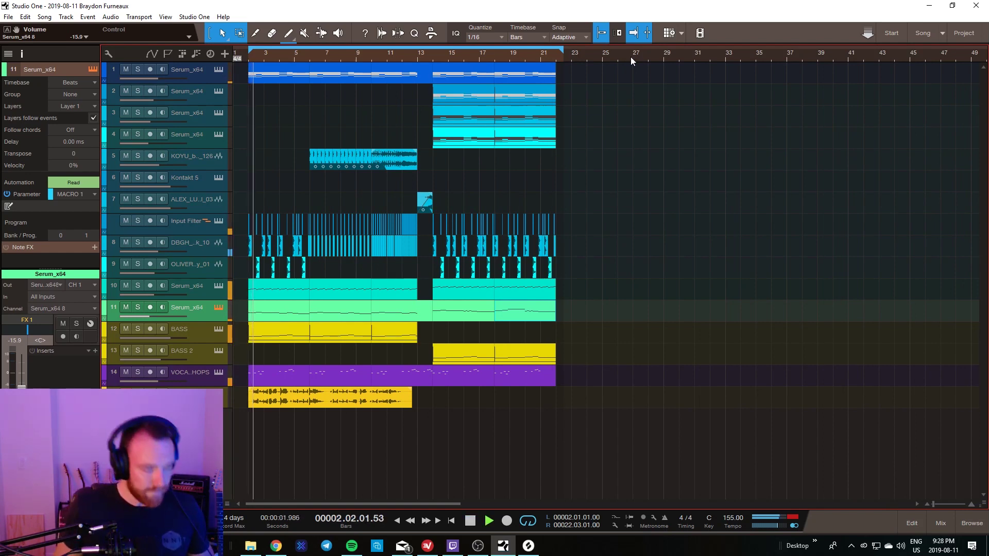
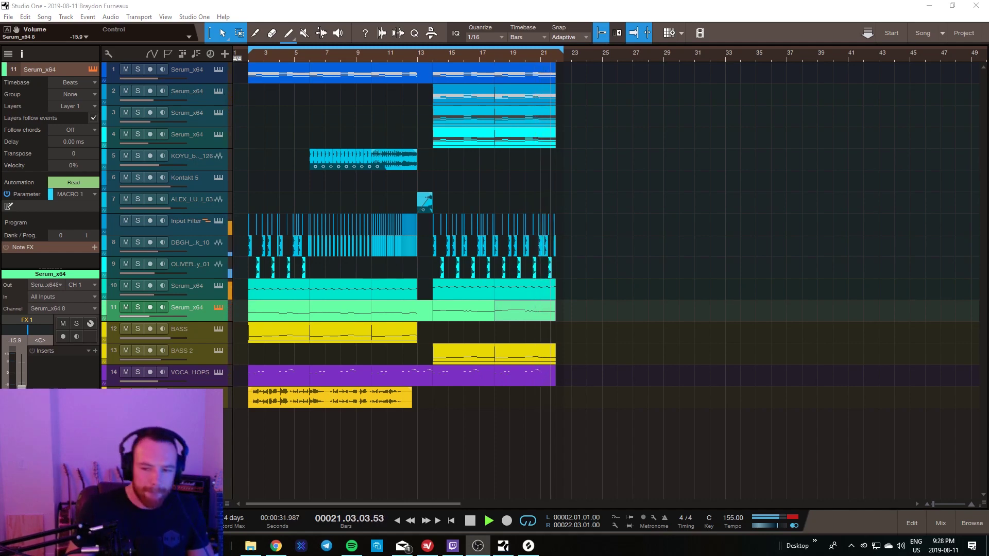
click(597, 226)
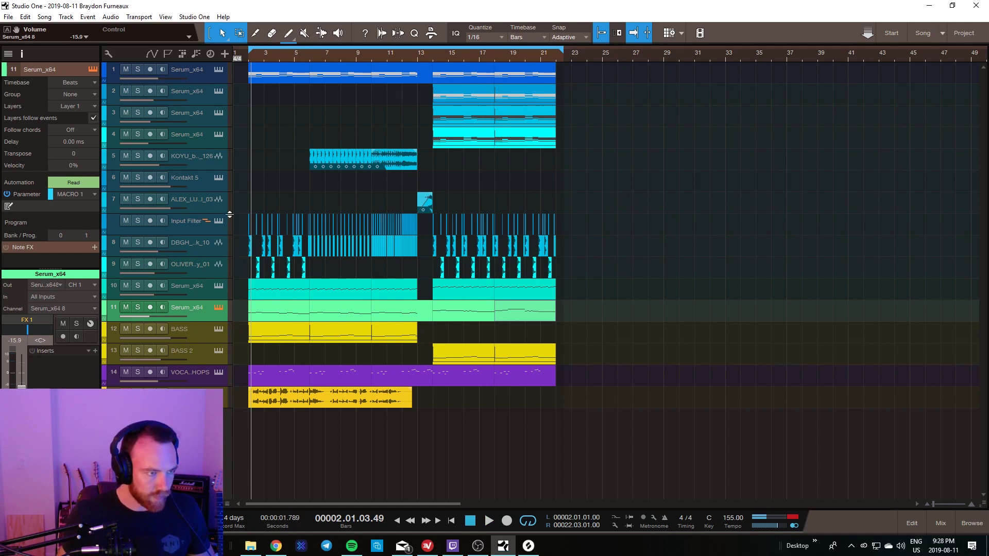
Step: Copy track 1's bar 18 chord part to Kontakt 5 at bar 22, duplicate it to bar 26, and extend the loop's end to 30.02.01
click(532, 76)
key(d)
drag(571, 75, 574, 179)
key(d)
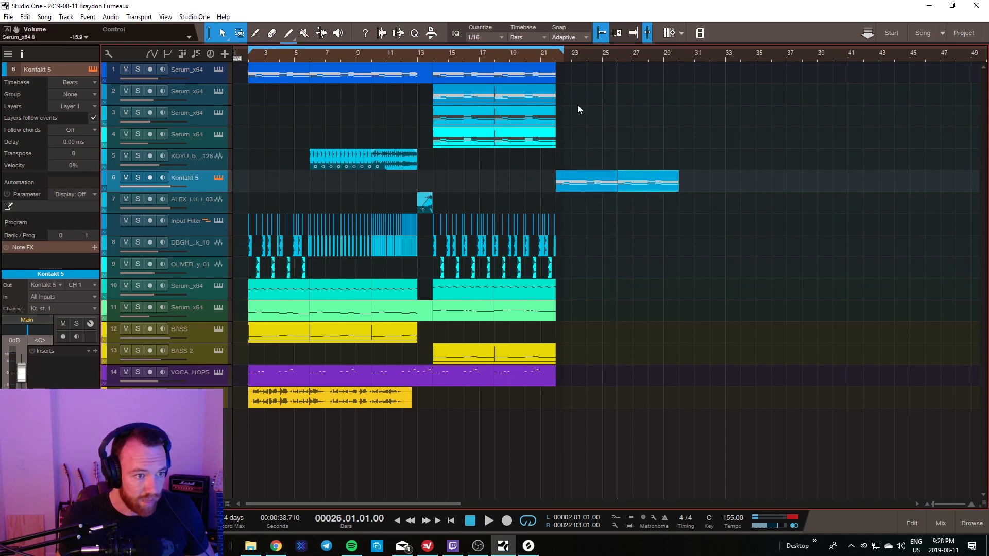
drag(563, 50, 680, 51)
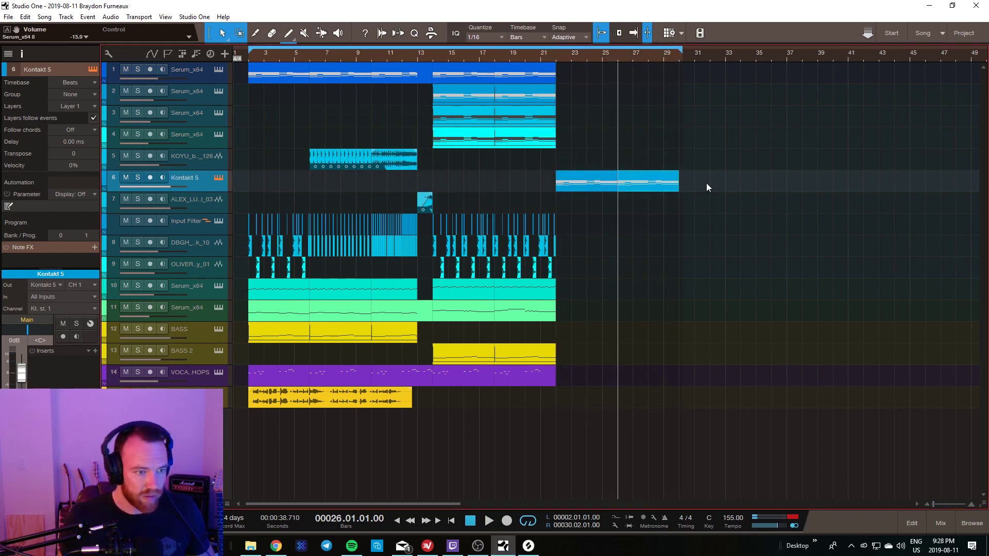
Step: Open the Kontakt 5 chord parts from bar 22 and lower the velocity of all their notes to about 53.3%
double_click(582, 187)
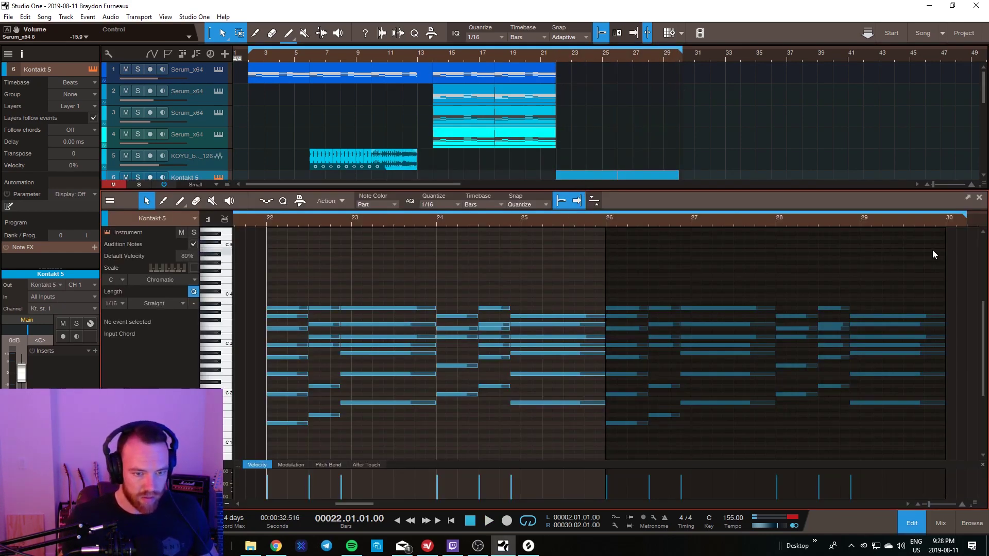
scroll(620, 81, down, 3)
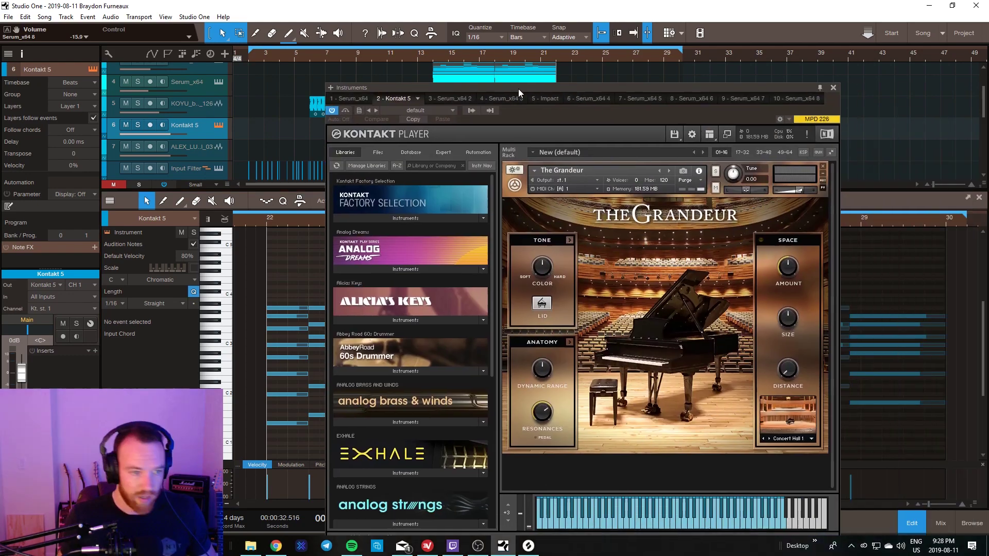
drag(518, 89, 986, 87)
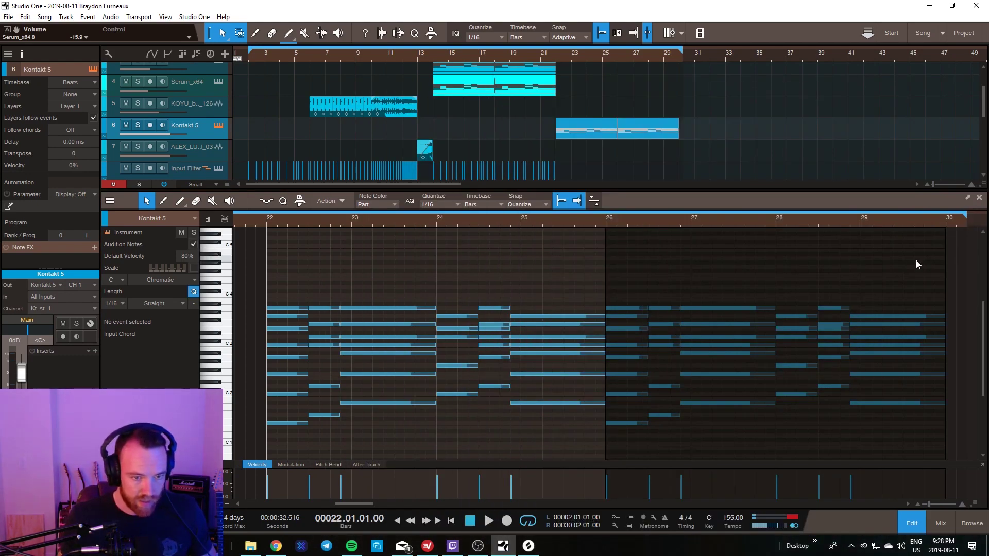
drag(915, 259, 642, 447)
key(space)
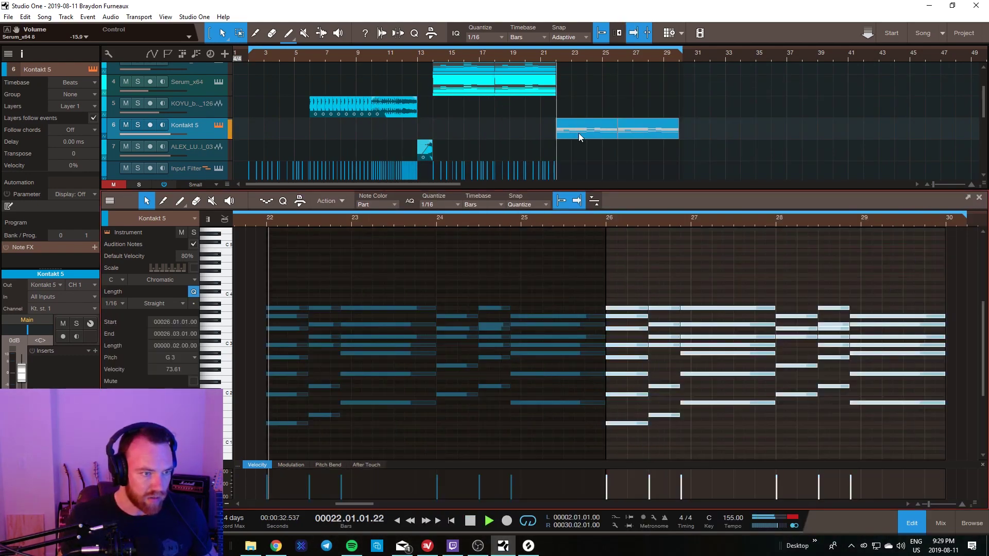
key(space)
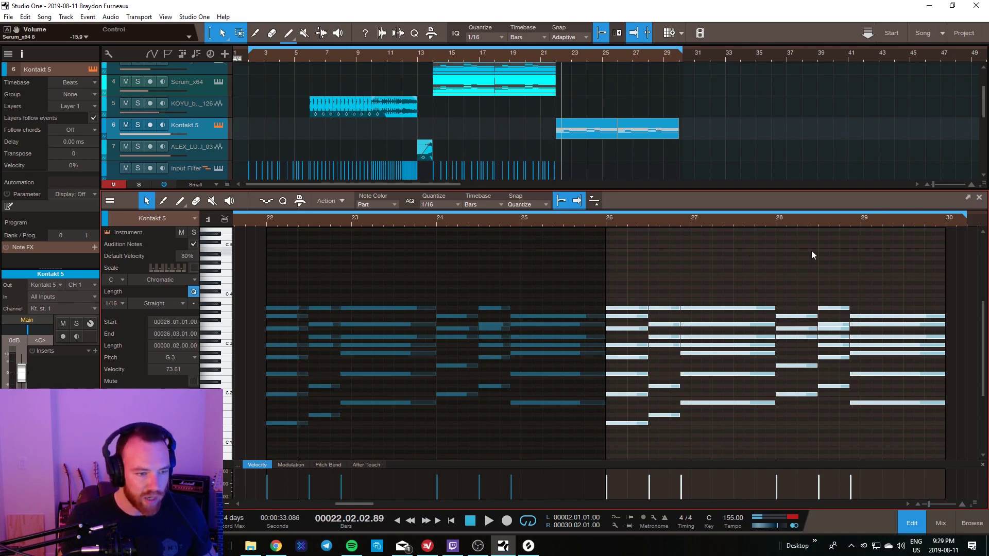
drag(930, 260, 254, 441)
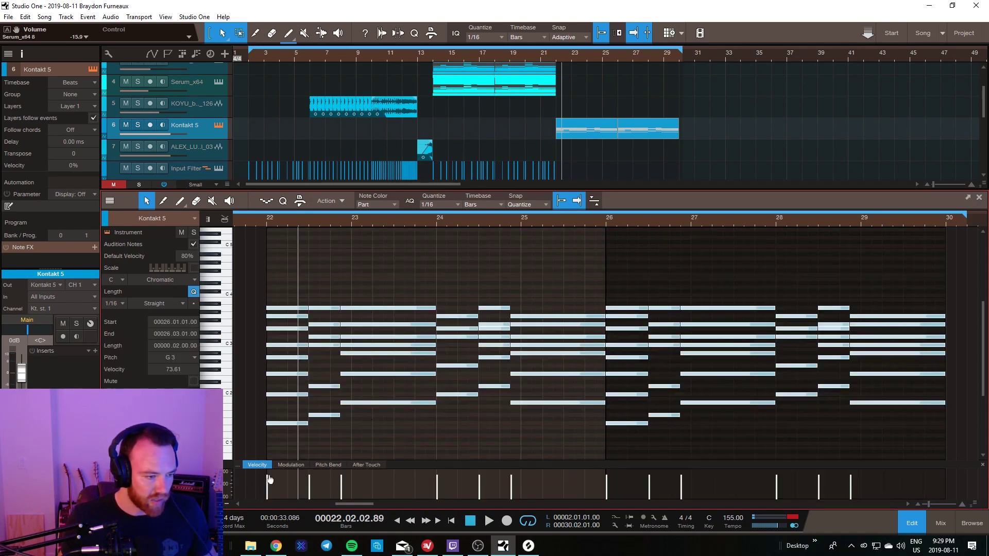
drag(342, 483, 310, 485)
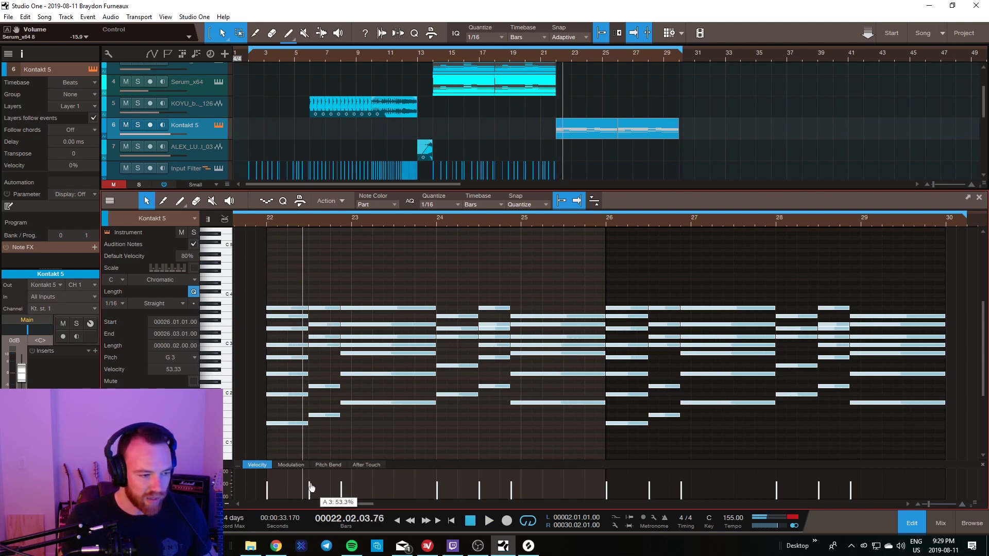
Step: Set The Grandeur piano's Color to -25 and audition the chords from bar 22
key(F11)
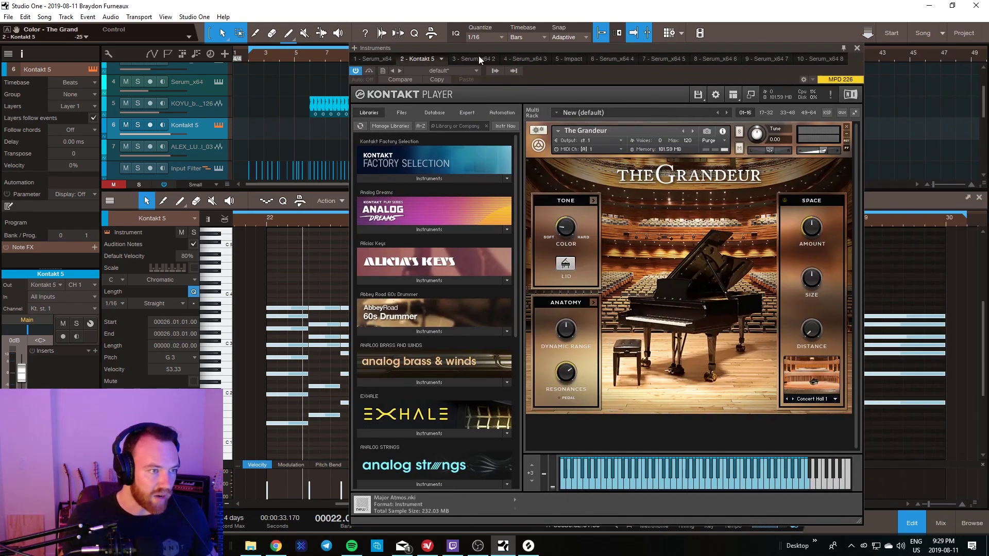
key(F11)
click(559, 53)
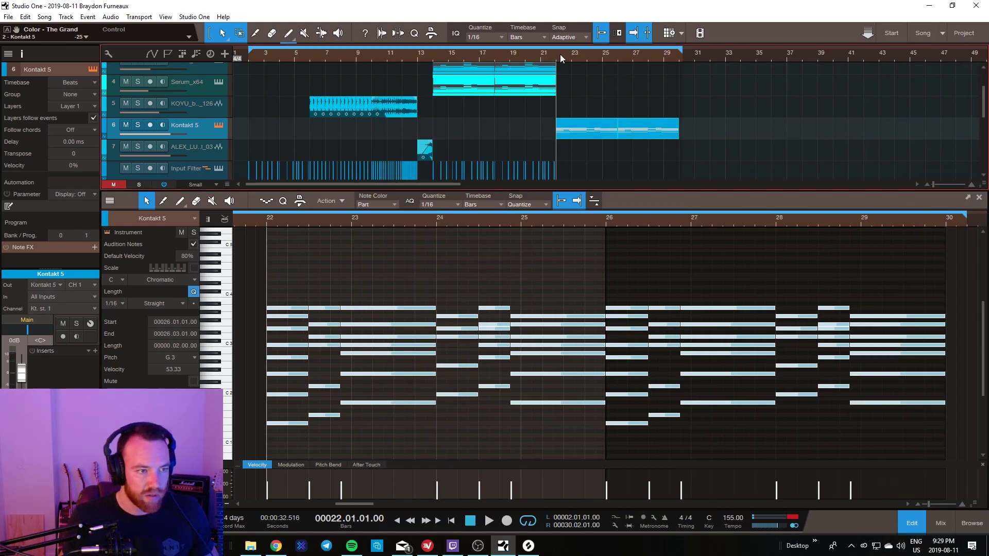
key(space)
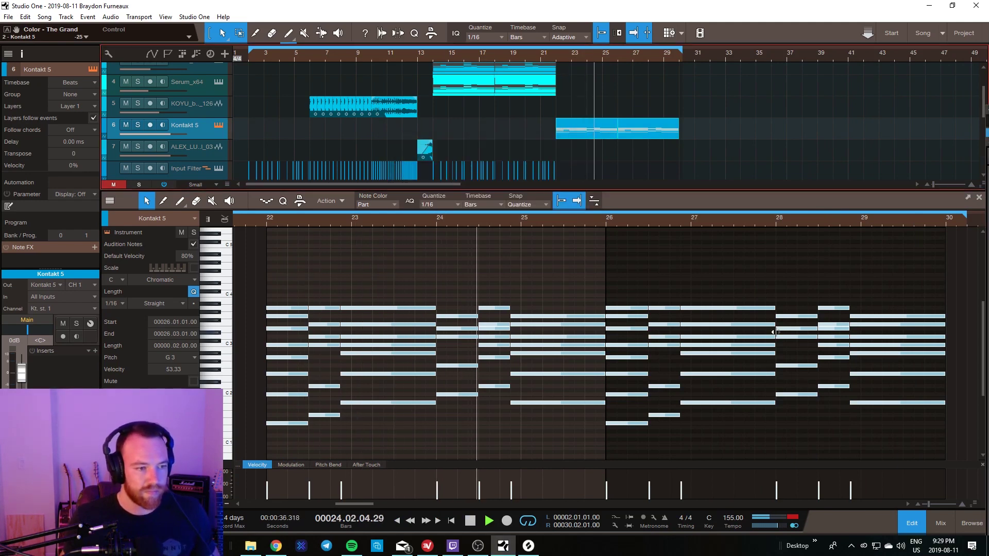
Step: Close the note editor and play the arrangement from bar 18 into the piano section
key(F2)
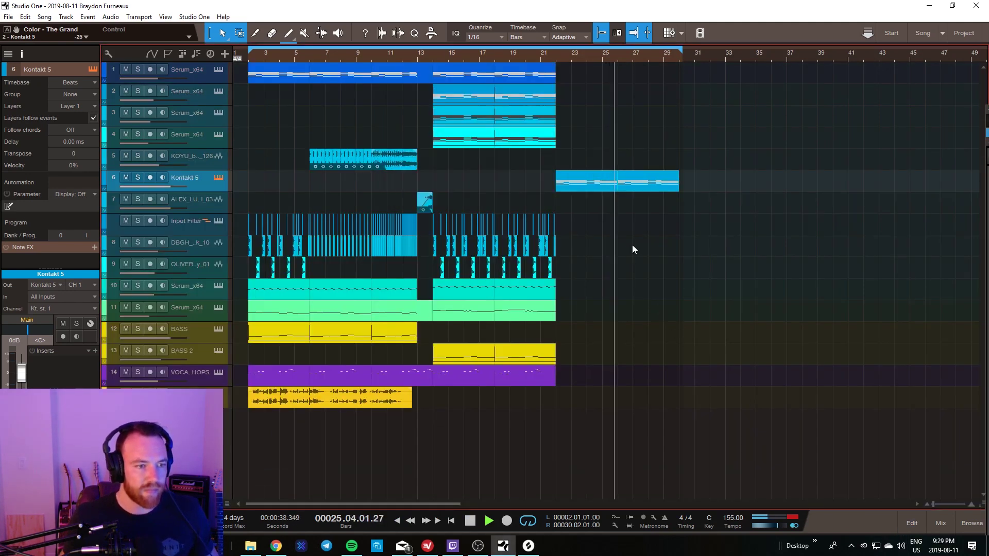
key(space)
click(248, 55)
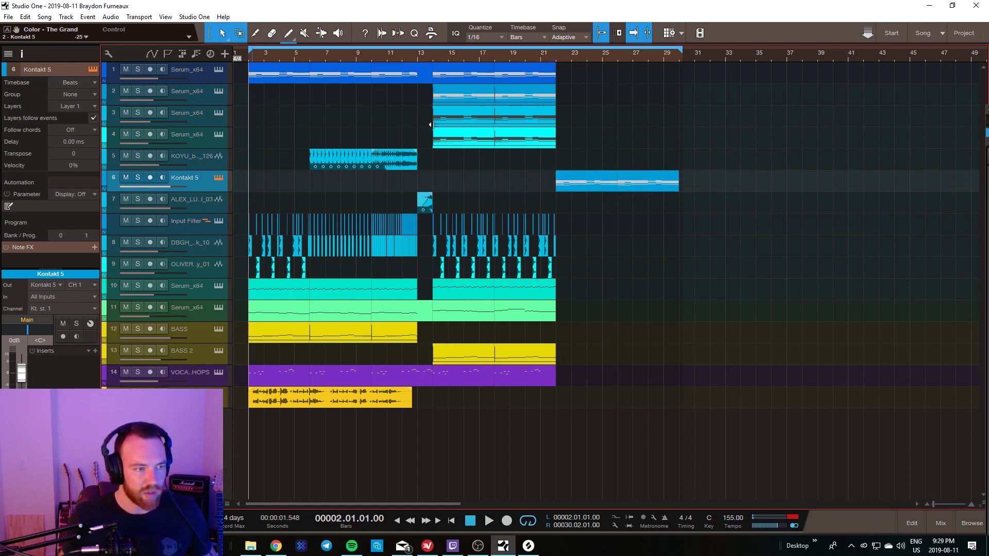
click(493, 53)
key(space)
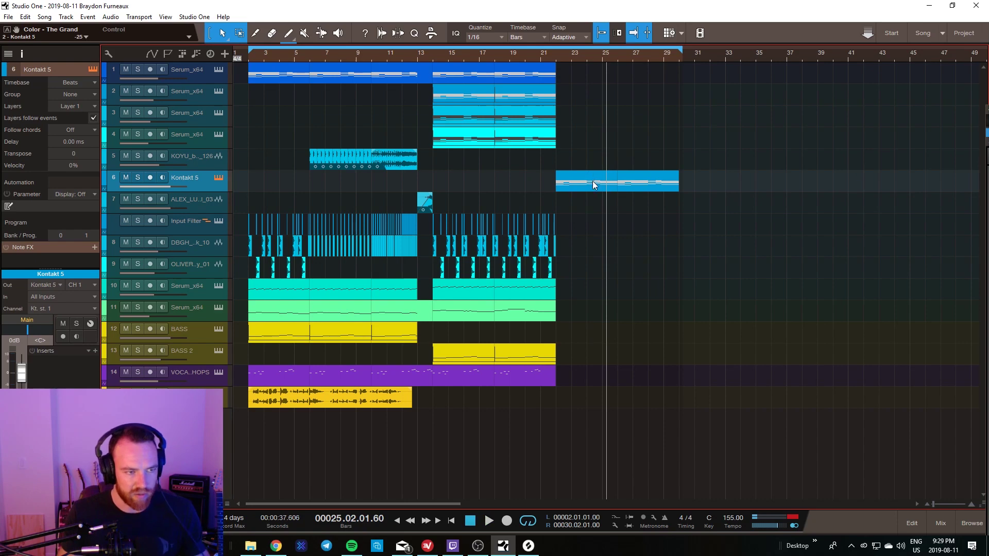
Step: Delete the short second chords at 22.3 and 24.3 from the first Kontakt 5 part
double_click(585, 189)
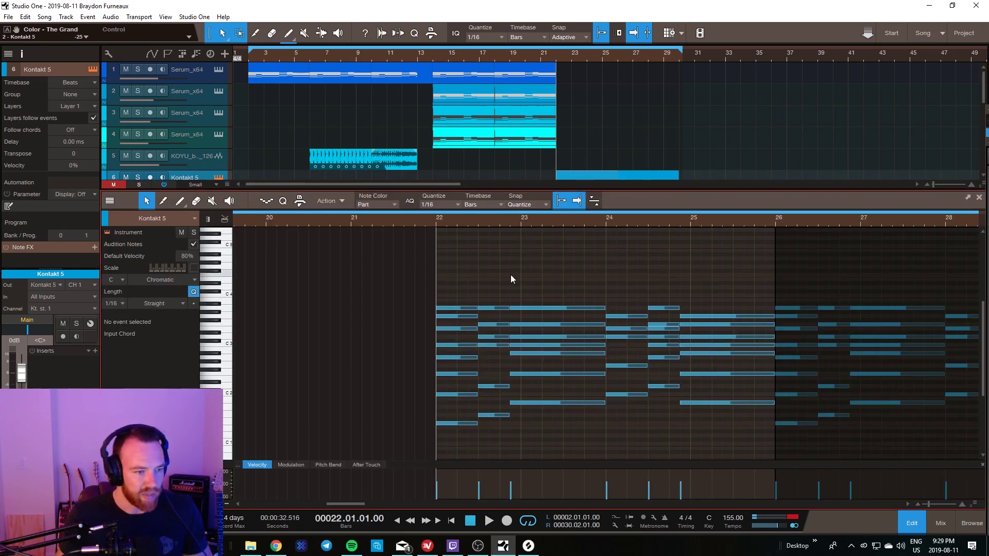
drag(511, 279, 476, 461)
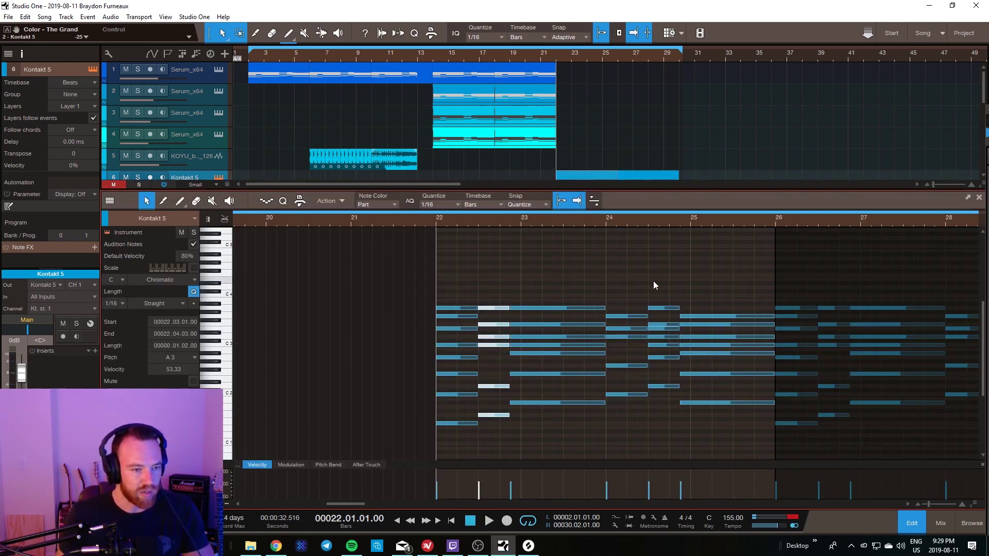
key(Delete)
drag(664, 359, 655, 378)
key(Delete)
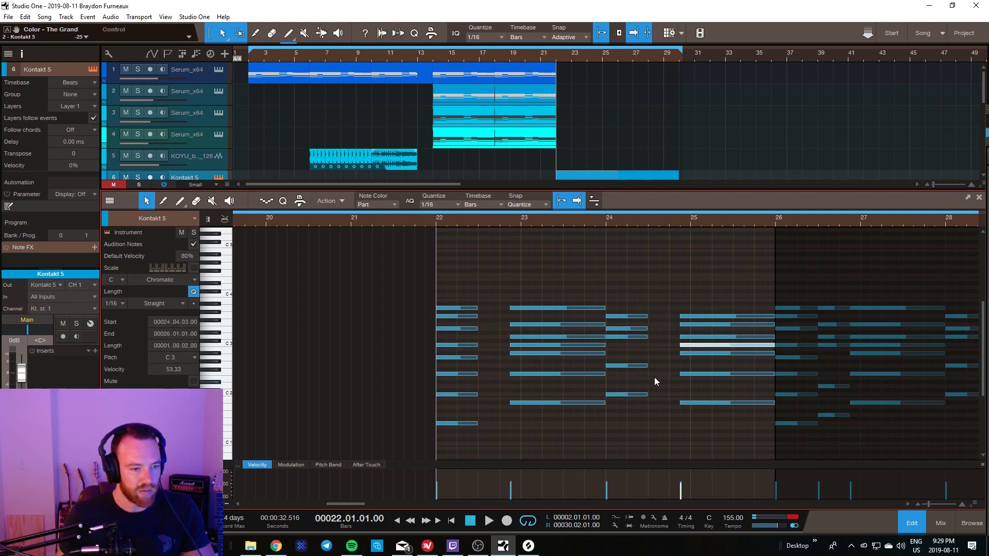
Step: Stretch the piano chords starting at bars 22 and 24 to end at 22.4.3 and 24.4.3, and audition them from bar 22
drag(639, 289, 678, 398)
drag(452, 282, 510, 424)
click(436, 222)
key(space)
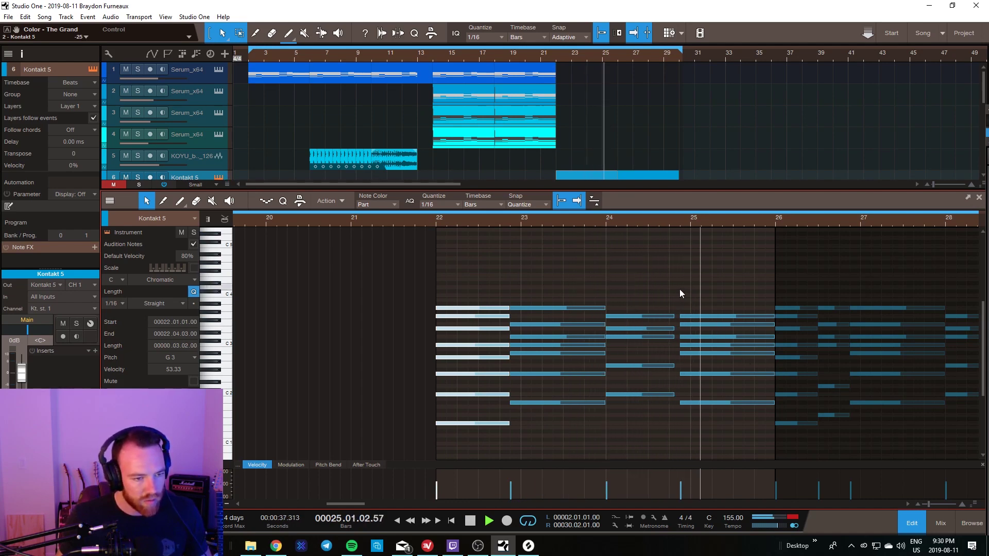
key(space)
drag(679, 290, 680, 393)
click(676, 274)
click(922, 523)
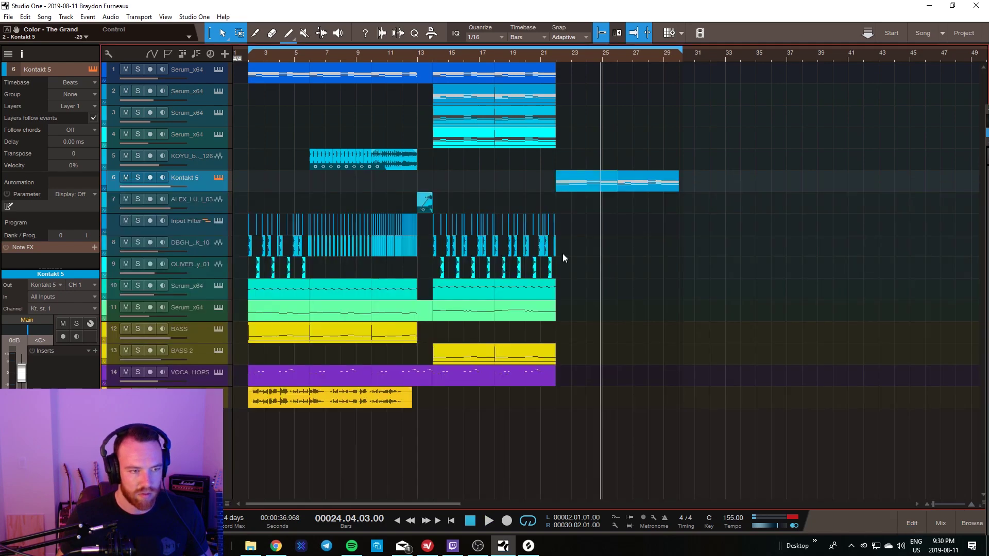
Step: Replace the bar 26 piano part with a duplicate of the edited bar 22 part and audition the transition from the drop
alt+click(620, 184)
key(Delete)
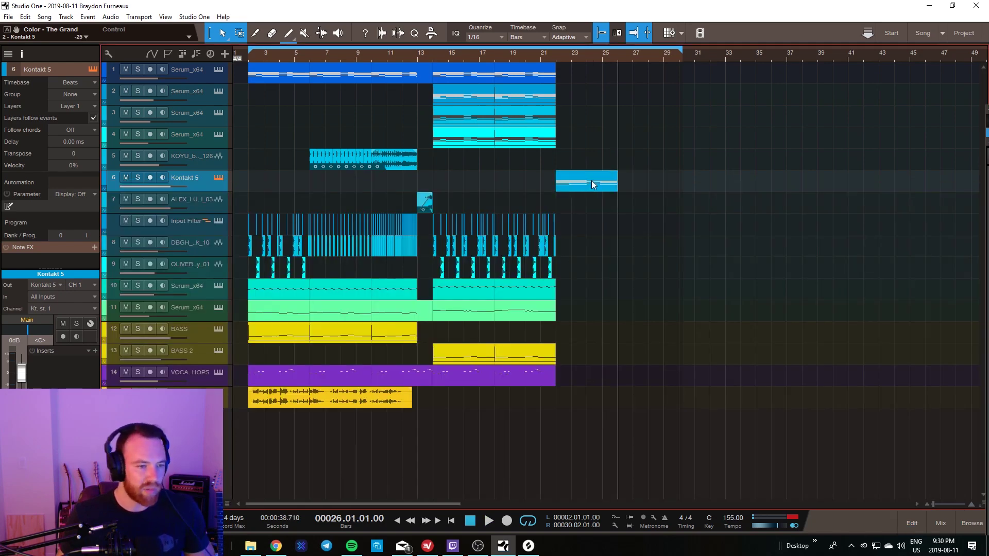
key(d)
click(533, 50)
key(space)
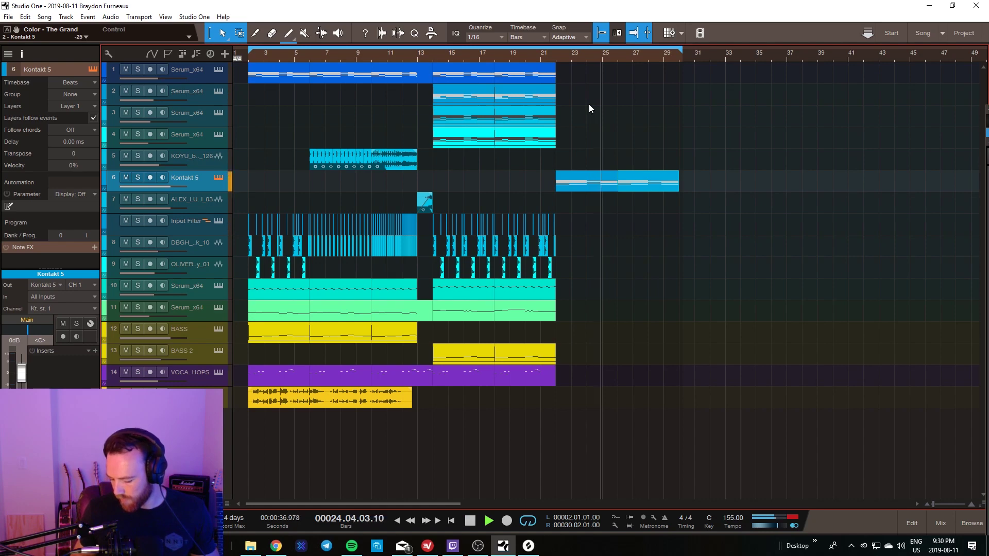
key(space)
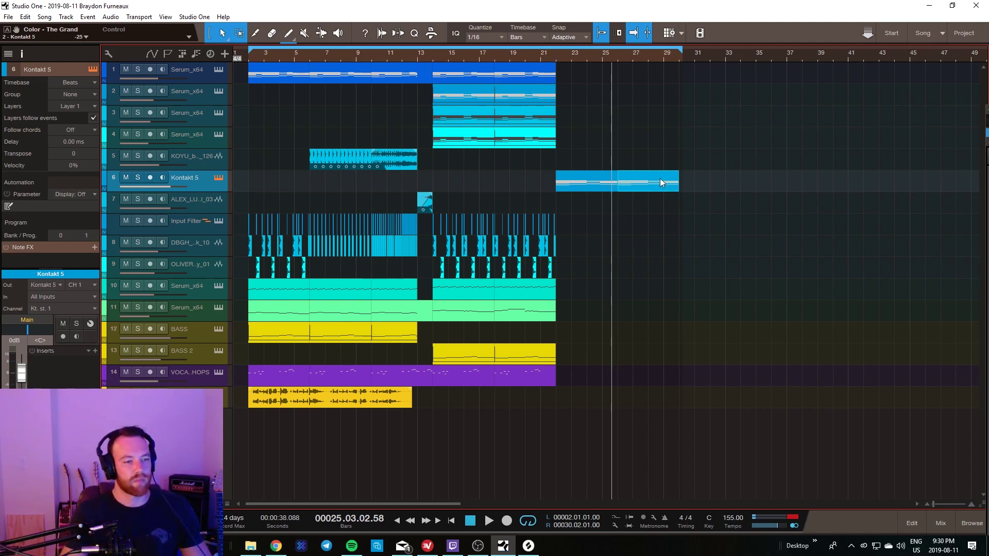
key(space)
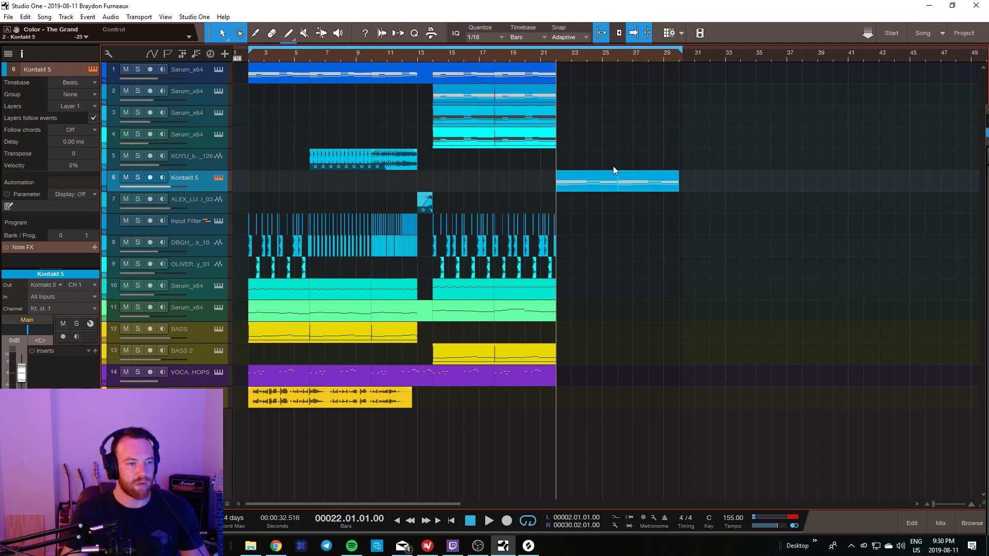
Step: Replace the Kontakt 5 parts with track 1's bar 18 chords and track 11's bar 18 melody at bar 22, also copying the melody along track 11
drag(591, 191, 560, 180)
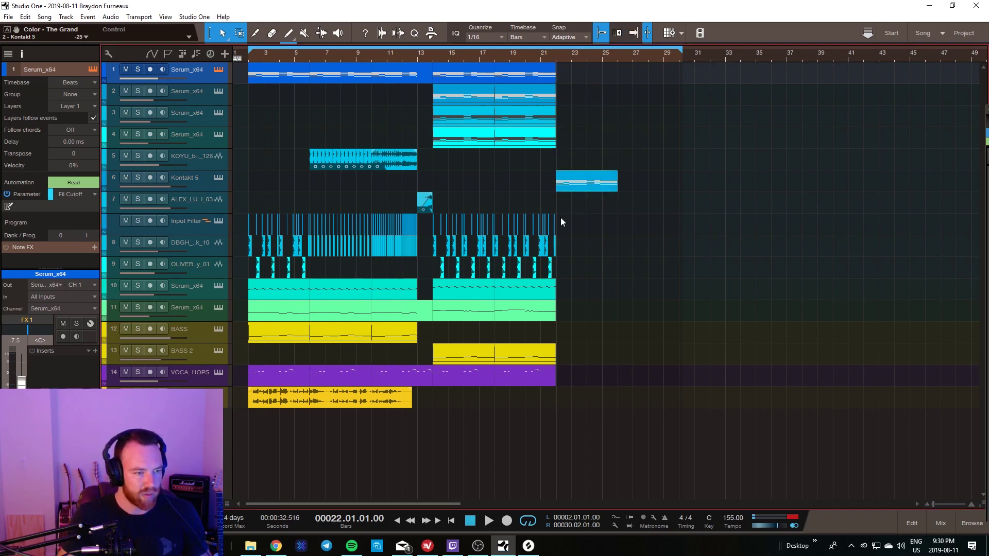
click(538, 317)
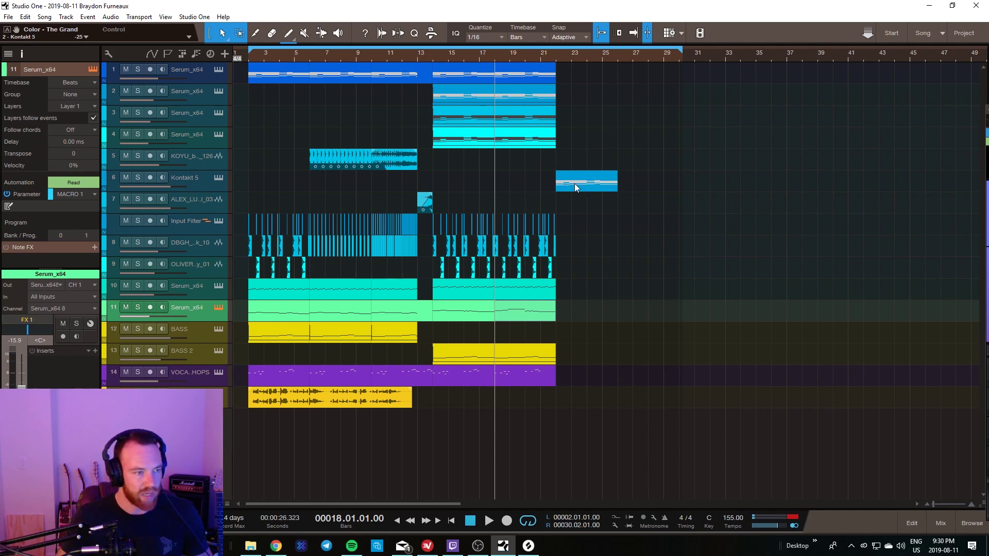
drag(574, 183, 572, 313)
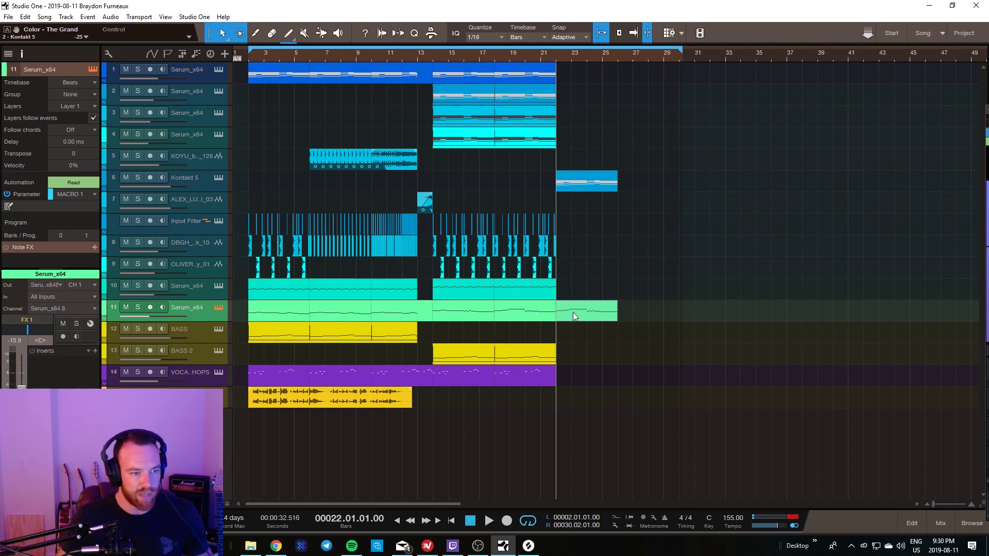
click(566, 185)
double_click(572, 186)
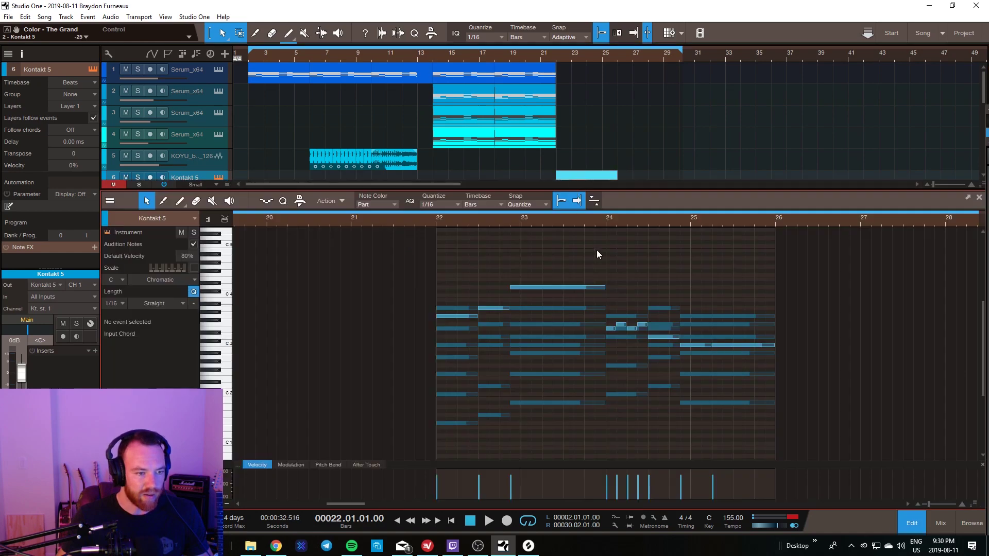
drag(412, 275, 801, 341)
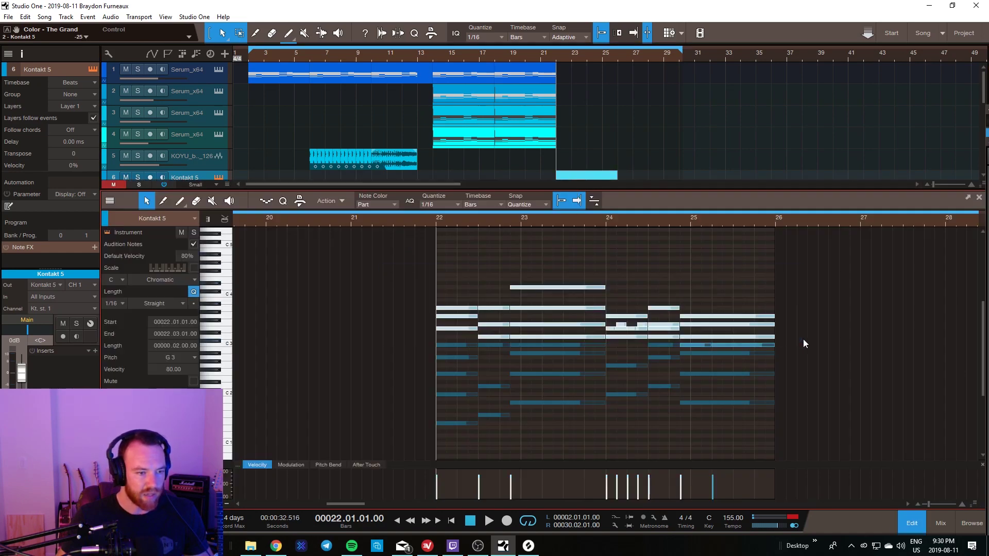
click(670, 279)
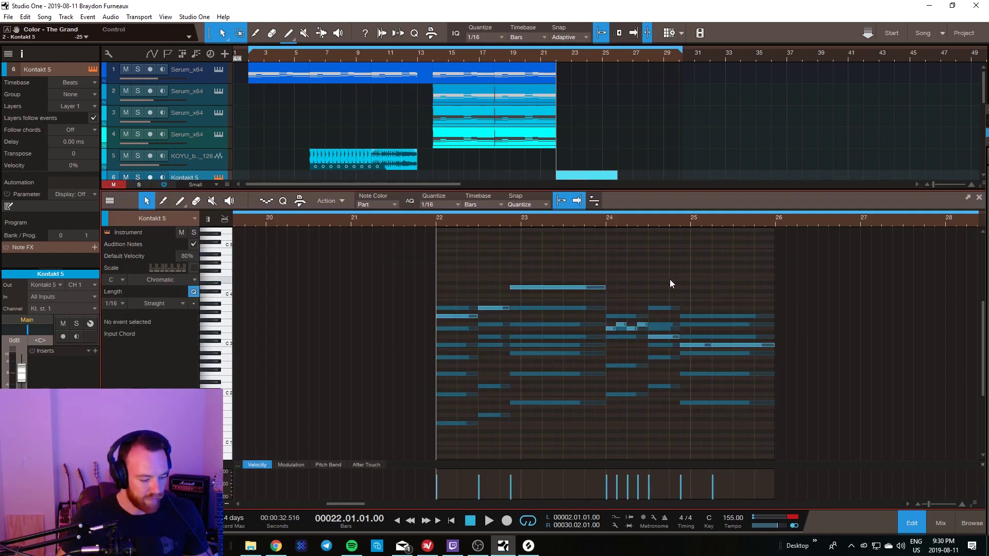
key(Down)
click(907, 523)
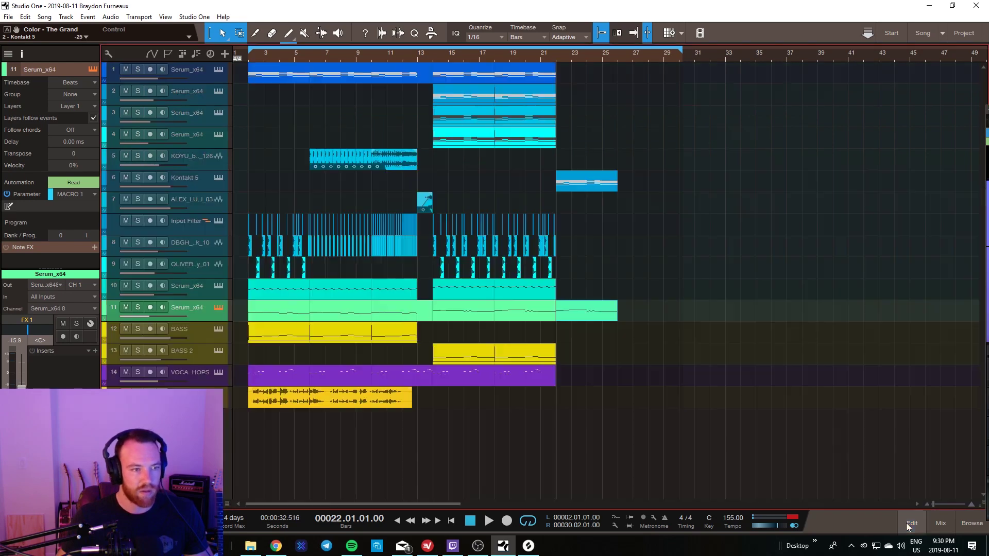
Step: Transpose all notes of track 11's melody part at bar 22 up one octave, starting on G4, and close the note editor
double_click(588, 318)
drag(833, 245, 424, 391)
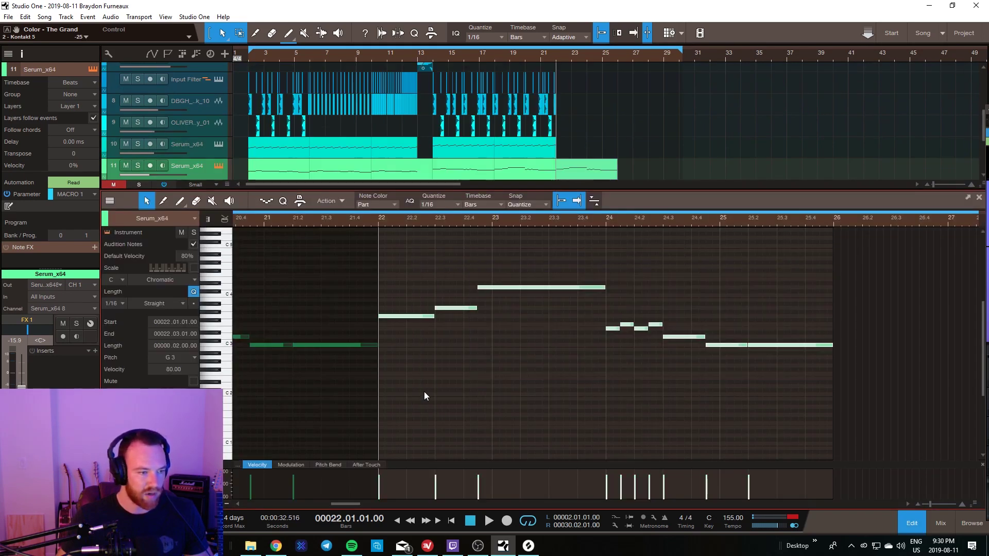
key(shift+Up)
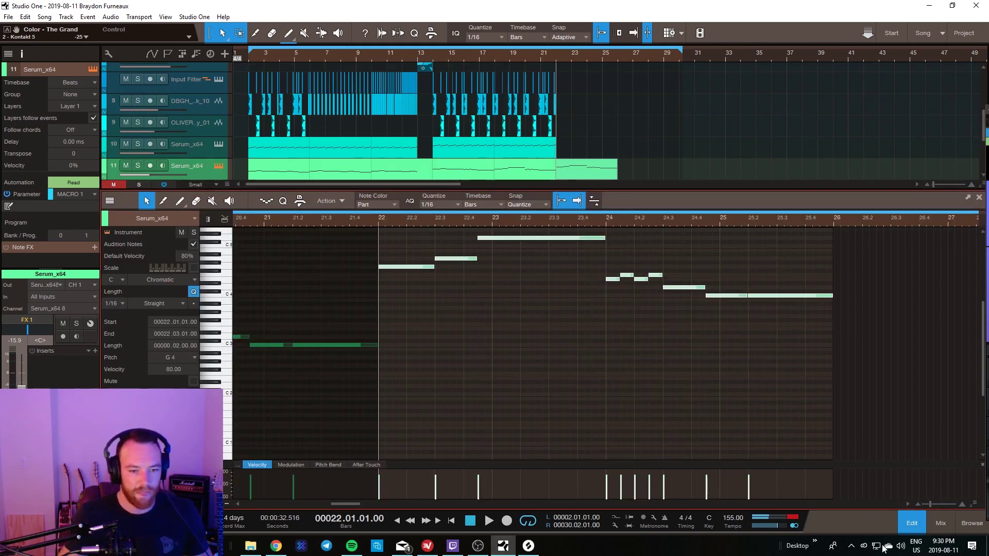
click(905, 525)
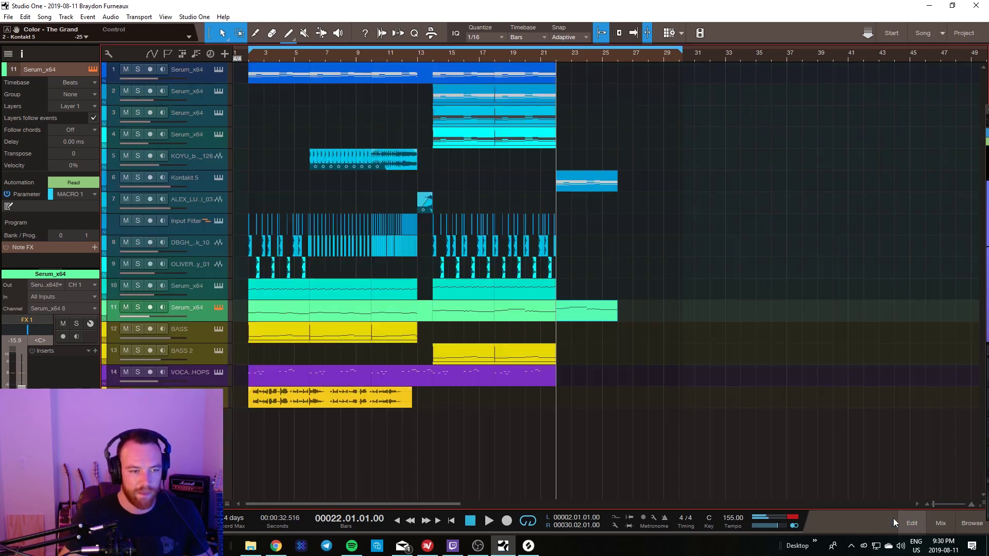
Step: Open the layered Kontakt 5 melody part and audition it with the chords from bar 22
double_click(587, 186)
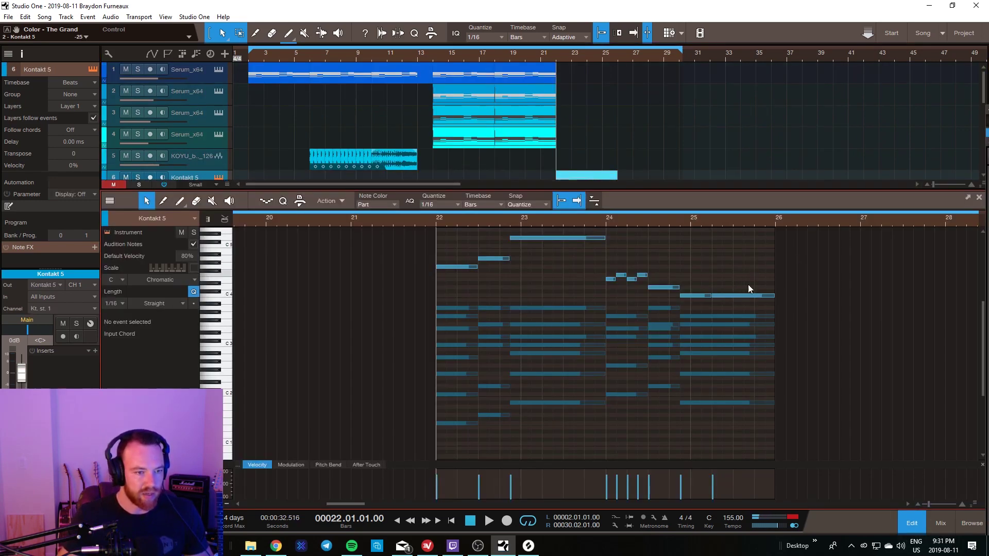
key(space)
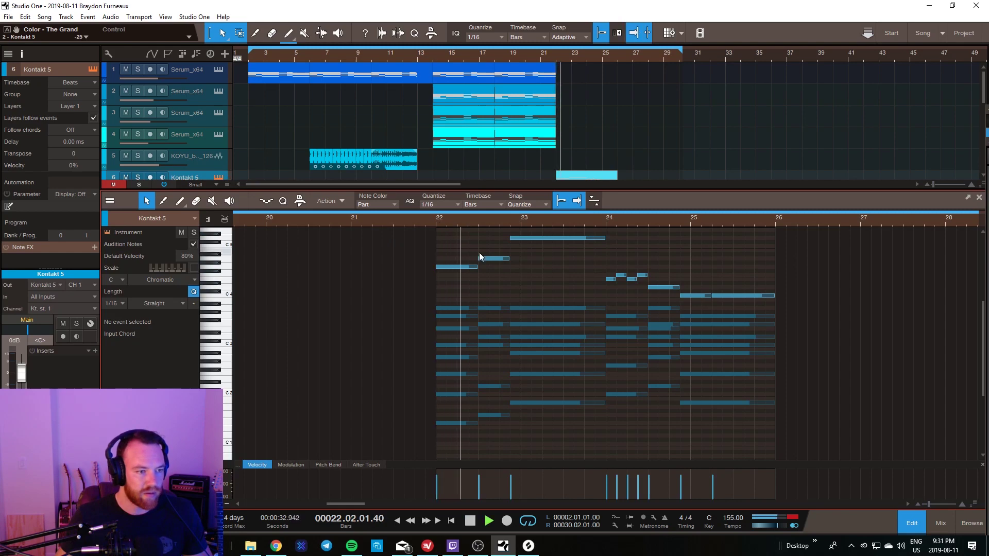
key(space)
scroll(720, 237, up, 2)
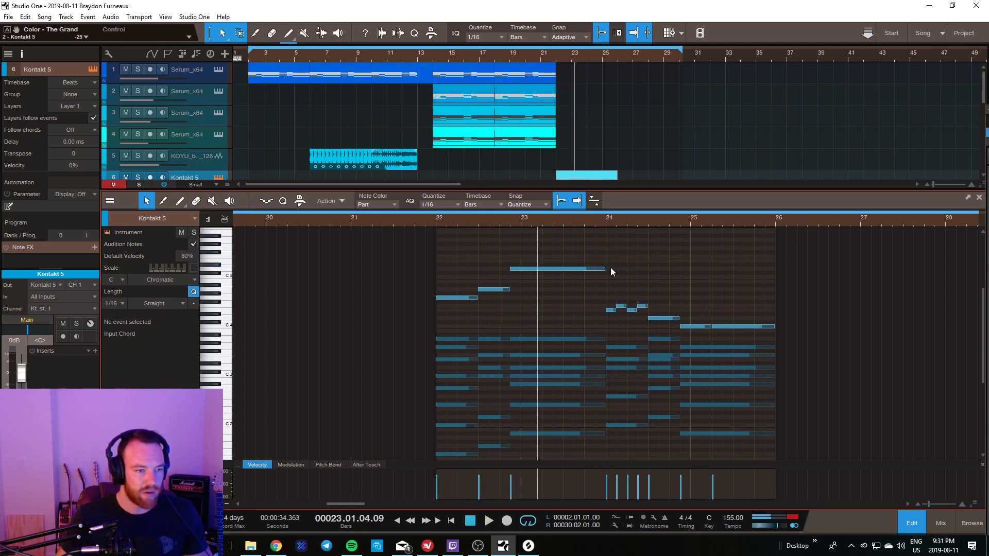
Step: Lower the long melody note between bars 22 and 24 to F4 and audition the change
click(551, 269)
drag(550, 301, 551, 305)
key(space)
key(space)
click(711, 273)
Step: Set the velocity of all chord and melody notes from bar 22 to 26 to about 49% and play them back
drag(839, 241, 413, 486)
right_click(518, 374)
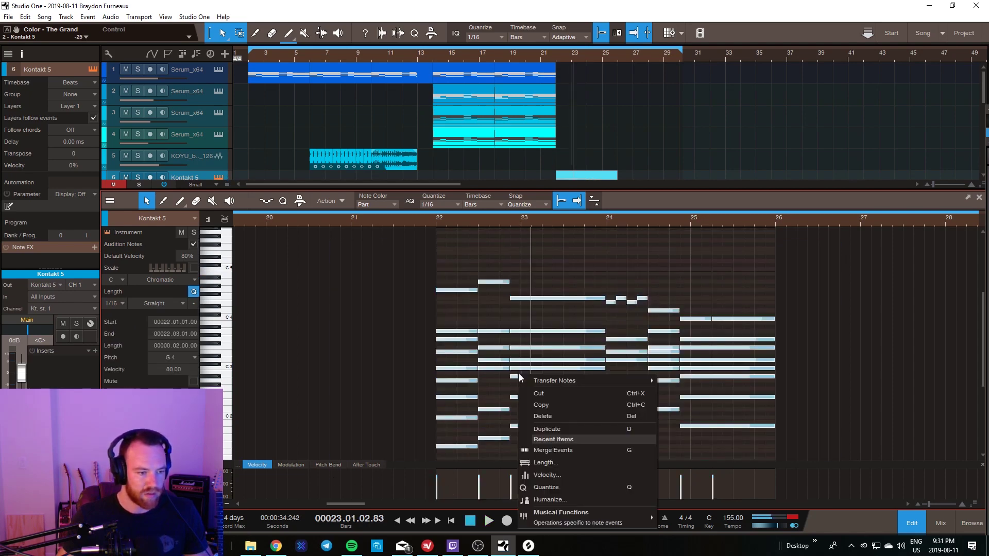
click(546, 470)
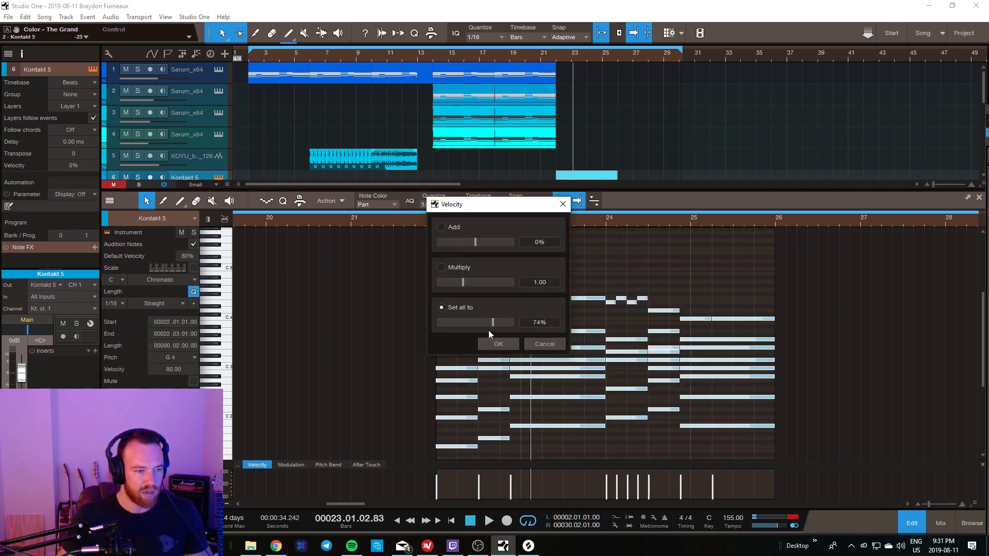
click(497, 343)
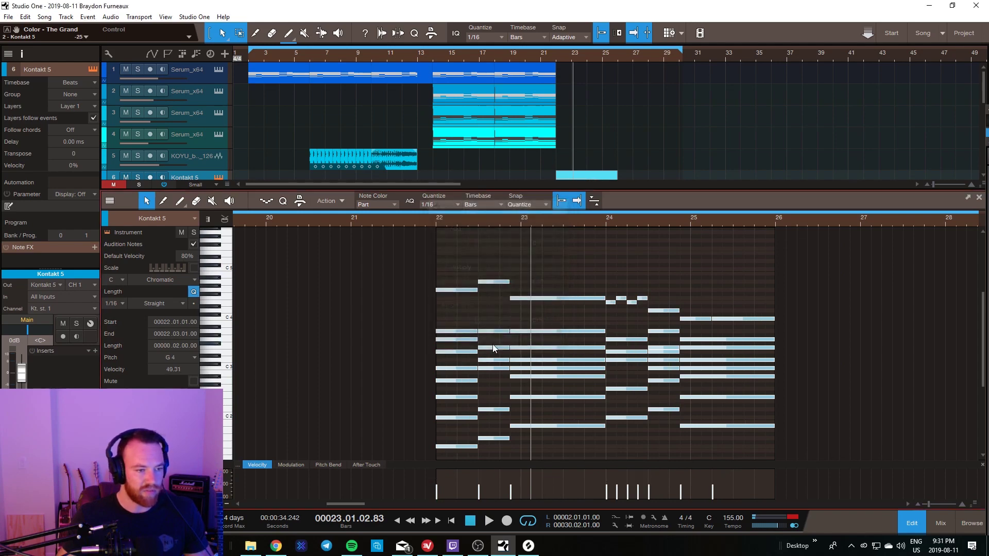
key(space)
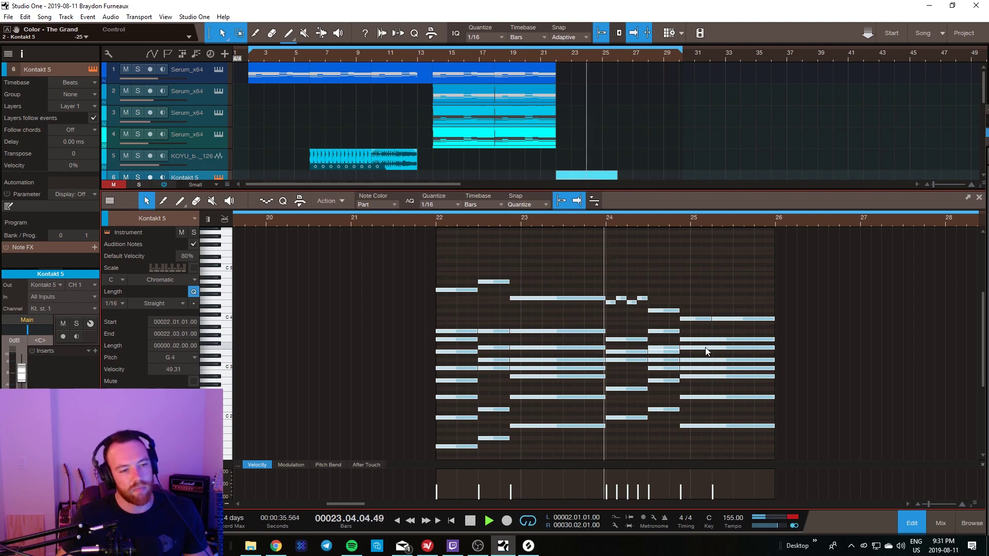
Step: Move the final melody note in bar 25 below the preceding note, audition it, and close the note editor
click(753, 296)
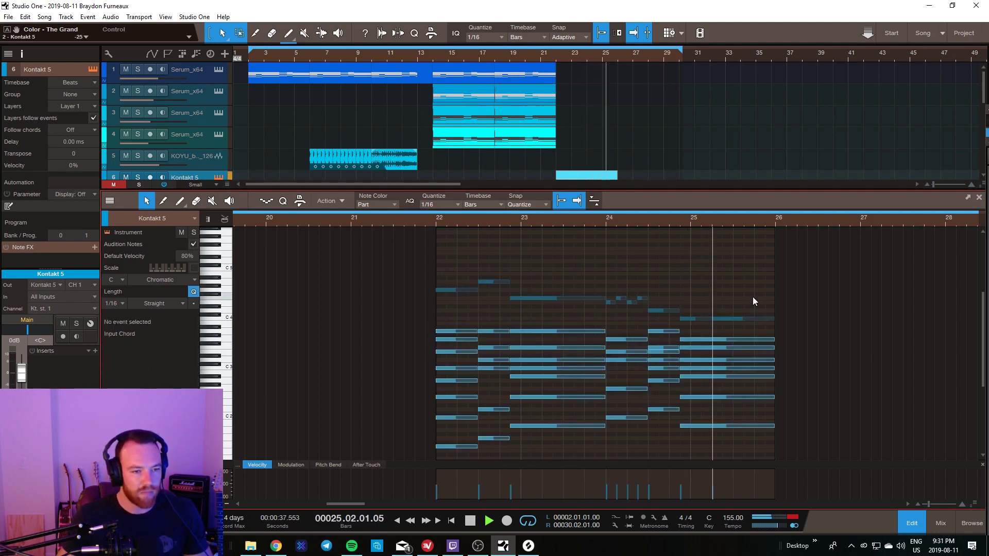
key(space)
drag(743, 321, 744, 331)
click(747, 310)
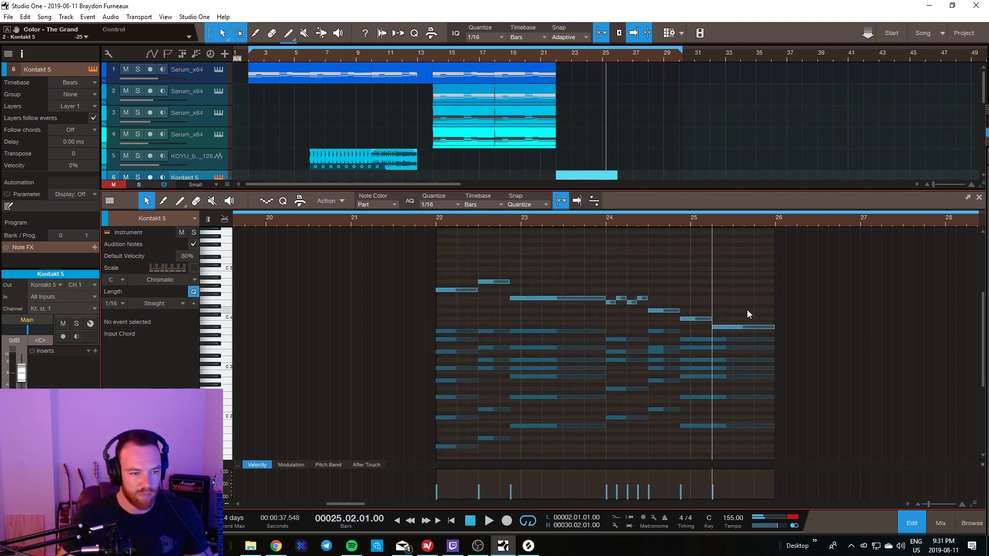
key(space)
scroll(620, 144, down, 3)
scroll(625, 129, up, 2)
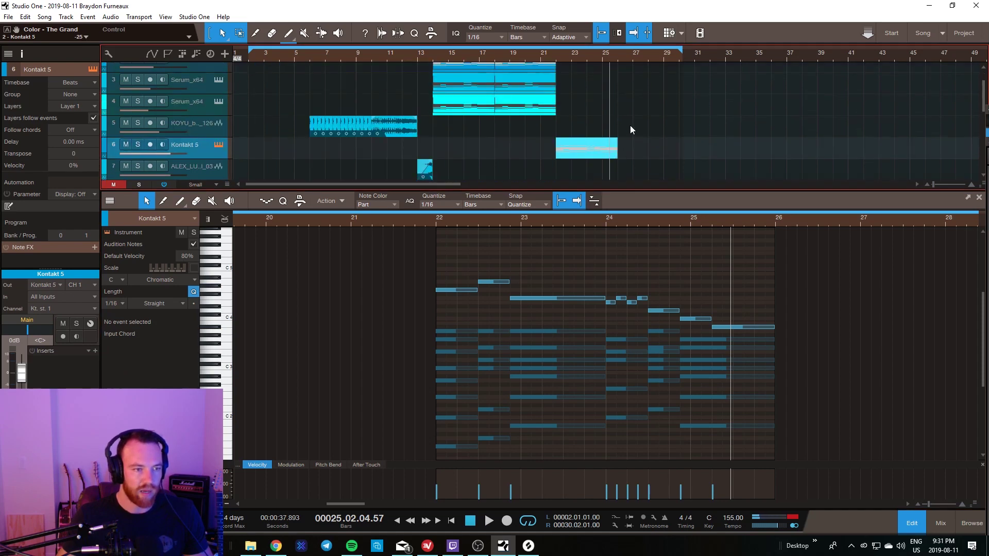
key(space)
scroll(654, 114, down, 3)
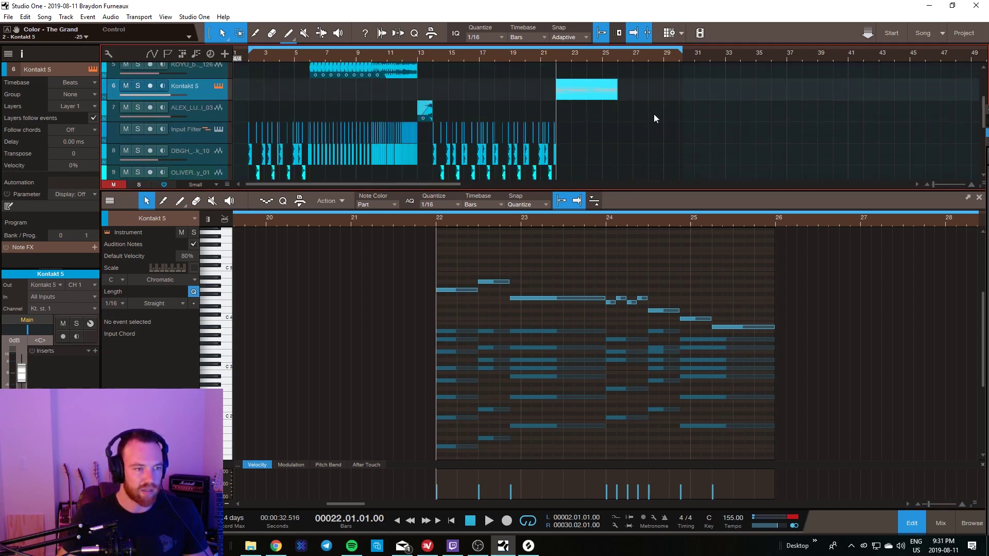
click(912, 523)
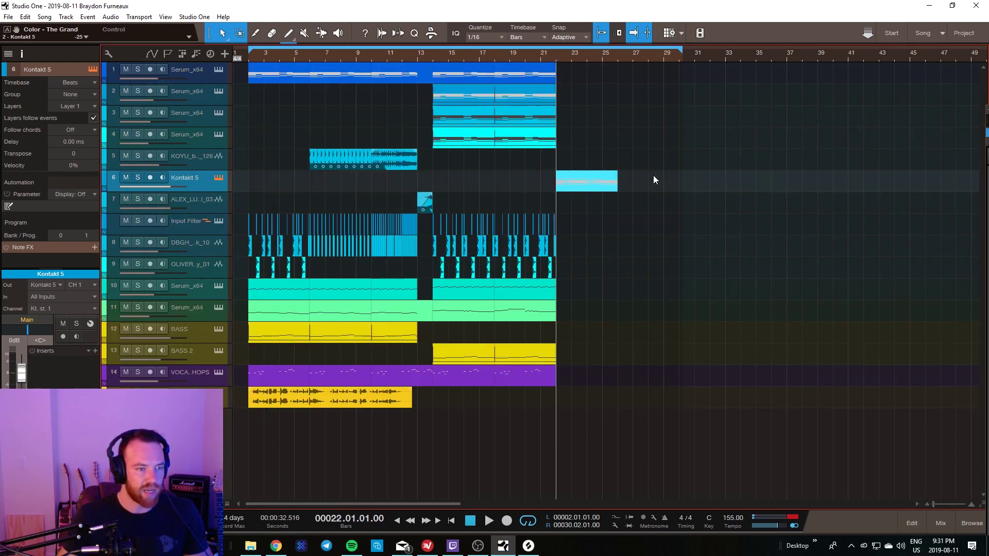
Step: Audition the Kontakt 5 piano part from bar 22 in the arrangement
click(690, 181)
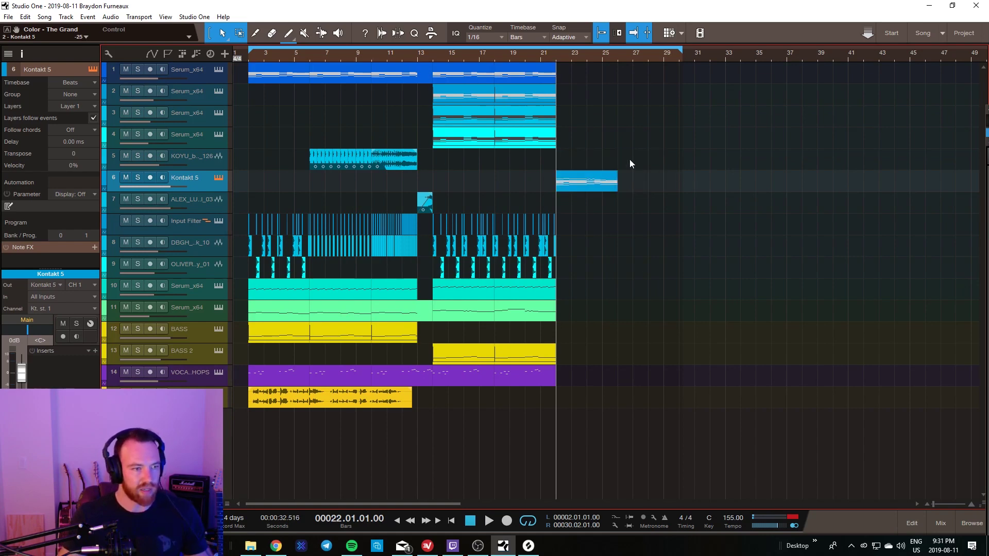
key(space)
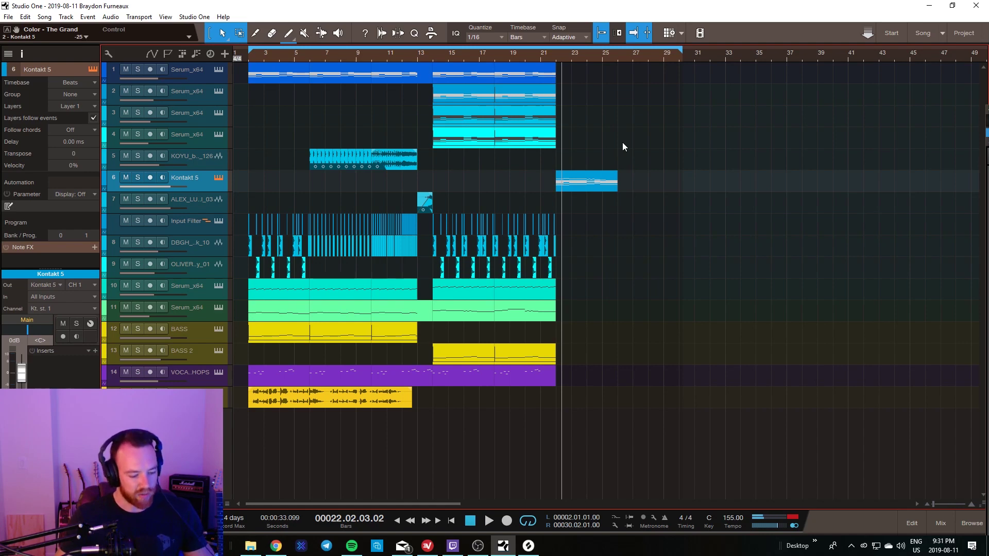
key(space)
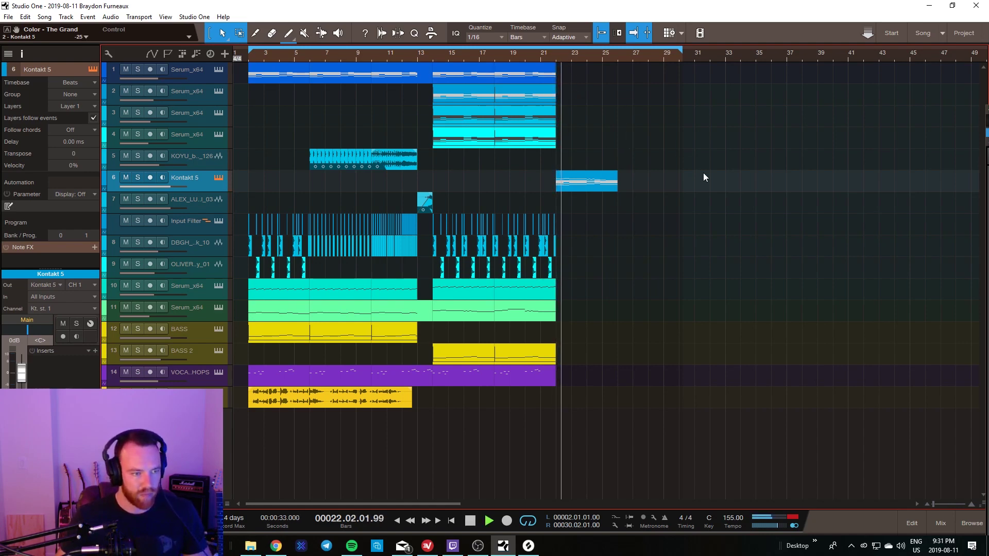
key(space)
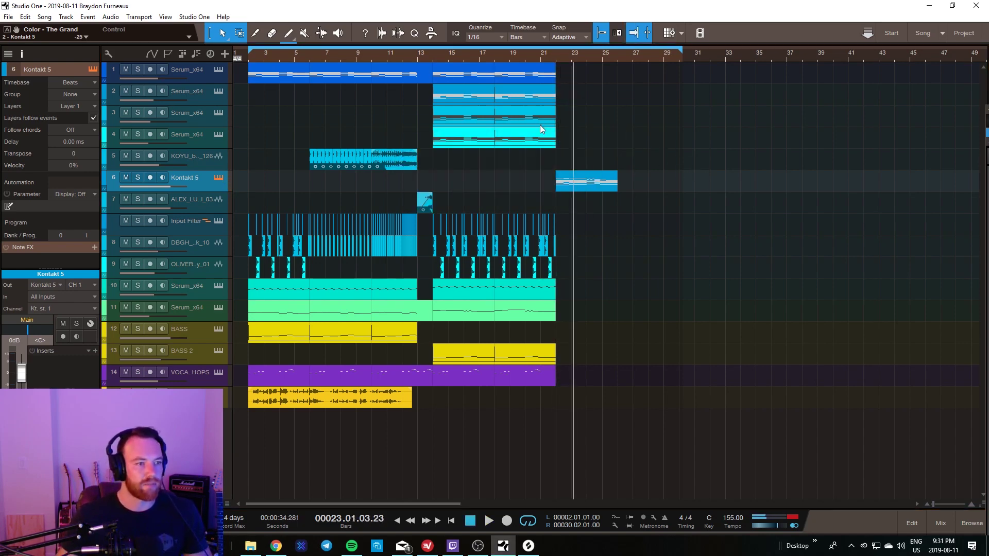
Step: Play the whole arrangement from bar 2 through the buildup, drop and piano part
key(Home)
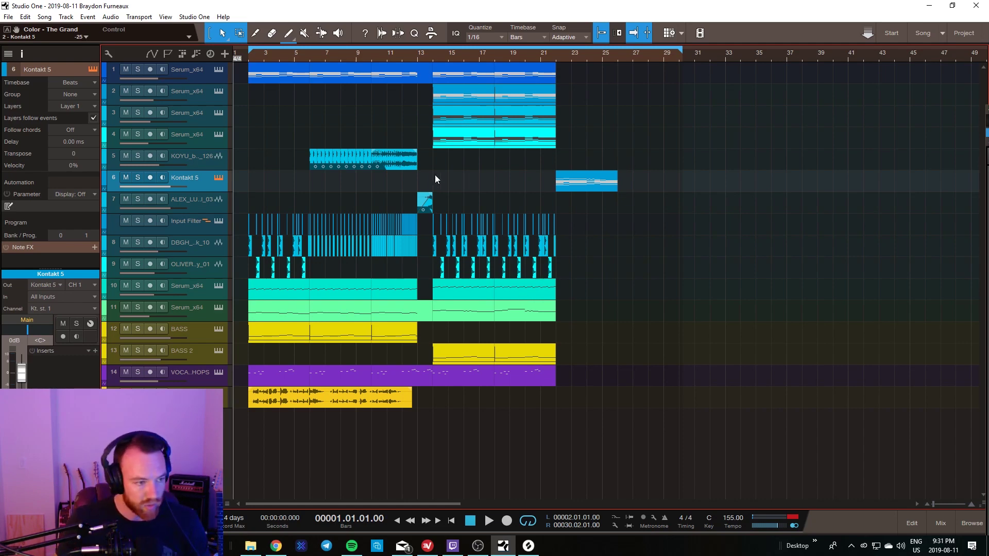
scroll(608, 58, down, 5)
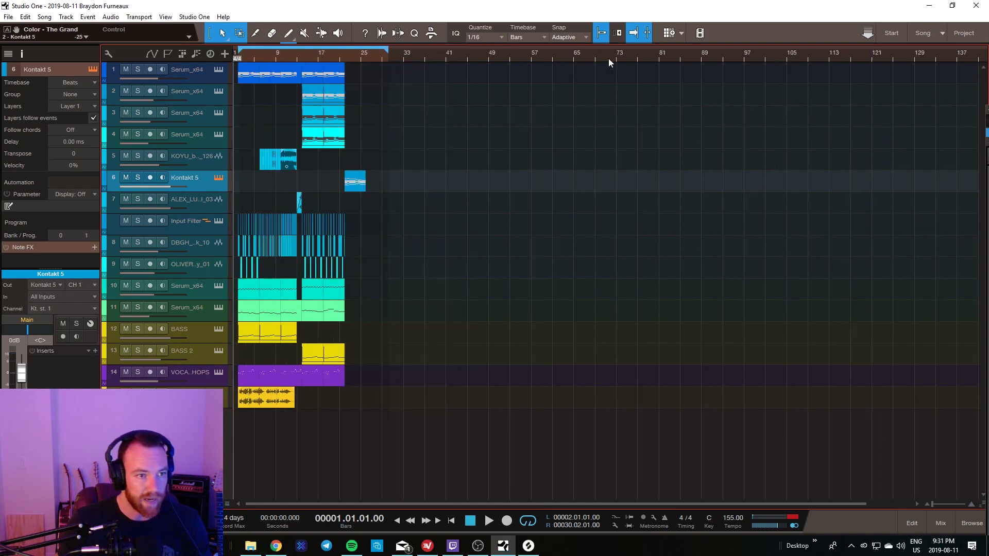
scroll(346, 57, up, 3)
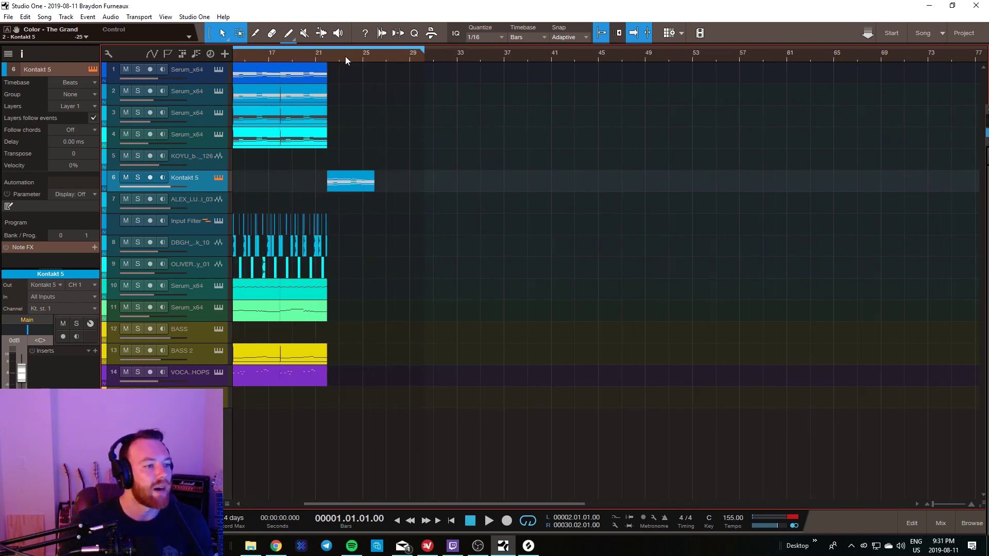
drag(404, 503, 328, 503)
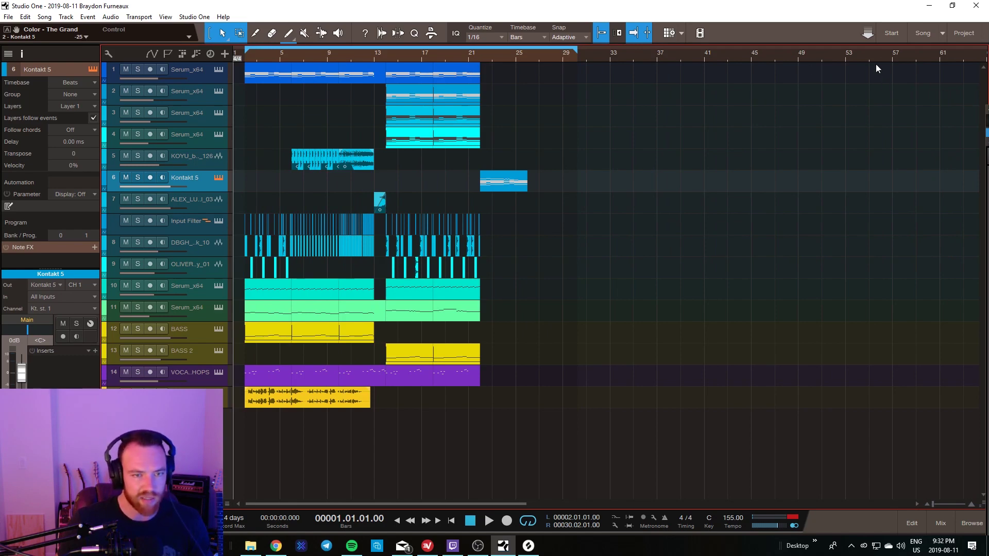
scroll(548, 55, down, 3)
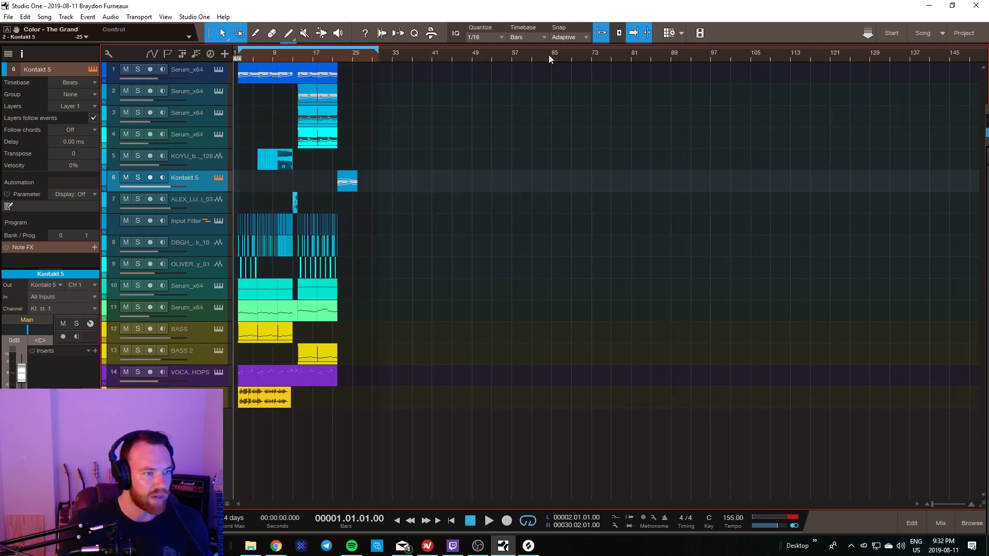
scroll(313, 57, up, 2)
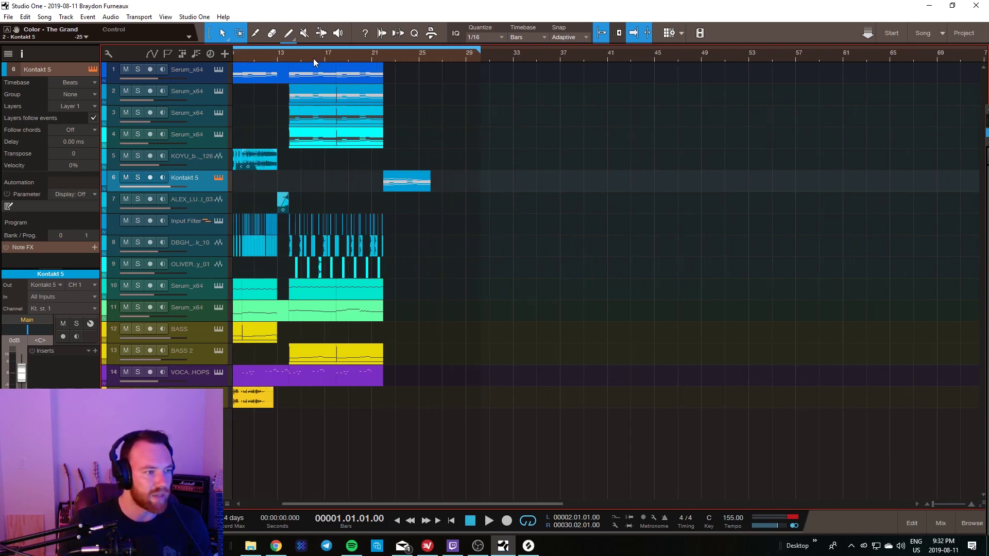
scroll(312, 57, up, 2)
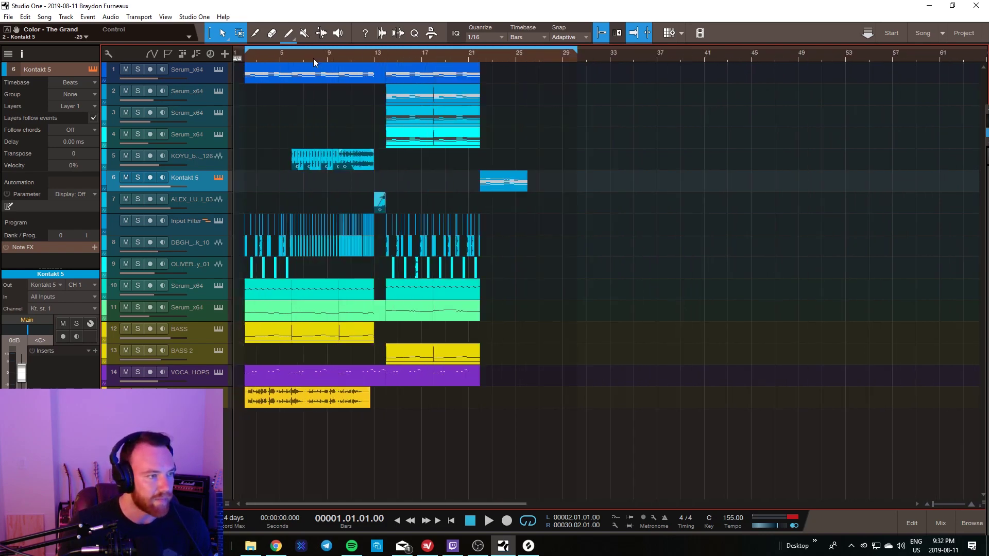
click(245, 54)
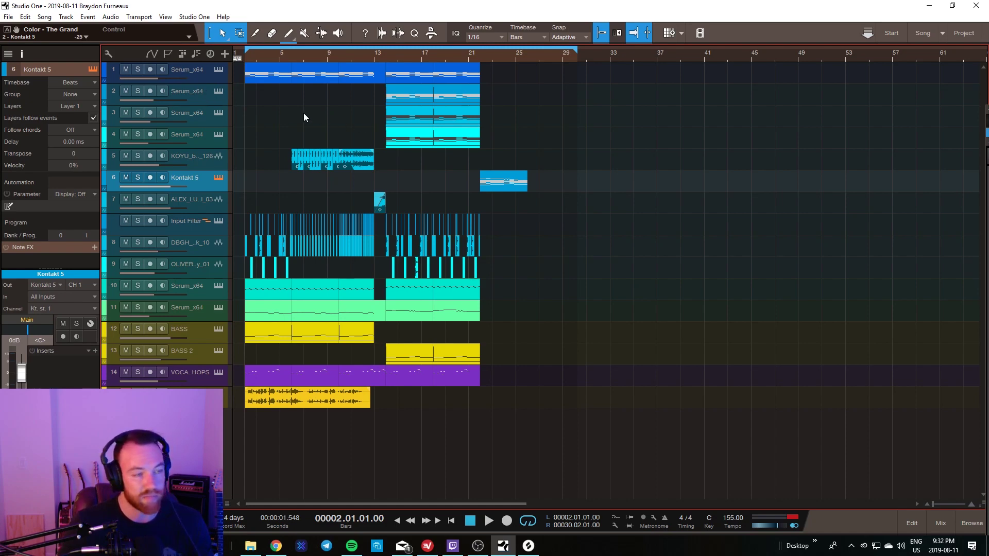
key(space)
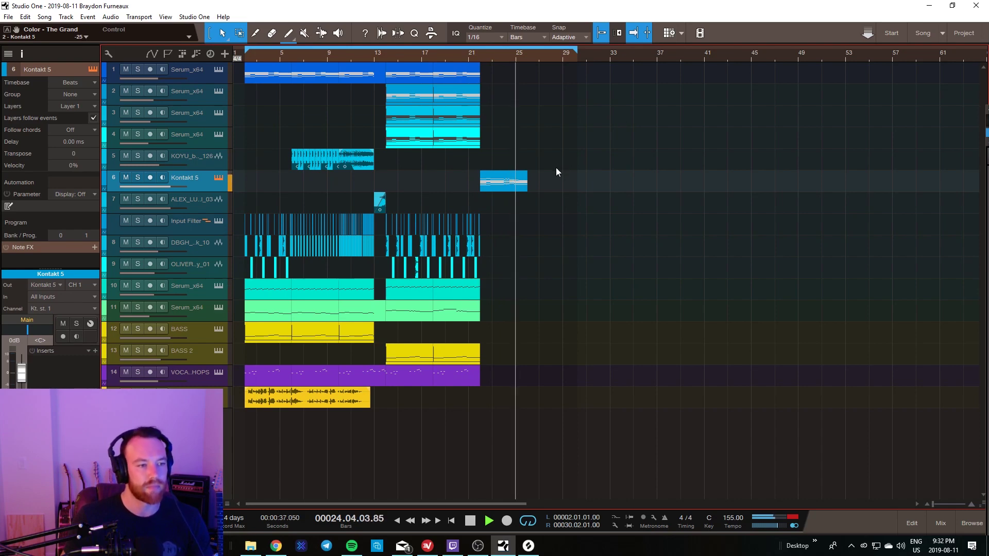
key(space)
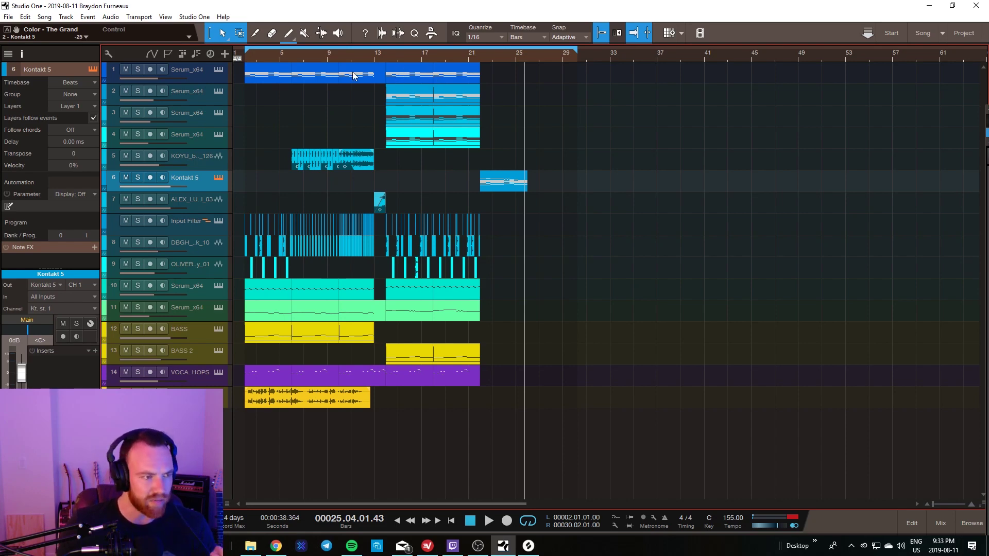
Step: Mute Serum tracks 1 and 4 and audition the drop from bar 14 without them
click(126, 69)
click(126, 134)
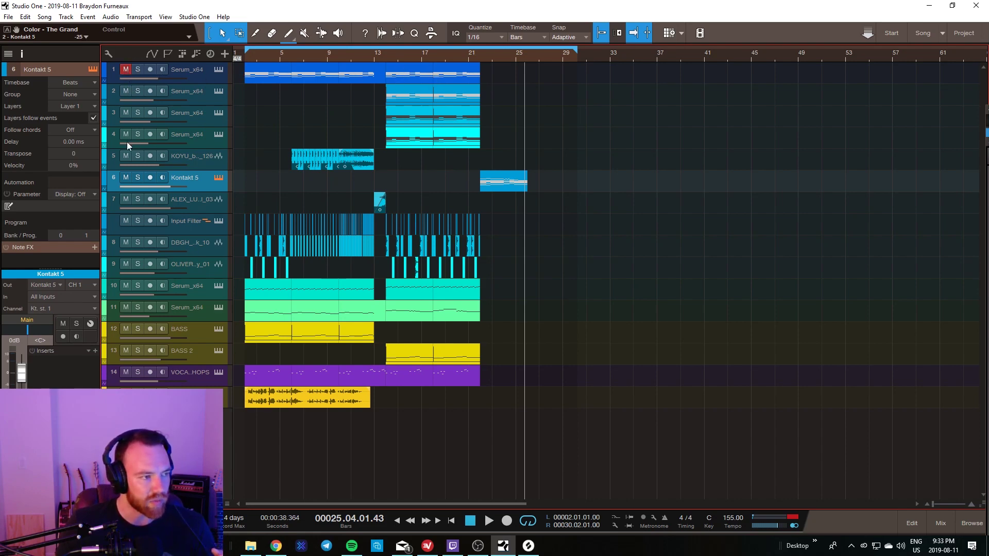
click(383, 52)
key(space)
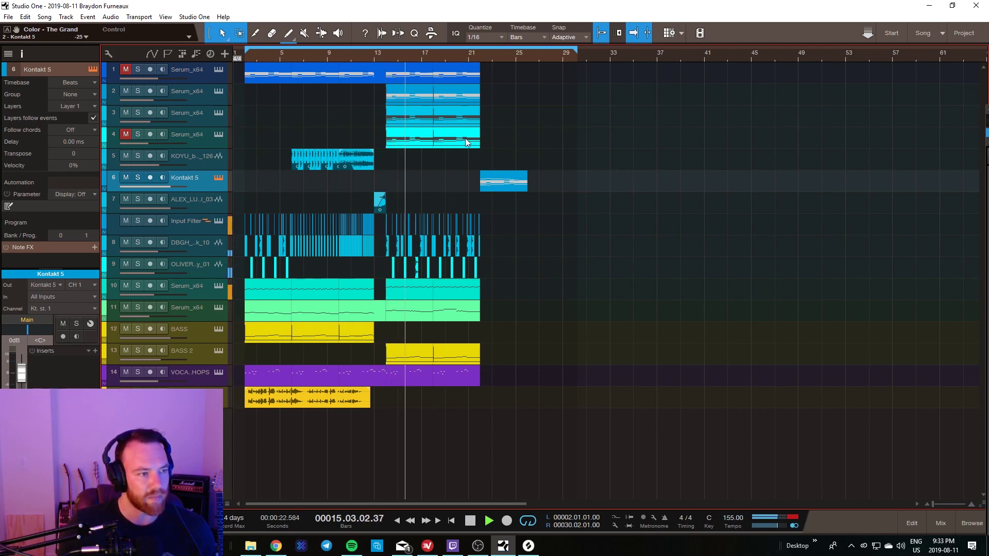
key(space)
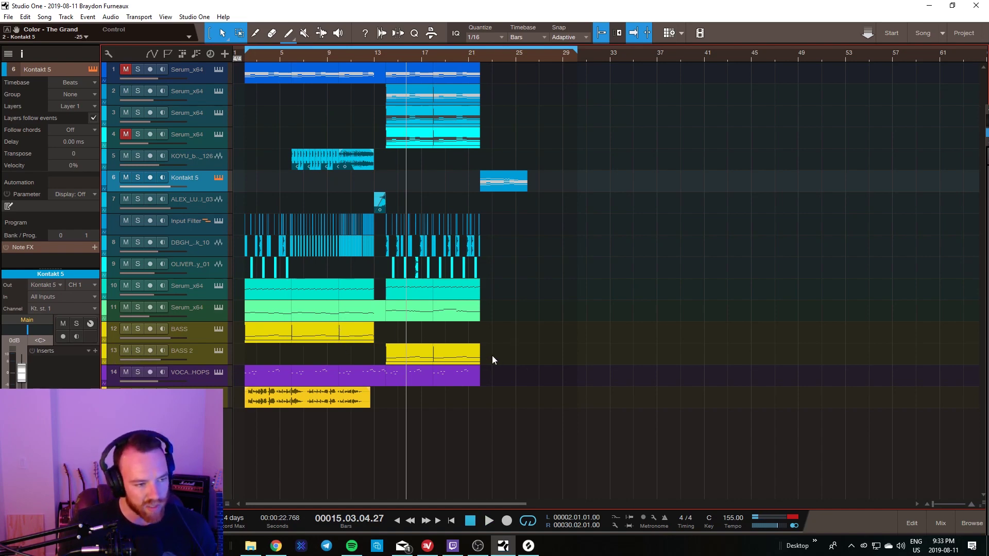
Step: Check the Serum instrument on track 4, close it, and unmute tracks 1 and 4
click(406, 356)
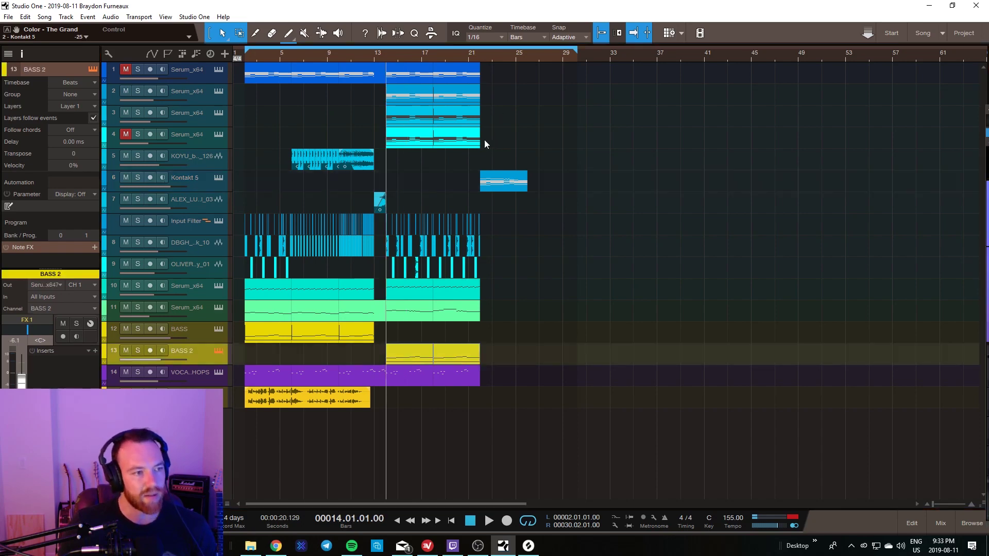
click(485, 142)
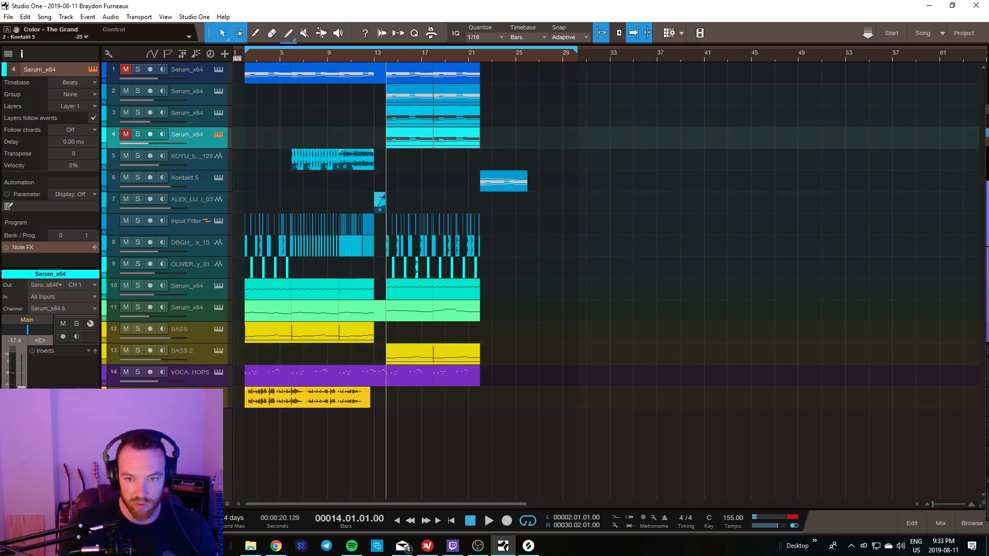
key(F11)
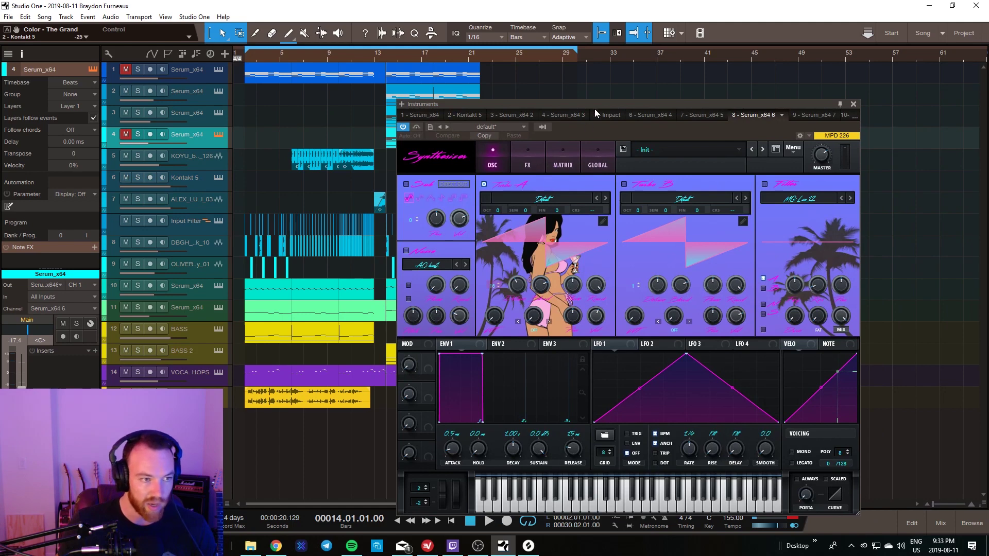
key(F11)
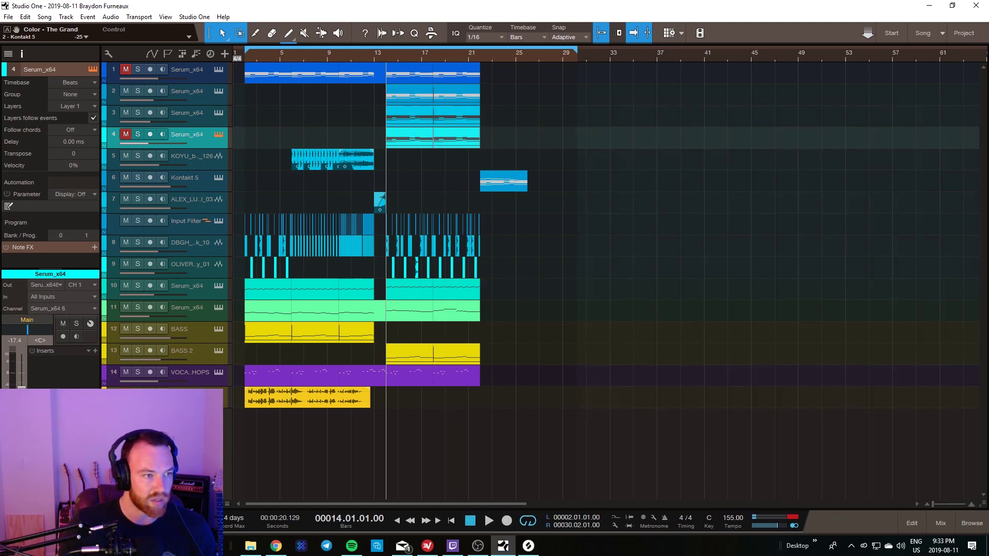
click(124, 135)
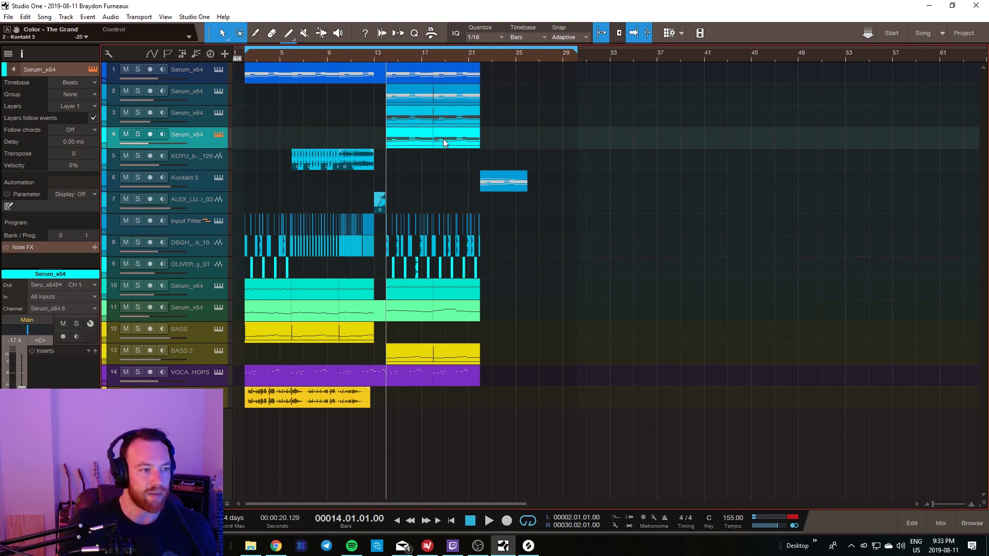
Step: Select the BASS 2 track and audition the drop from bar 14 with all layers active
drag(517, 74, 399, 137)
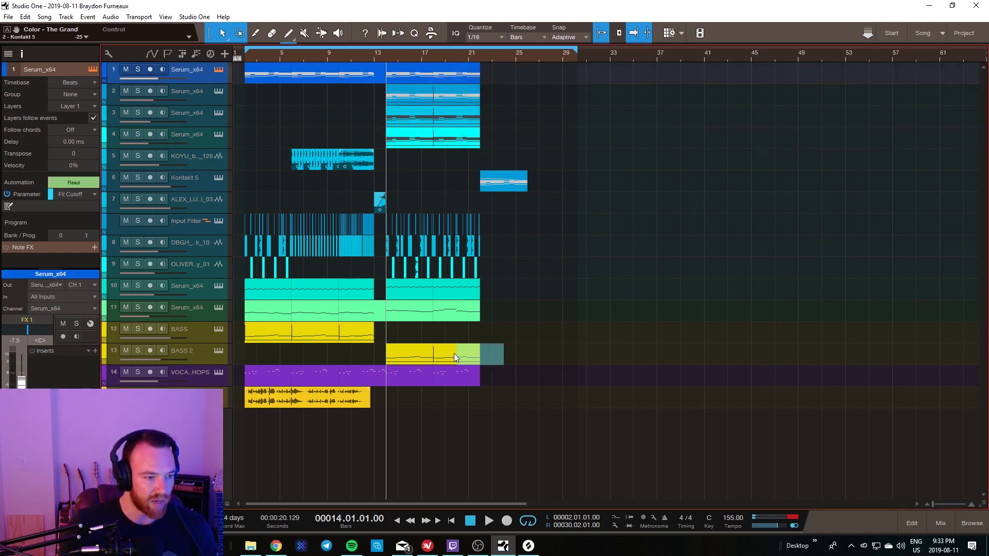
click(410, 354)
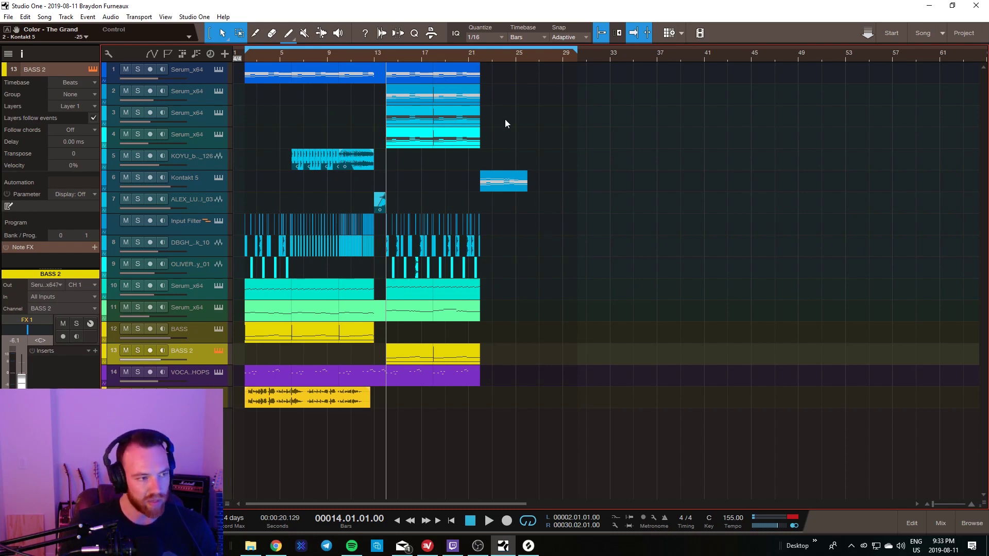
key(space)
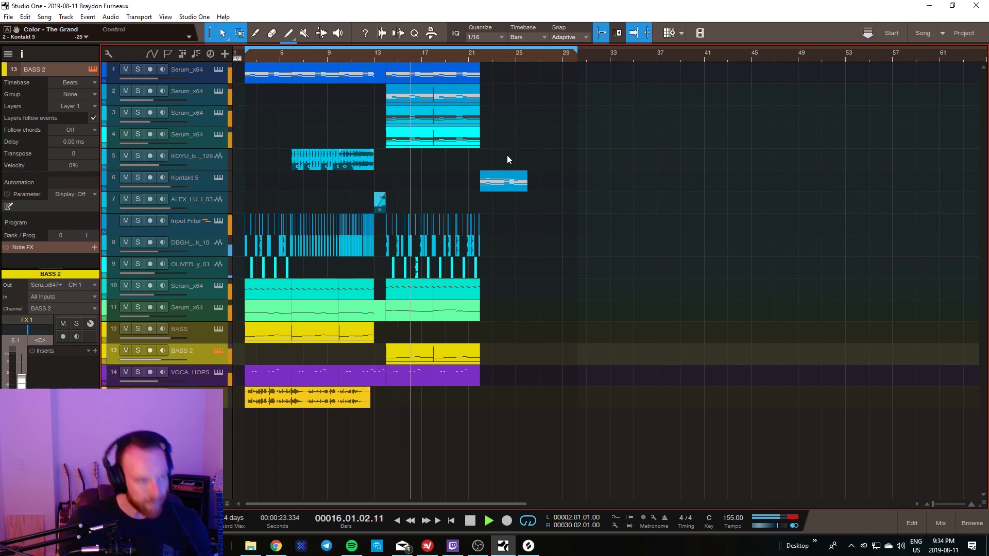
key(space)
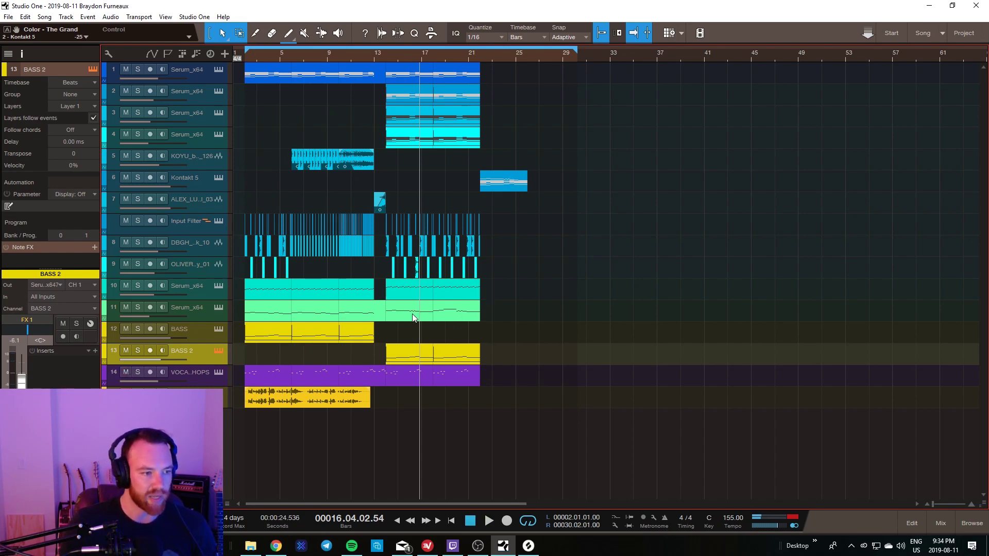
Step: Examine the drop from bar 14 by selecting its synth, bass and vocal-chop clips together, followed by its drum clips
click(409, 293)
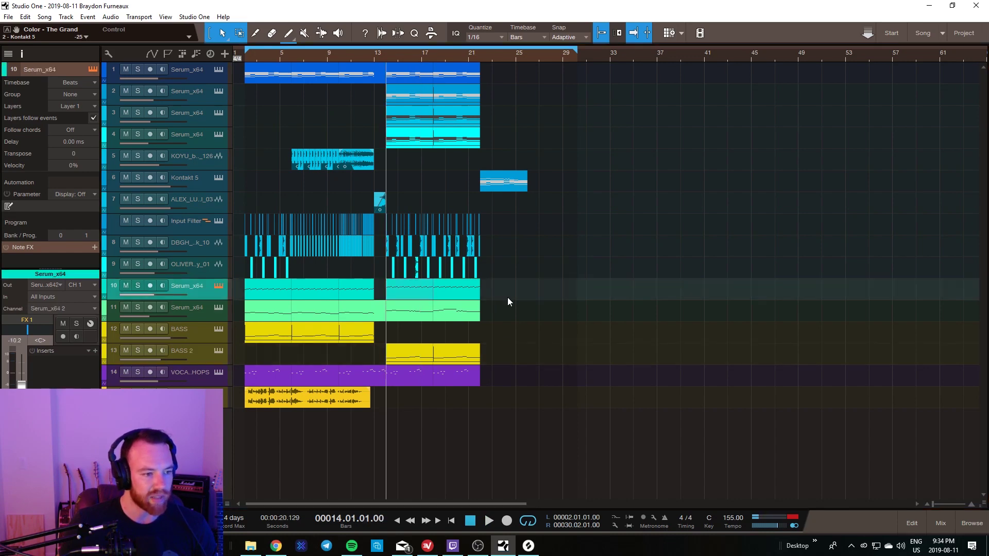
drag(507, 298, 386, 378)
drag(489, 293, 389, 384)
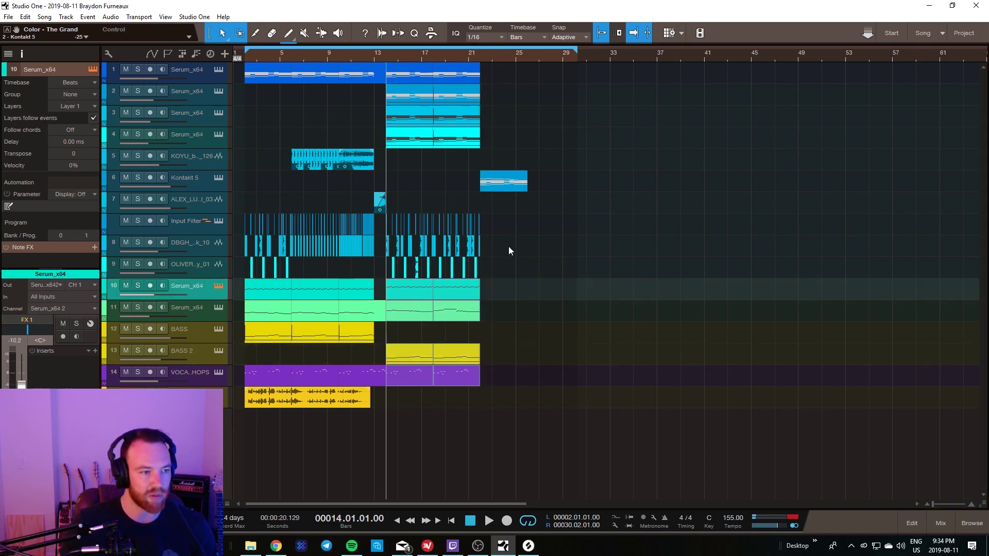
drag(410, 47, 423, 182)
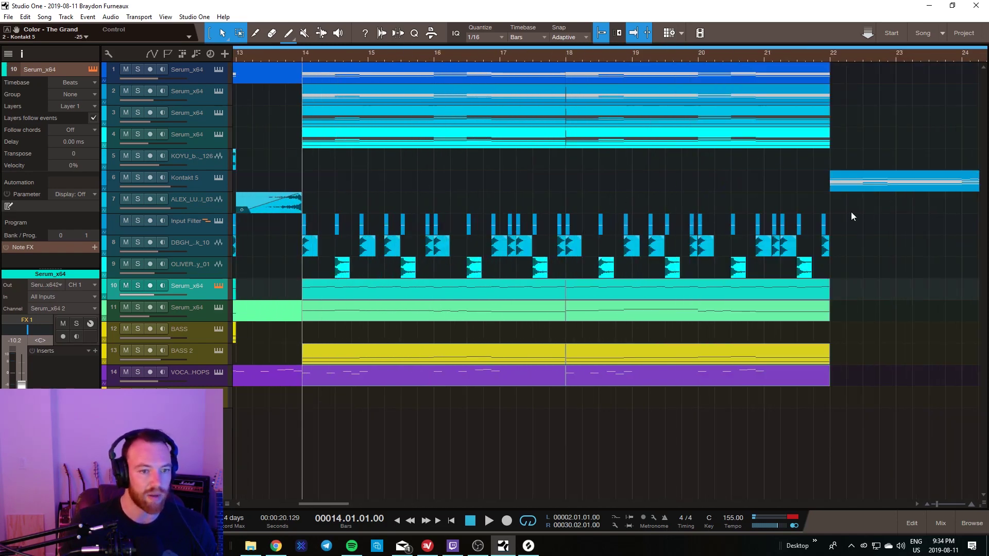
drag(851, 212, 301, 268)
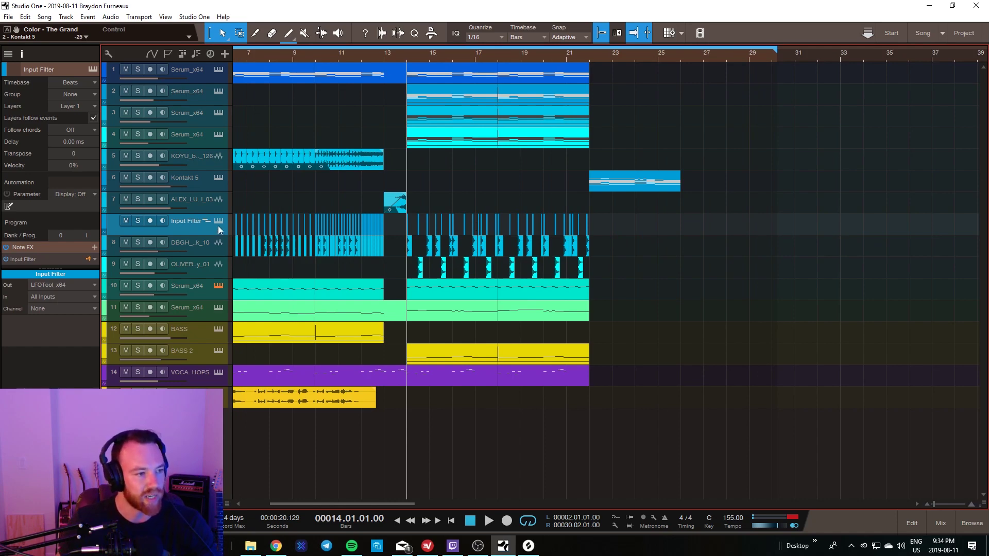
Step: Add fade-outs to the DBGH_Kick_10 hits in bar 12 and audition them up to the bar 13 break
drag(327, 57, 337, 147)
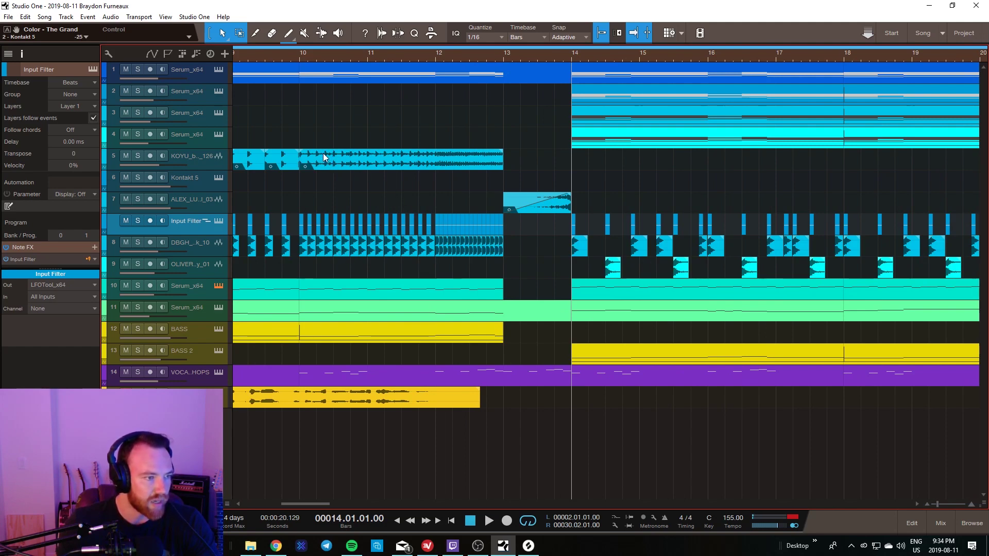
click(310, 163)
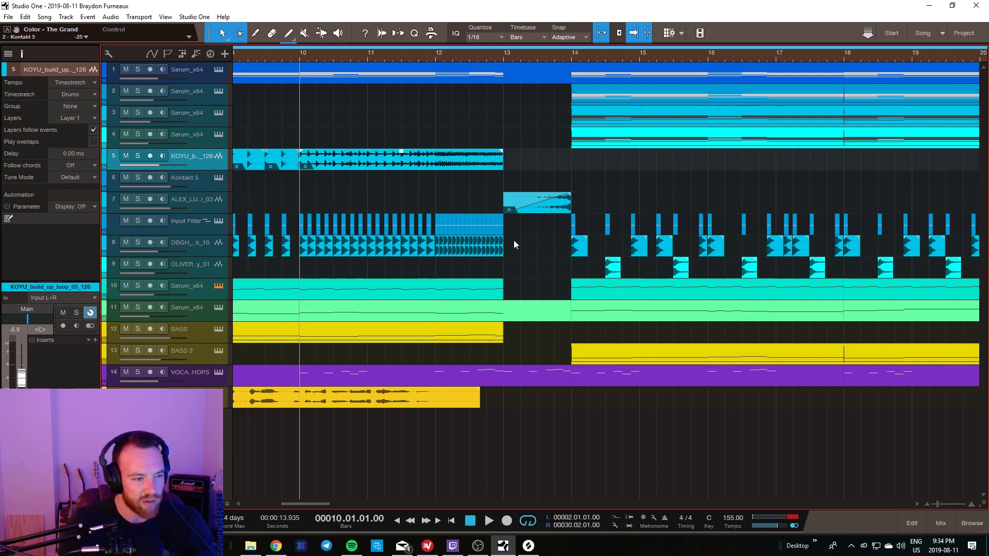
scroll(447, 51, up, 6)
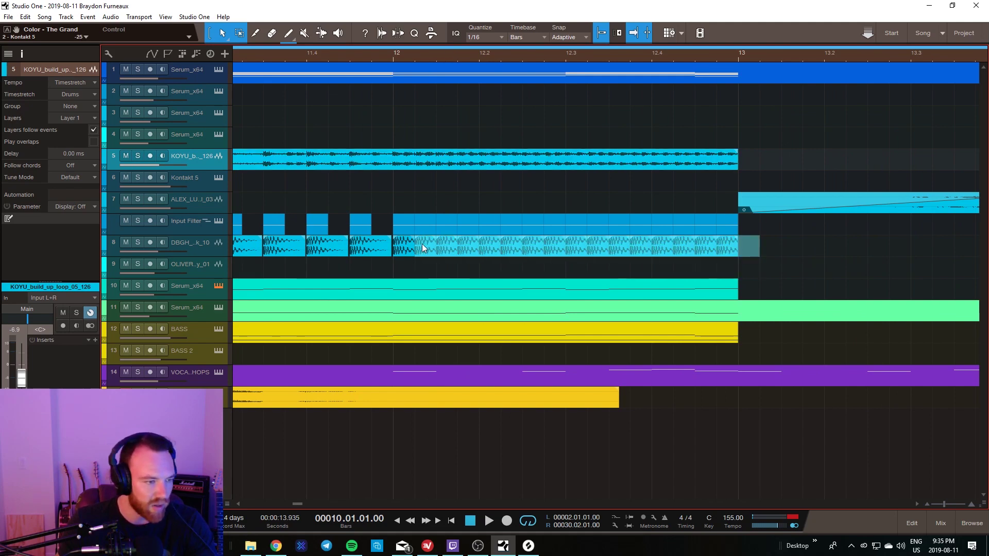
click(403, 242)
drag(733, 240, 717, 240)
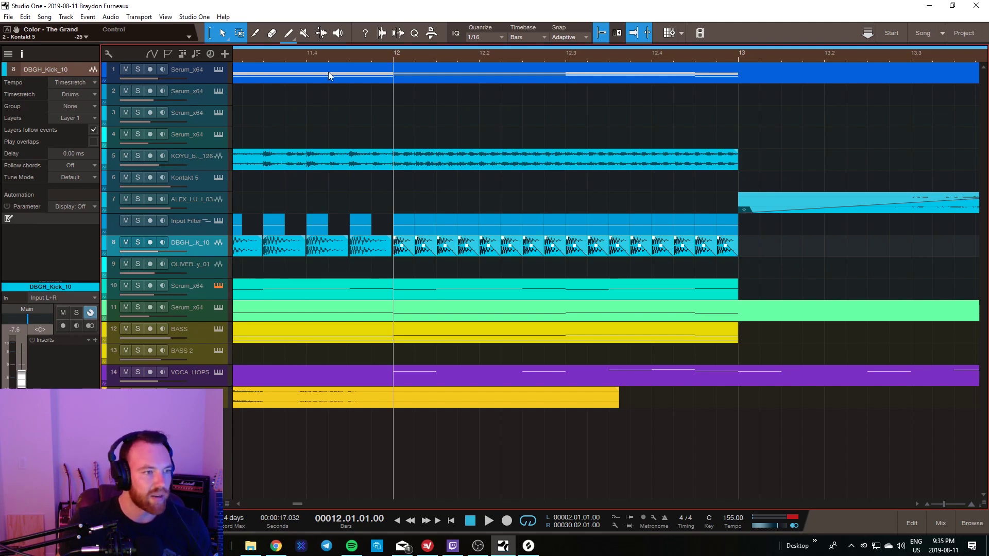
key(space)
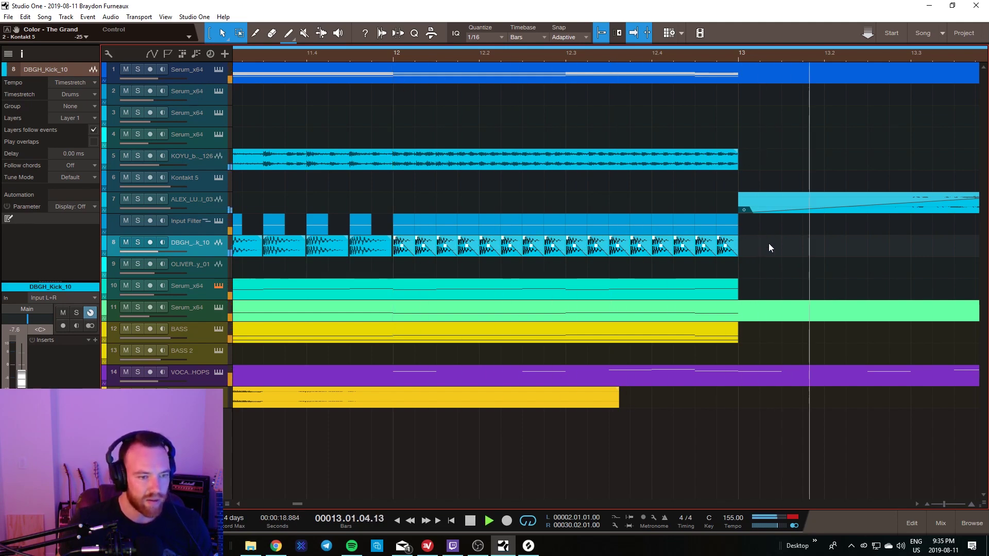
key(space)
scroll(519, 58, down, 5)
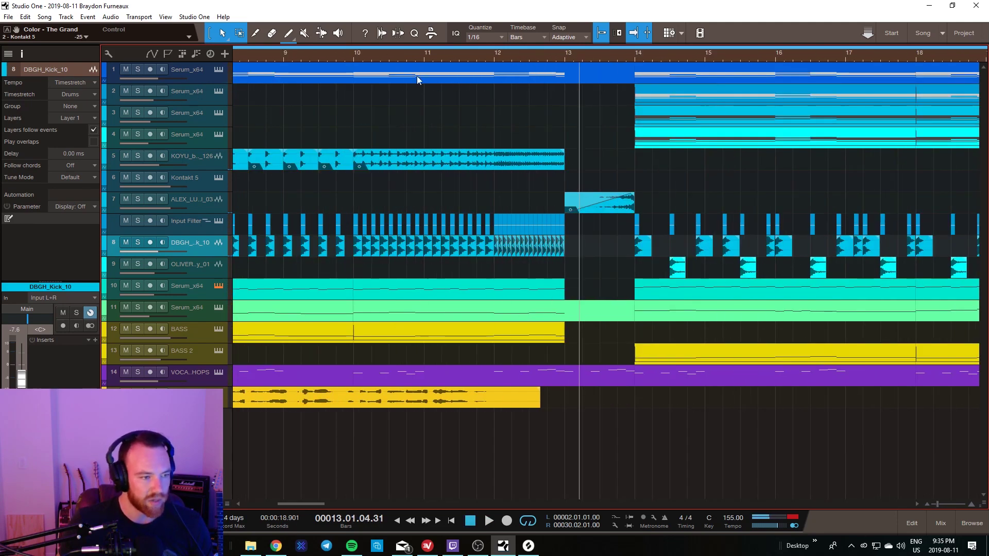
Step: Add fade-outs to the DBGH_Kick_10 hits in bars 10 and 11 and audition the buildup from bar 10
click(354, 56)
key(space)
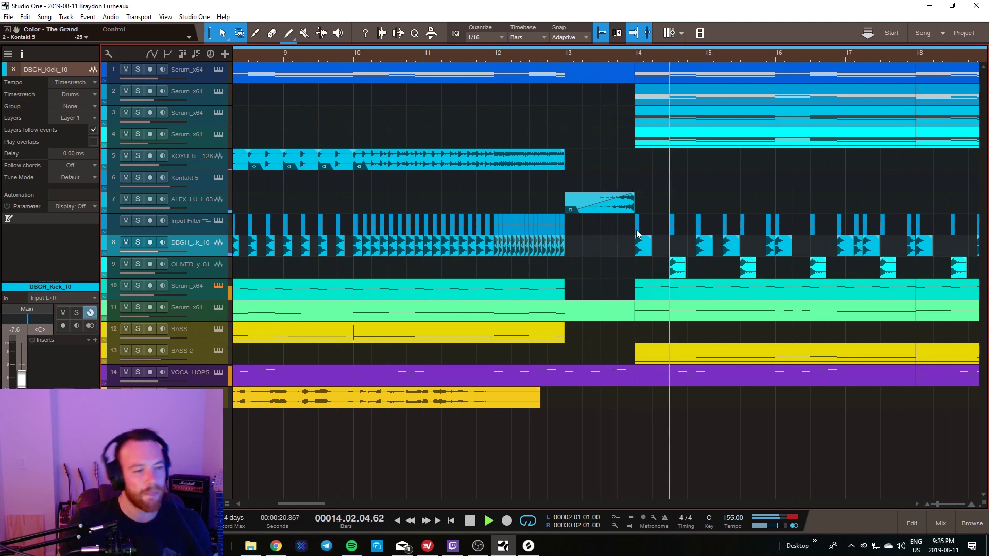
drag(493, 263, 361, 246)
ctrl+scroll(352, 54, up, 8)
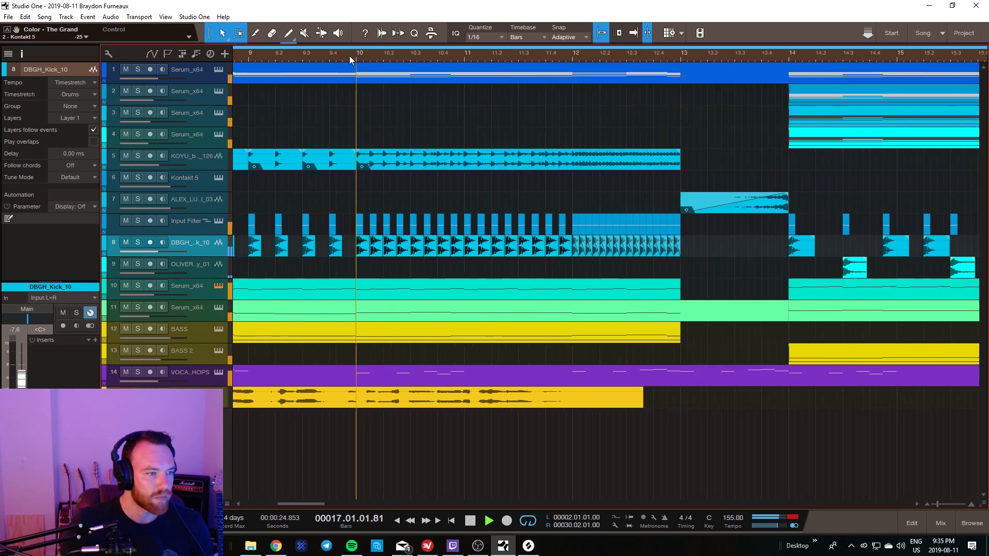
key(space)
drag(458, 241, 403, 242)
click(388, 53)
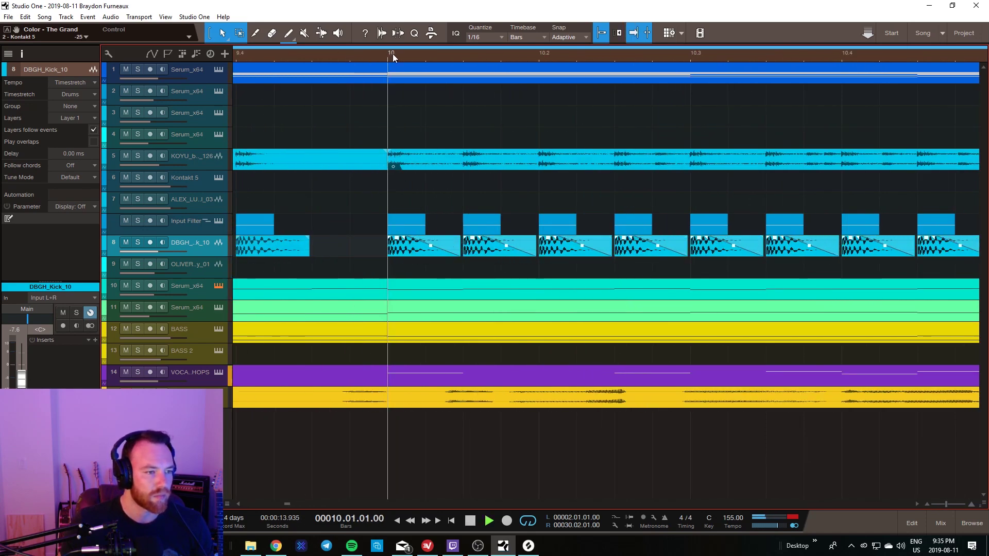
key(space)
ctrl+scroll(400, 53, down, 8)
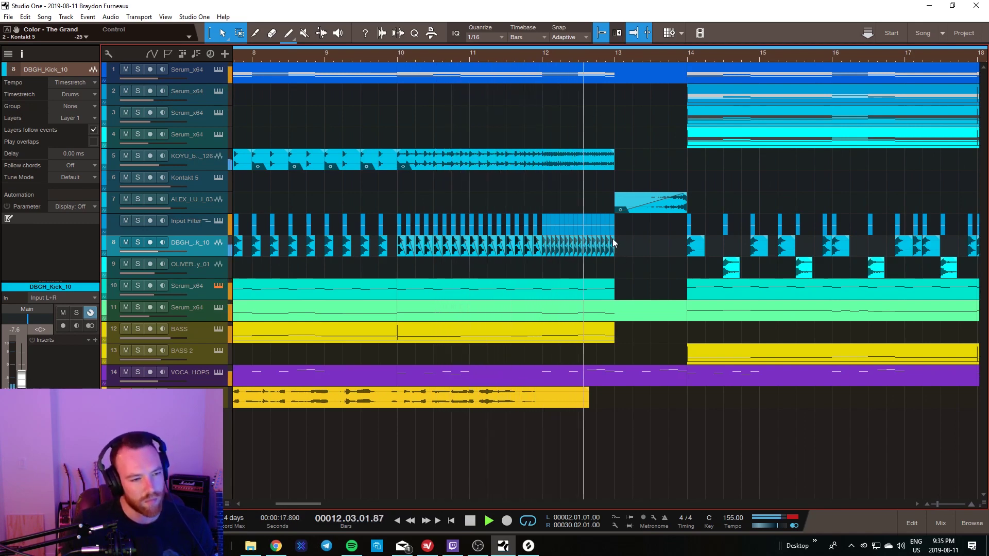
key(space)
Step: Check the fade-outs on the bar 12 kick hits and play from bar 12 into the drop
drag(622, 252, 541, 244)
click(541, 244)
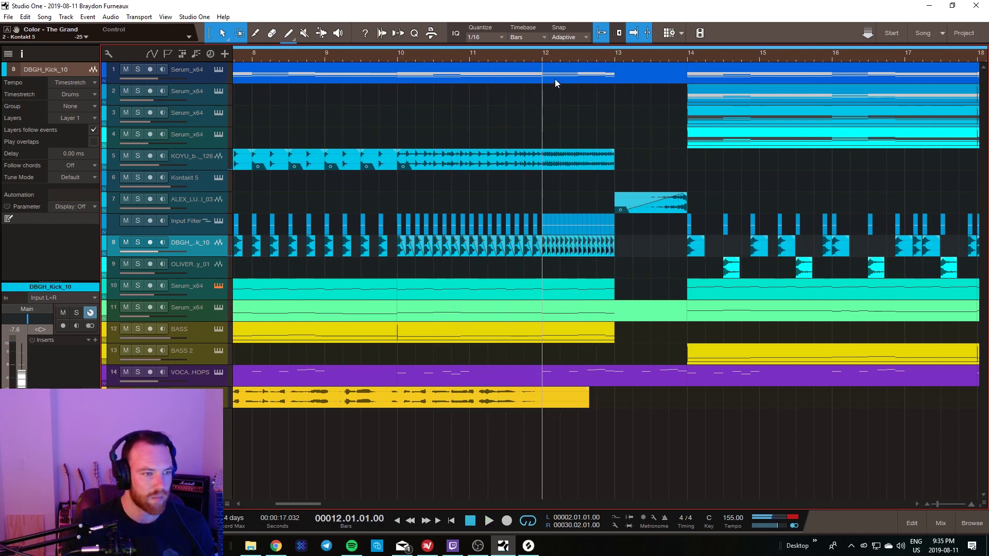
ctrl+scroll(552, 56, up, 5)
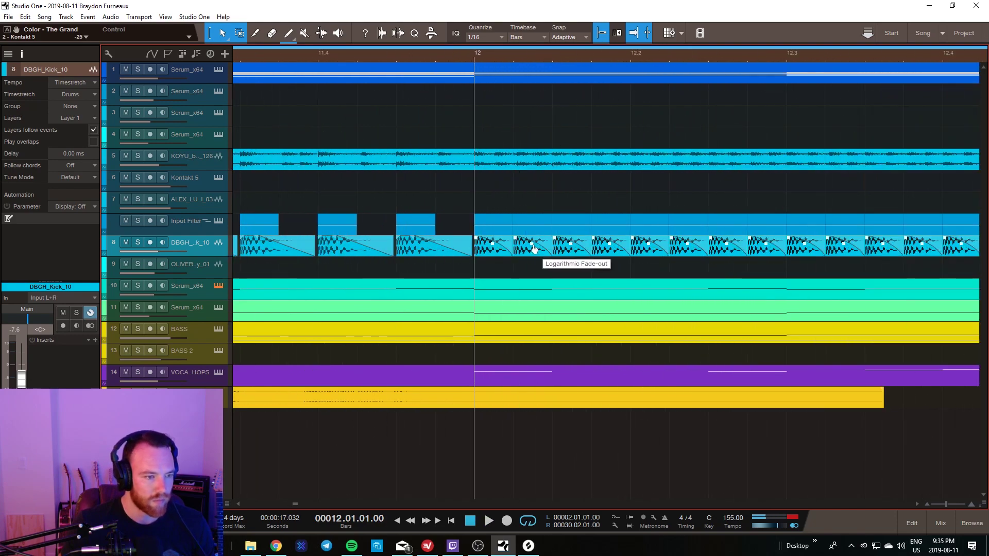
key(space)
ctrl+scroll(537, 68, down, 5)
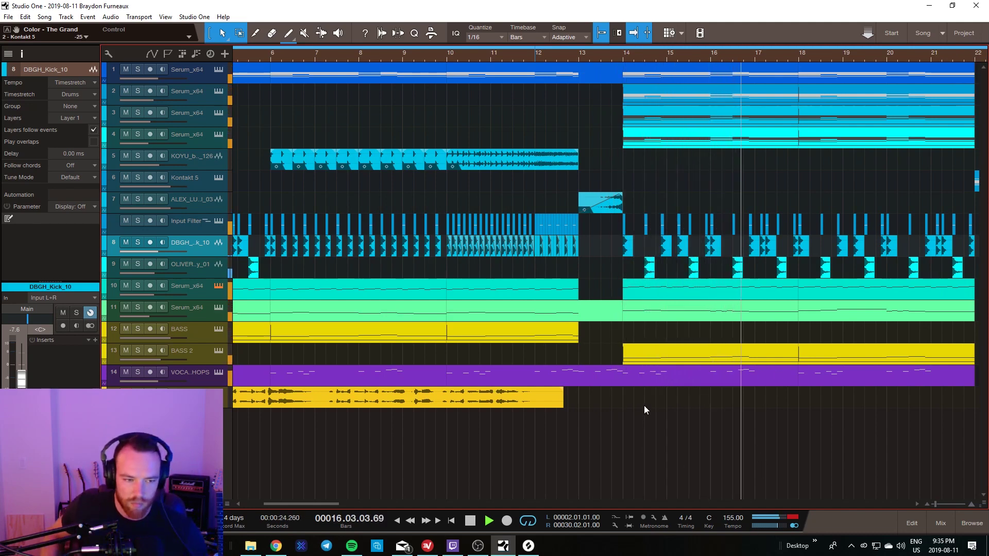
key(space)
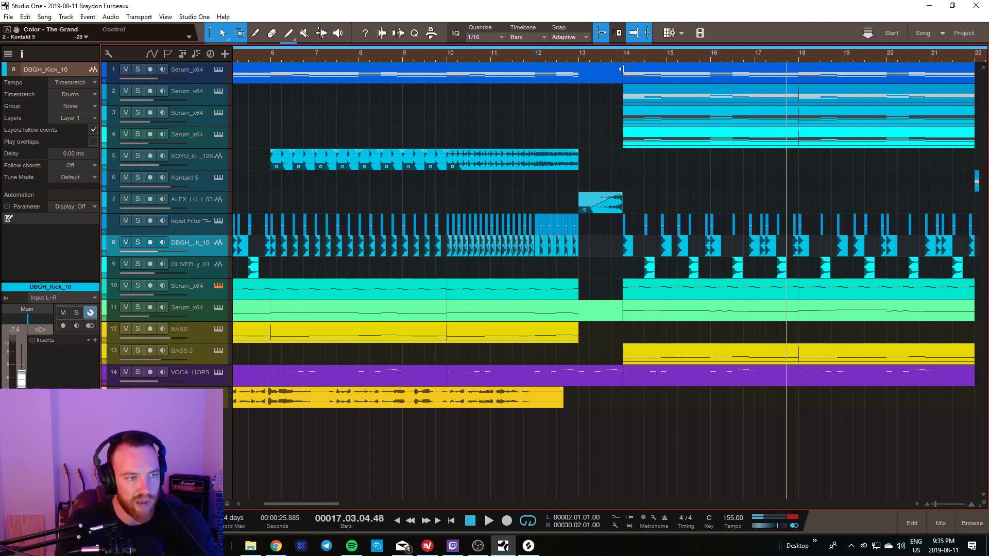
Step: Inspect the clips around the bar 13 break by selecting them, including the reversed foley sample on track 7
mouse_move(611, 99)
mouse_down()
mouse_move(579, 150)
mouse_move(576, 380)
mouse_up()
click(563, 192)
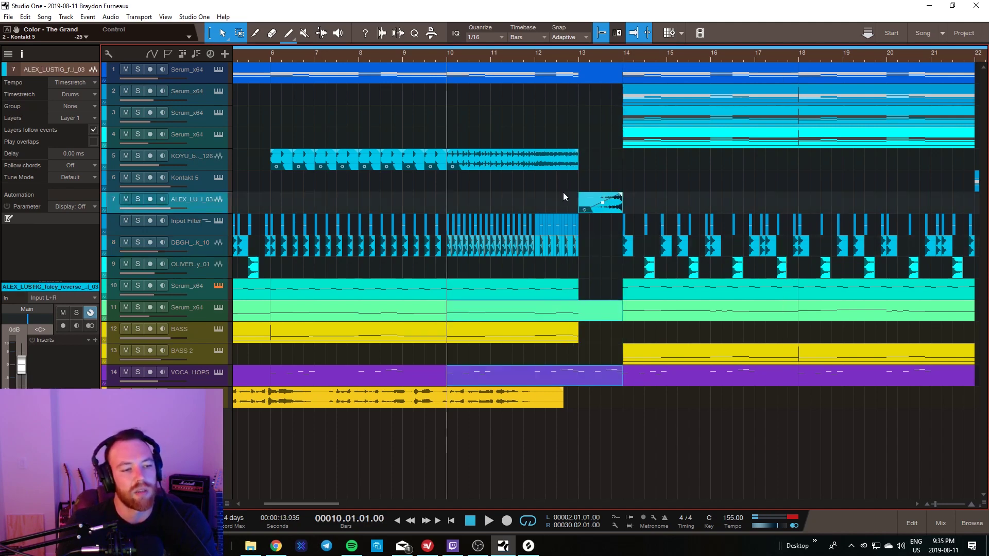
click(584, 187)
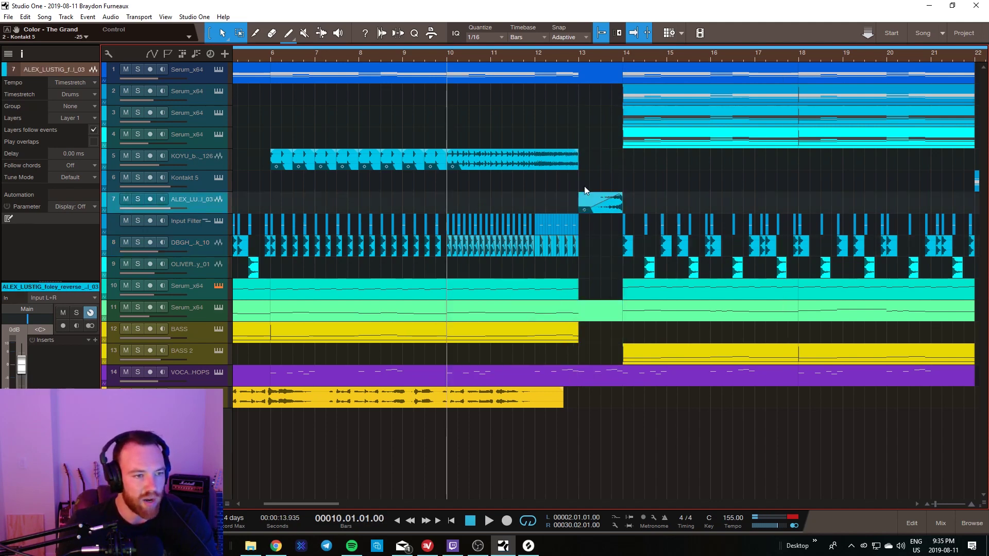
click(604, 204)
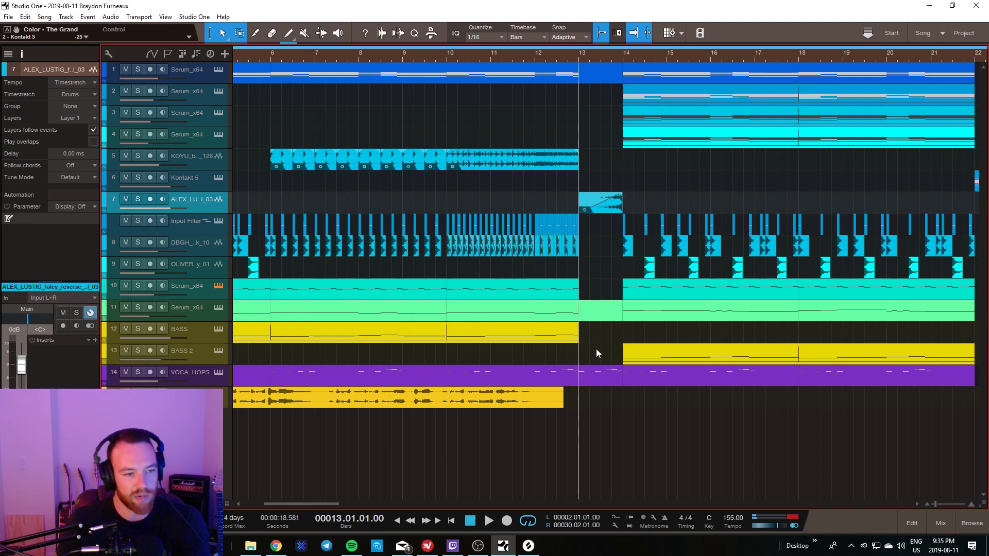
Step: Play from bar 10 into the drop and set the VOCAL CHOPS track volume to -4.3 dB
click(445, 52)
key(space)
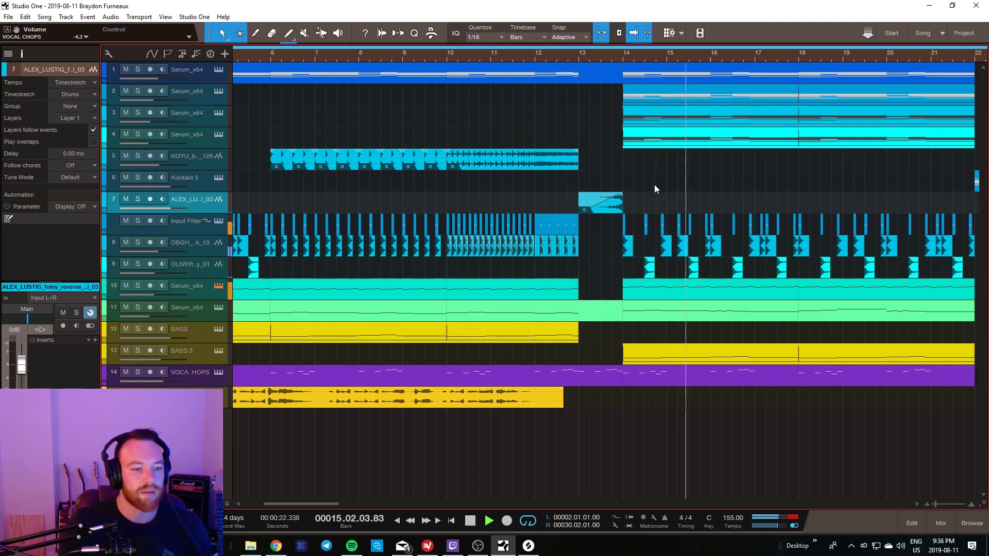
key(space)
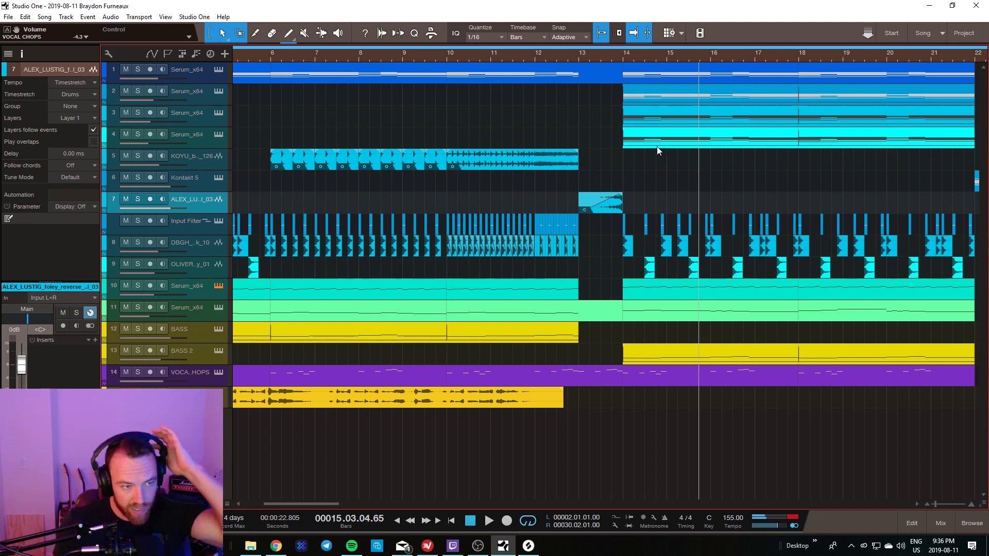
Step: Review the clips of the drop and the full arrangement, and shorten the loop range to end at 26.03.01.00
scroll(662, 53, down, 5)
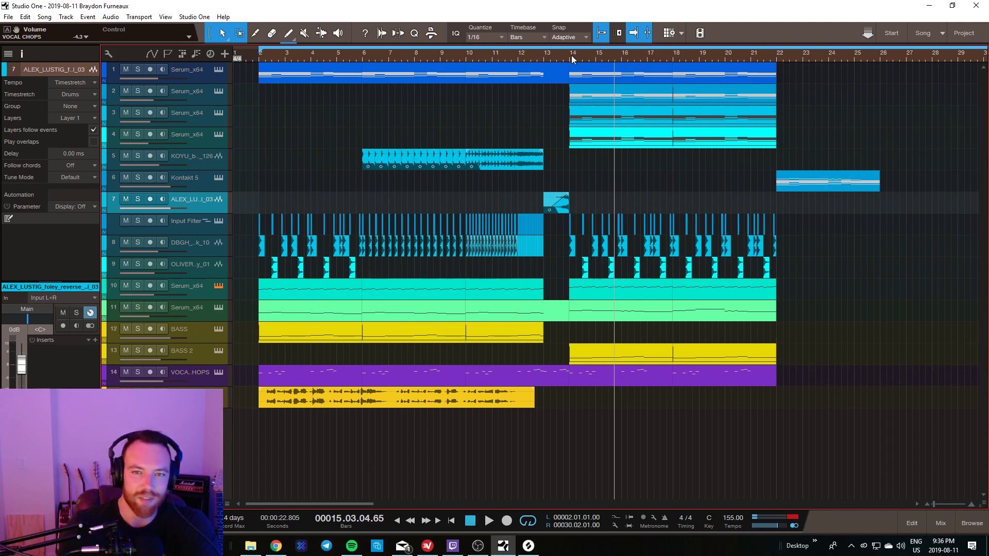
key(w)
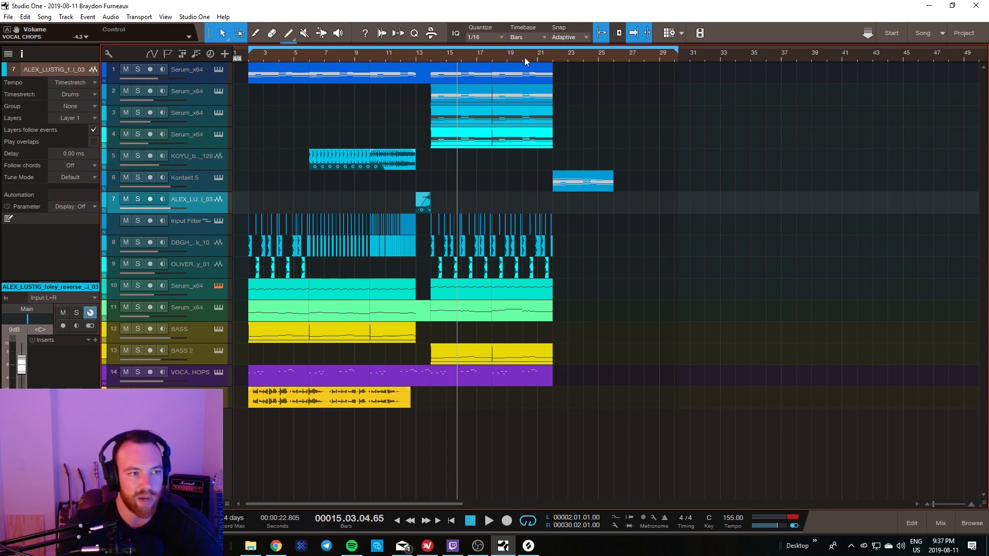
drag(598, 77, 433, 368)
click(796, 272)
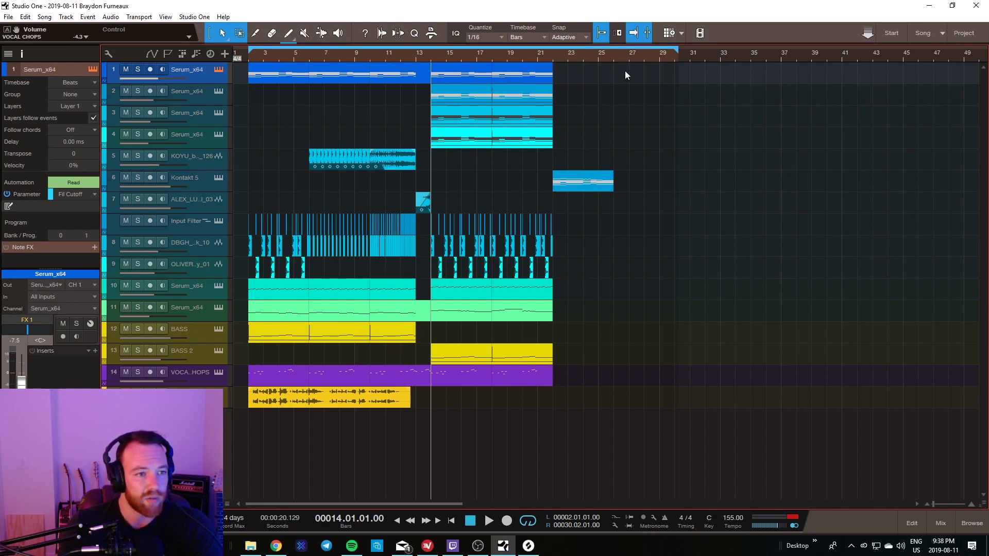
drag(648, 79, 232, 429)
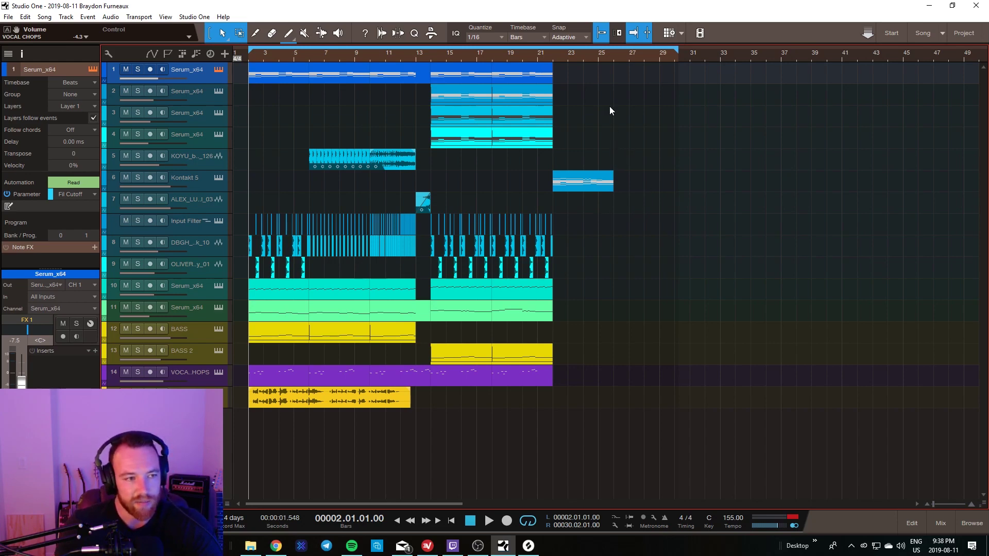
drag(674, 54, 620, 58)
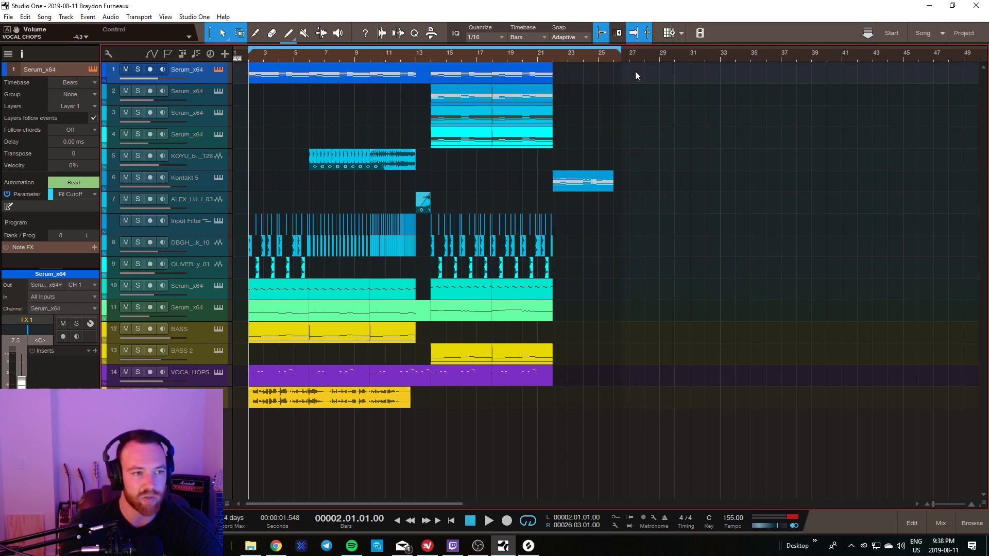